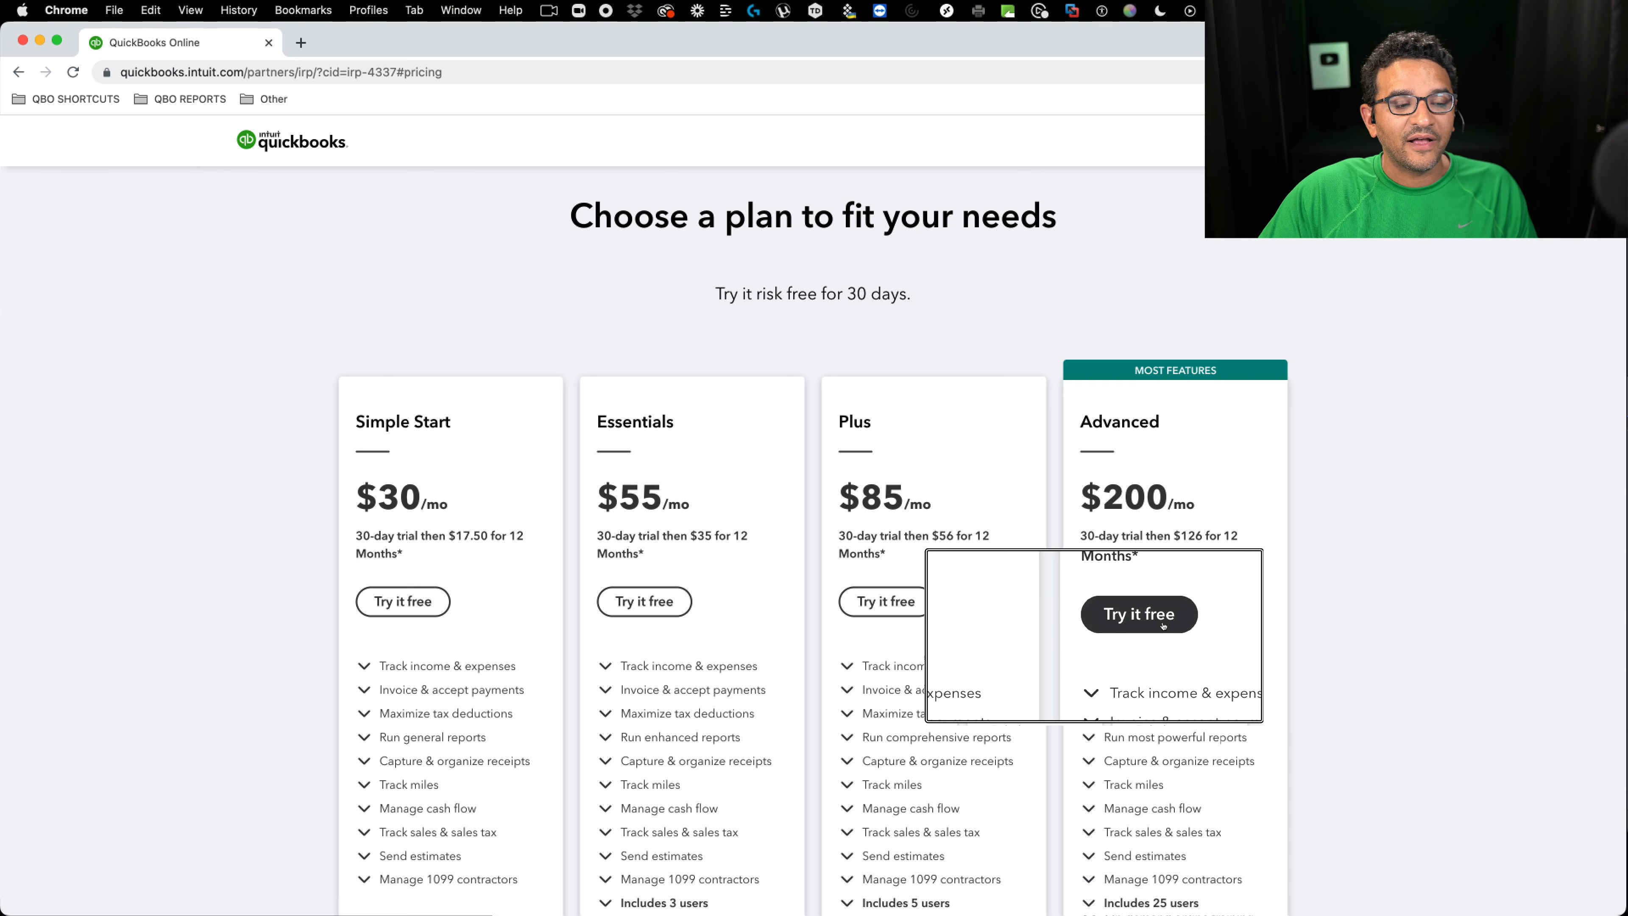
Start the free trial of the Advanced plan, continue into the new company and dismiss the offer to bring in existing financial data
click(1144, 606)
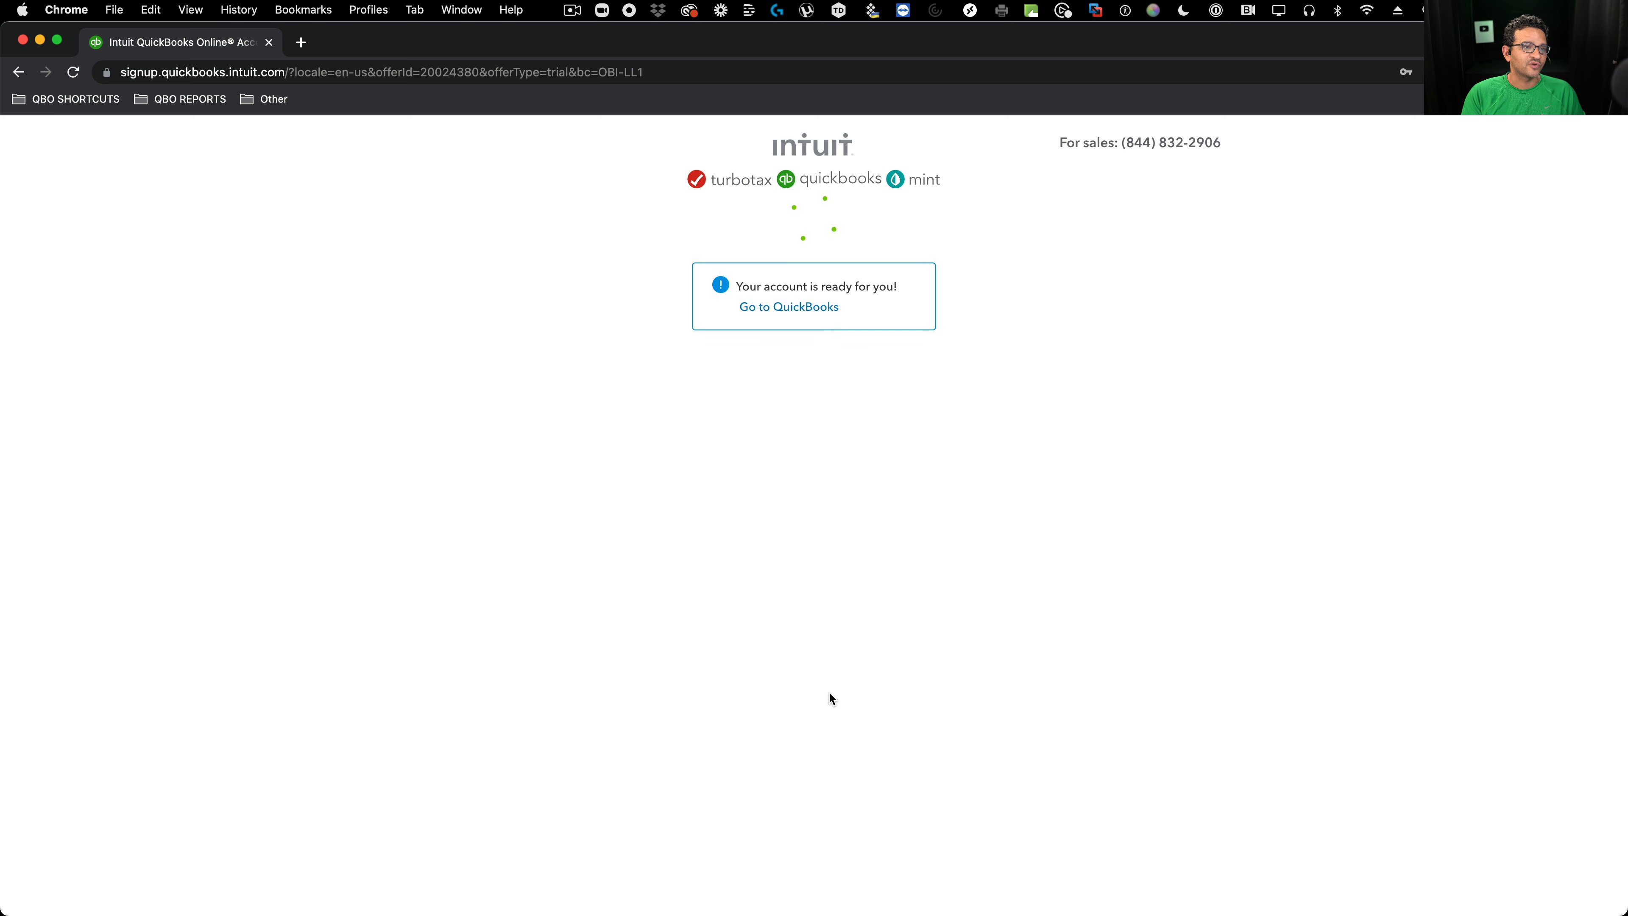
click(883, 313)
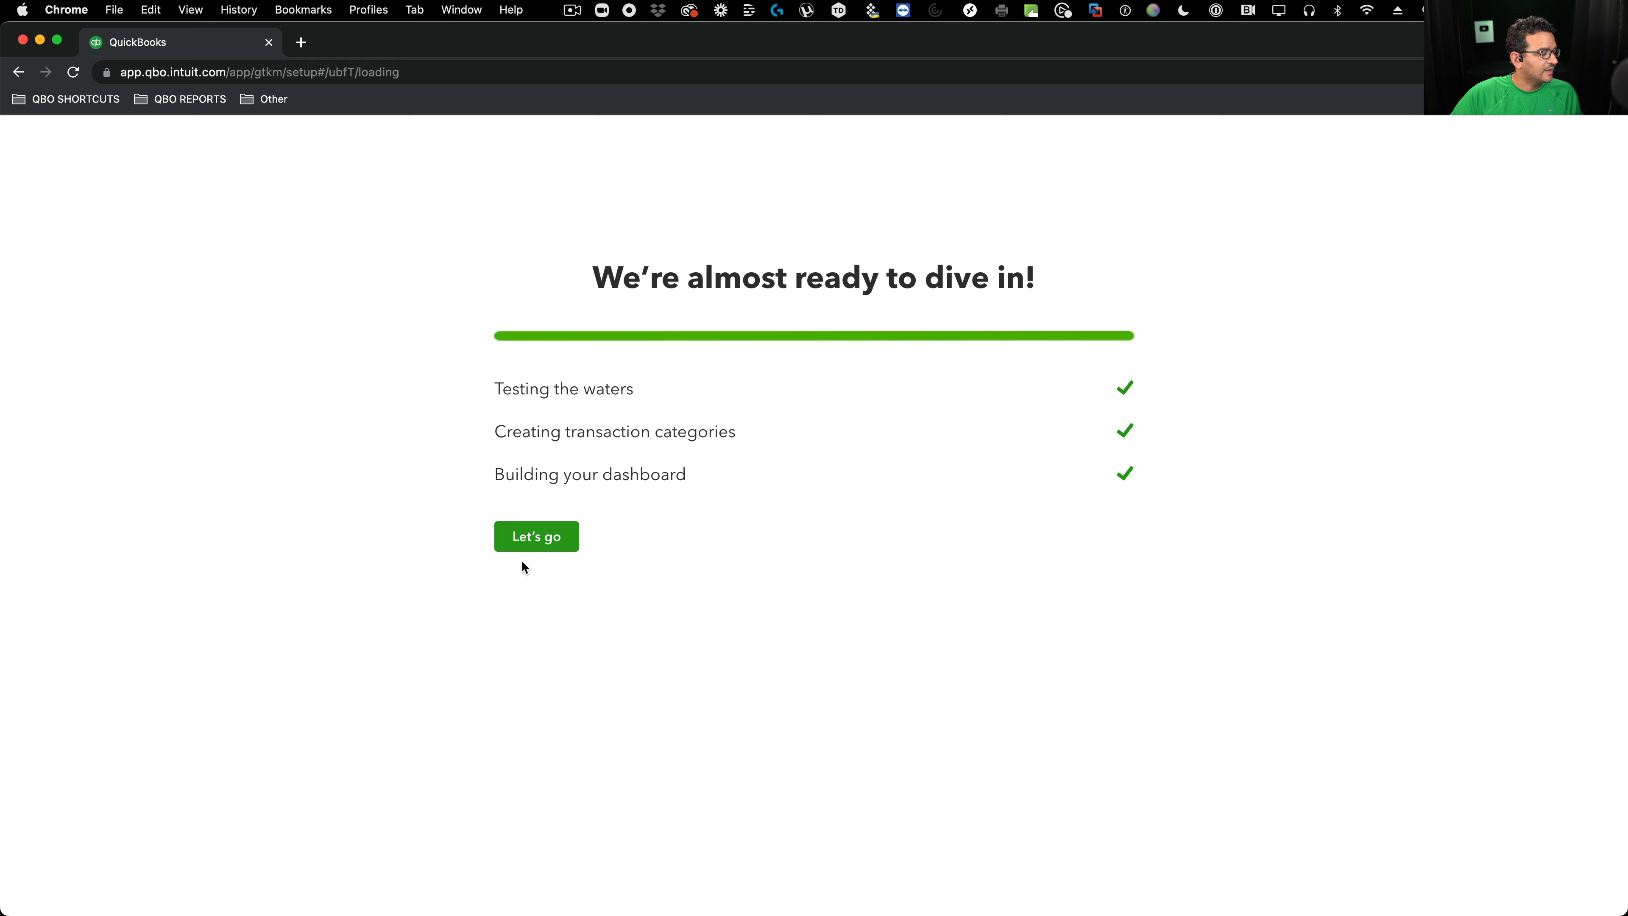
click(529, 537)
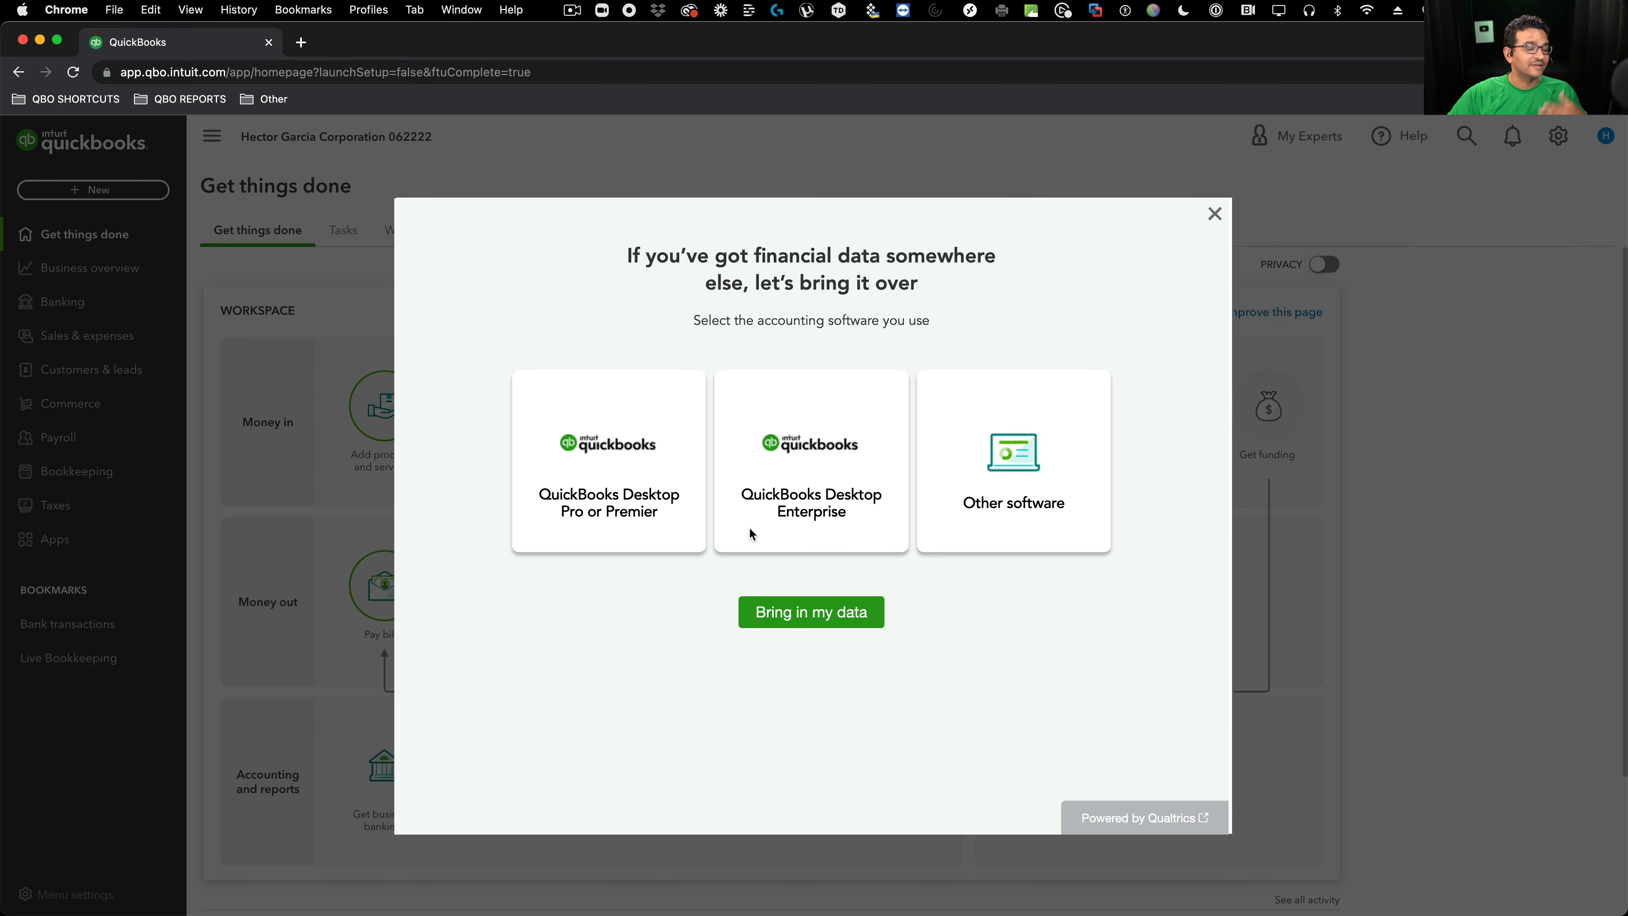
click(1214, 214)
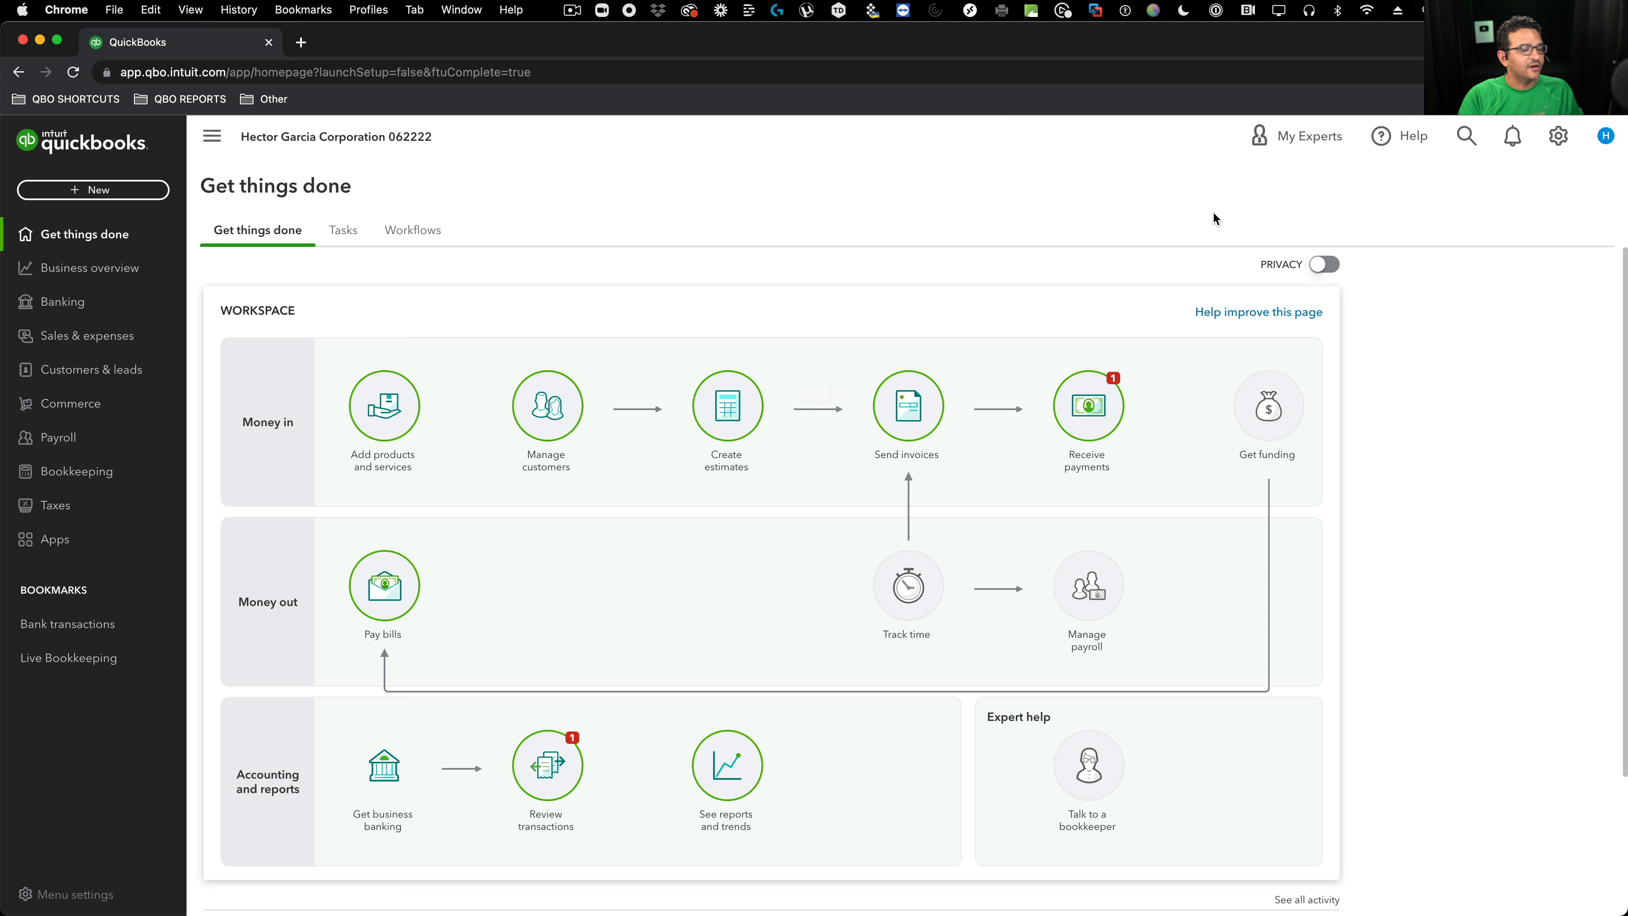
Open the company's Chart of Accounts and continue past its introduction page to the full account list
click(40, 475)
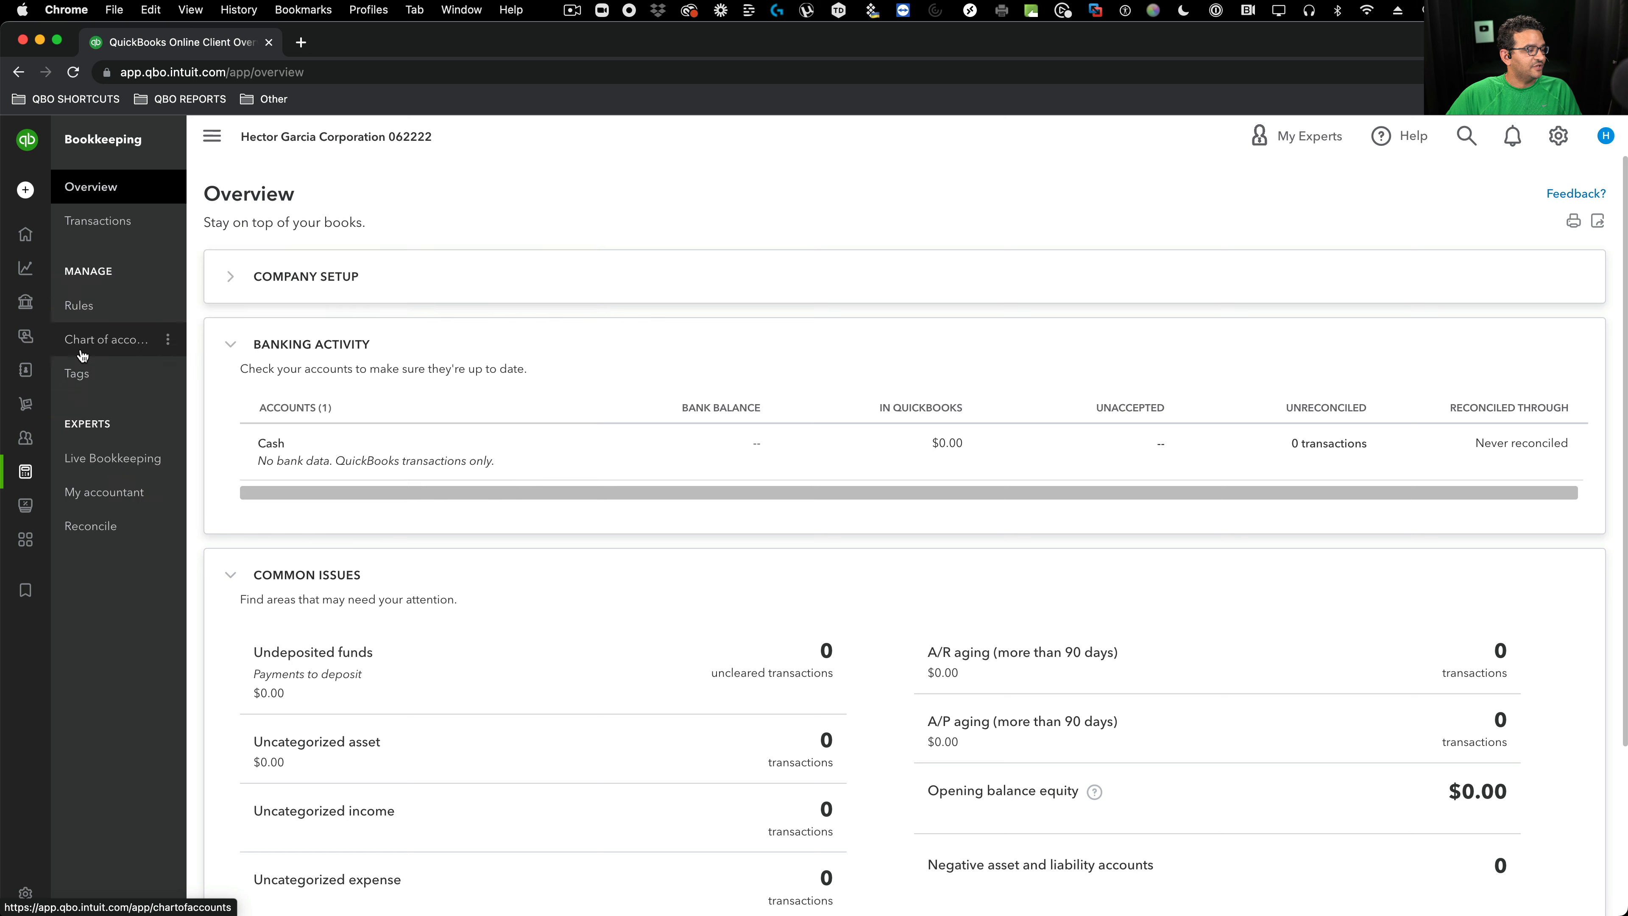
click(103, 344)
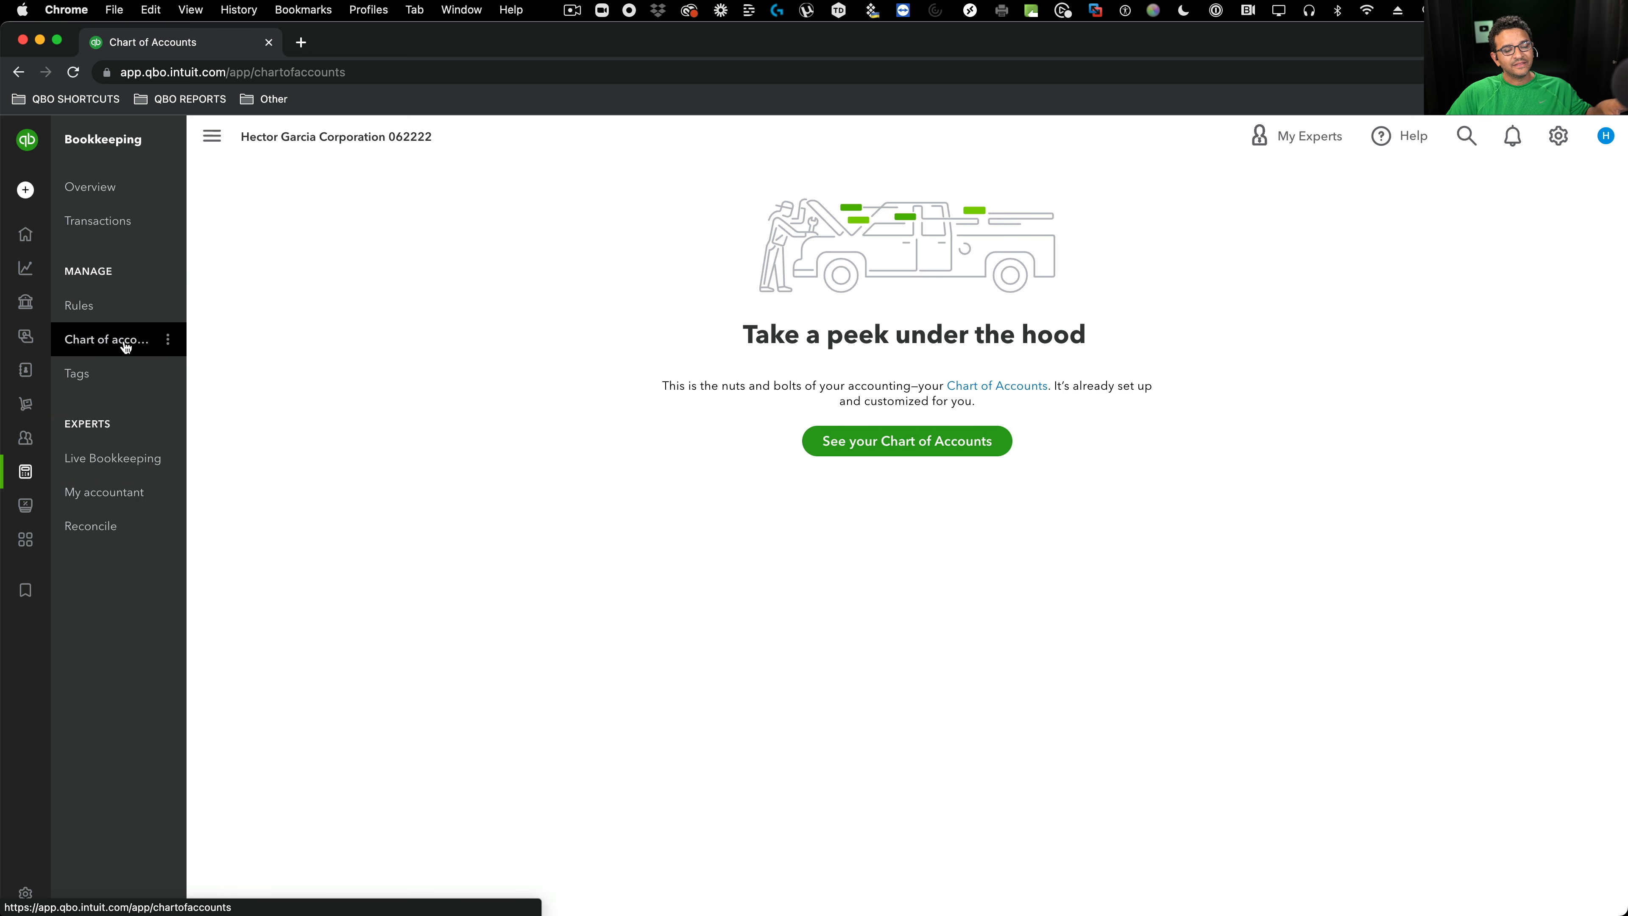
mouse_move(30, 349)
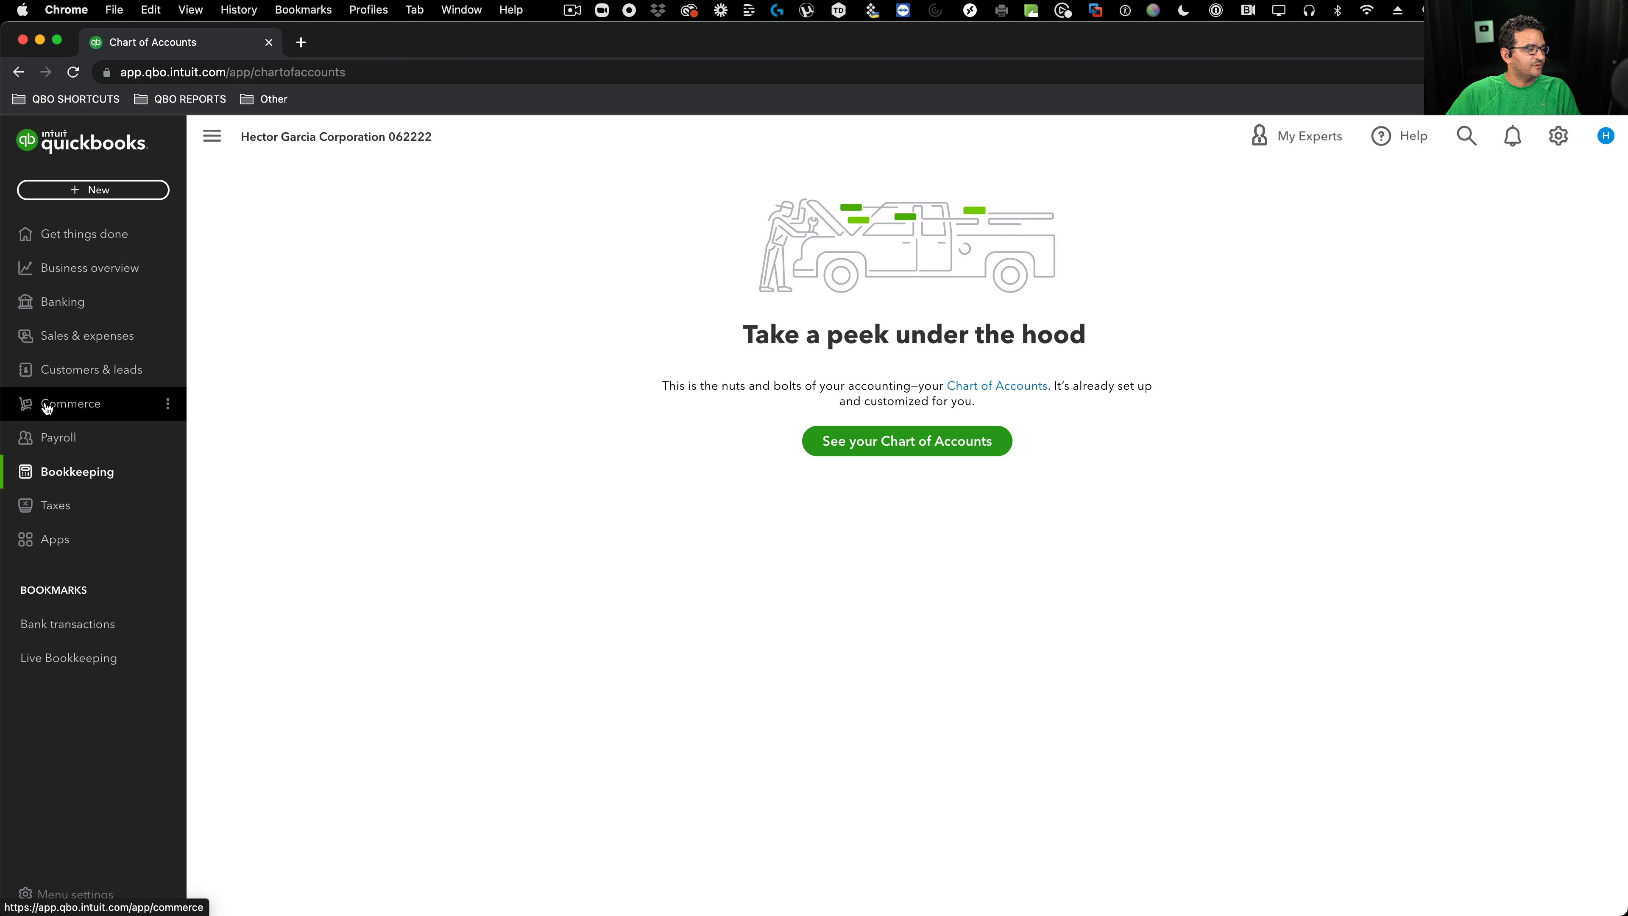
click(1558, 136)
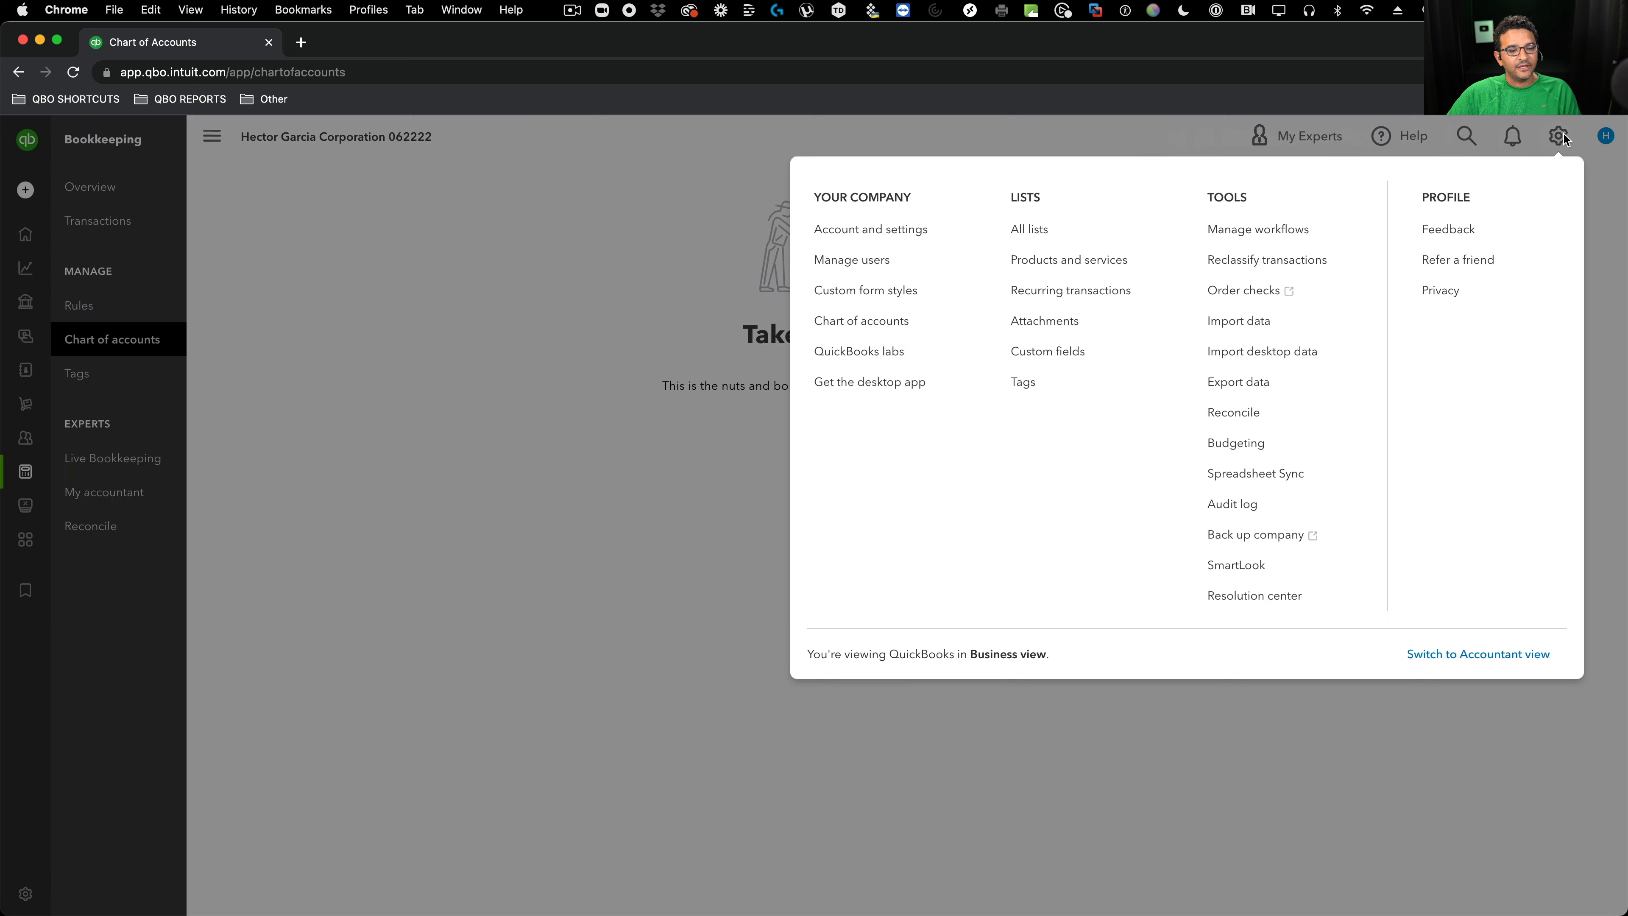
click(878, 330)
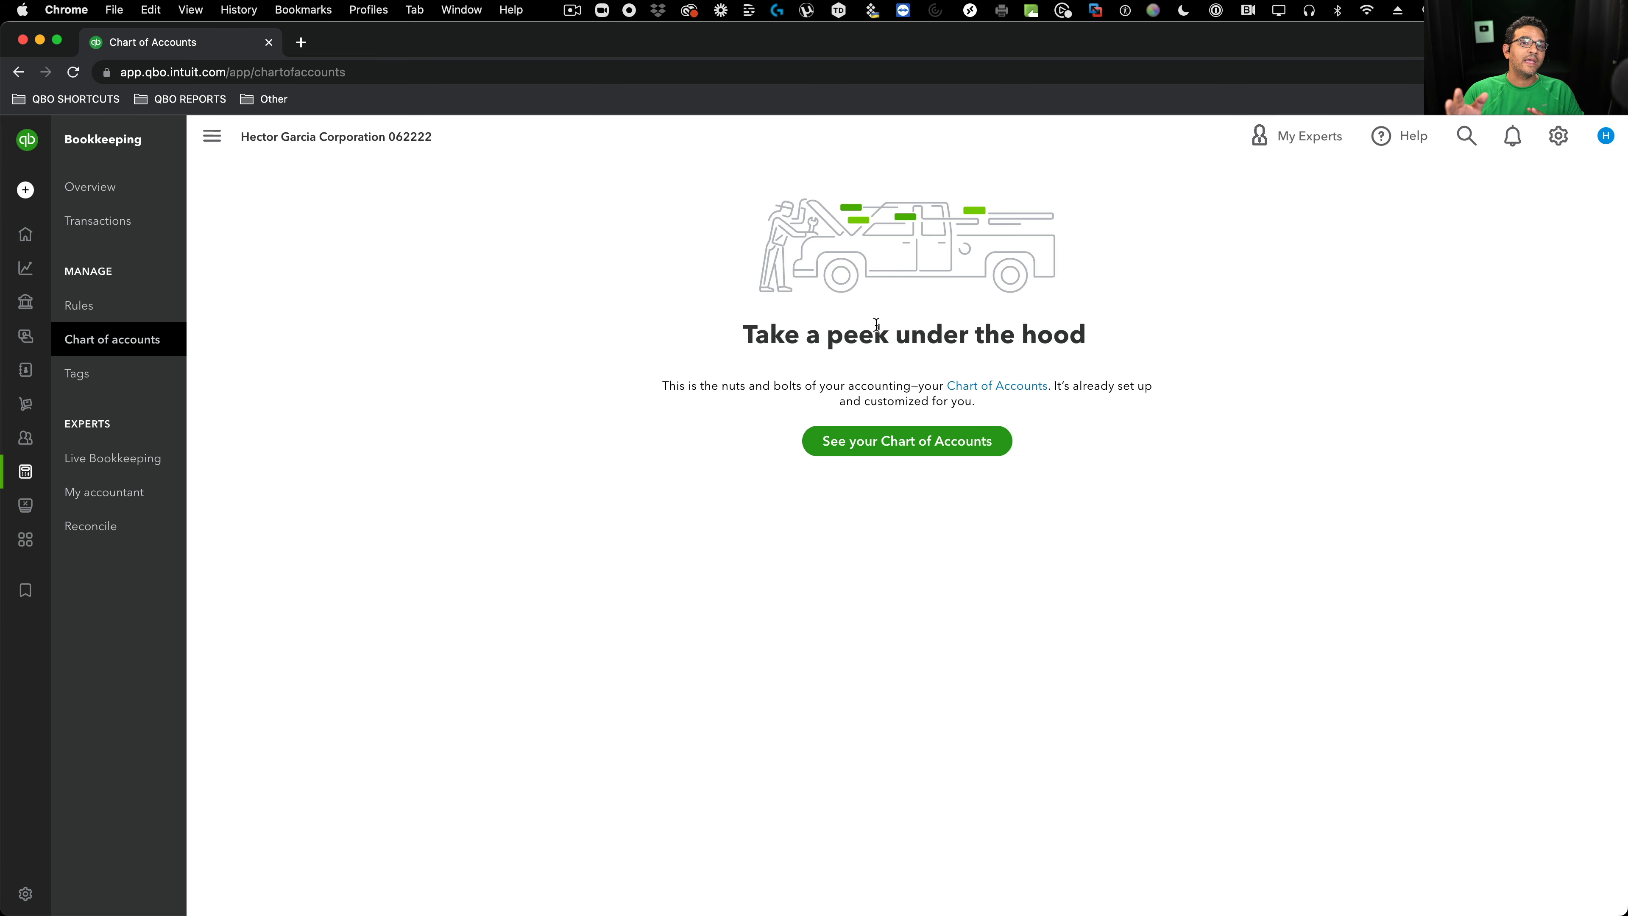
click(911, 452)
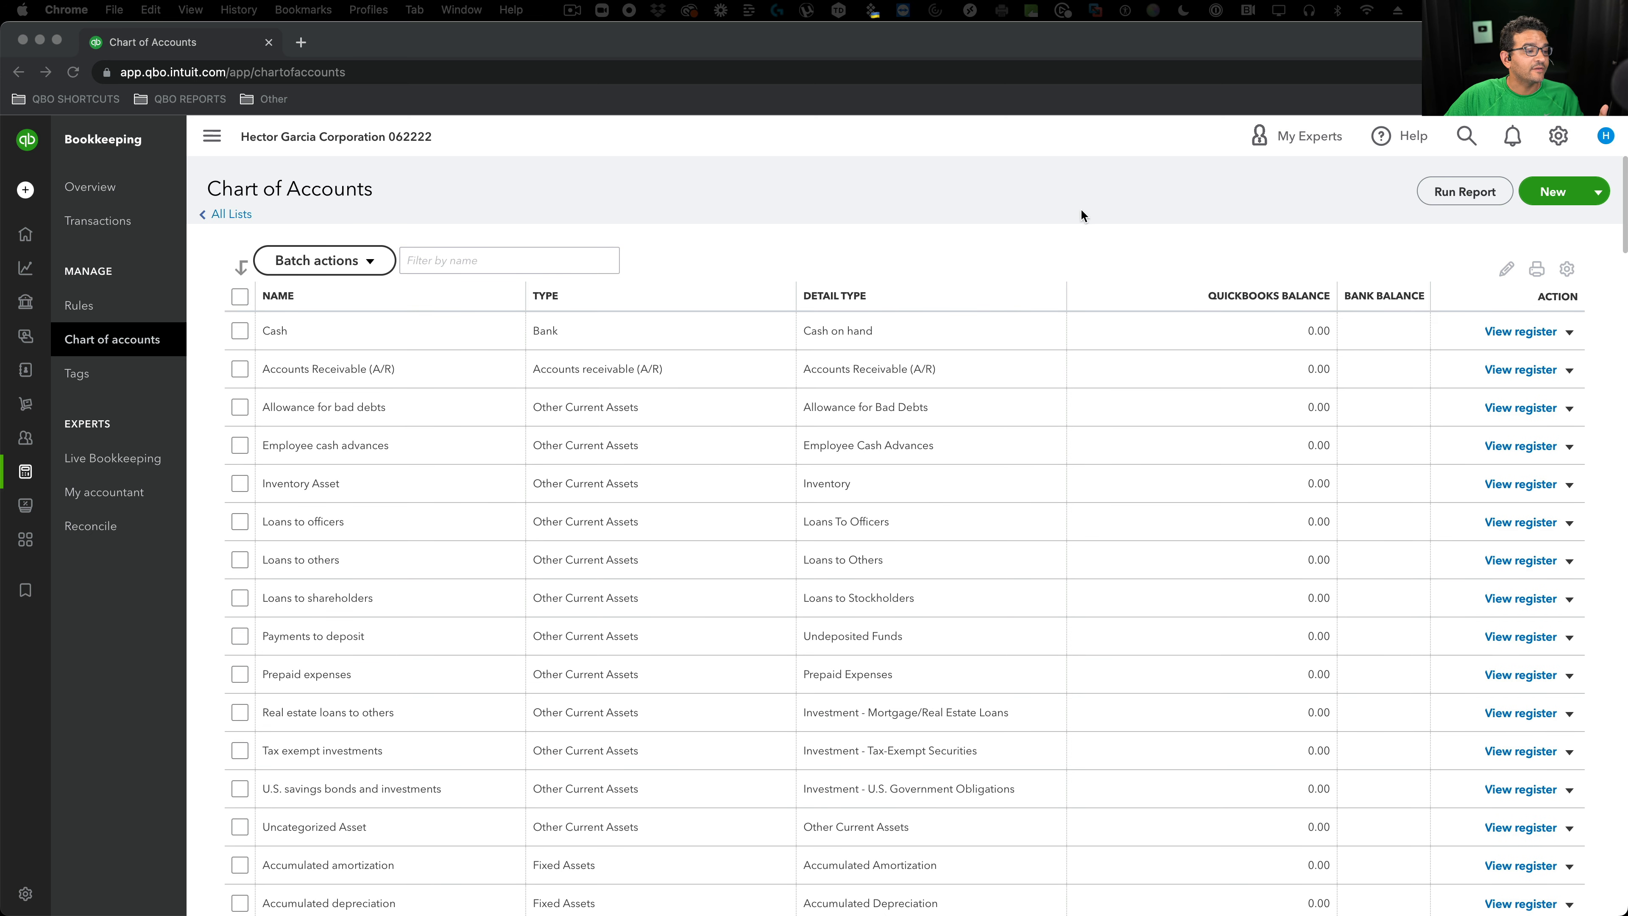
Run the Account List report from the Chart of Accounts and export it to Excel
click(934, 253)
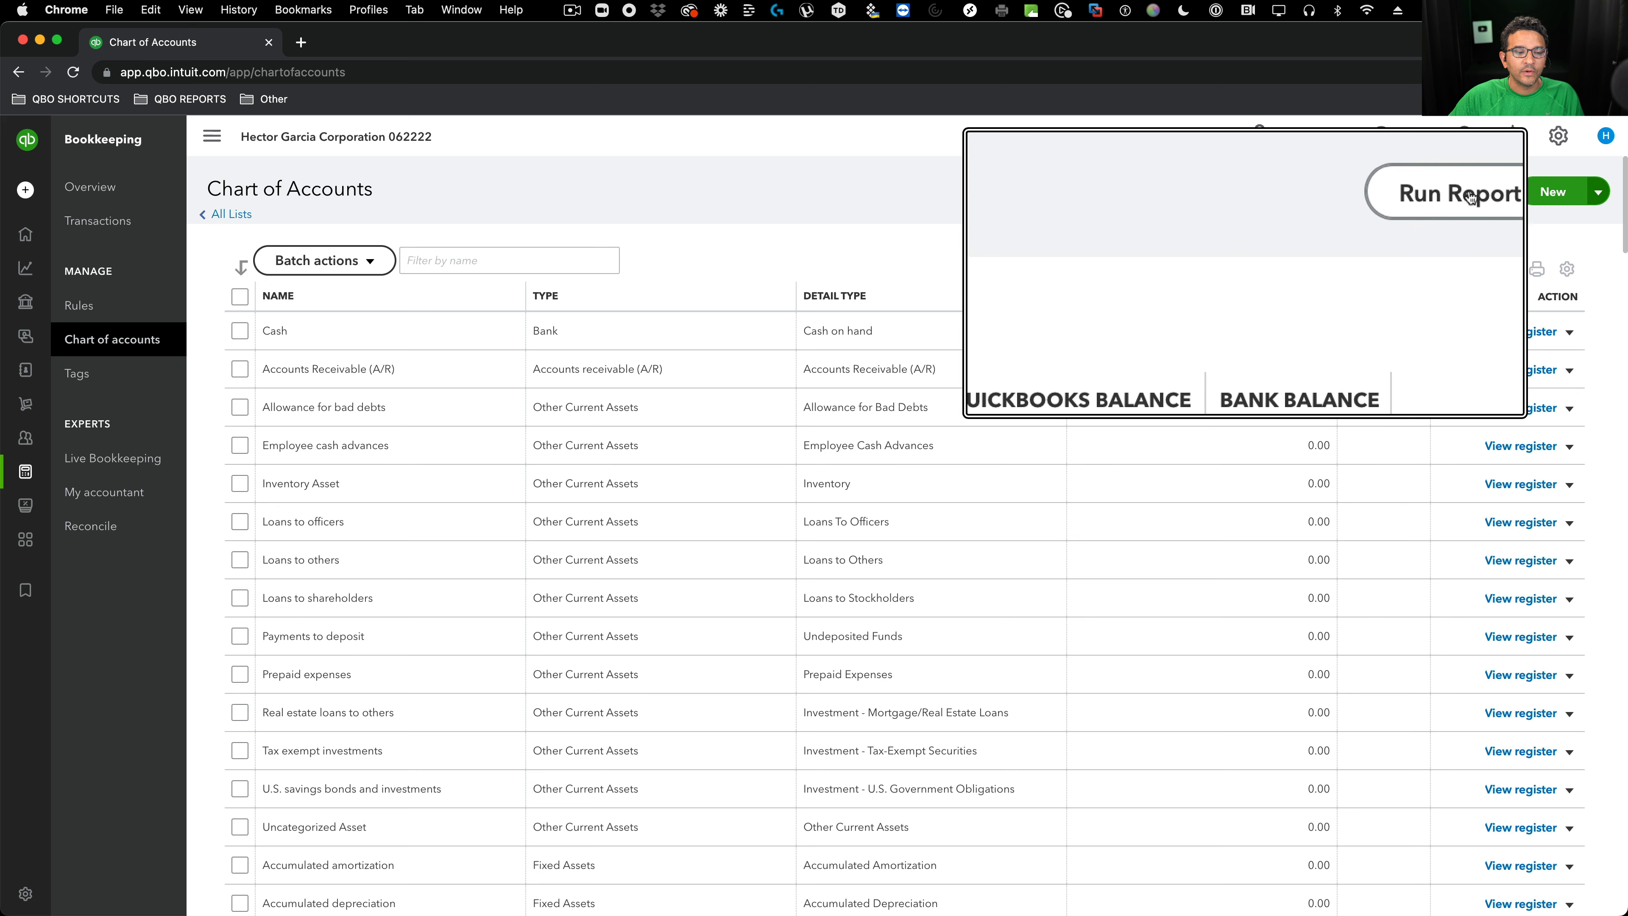
click(1489, 197)
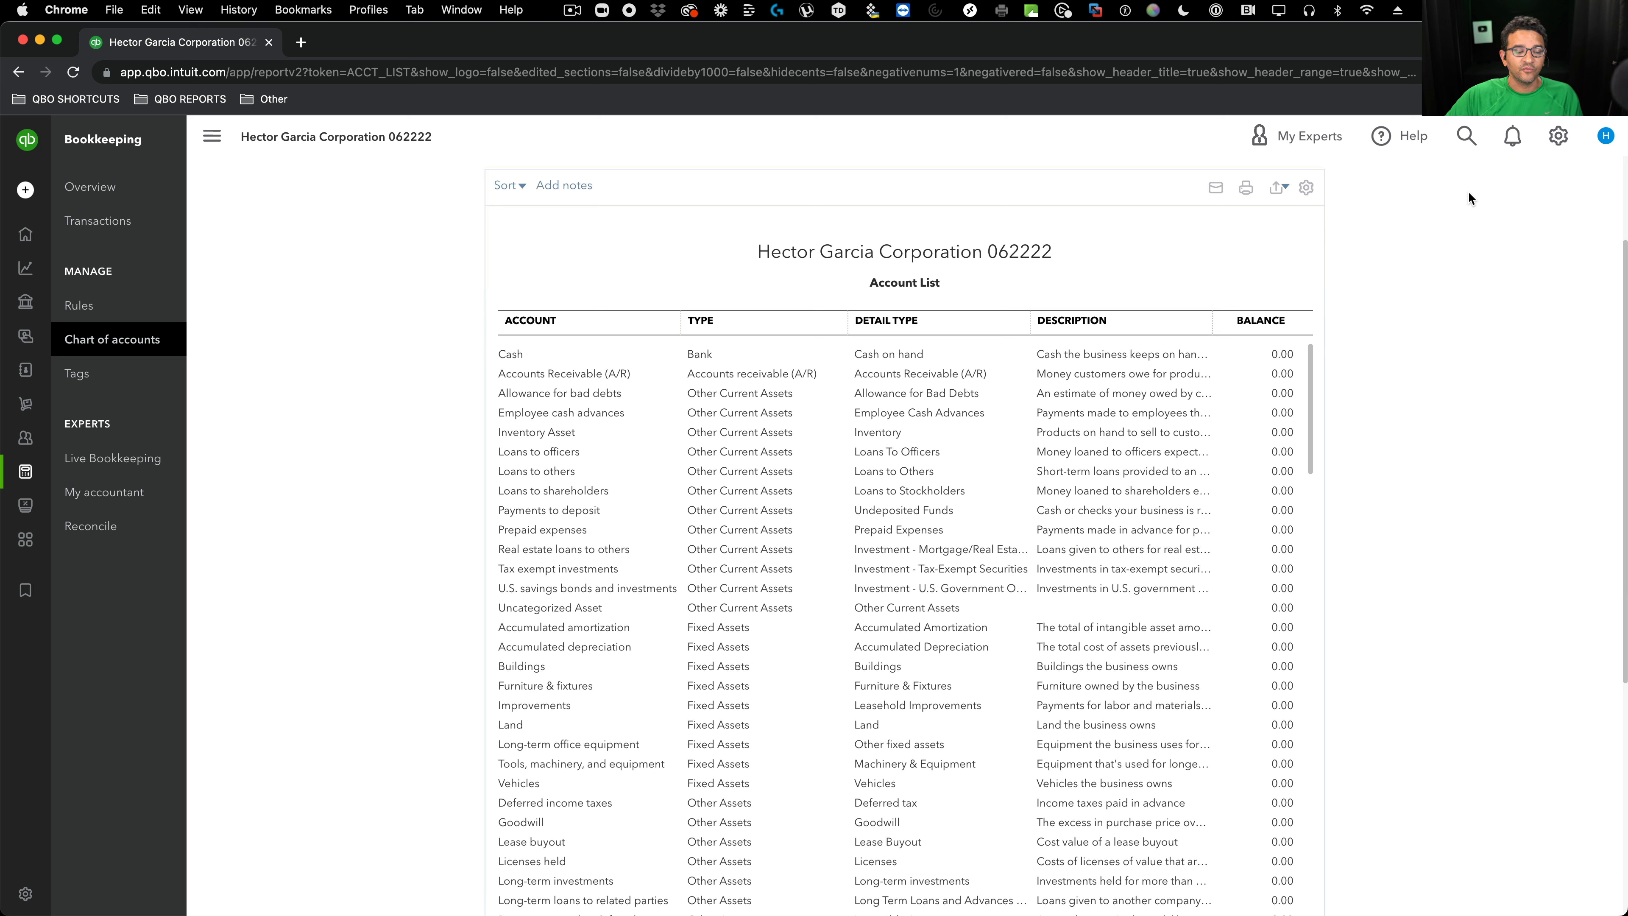
click(1280, 193)
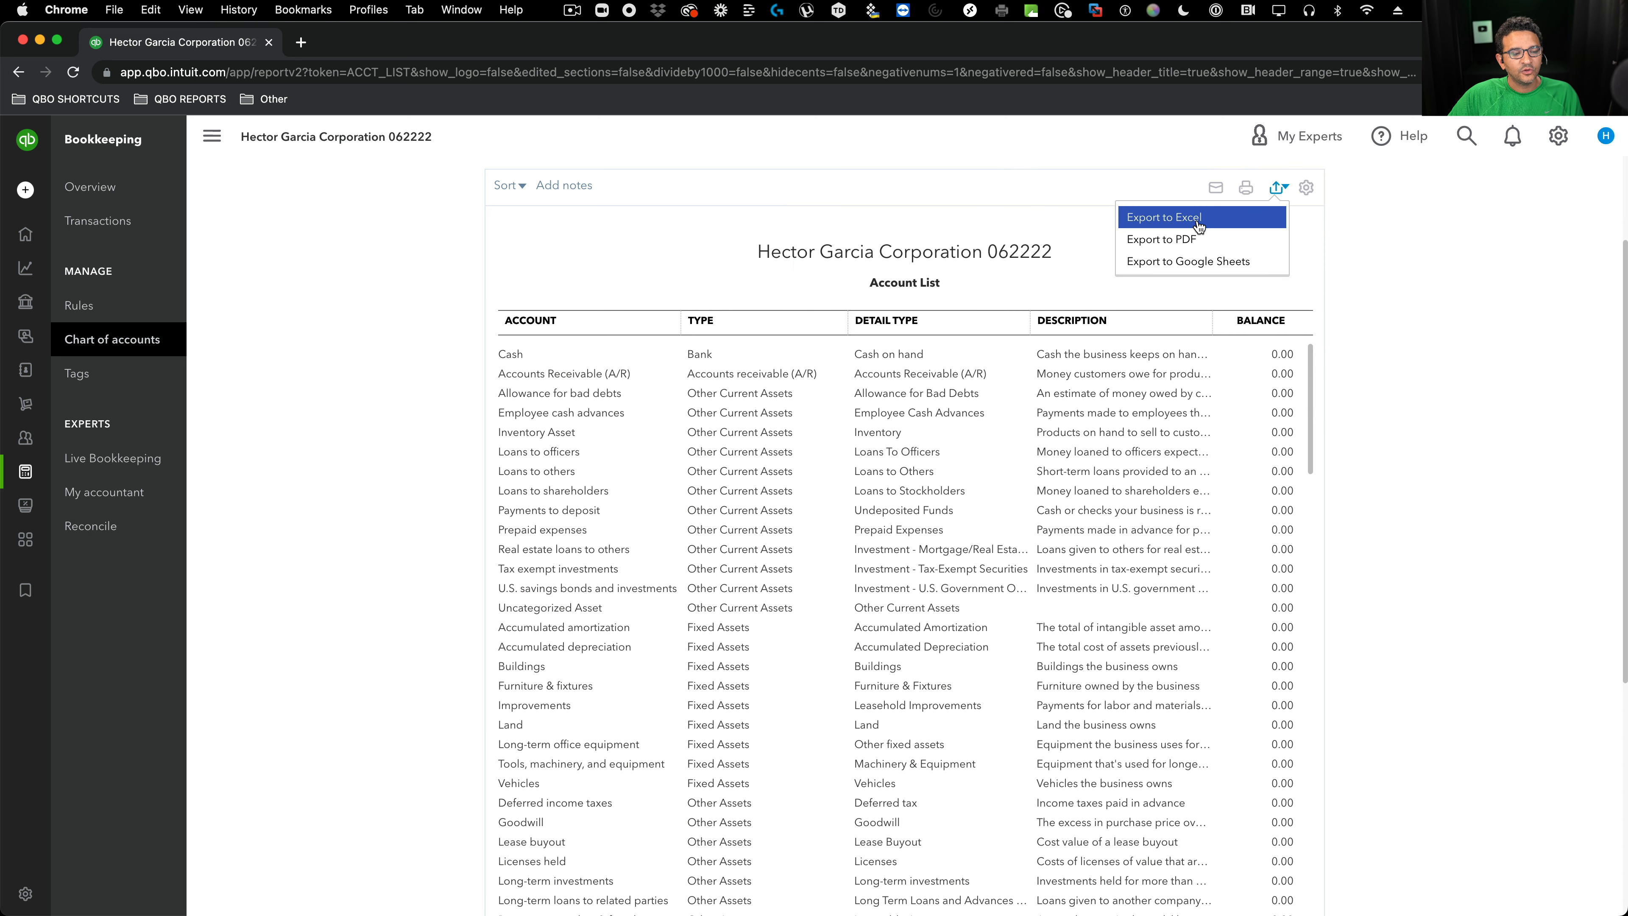
click(1274, 221)
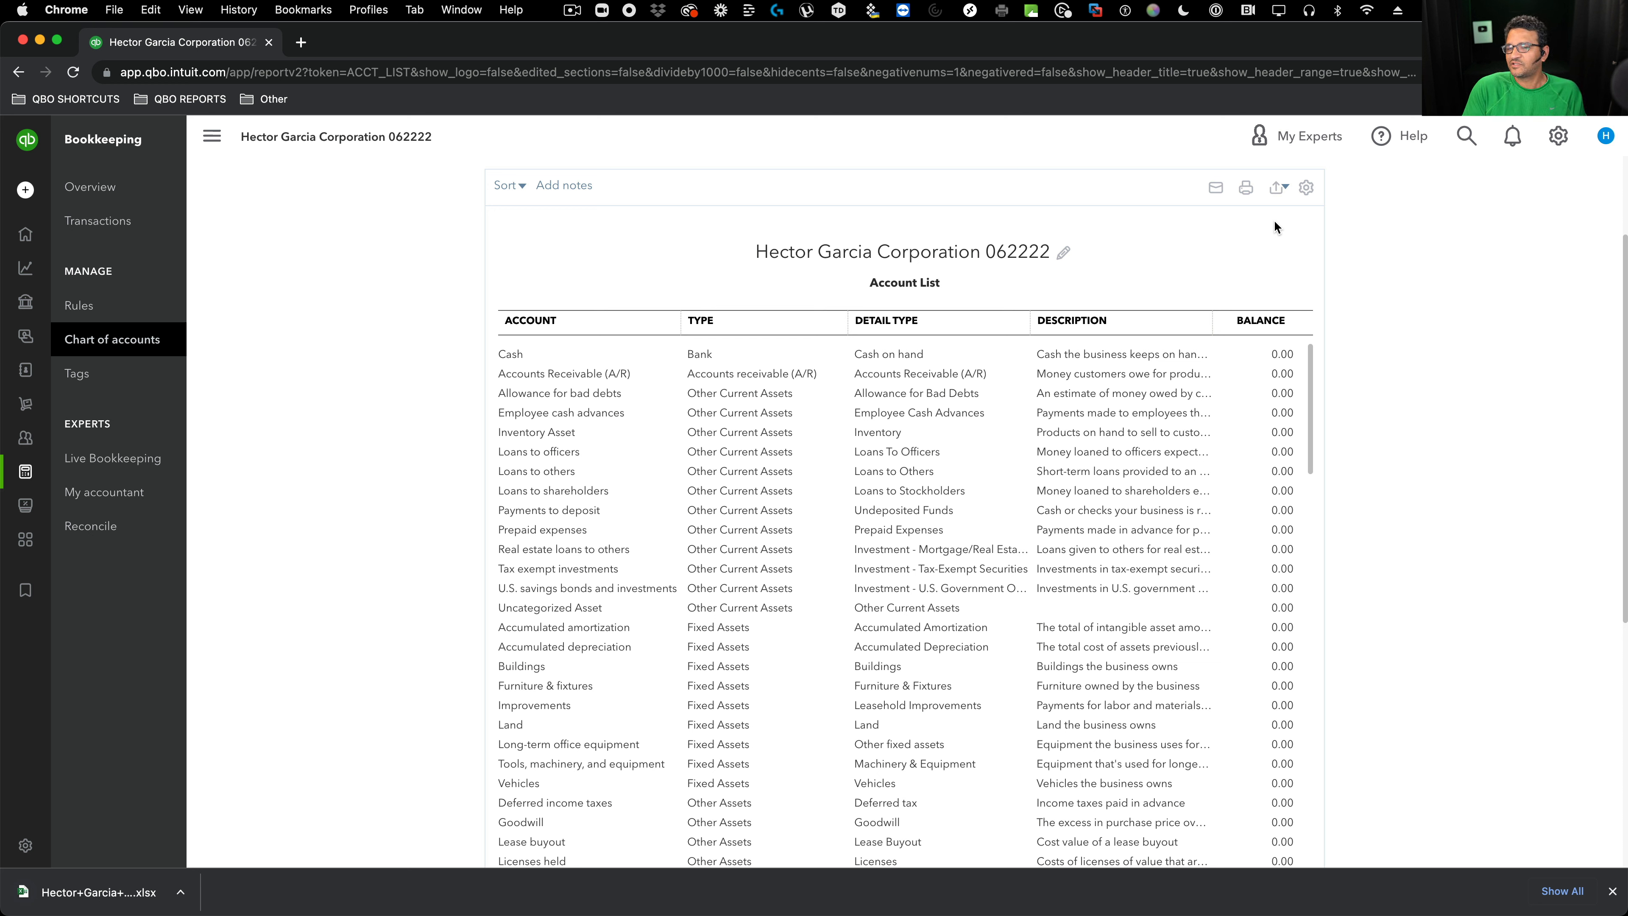
Return from the Account List report to the Chart of Accounts and review the default accounts
click(18, 71)
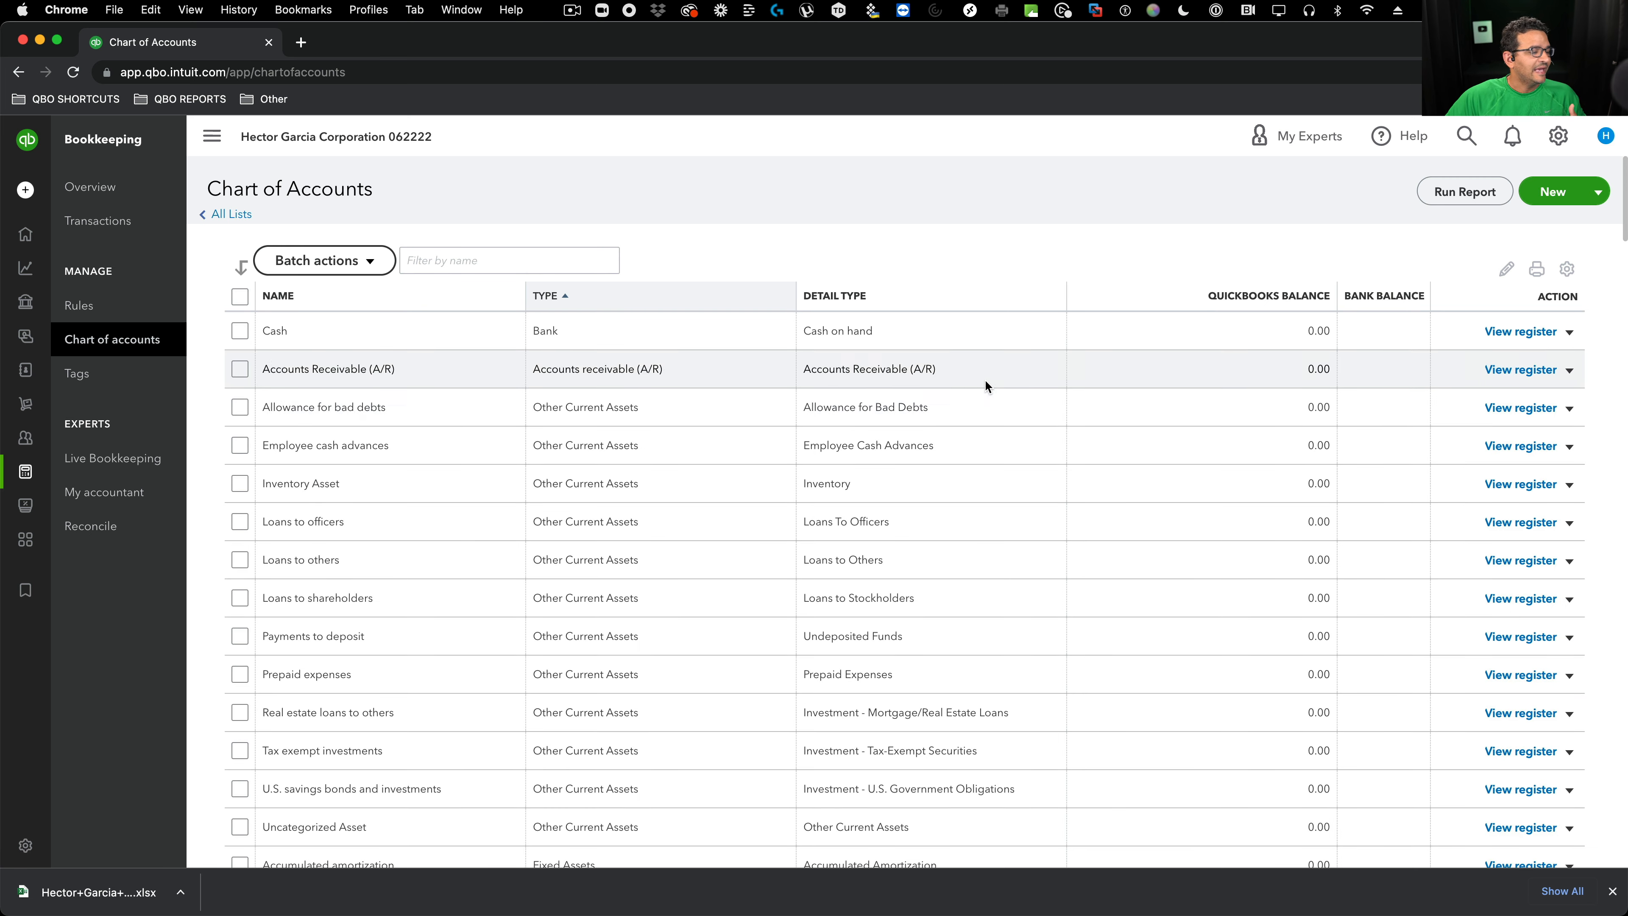
scroll(966, 440, down, 2)
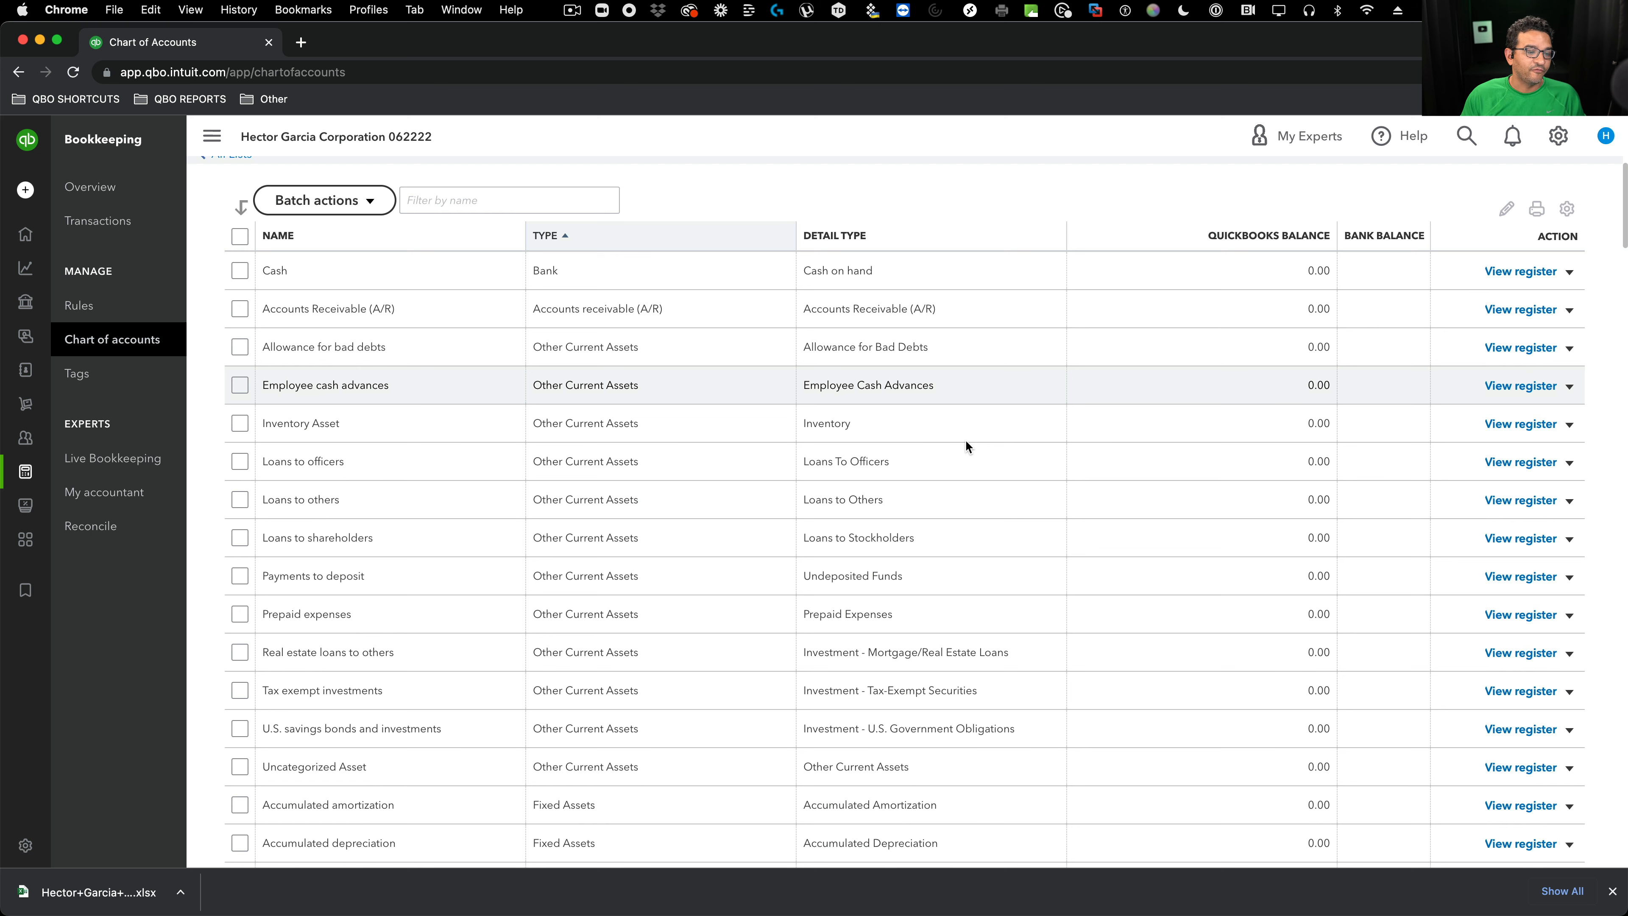
scroll(965, 442, up, 2)
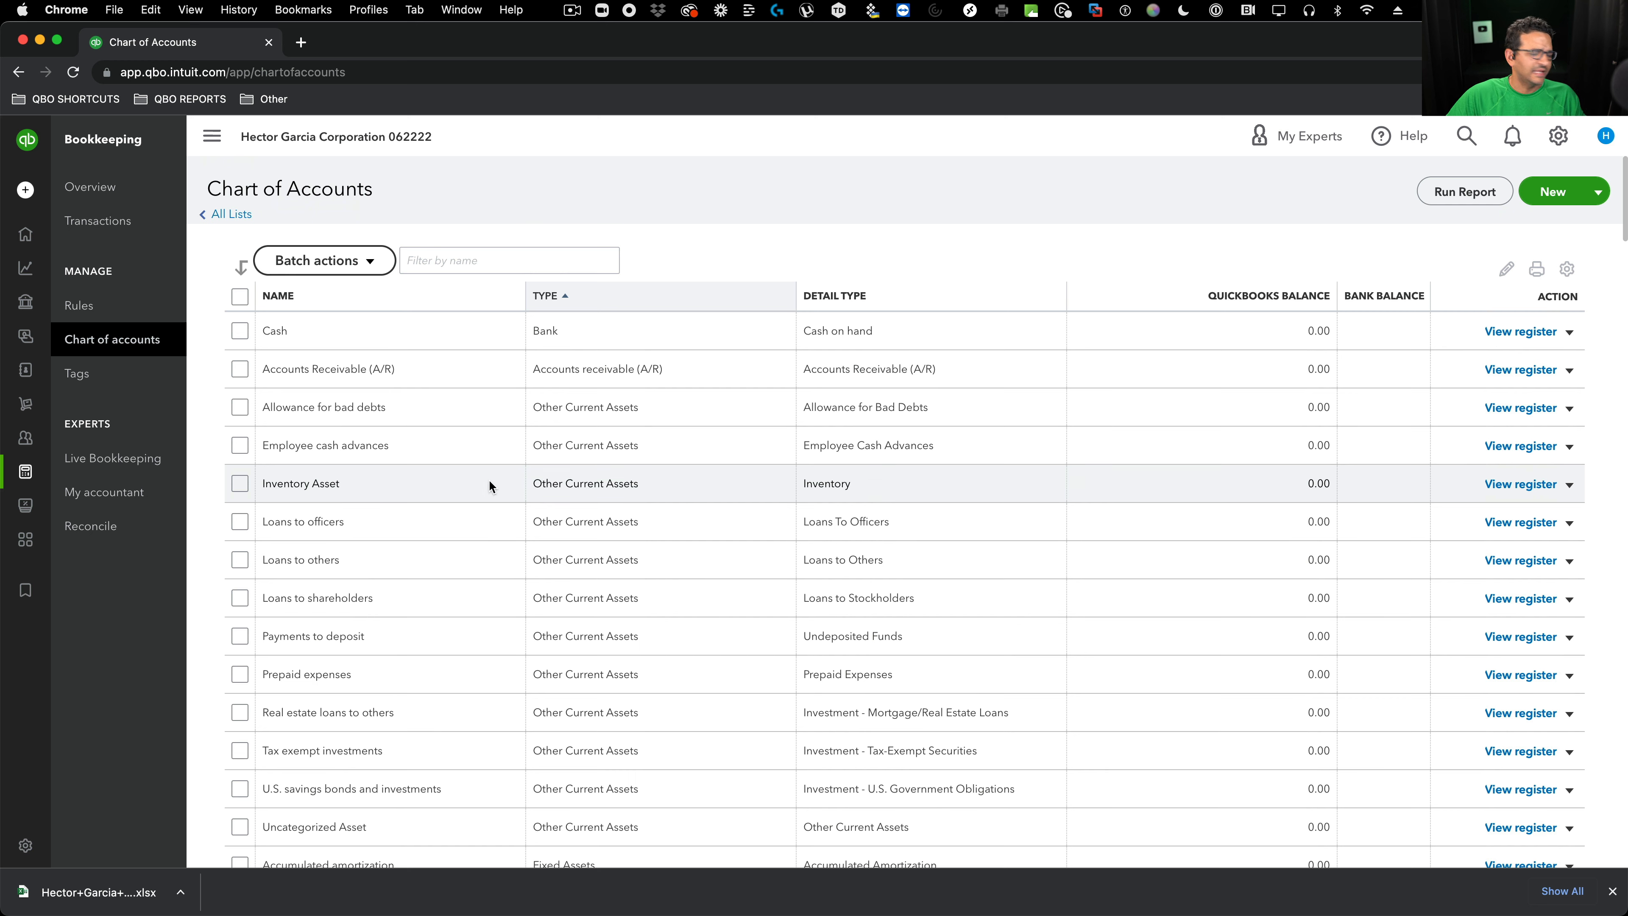
Go to the Reports list in the Business overview section
mouse_move(32, 406)
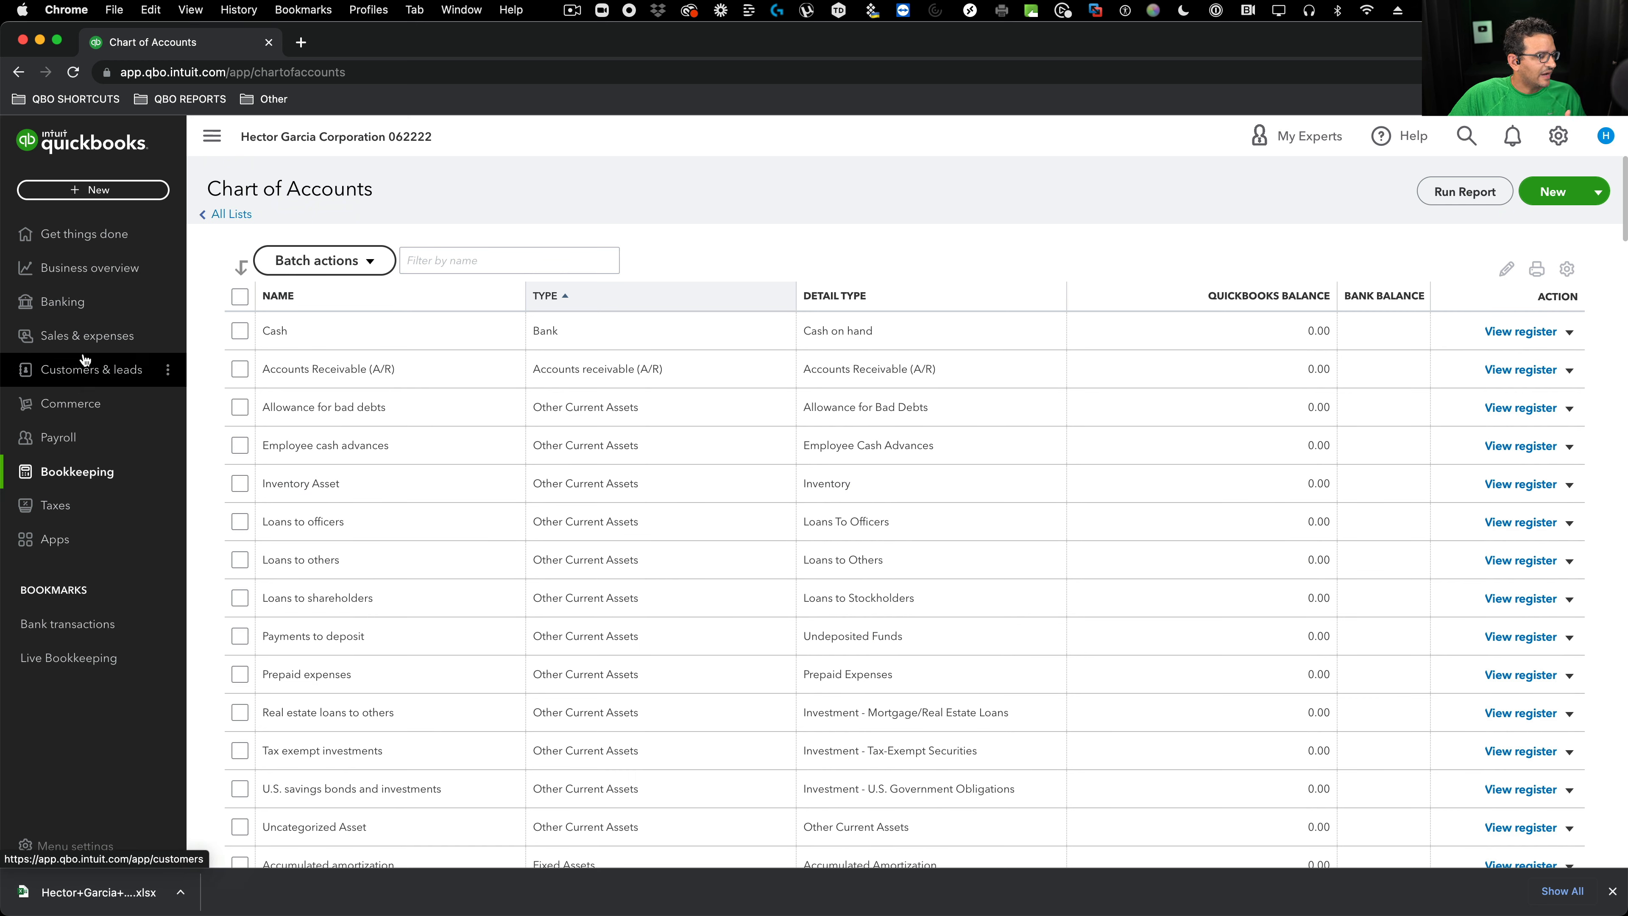
click(89, 268)
click(85, 303)
click(264, 443)
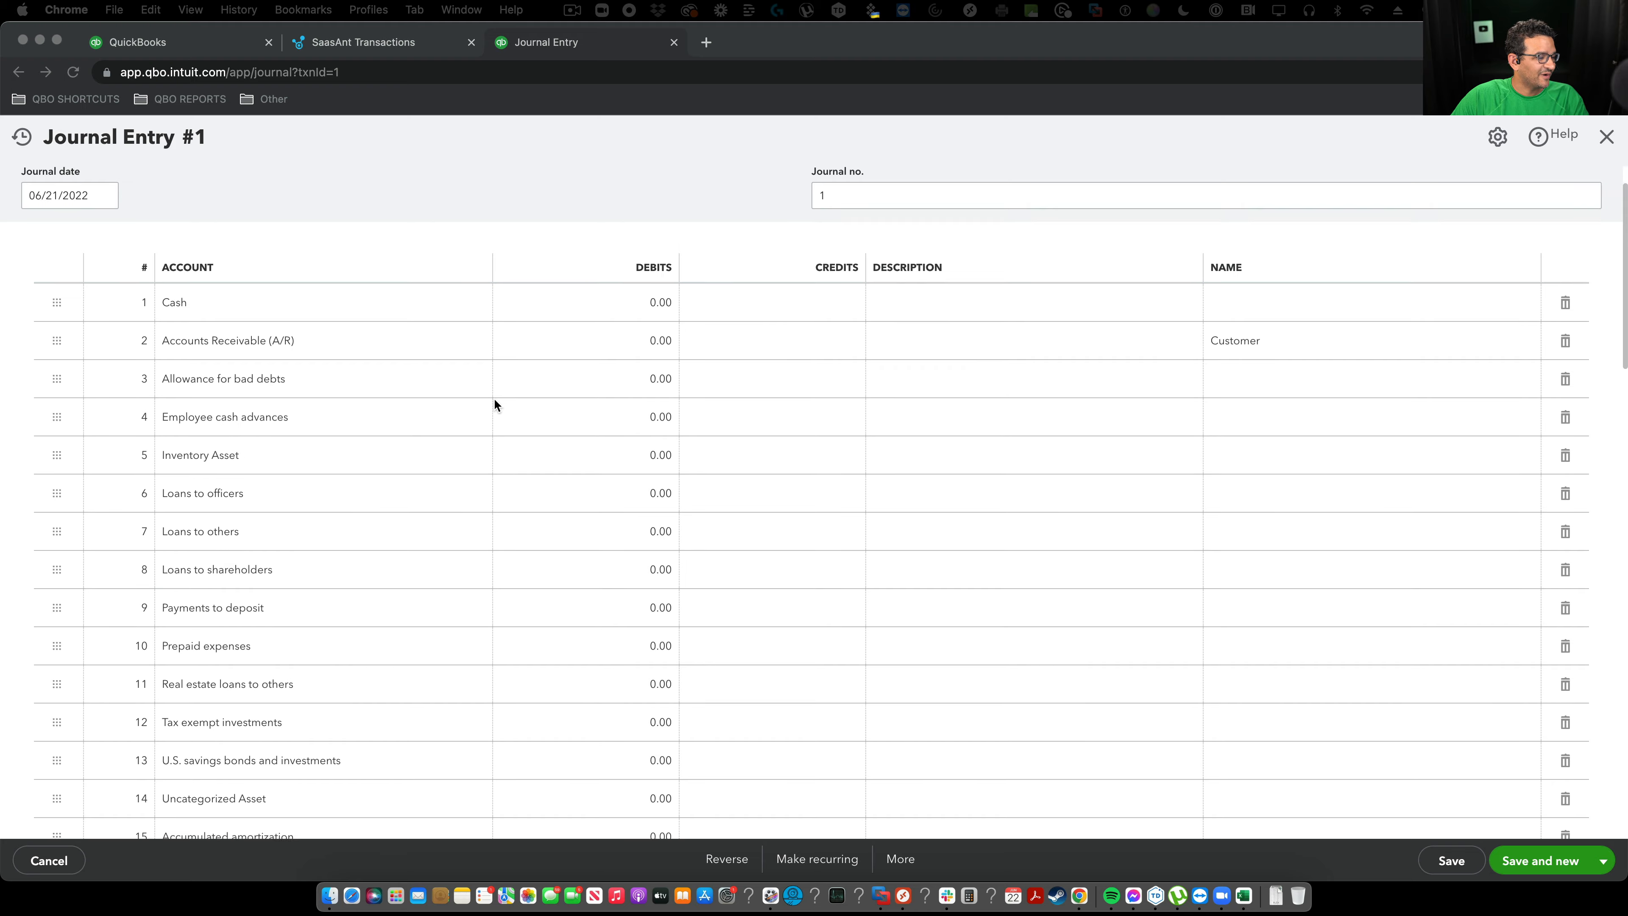
Look through the account lines of Journal Entry #1, dated 06/21/2022
scroll(494, 401, down, 1)
scroll(462, 404, down, 5)
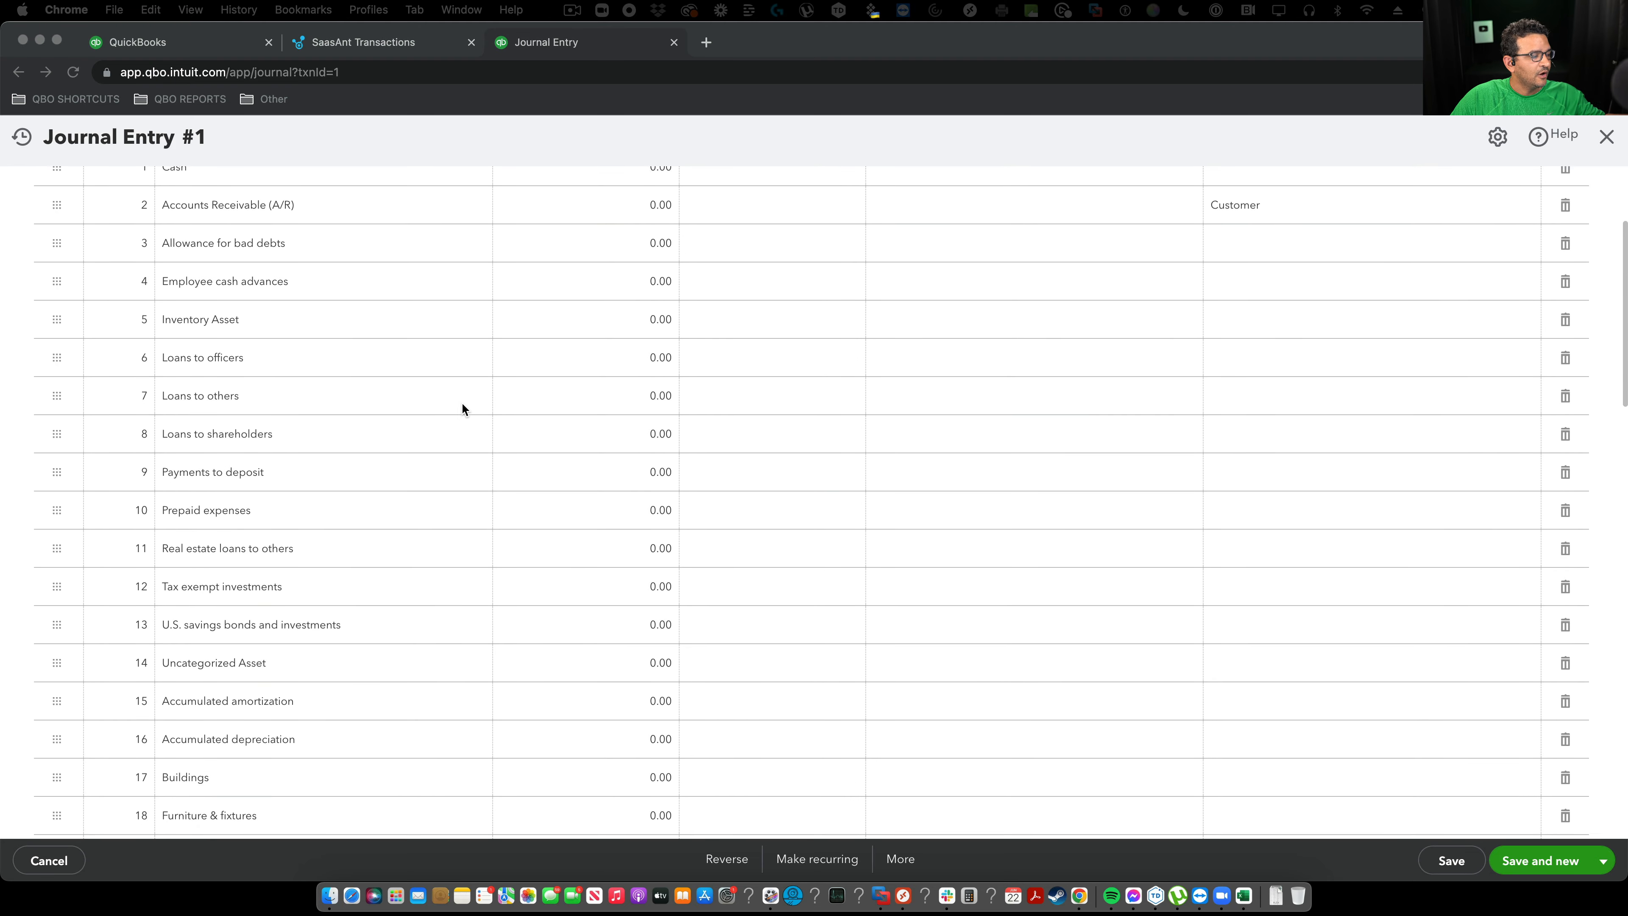
scroll(462, 409, down, 6)
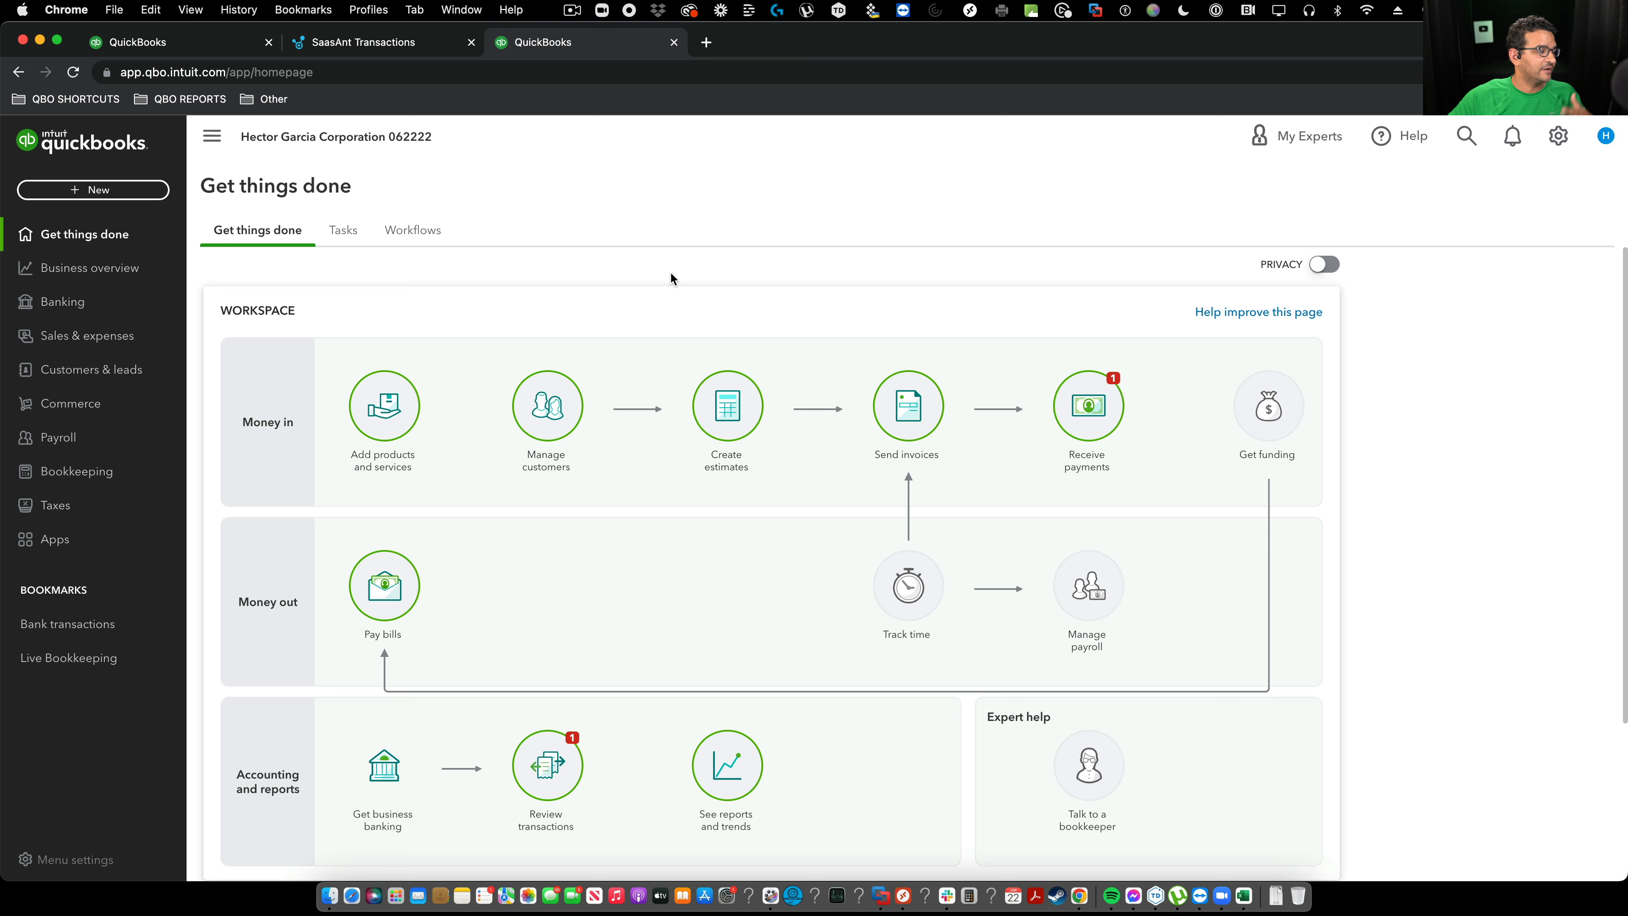
Reopen the Chart of Accounts and examine its asset, liability, equity and income accounts
click(75, 472)
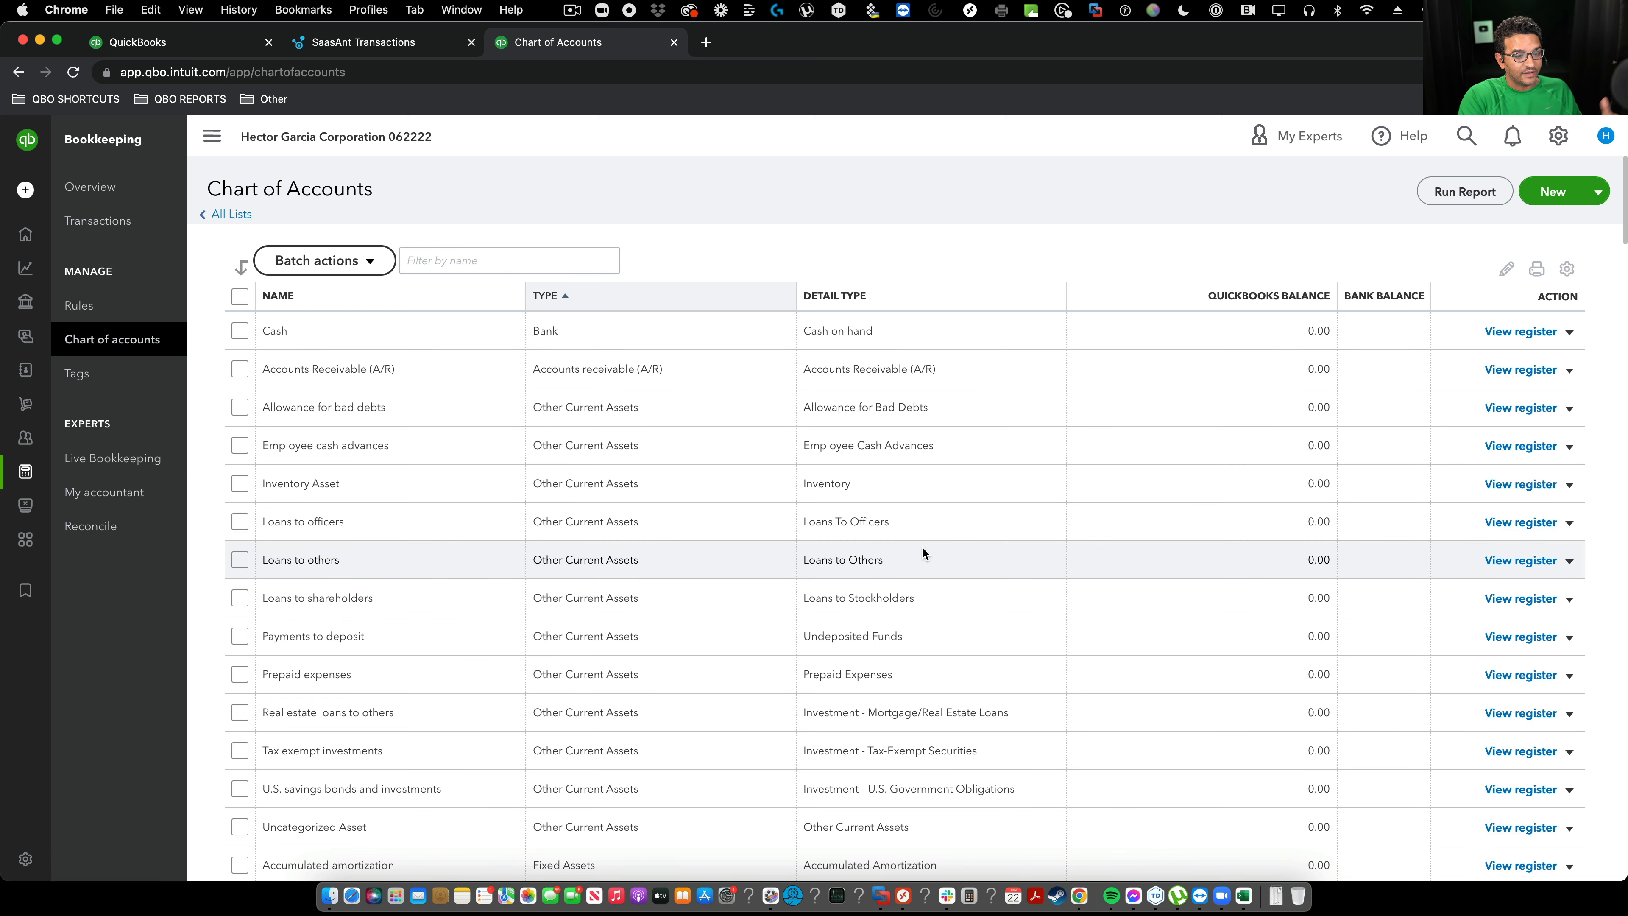
scroll(942, 558, down, 5)
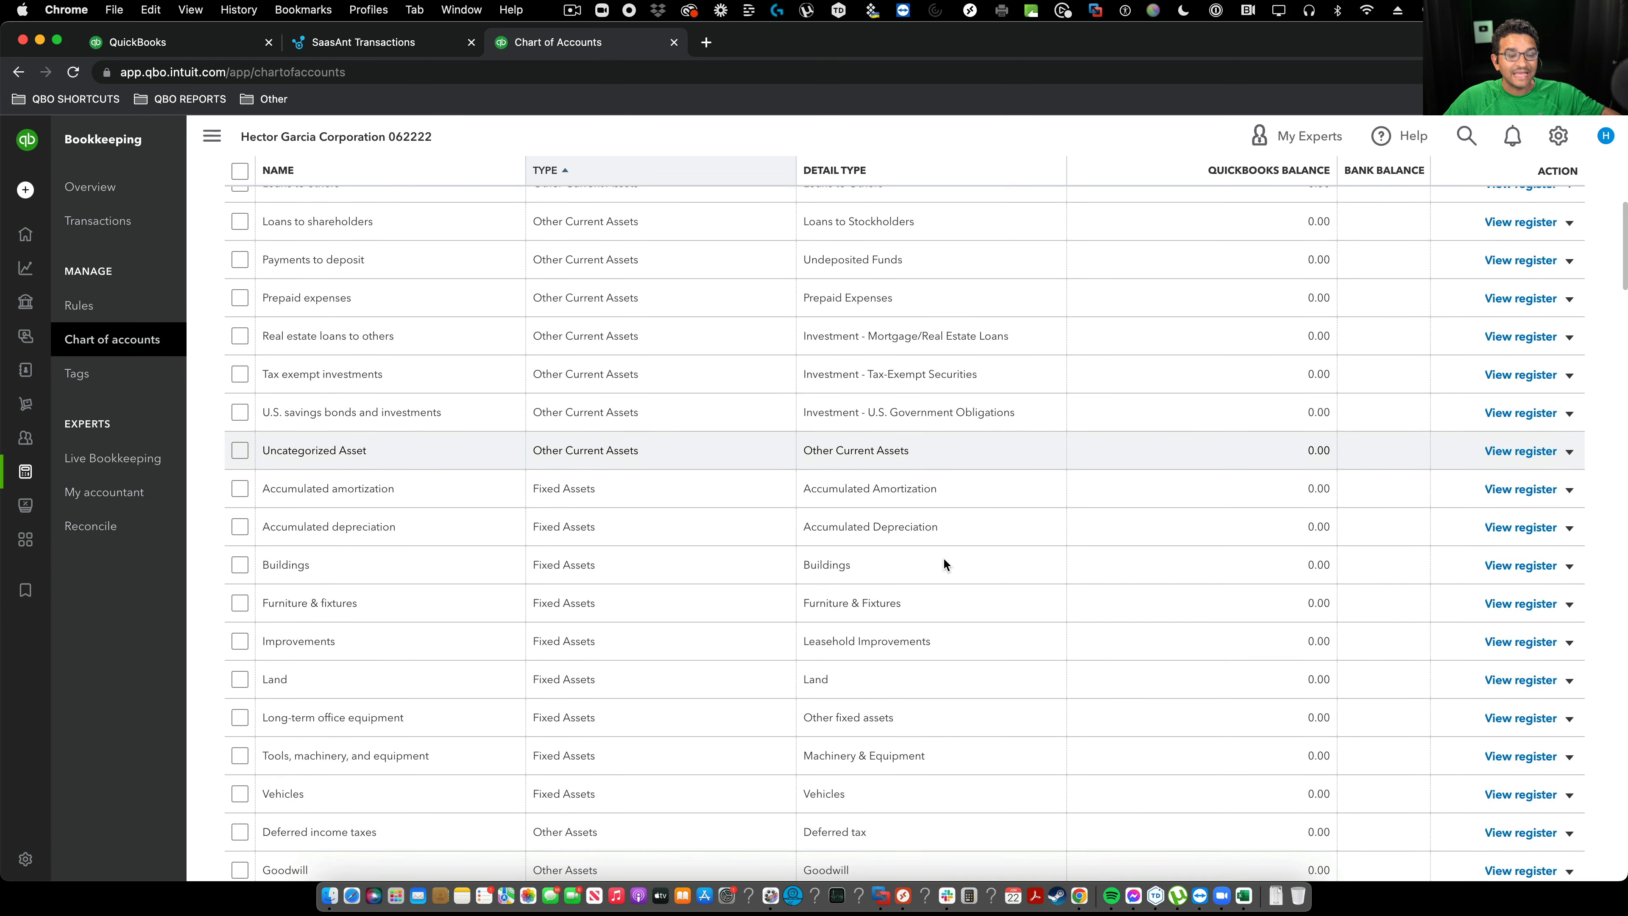
scroll(943, 562, down, 12)
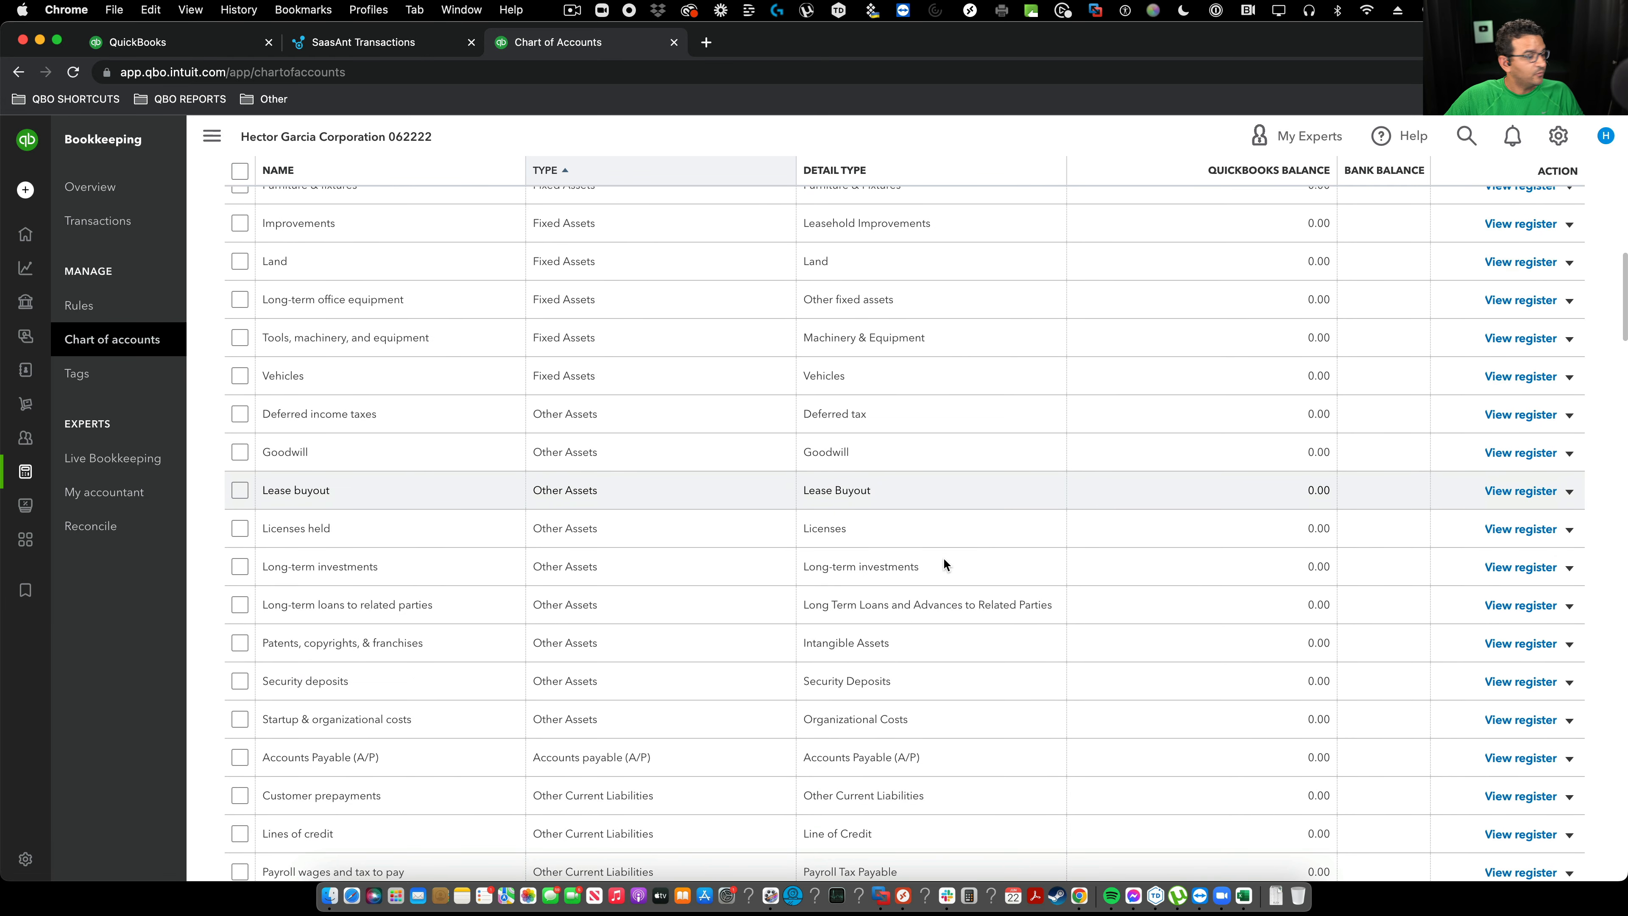
scroll(944, 562, down, 6)
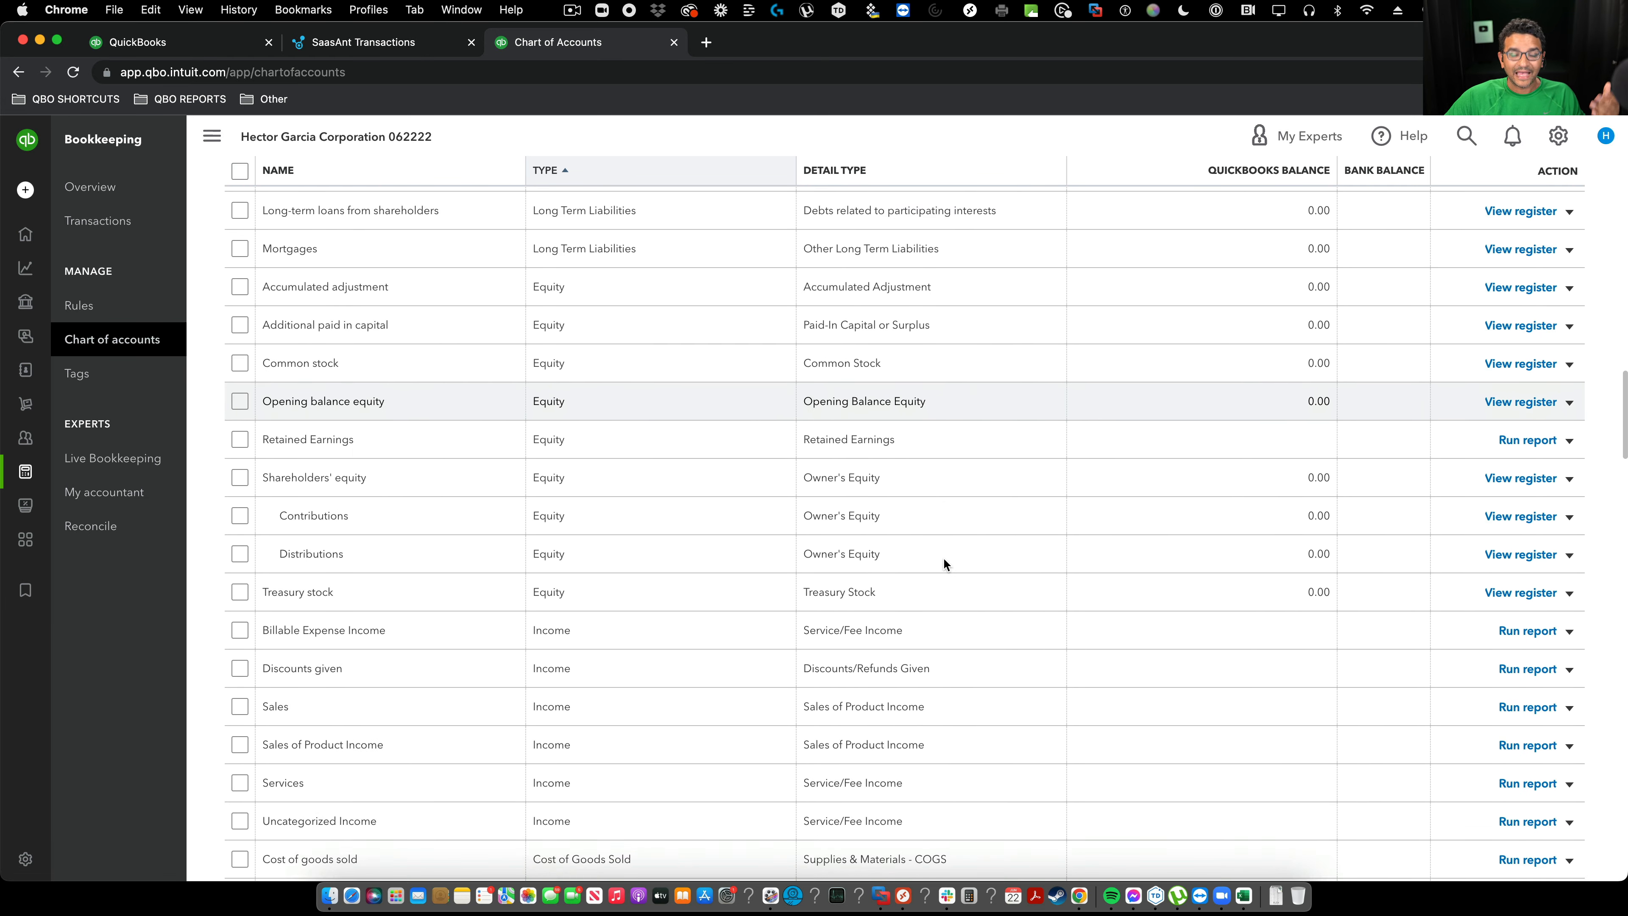
scroll(881, 486, up, 20)
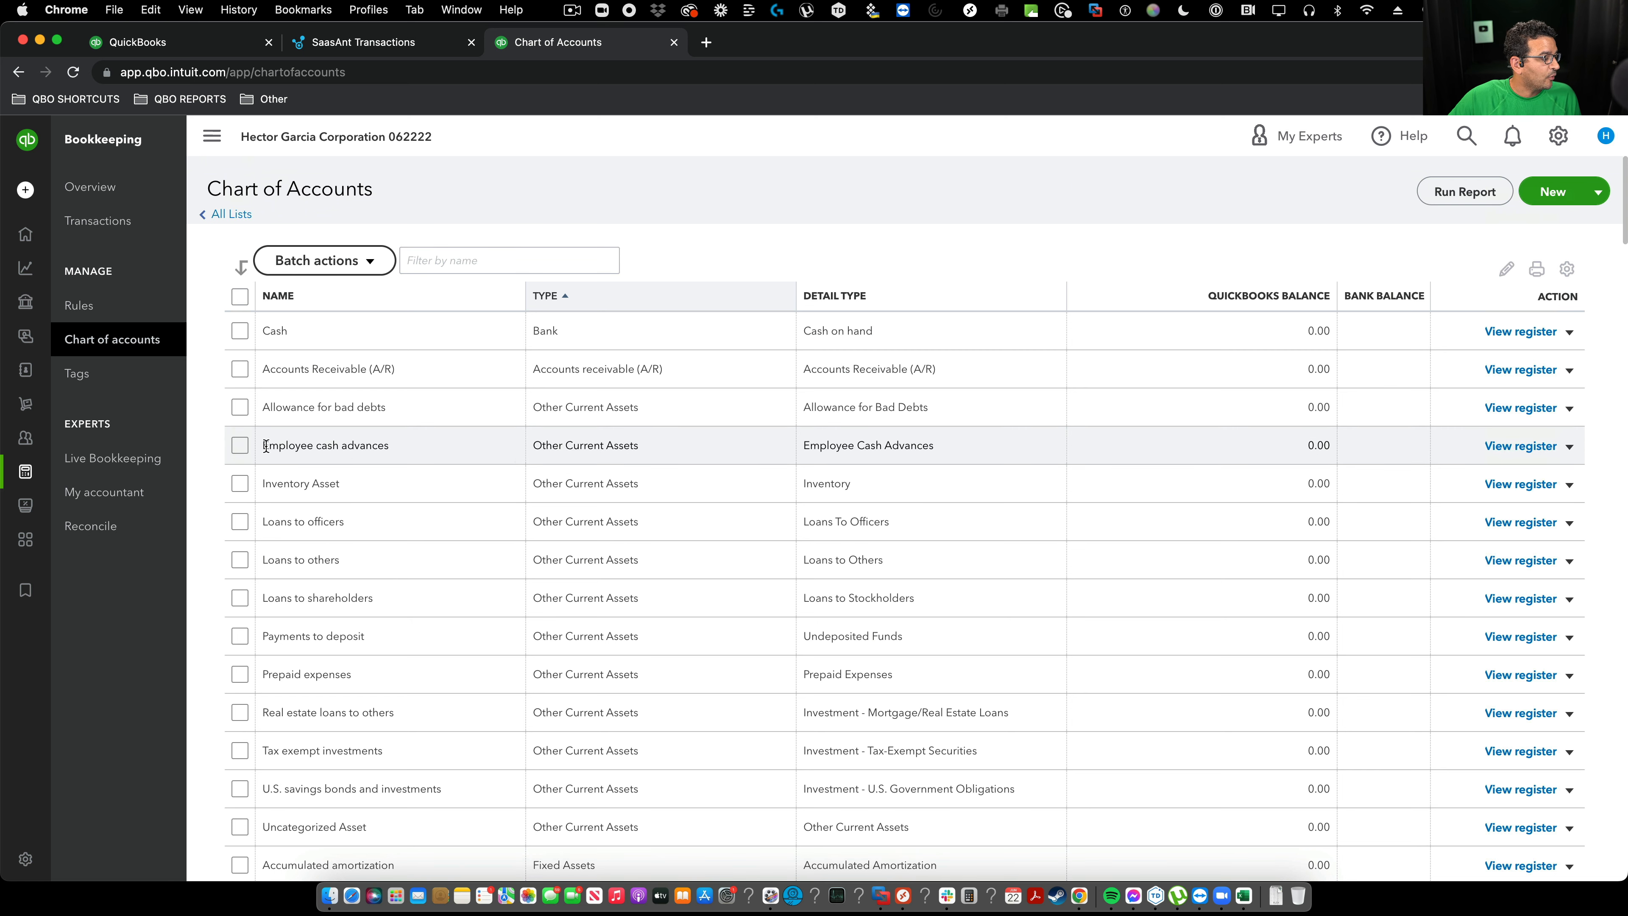
Open the Profit and Loss and Balance Sheet reports in separate browser tabs from the Business overview reports
mouse_move(67, 246)
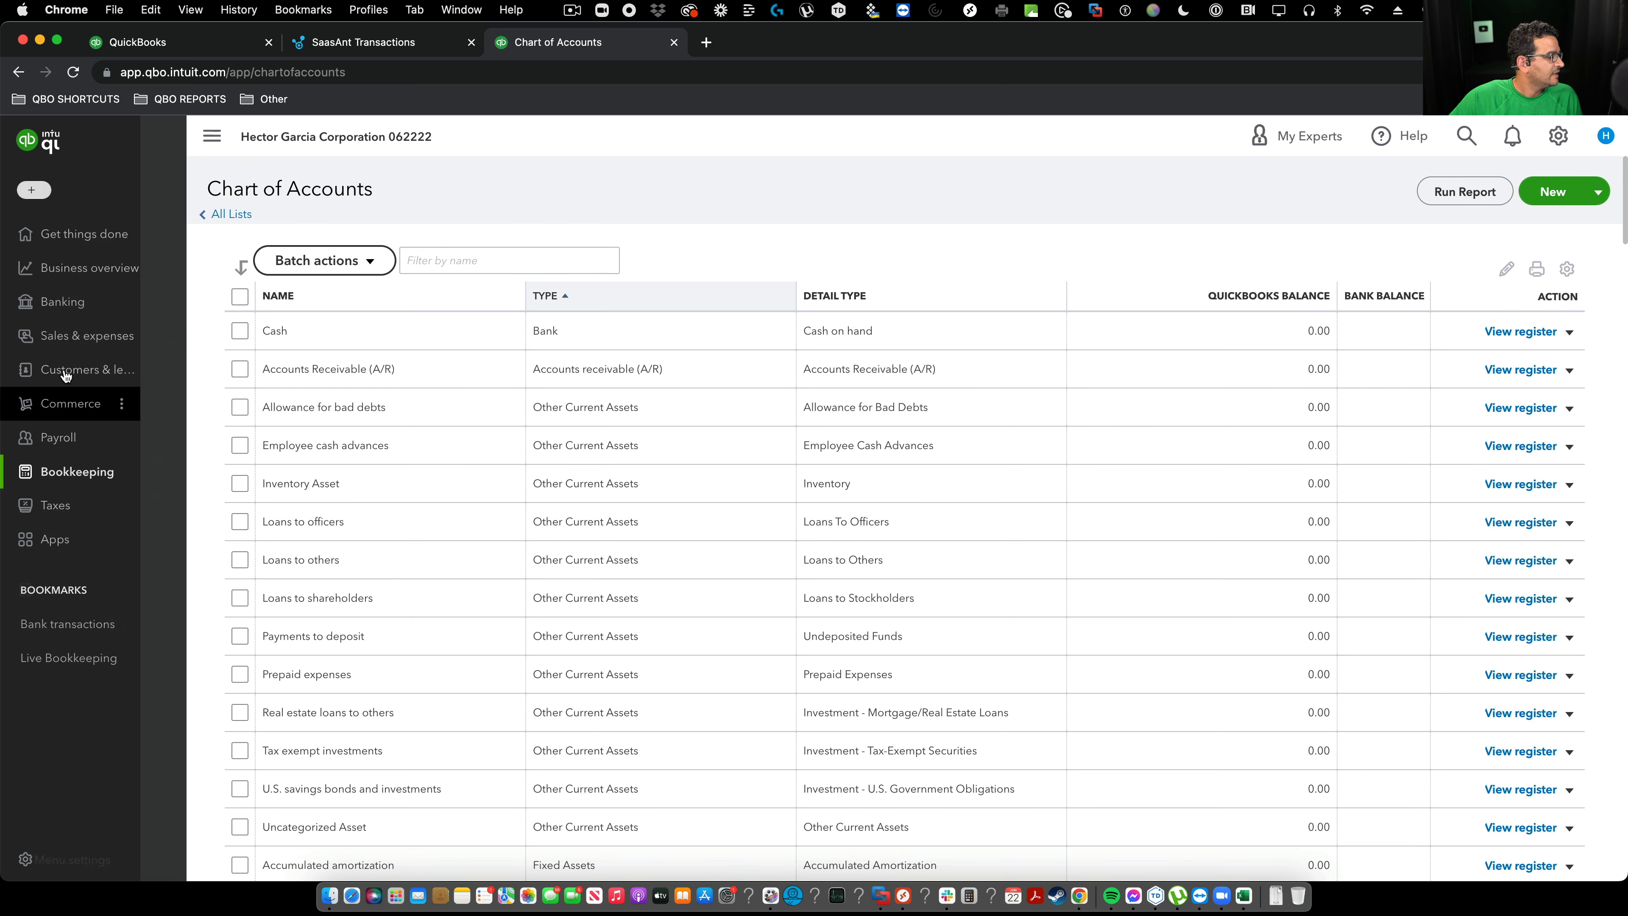
click(71, 267)
click(573, 476)
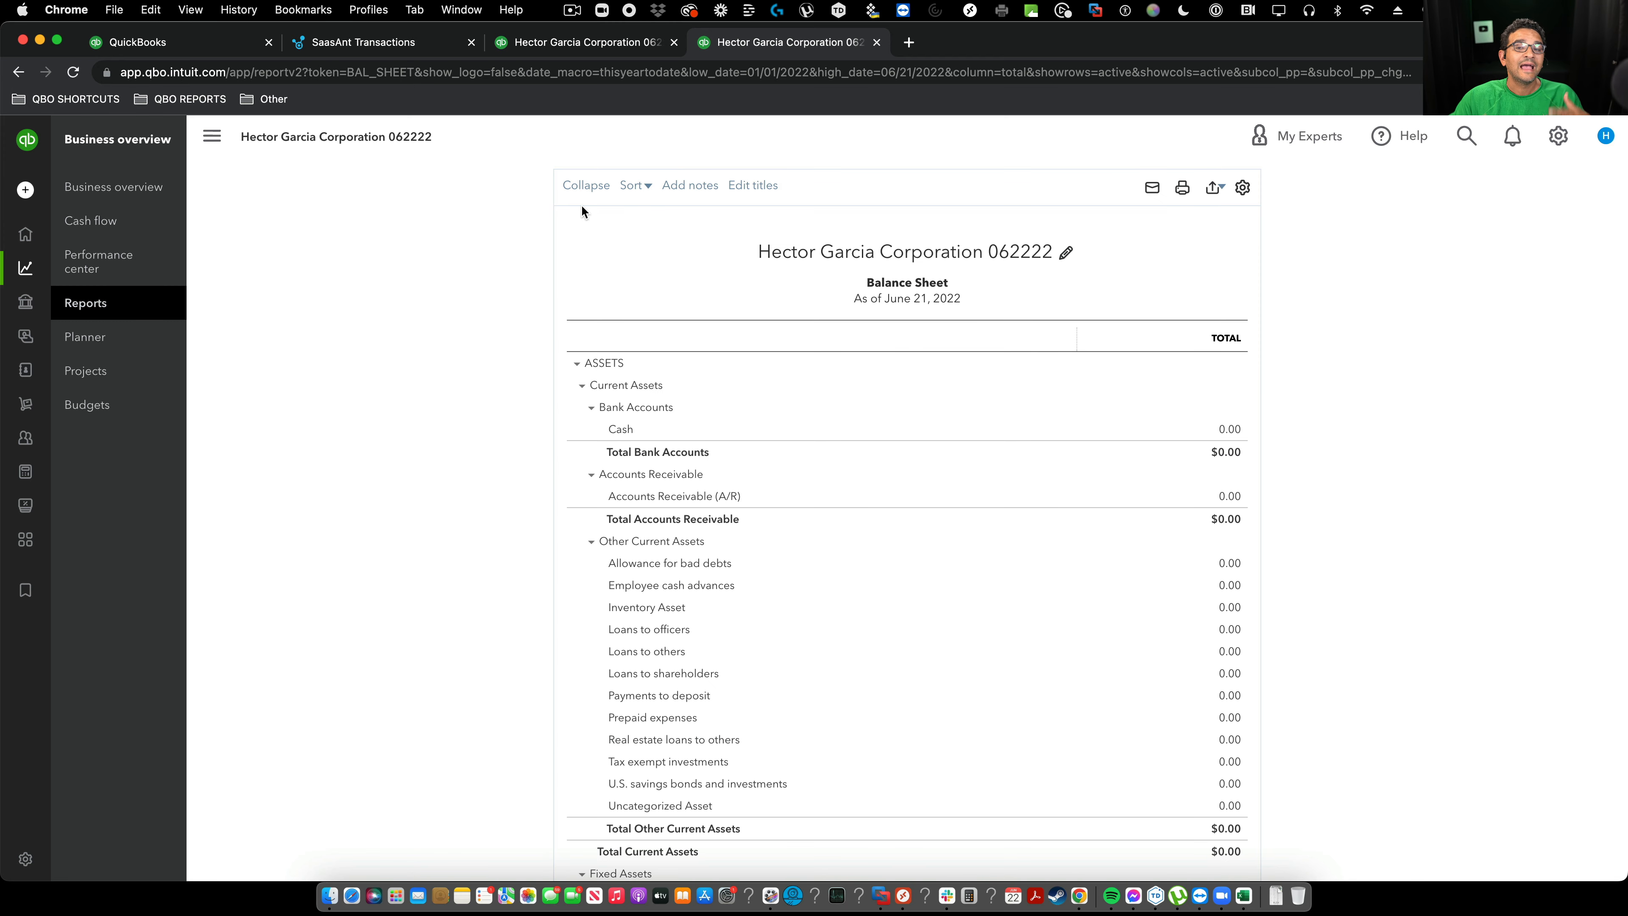
Move the Balance Sheet report into its own window and arrange it side by side with the Profit and Loss report
click(471, 42)
drag(1626, 449, 1019, 449)
drag(586, 43, 1131, 42)
drag(1332, 42, 978, 40)
click(810, 136)
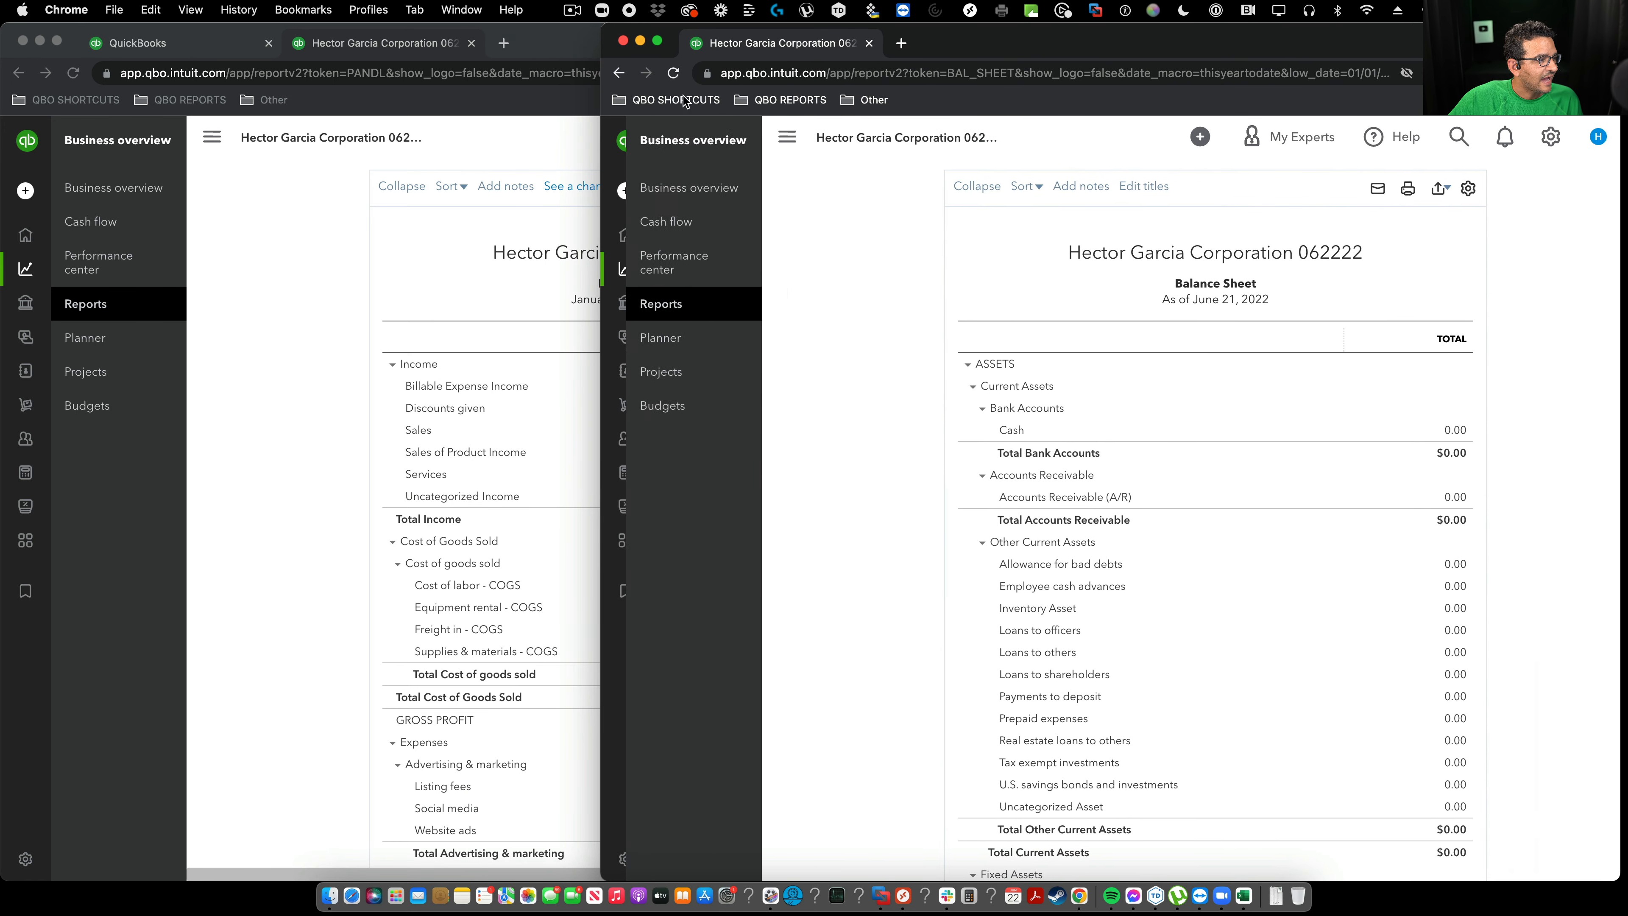
double_click(609, 42)
Hide the navigation menu in the Profit and Loss window to make room for the report
click(211, 137)
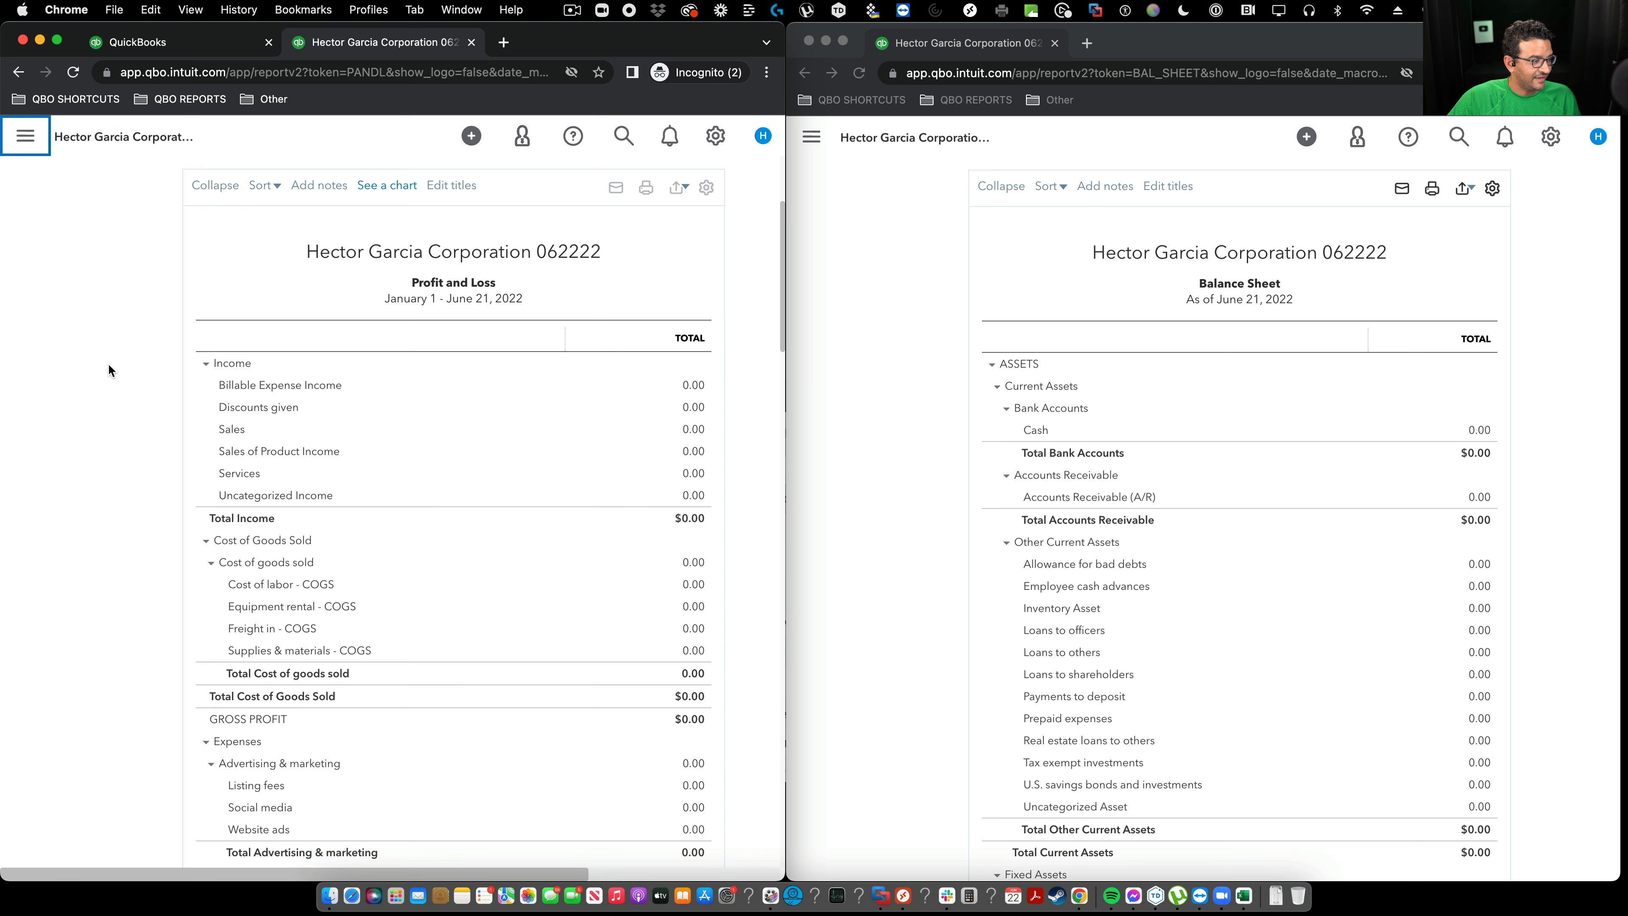
scroll(108, 363, right, 3)
scroll(279, 384, left, 3)
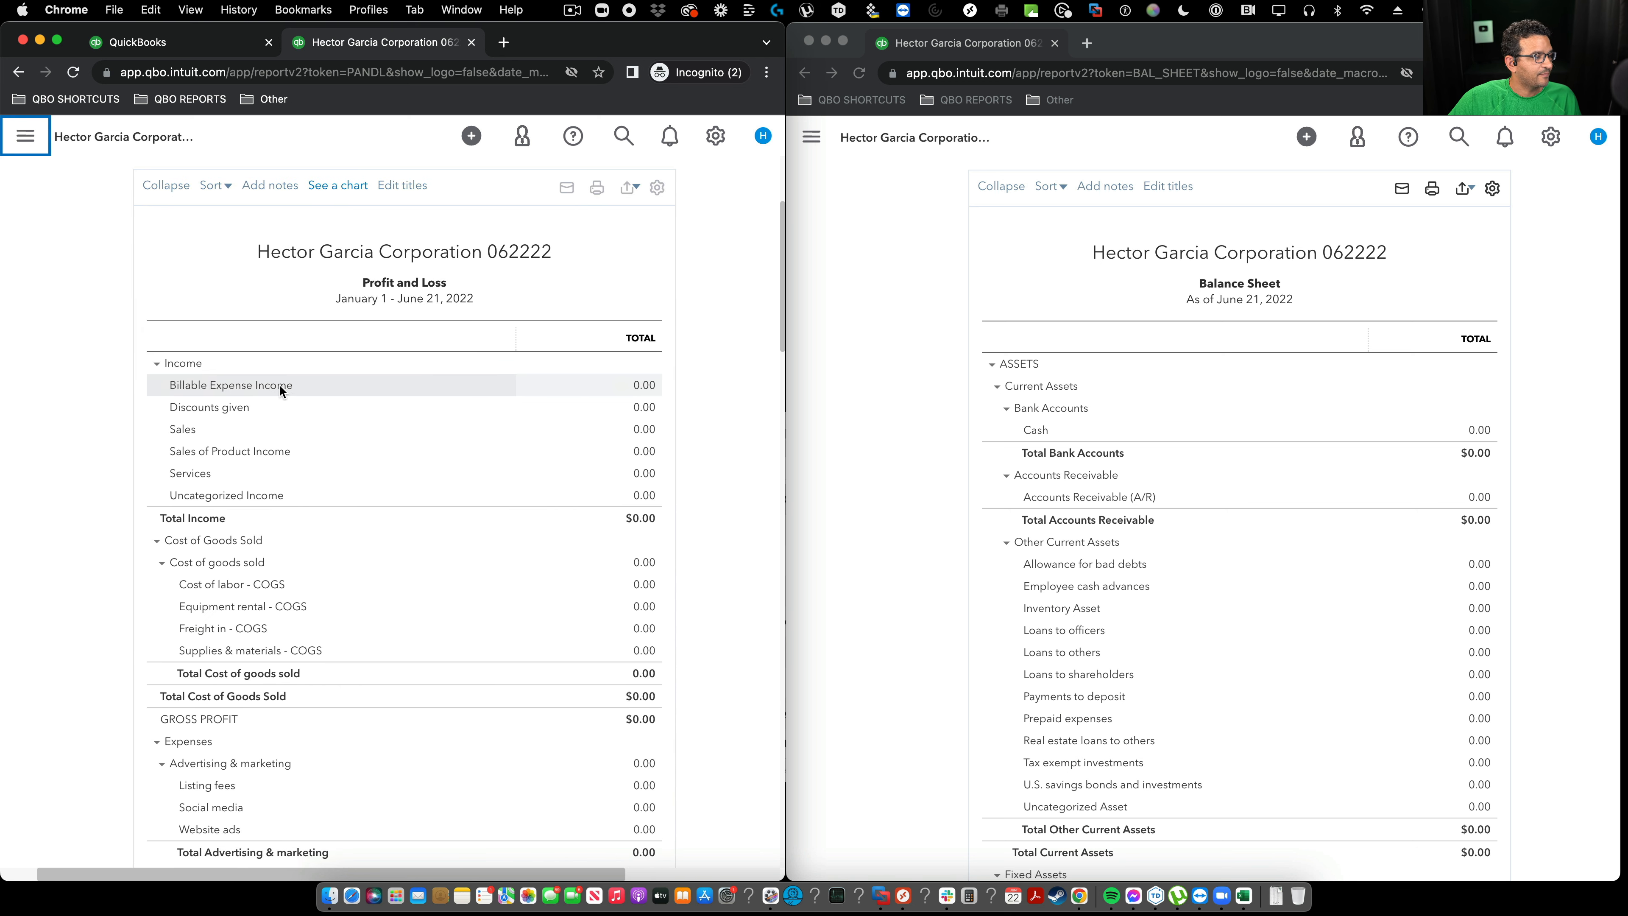
click(790, 386)
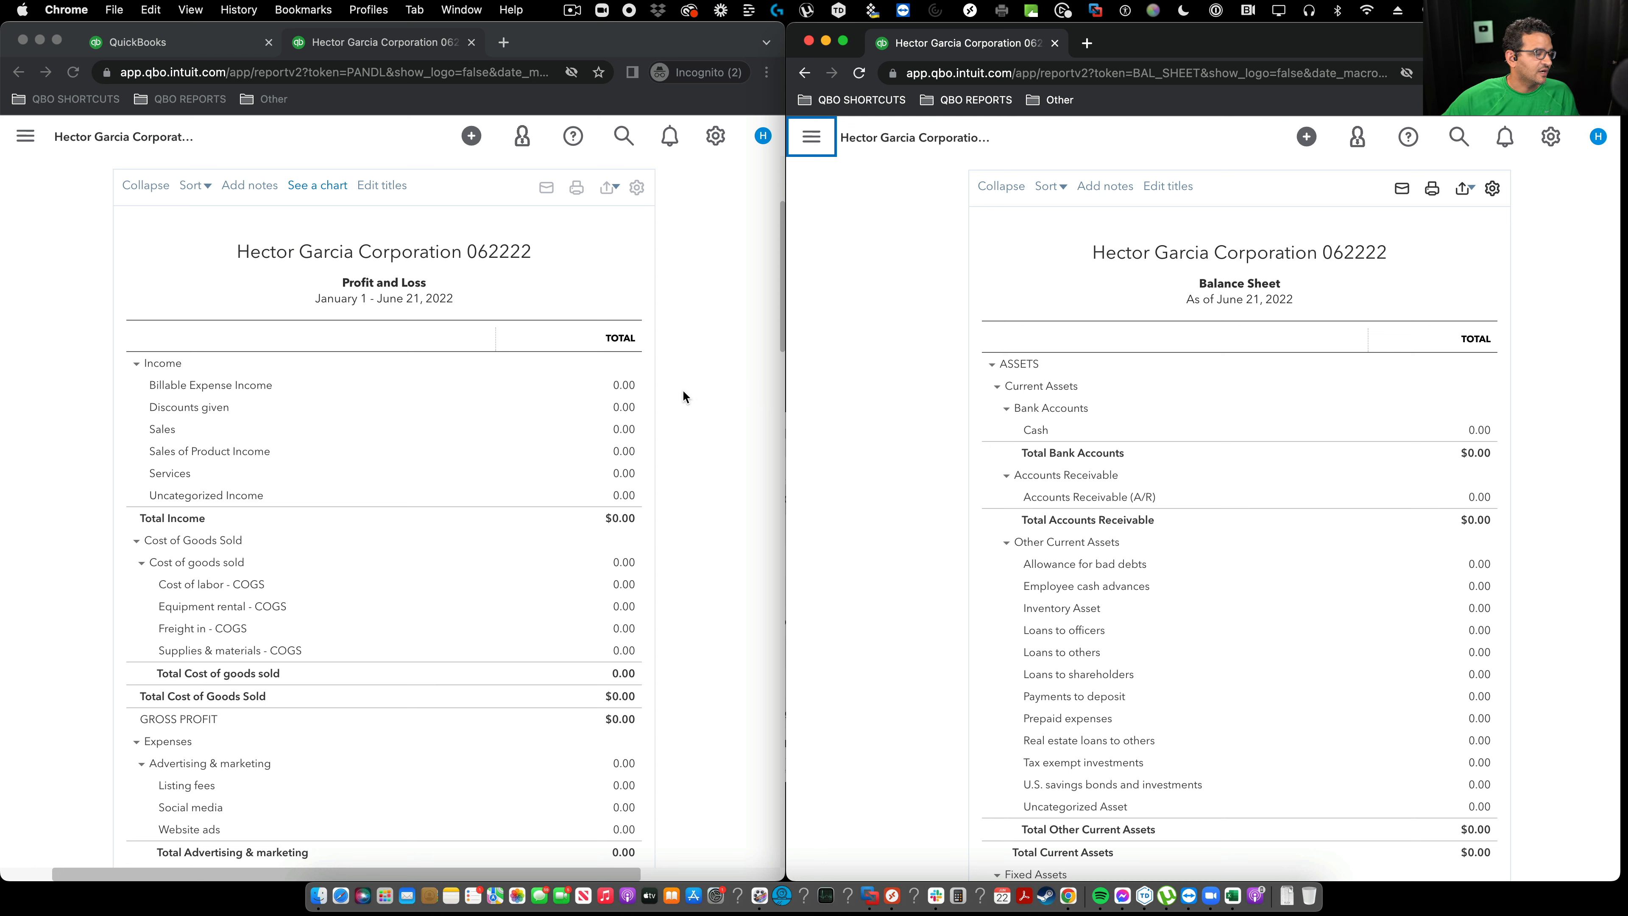
click(770, 417)
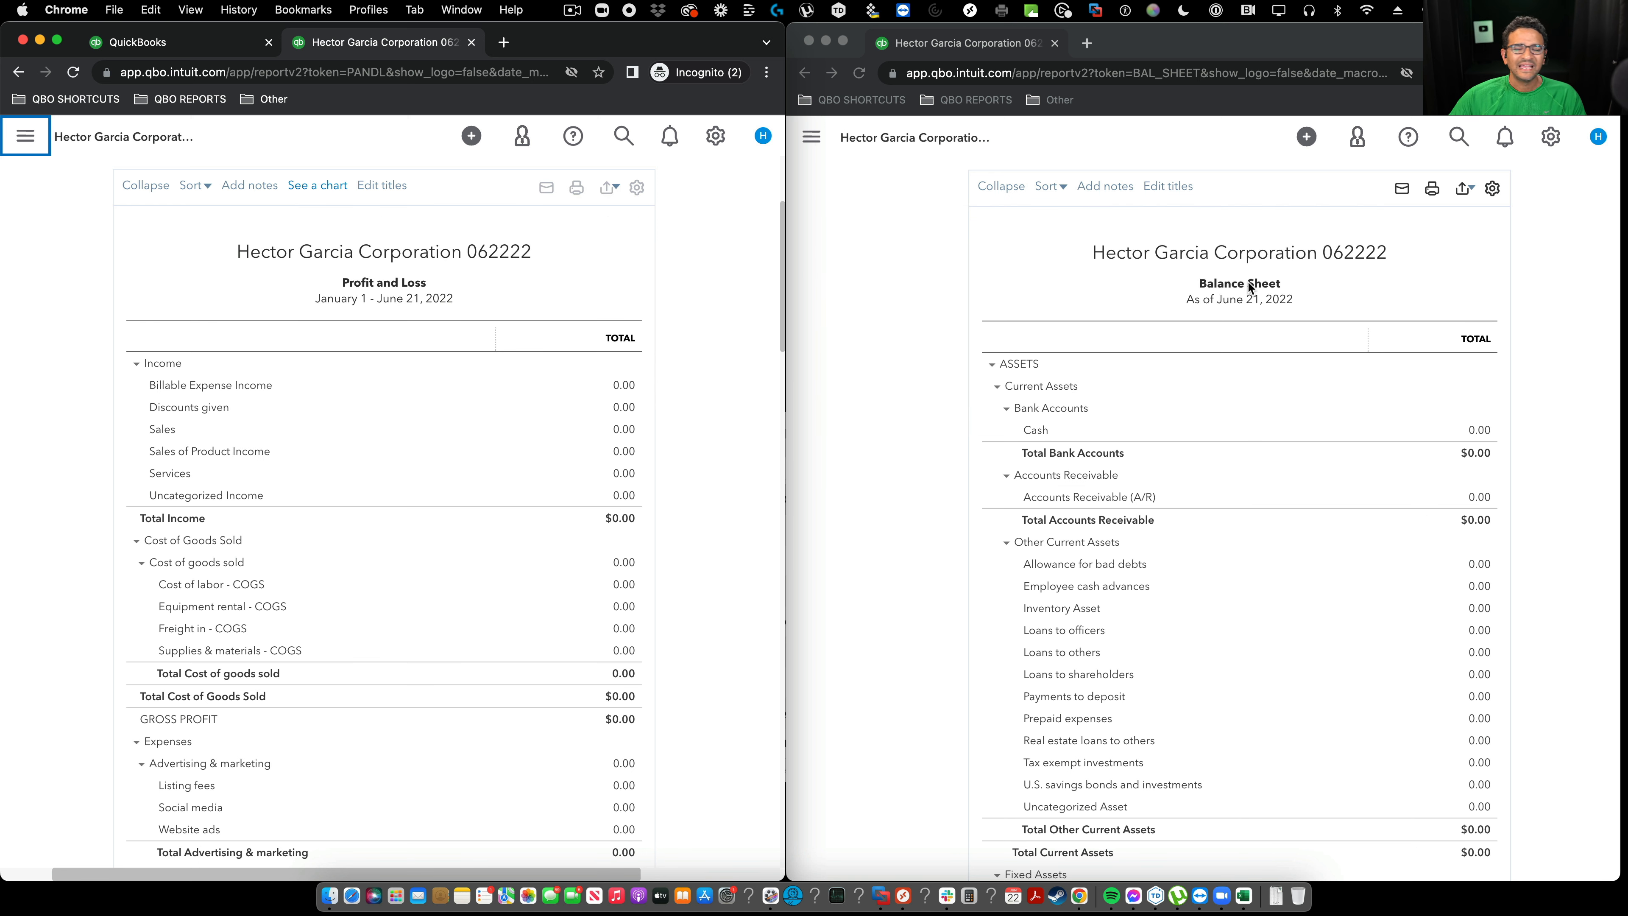
Collapse the Income, Cost of Goods Sold, Expenses, Other Income and Other Expenses sections of the Profit and Loss report
click(140, 365)
click(136, 386)
click(136, 432)
click(133, 477)
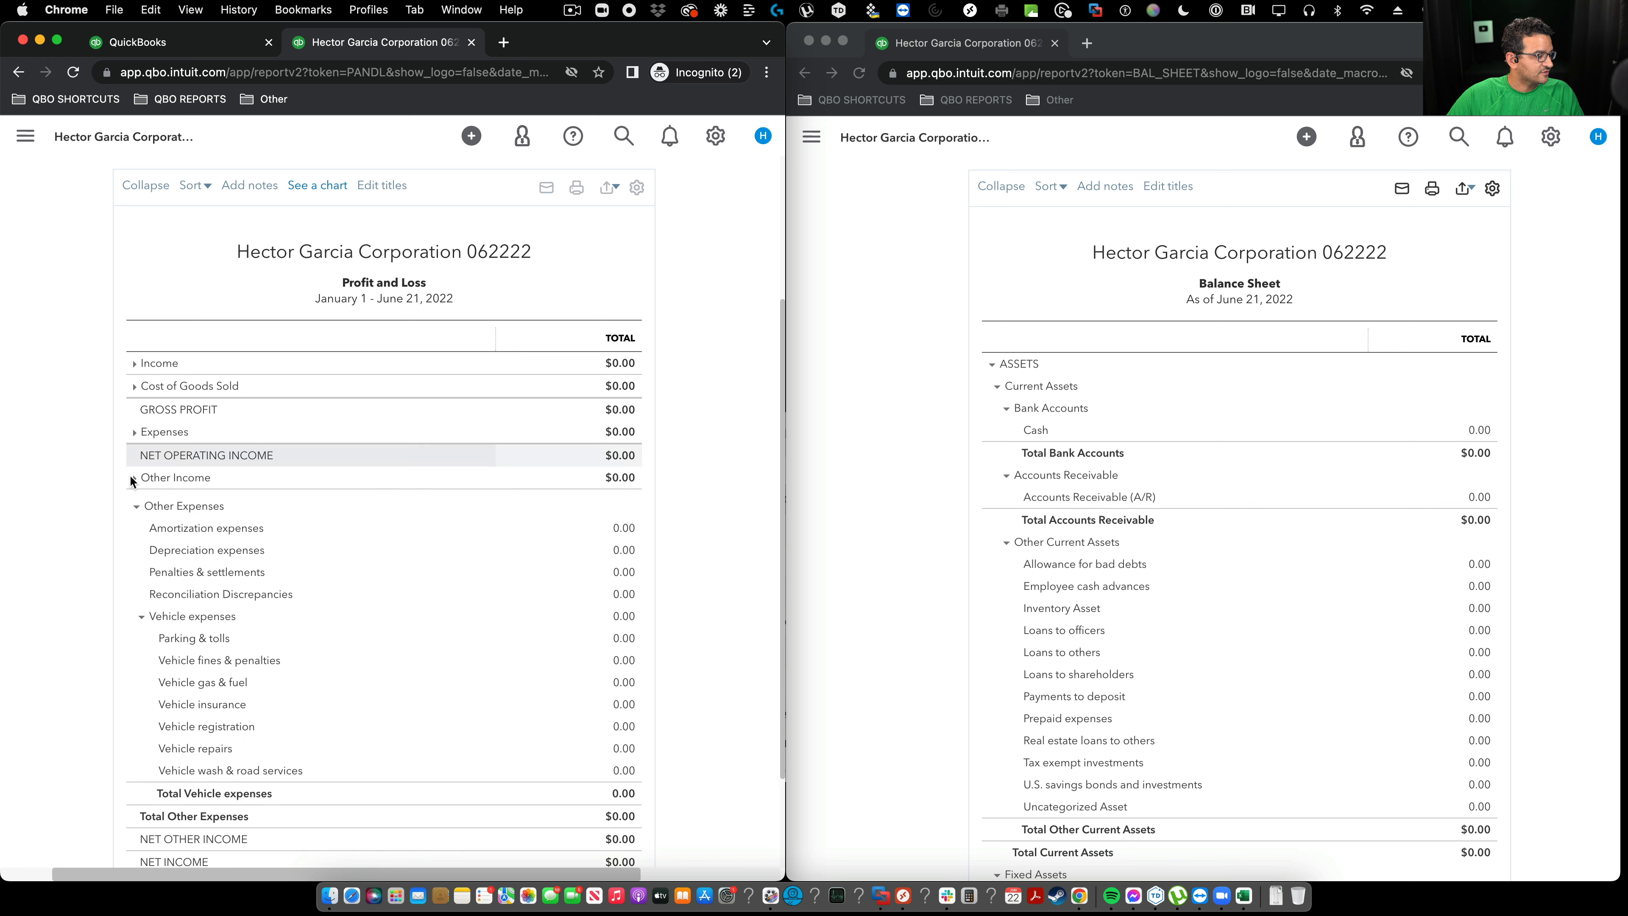
click(131, 501)
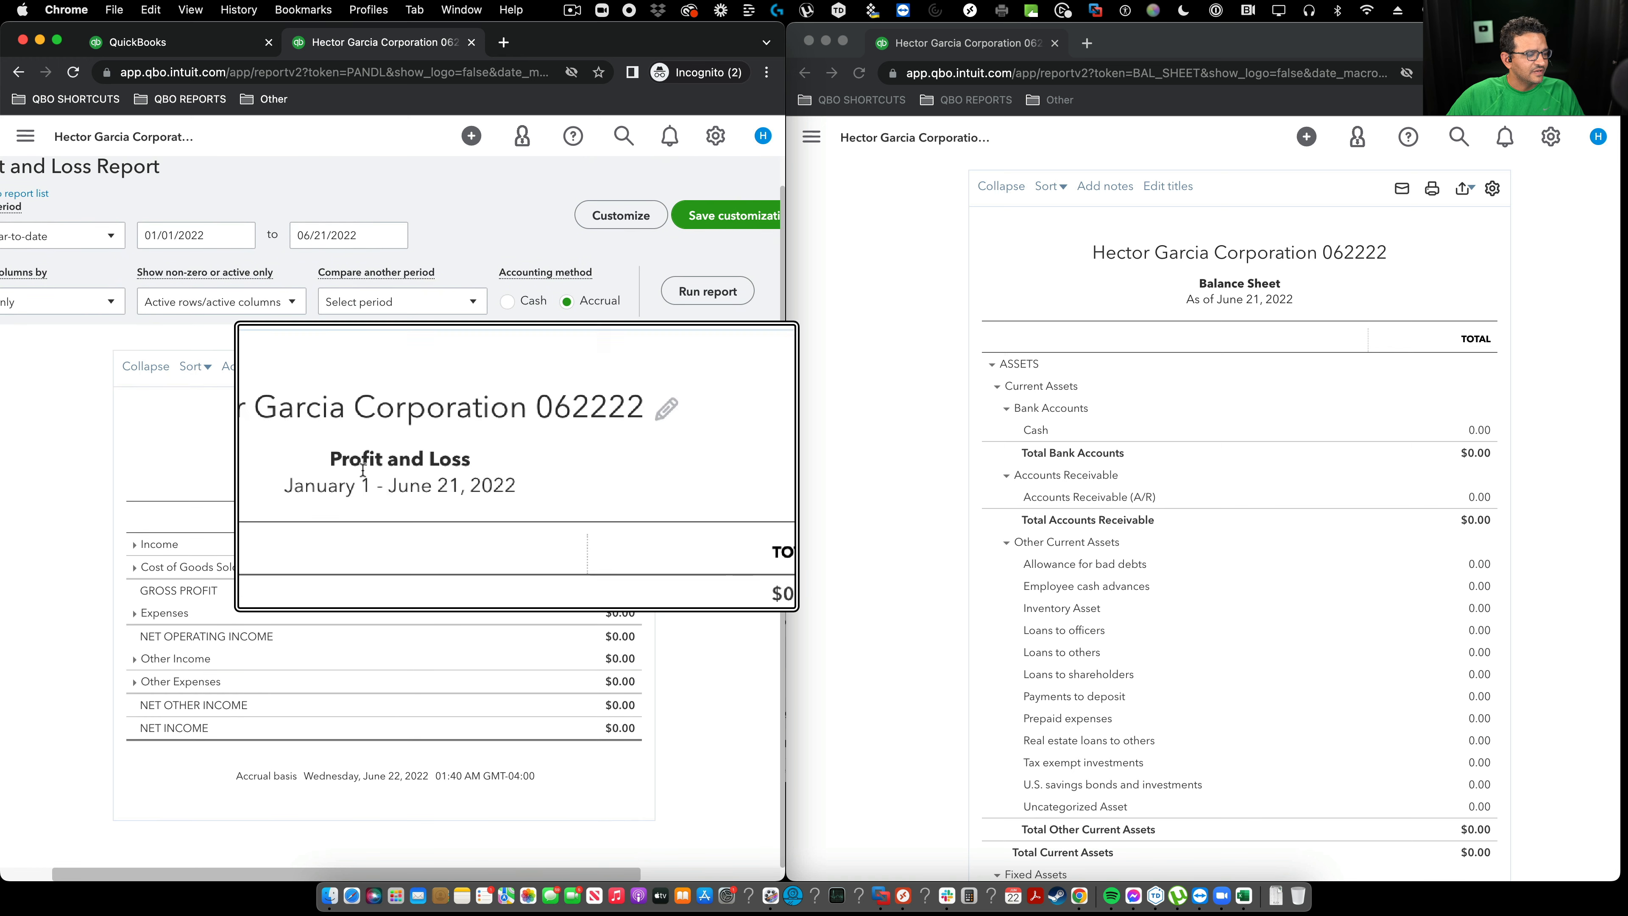
Collapse the Bank Accounts, Accounts Receivable, Other Current Assets, Fixed Assets and Other Assets groups of the Balance Sheet
drag(347, 463, 477, 474)
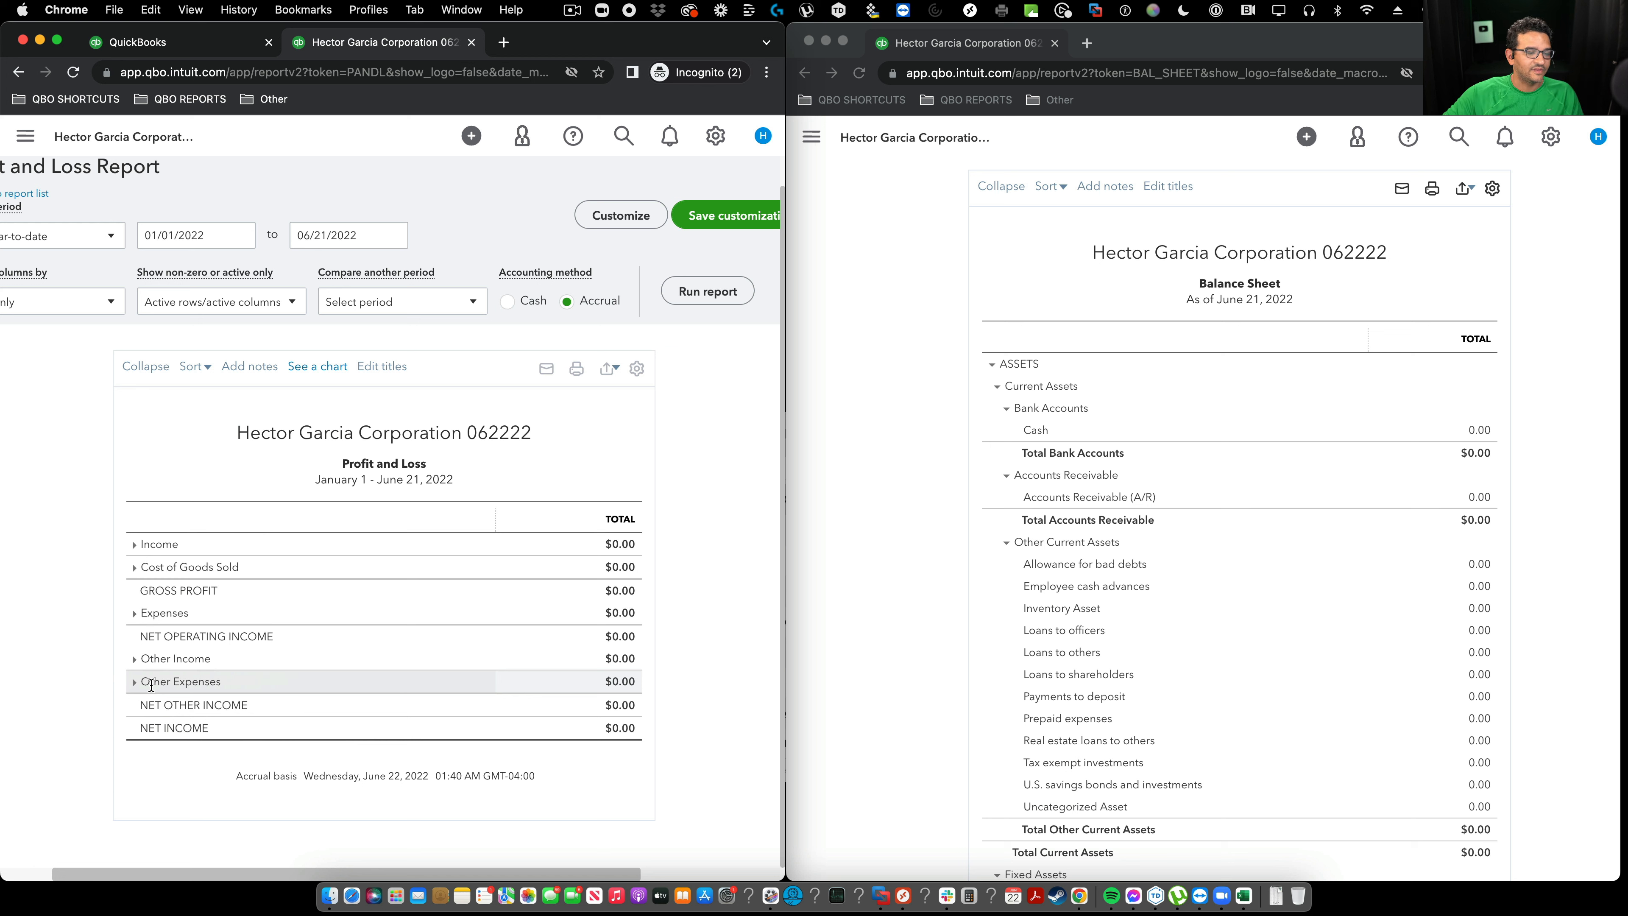
click(946, 496)
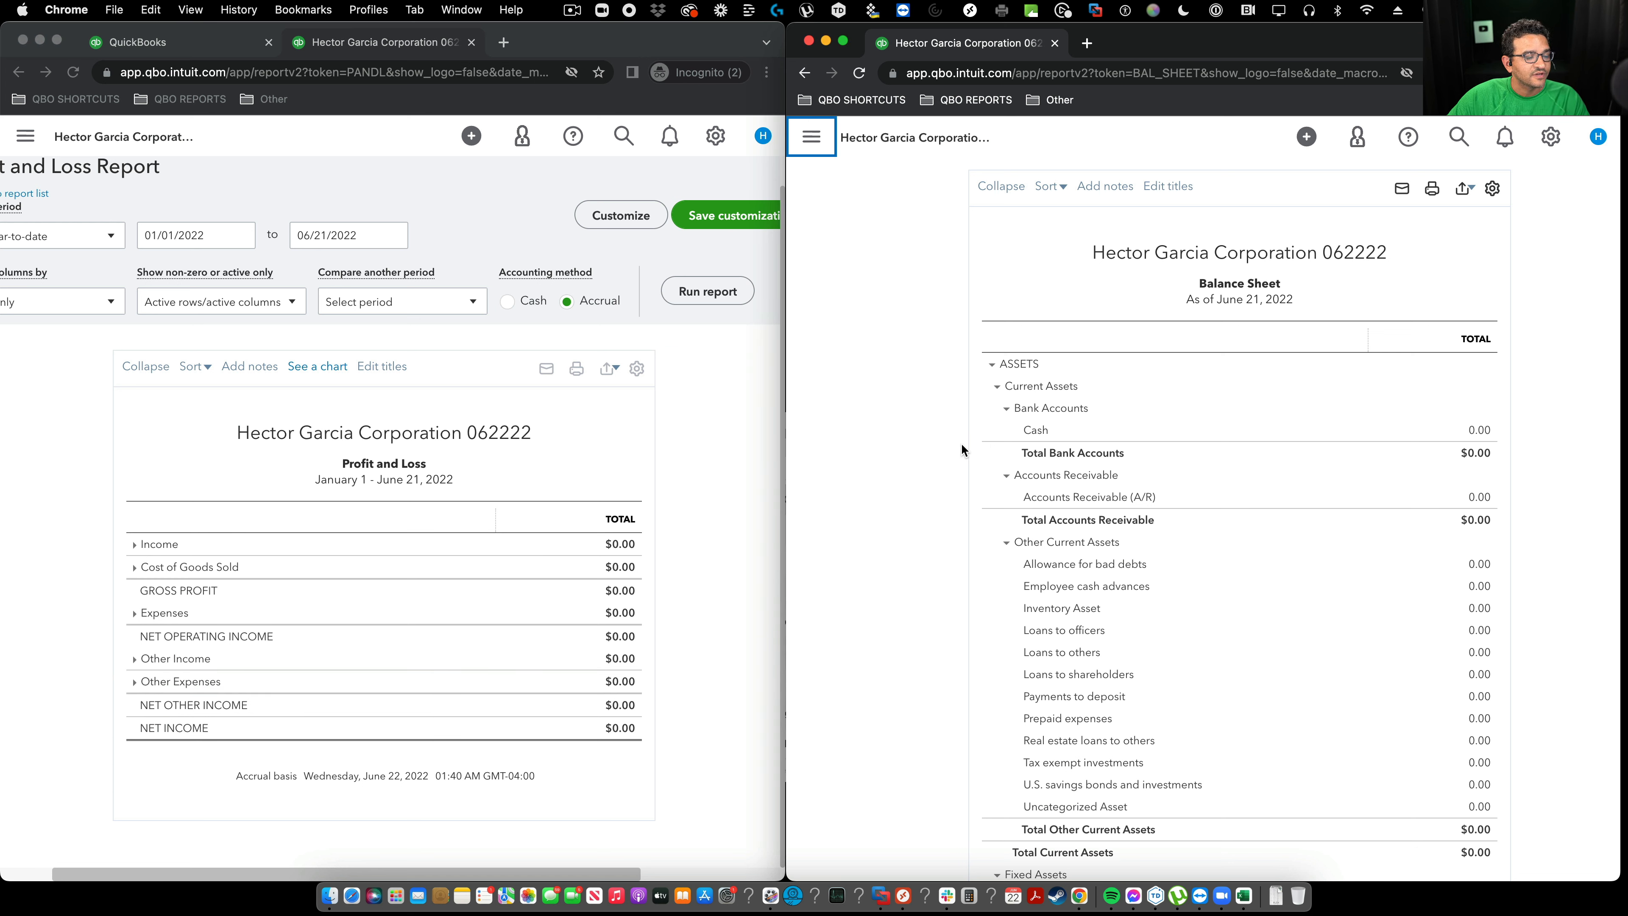
click(1005, 409)
click(1005, 431)
click(1006, 453)
click(996, 499)
click(995, 522)
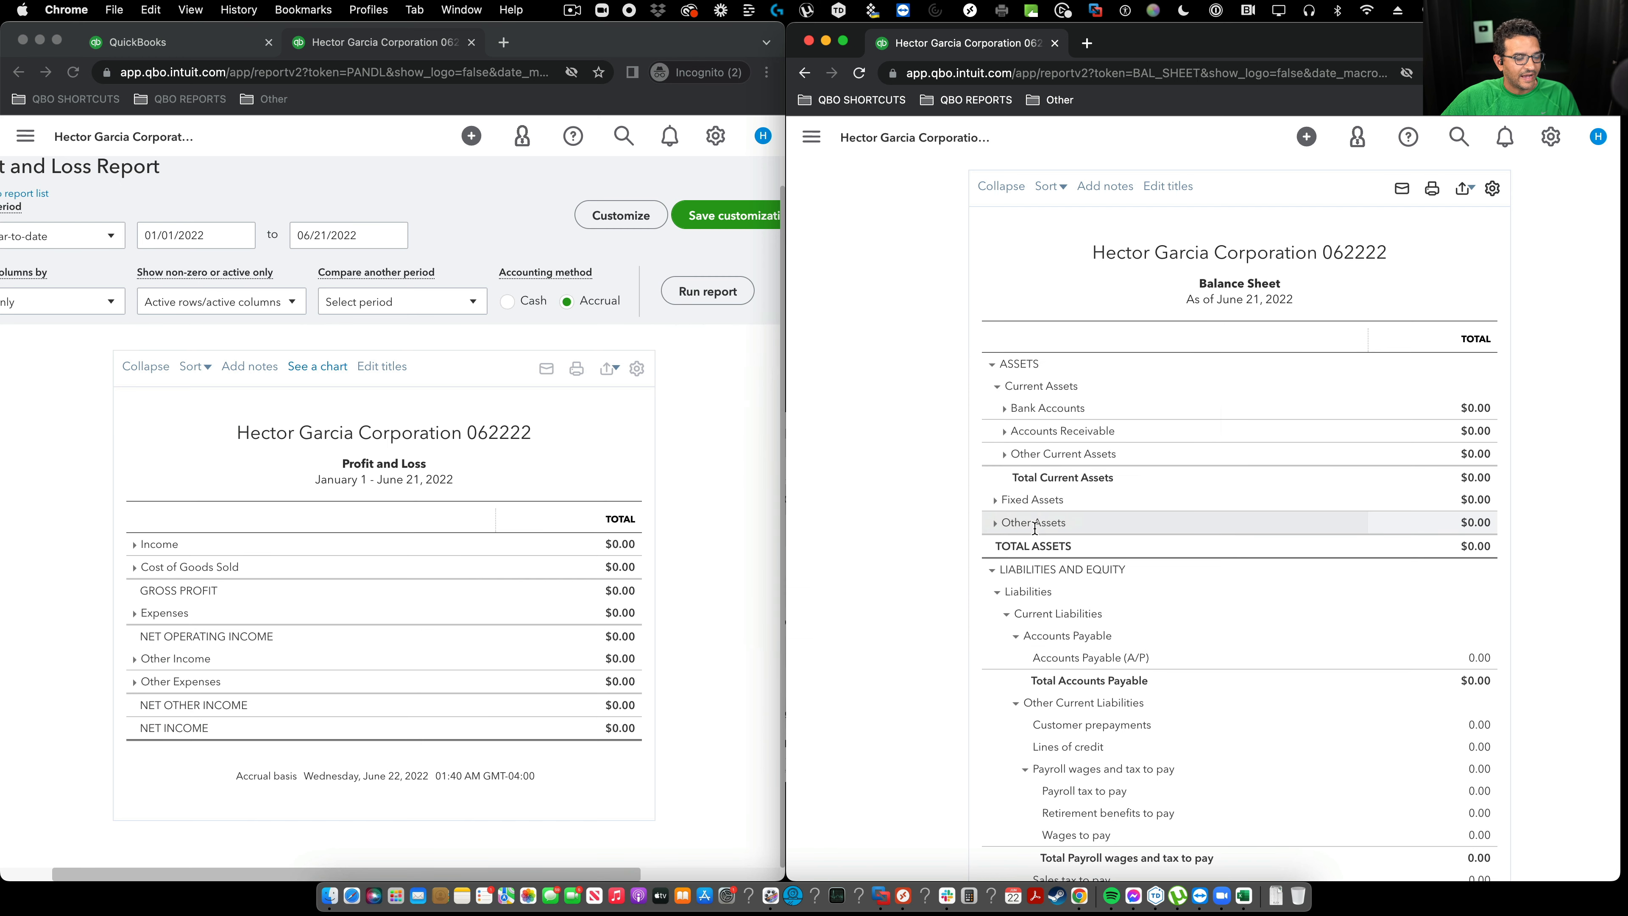
Collapse the Accounts Payable, Other Current Liabilities, Long-Term Liabilities and Equity groups of the Balance Sheet
click(1005, 614)
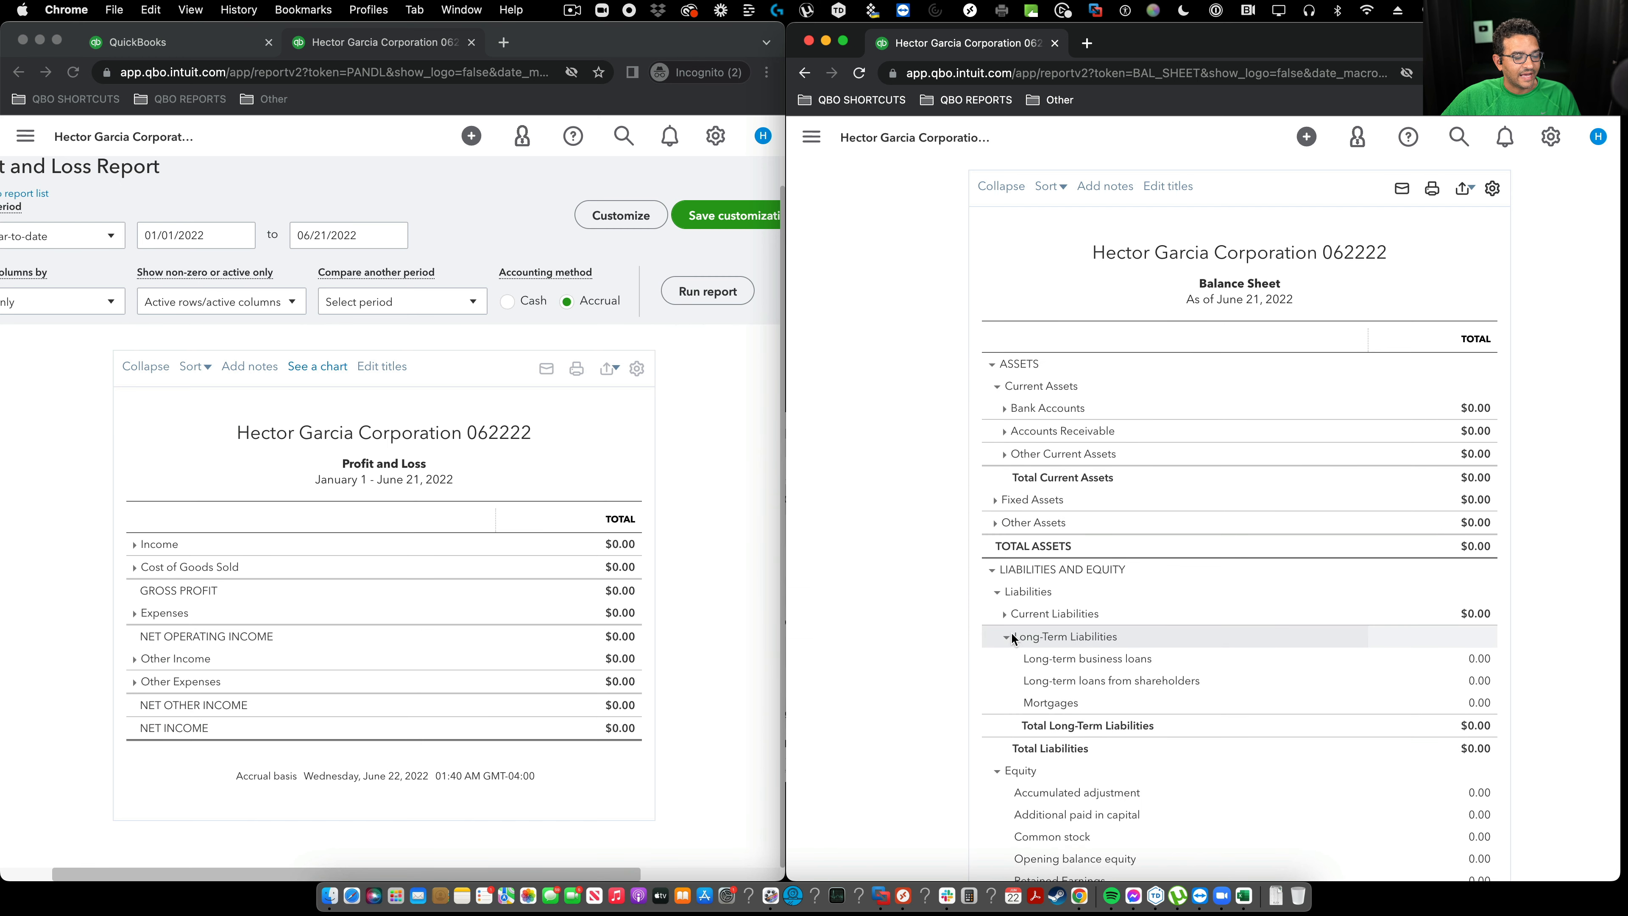
click(1005, 614)
click(1016, 636)
click(1014, 658)
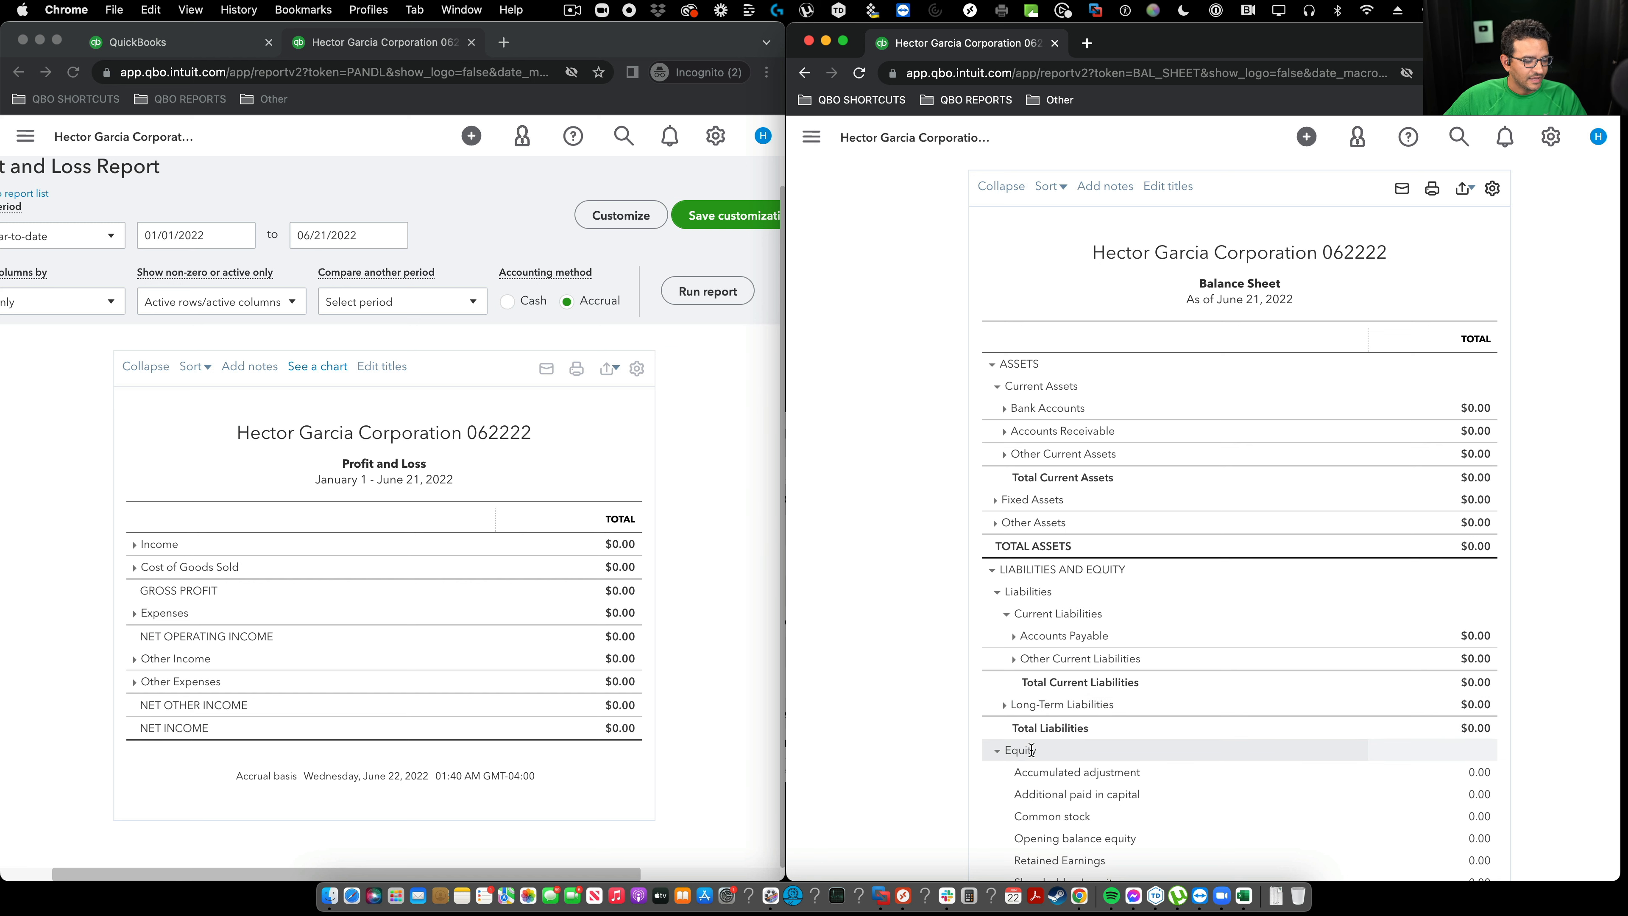
click(997, 751)
key(alt+super+8)
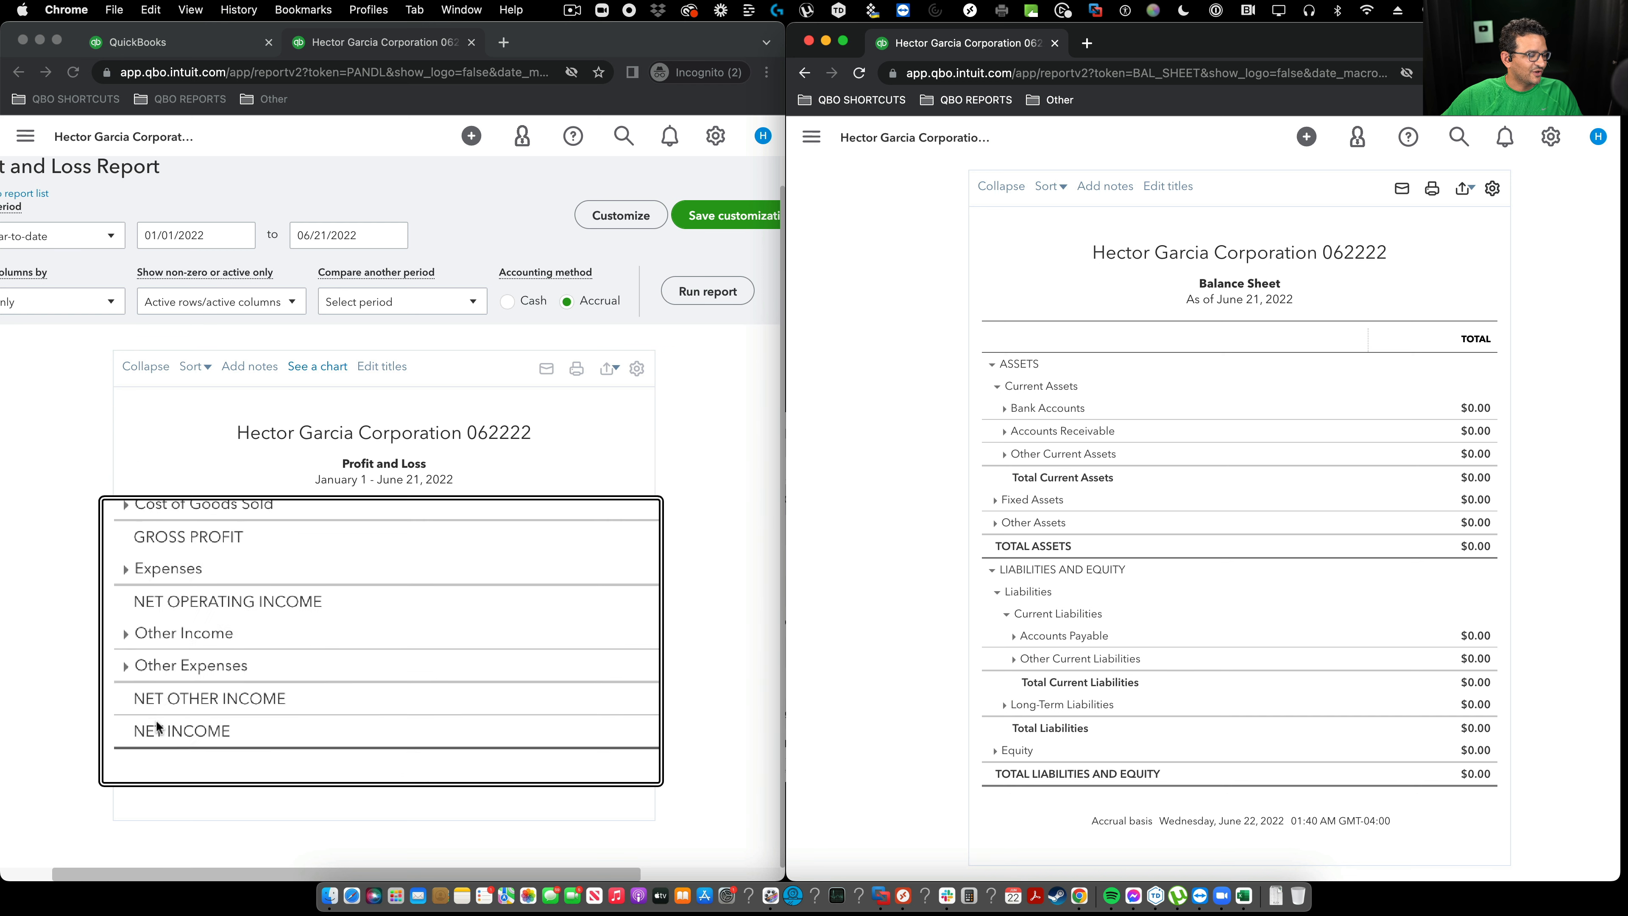
key(alt+super+8)
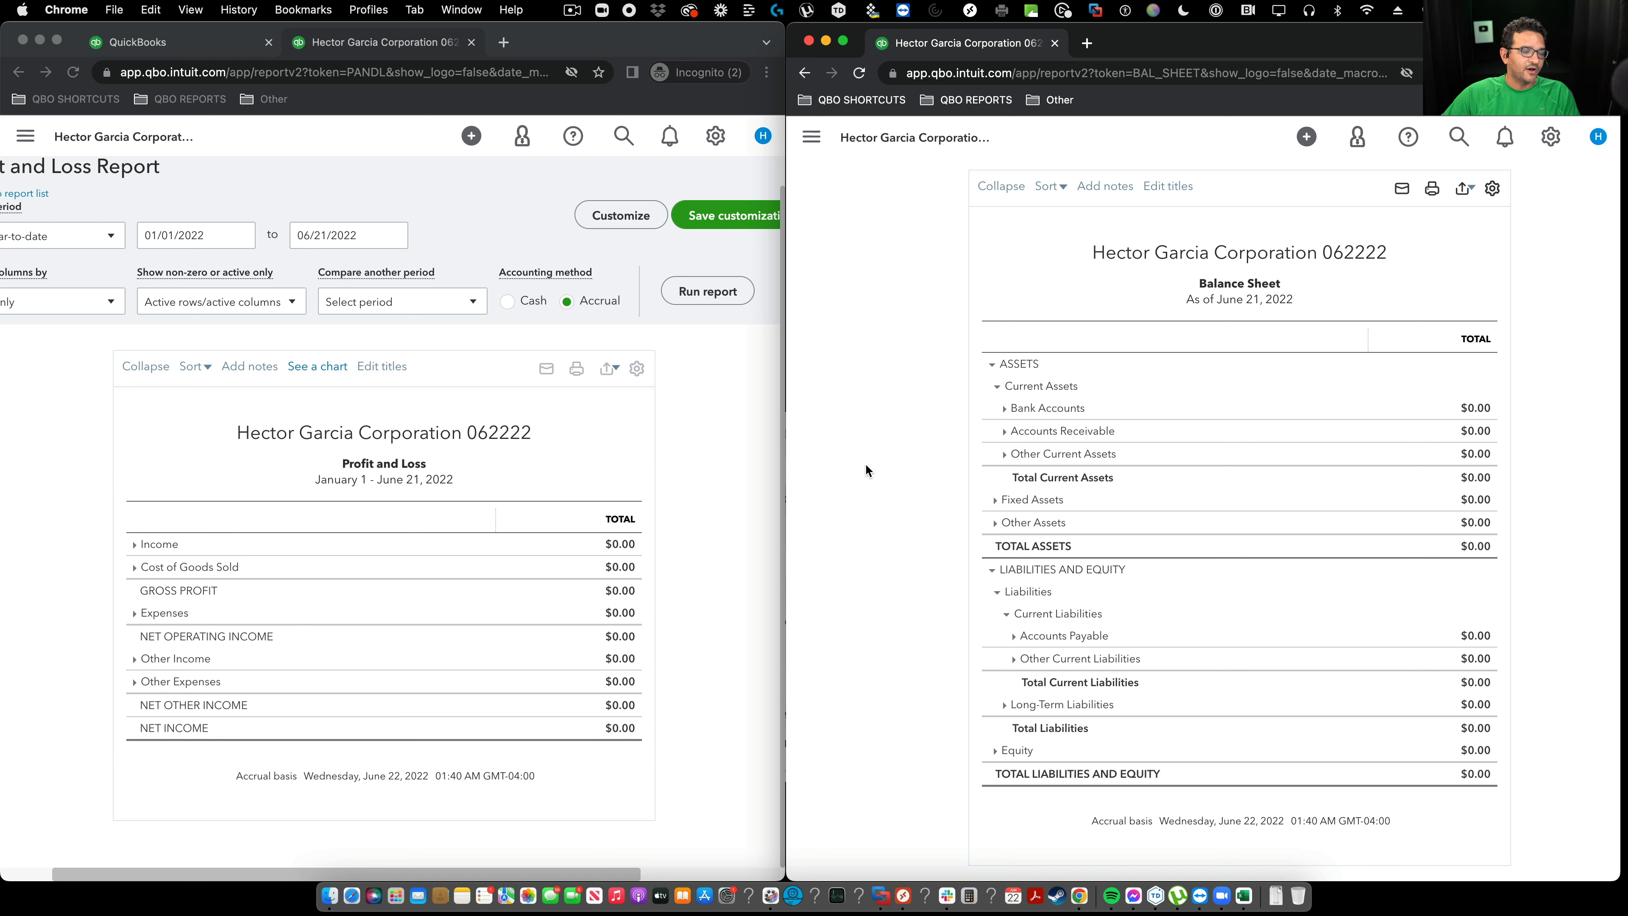
key(alt+super+8)
key(alt+super+8)
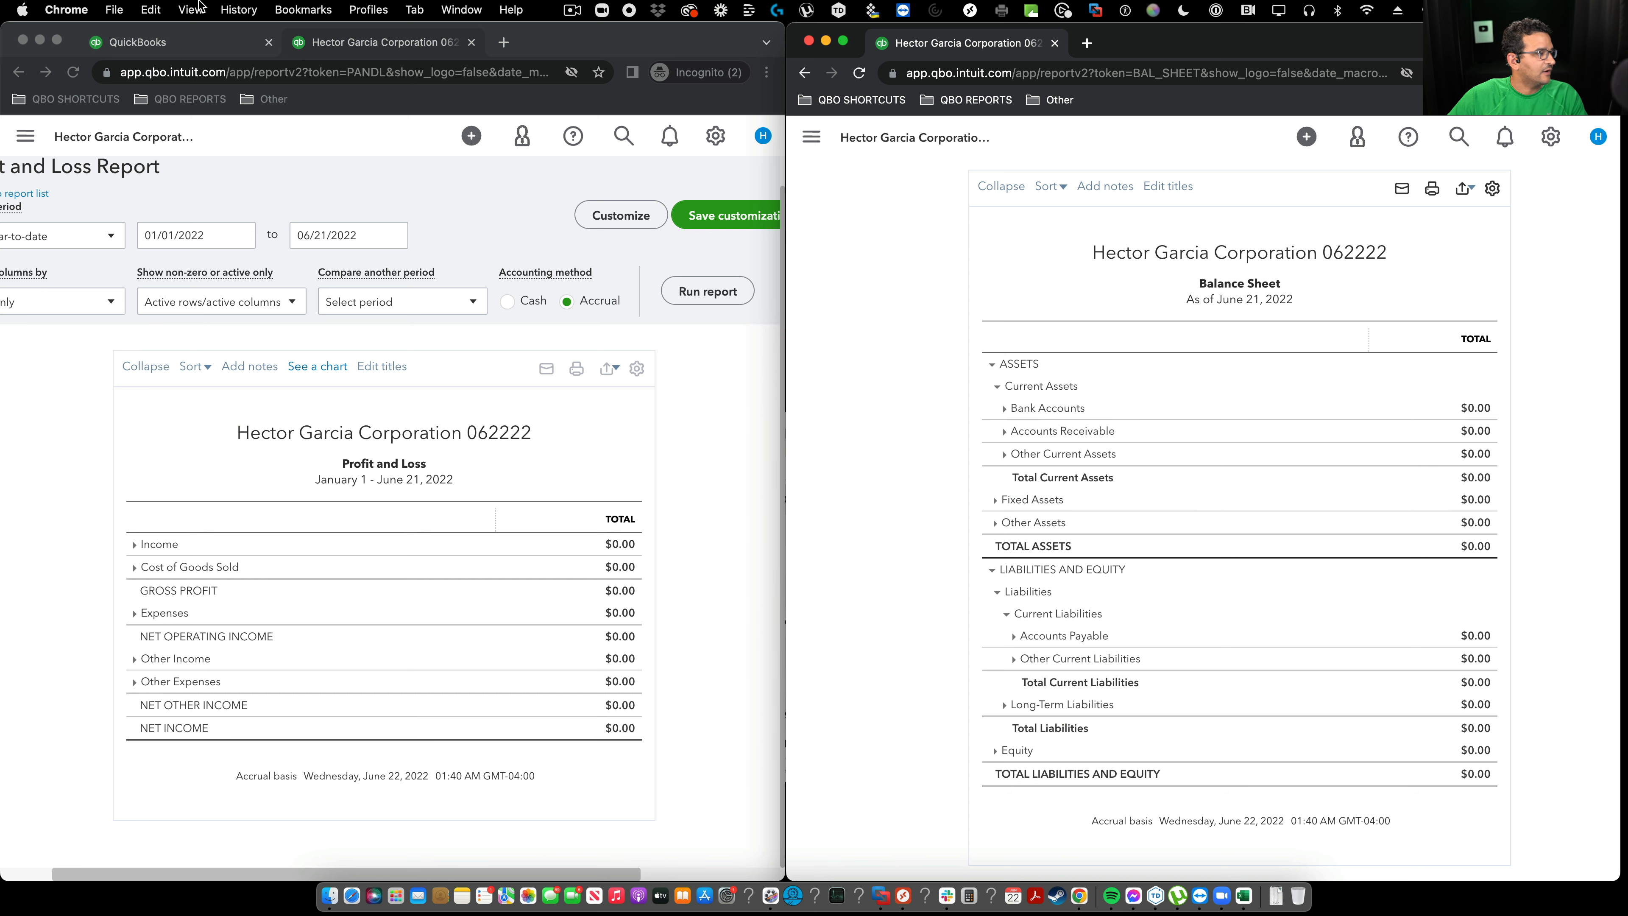
Open the Chart of Accounts in a widened browser window and look through the accounts by type
click(245, 49)
click(200, 44)
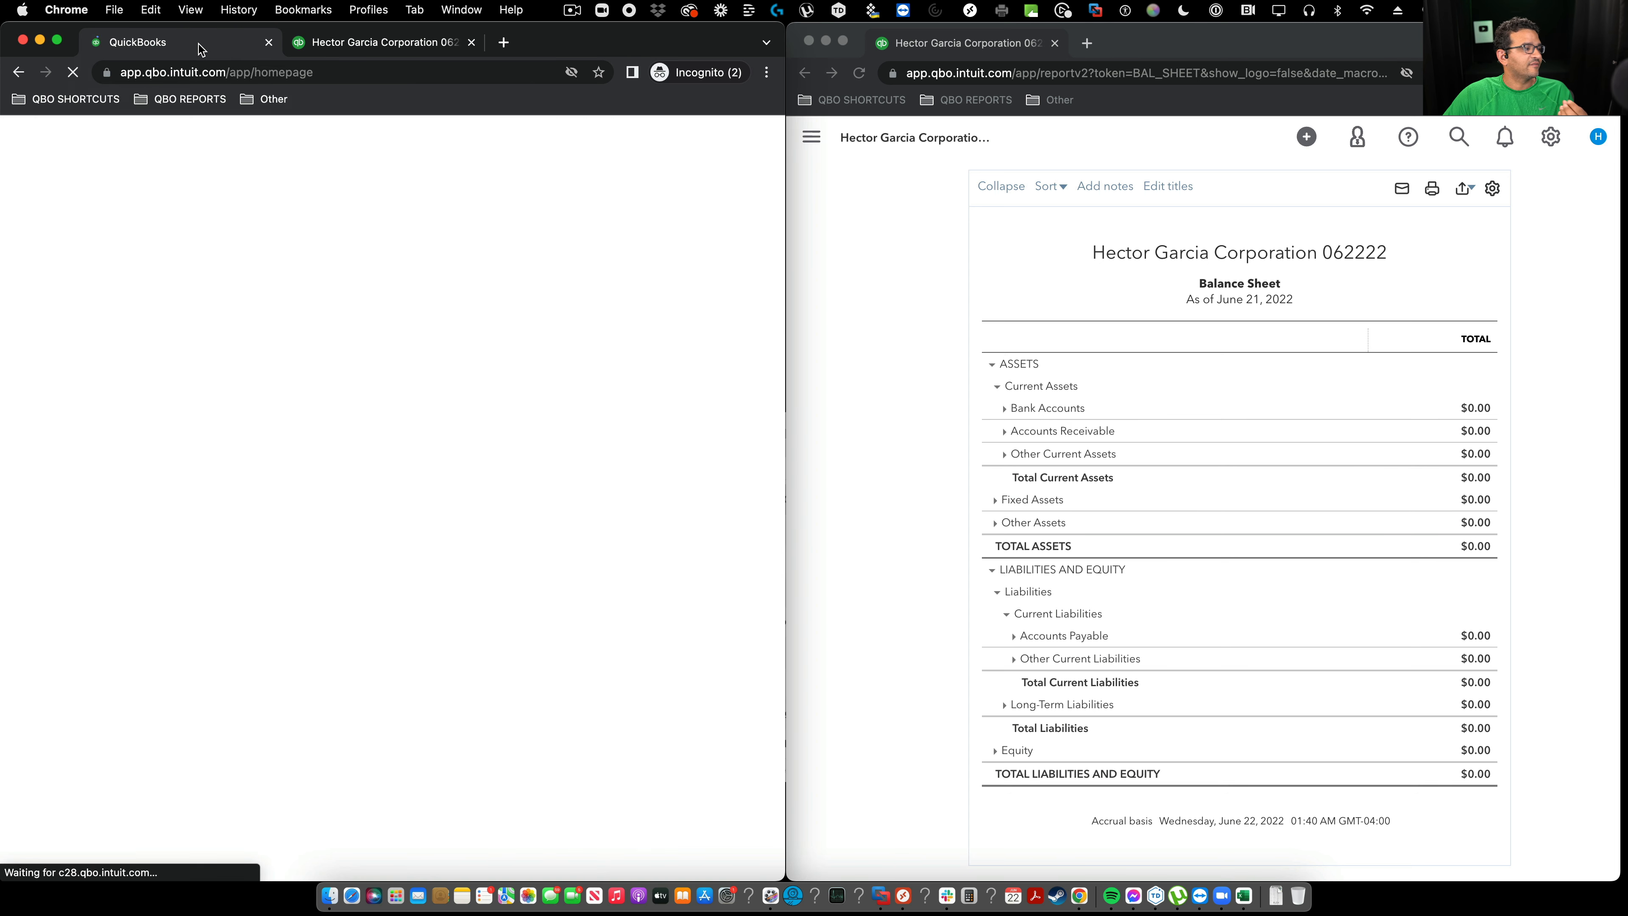
click(77, 472)
click(112, 339)
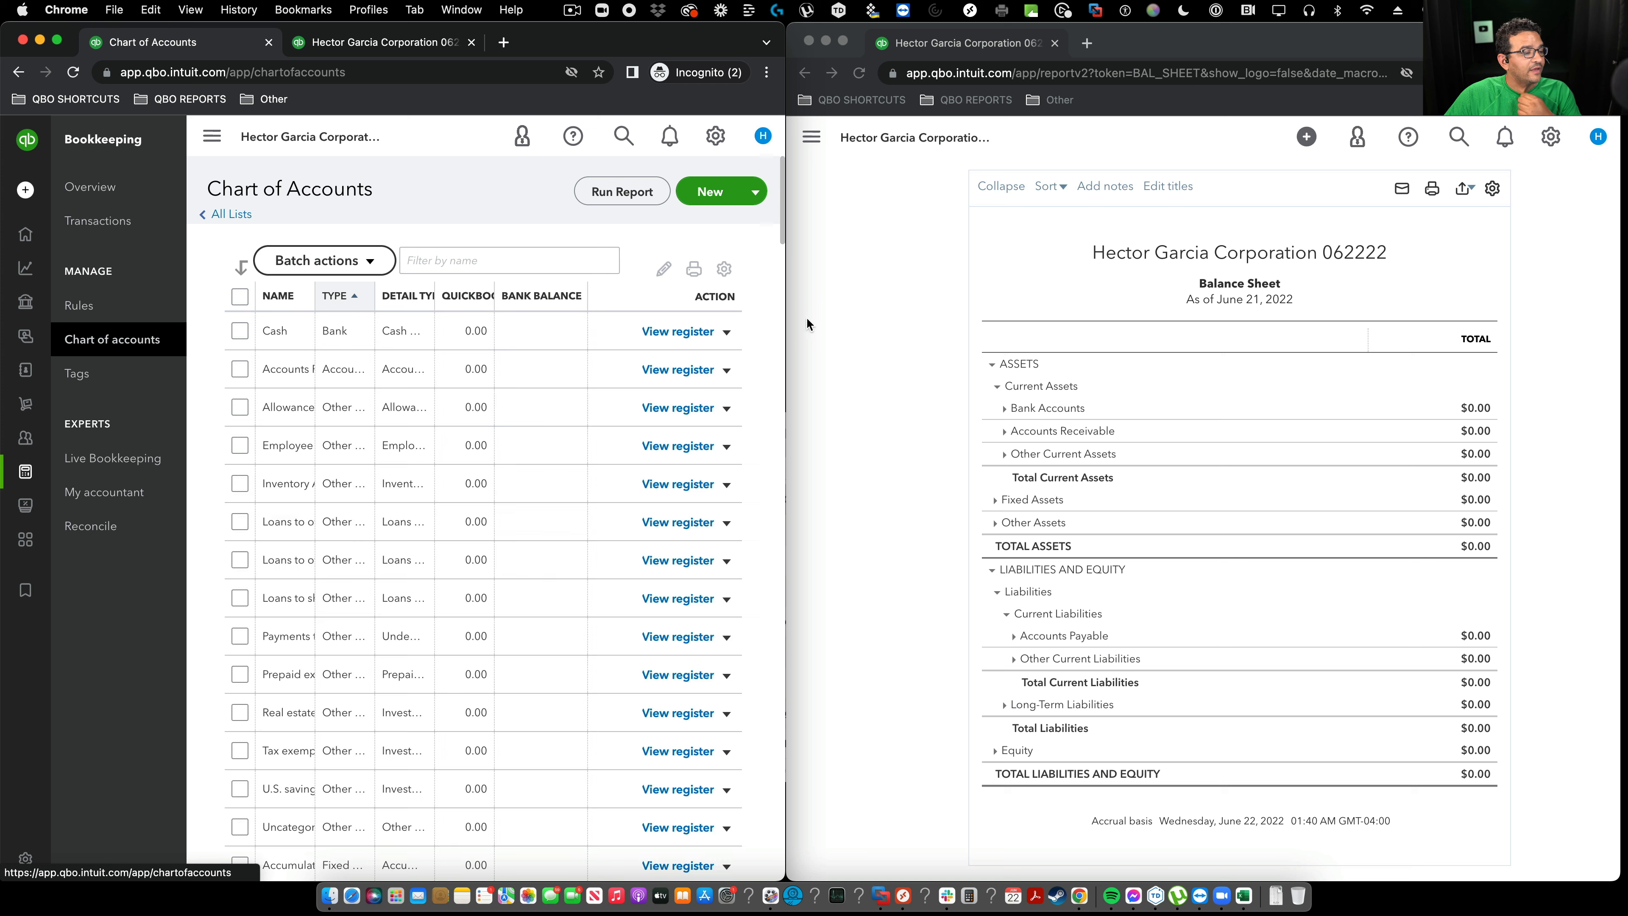
drag(785, 317, 1564, 299)
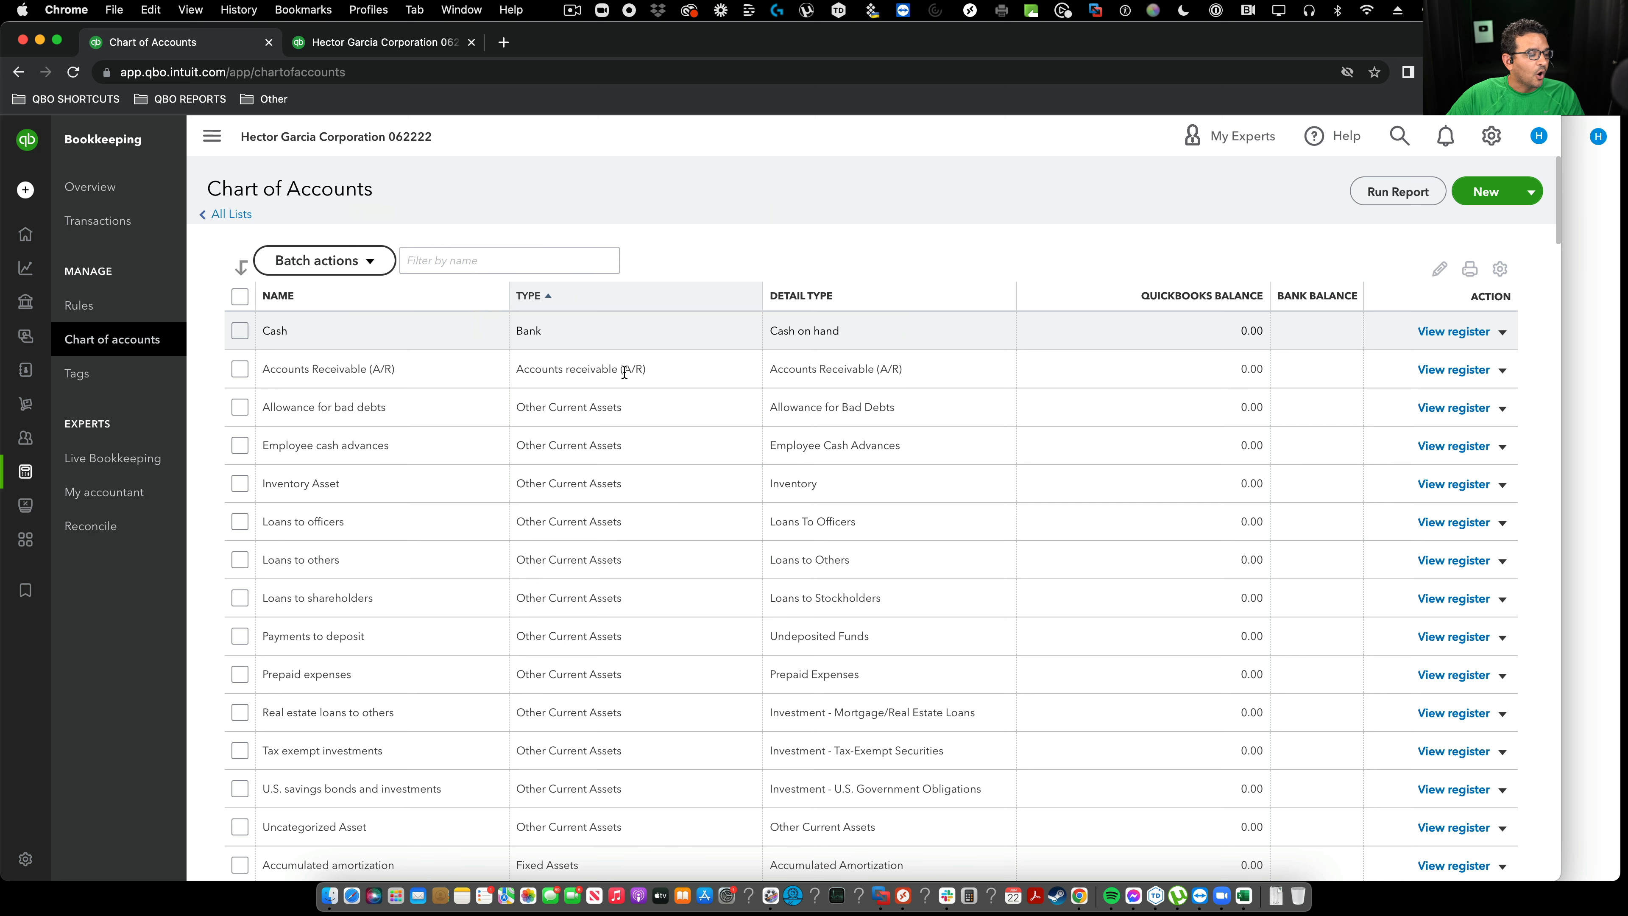
scroll(626, 422, down, 10)
scroll(627, 424, down, 15)
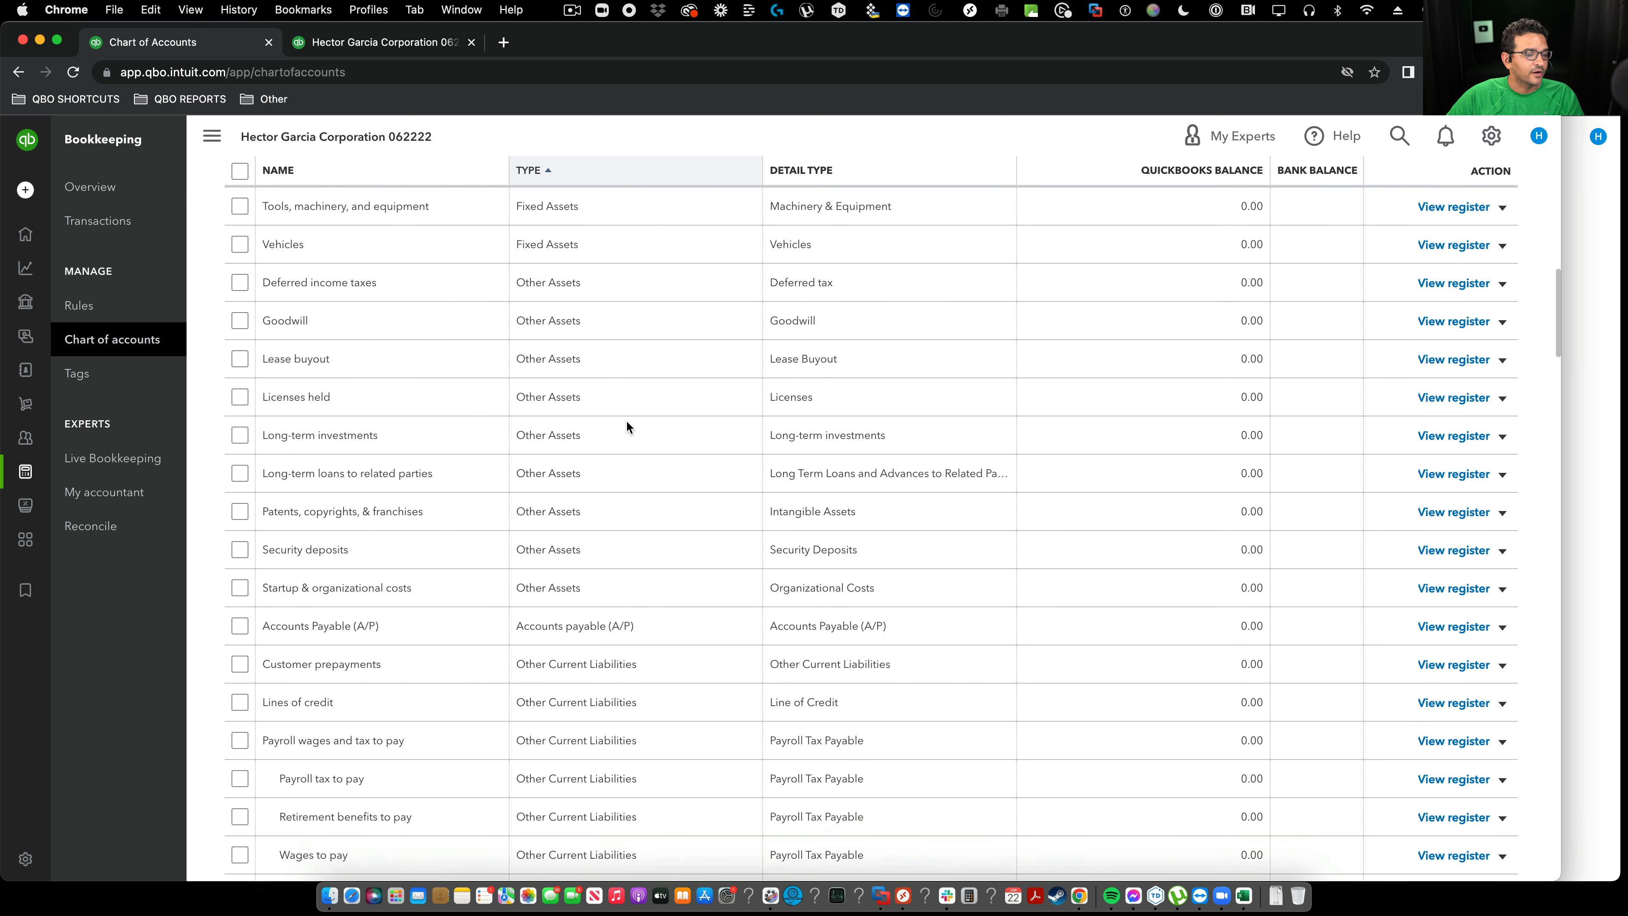
scroll(626, 427, down, 3)
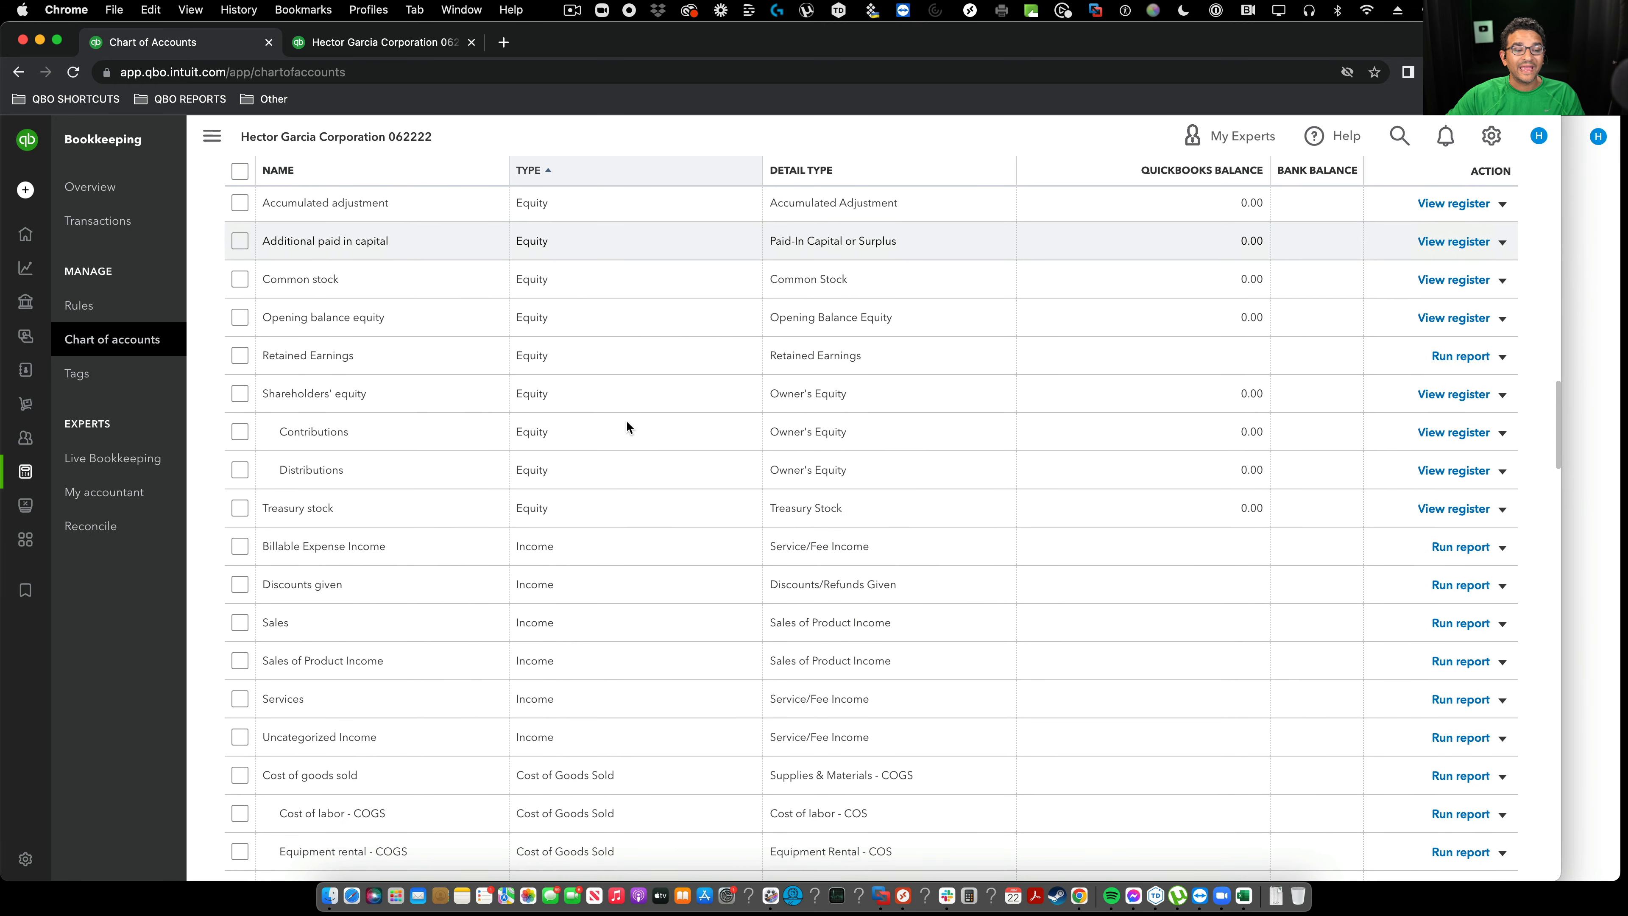
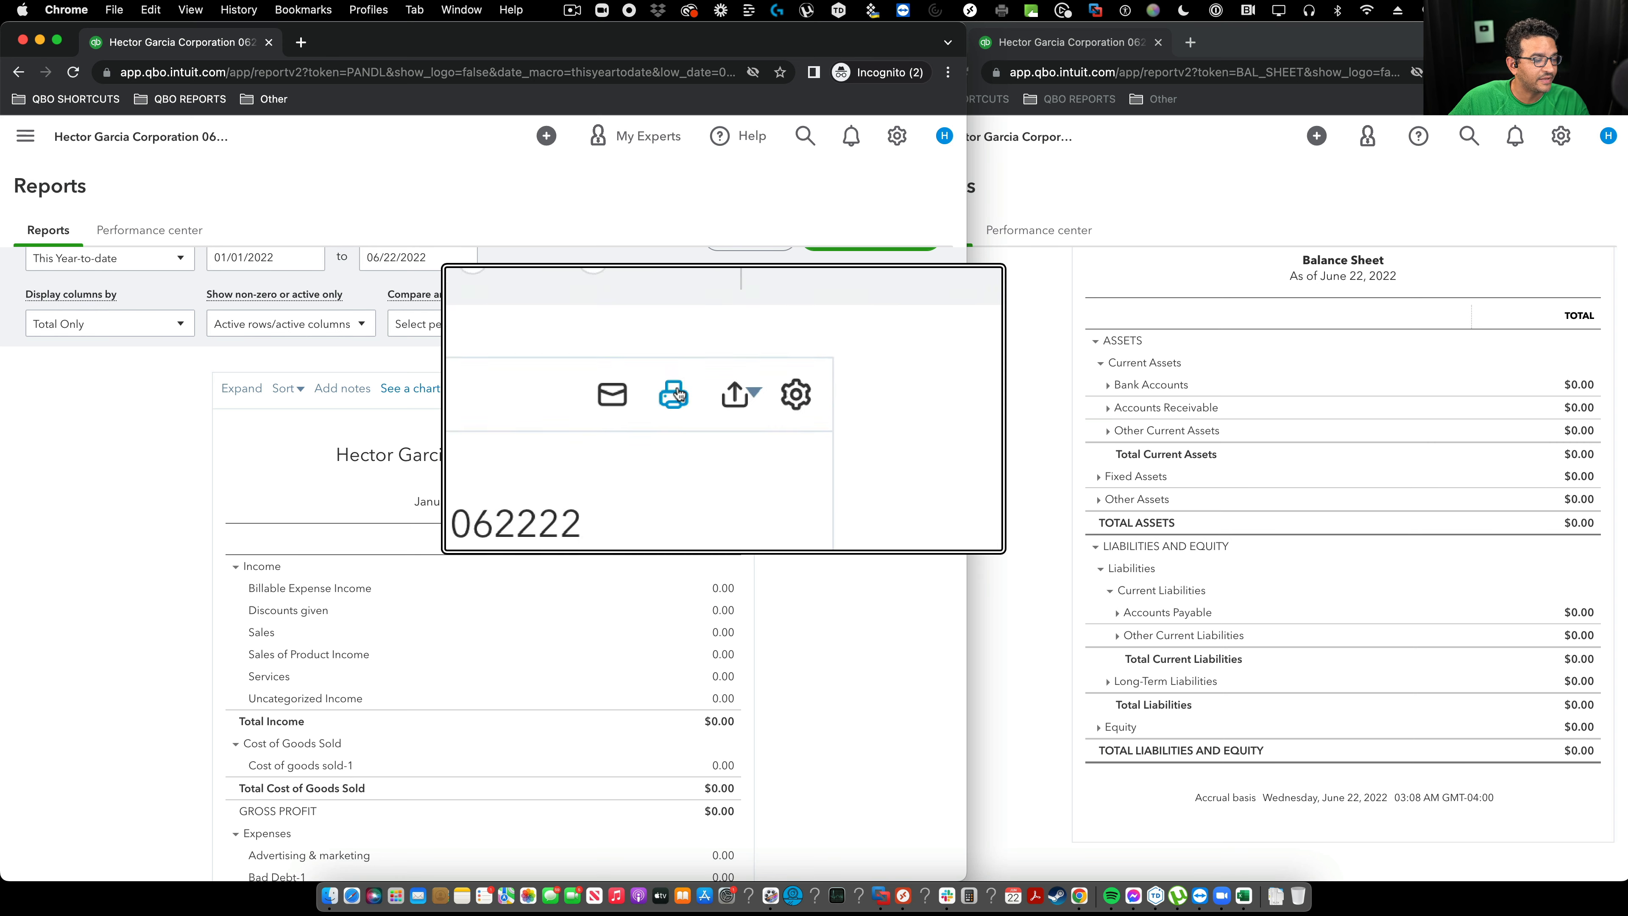
Review both pages of the Profit and Loss report in the print preview, leaving without printing
click(673, 390)
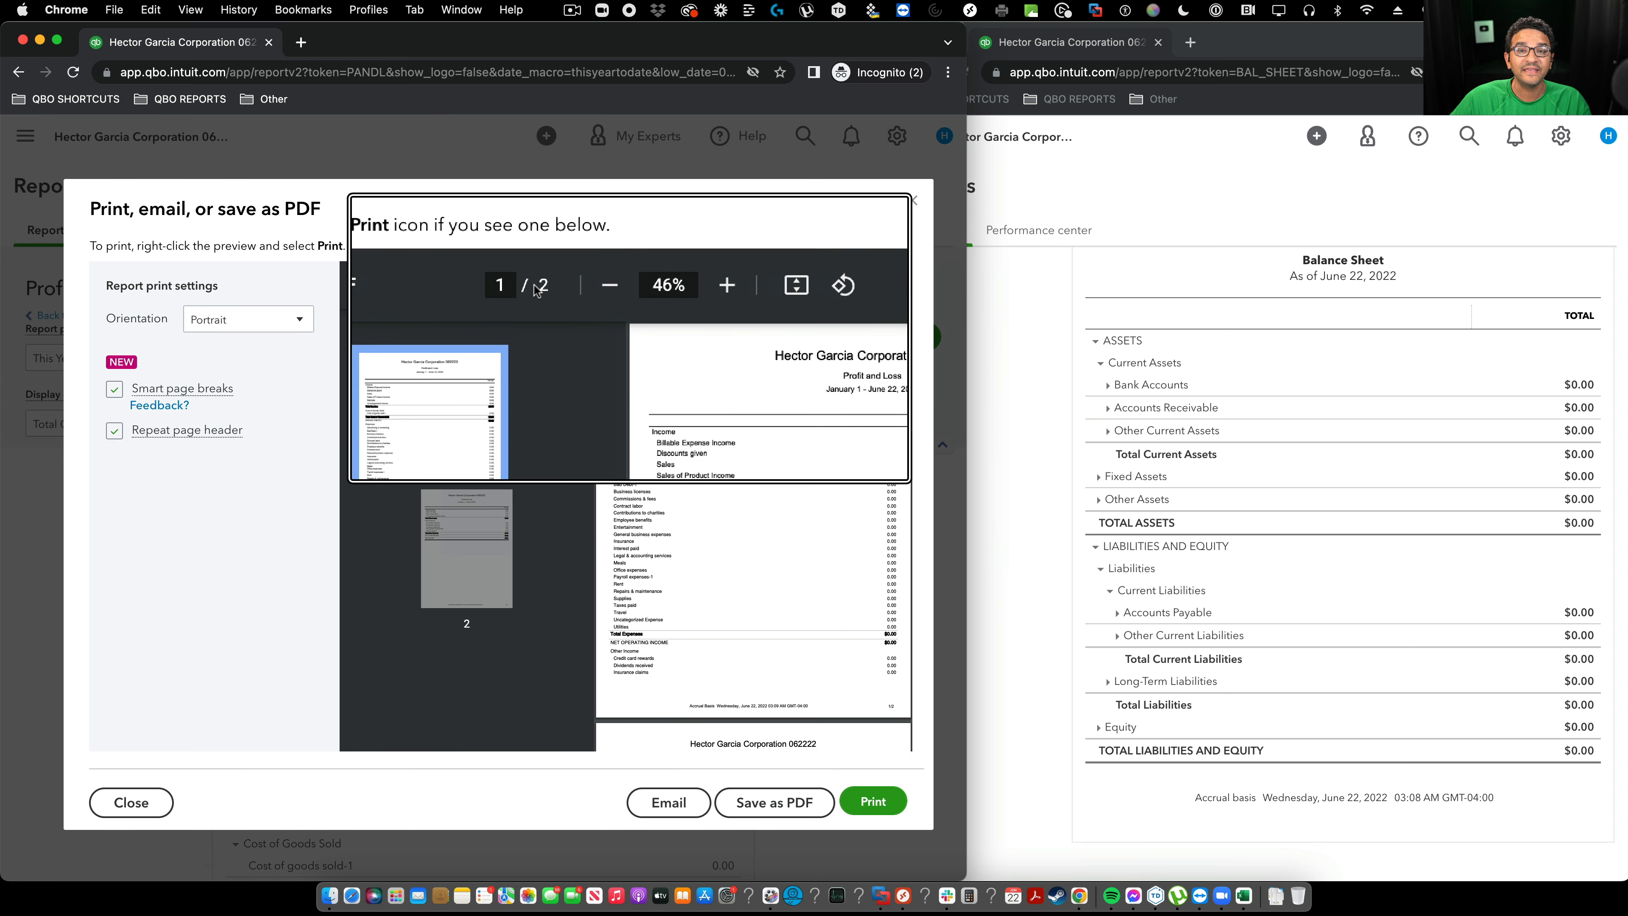
scroll(714, 560, down, 5)
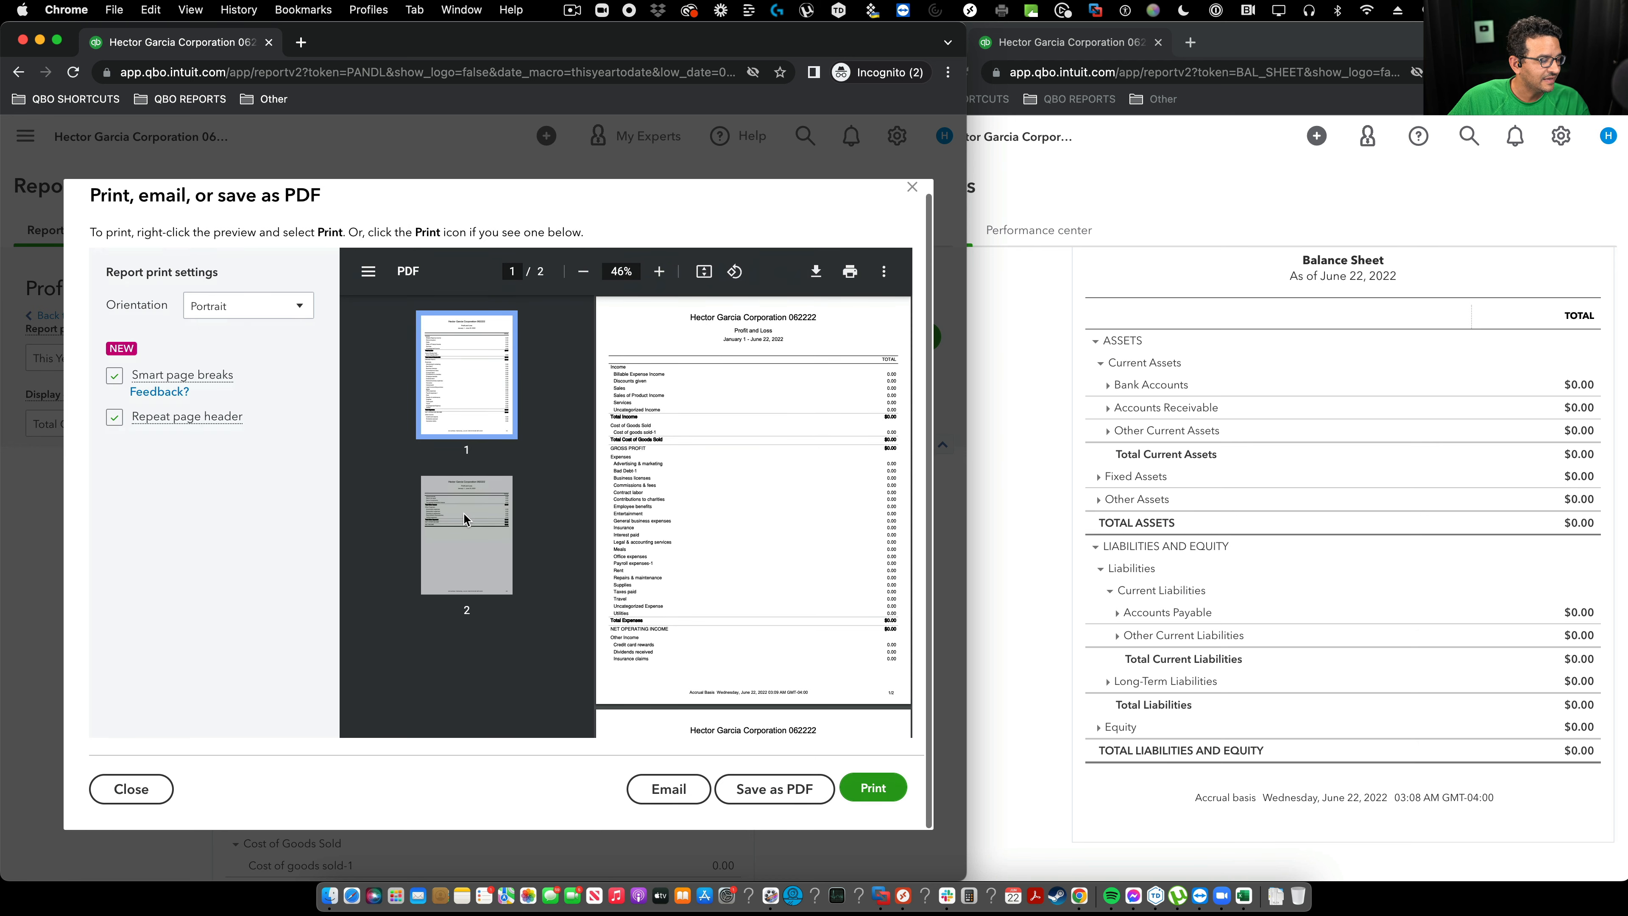
scroll(715, 560, down, 4)
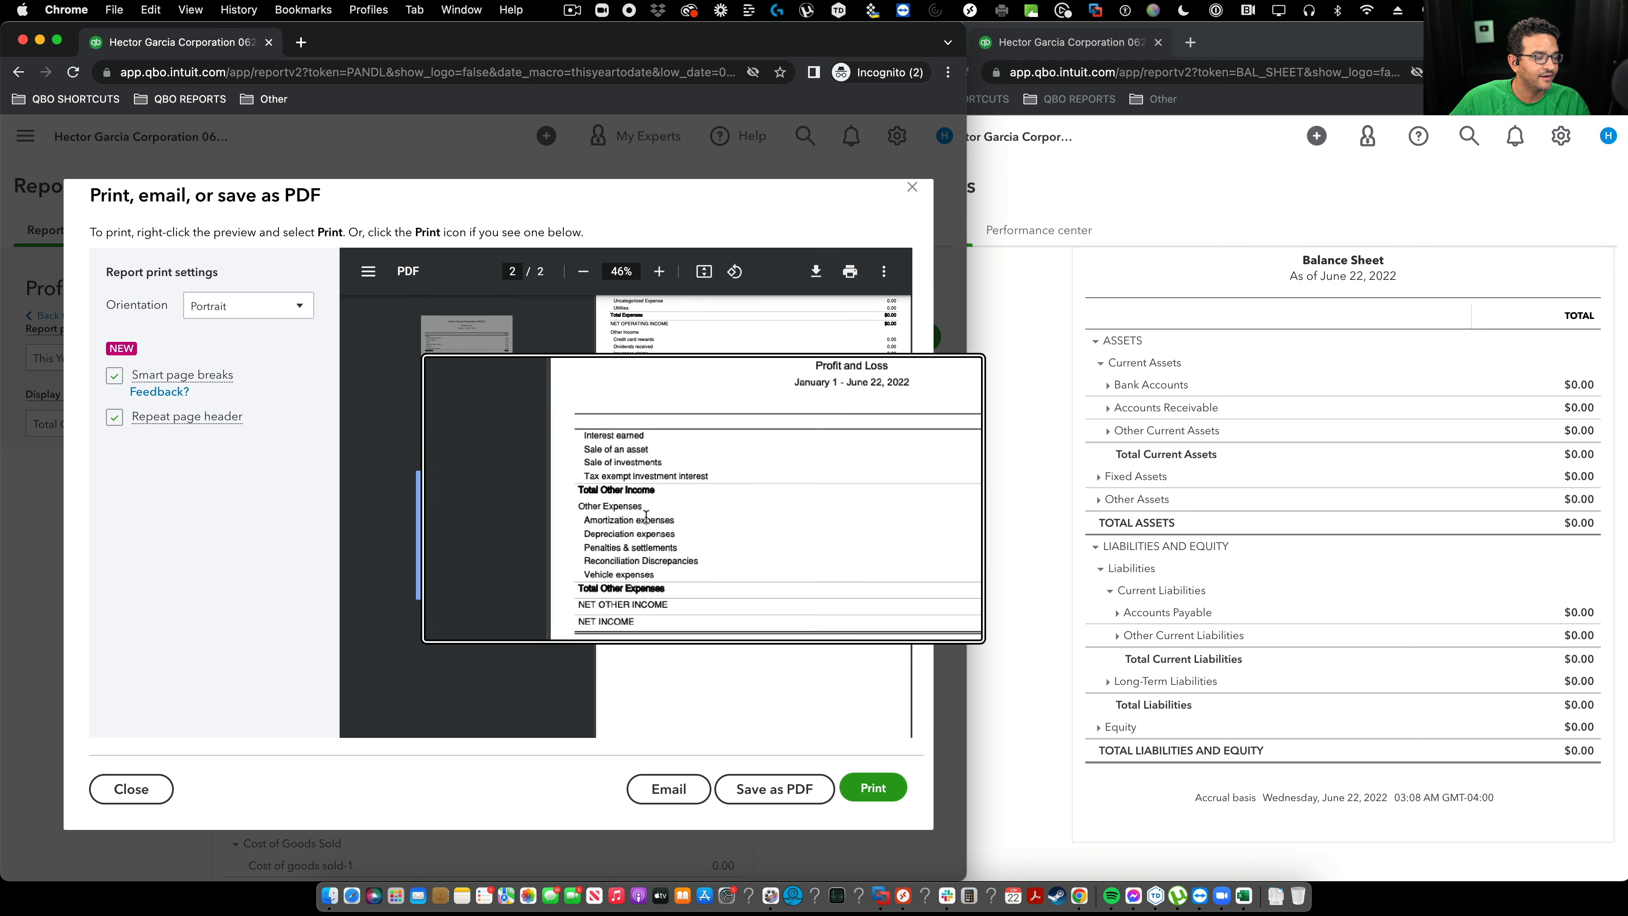
scroll(665, 523, up, 9)
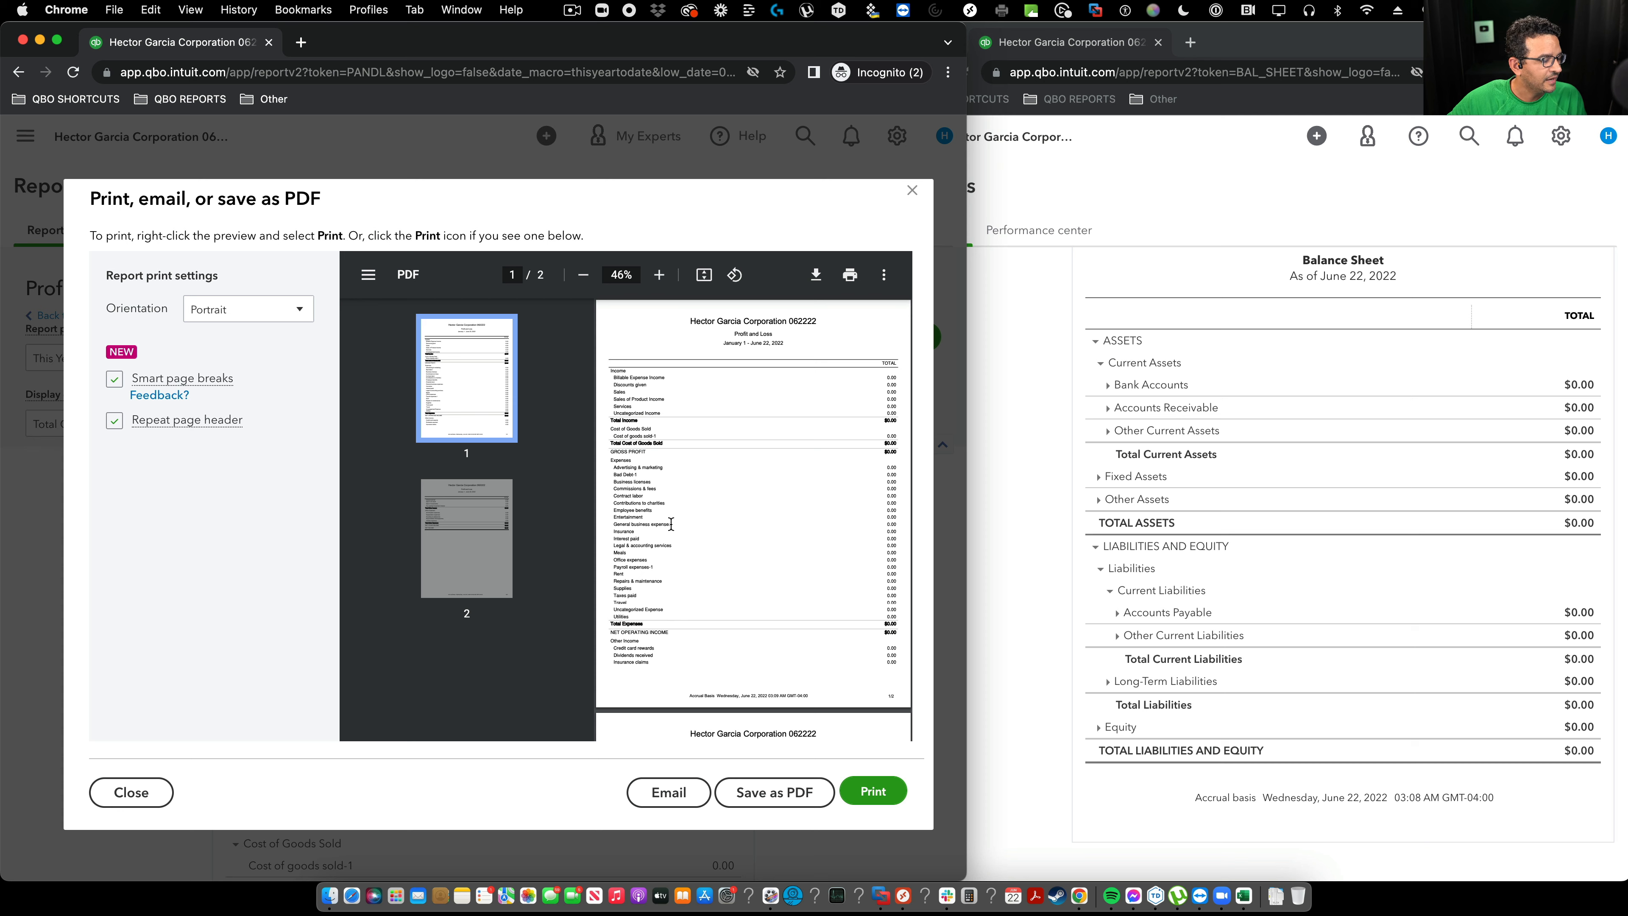
scroll(670, 524, down, 5)
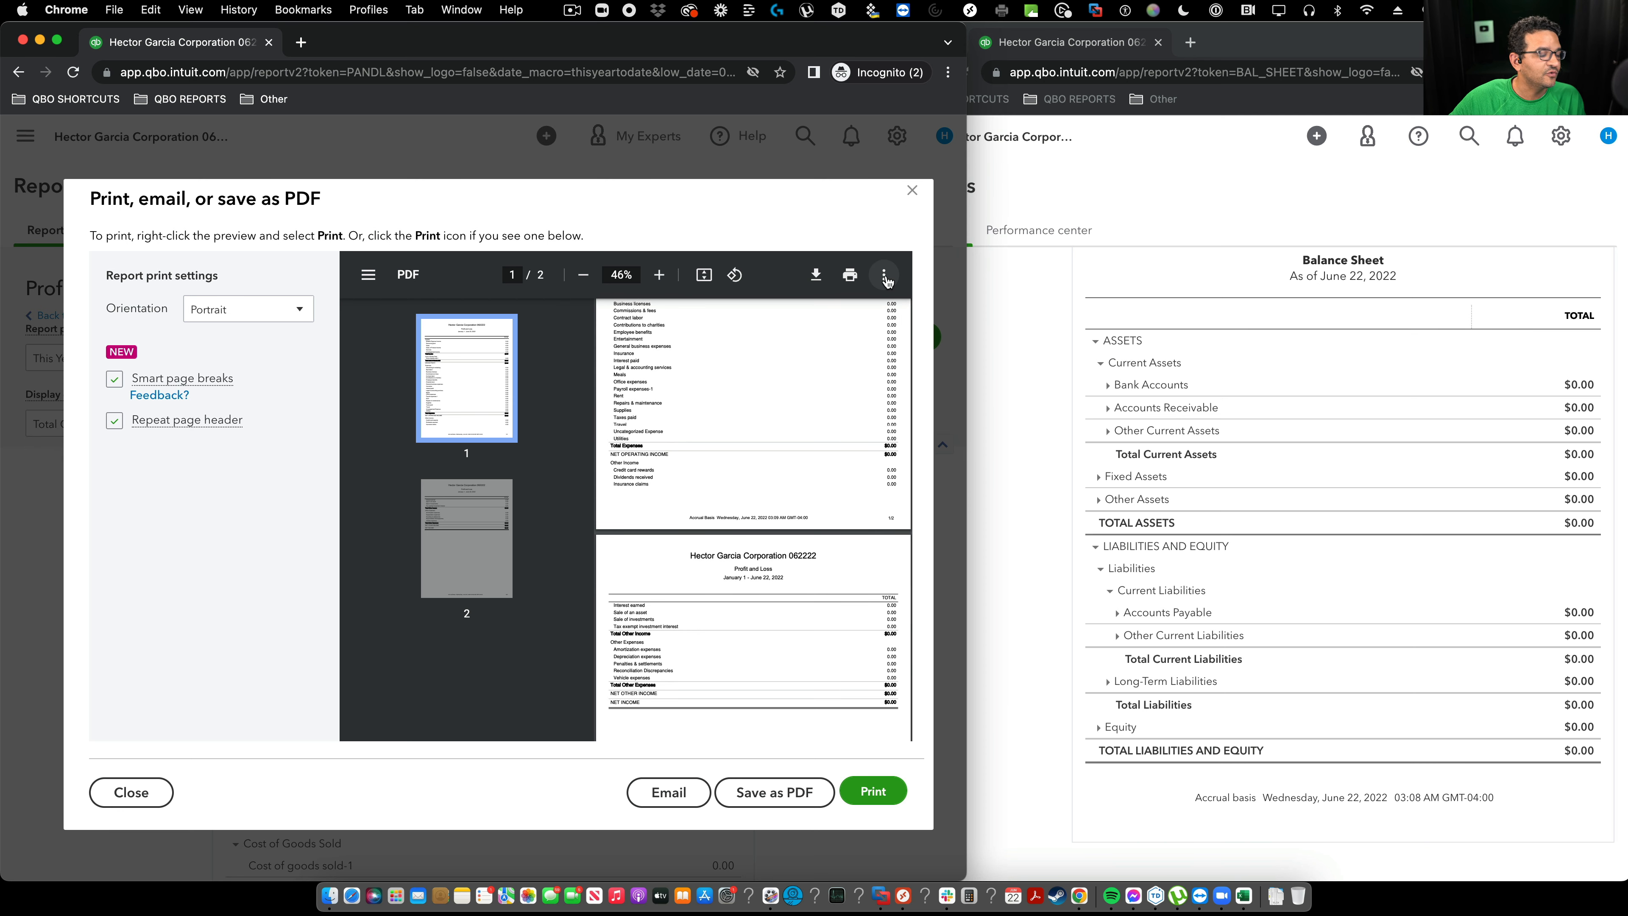
click(912, 191)
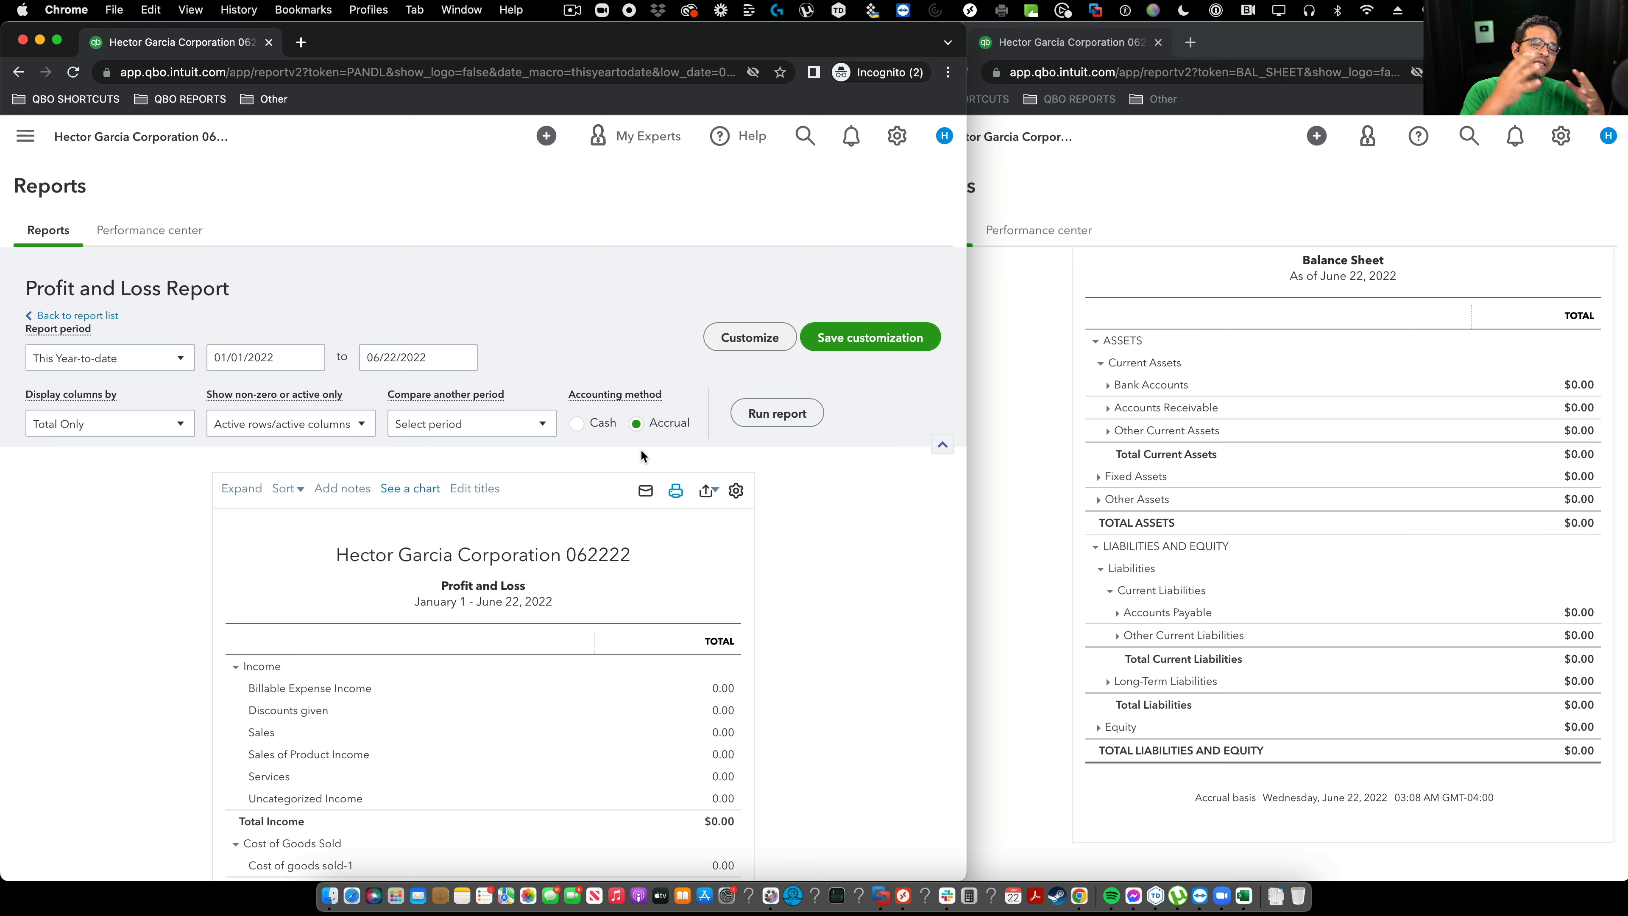
click(675, 490)
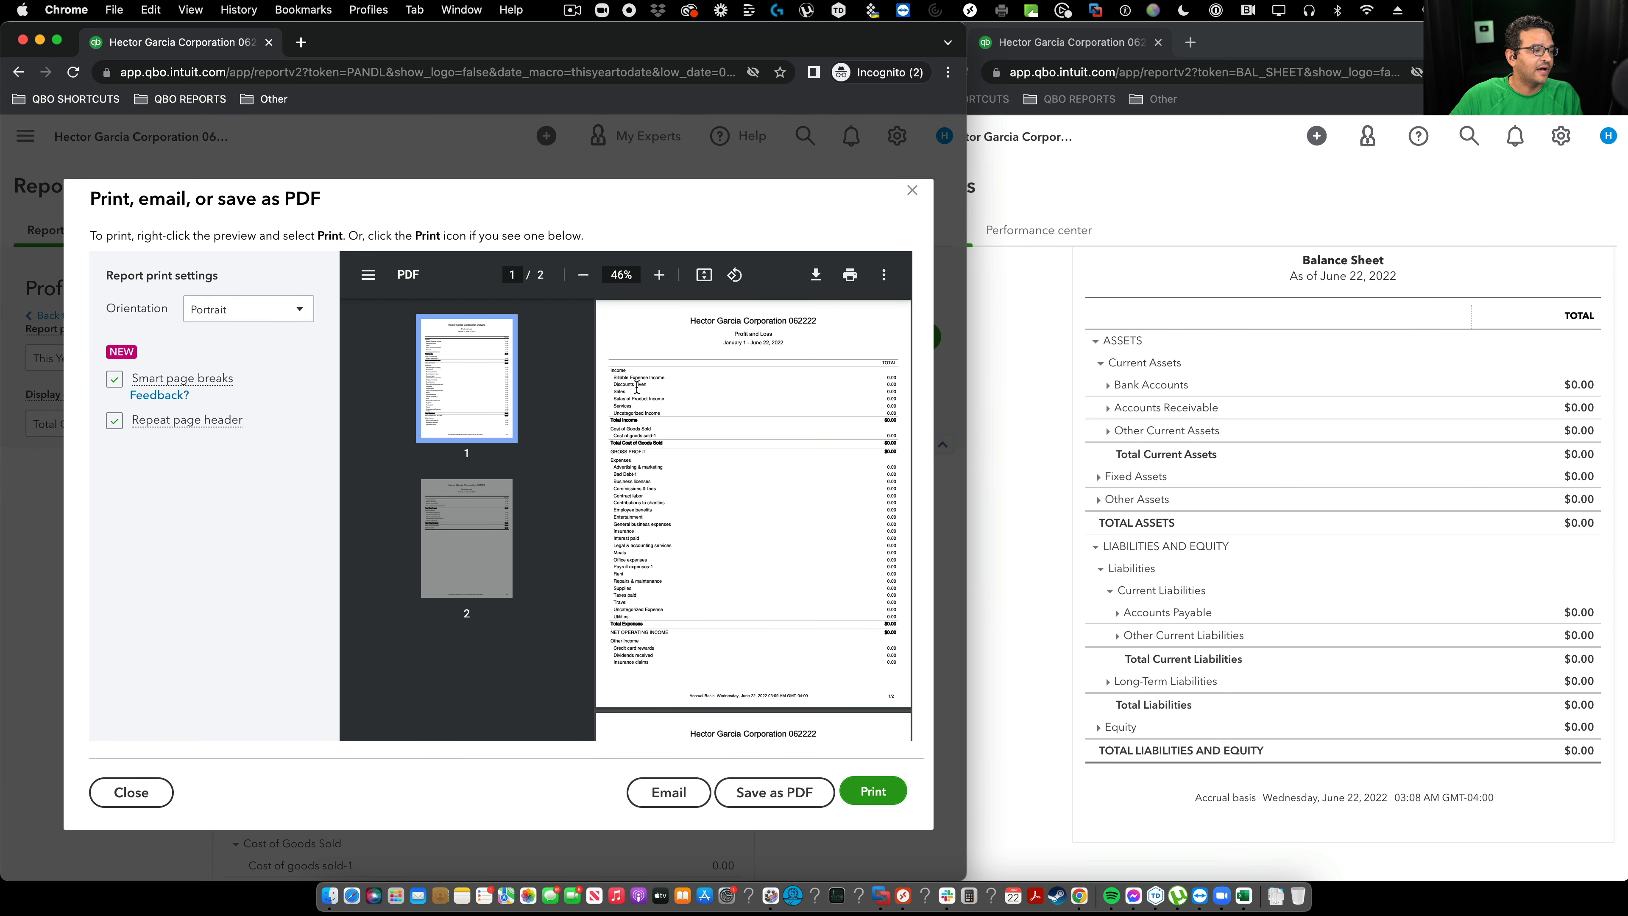
click(912, 190)
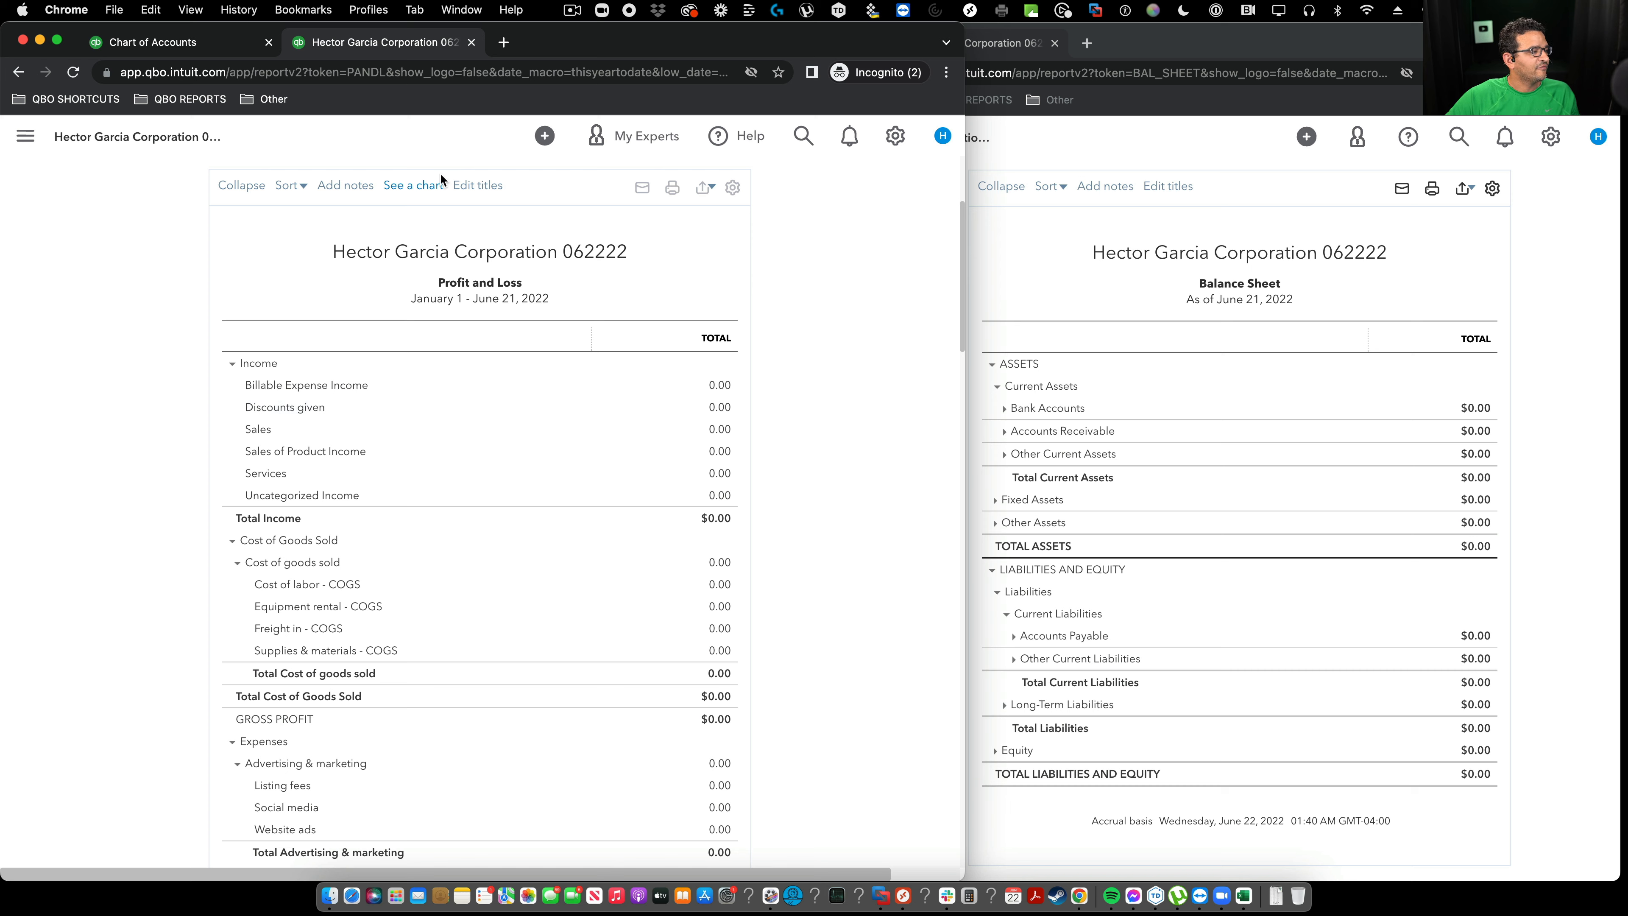
Start a new category named Consulting Income in the Chart of Accounts, with the browser window widened
click(168, 43)
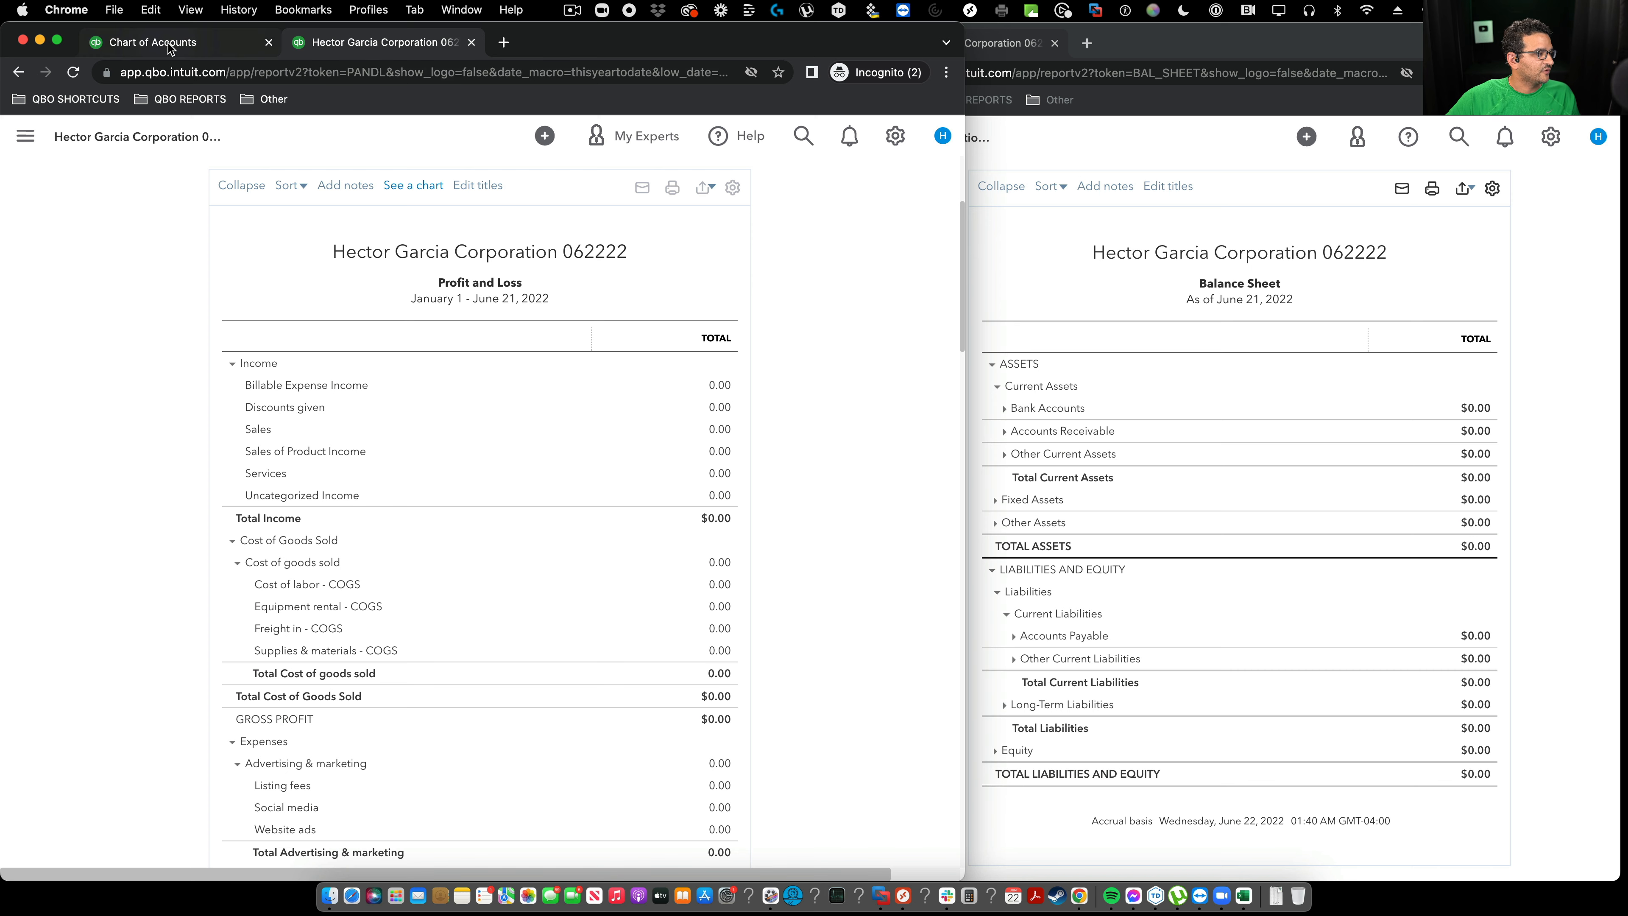
drag(964, 311, 1607, 302)
scroll(1558, 201, up, 4)
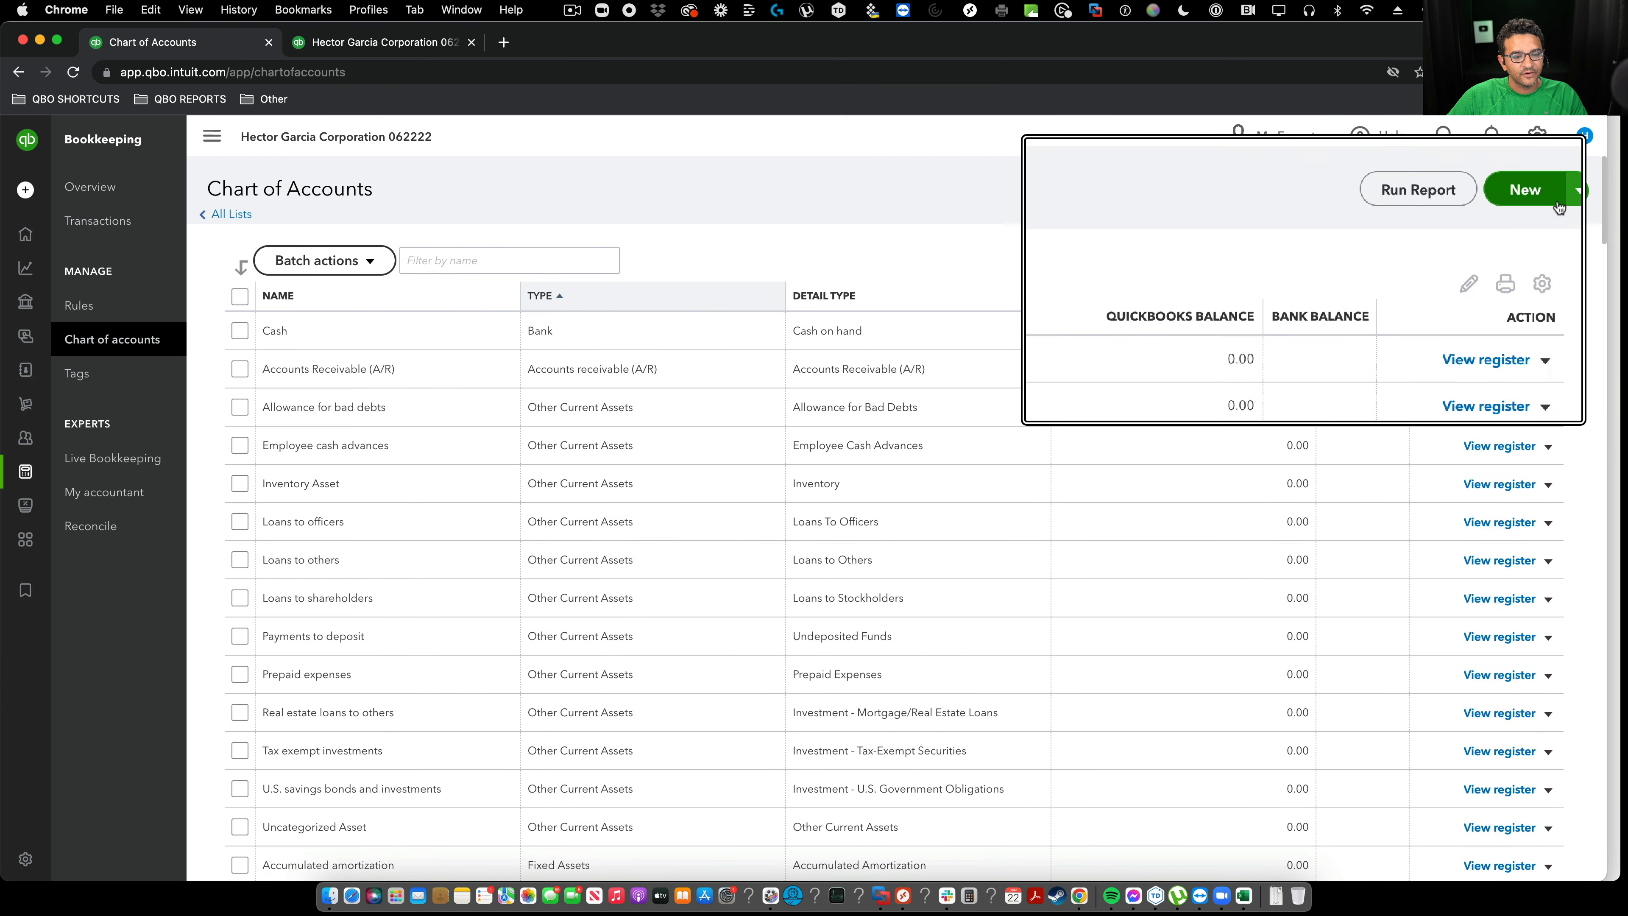
click(1551, 191)
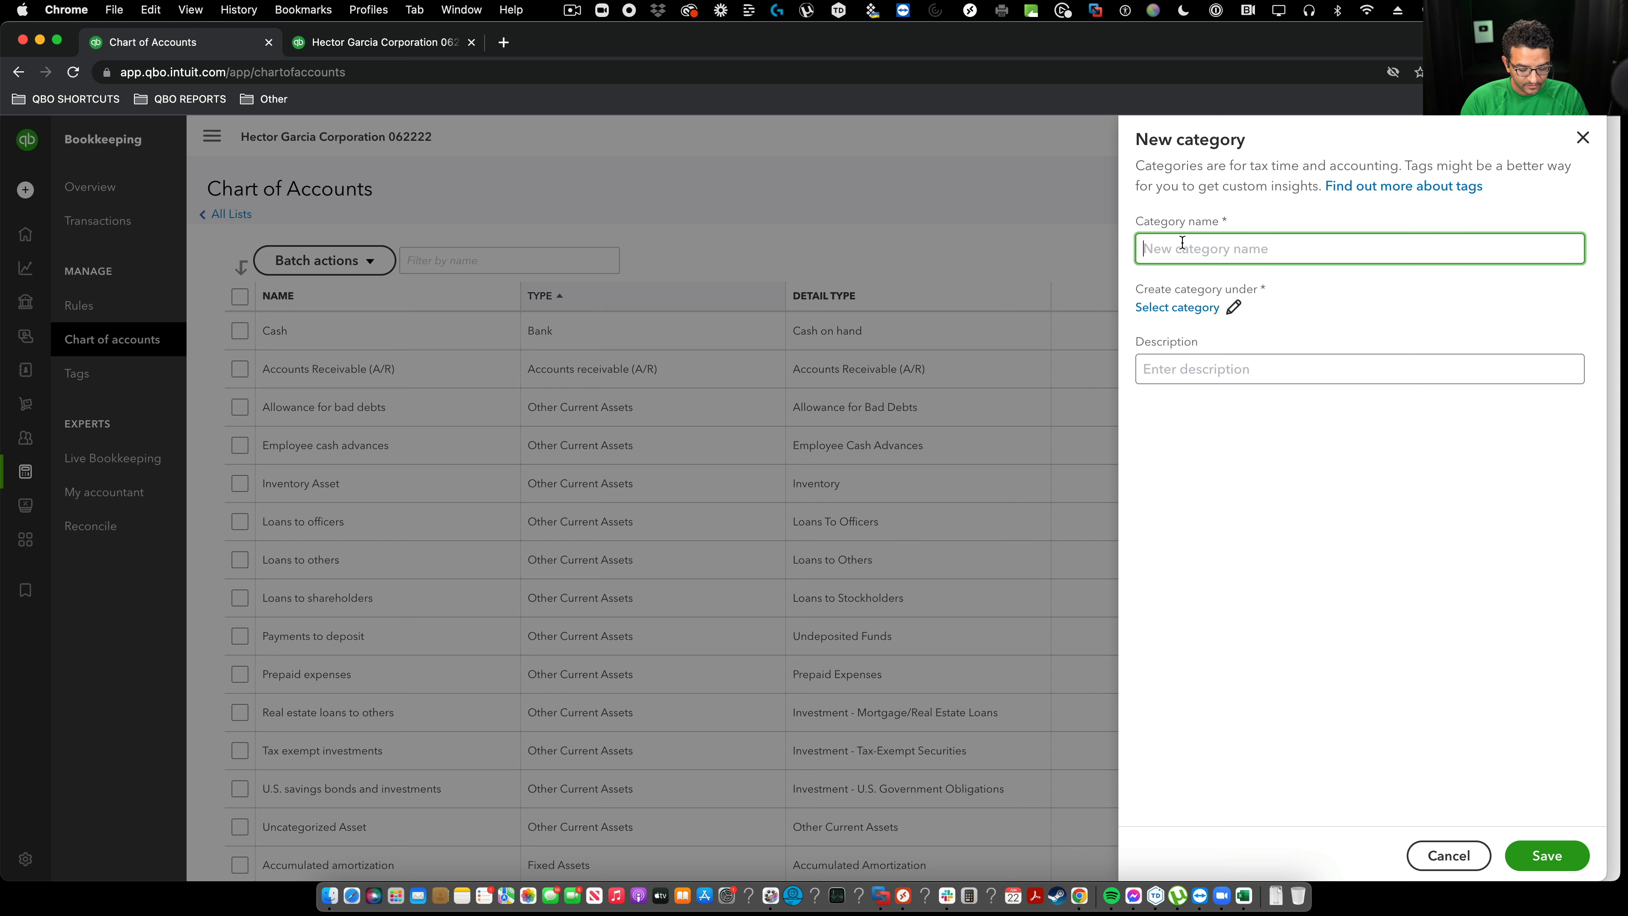
text(Consultin)
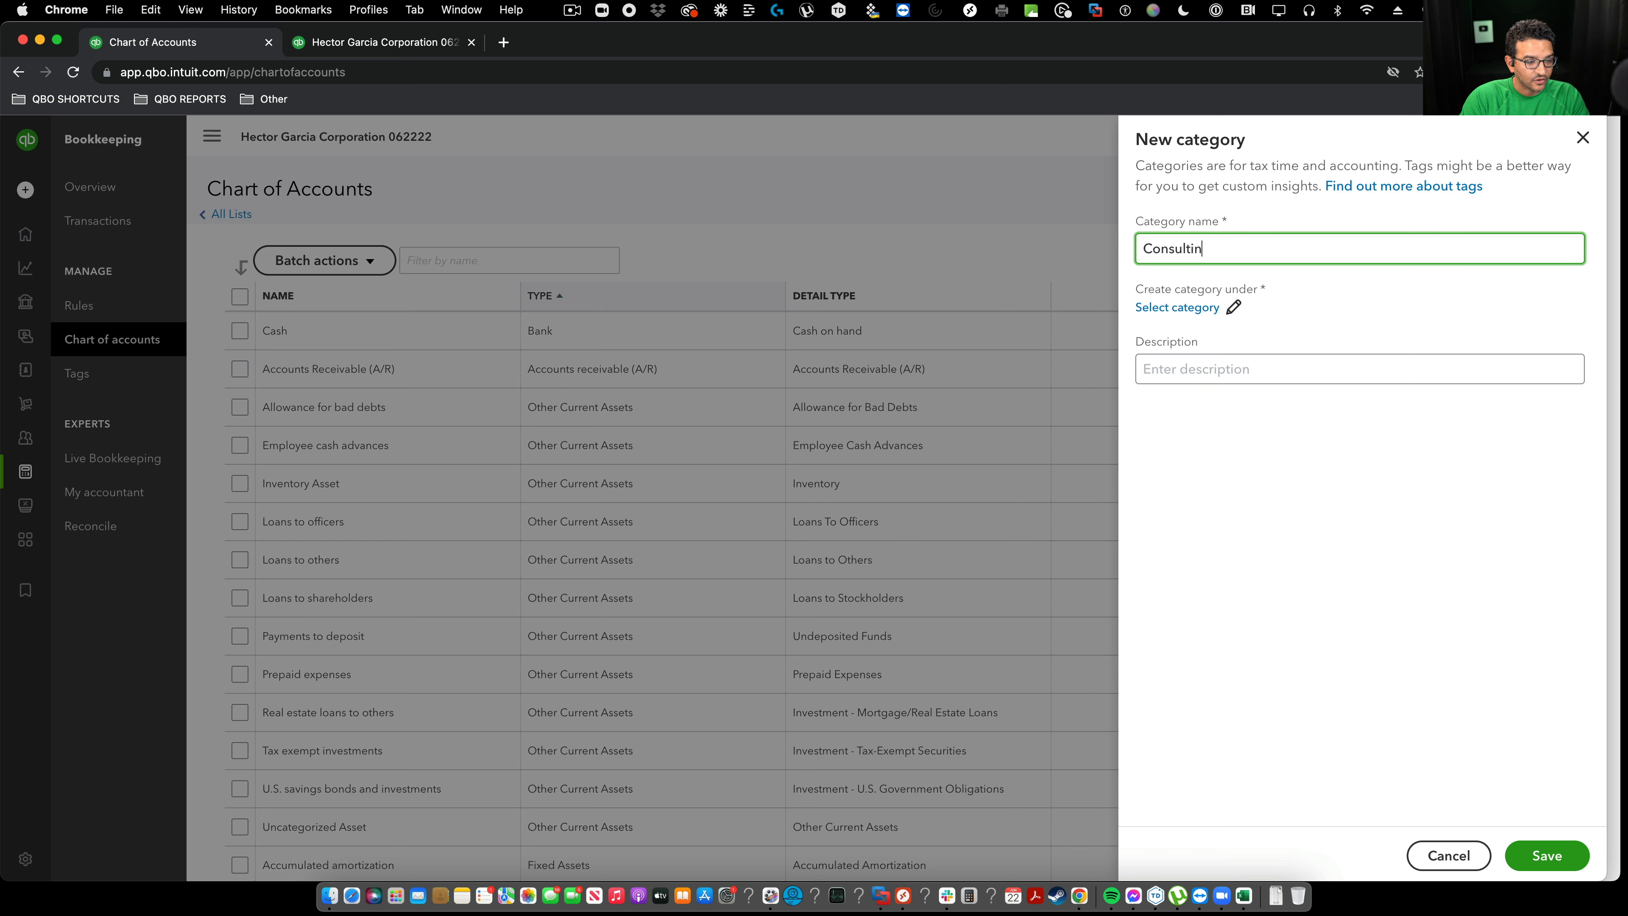
text(g)
Place the new category under Sales within Income and save it without a description
click(1177, 308)
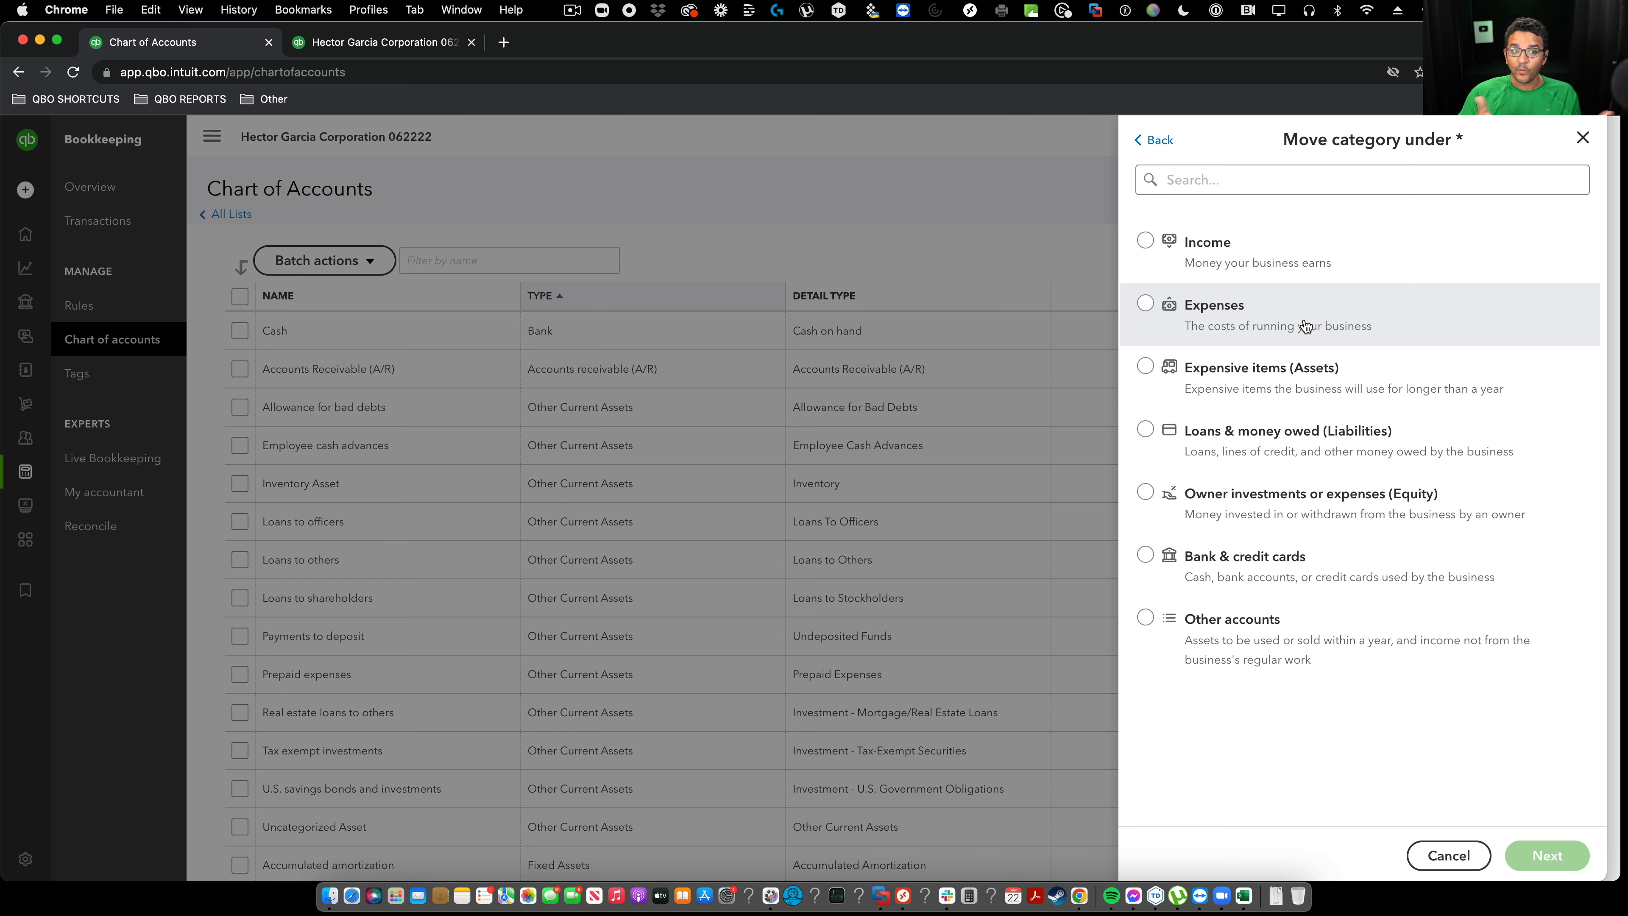
click(1200, 255)
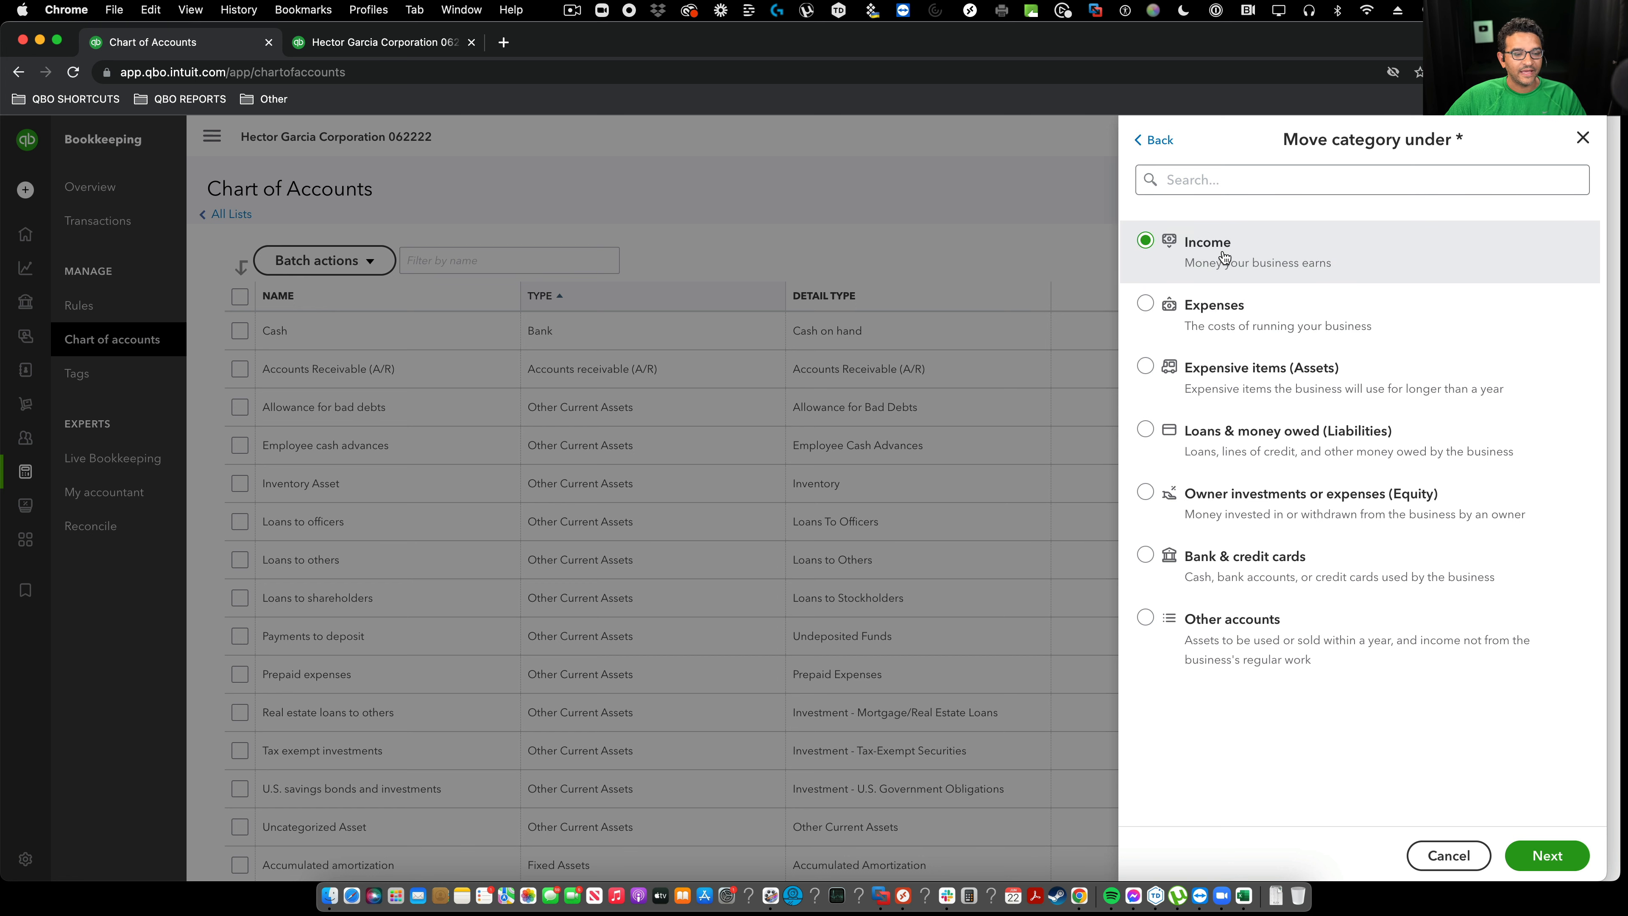
click(1550, 856)
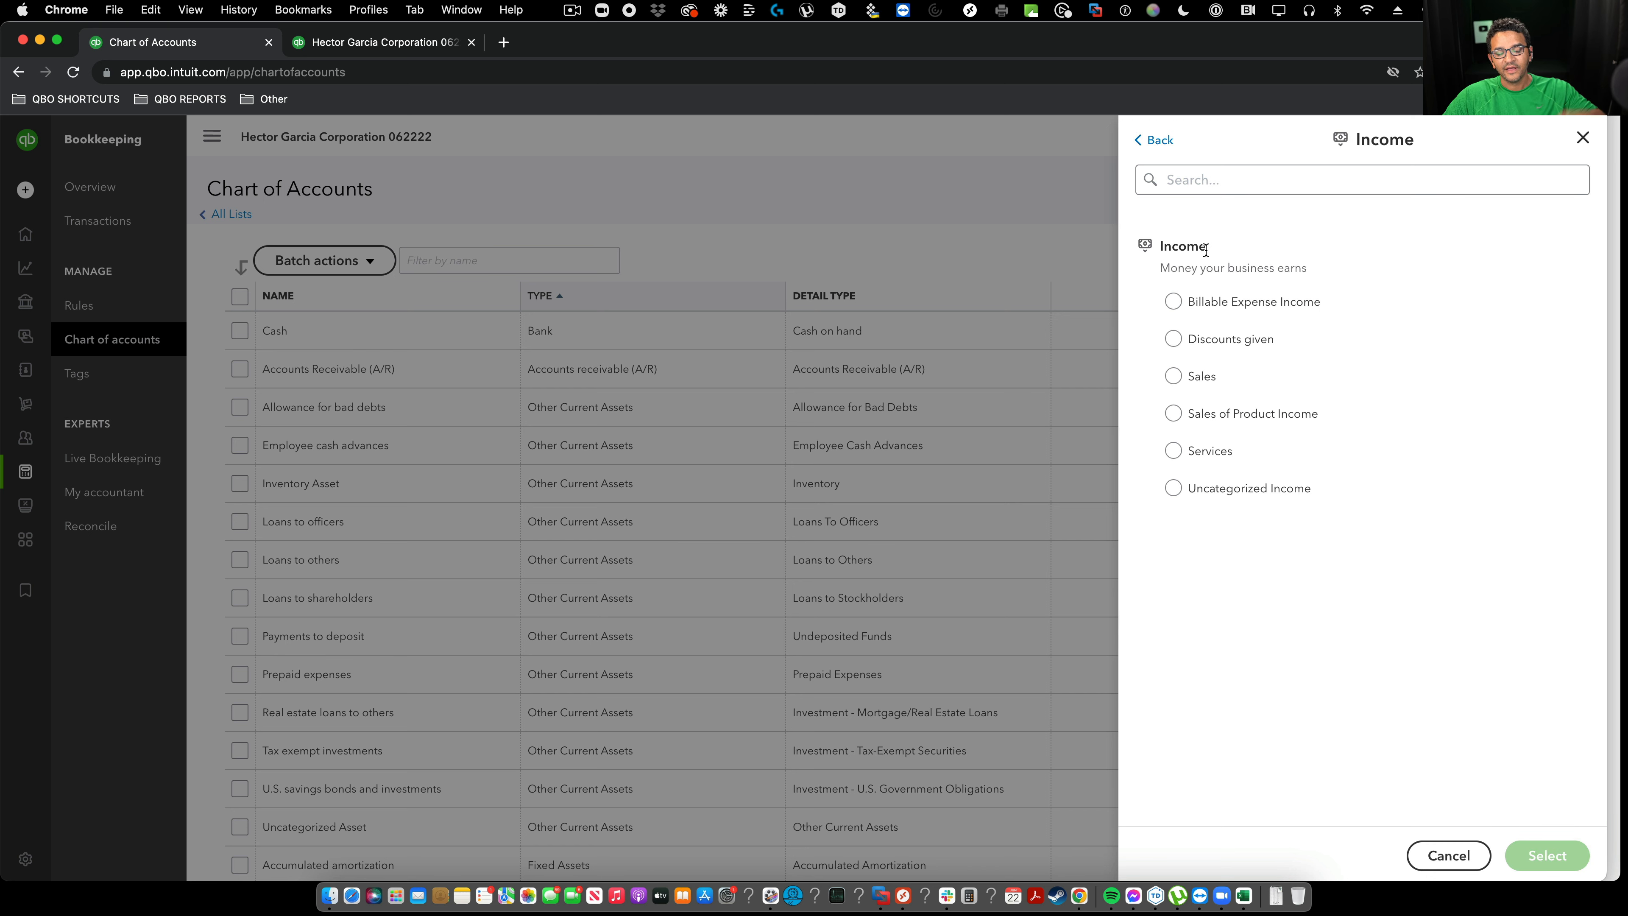
click(1201, 375)
click(1547, 855)
click(1242, 370)
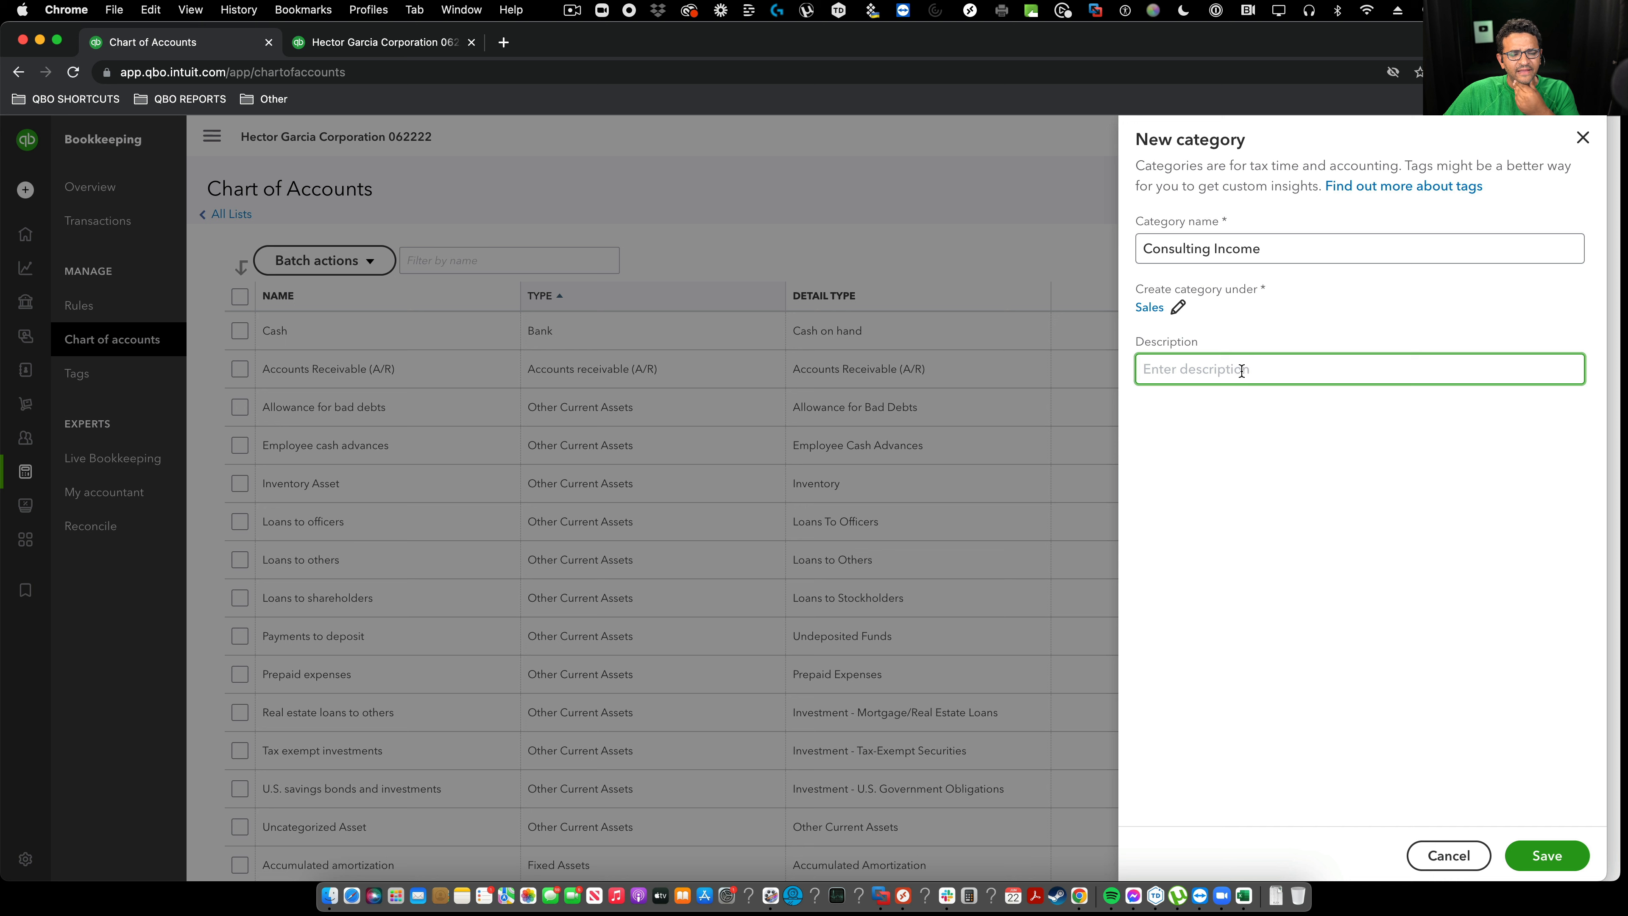
click(1570, 851)
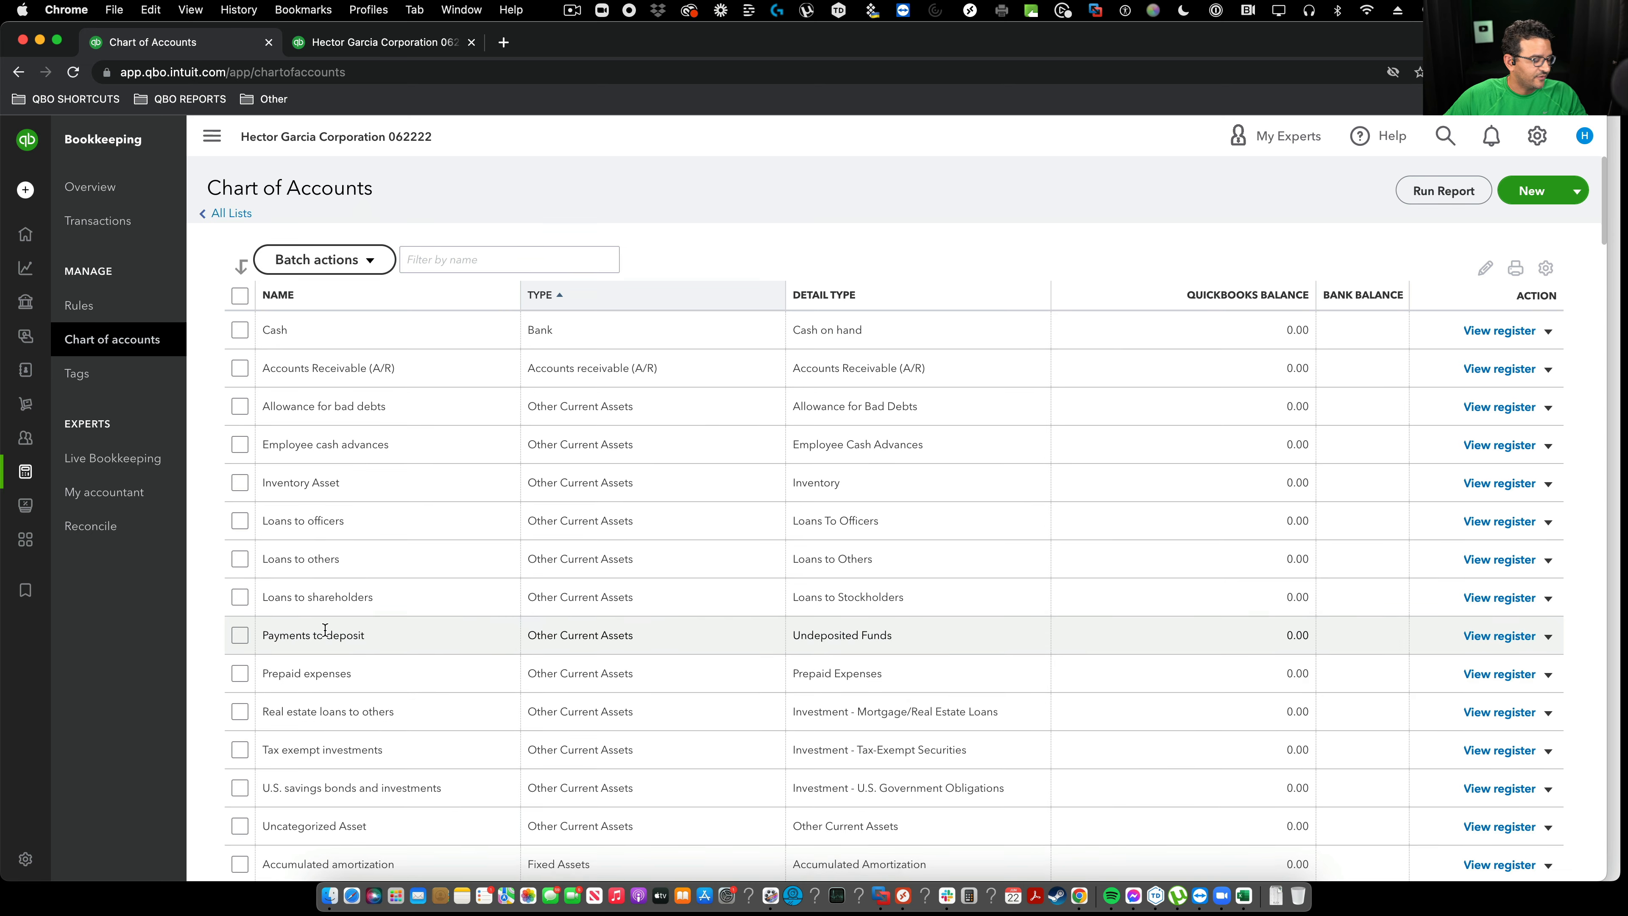
Find the Consulting Income account under Sales in the account list and open it for editing
scroll(323, 635, down, 10)
scroll(327, 634, down, 15)
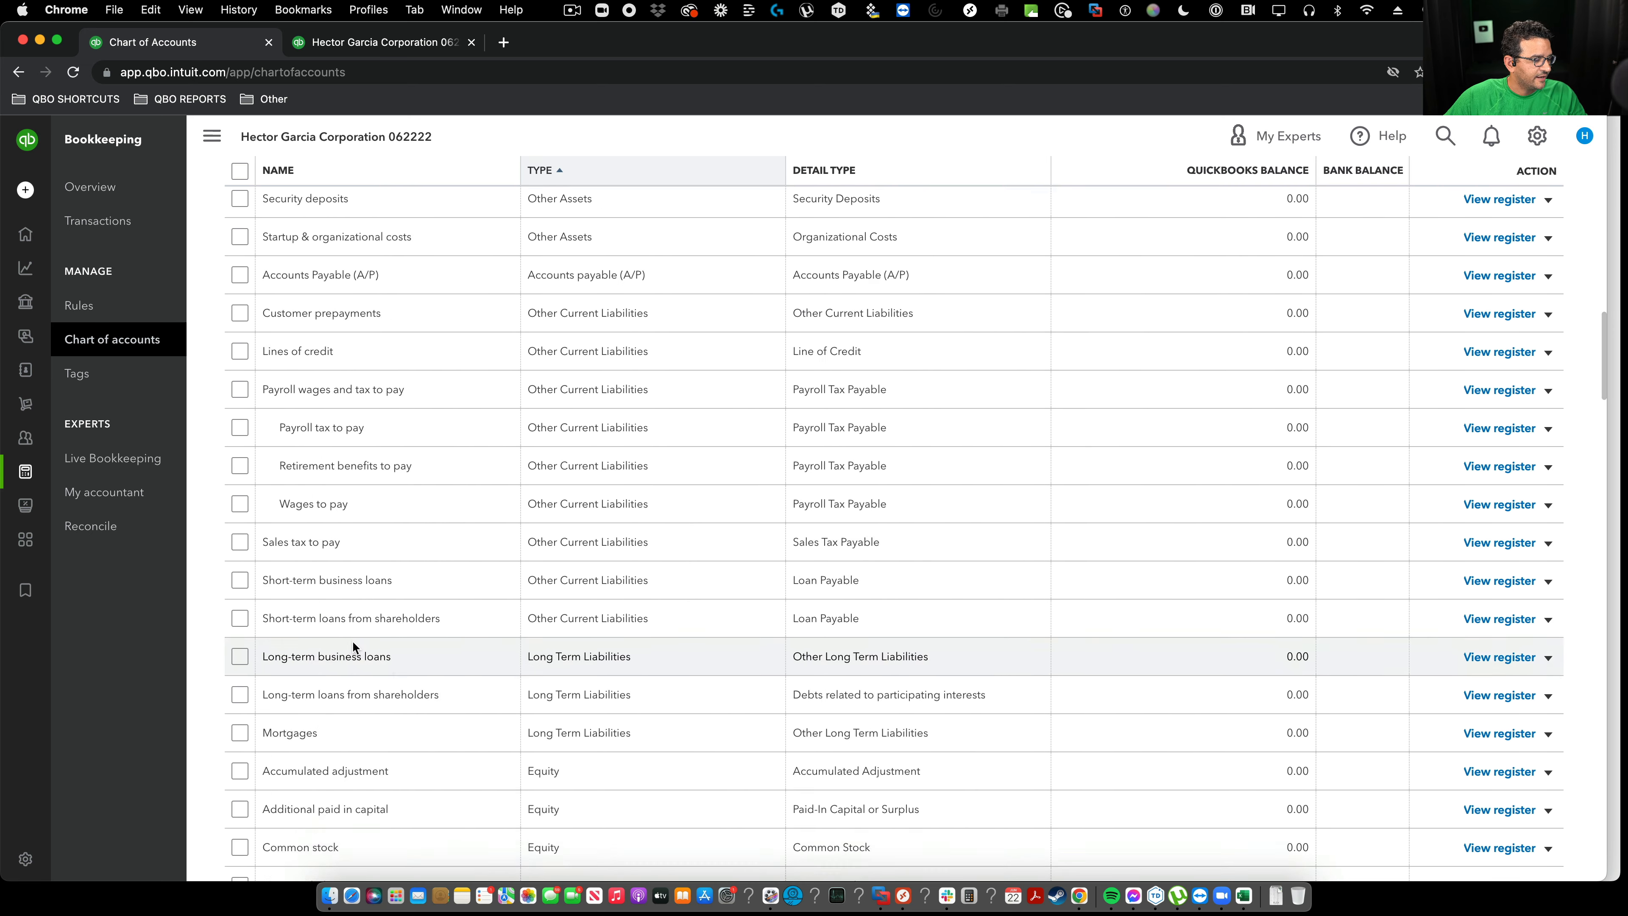
scroll(353, 641, down, 11)
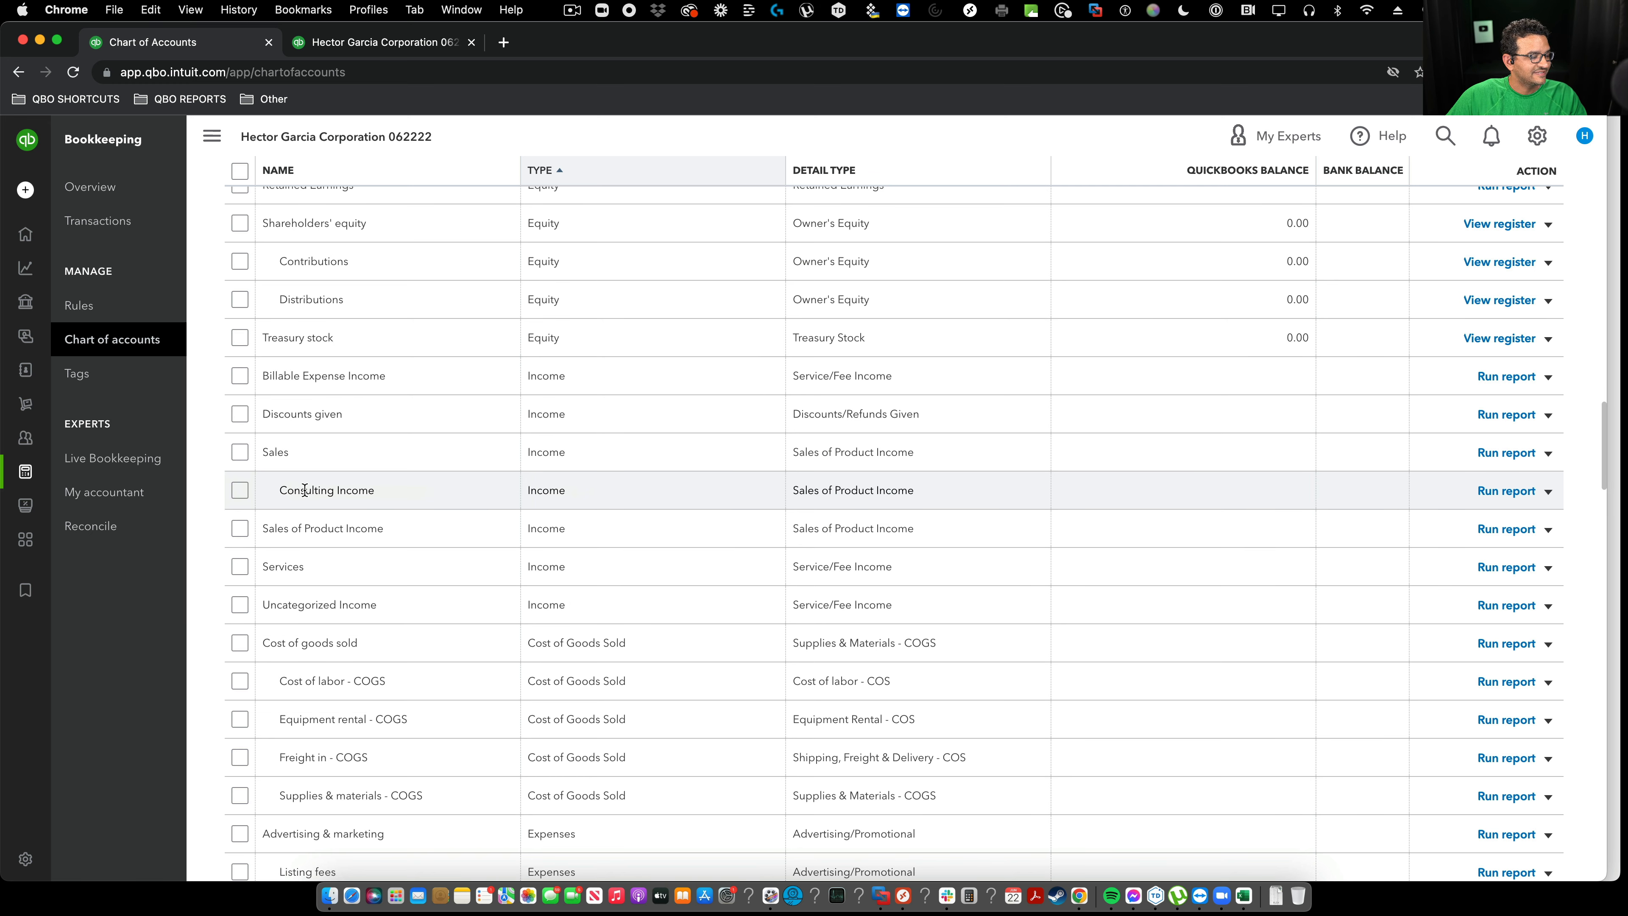
click(1548, 490)
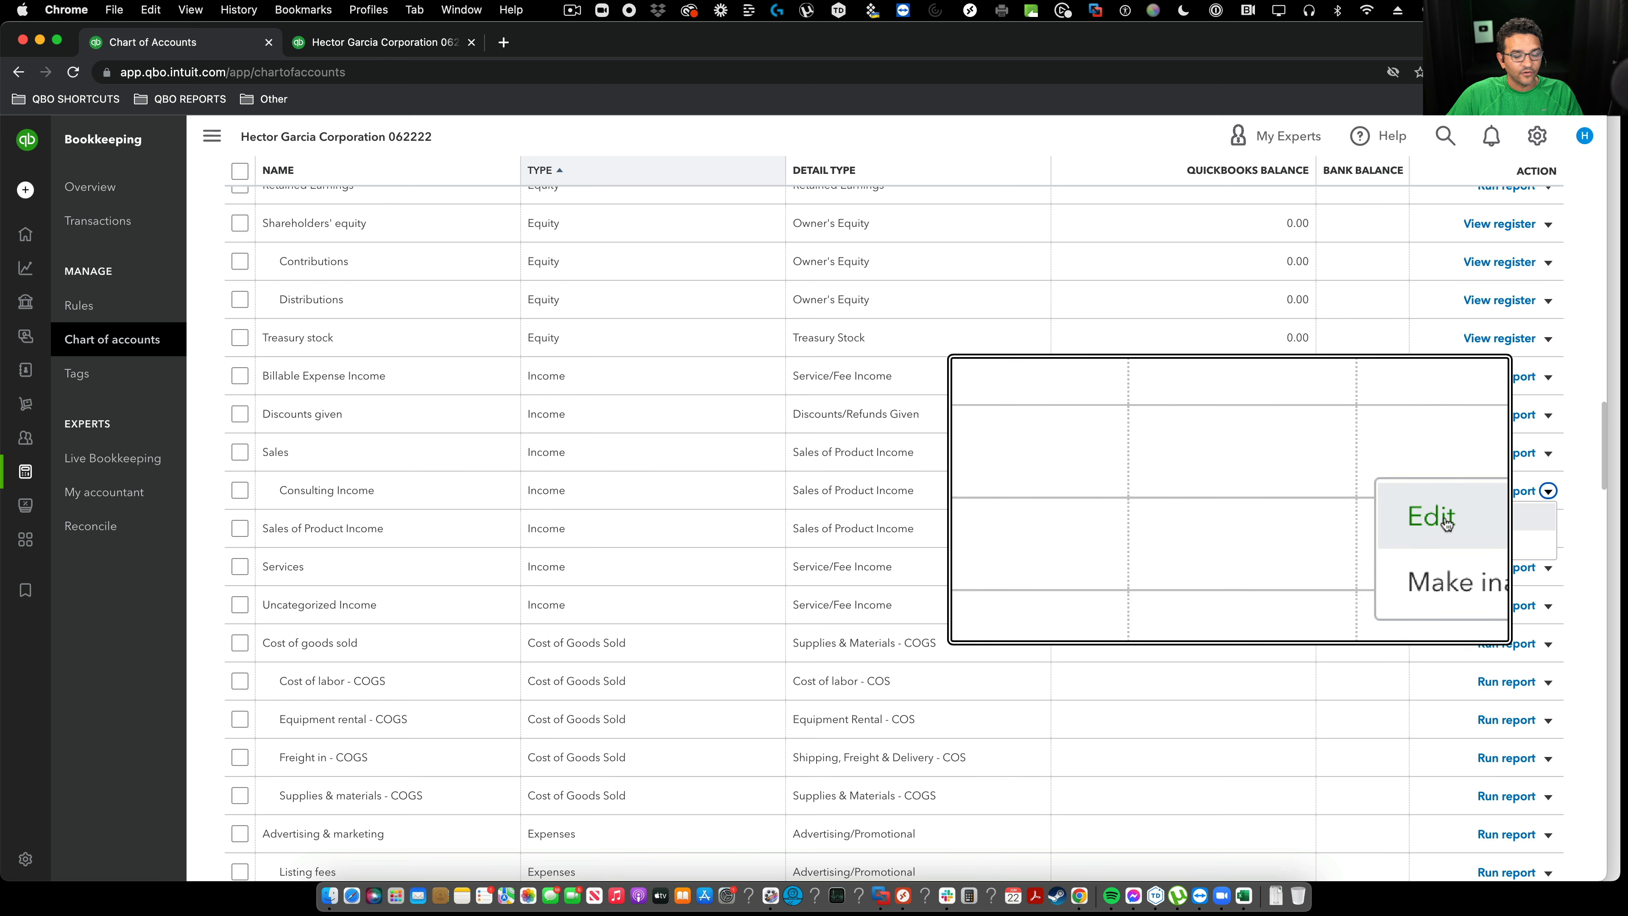
click(1449, 518)
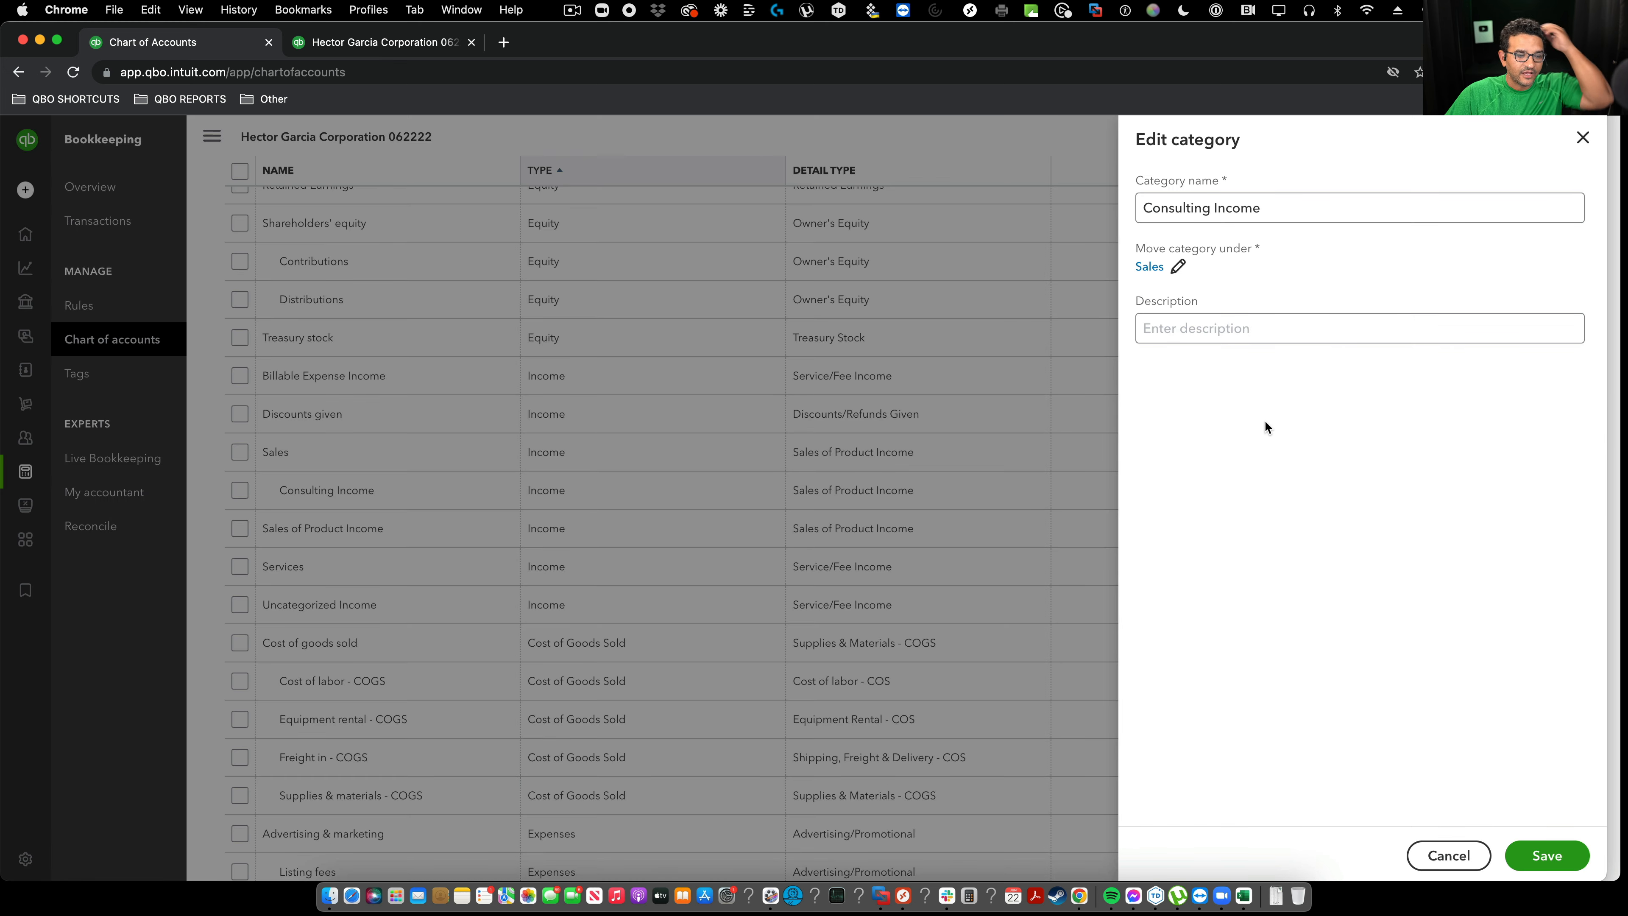
Review which income categories Consulting Income can be moved under, closing the category editor without changes
click(1178, 266)
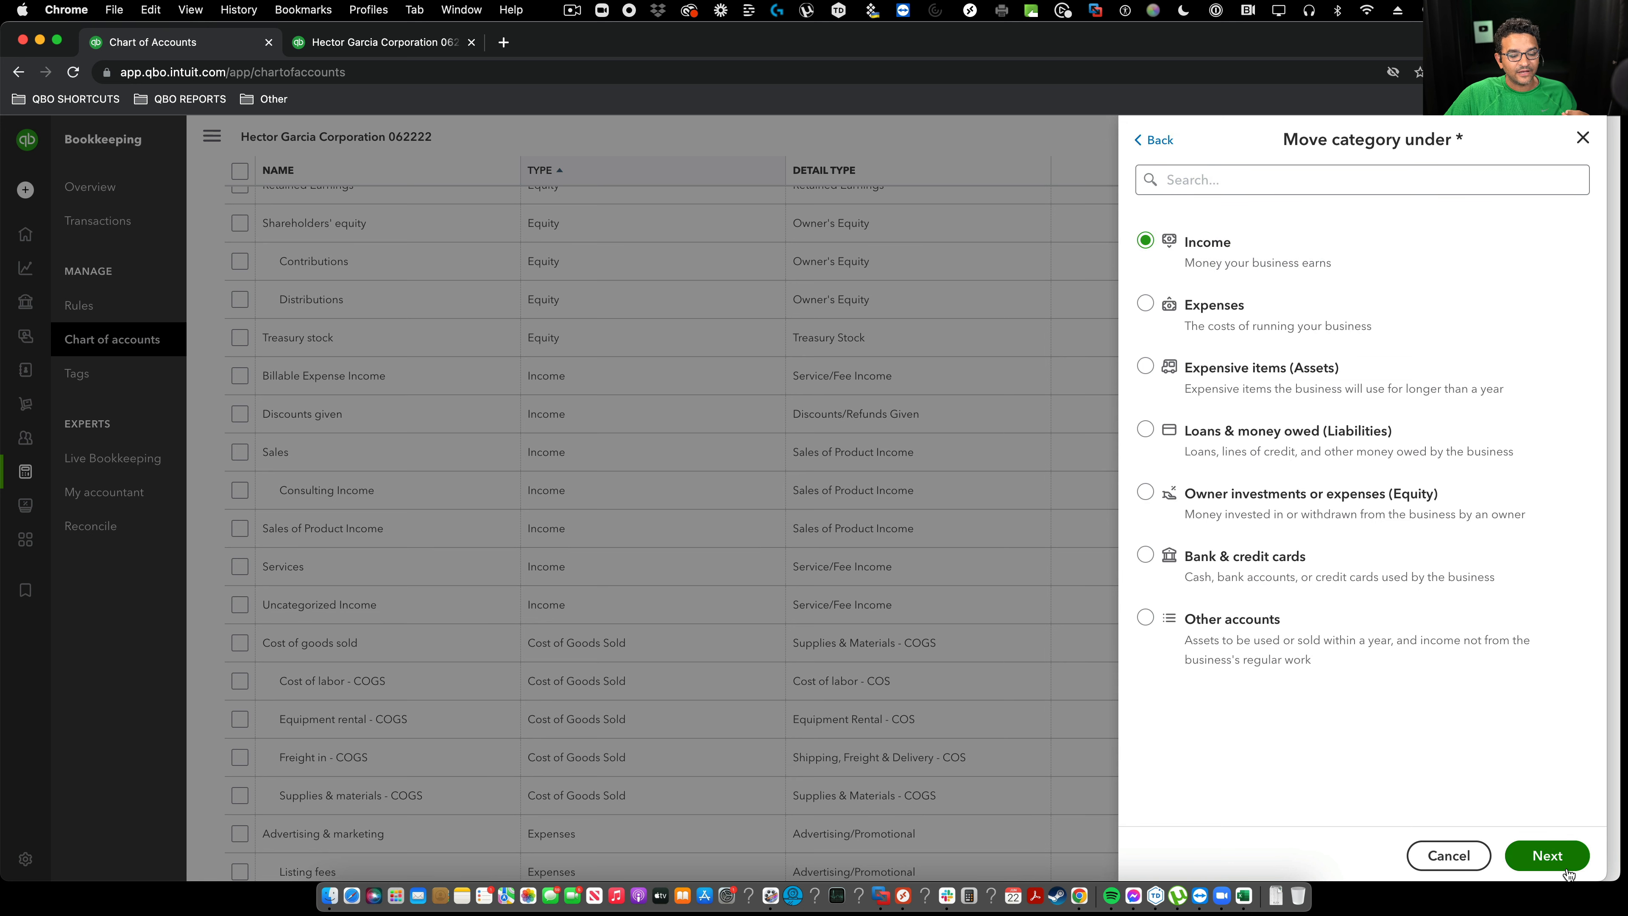
click(1547, 856)
click(1147, 374)
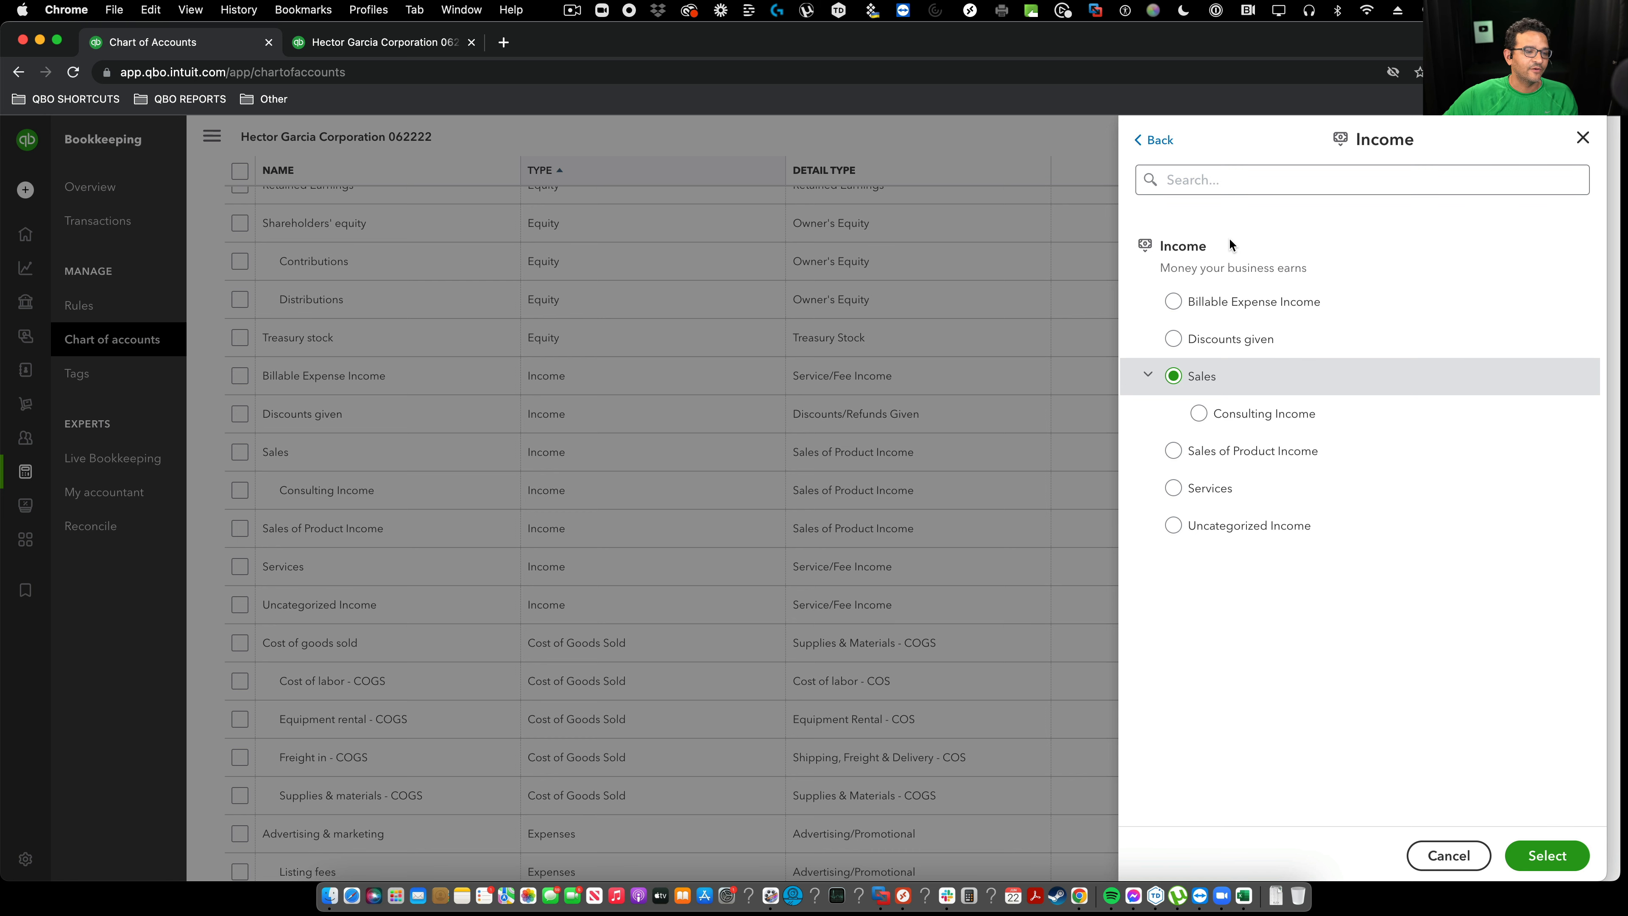
click(1583, 137)
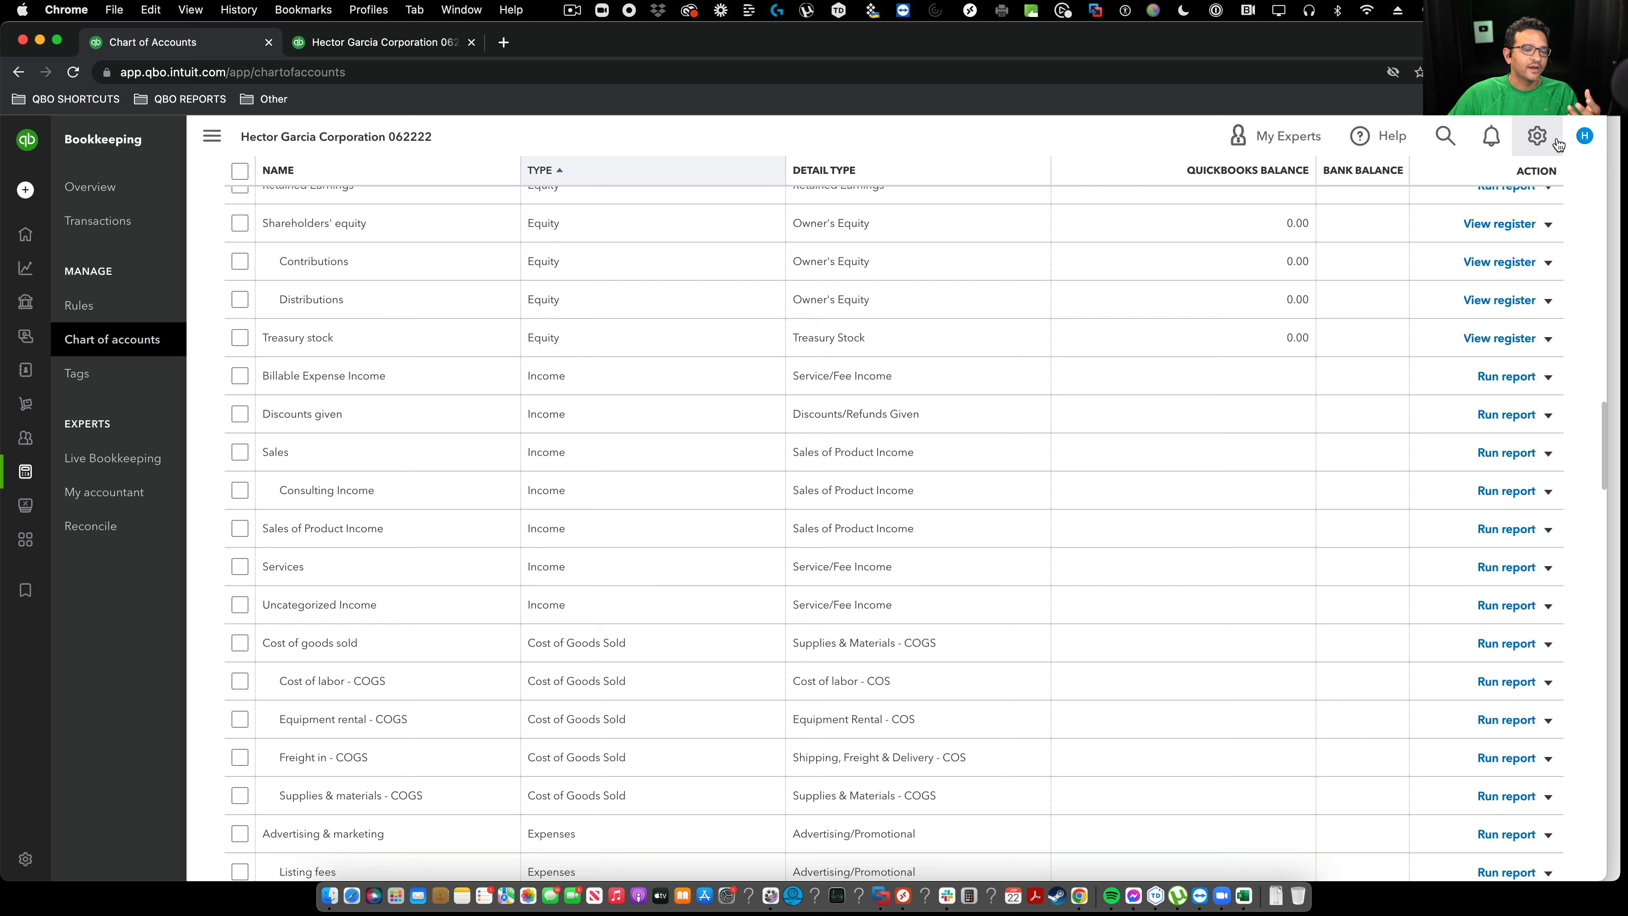
Switch the company to Accountant view and open the Consulting Income account under Sales for editing
click(1558, 145)
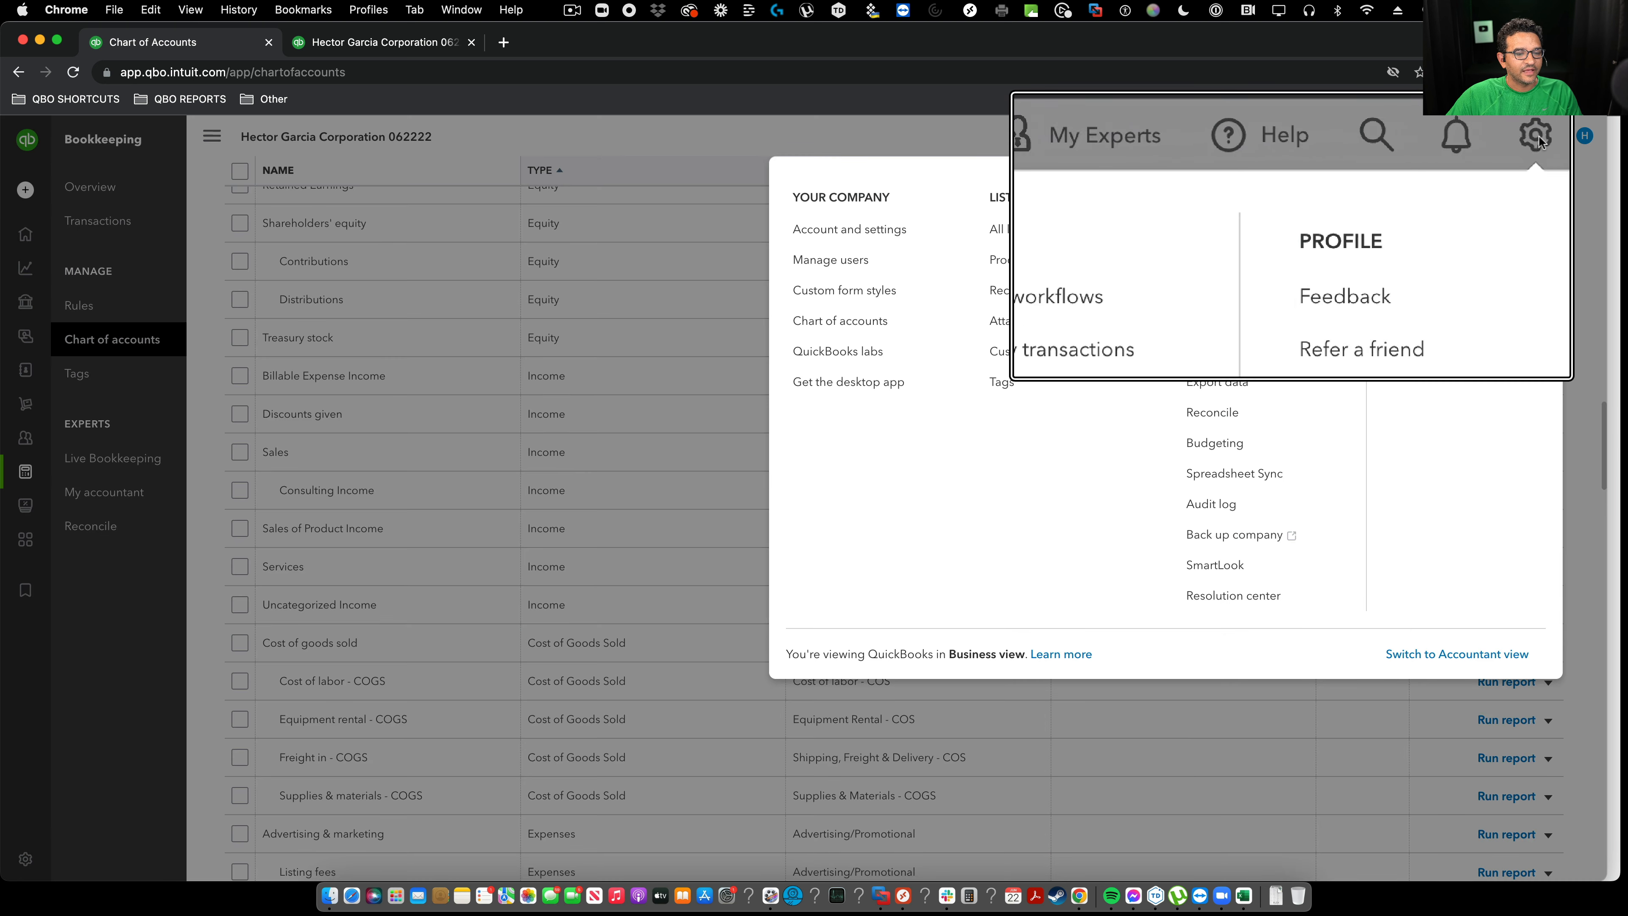
click(1492, 656)
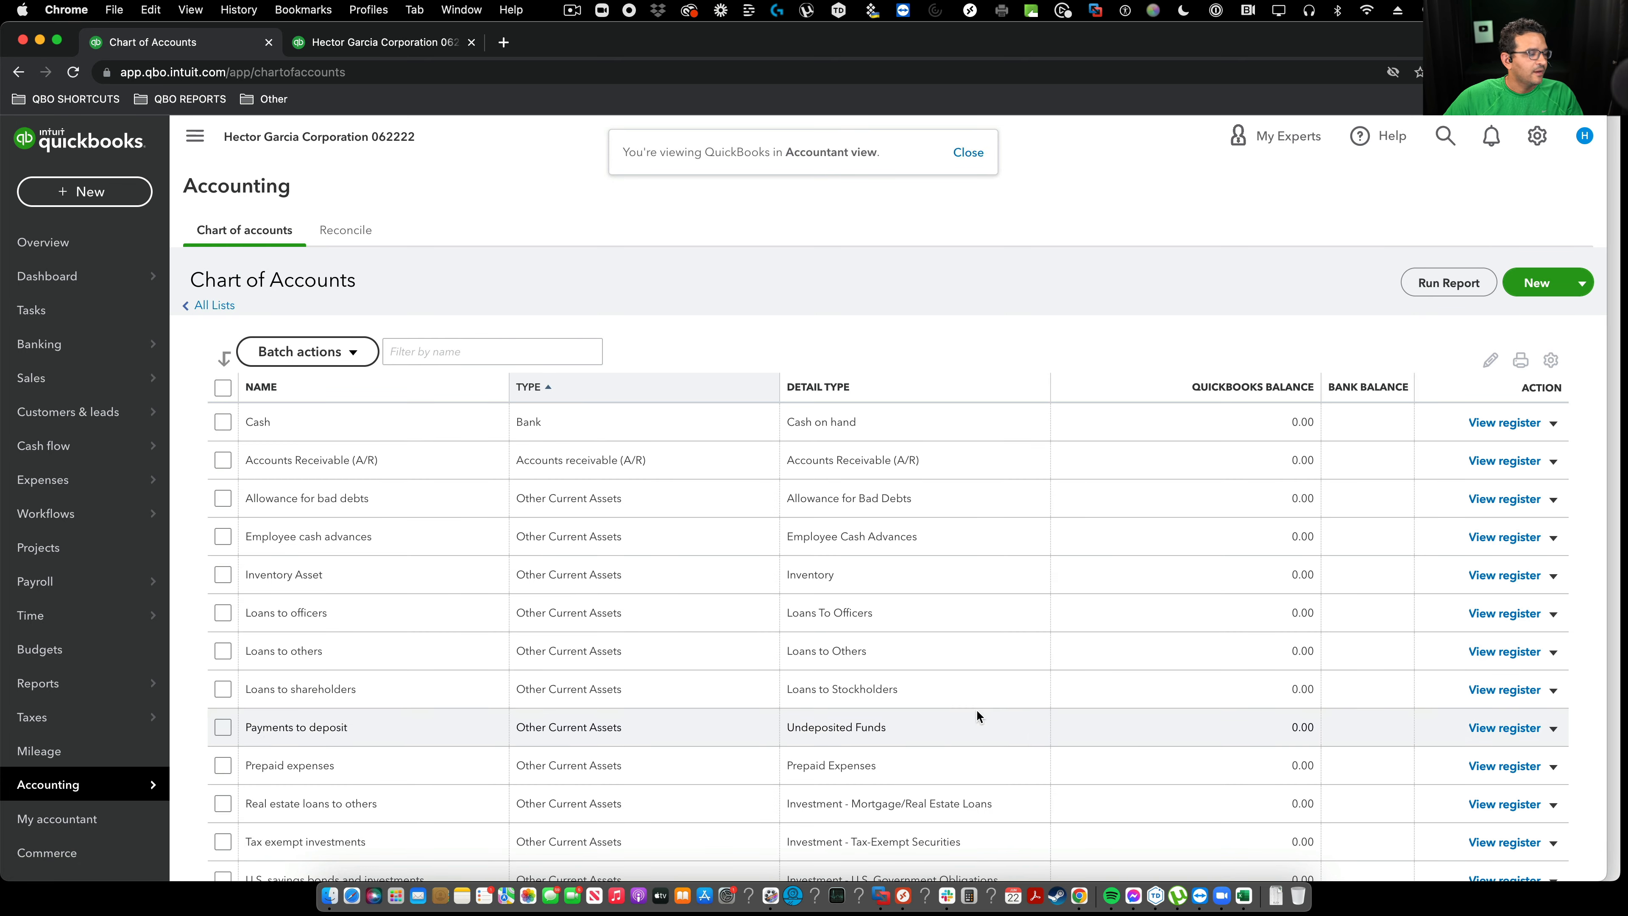
scroll(577, 680, down, 15)
scroll(440, 646, down, 5)
scroll(378, 622, up, 10)
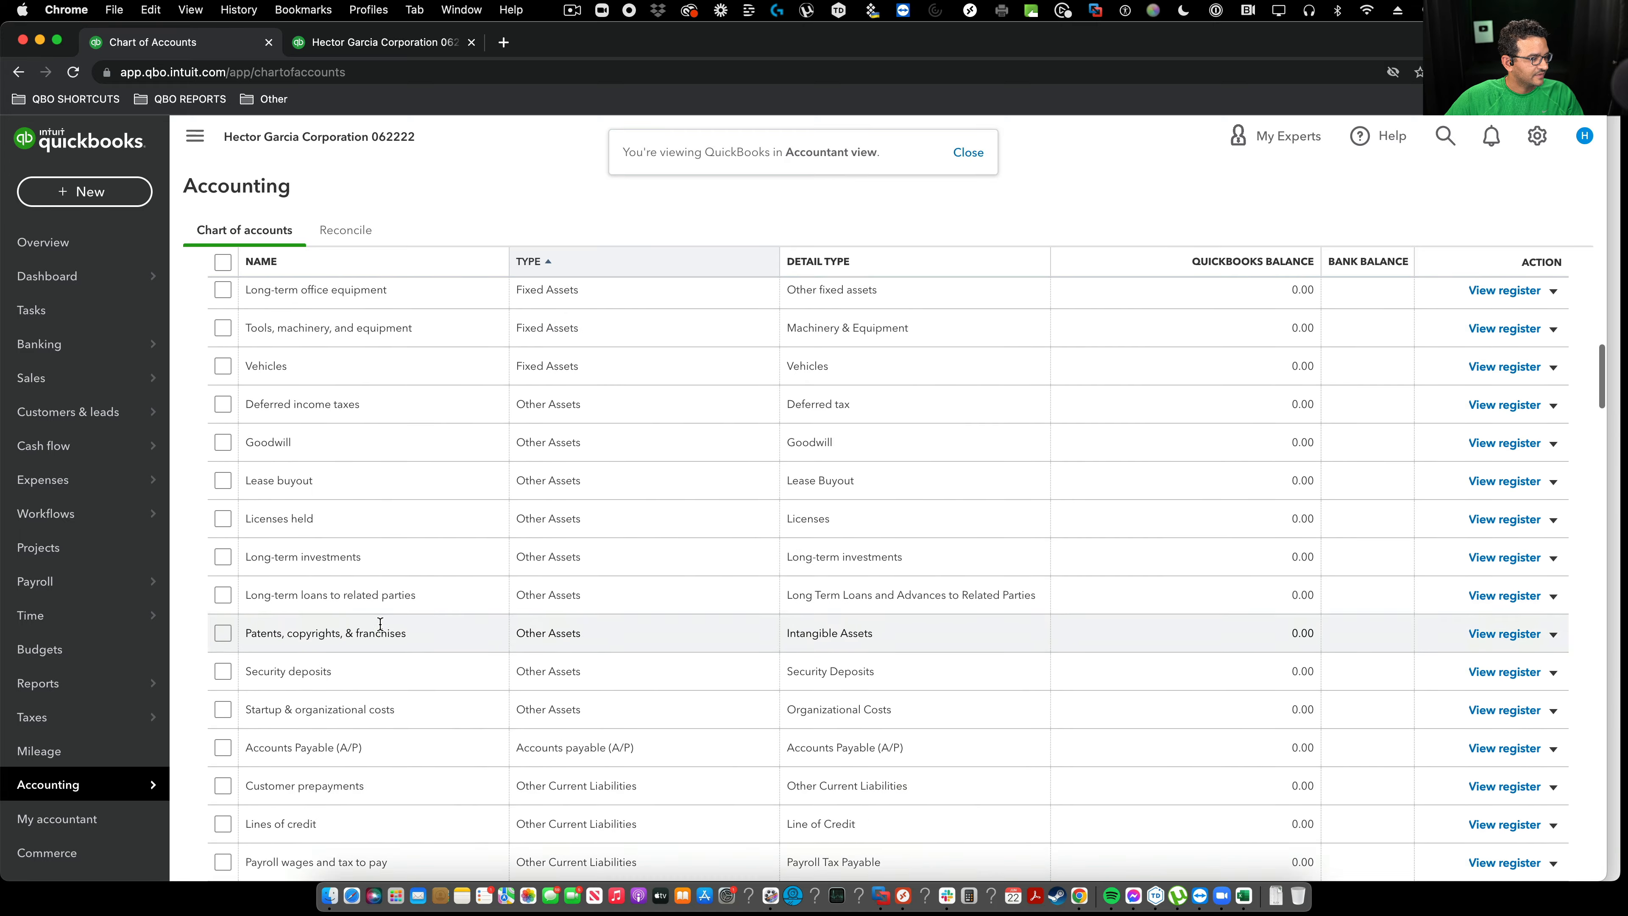
scroll(380, 623, up, 5)
scroll(380, 623, down, 6)
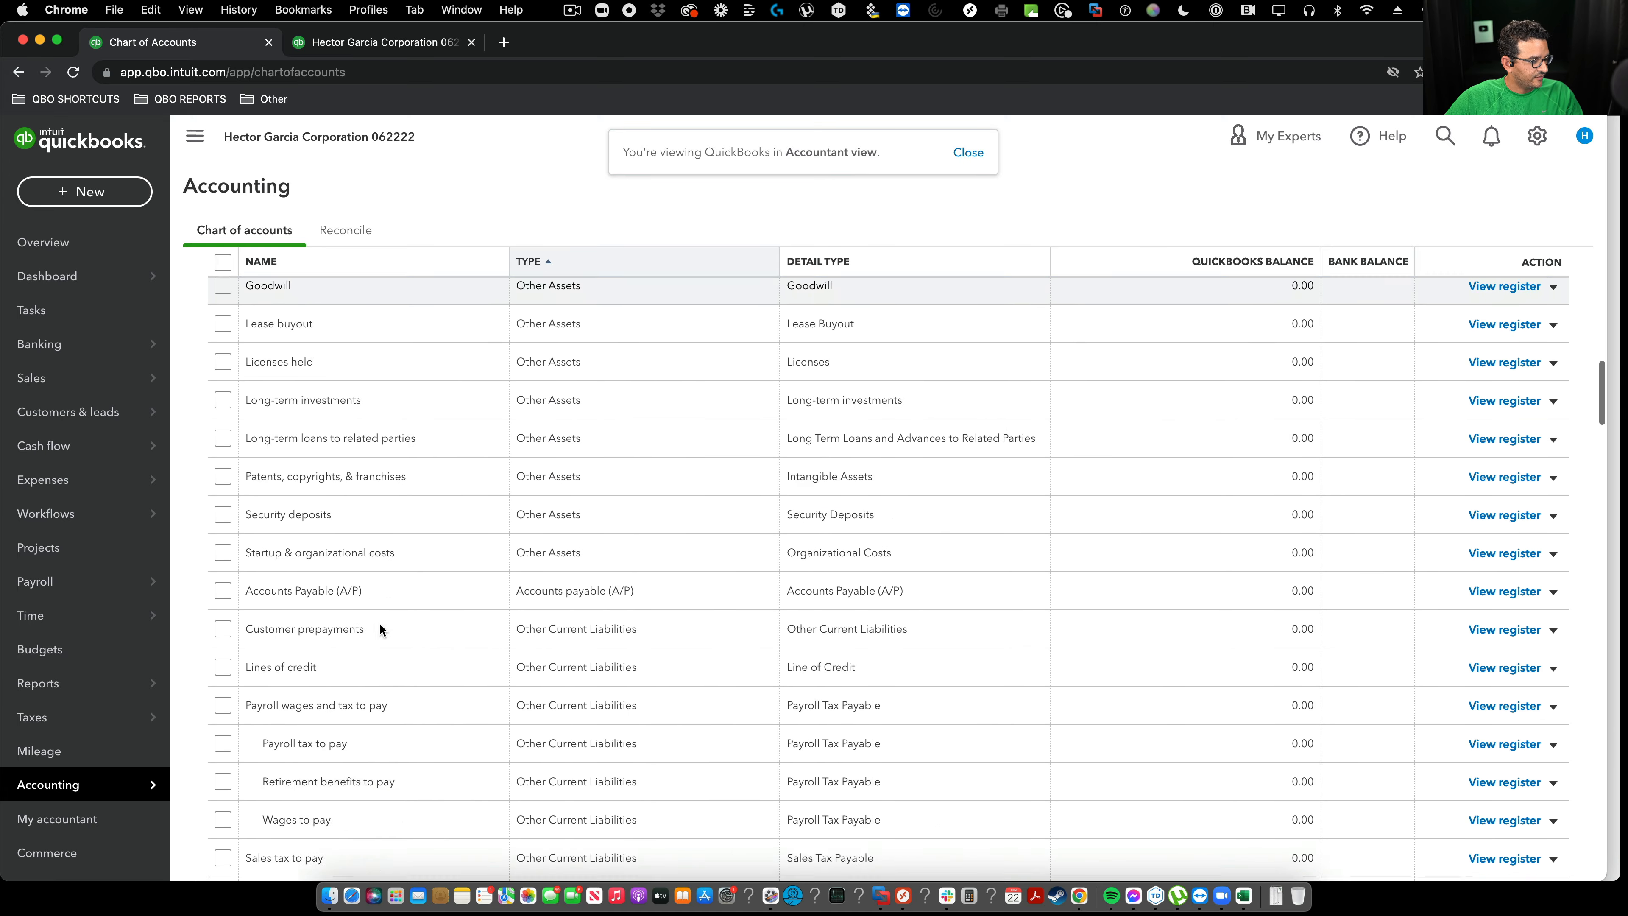
scroll(381, 625, down, 16)
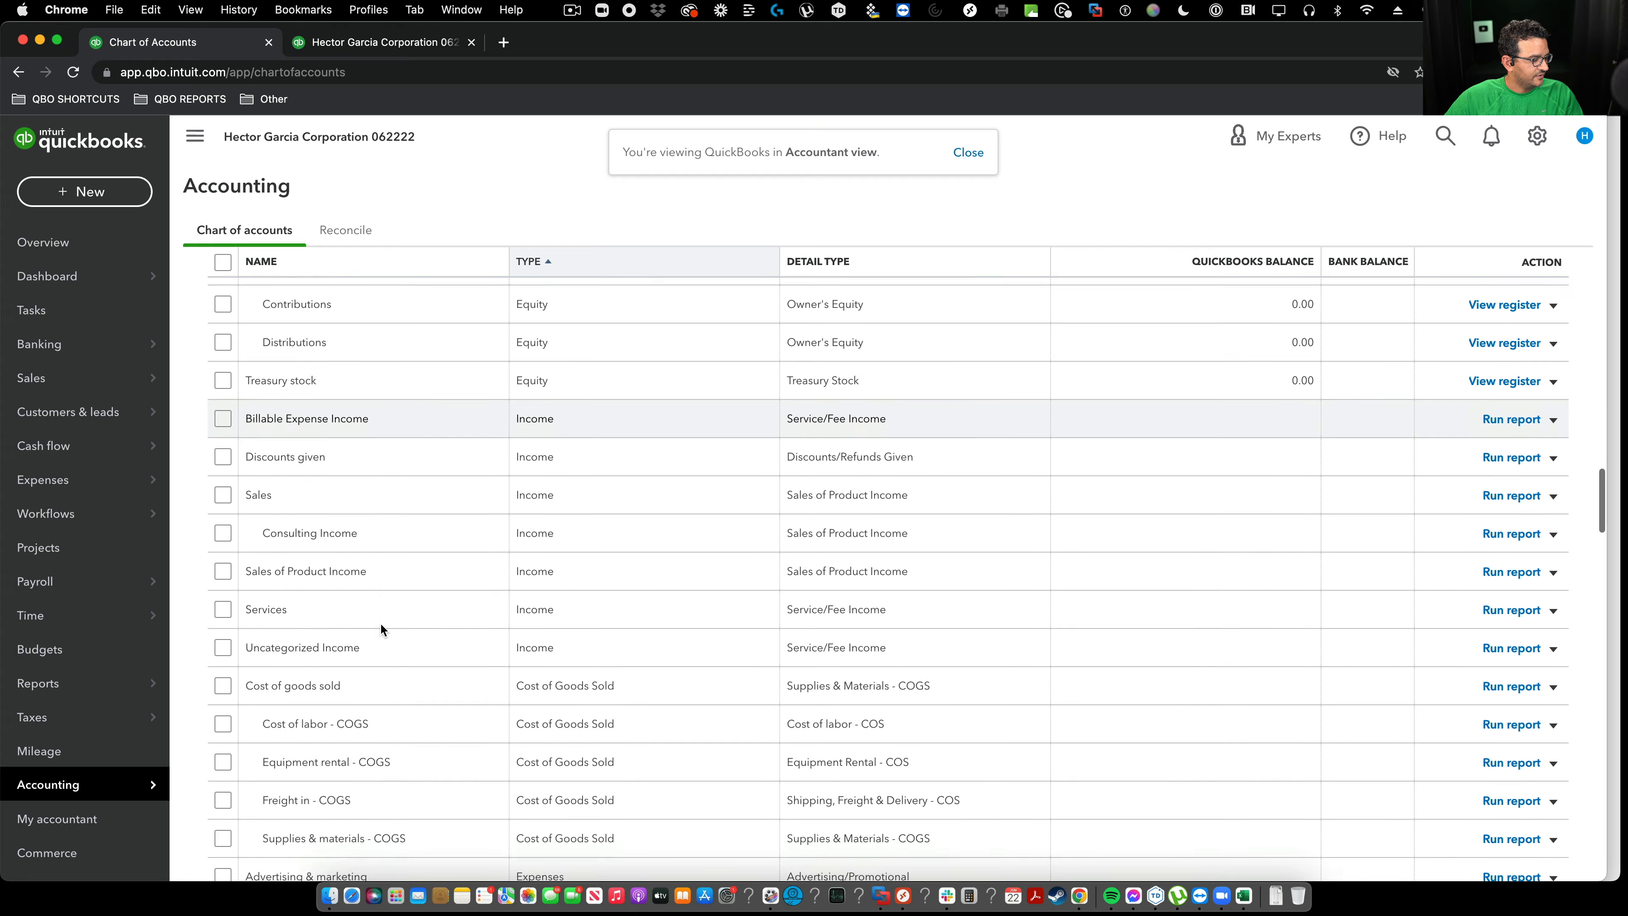
scroll(380, 622, down, 1)
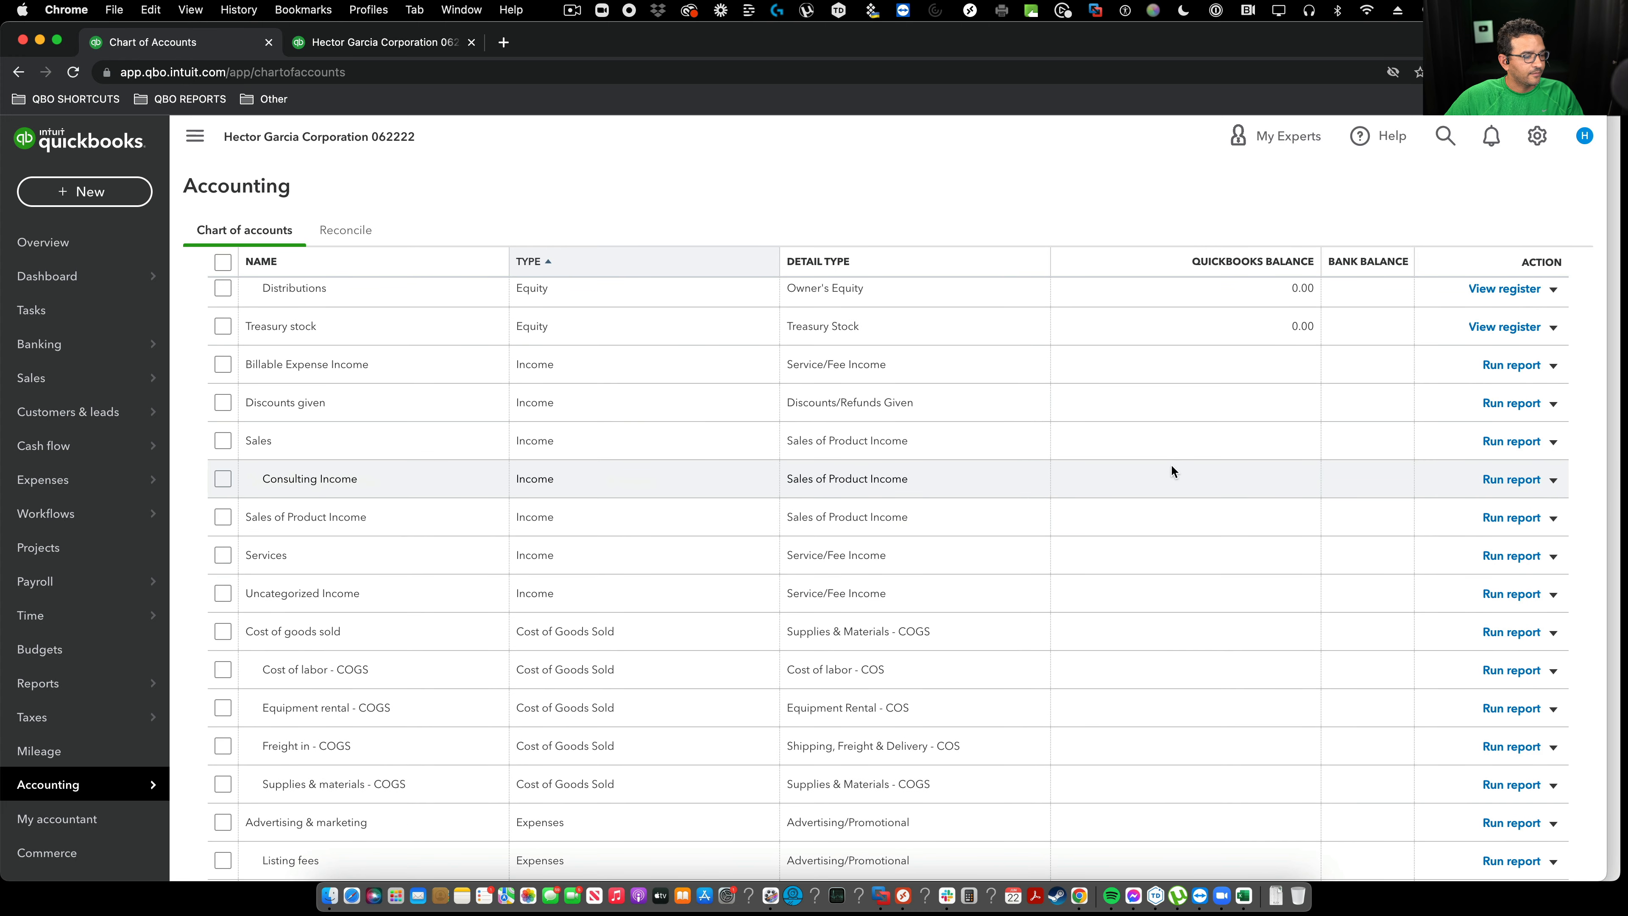
click(1553, 481)
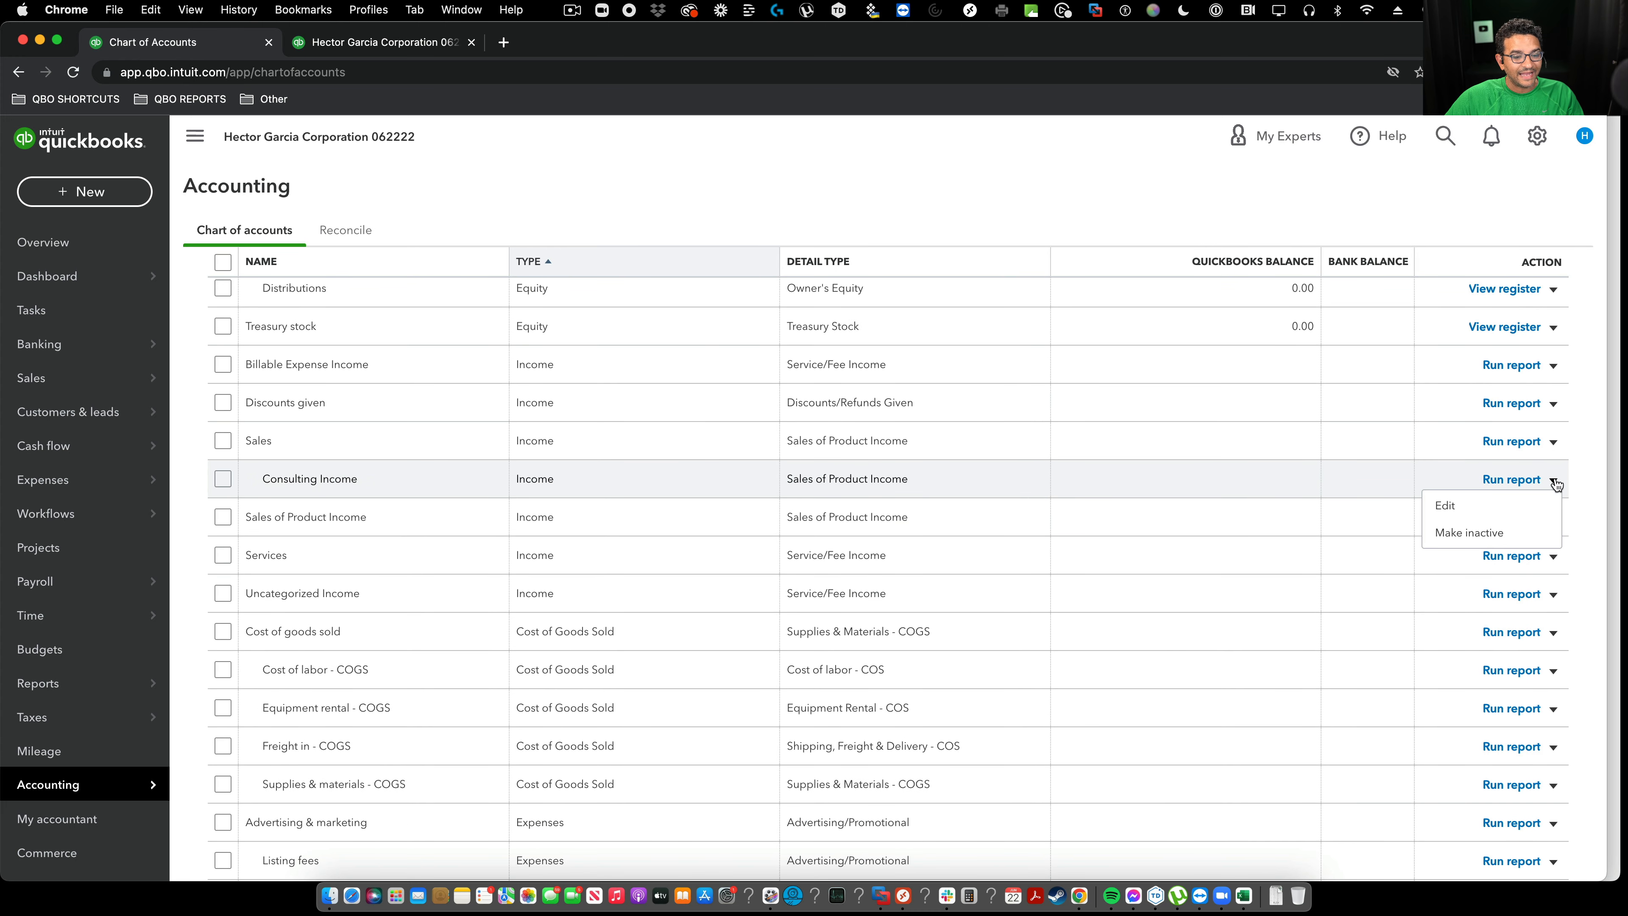
click(1449, 507)
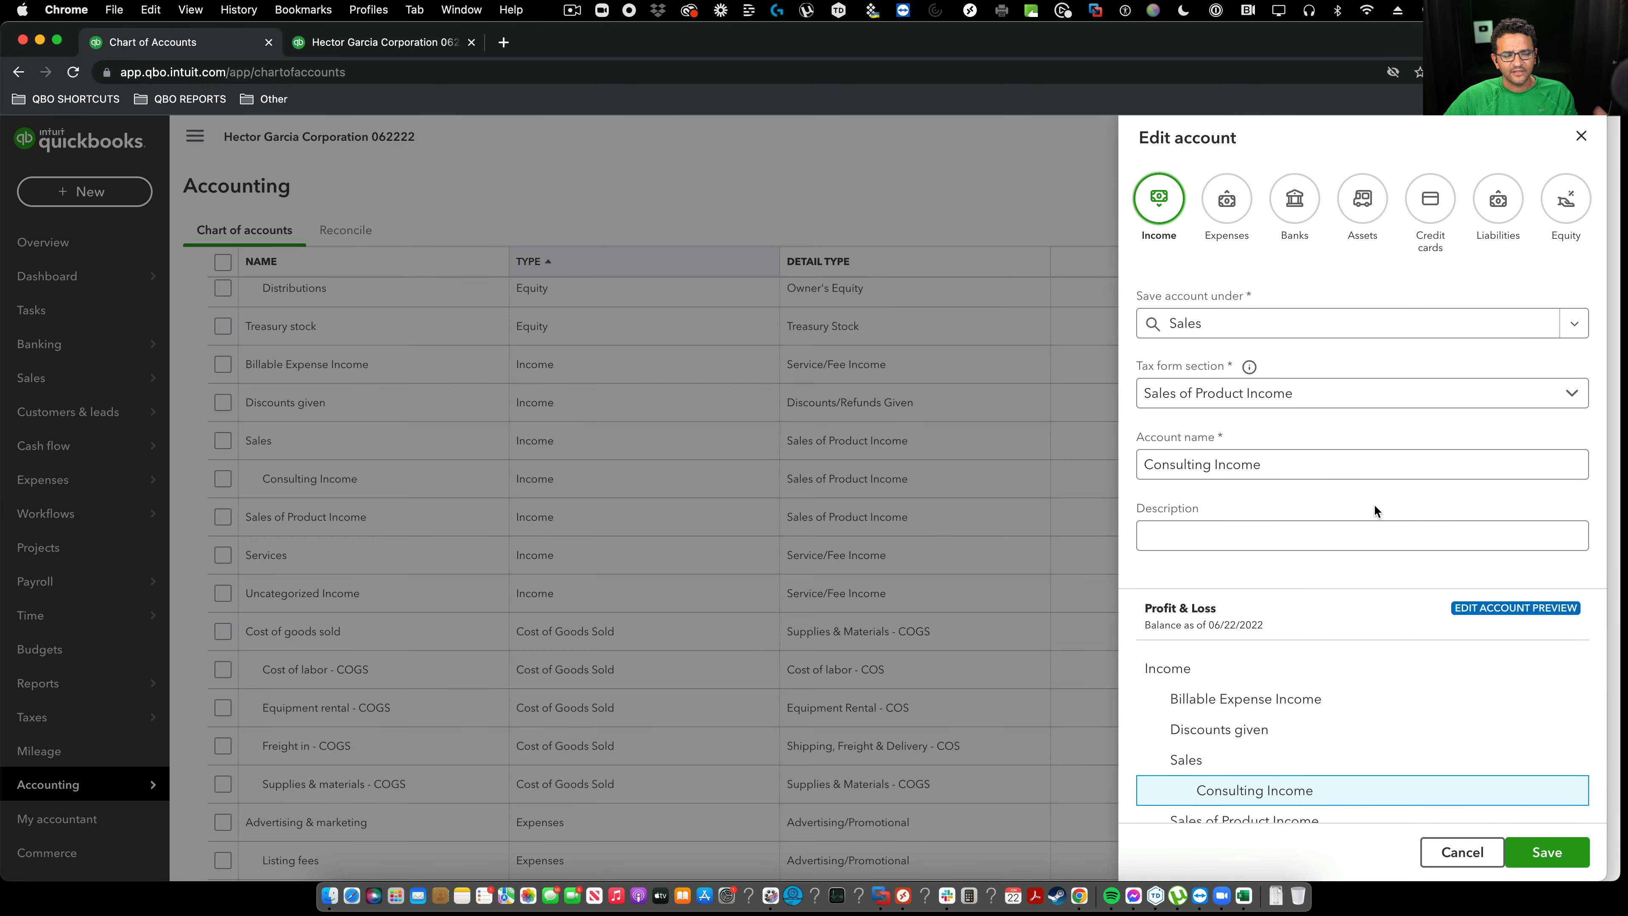
Move Consulting Income directly under Income with Service/Fee Income as its tax form section, and save the account
scroll(1575, 366, down, 1)
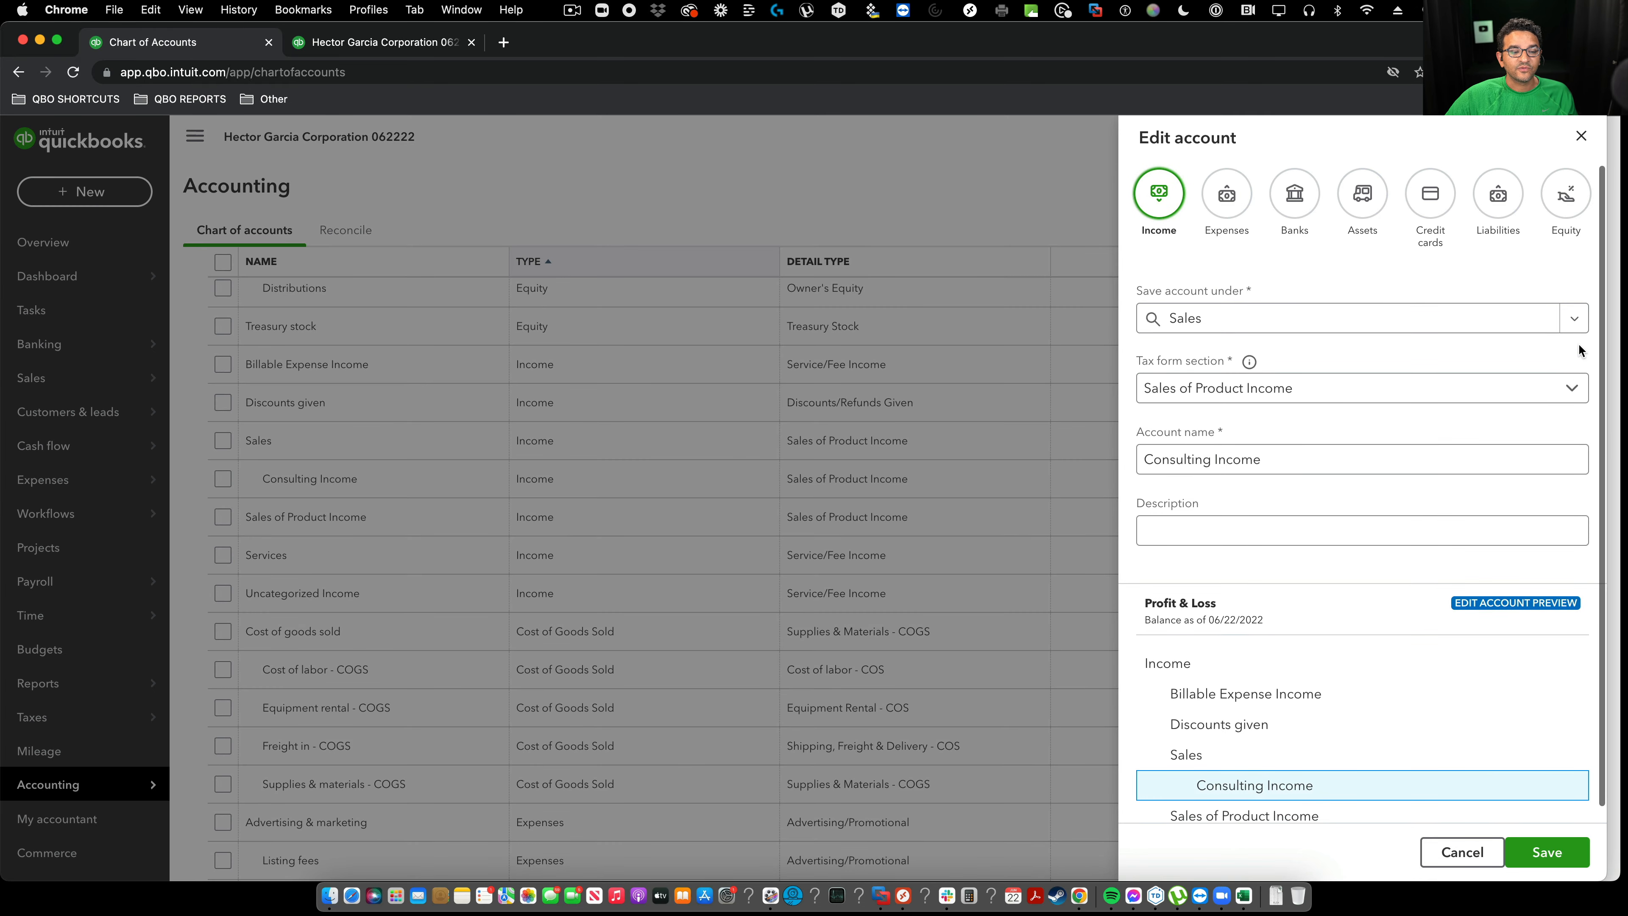
click(1578, 319)
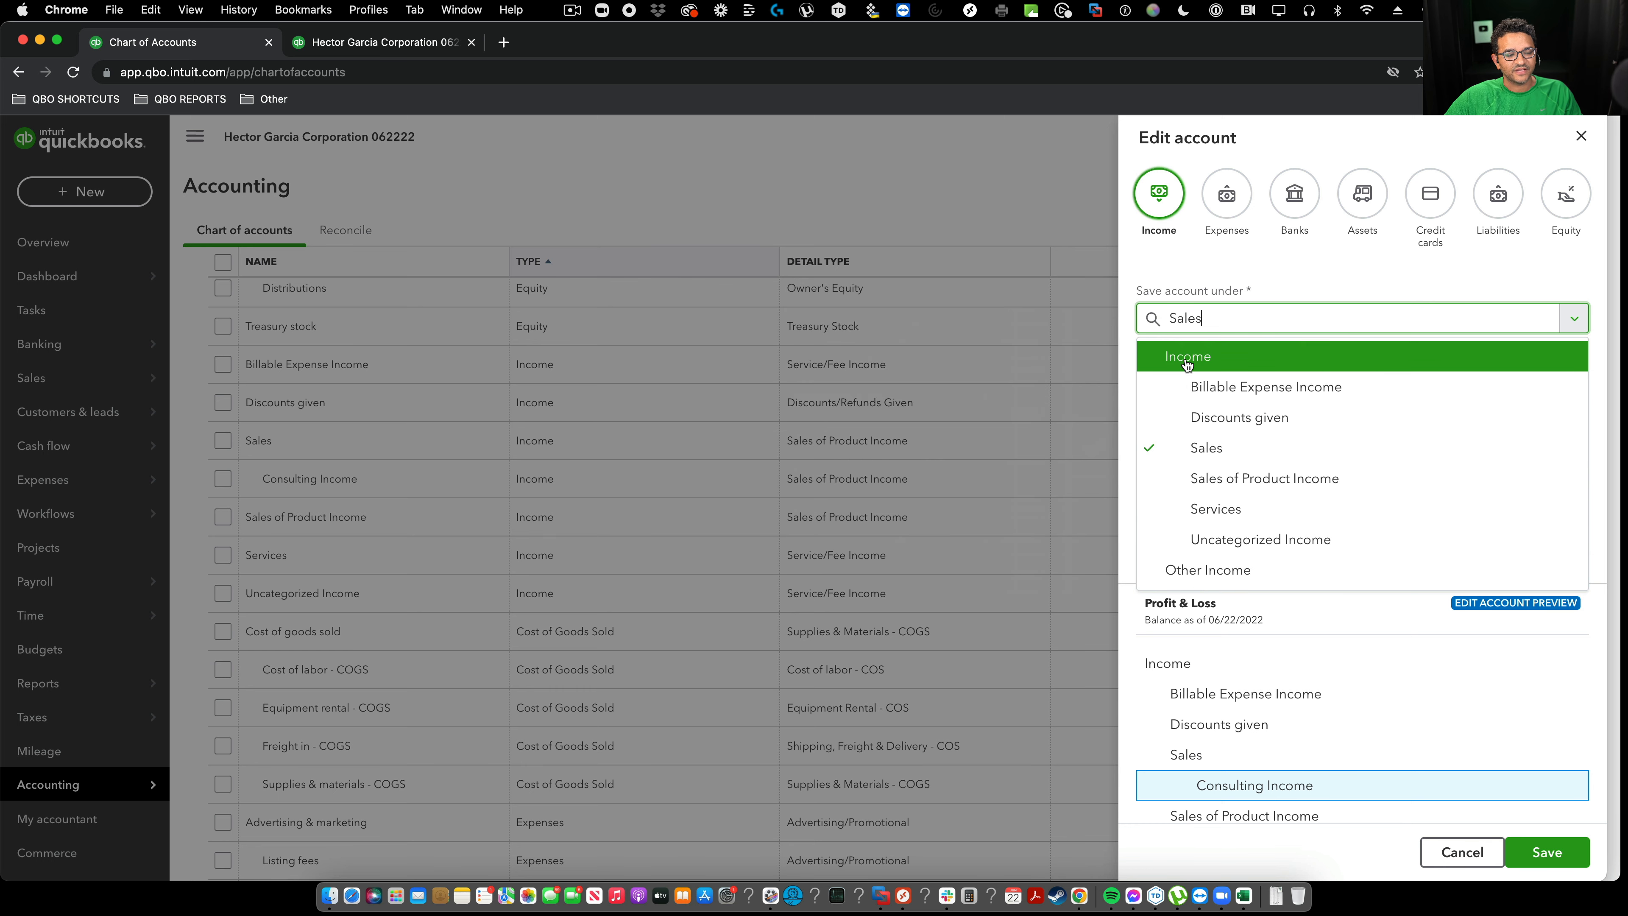
click(1225, 353)
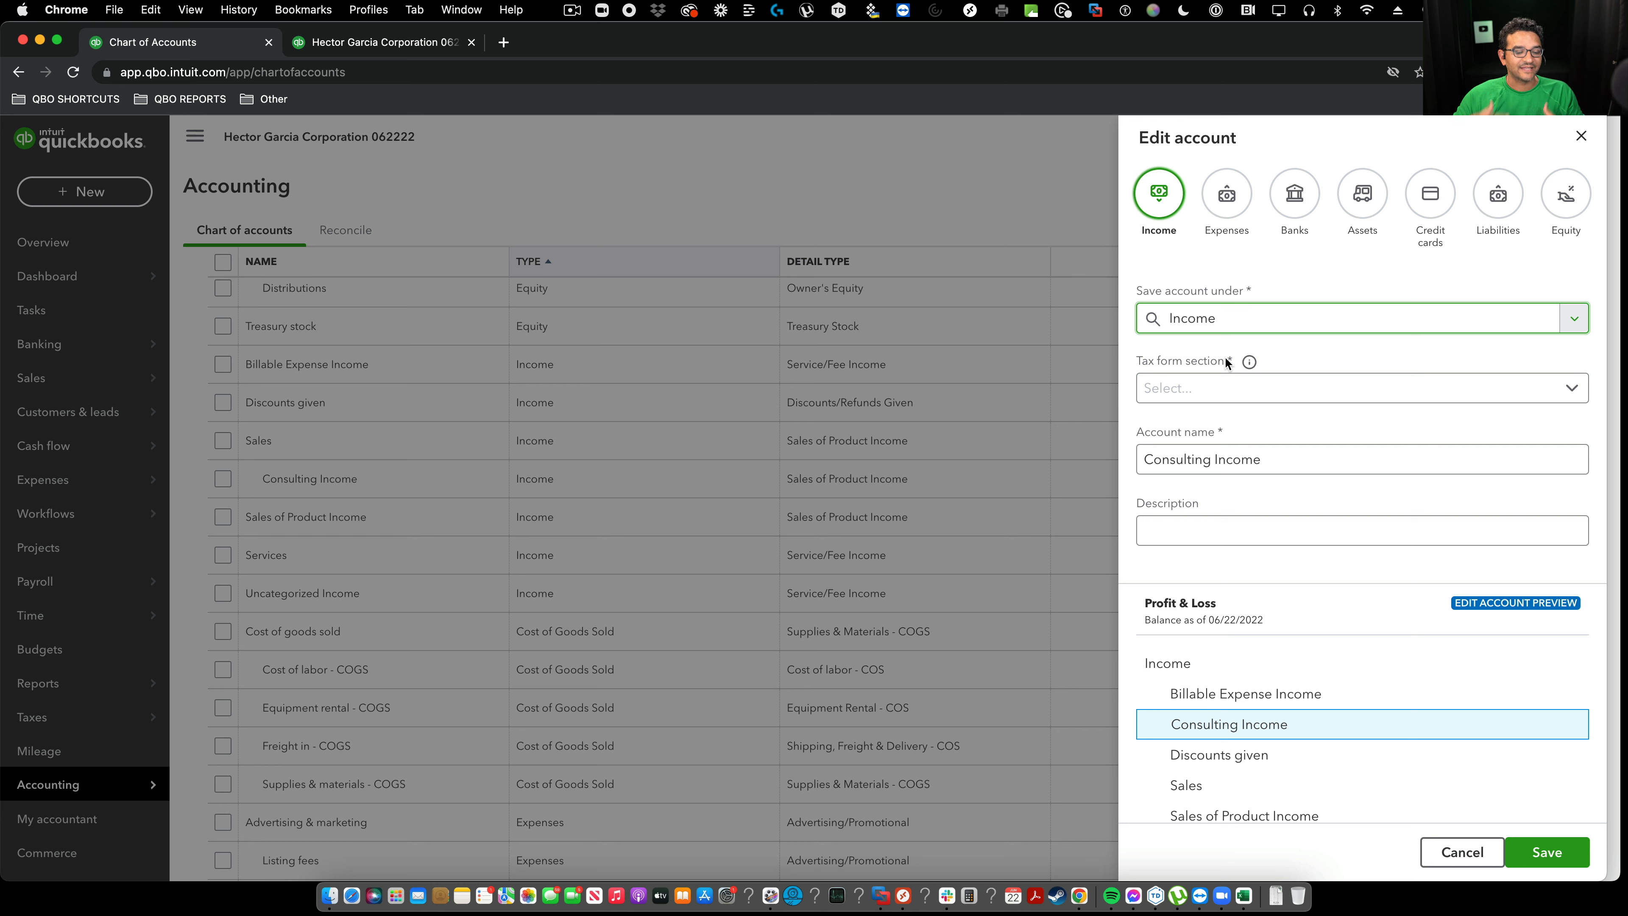
scroll(1274, 706, down, 2)
scroll(1275, 715, up, 2)
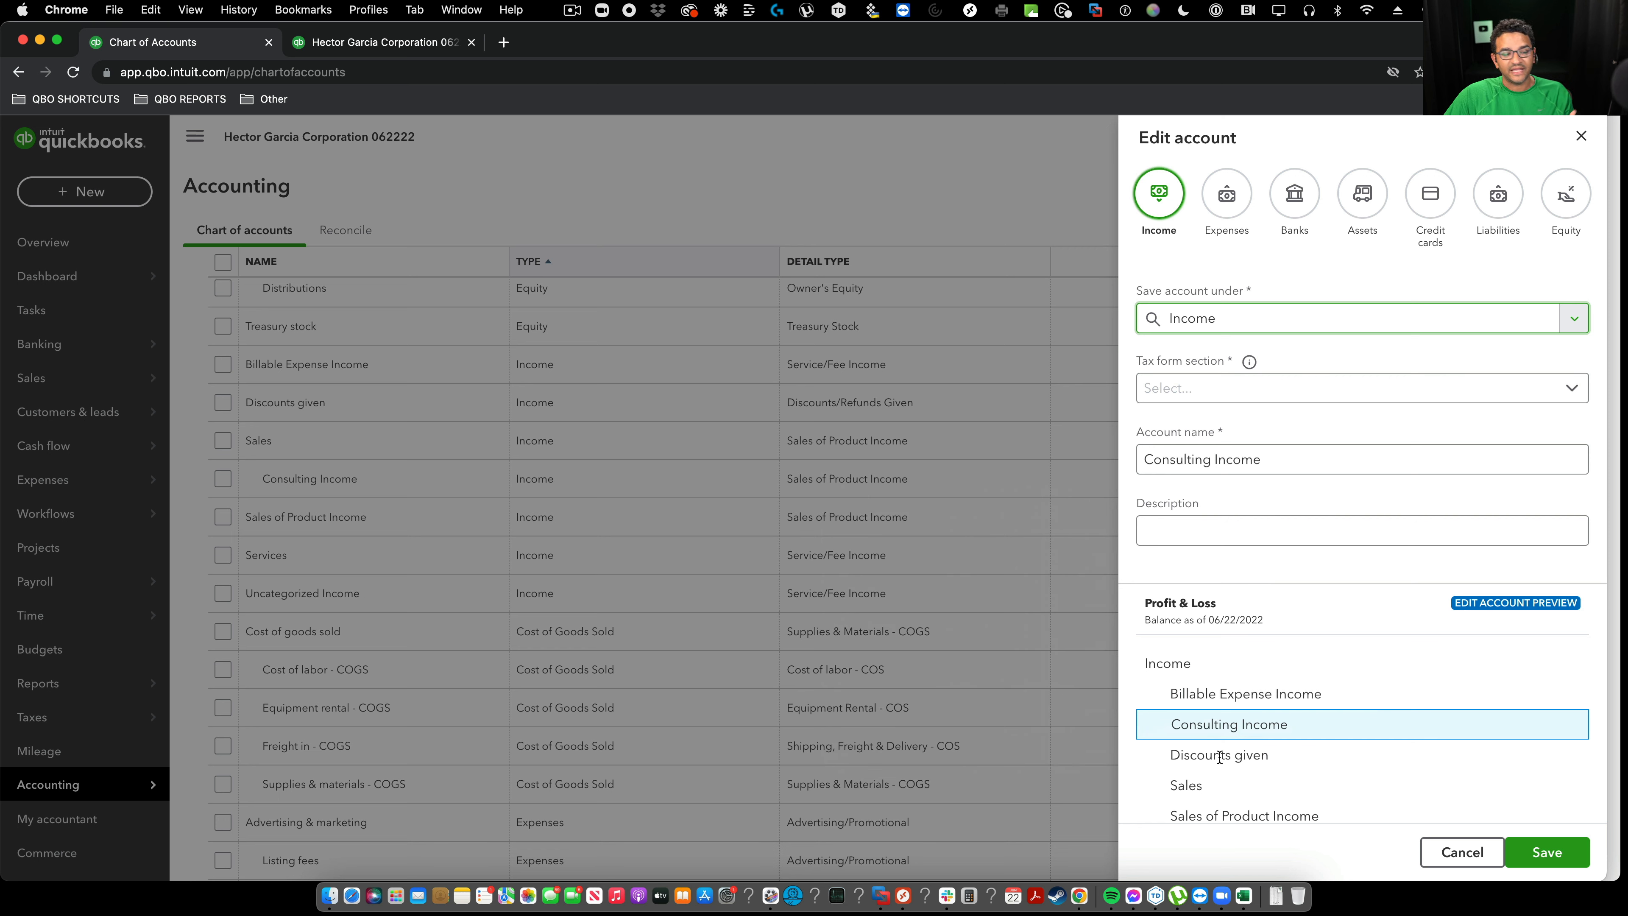
click(1216, 531)
click(1200, 389)
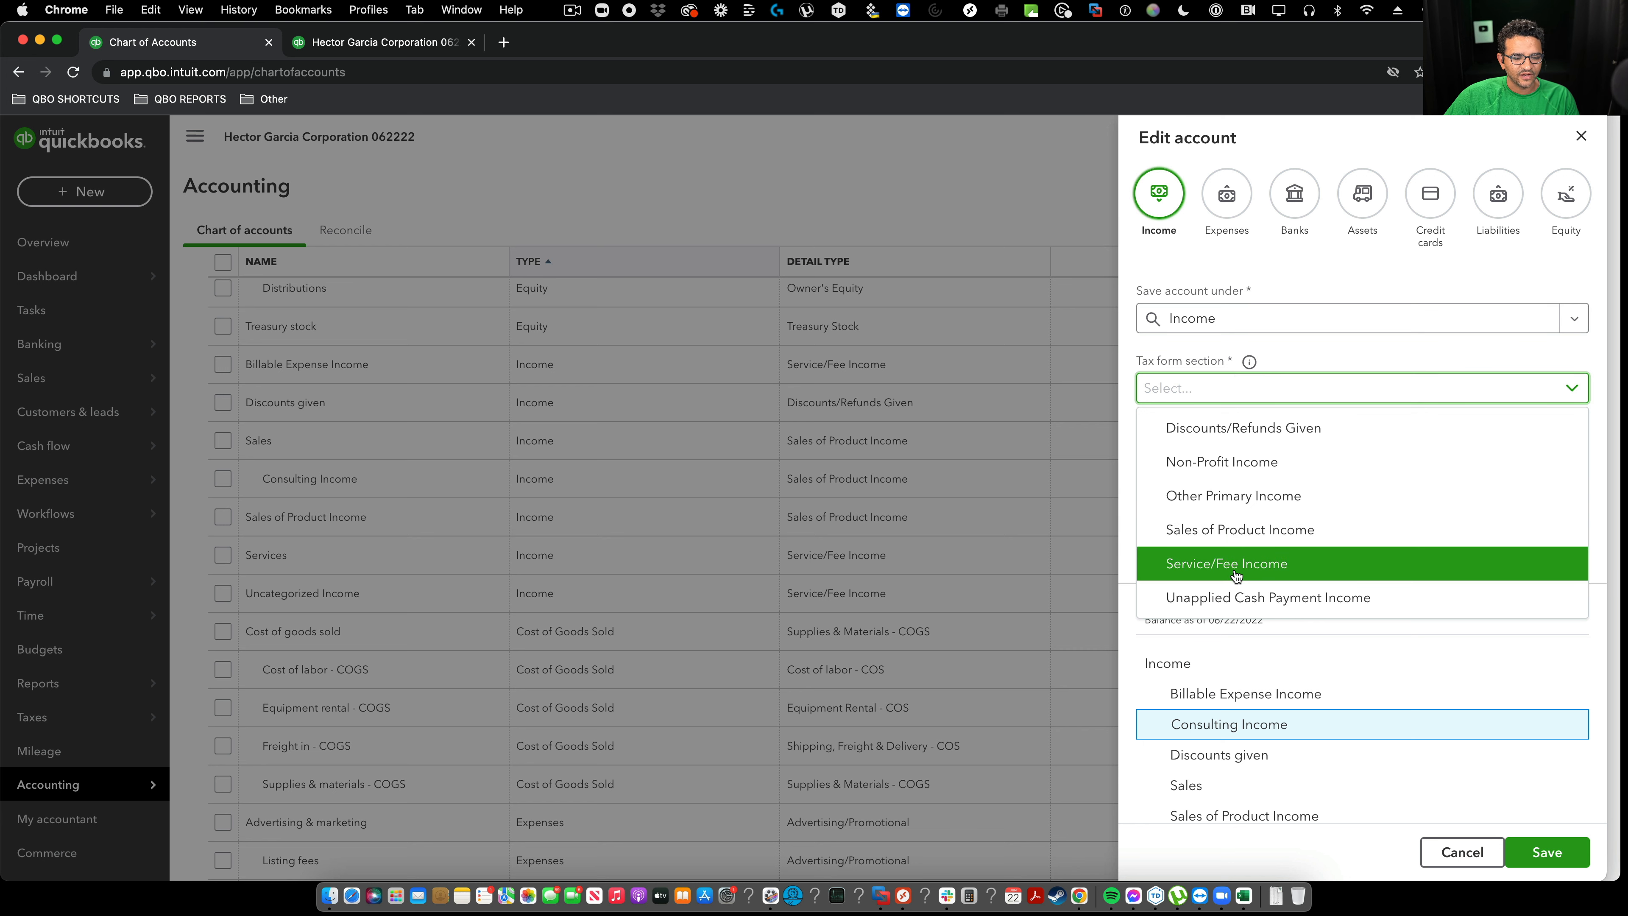
click(1205, 567)
click(1547, 852)
Add Consulting Income as line 51 of Journal Entry #1, then save and close the entry
click(384, 43)
scroll(801, 513, down, 20)
click(233, 511)
text(consulting)
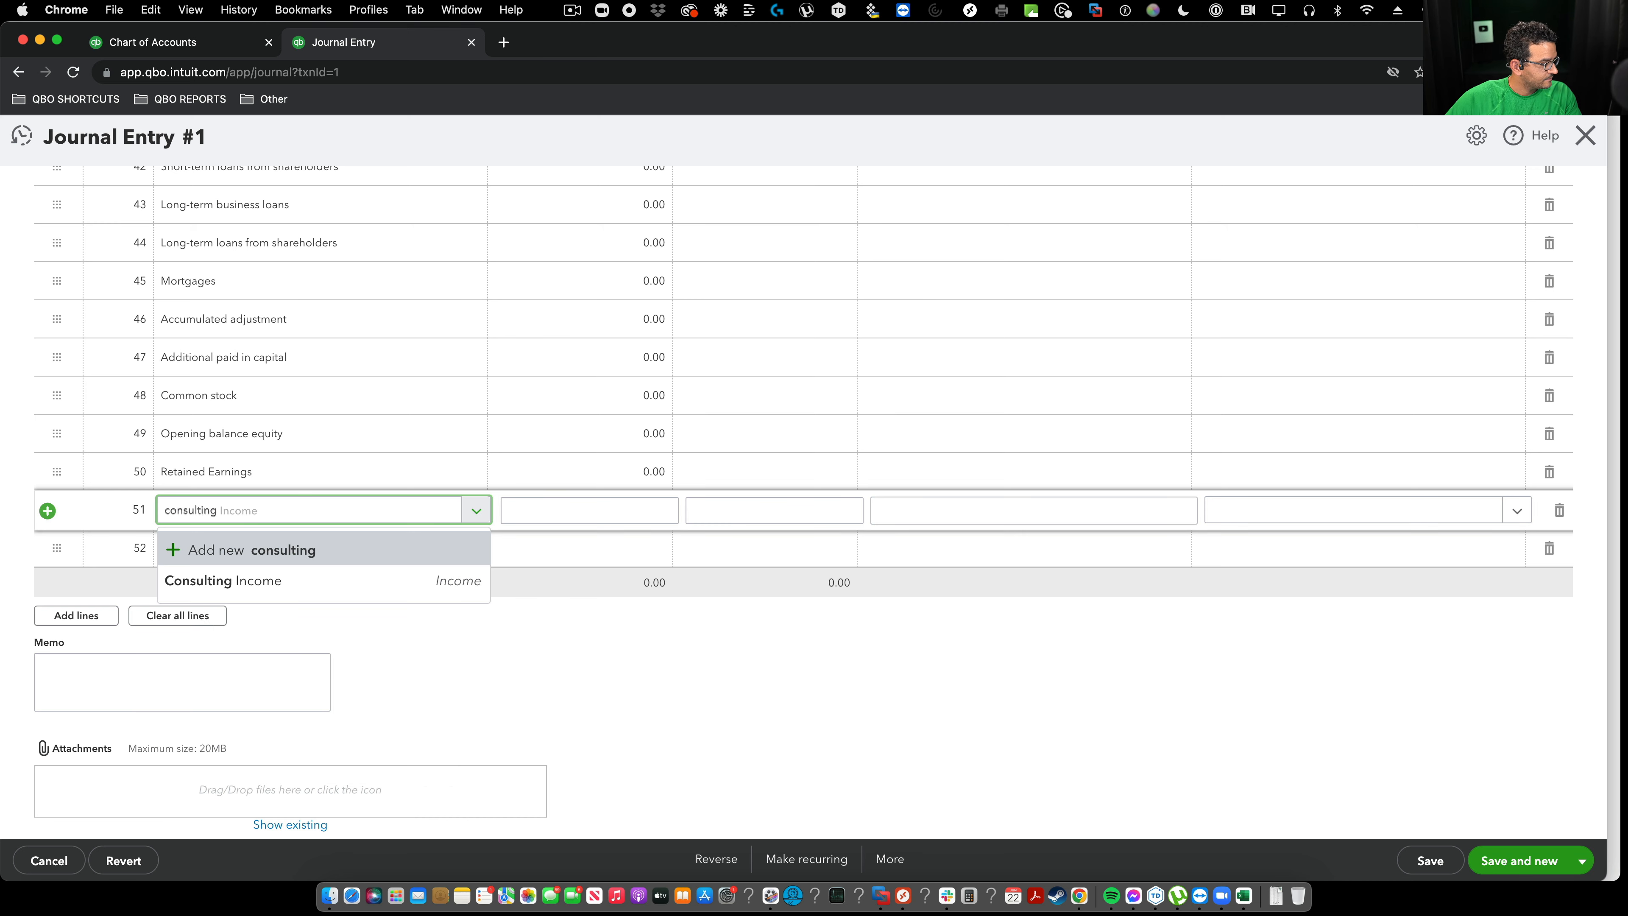
click(225, 585)
click(633, 510)
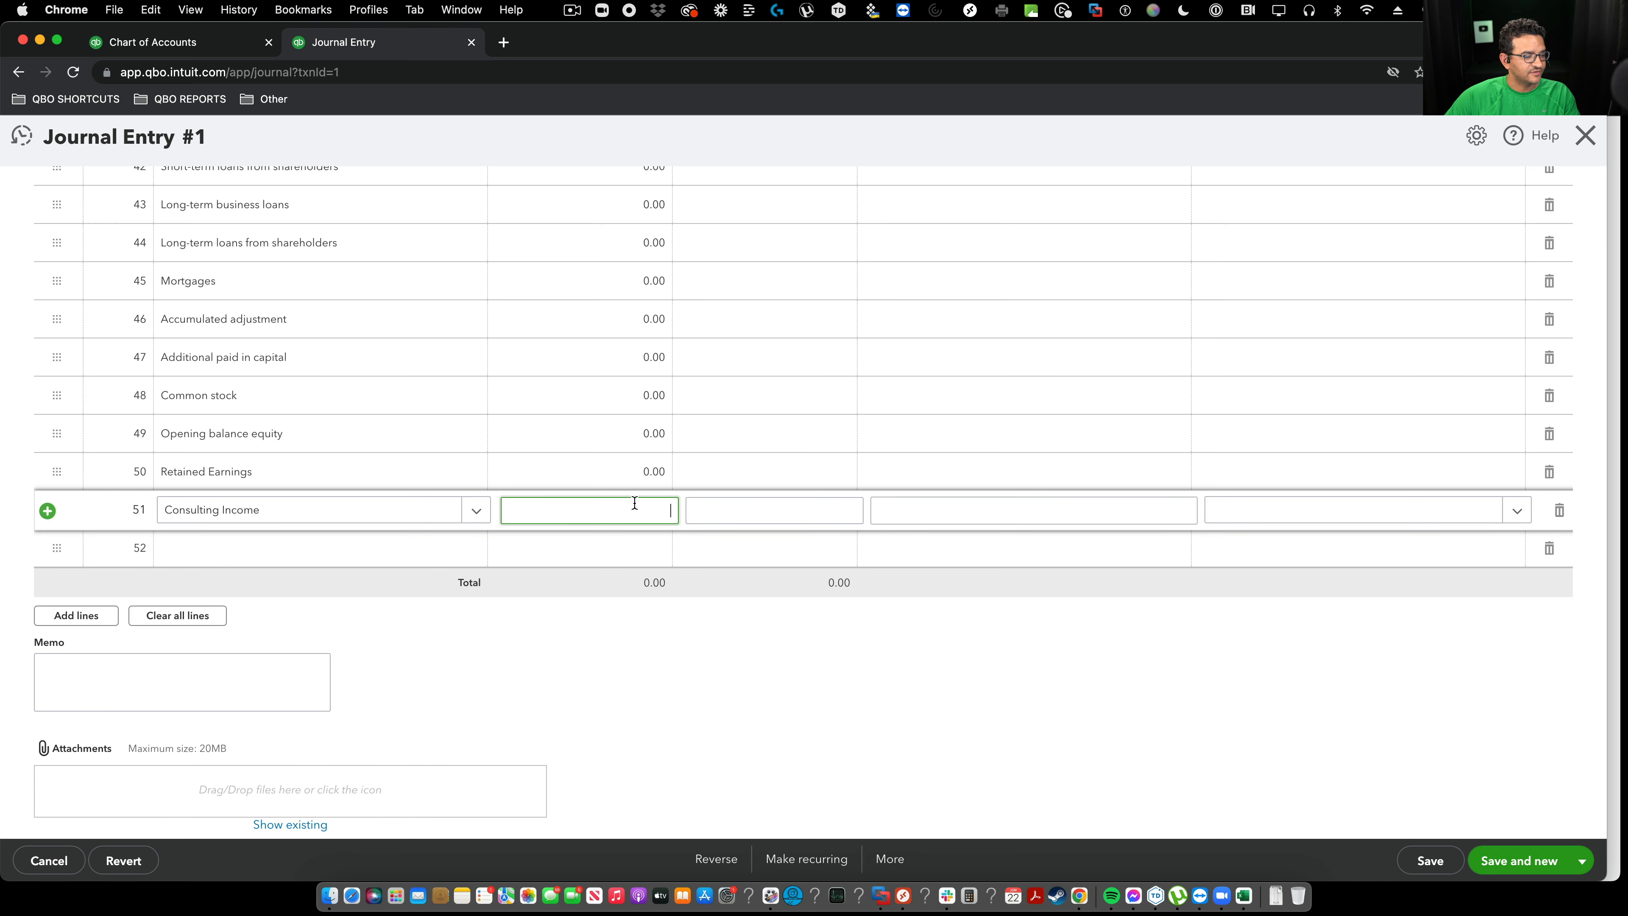
click(1430, 860)
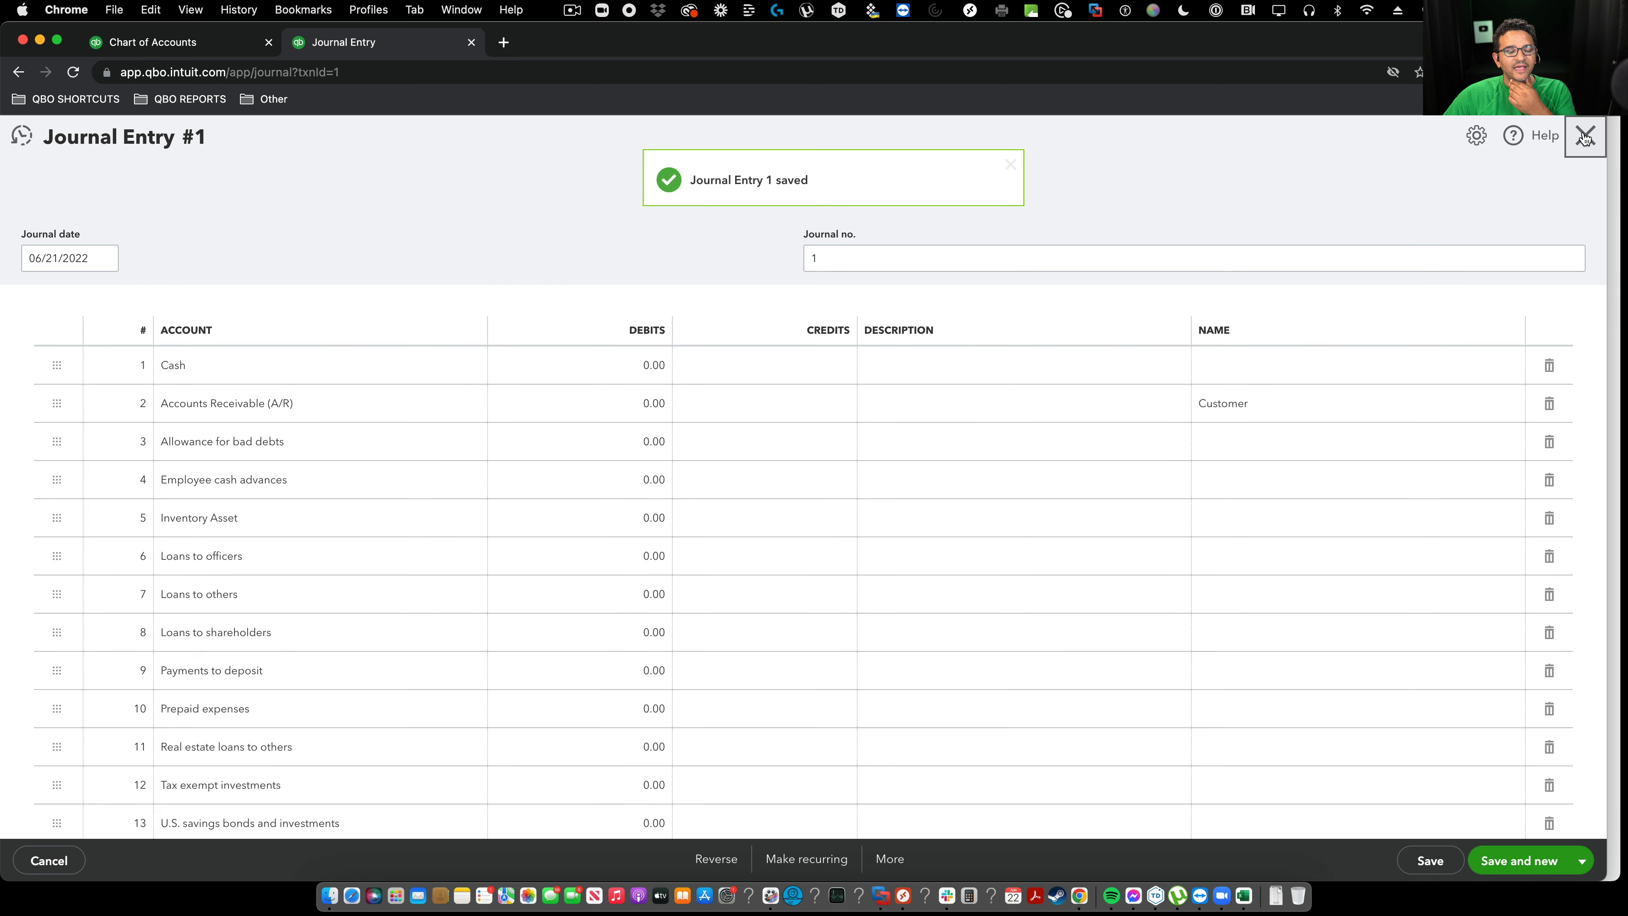
click(1585, 135)
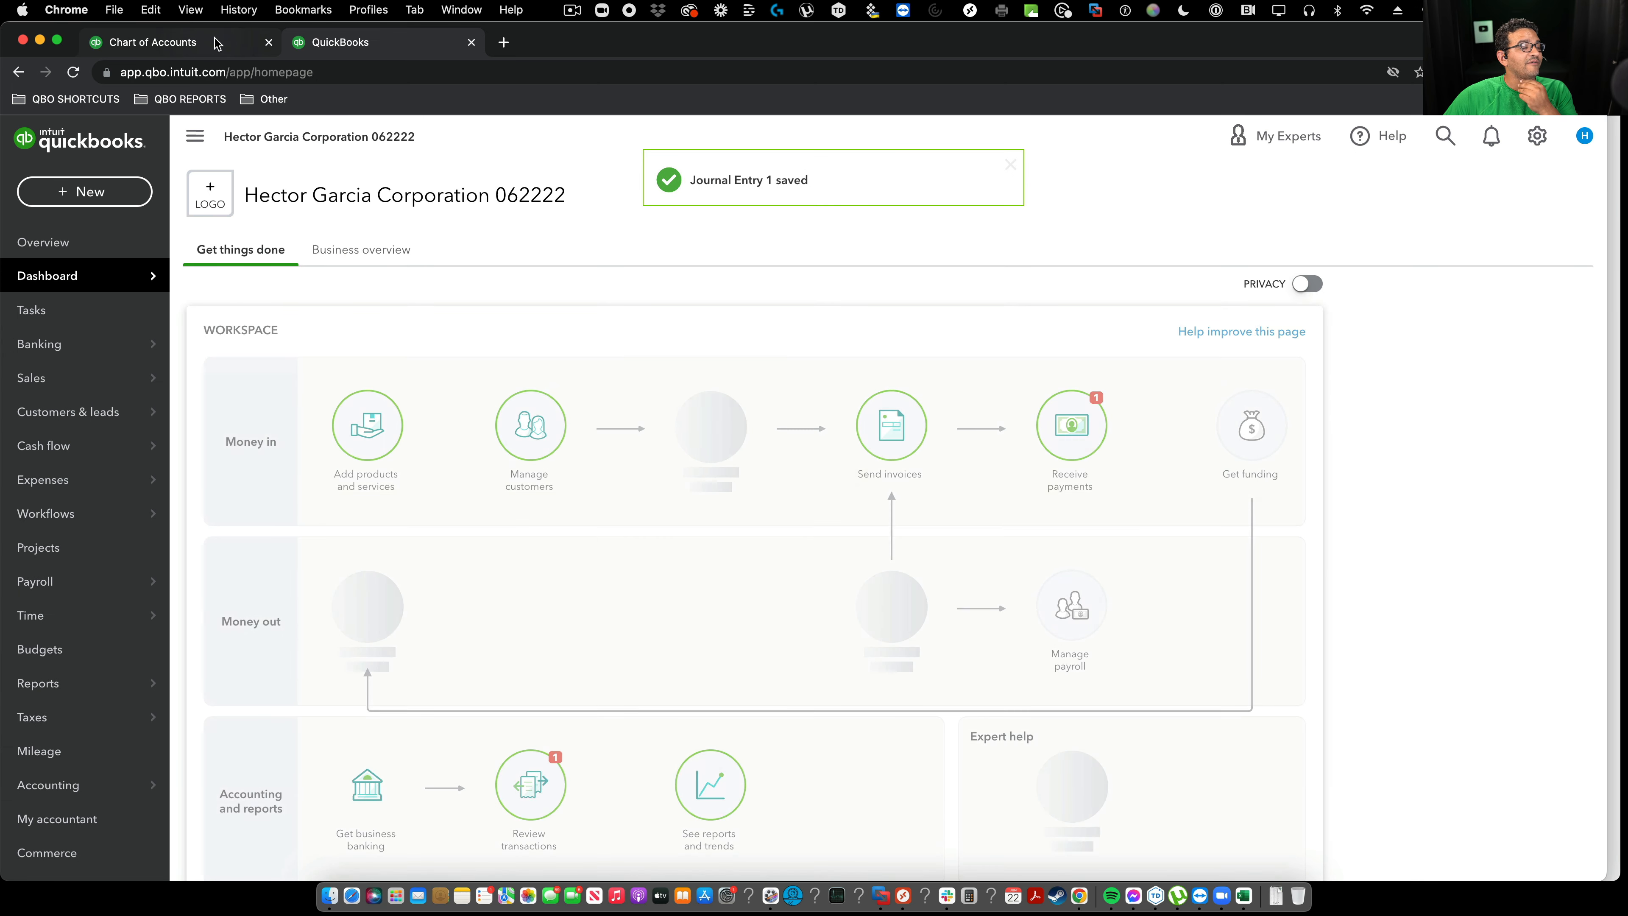
Run the Profit and Loss report from the standard reports to check the placement of Consulting Income
mouse_move(53, 596)
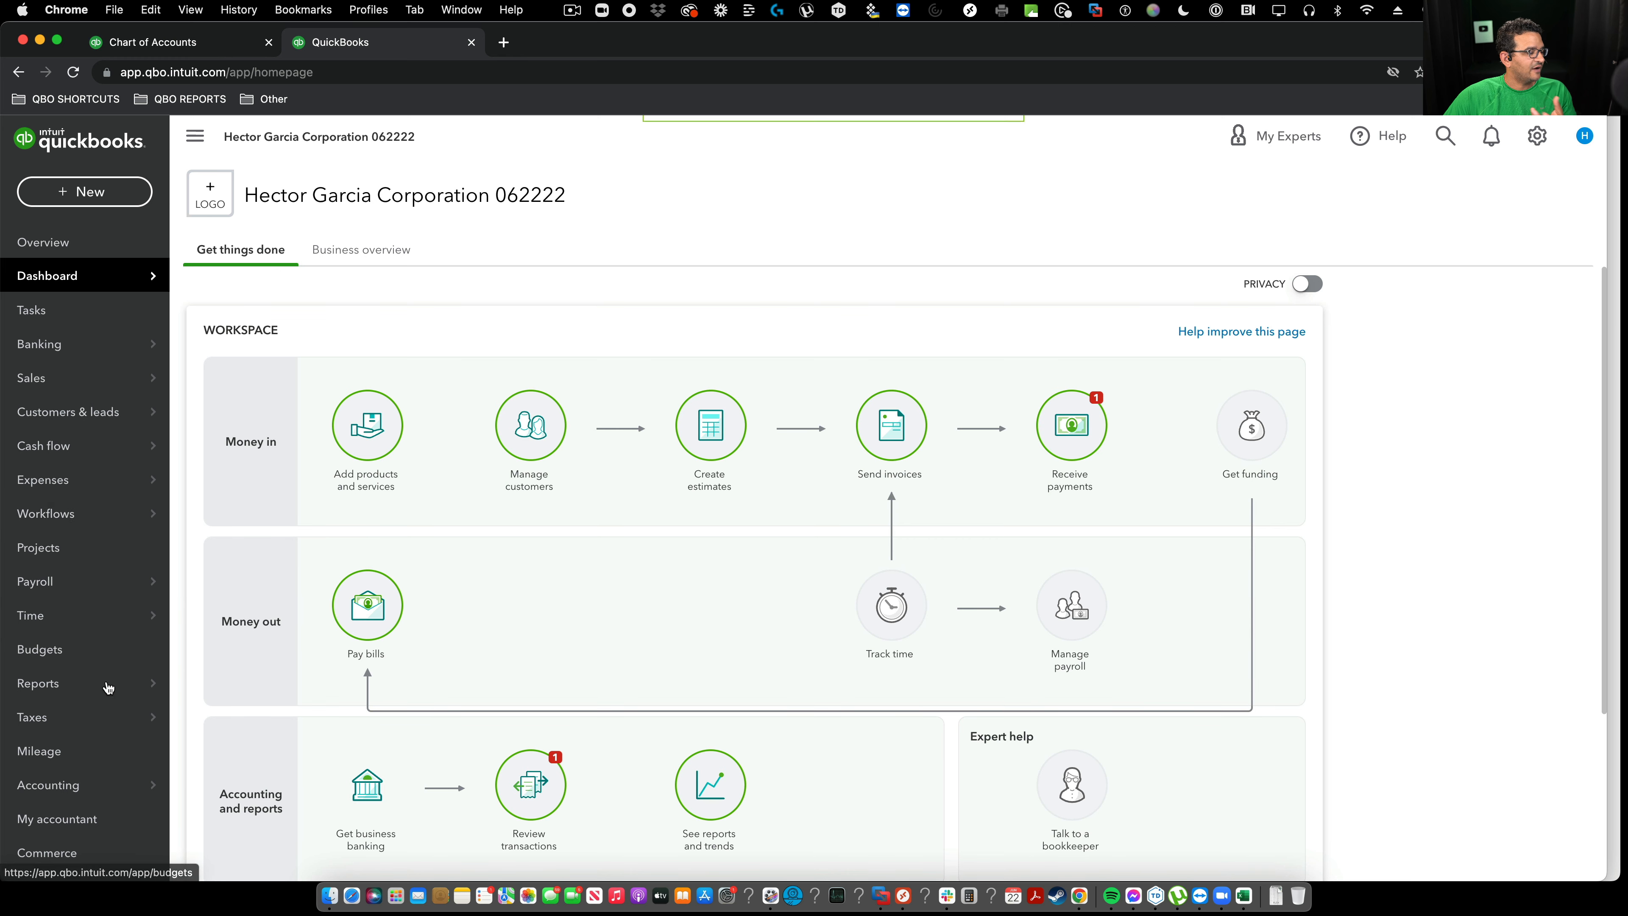
mouse_move(89, 684)
click(220, 681)
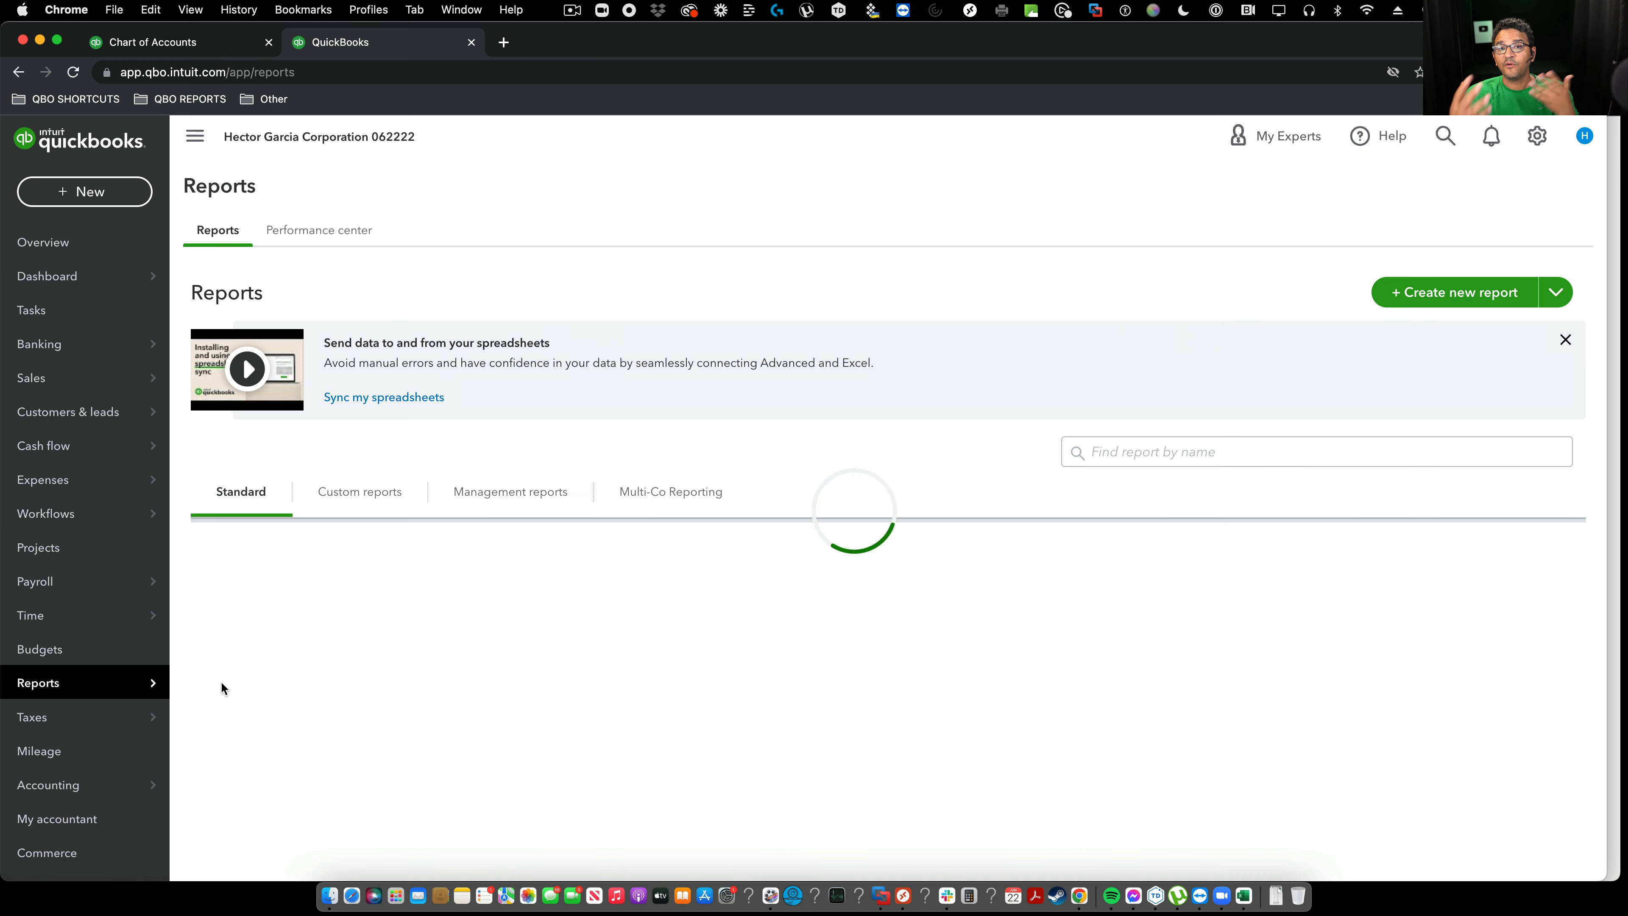
scroll(325, 693, down, 6)
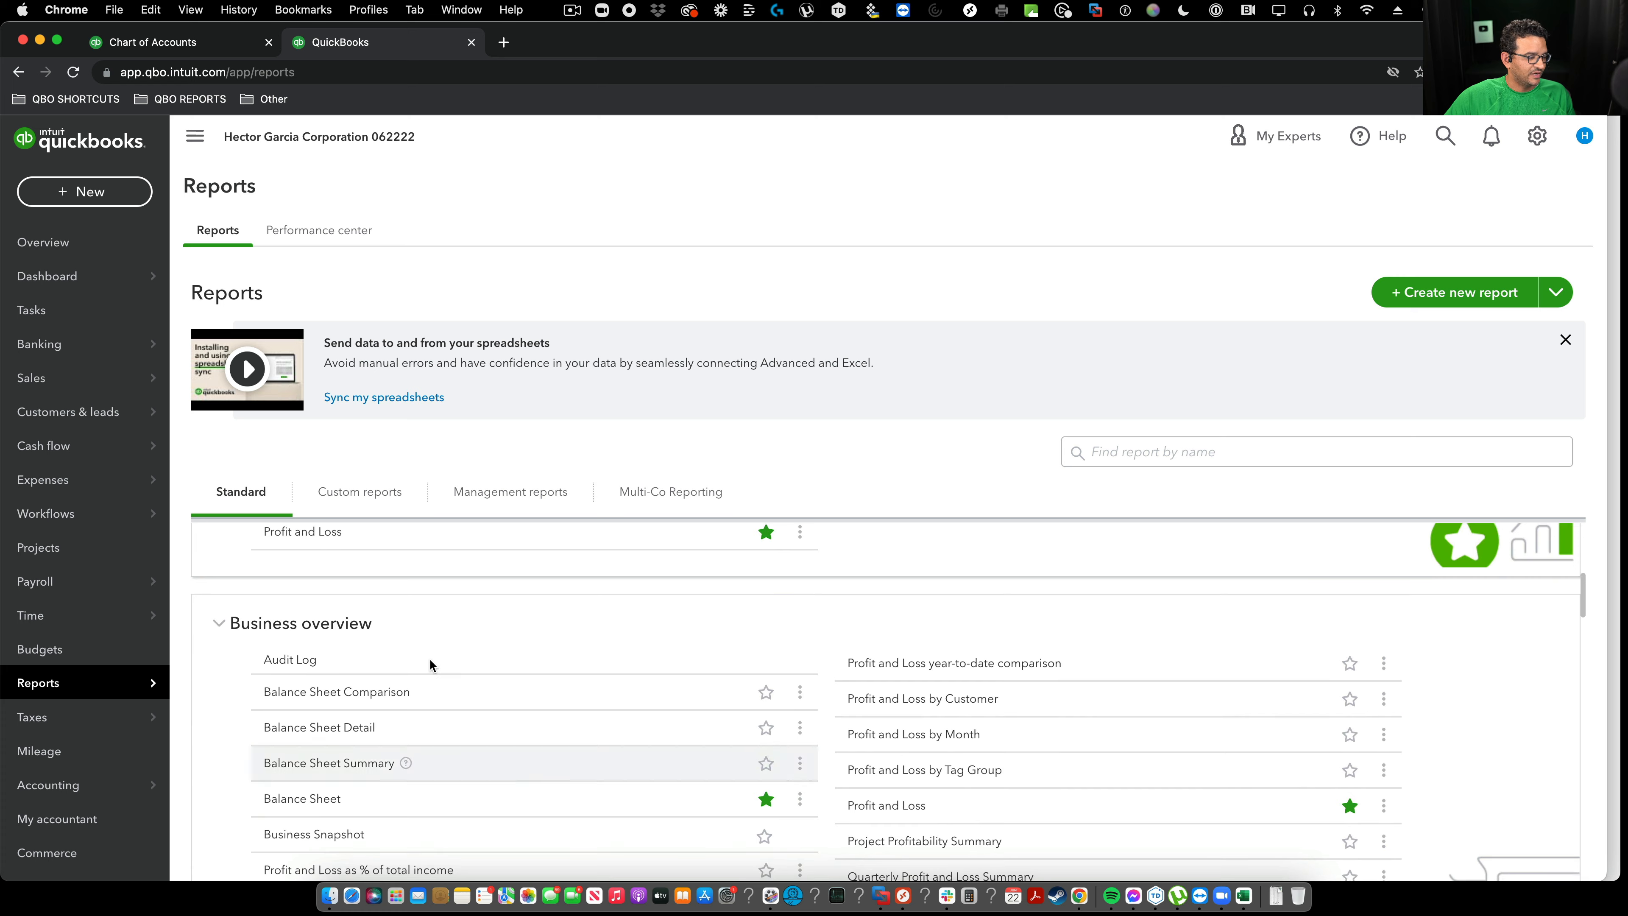
scroll(429, 658, up, 2)
click(291, 612)
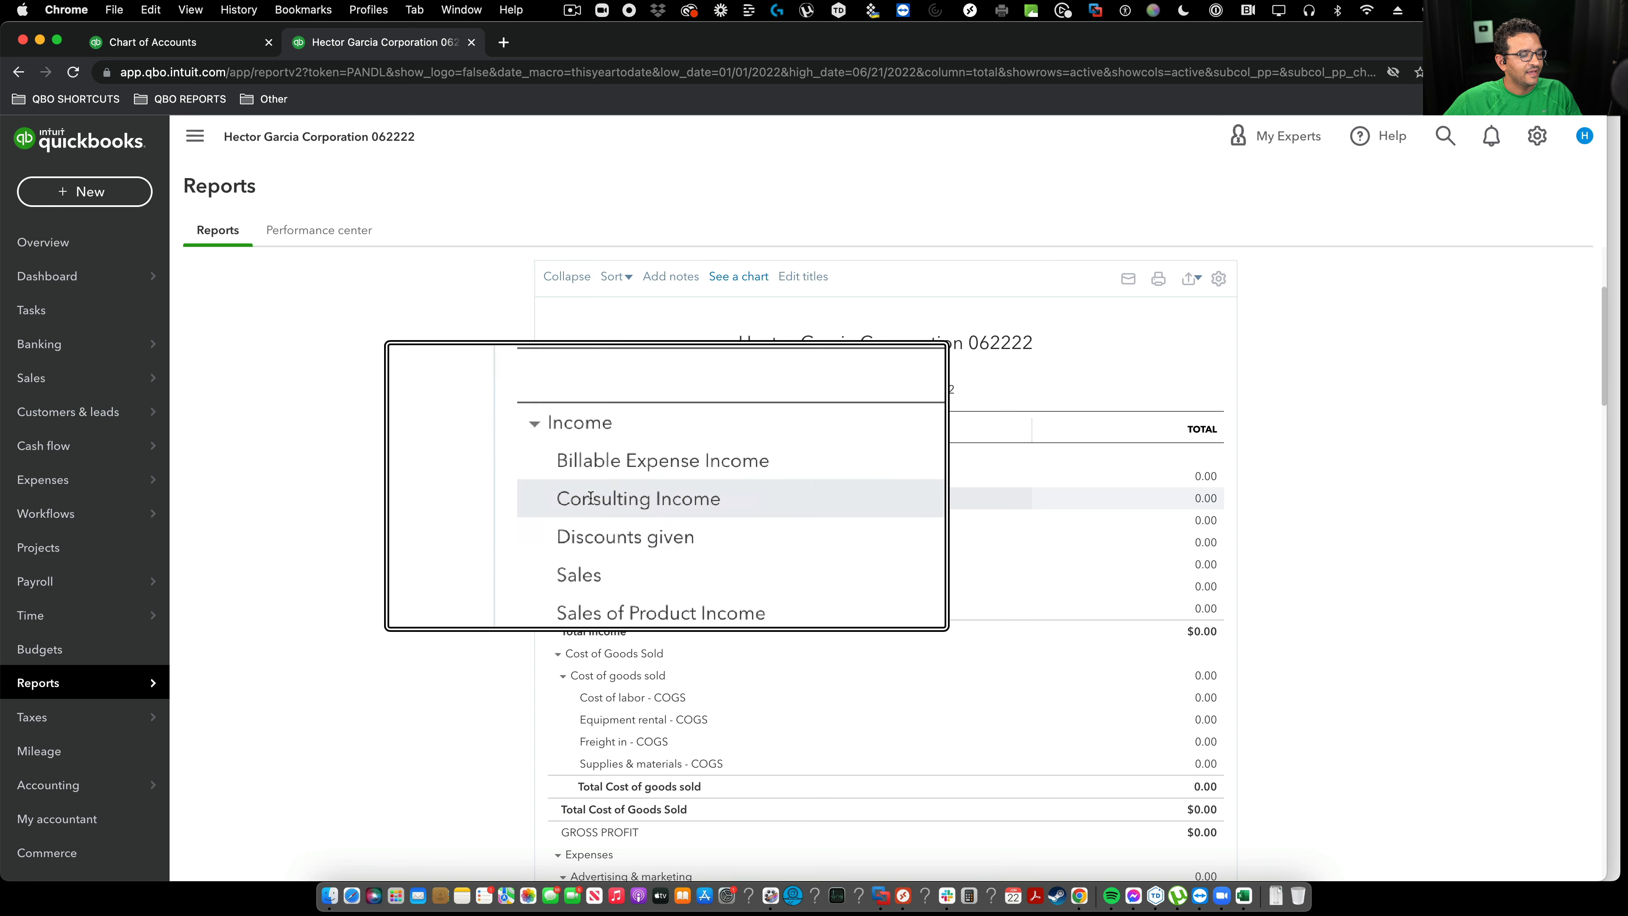
Return to the Chart of Accounts and open the Loans to shareholders account for editing
click(154, 42)
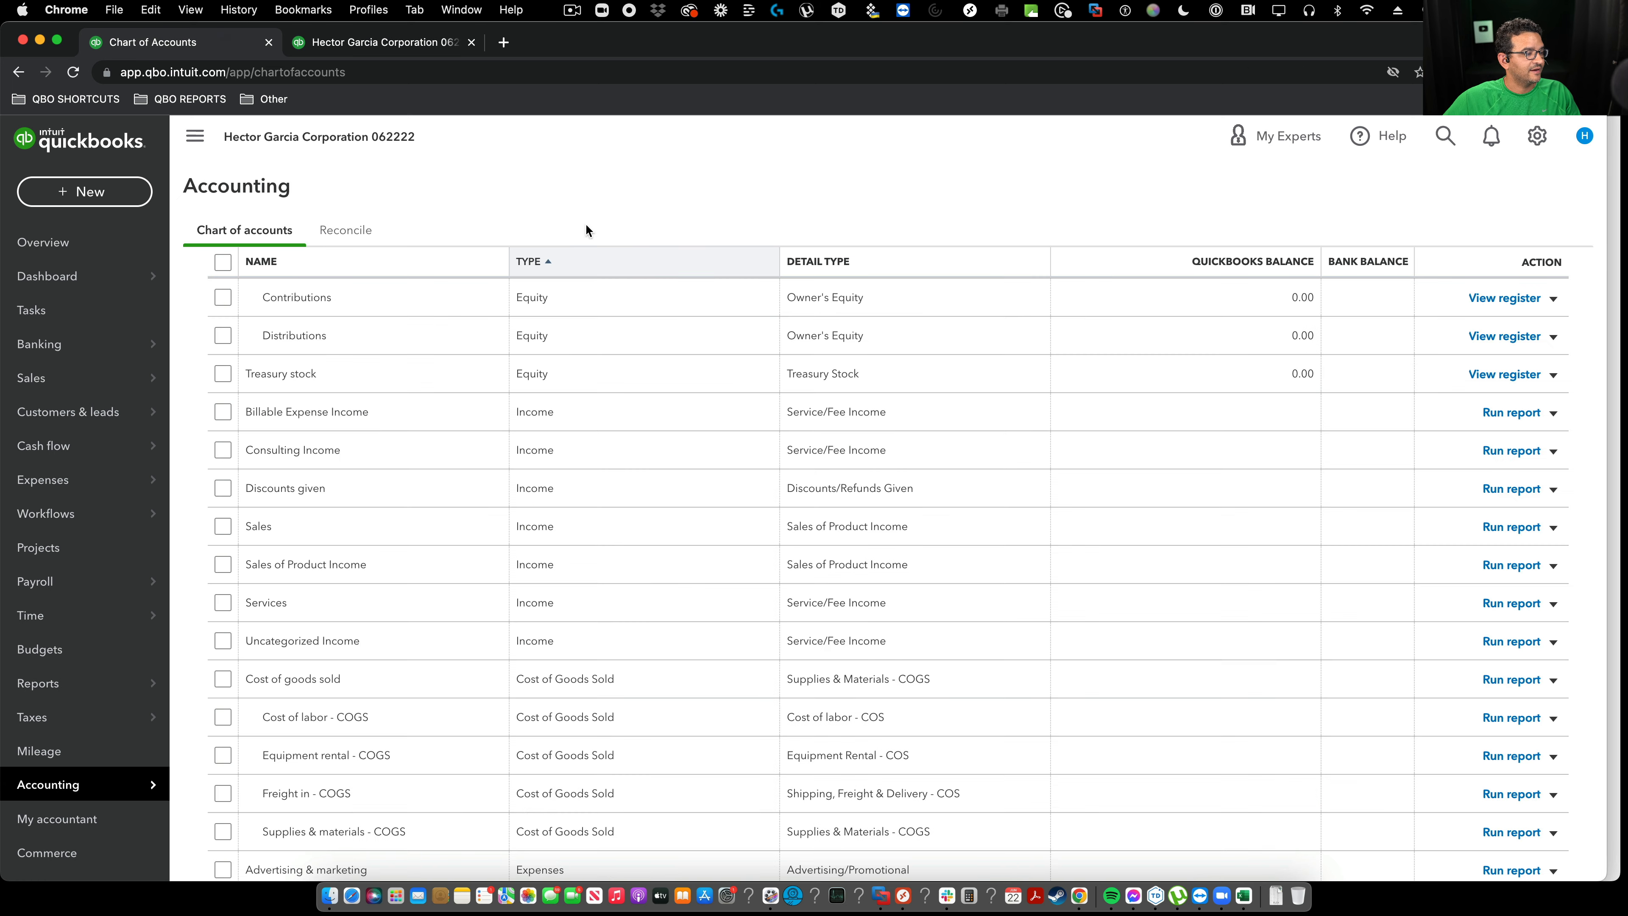
scroll(691, 478, up, 15)
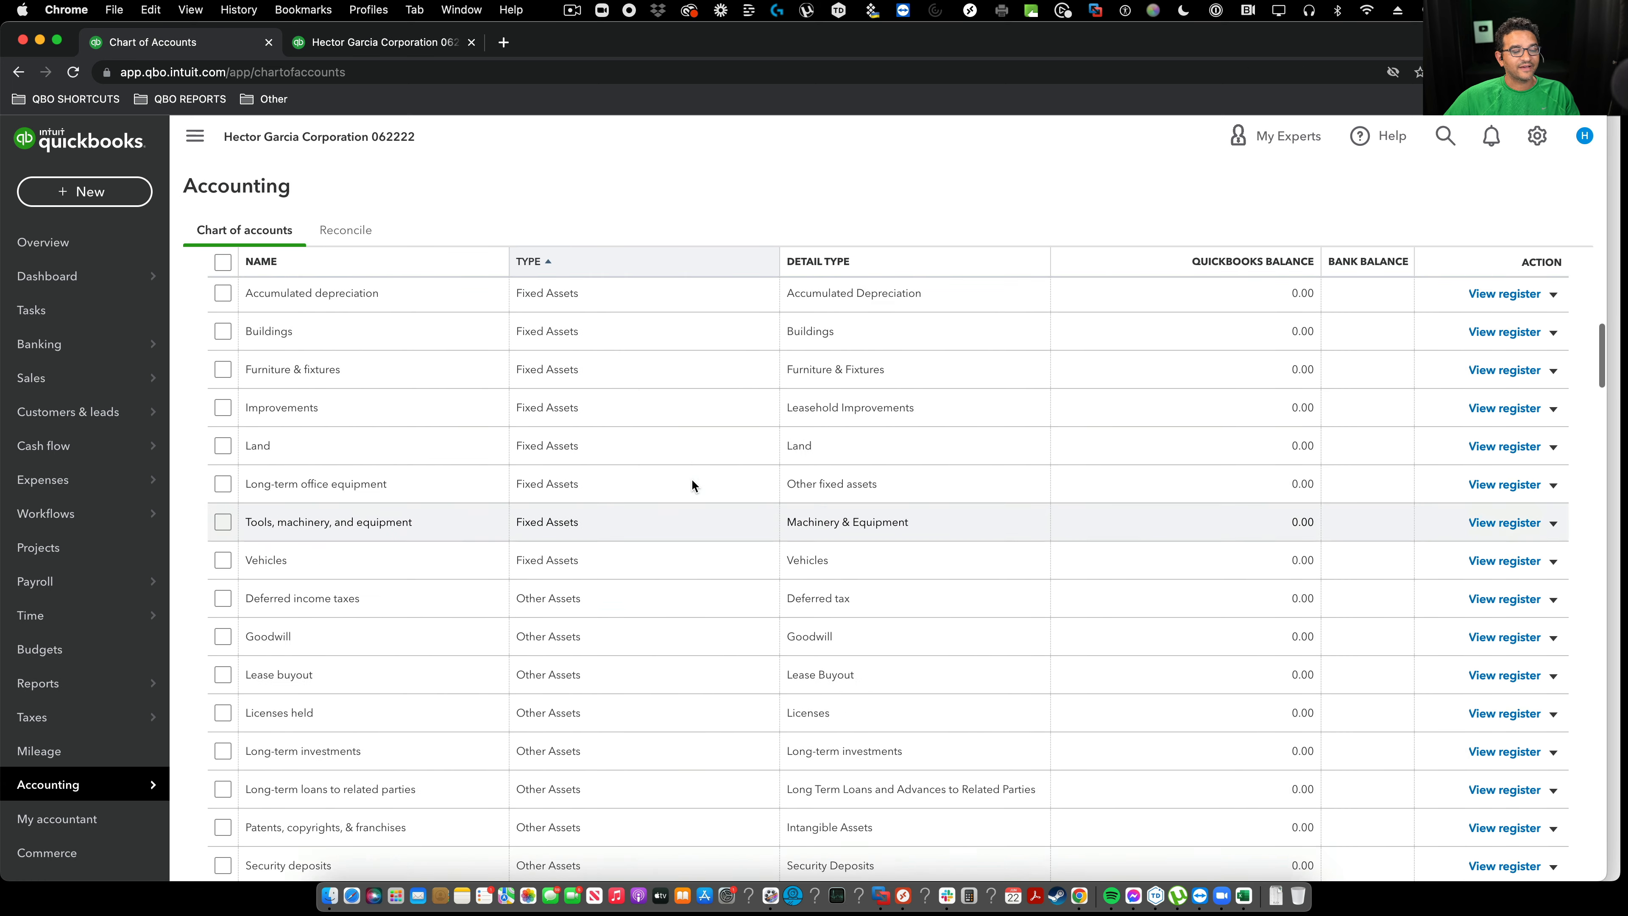
scroll(691, 479, up, 10)
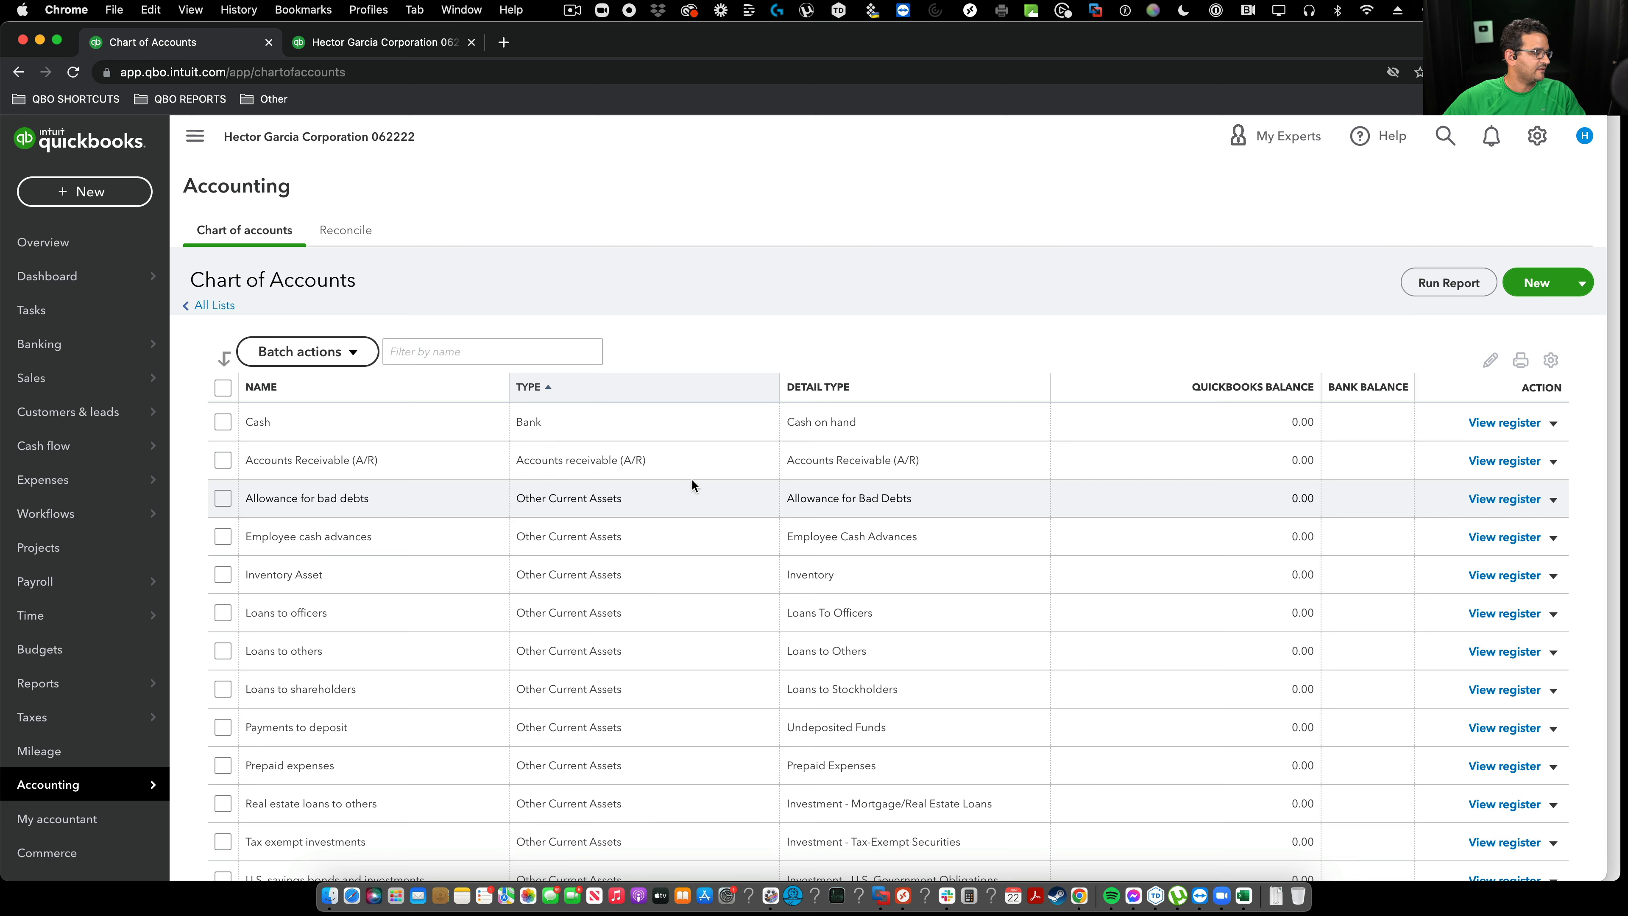
scroll(358, 594, down, 2)
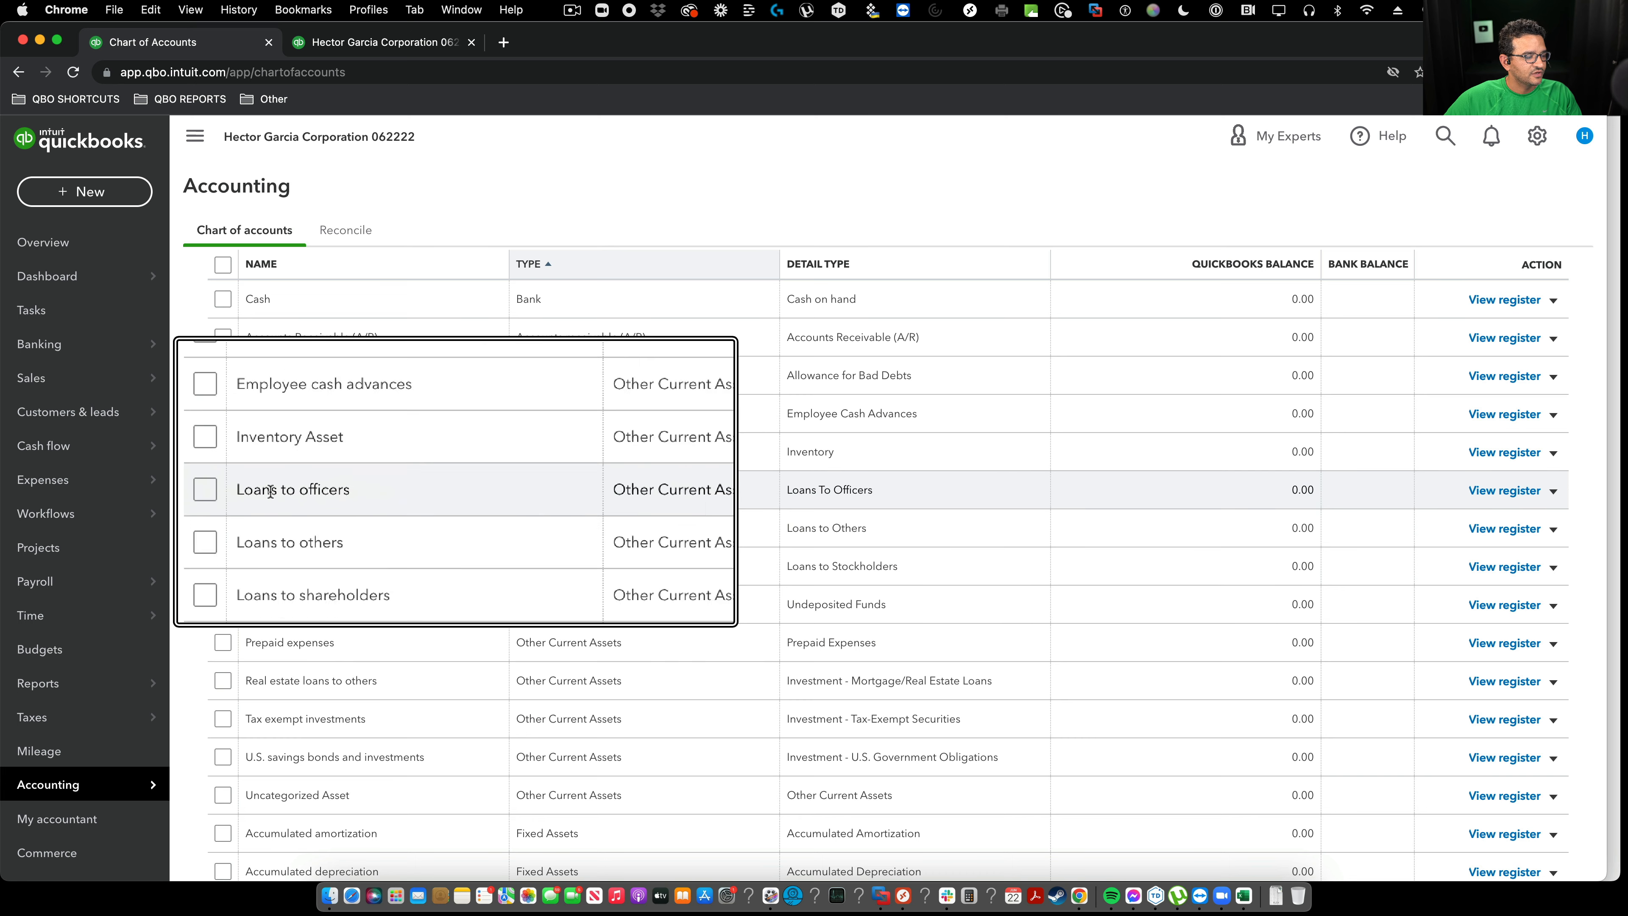
click(1554, 567)
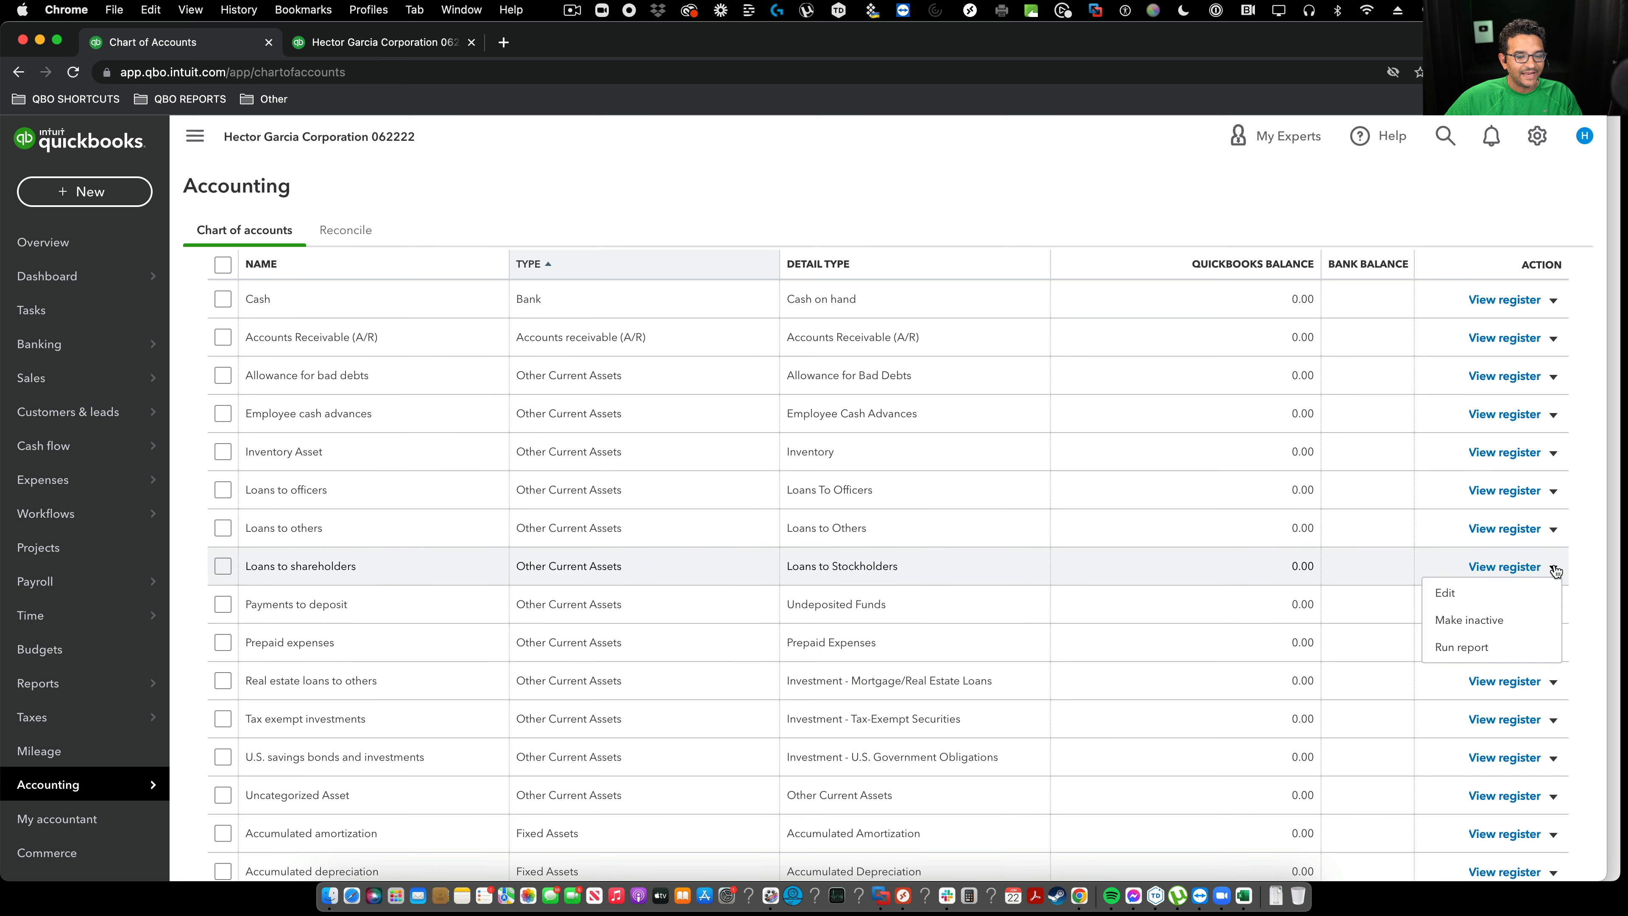
click(1452, 589)
Rename the Loans to shareholders account to Loans to officers and set its tax form section to Loans To Officers
click(1203, 395)
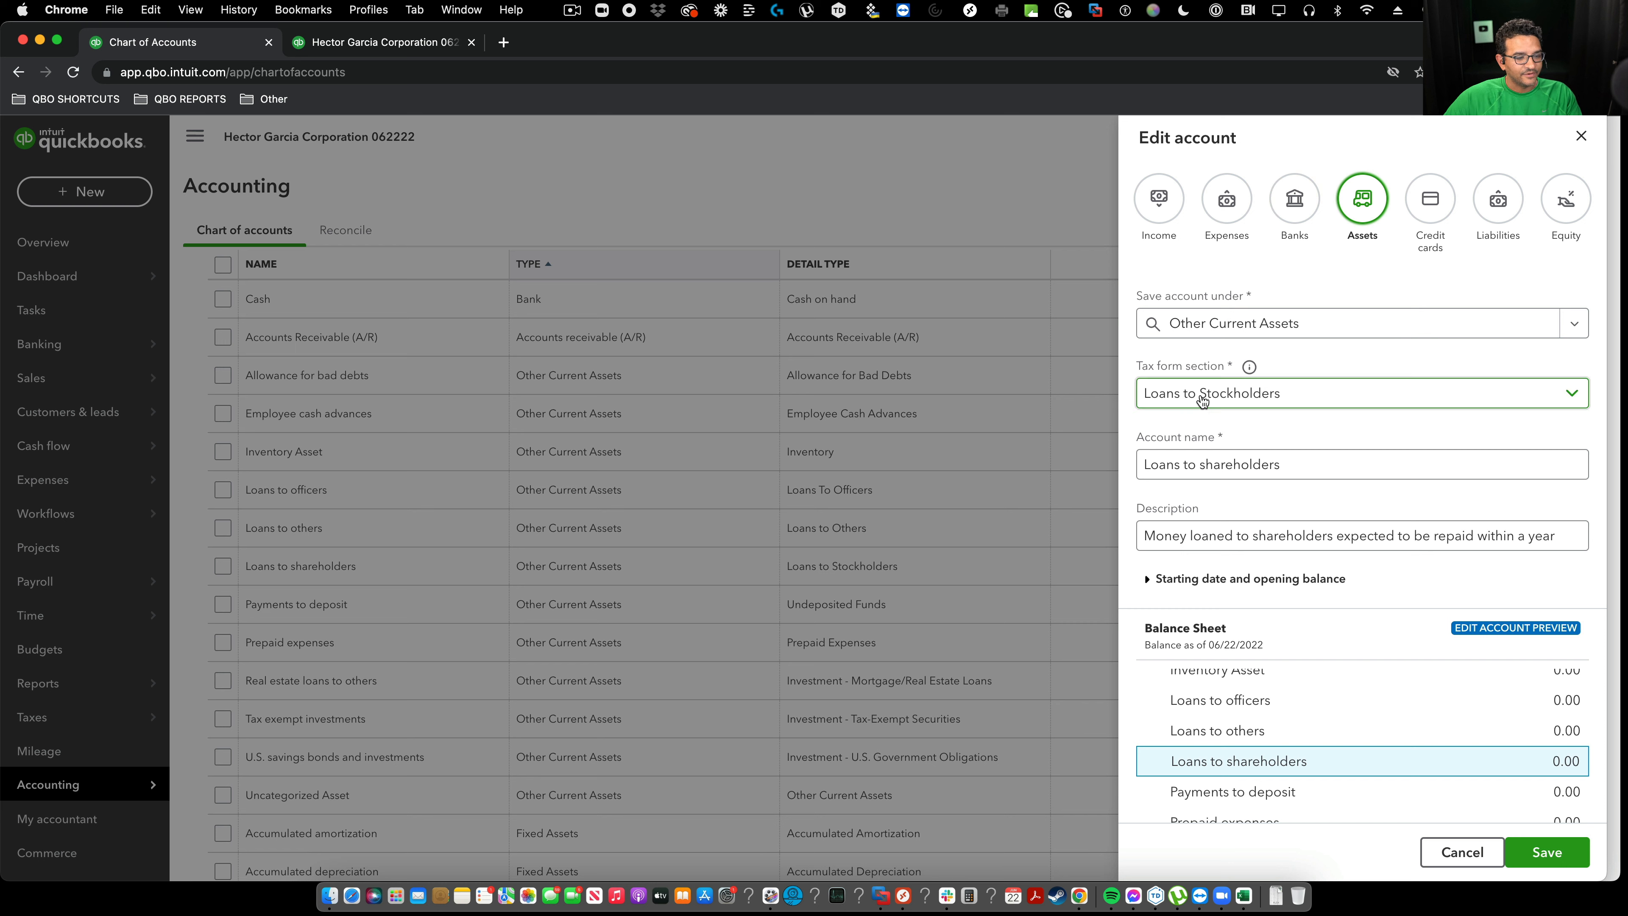
click(1305, 396)
click(1305, 396)
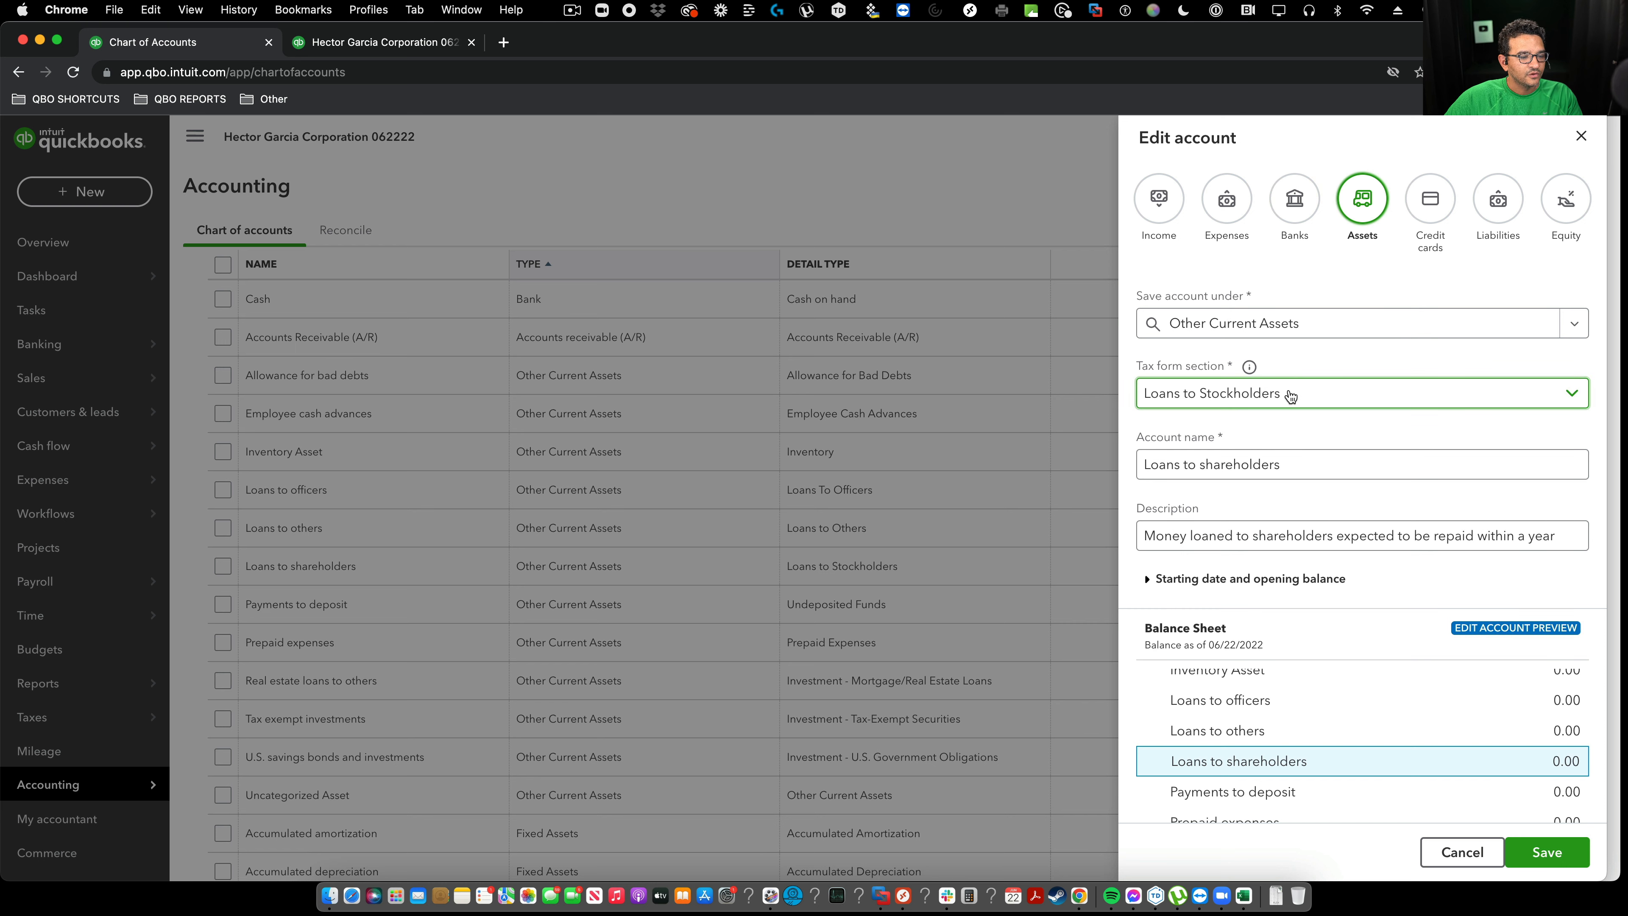
click(1200, 464)
drag(1200, 464, 1360, 464)
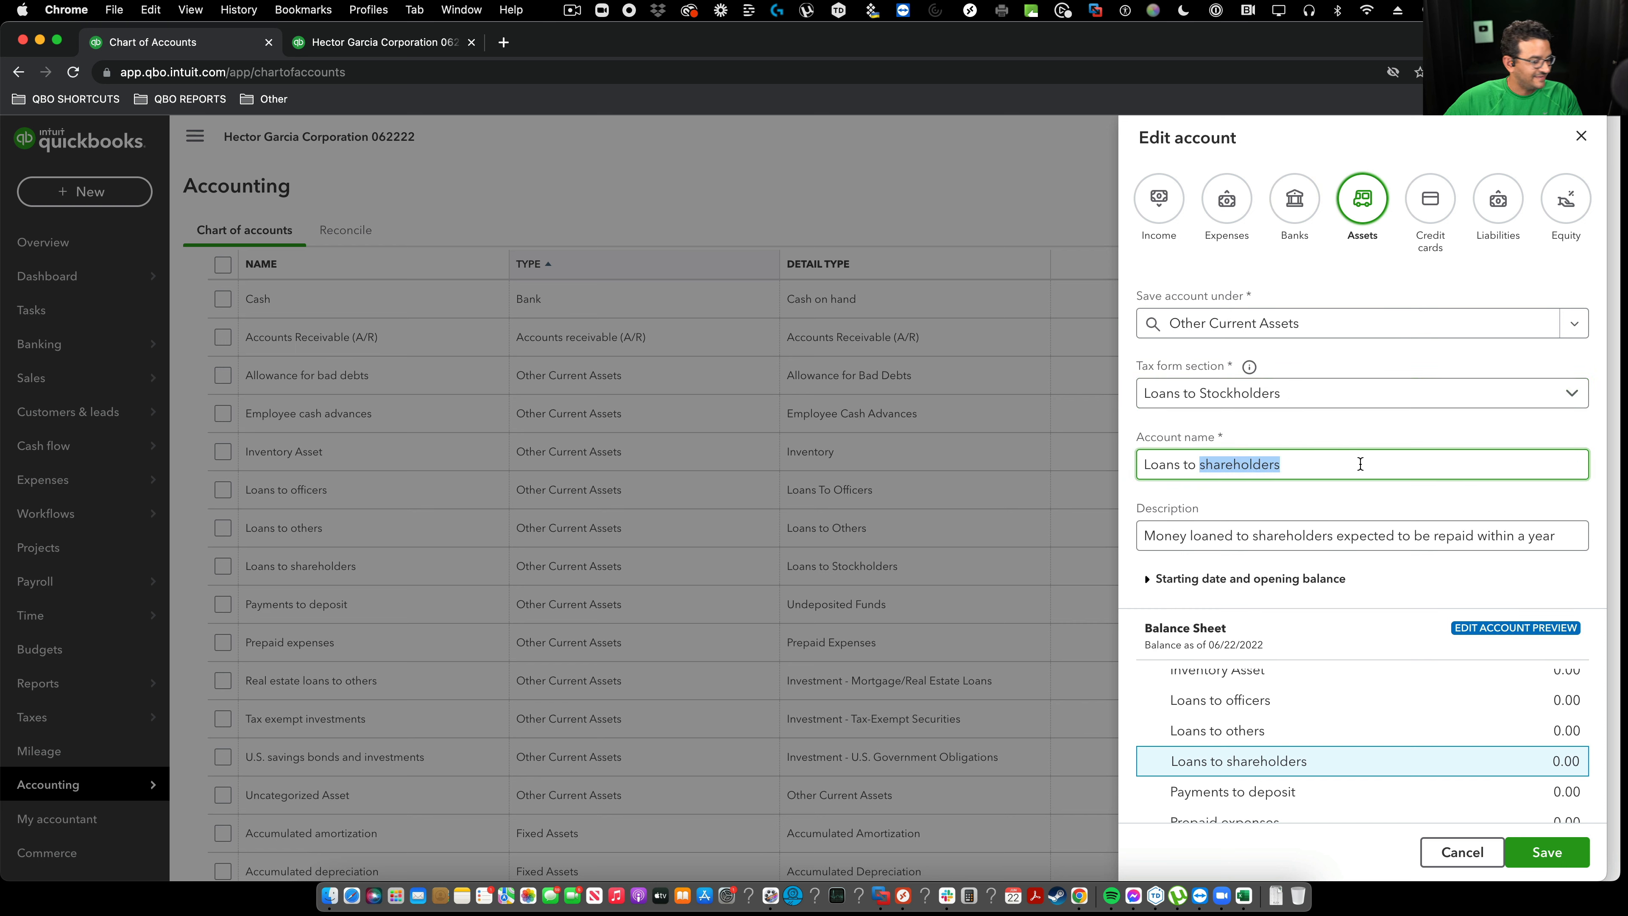
text(officers)
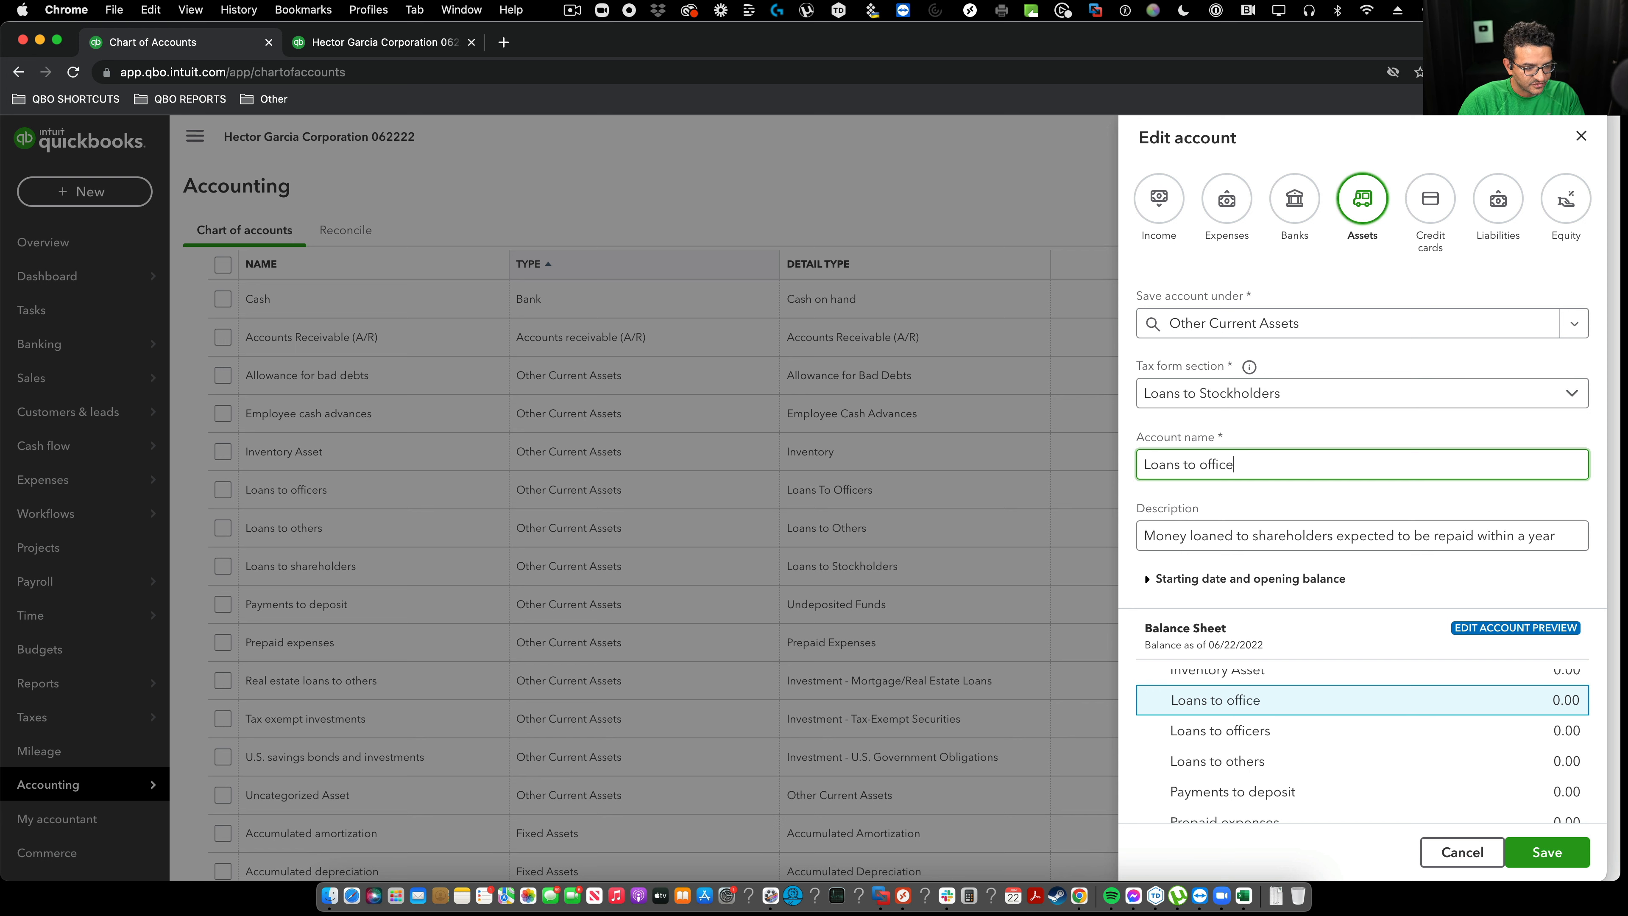
click(1260, 394)
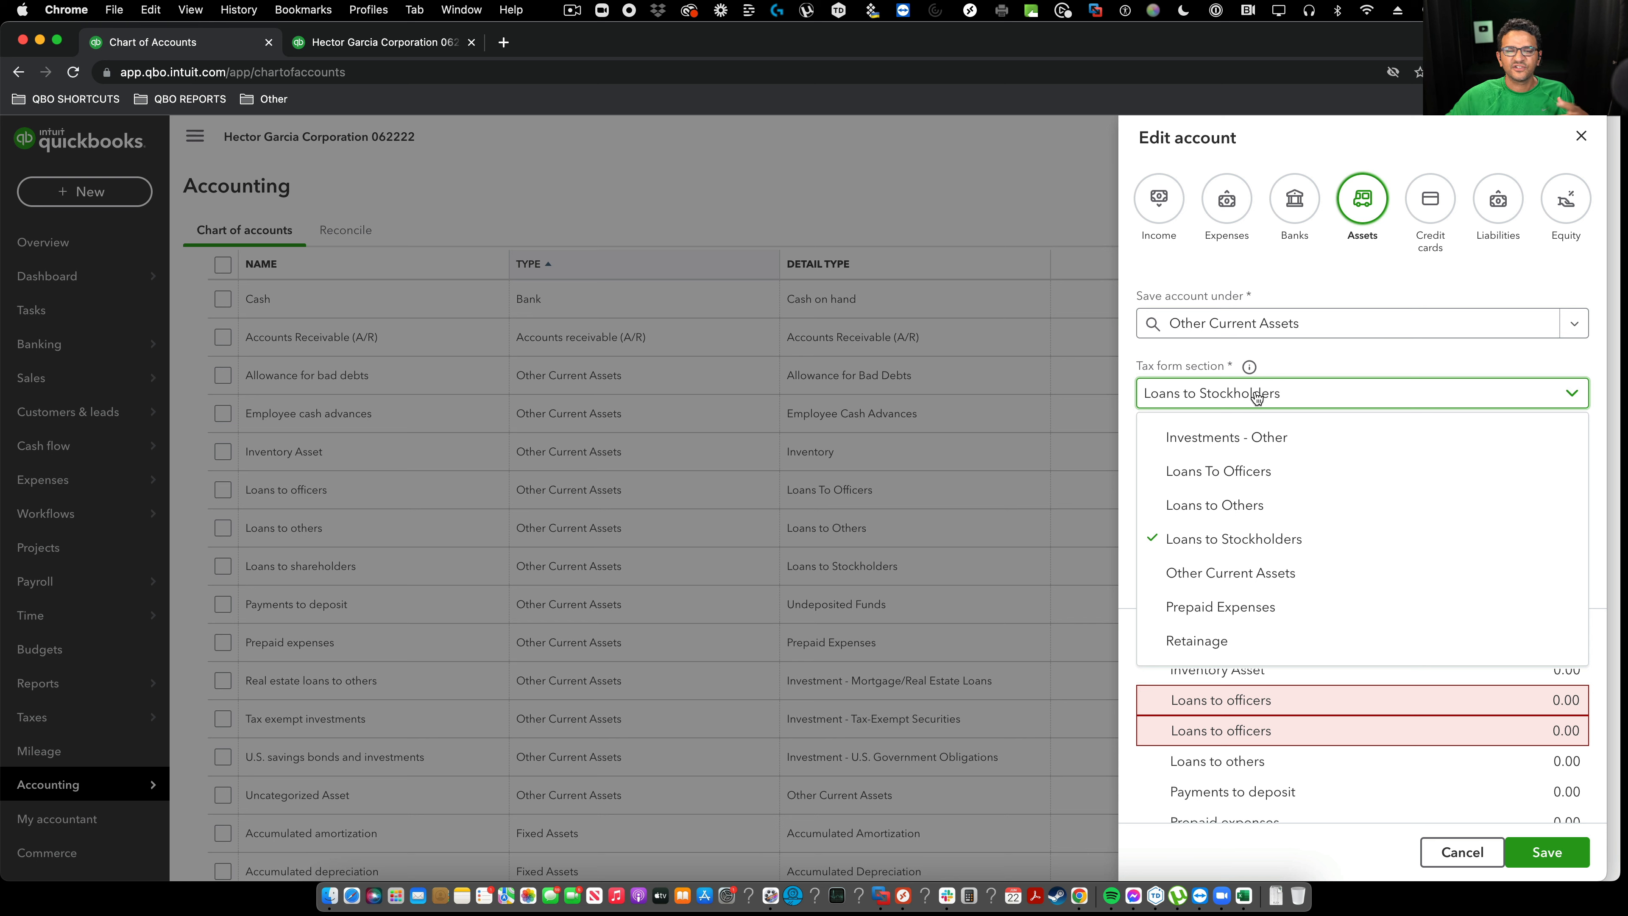
click(1228, 471)
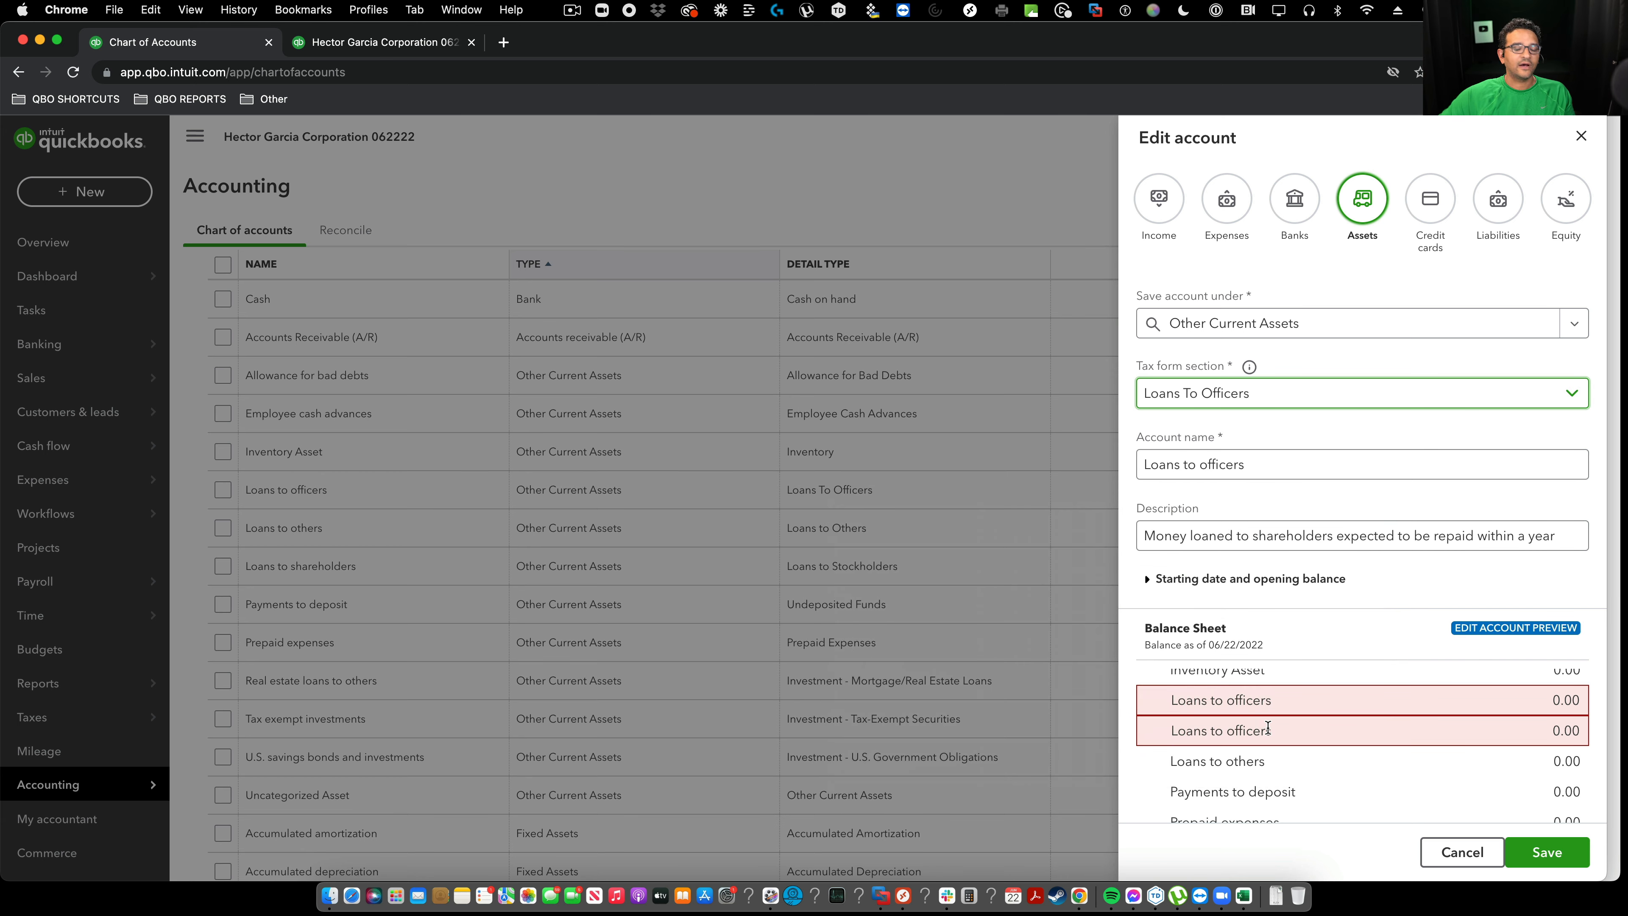
Save the account with the changed tax form section and merge it into the existing Loans to officers account
click(1542, 852)
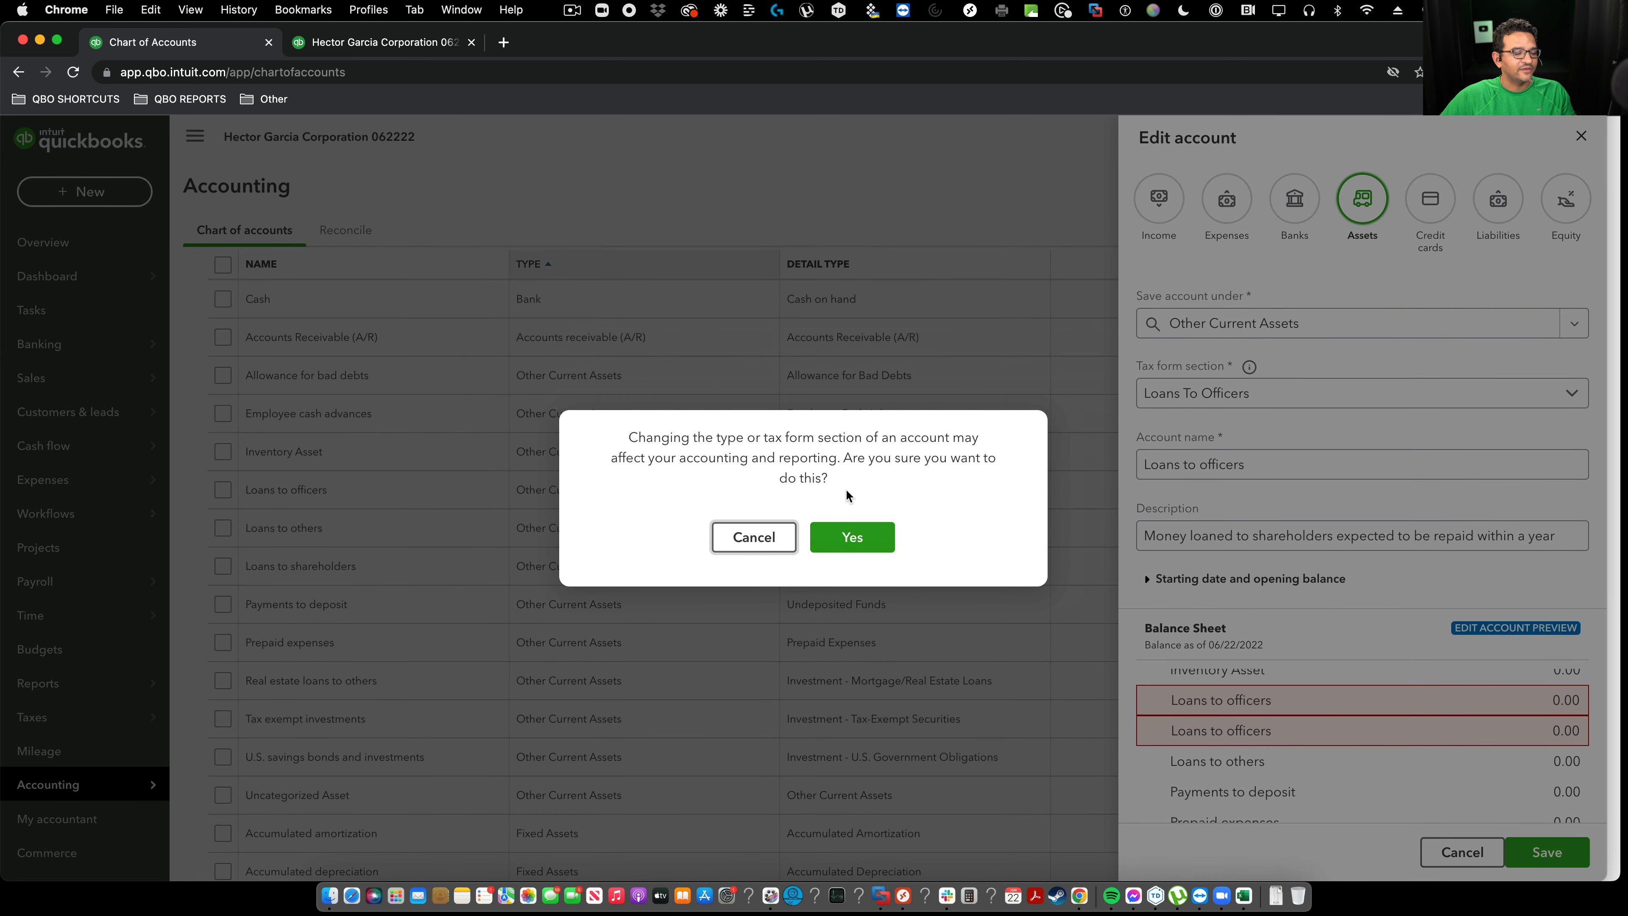
click(855, 537)
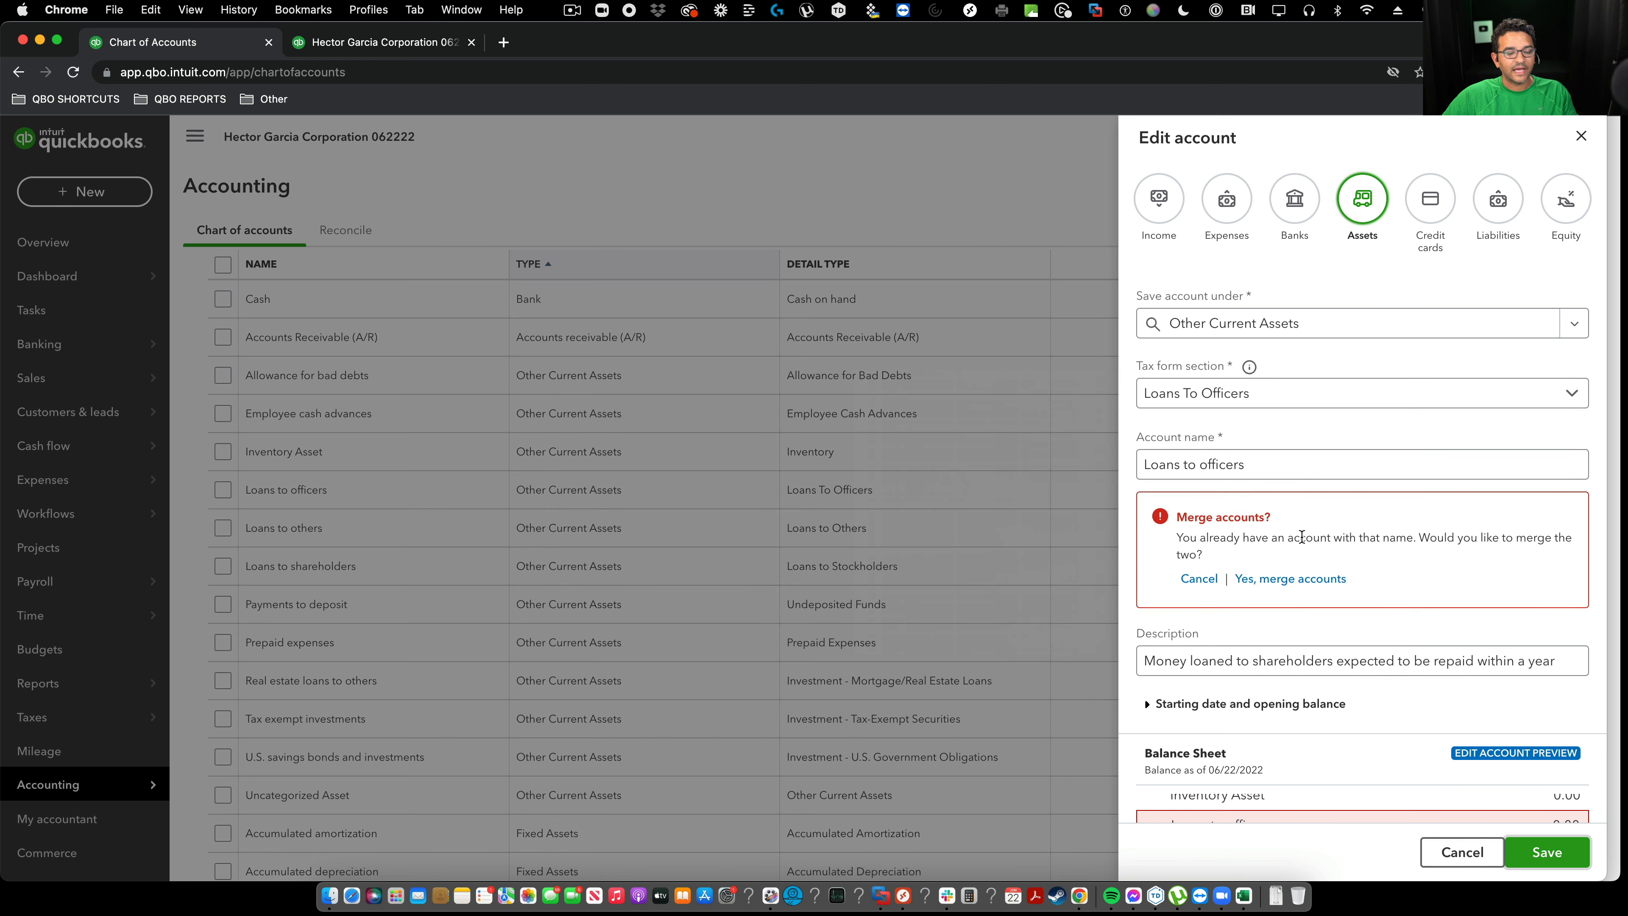
click(1291, 579)
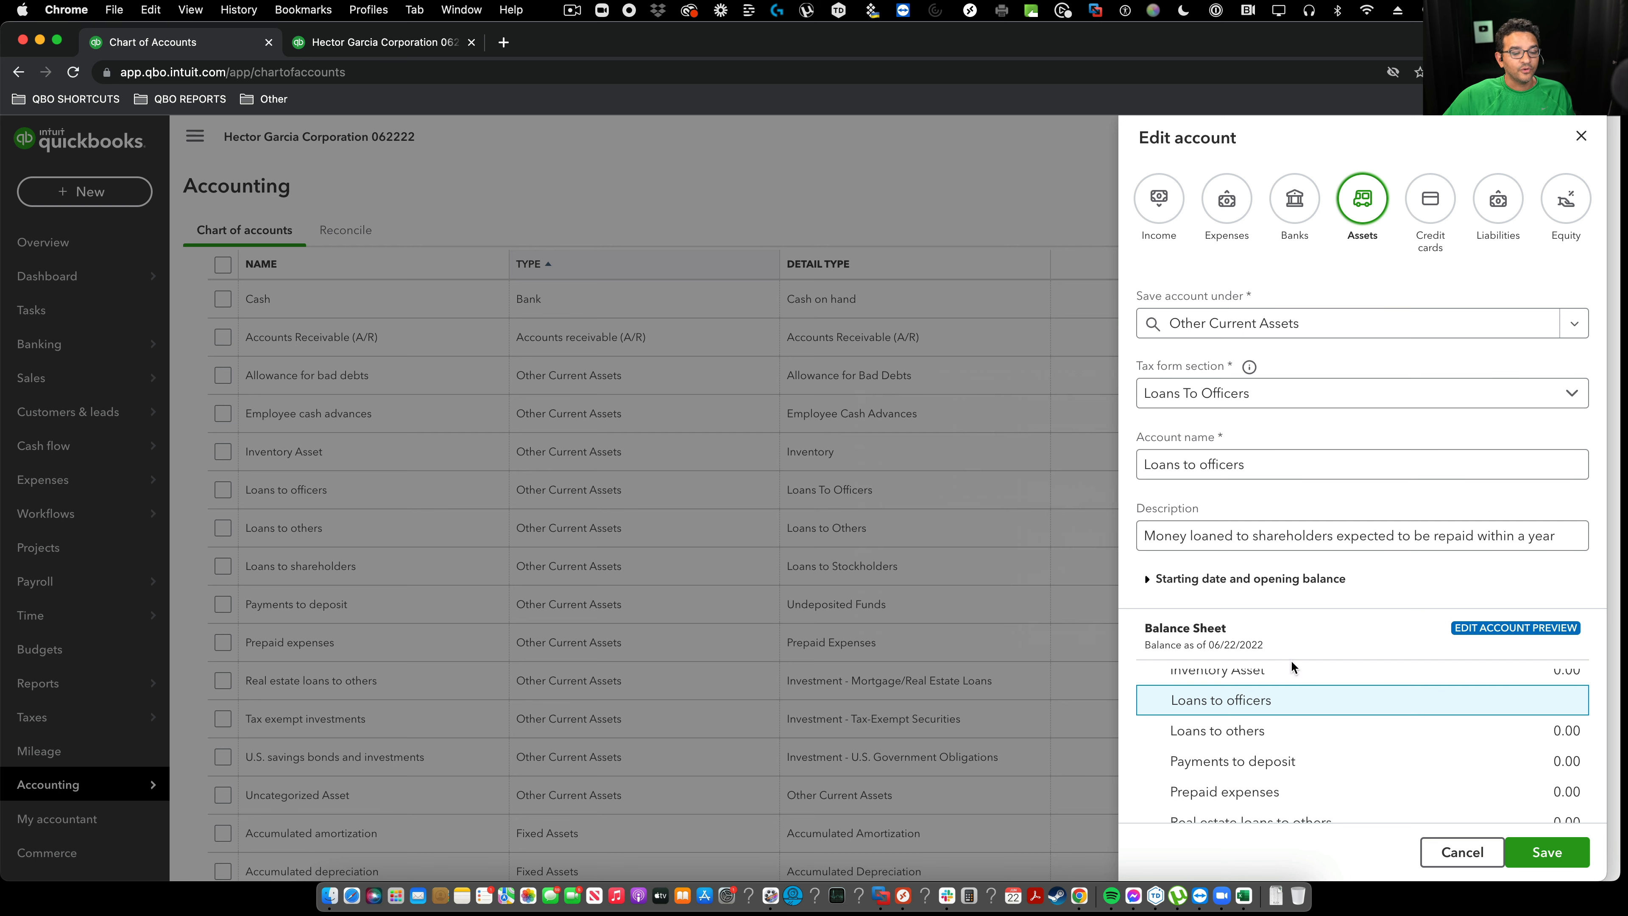
click(1545, 849)
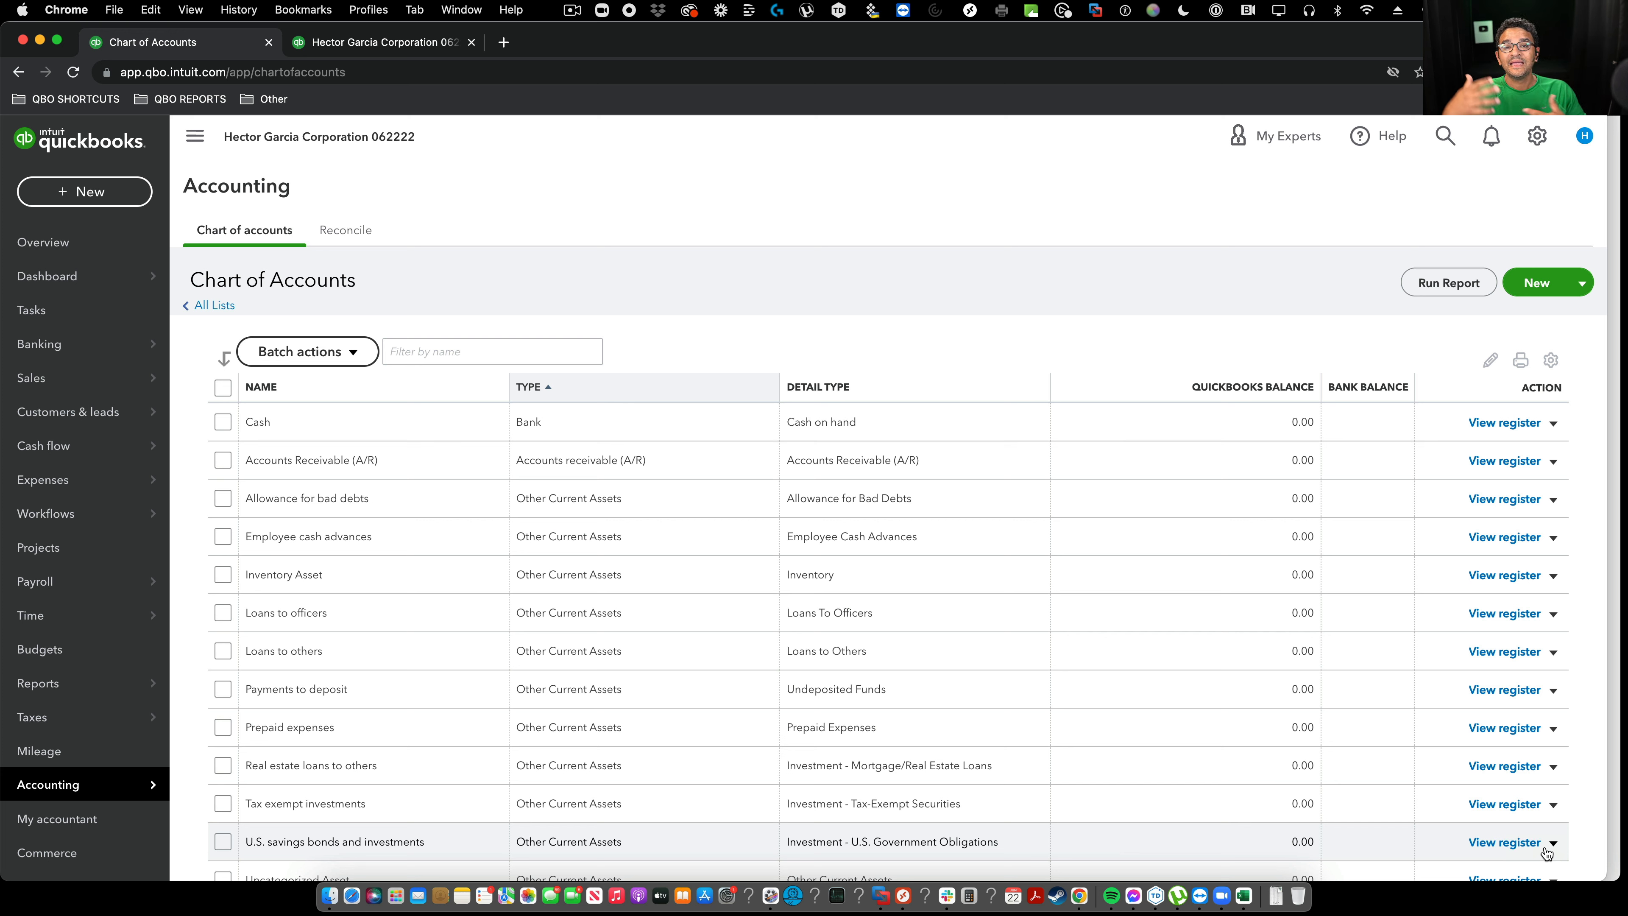
Make the Cash bank account inactive
scroll(194, 421, up, 5)
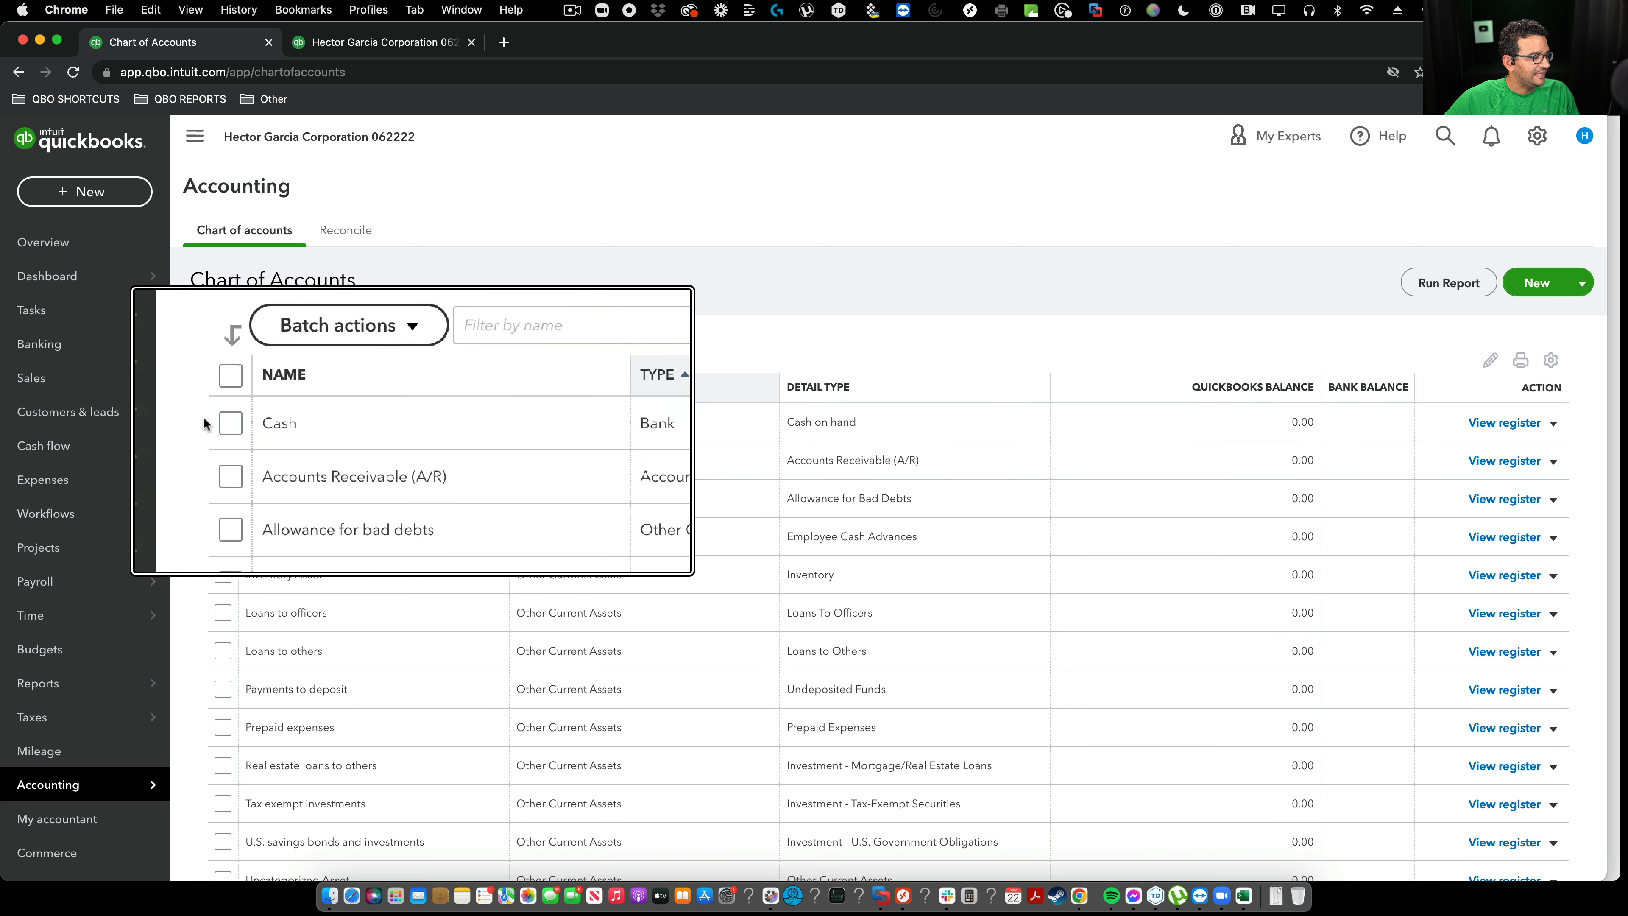
scroll(261, 422, up, 1)
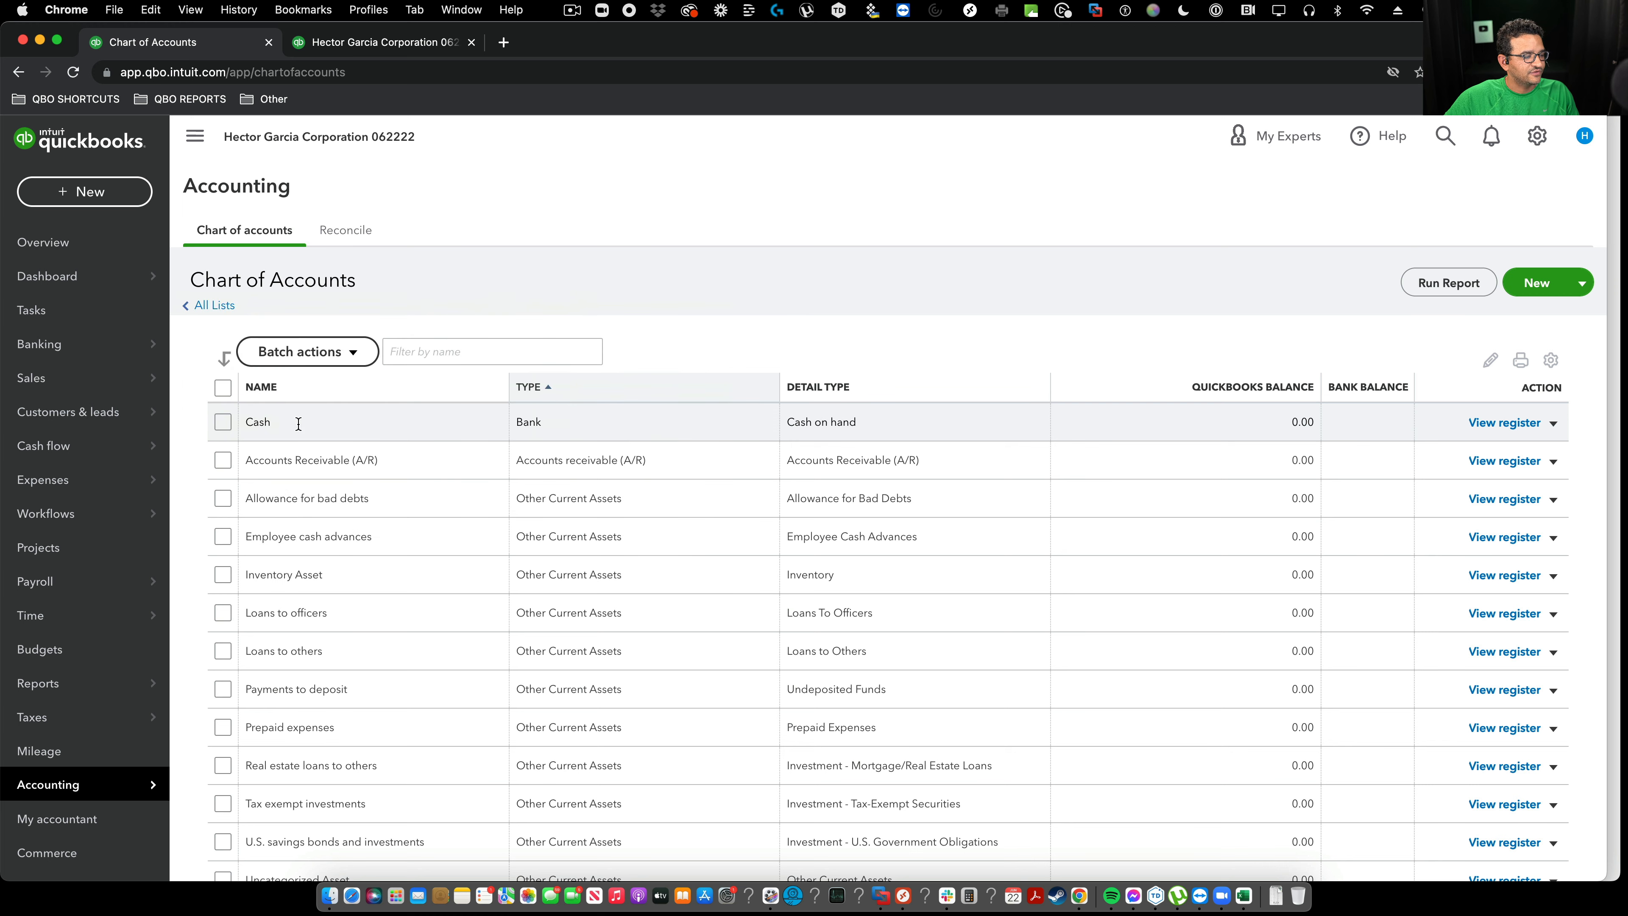
click(1553, 422)
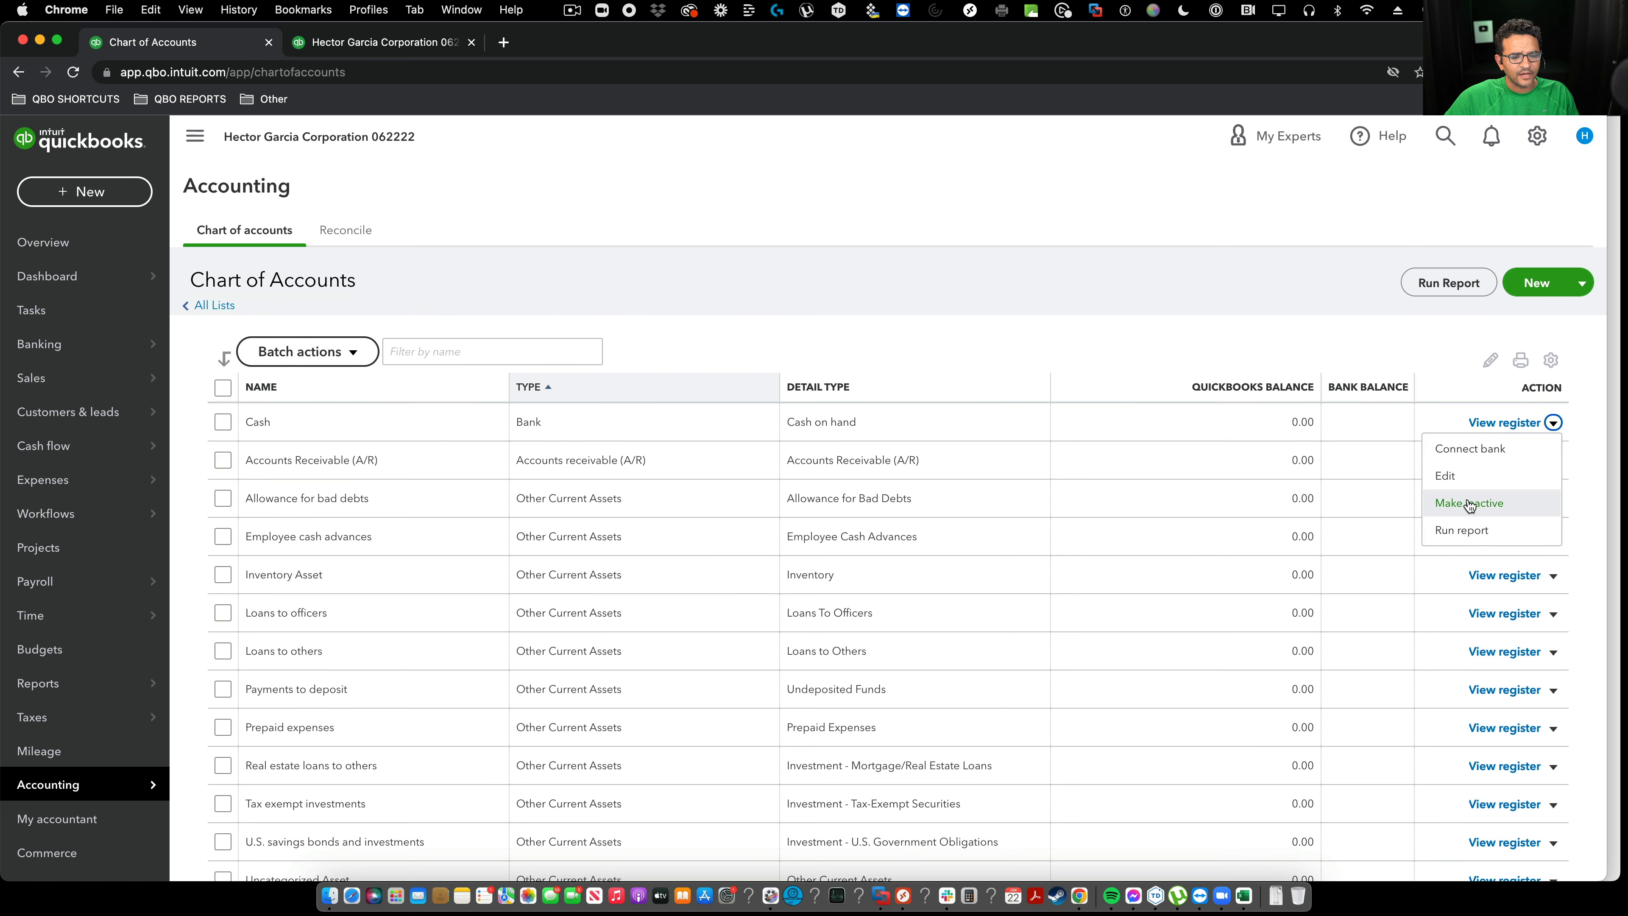
scroll(1471, 507, up, 5)
scroll(1482, 509, down, 5)
click(1481, 509)
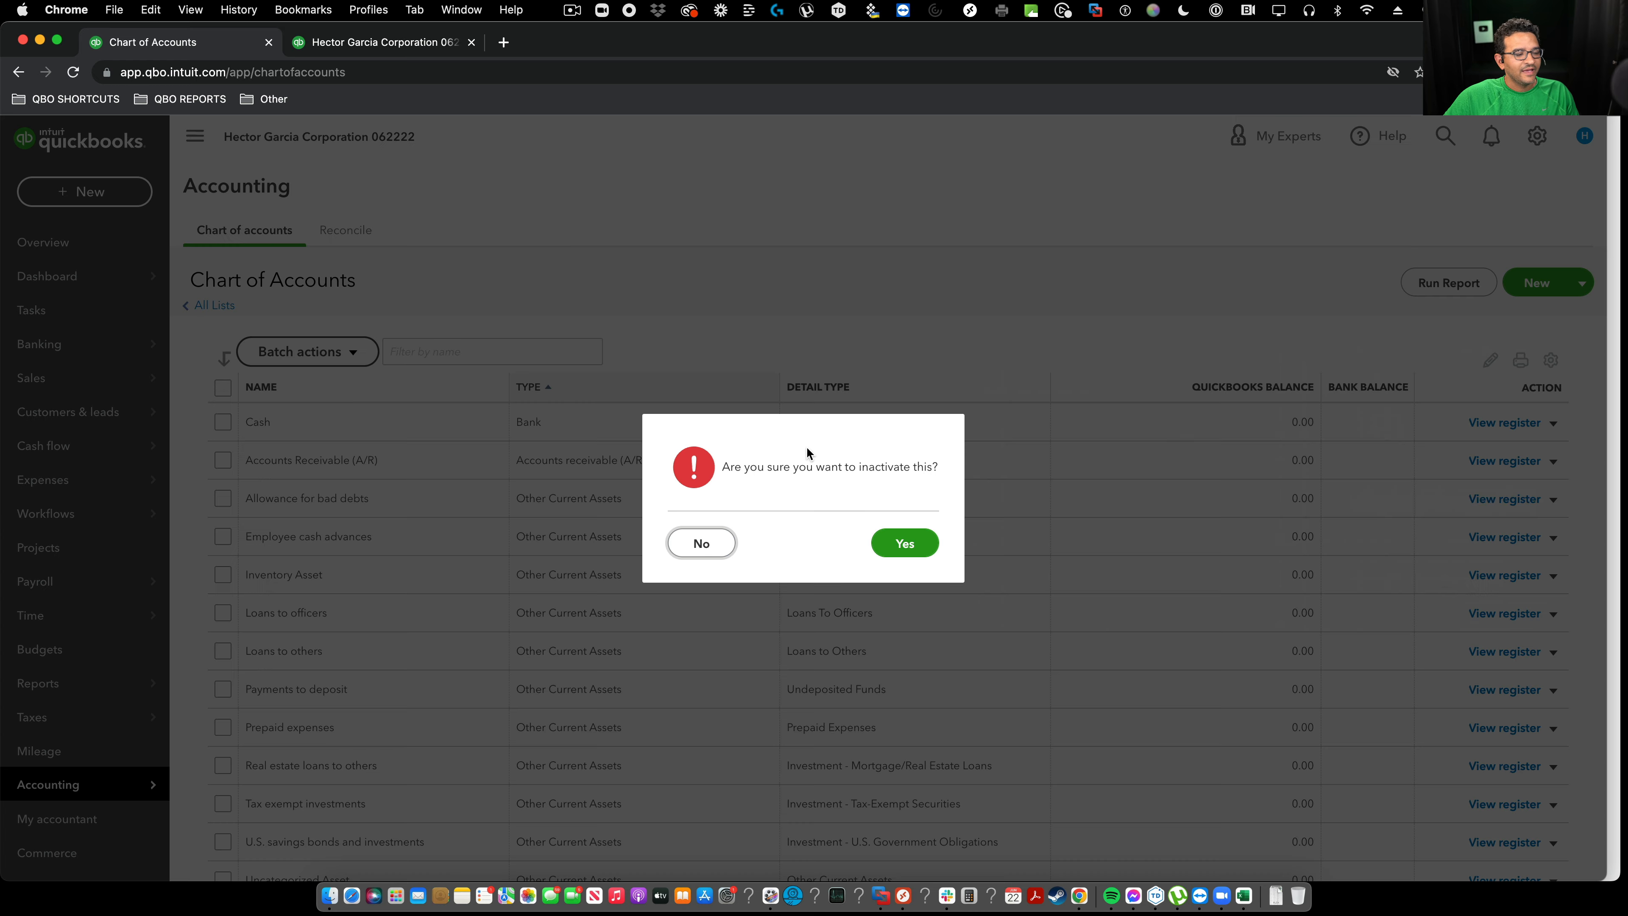
scroll(753, 473, up, 3)
scroll(753, 472, down, 3)
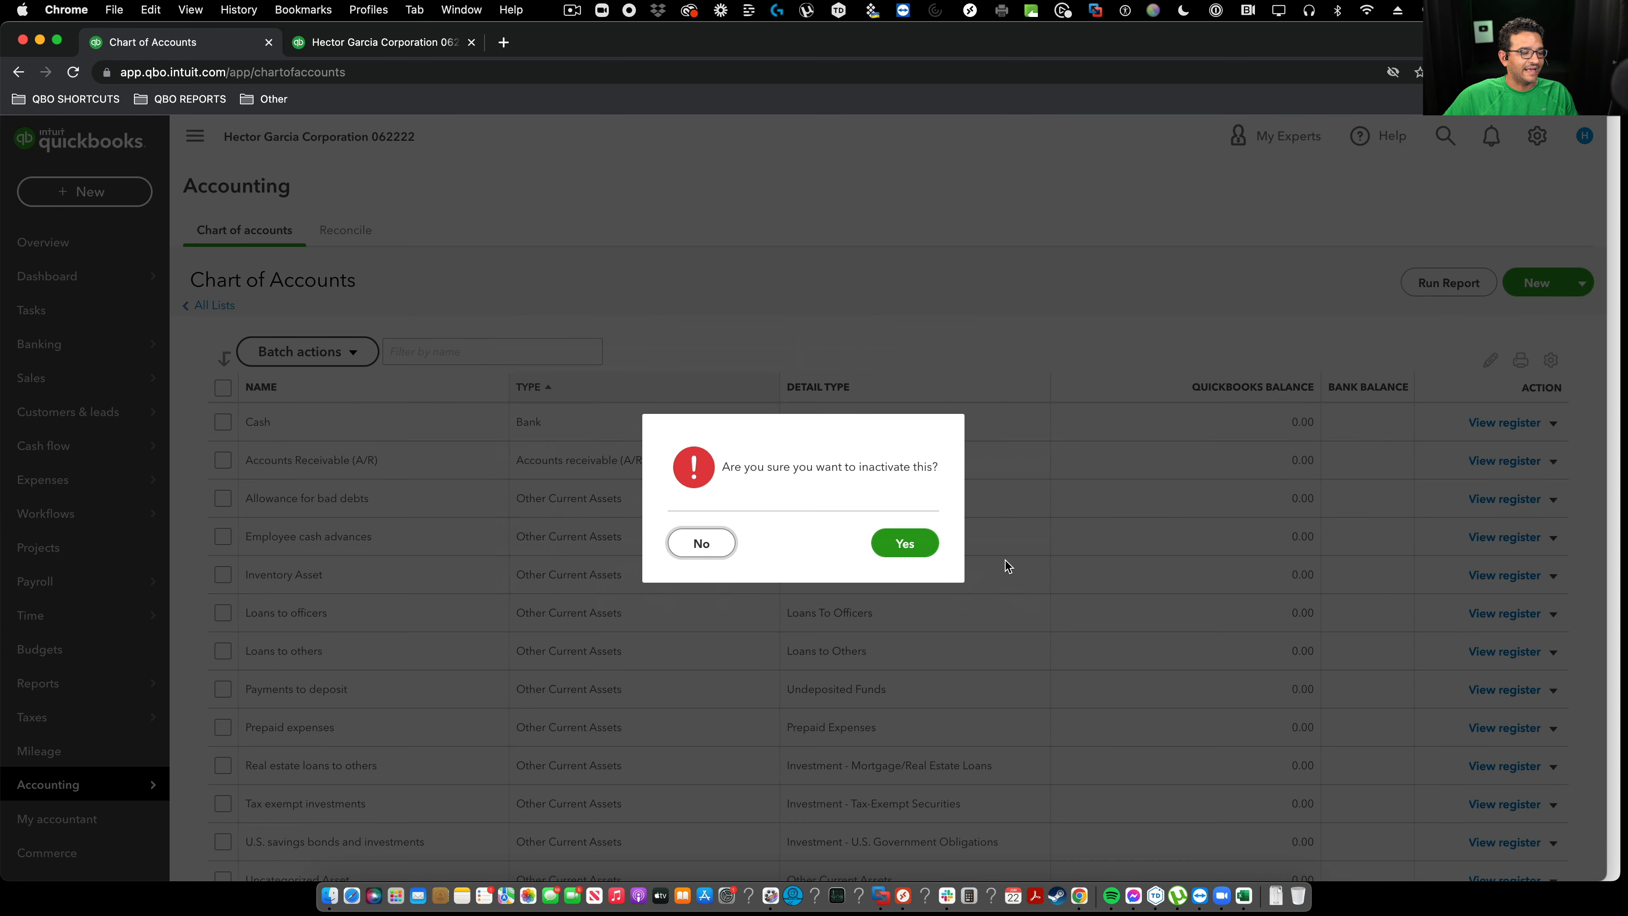
click(927, 551)
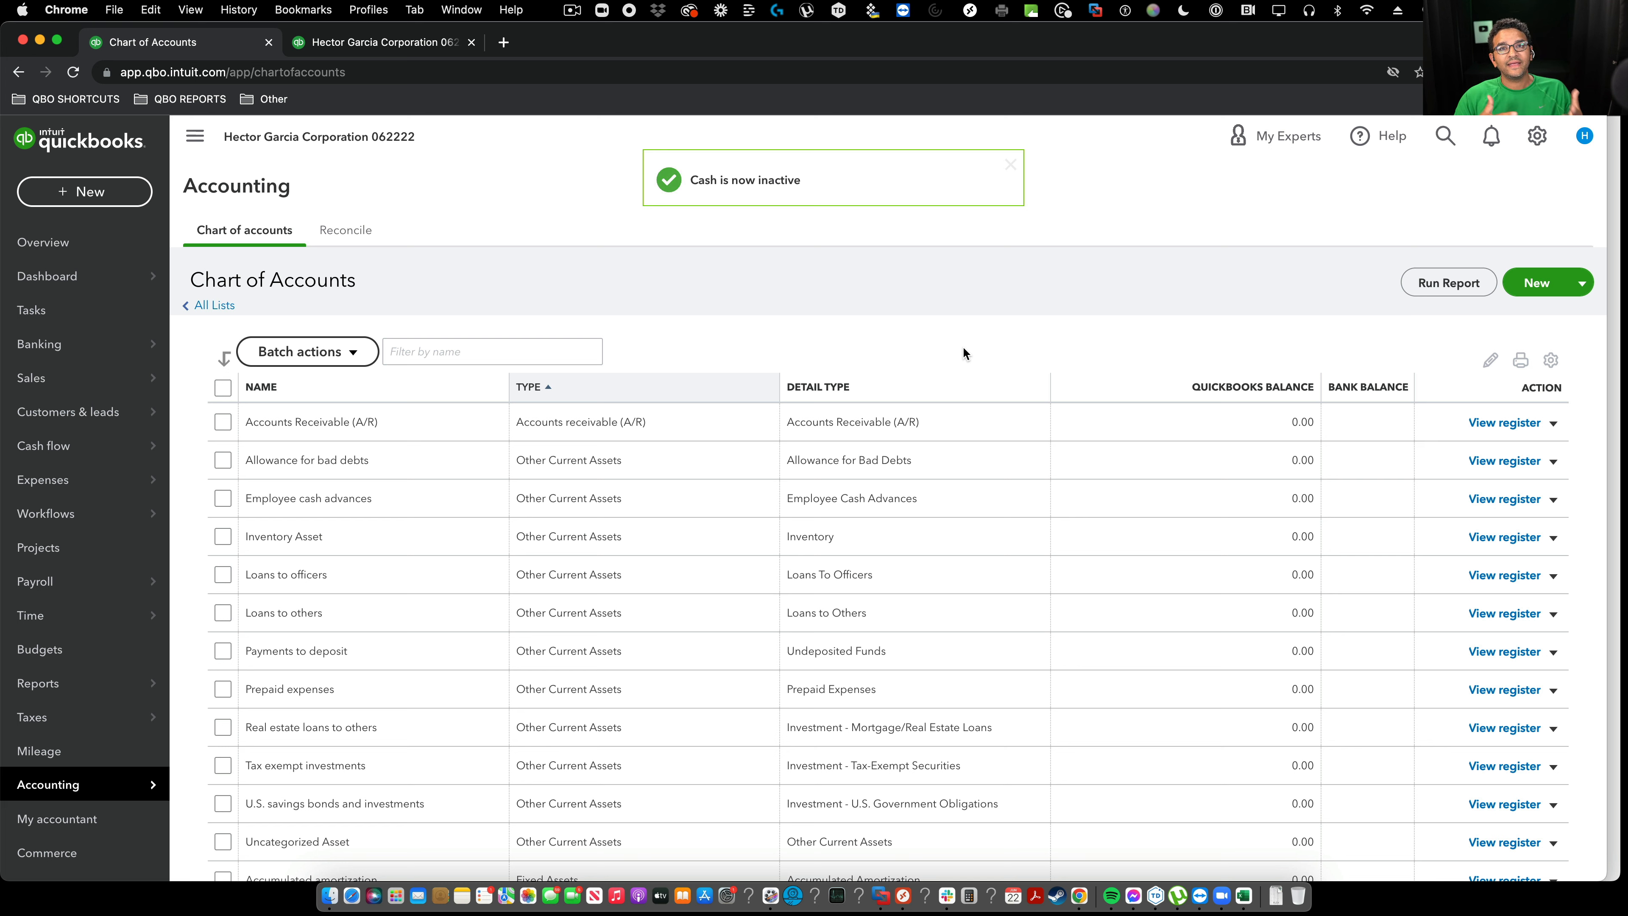
Make the accounts from Employee cash advances through Payments to deposit inactive in one batch
click(223, 498)
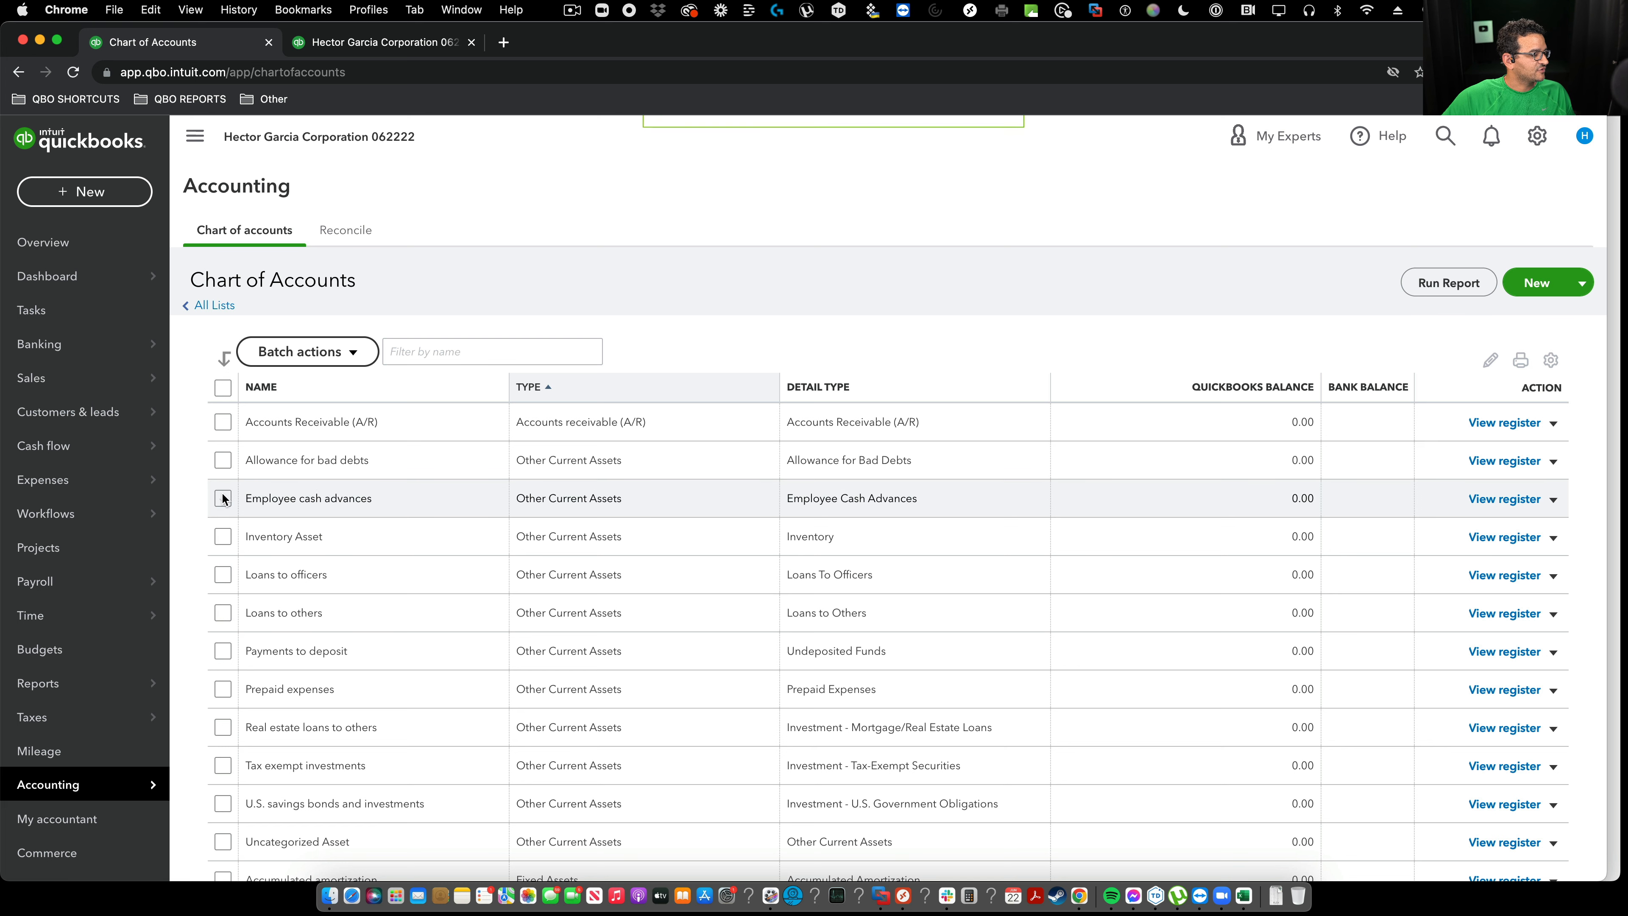
shift+click(222, 651)
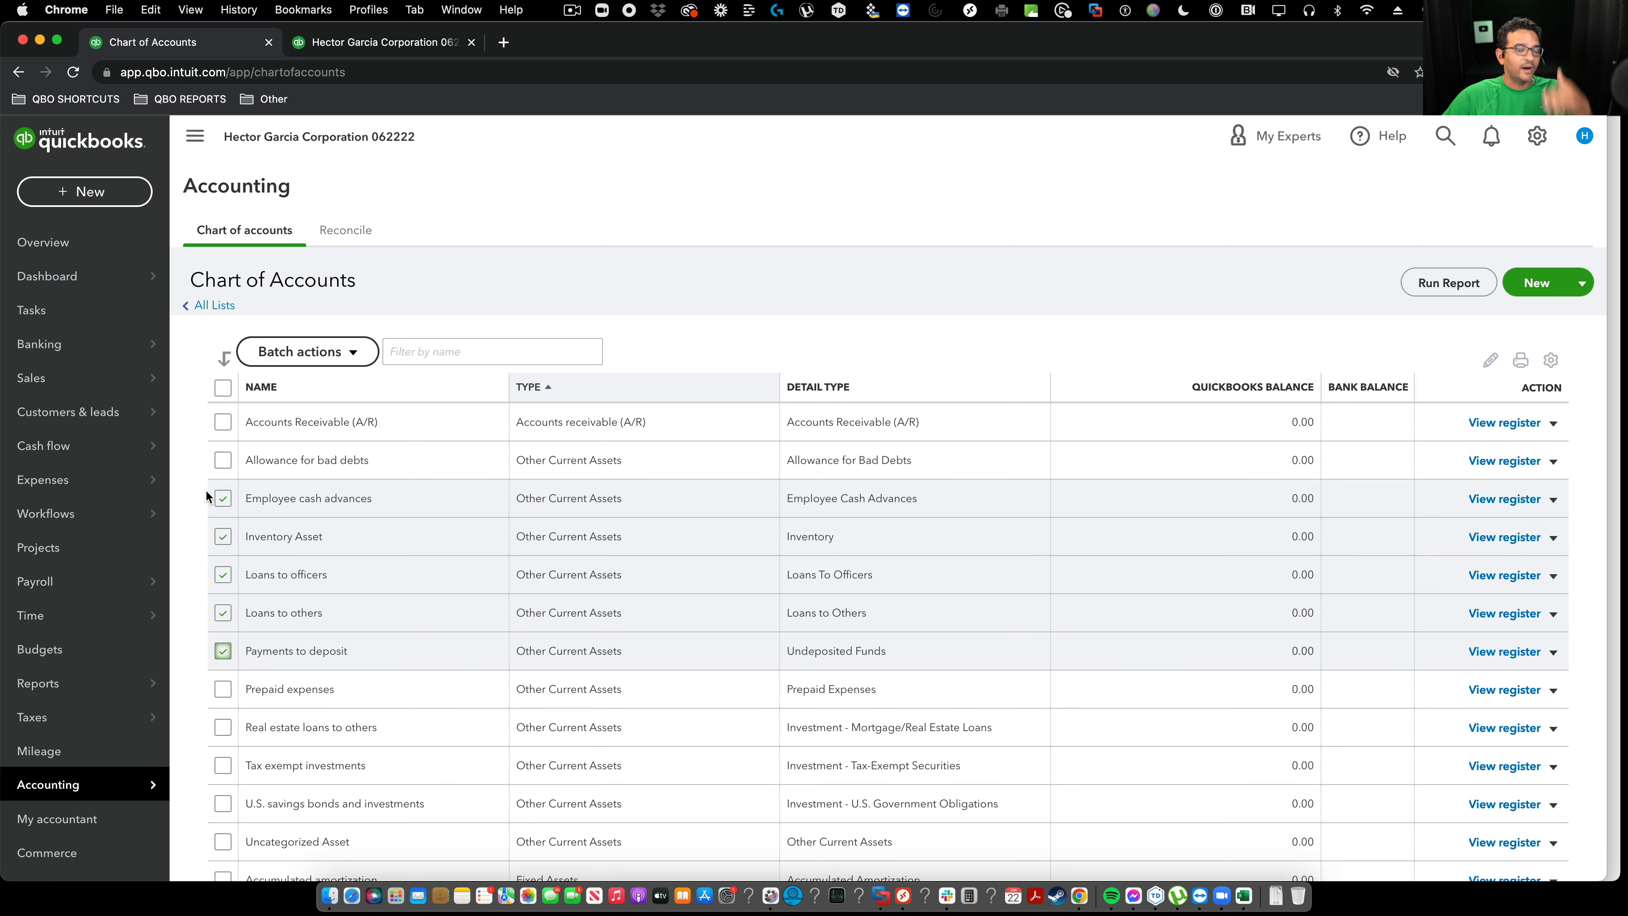
click(285, 357)
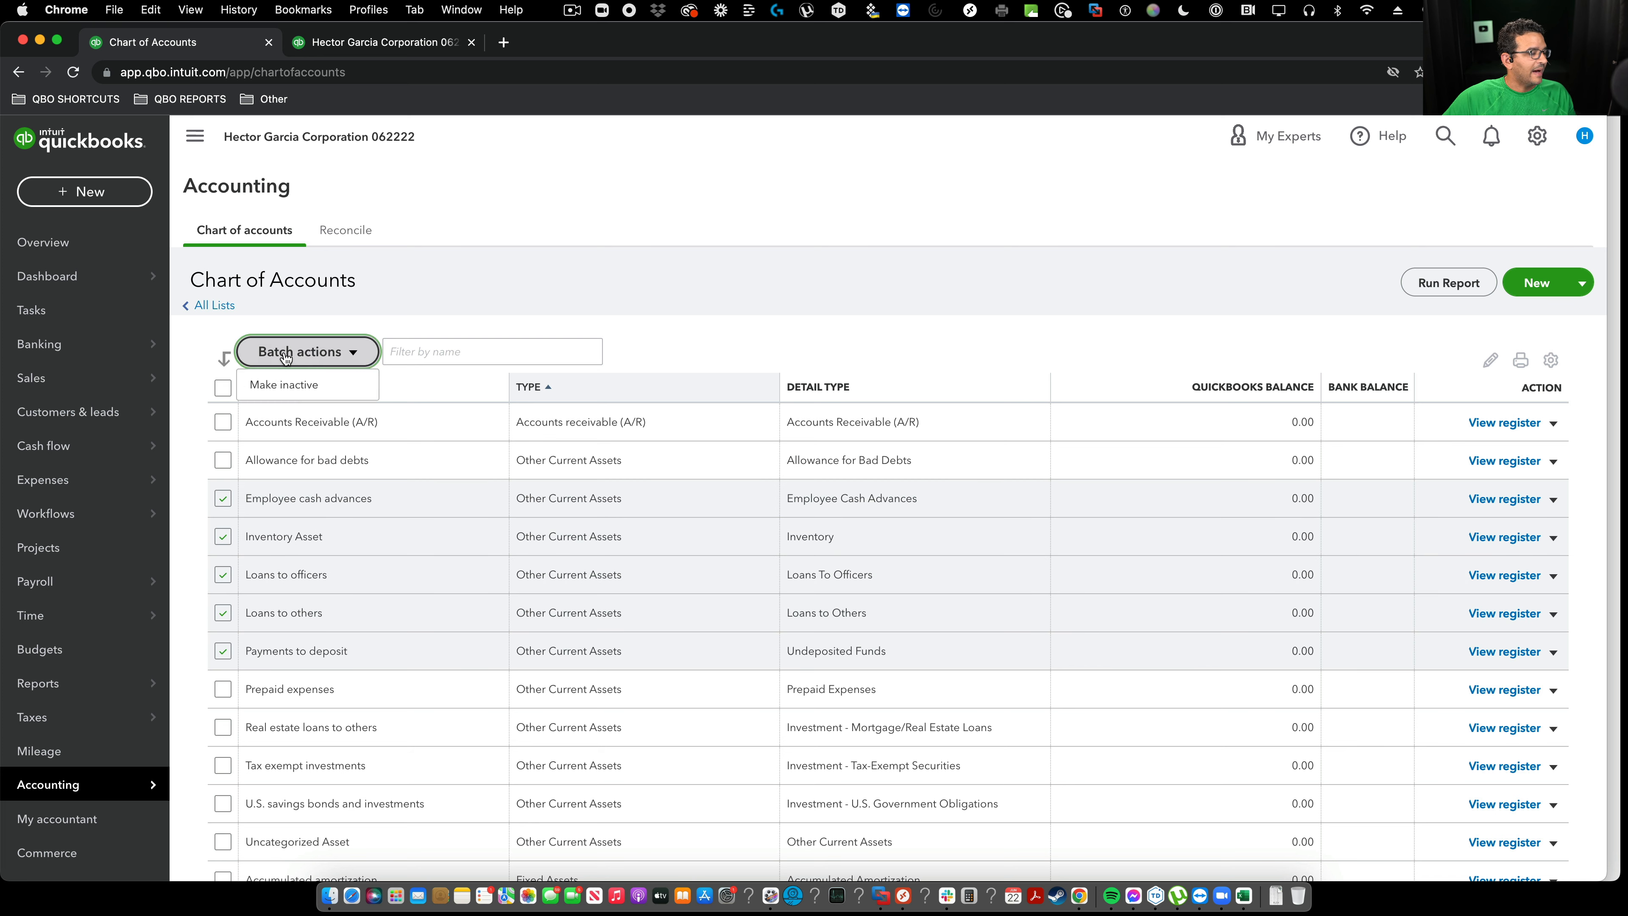
click(282, 385)
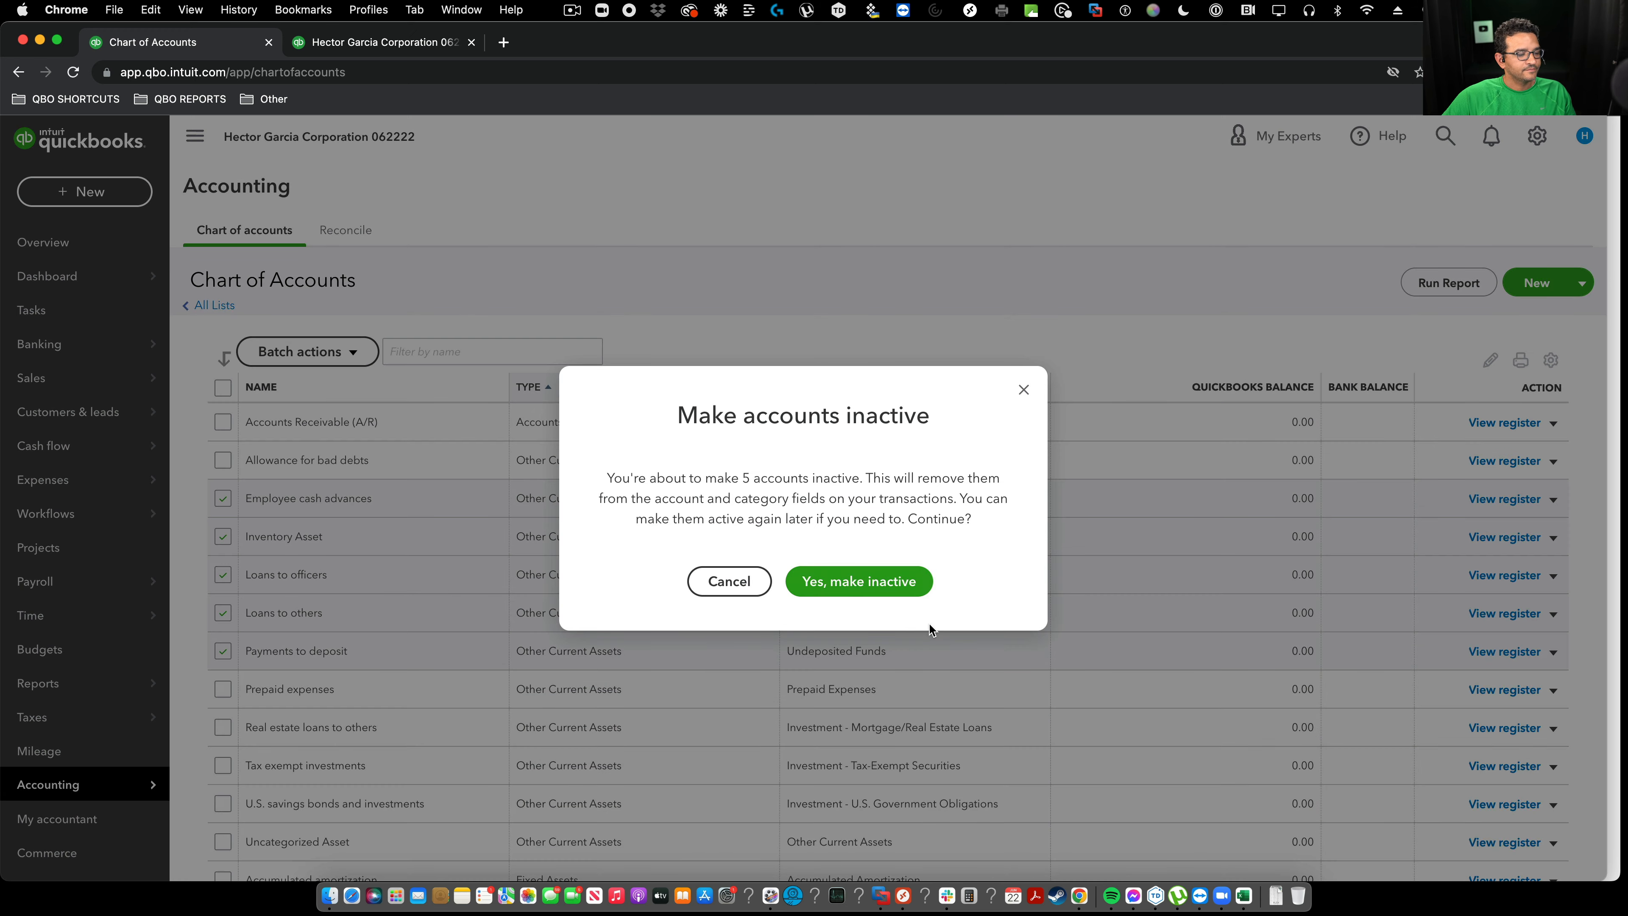
click(856, 580)
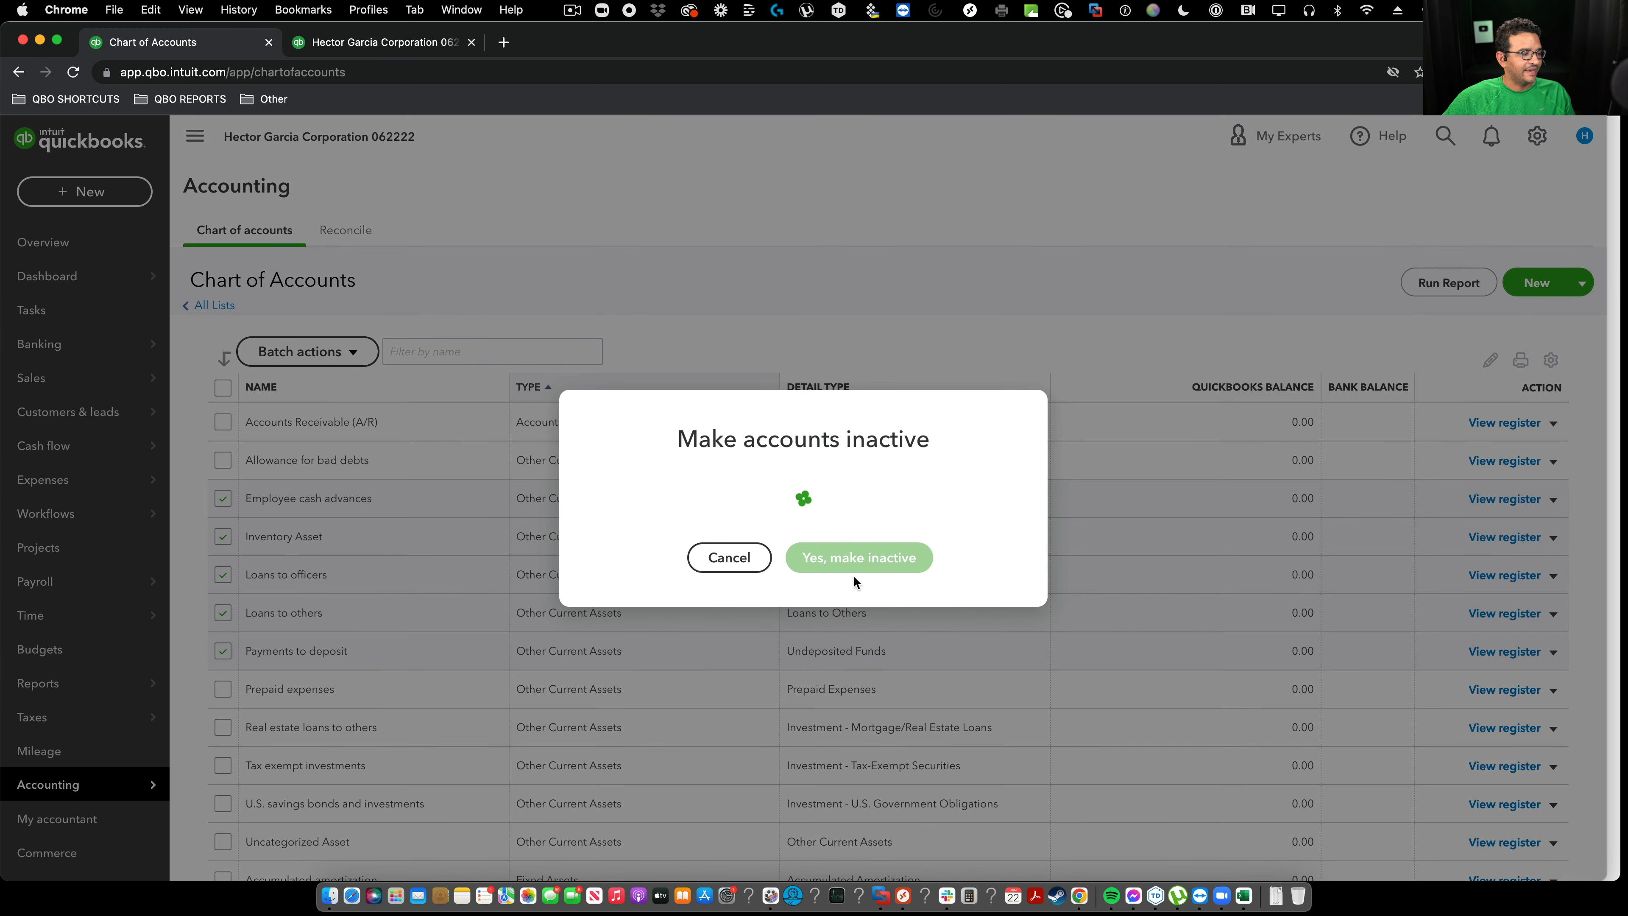
click(824, 550)
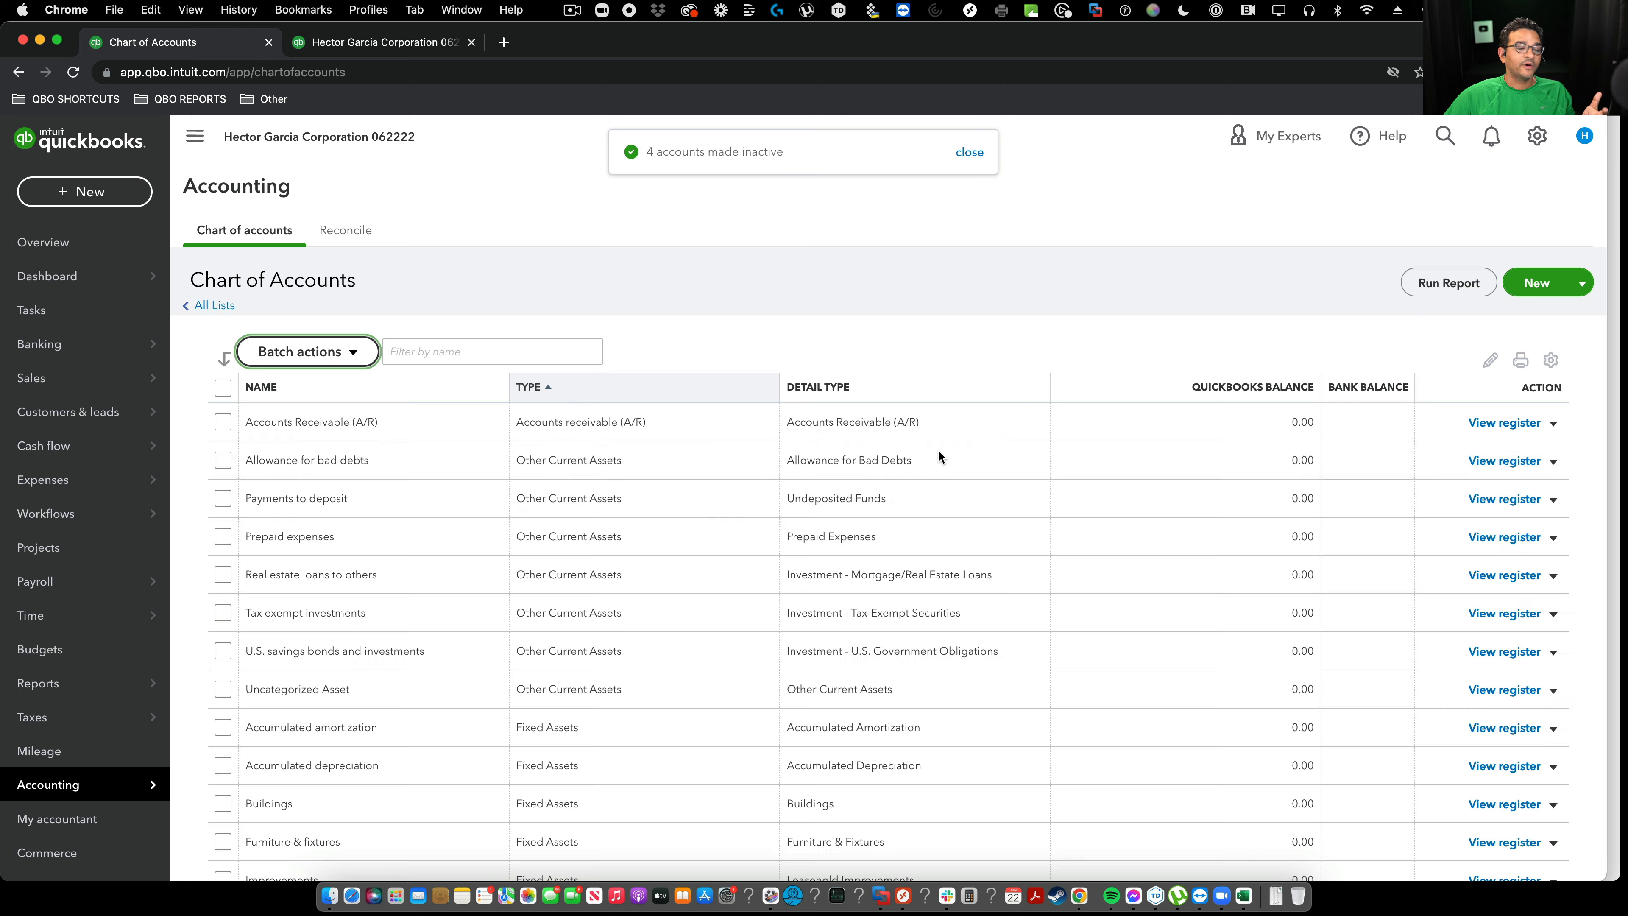
Select every remaining account in the chart of accounts and make them all inactive in one batch
click(223, 388)
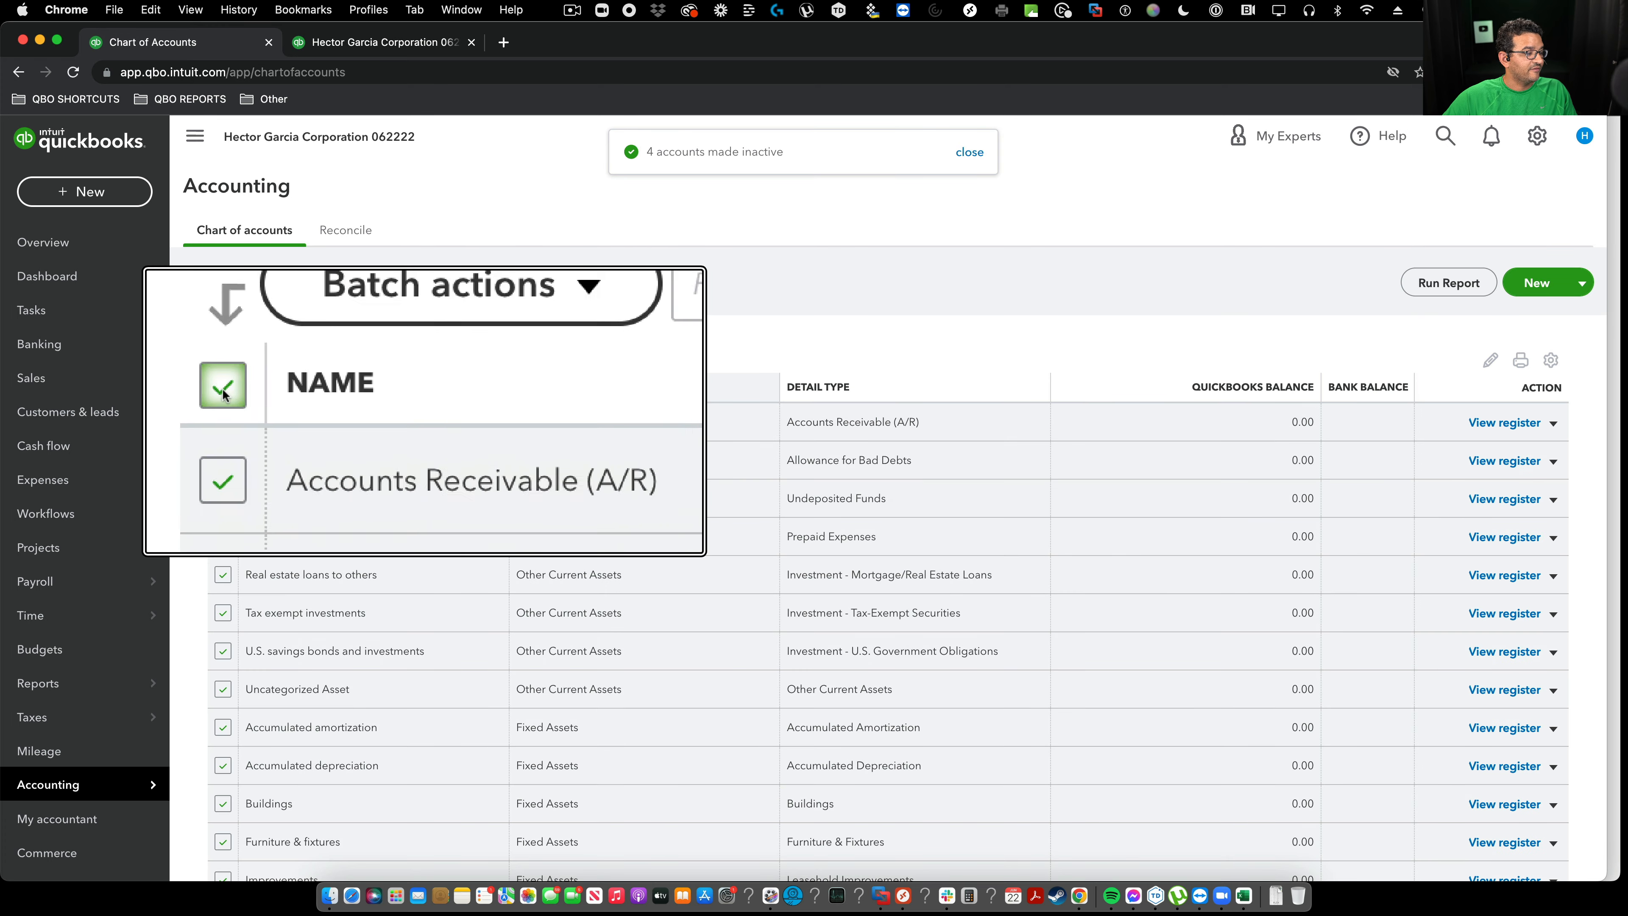
click(332, 352)
click(282, 384)
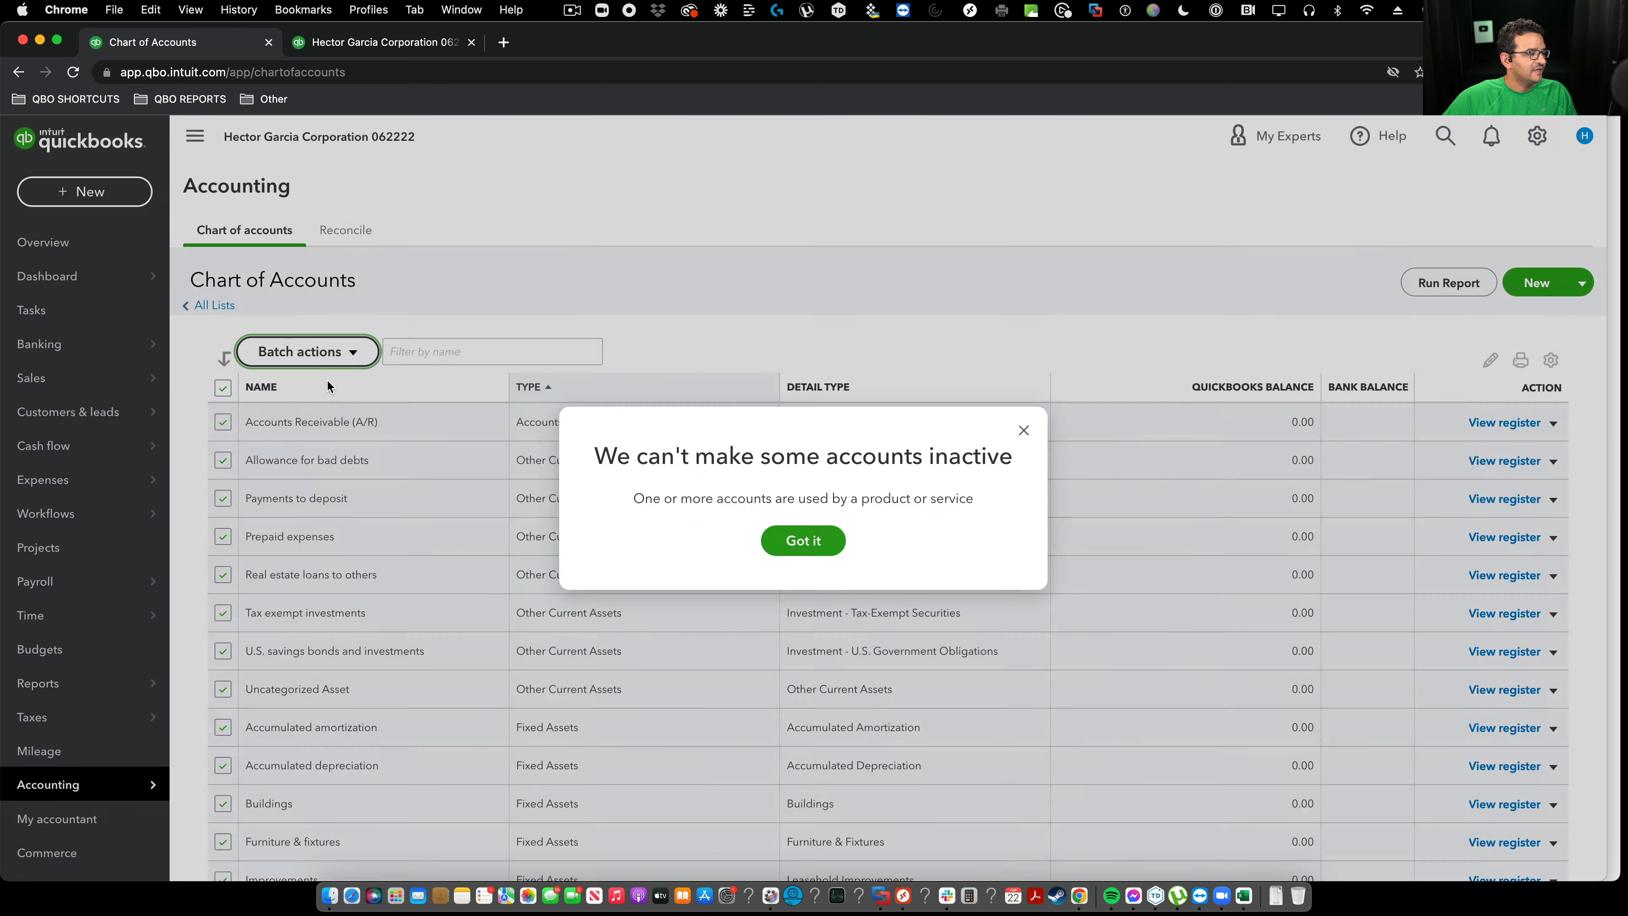
click(790, 542)
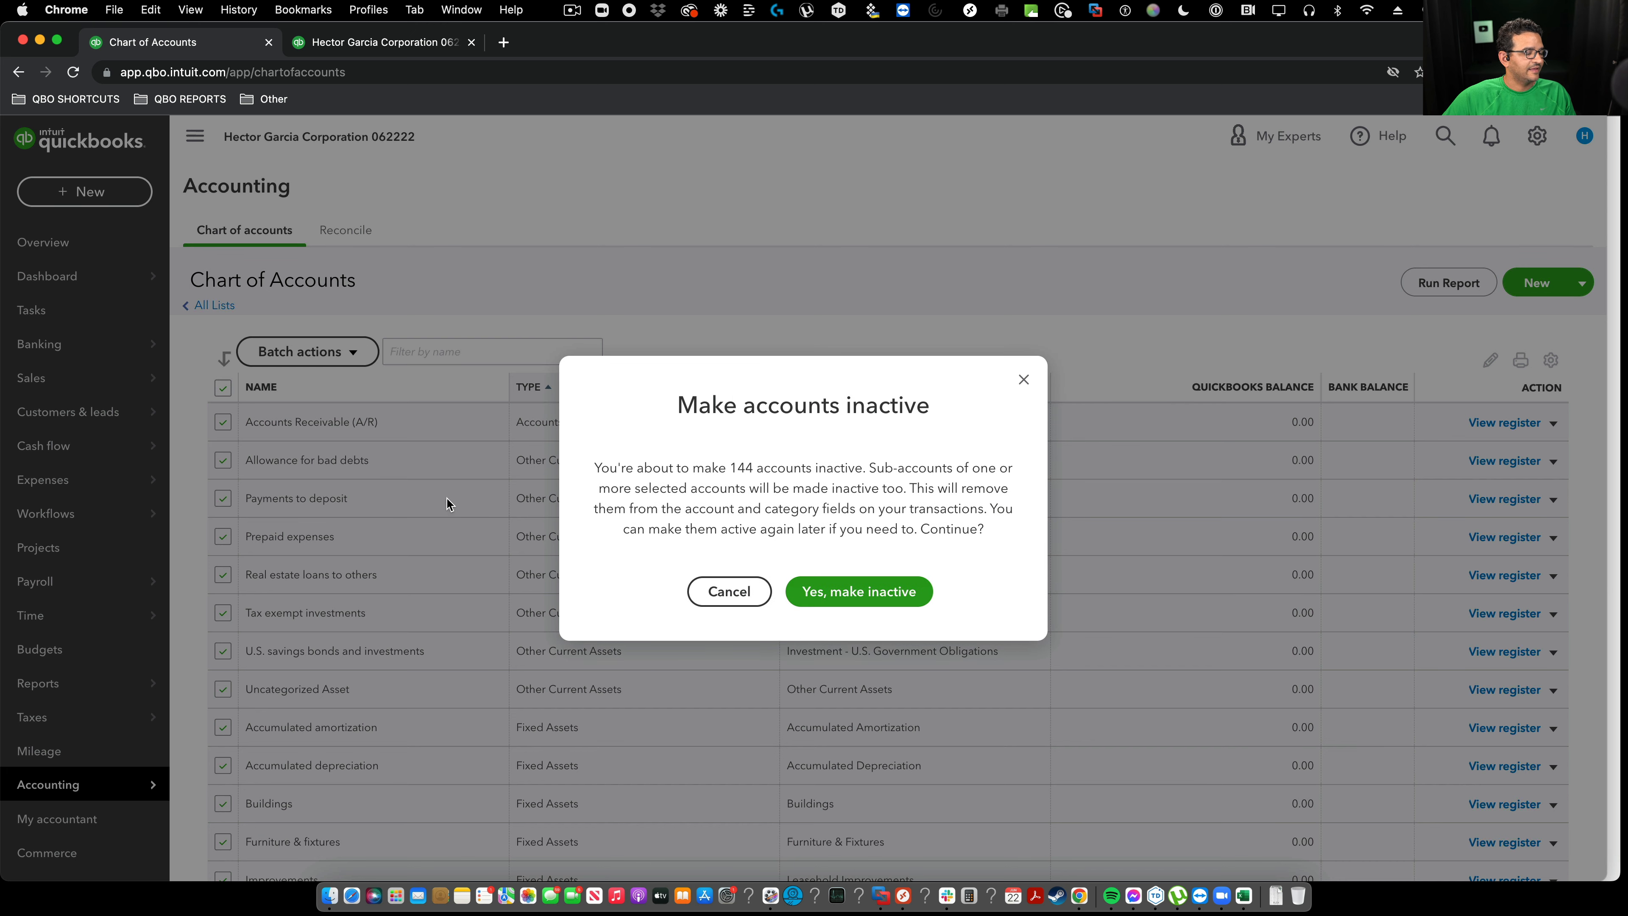
click(825, 588)
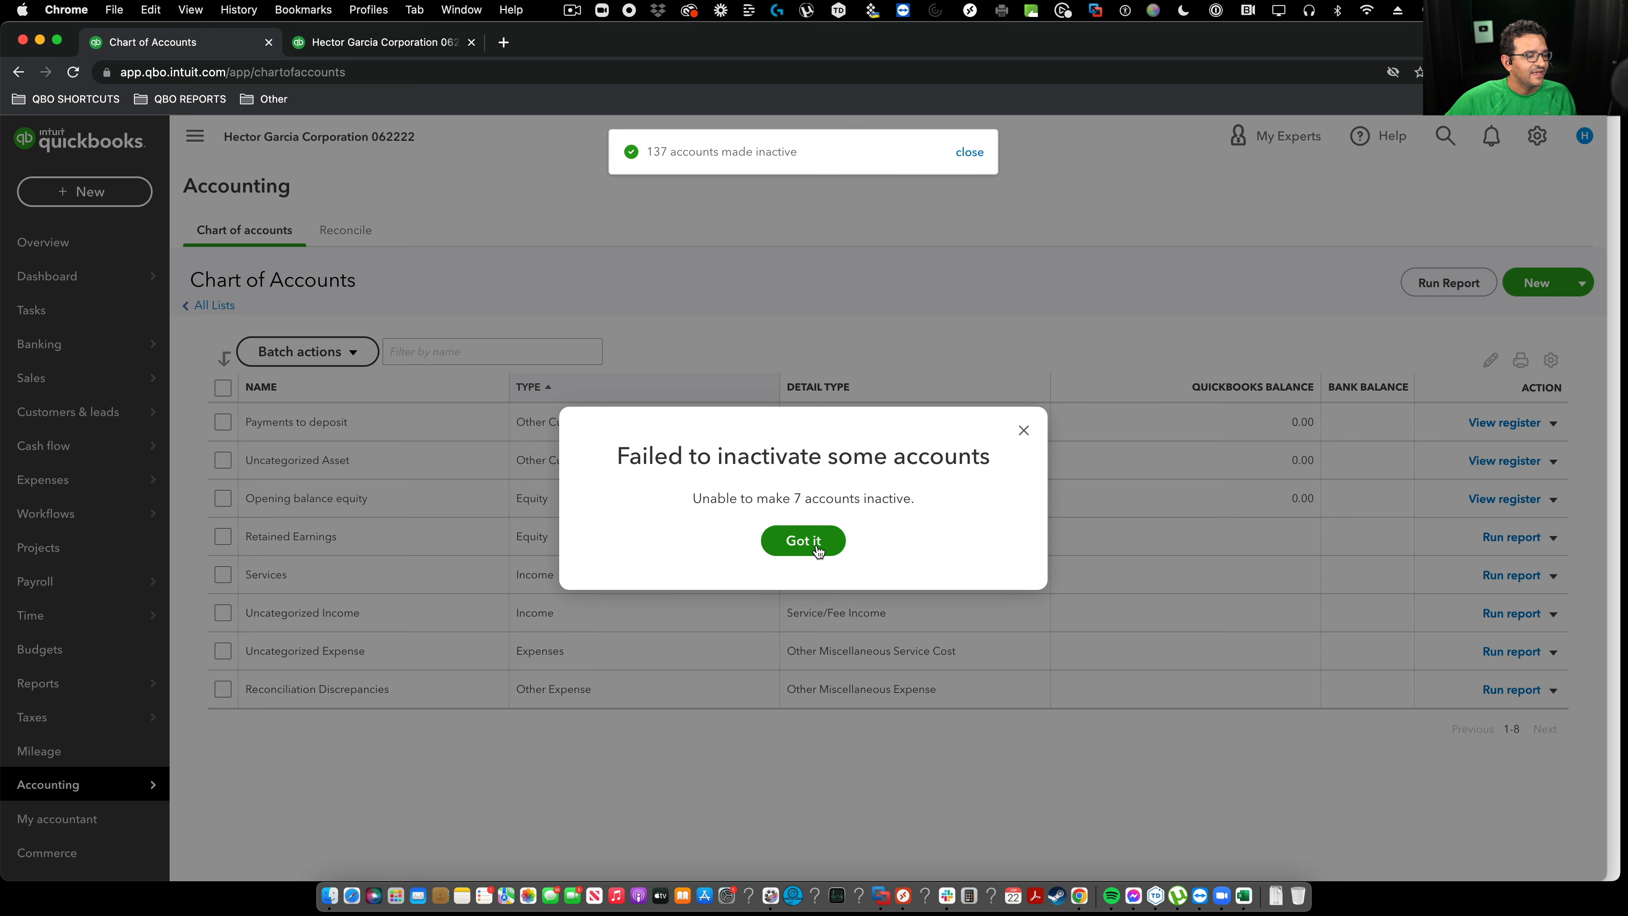
click(803, 540)
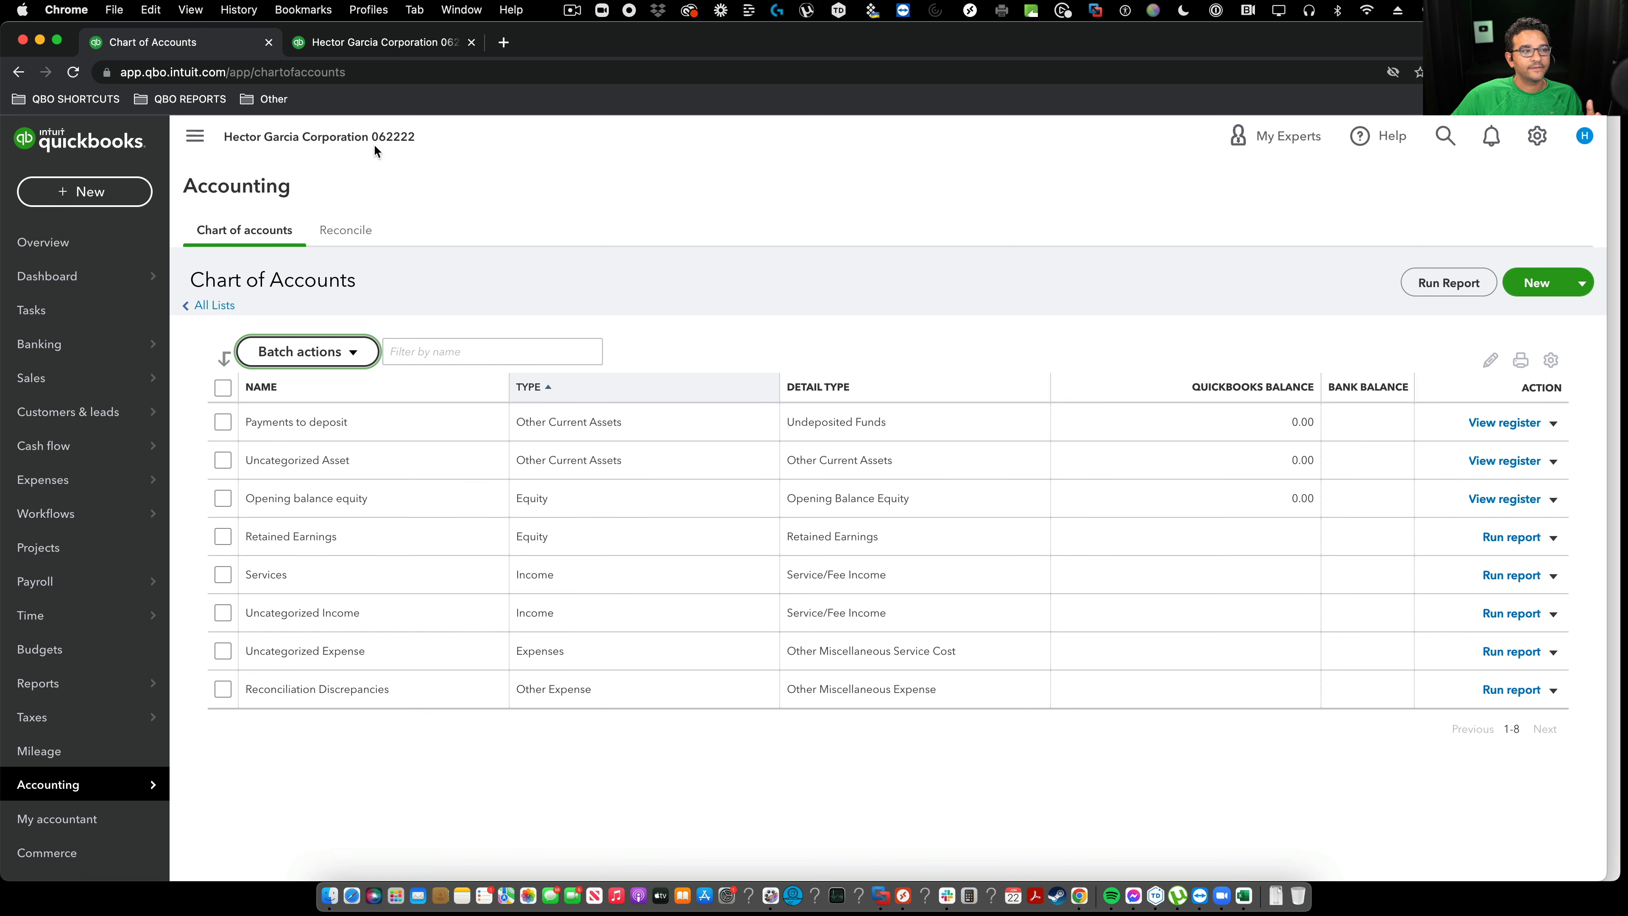
Switch to Finder, open Chart of Accounts.xlsx from the construction kit's QB ONLINE folder in Excel, and close the other open workbook
click(572, 10)
click(596, 56)
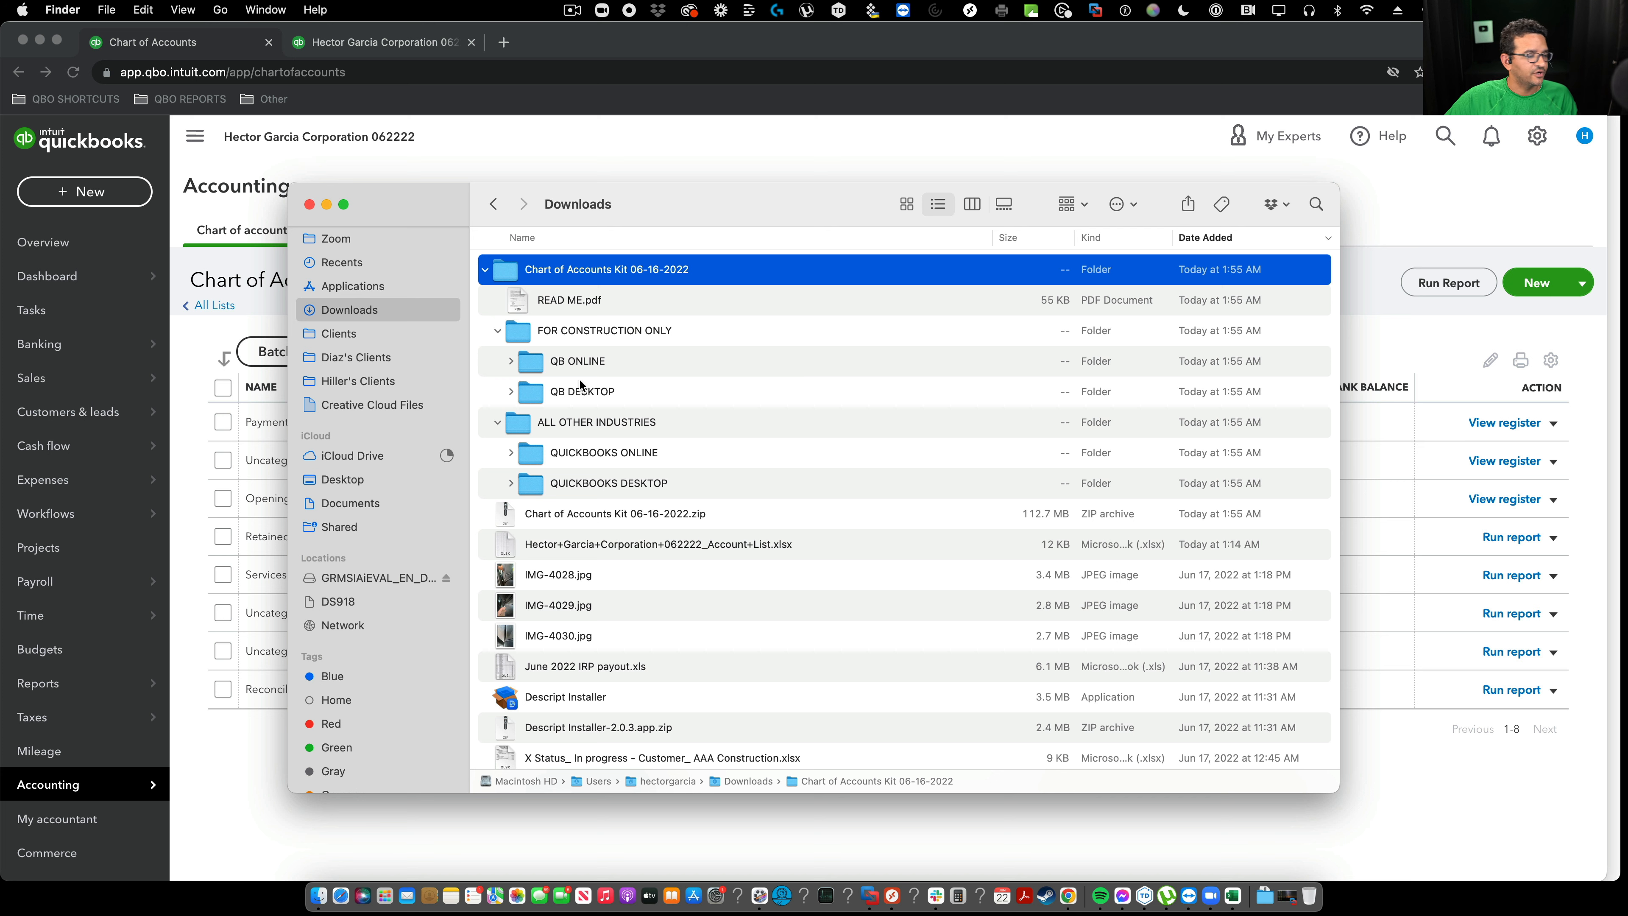
double_click(586, 363)
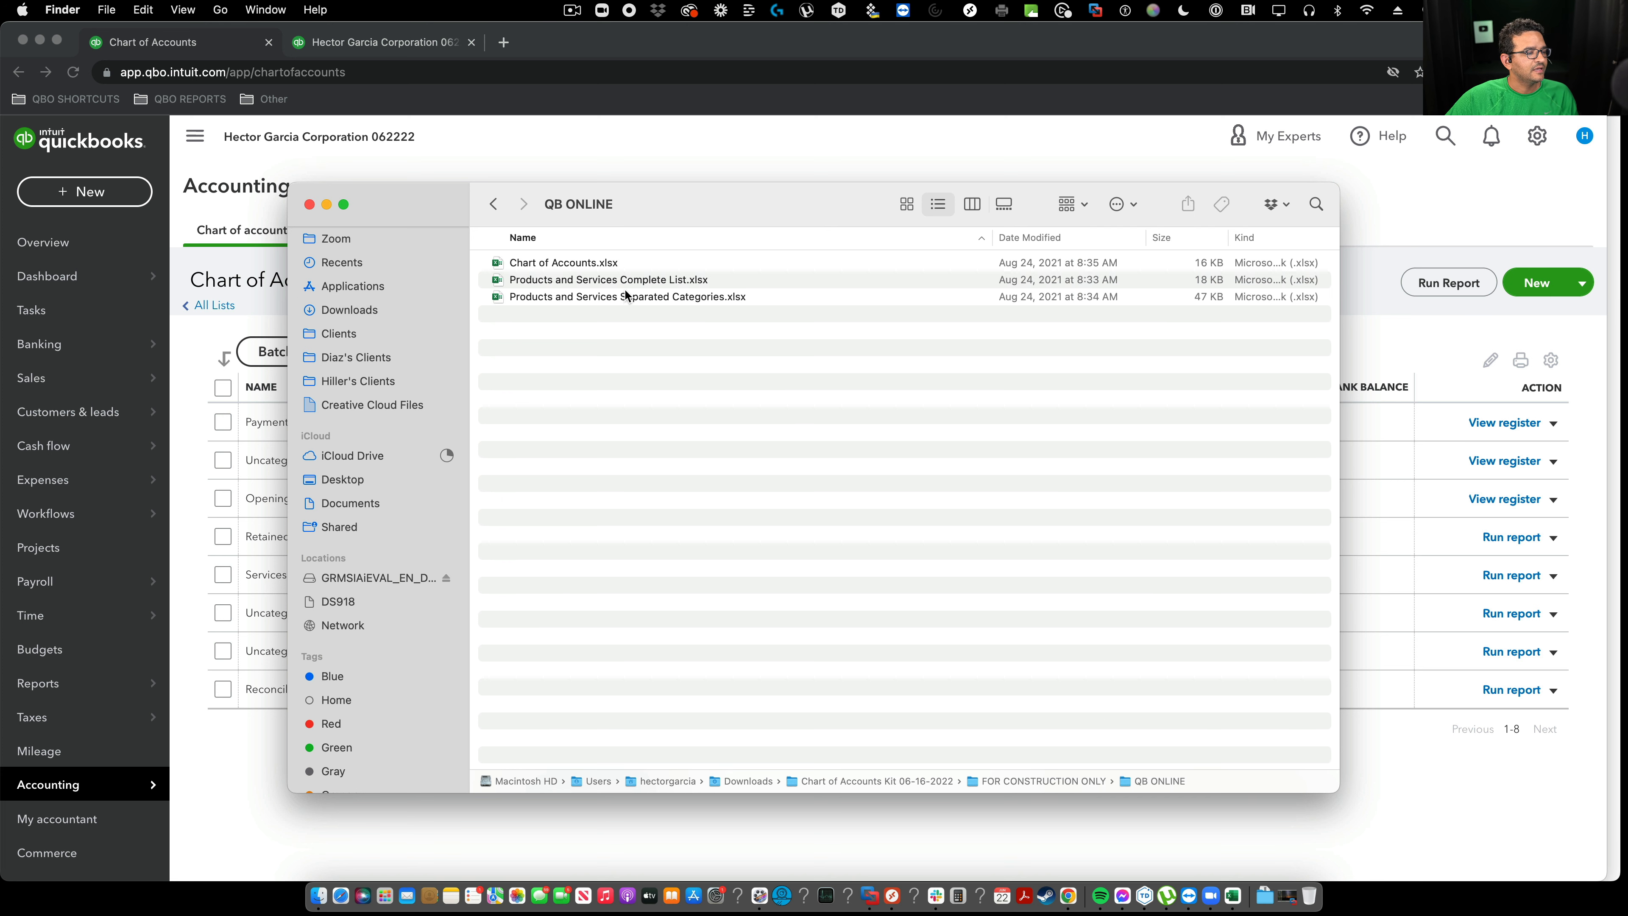
double_click(594, 264)
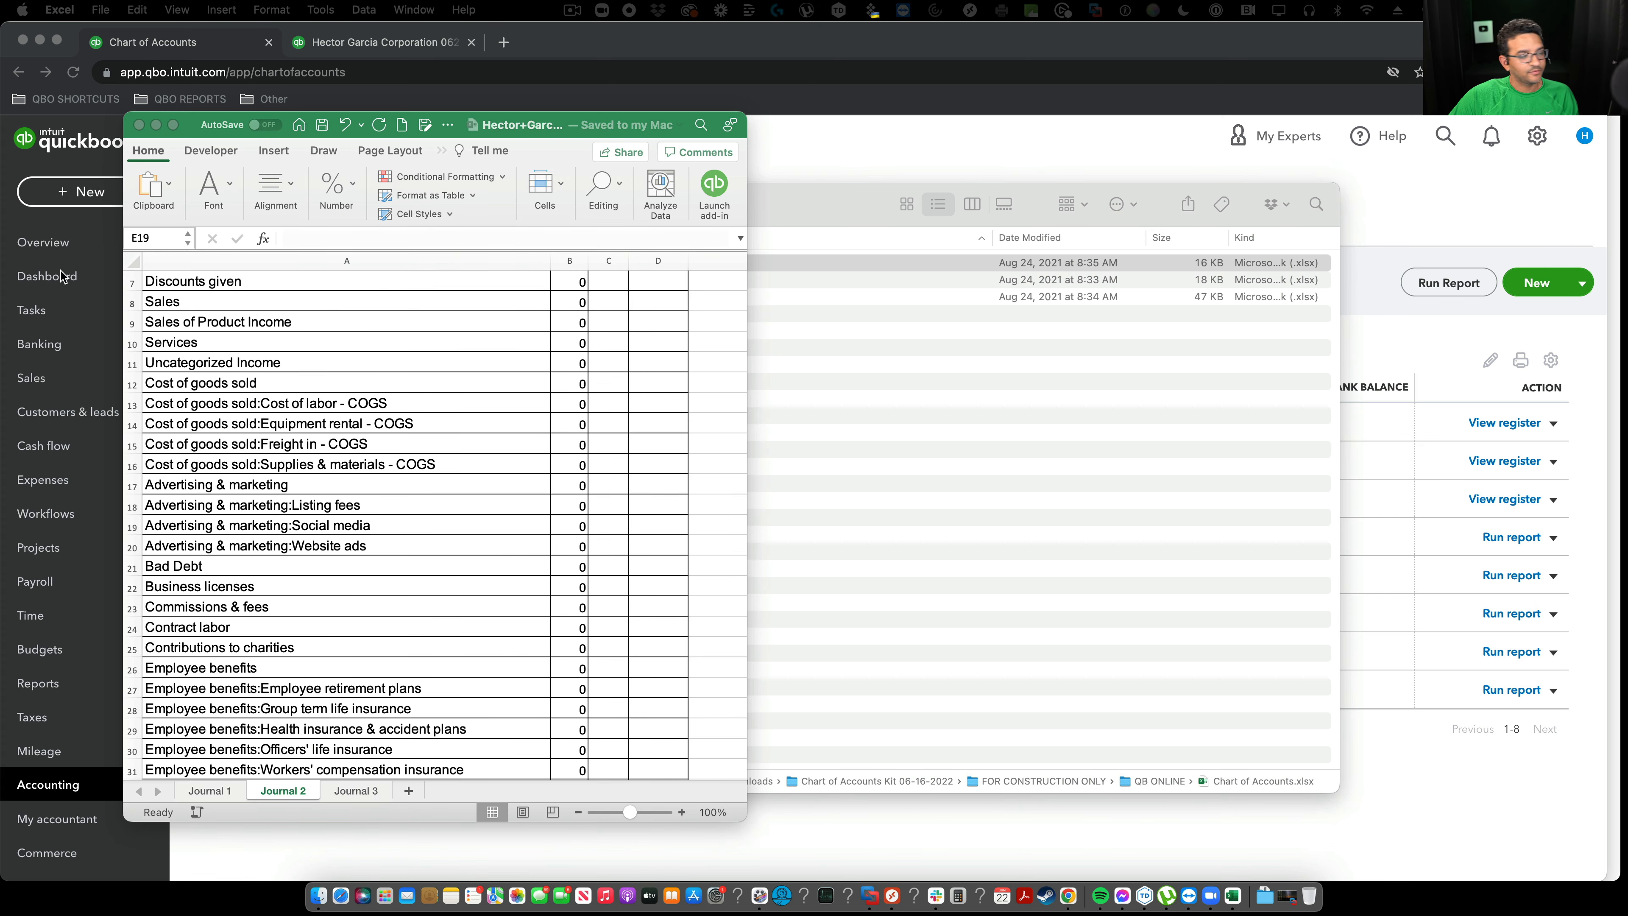
click(138, 124)
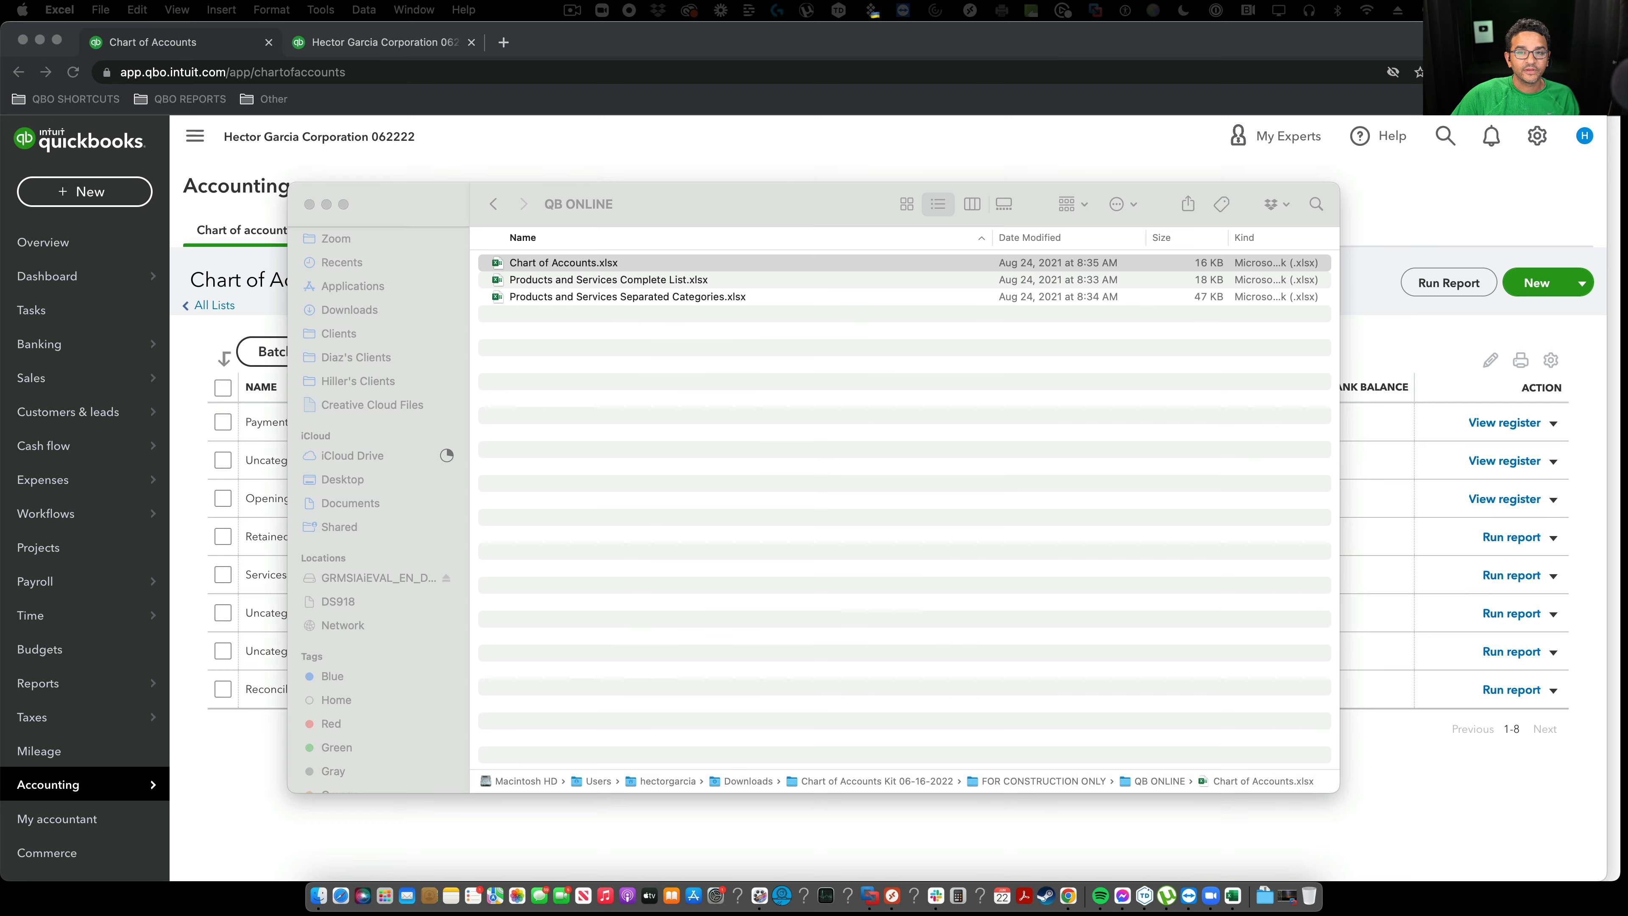
drag(1627, 104, 920, 38)
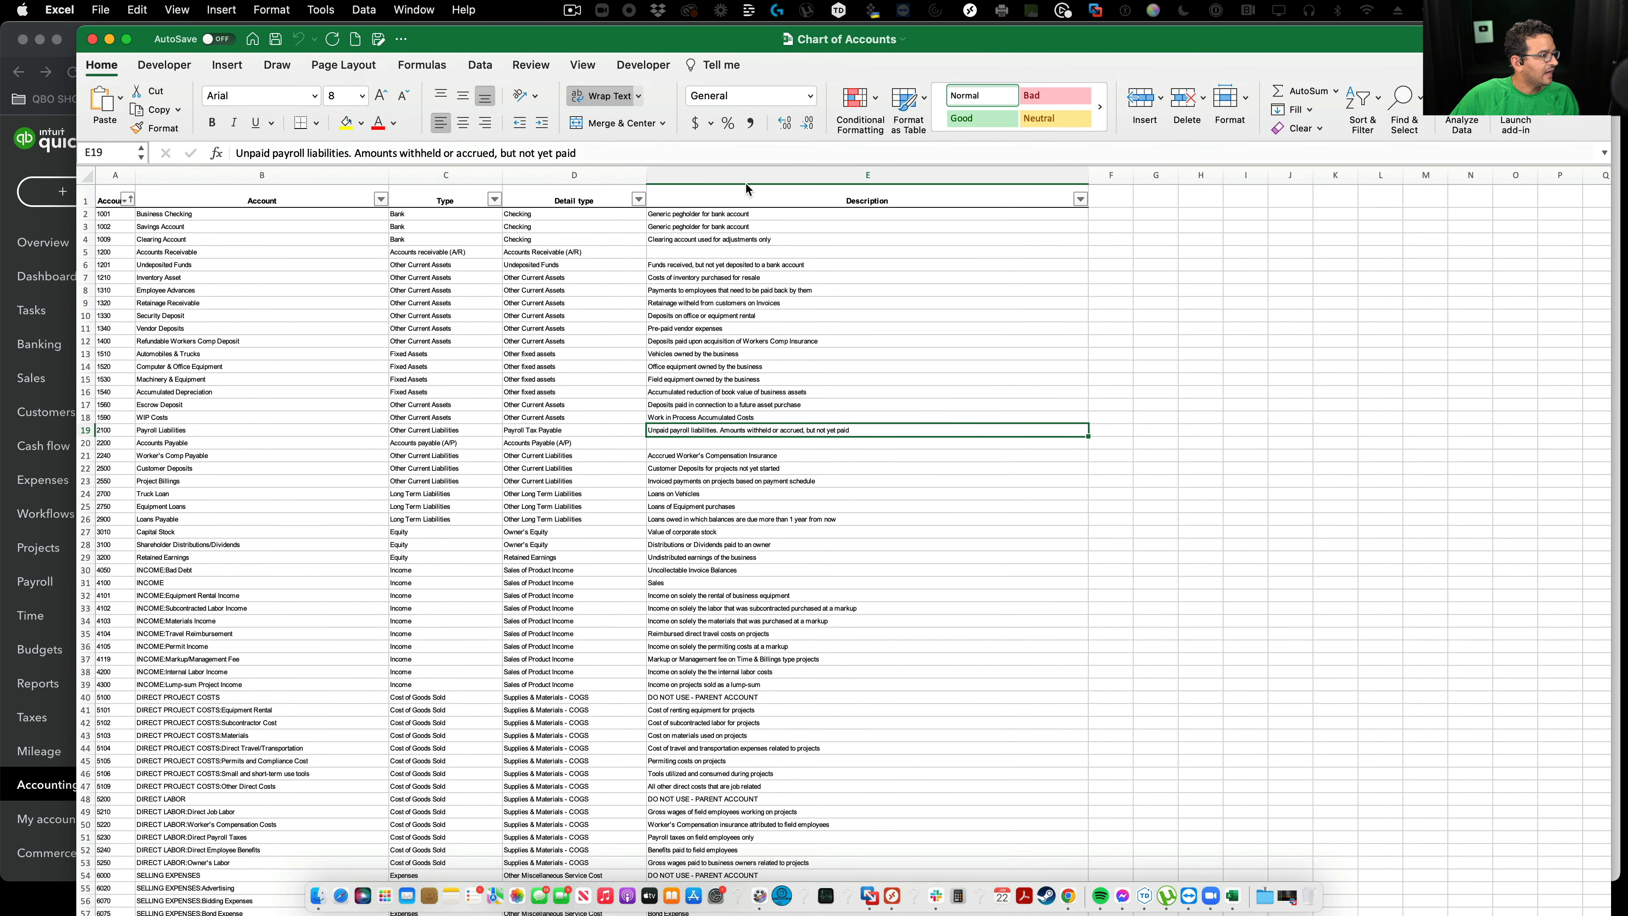
Review the template's Account #, Account, Type, Detail type and Description columns one by one
click(88, 172)
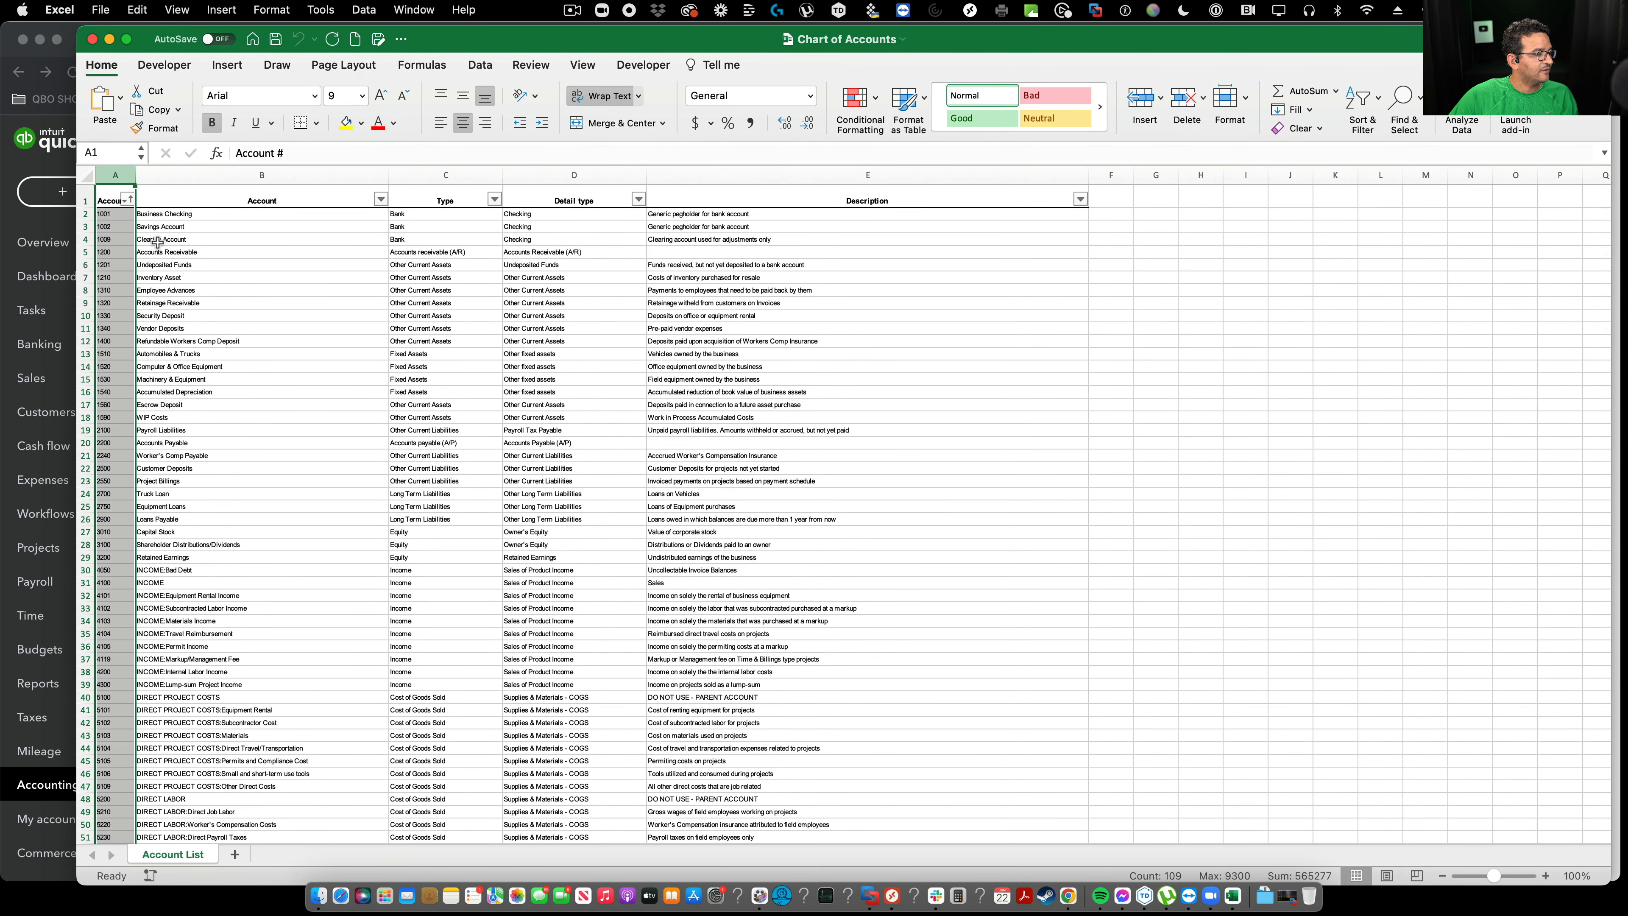
click(245, 174)
click(446, 174)
click(574, 174)
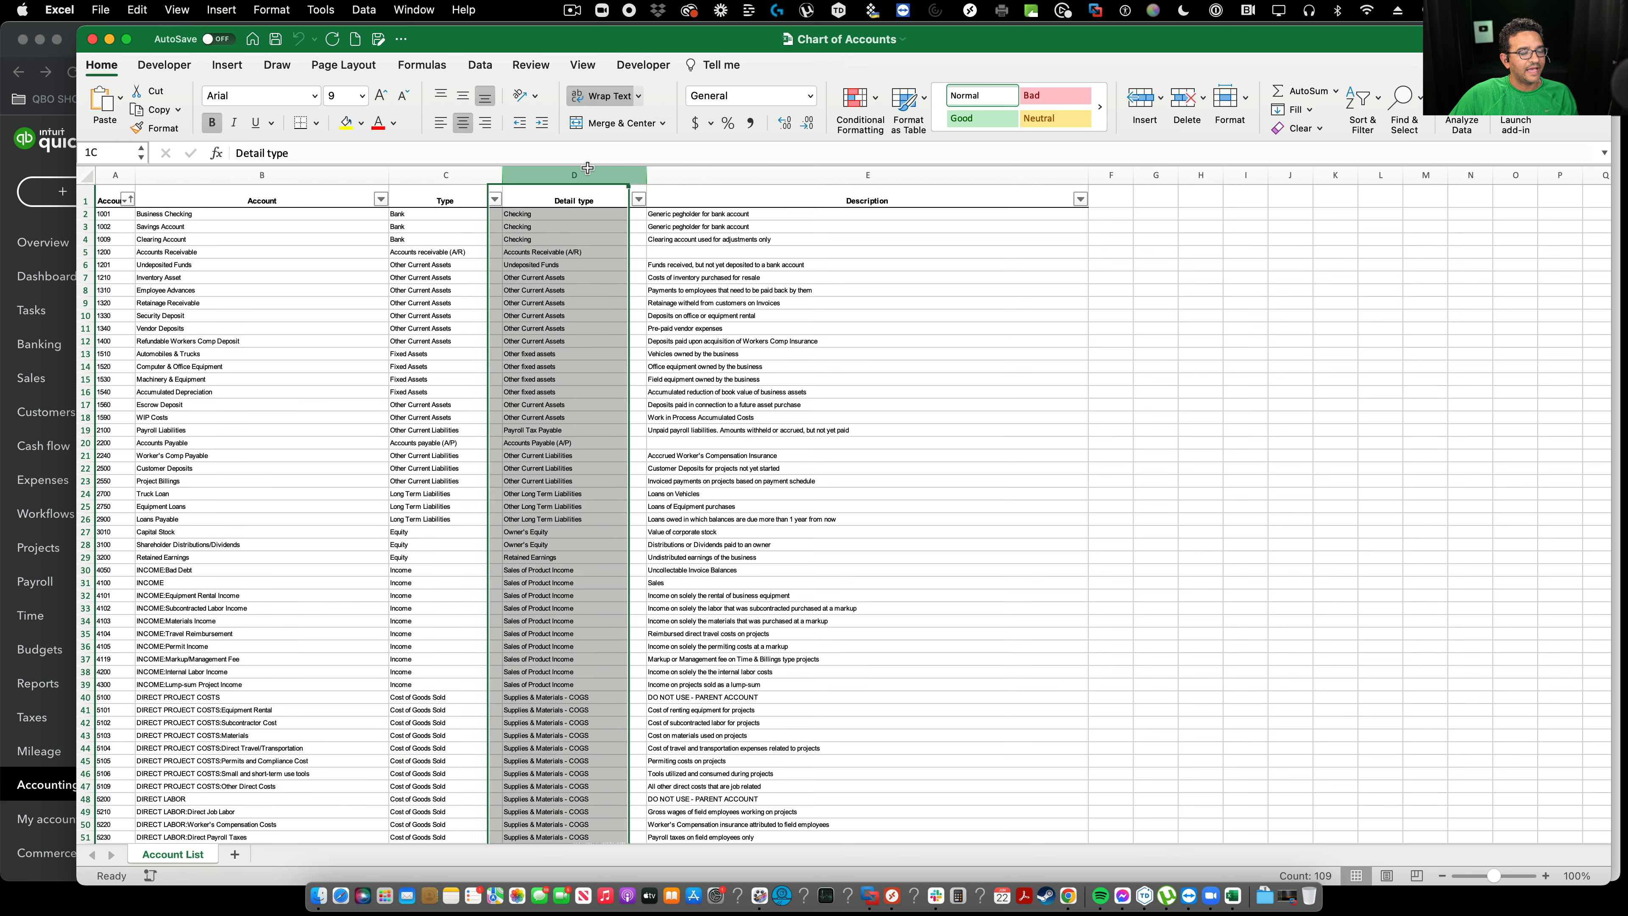
click(813, 175)
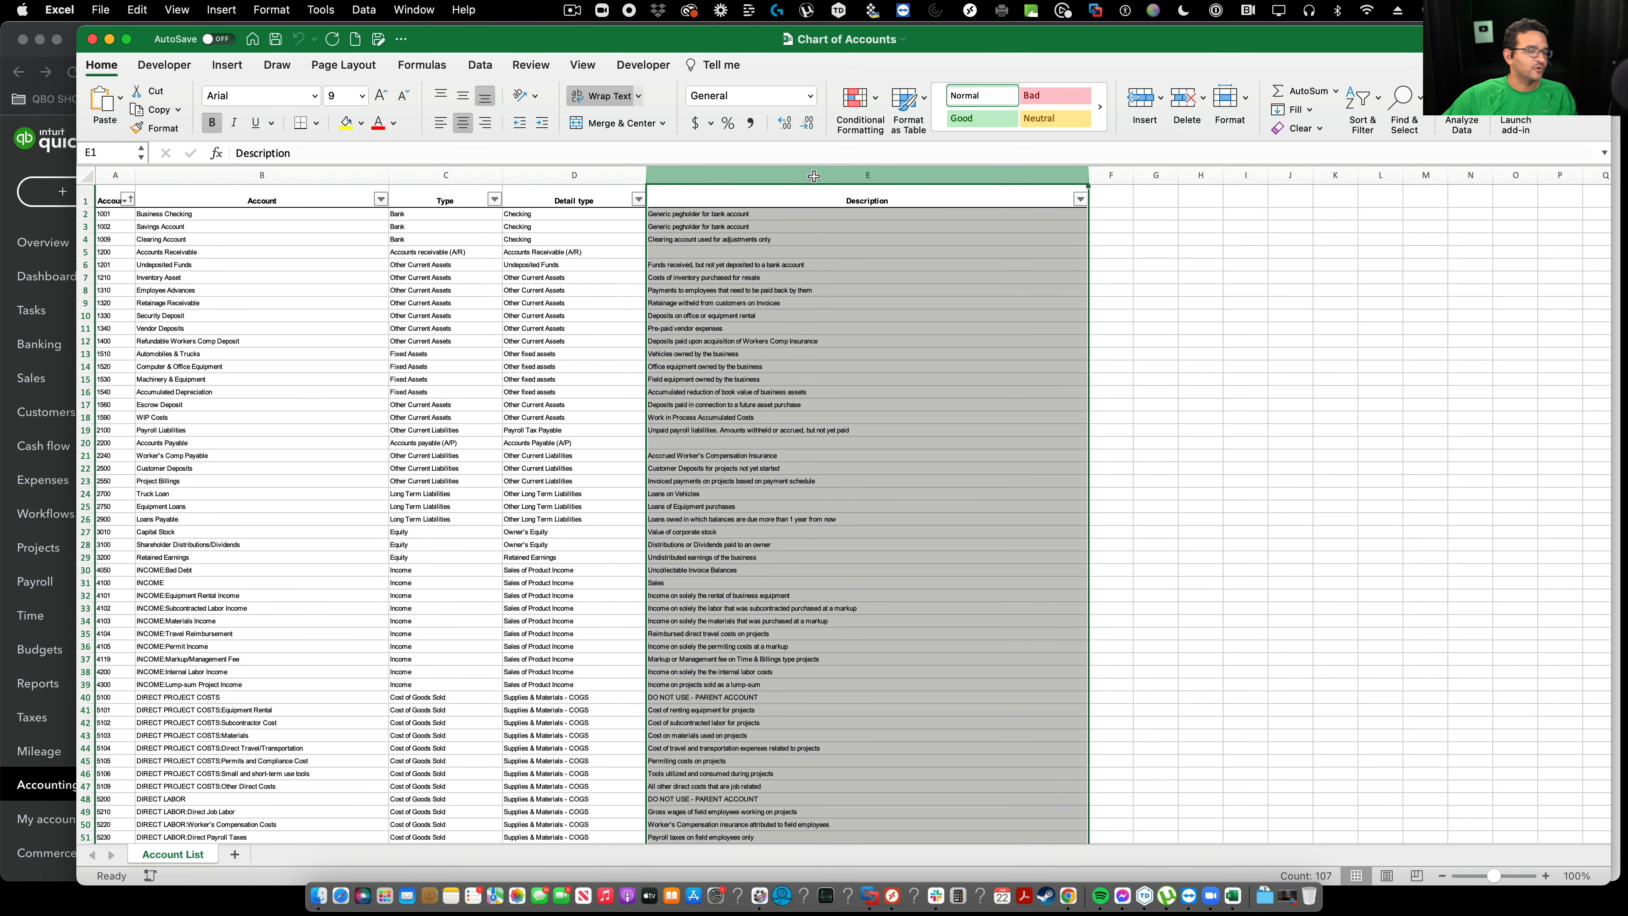
Set the worksheet zoom to 200% so the chart of accounts template is readable
click(150, 443)
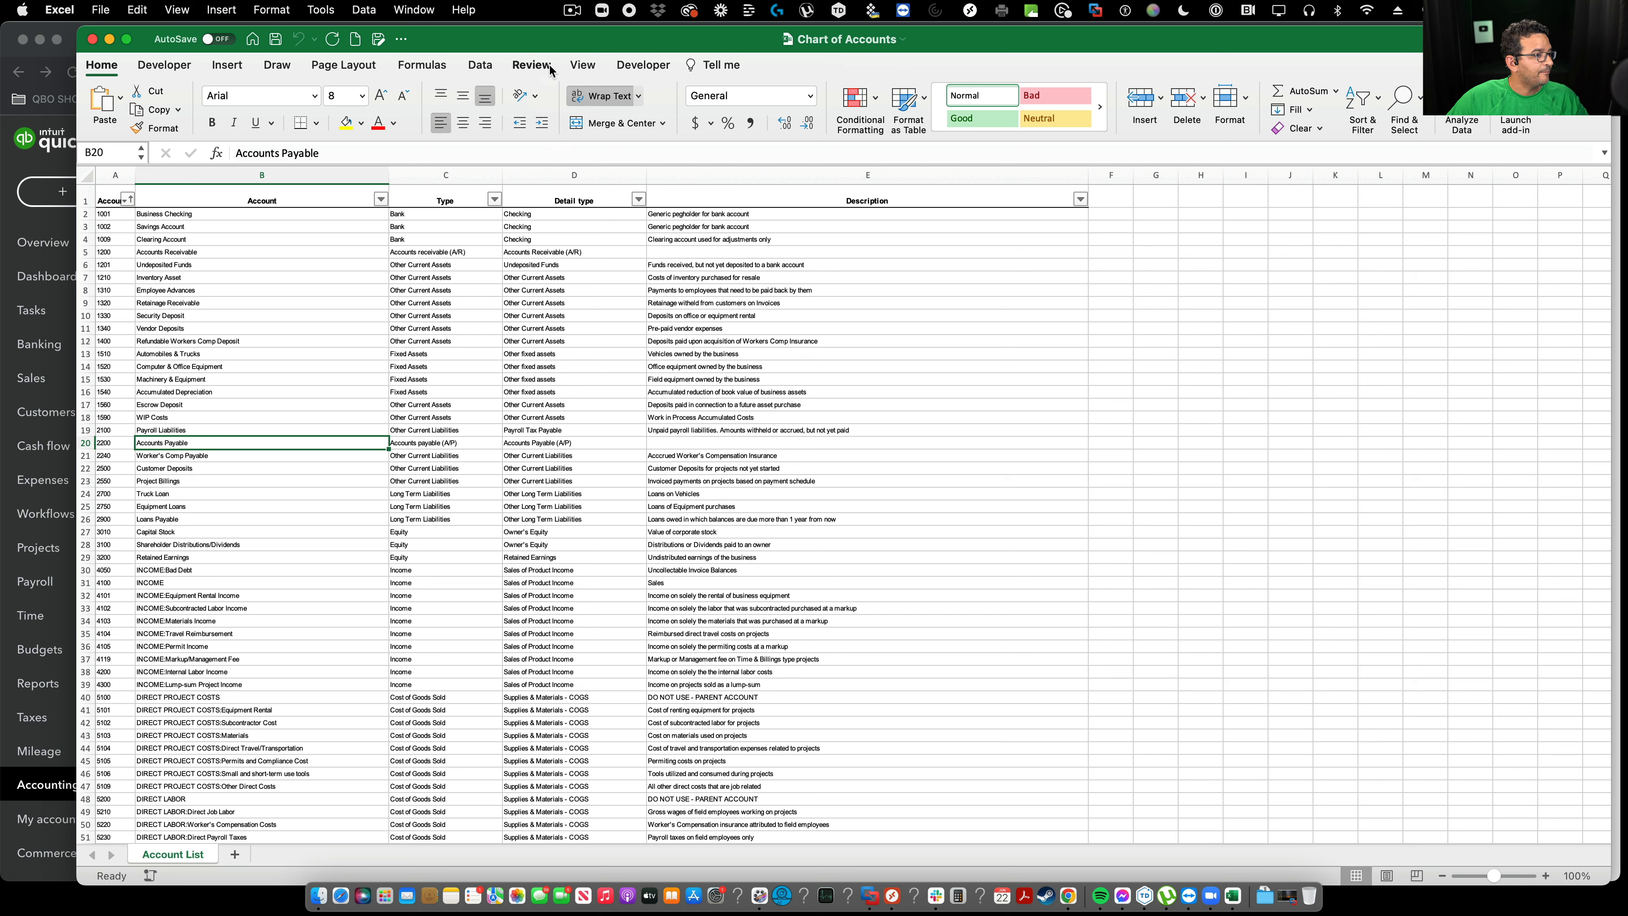
click(581, 65)
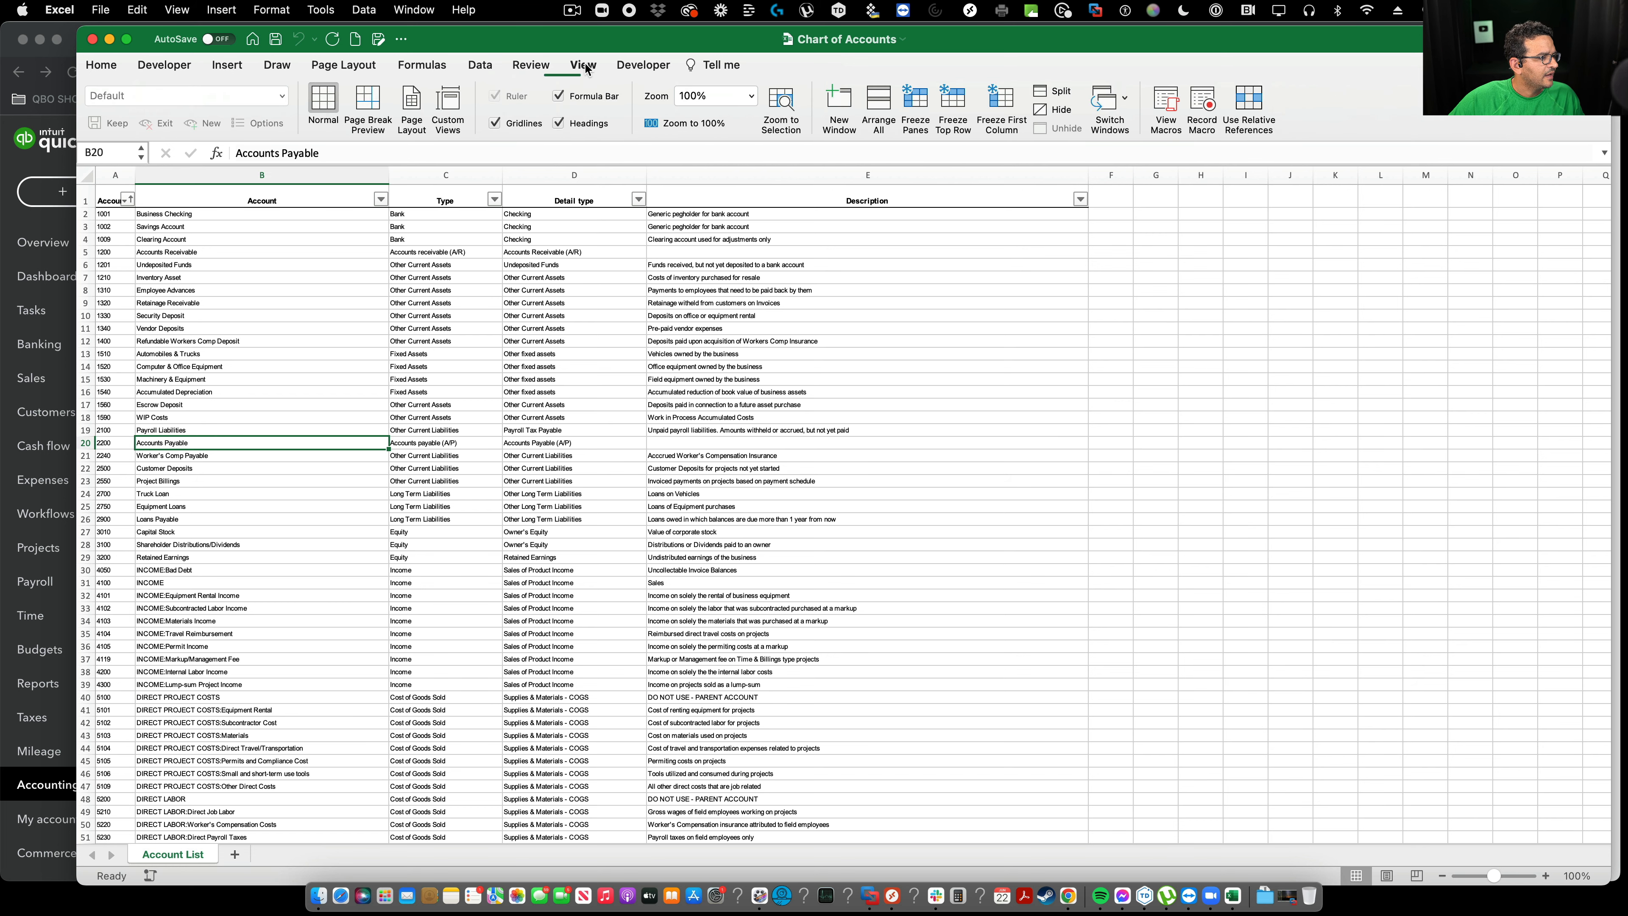
click(751, 96)
click(711, 116)
click(487, 343)
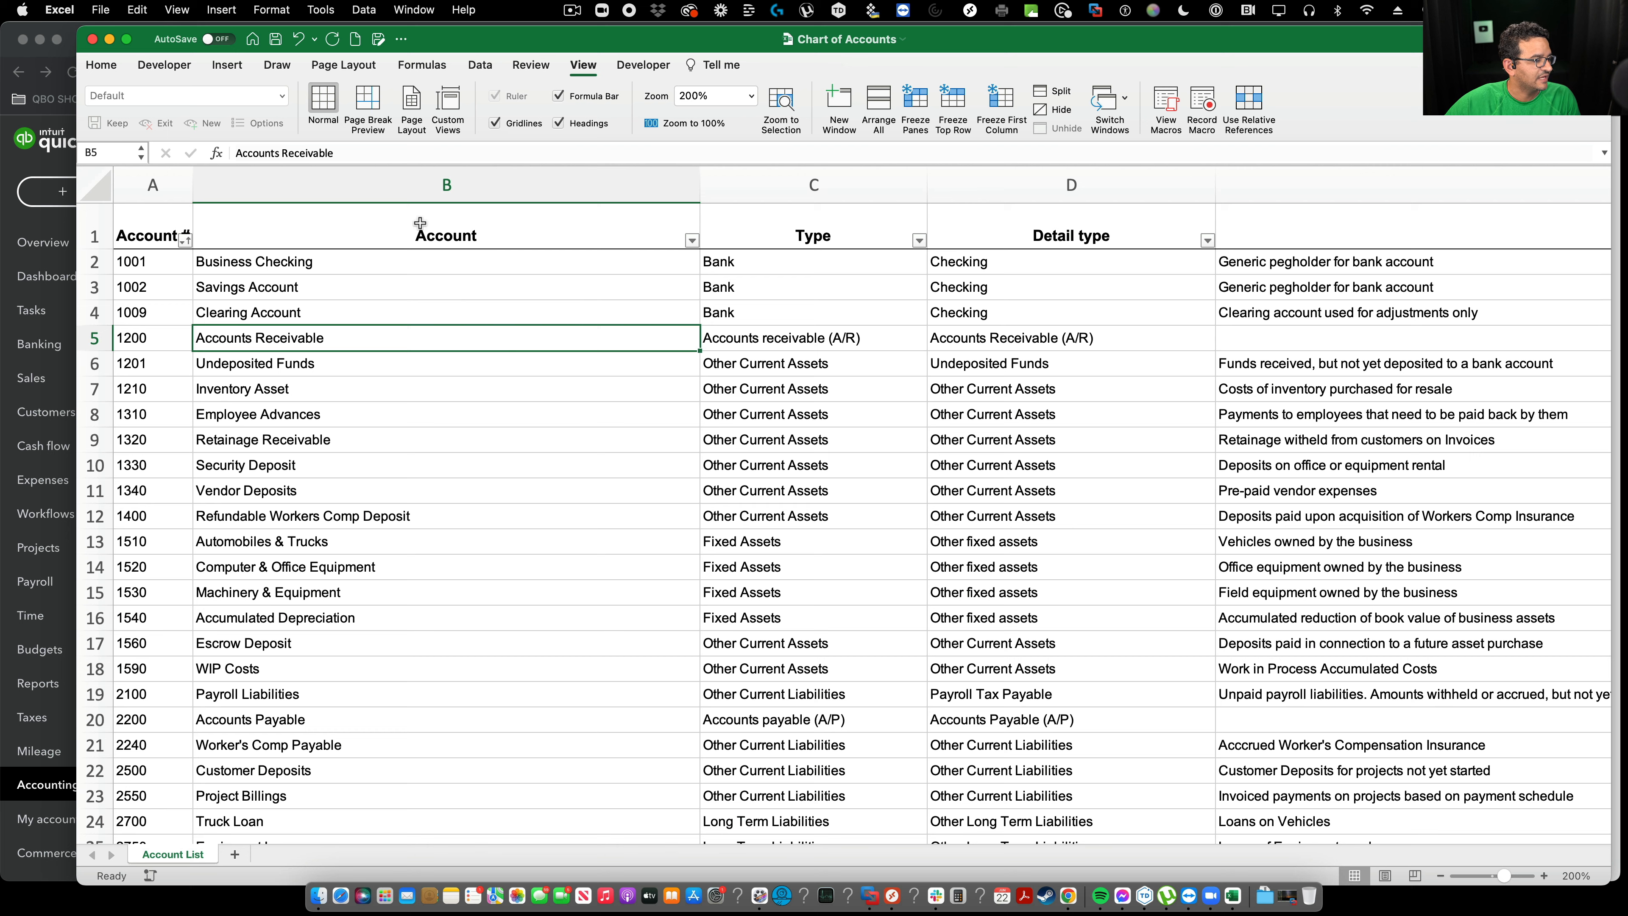
Examine the Account column, focusing on how INCOME subaccounts are written with a colon after the parent account name
click(411, 179)
click(441, 234)
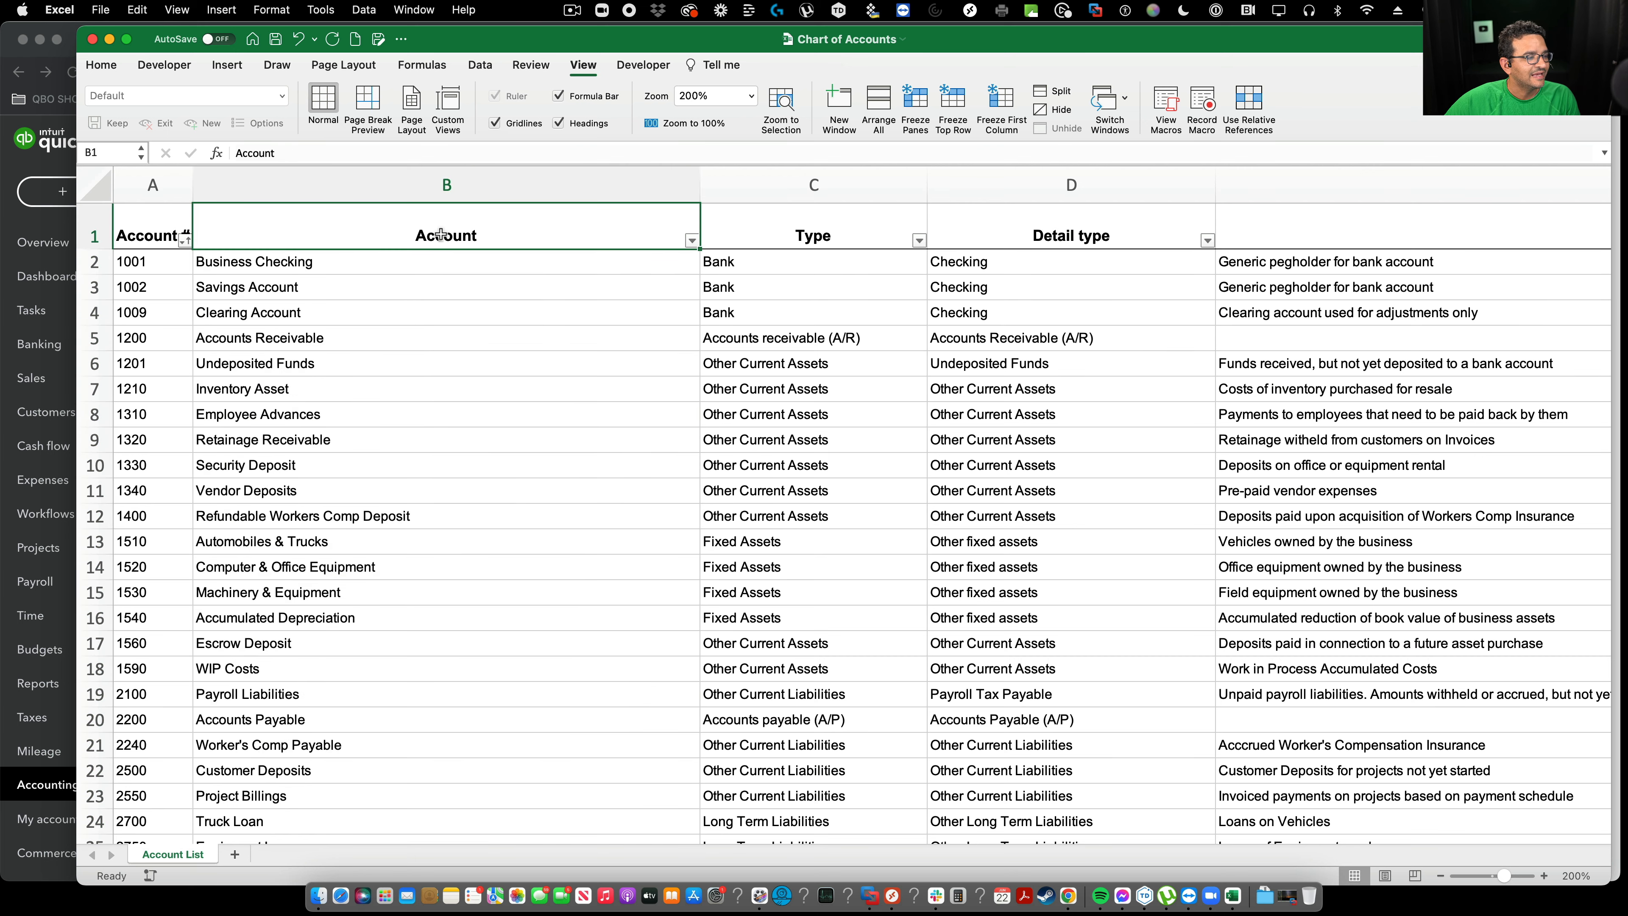
click(441, 186)
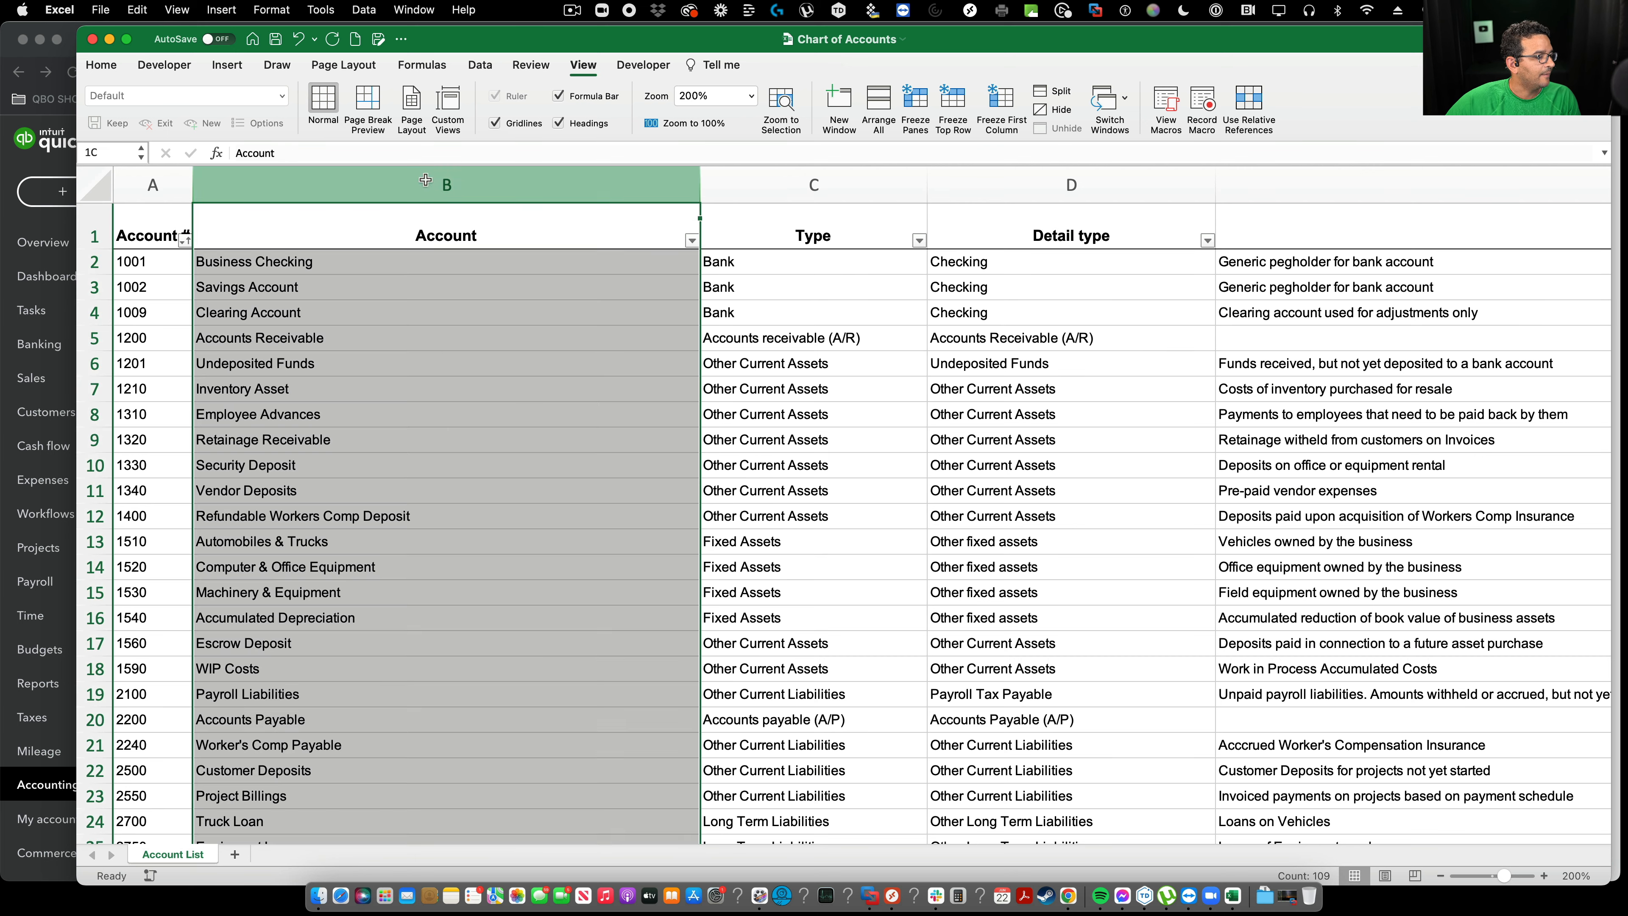
scroll(429, 695, down, 2)
scroll(430, 695, down, 8)
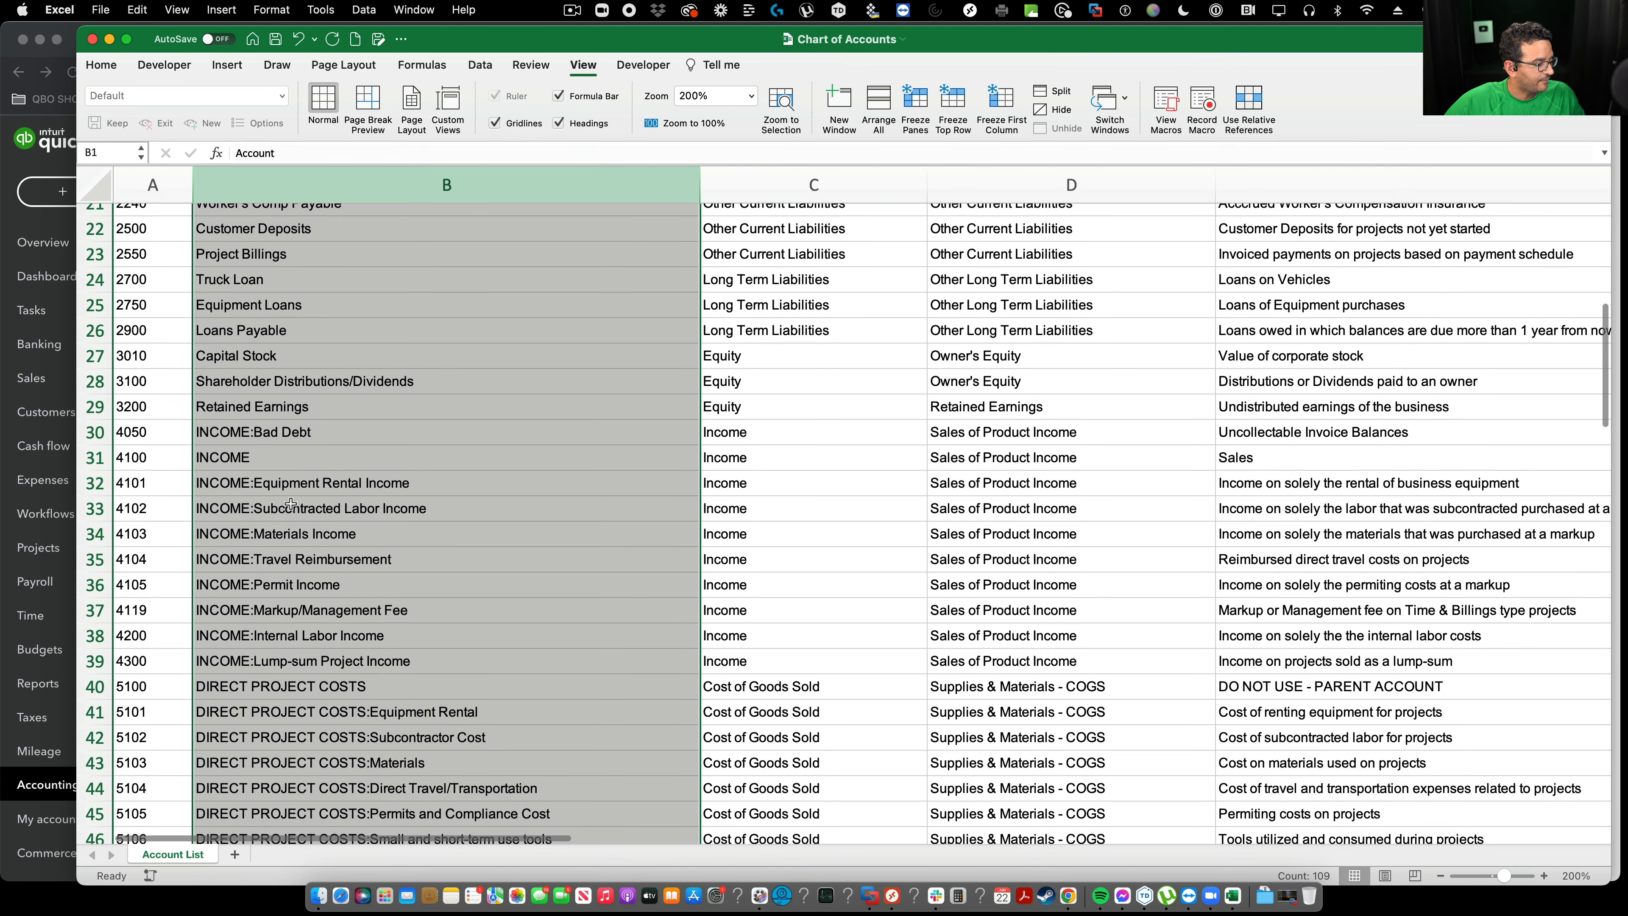
click(270, 459)
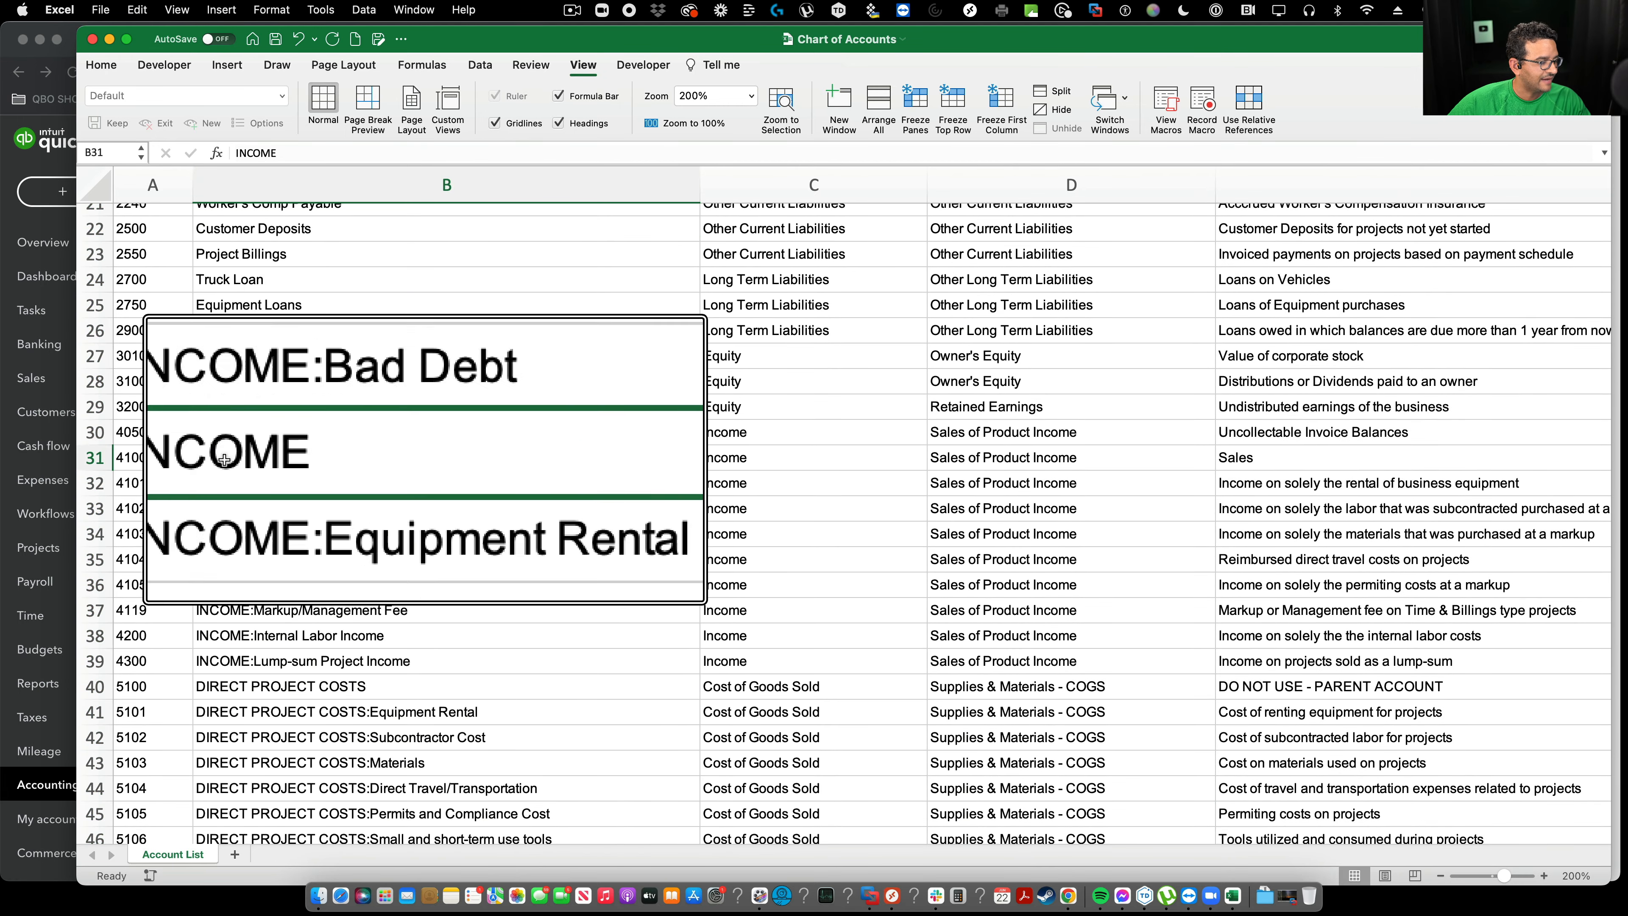
scroll(224, 460, down, 5)
right_click(279, 484)
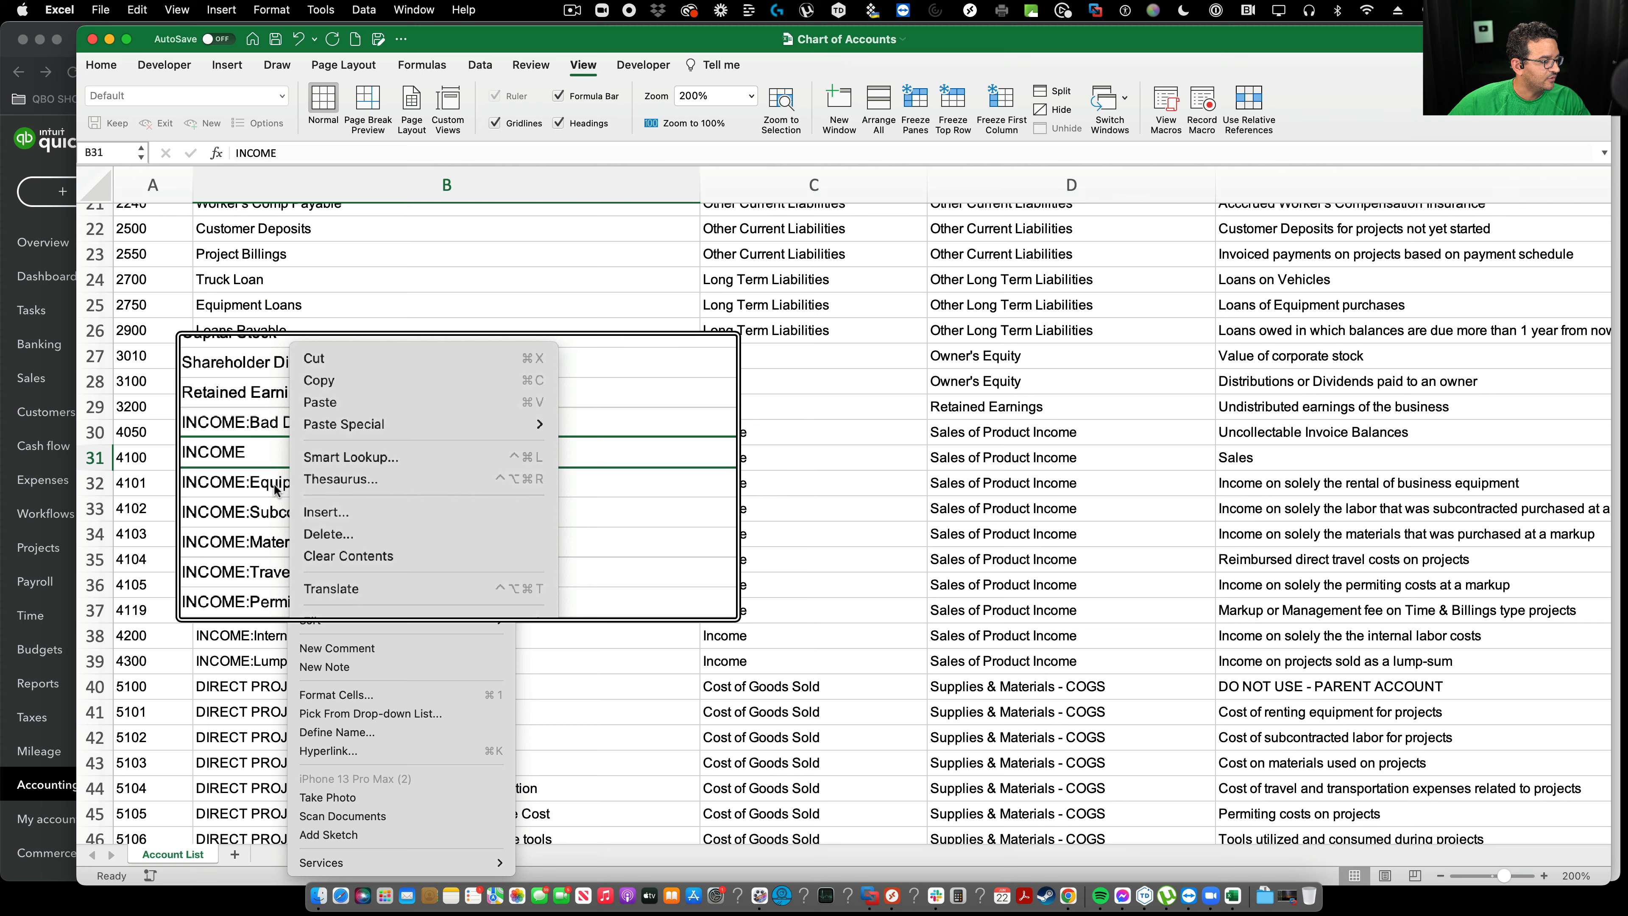
click(264, 485)
right_click(265, 486)
click(265, 490)
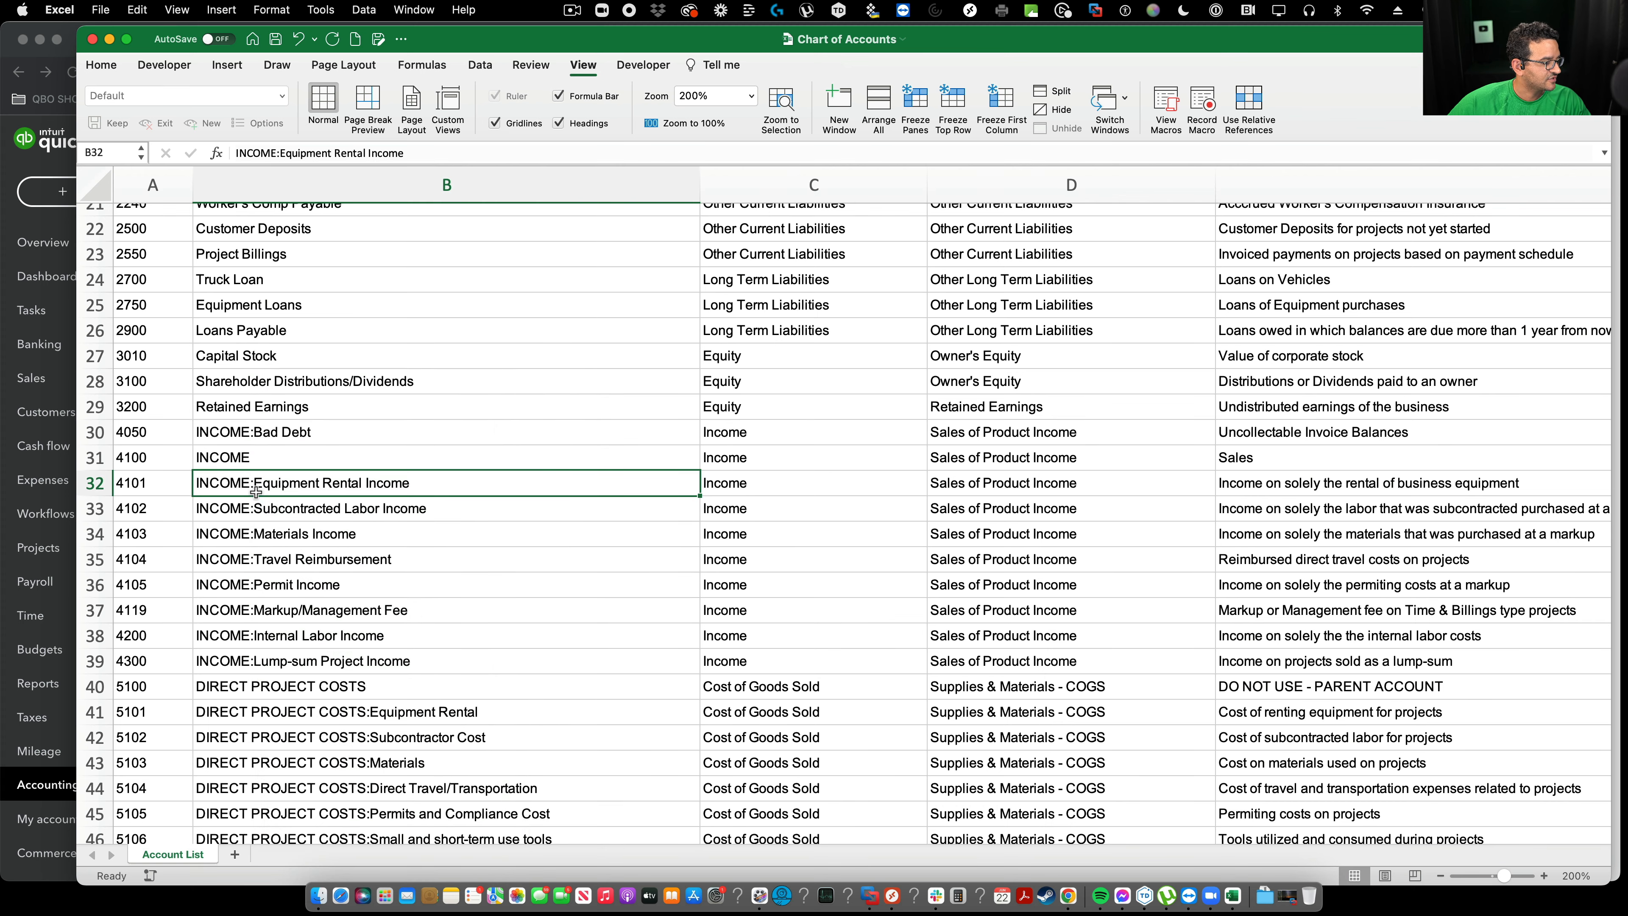
click(275, 511)
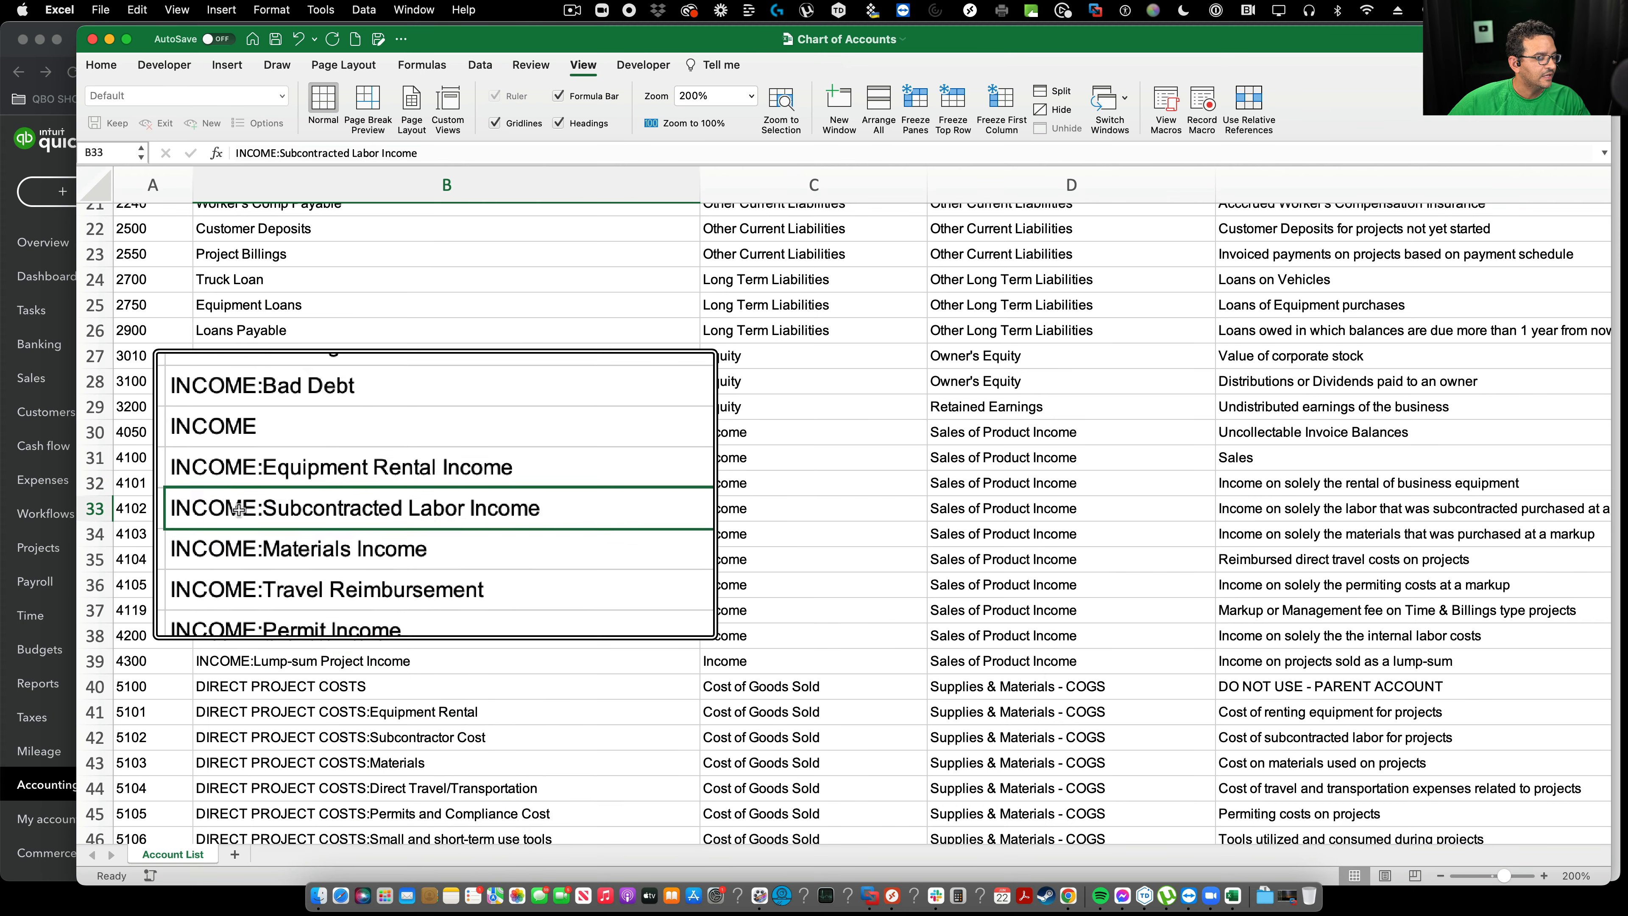
scroll(238, 510, up, 2)
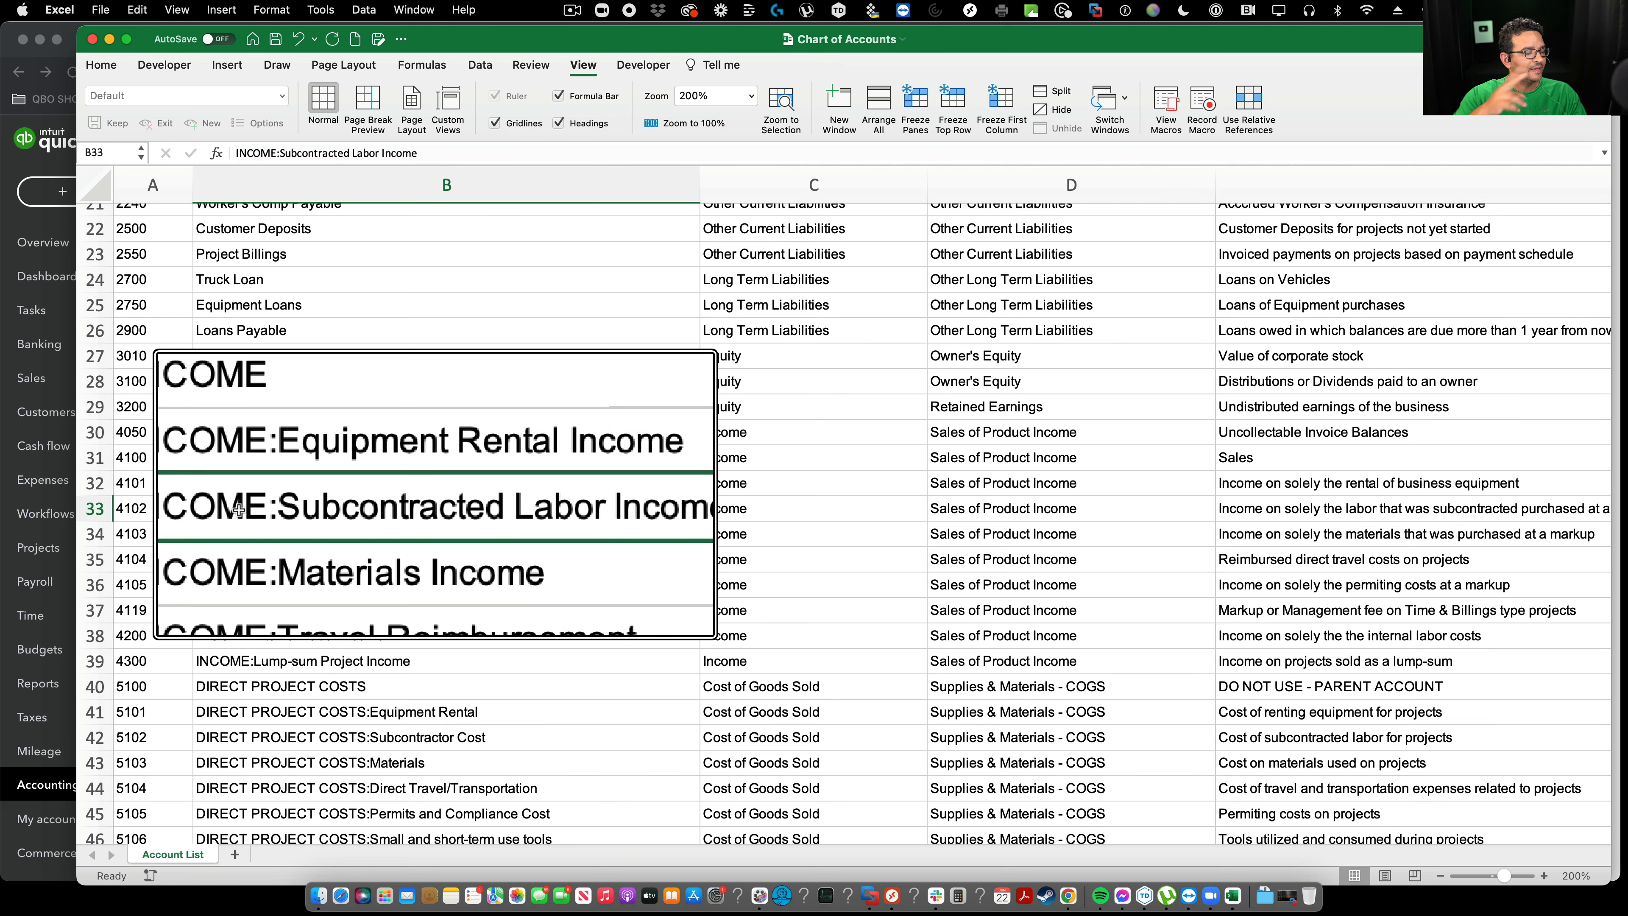
scroll(238, 510, down, 3)
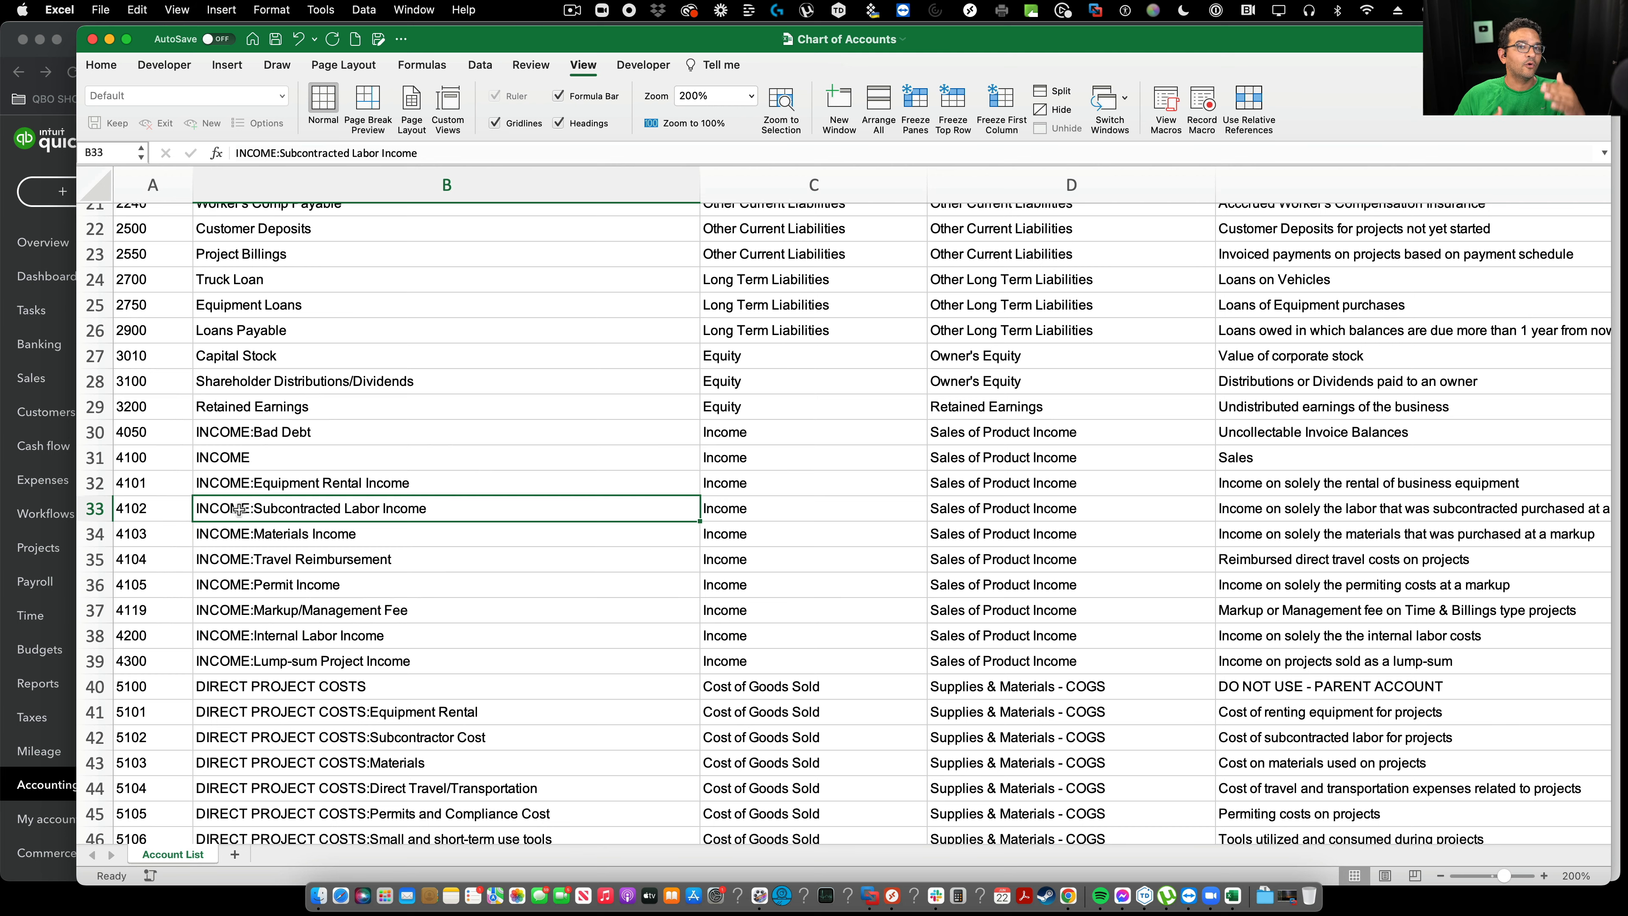
Review the Type column values from the first bank account down through the liability accounts
click(740, 456)
scroll(741, 455, up, 10)
scroll(742, 456, down, 1)
click(791, 385)
drag(766, 270, 808, 696)
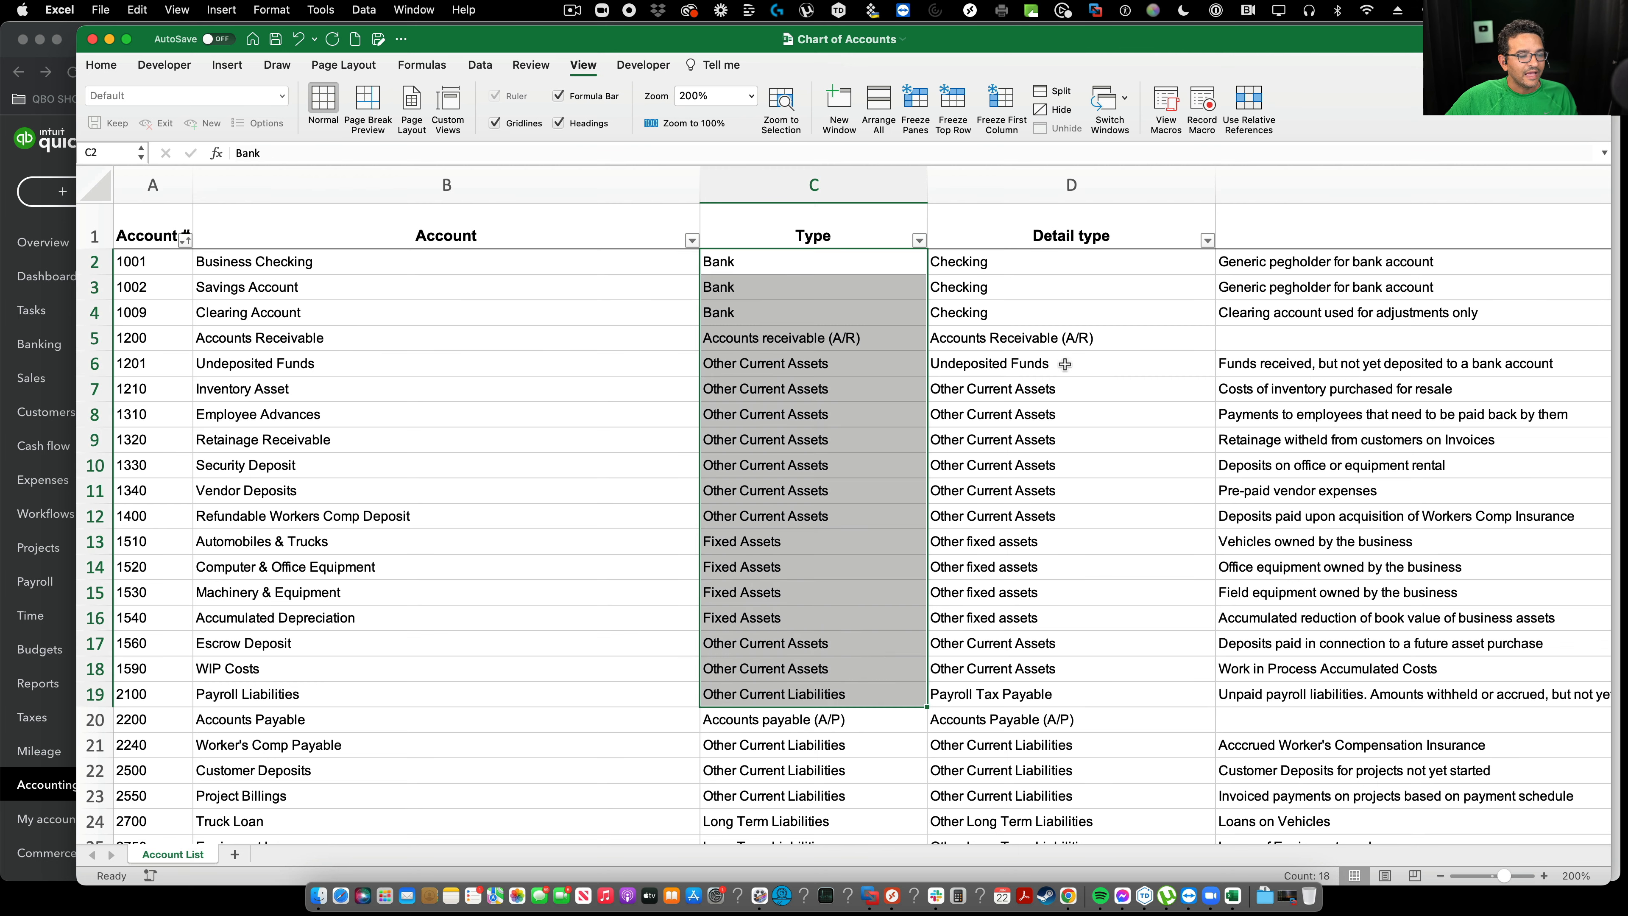
Examine the Detail type column across the asset, income, cost of goods sold, expense and other income accounts
drag(1030, 272, 1091, 717)
click(1084, 672)
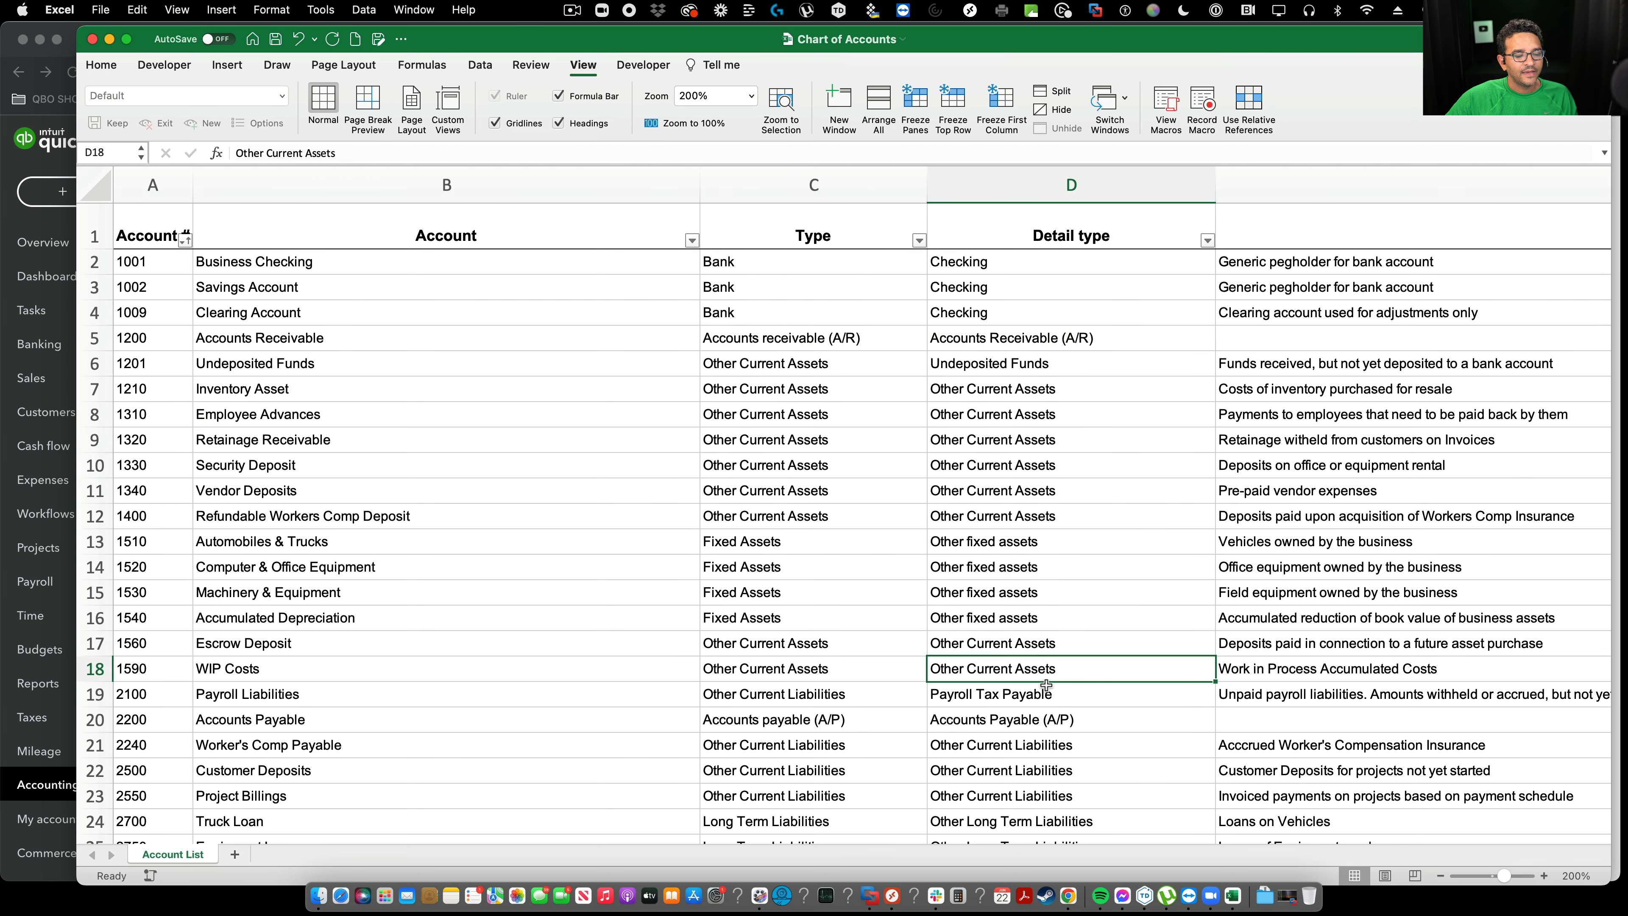
scroll(1046, 685, down, 10)
scroll(1070, 585, up, 10)
click(1070, 585)
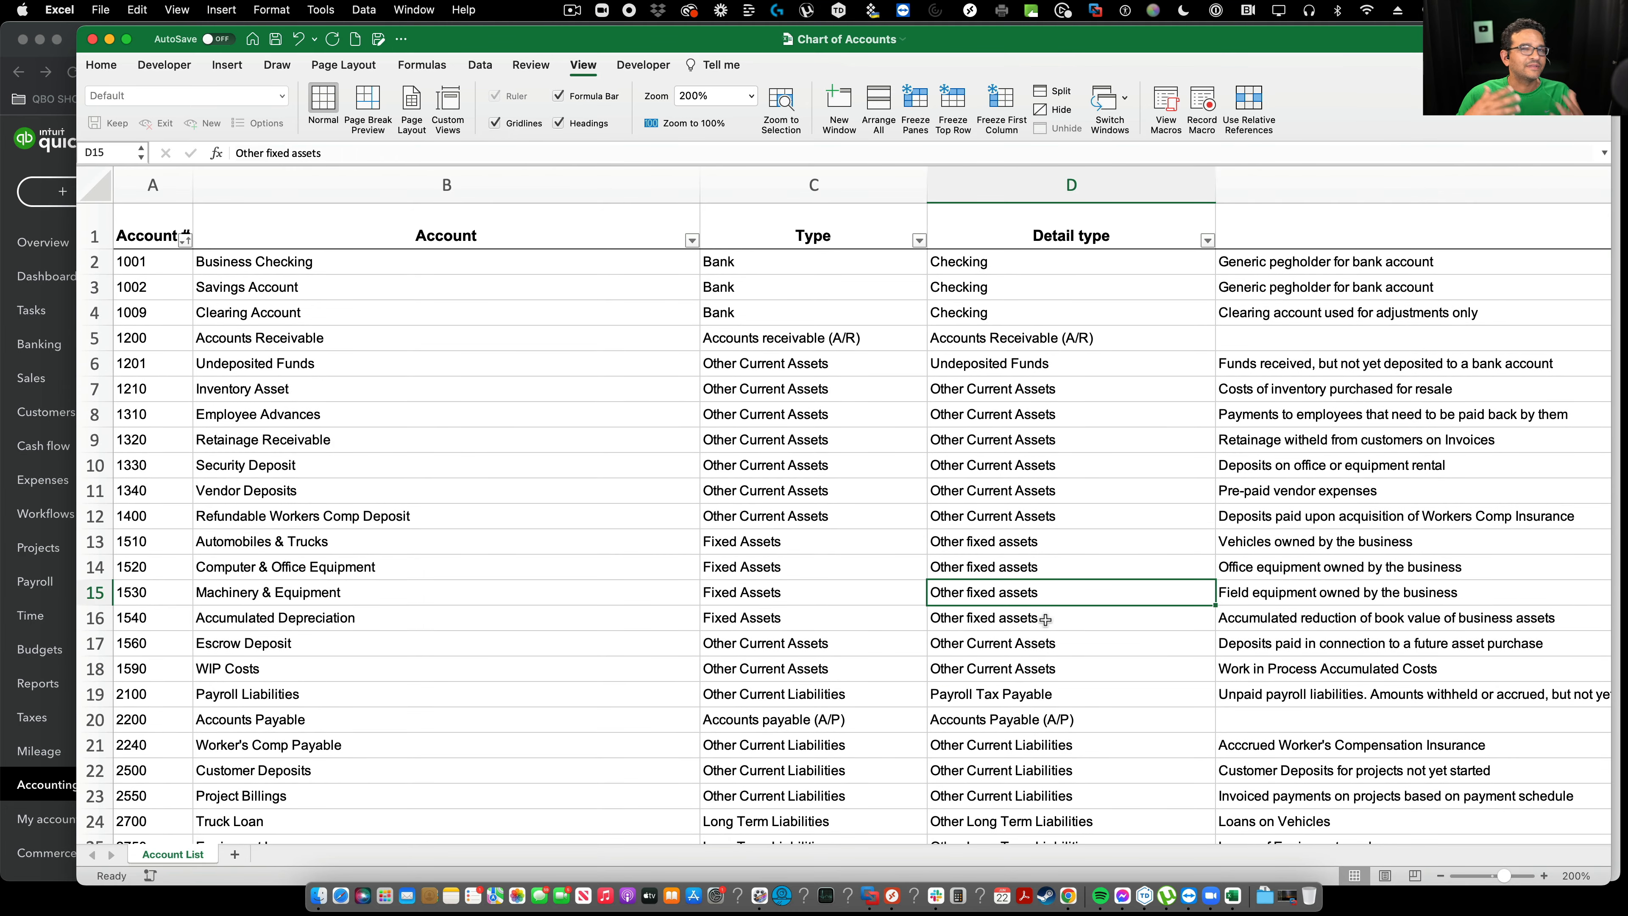
scroll(1046, 619, down, 12)
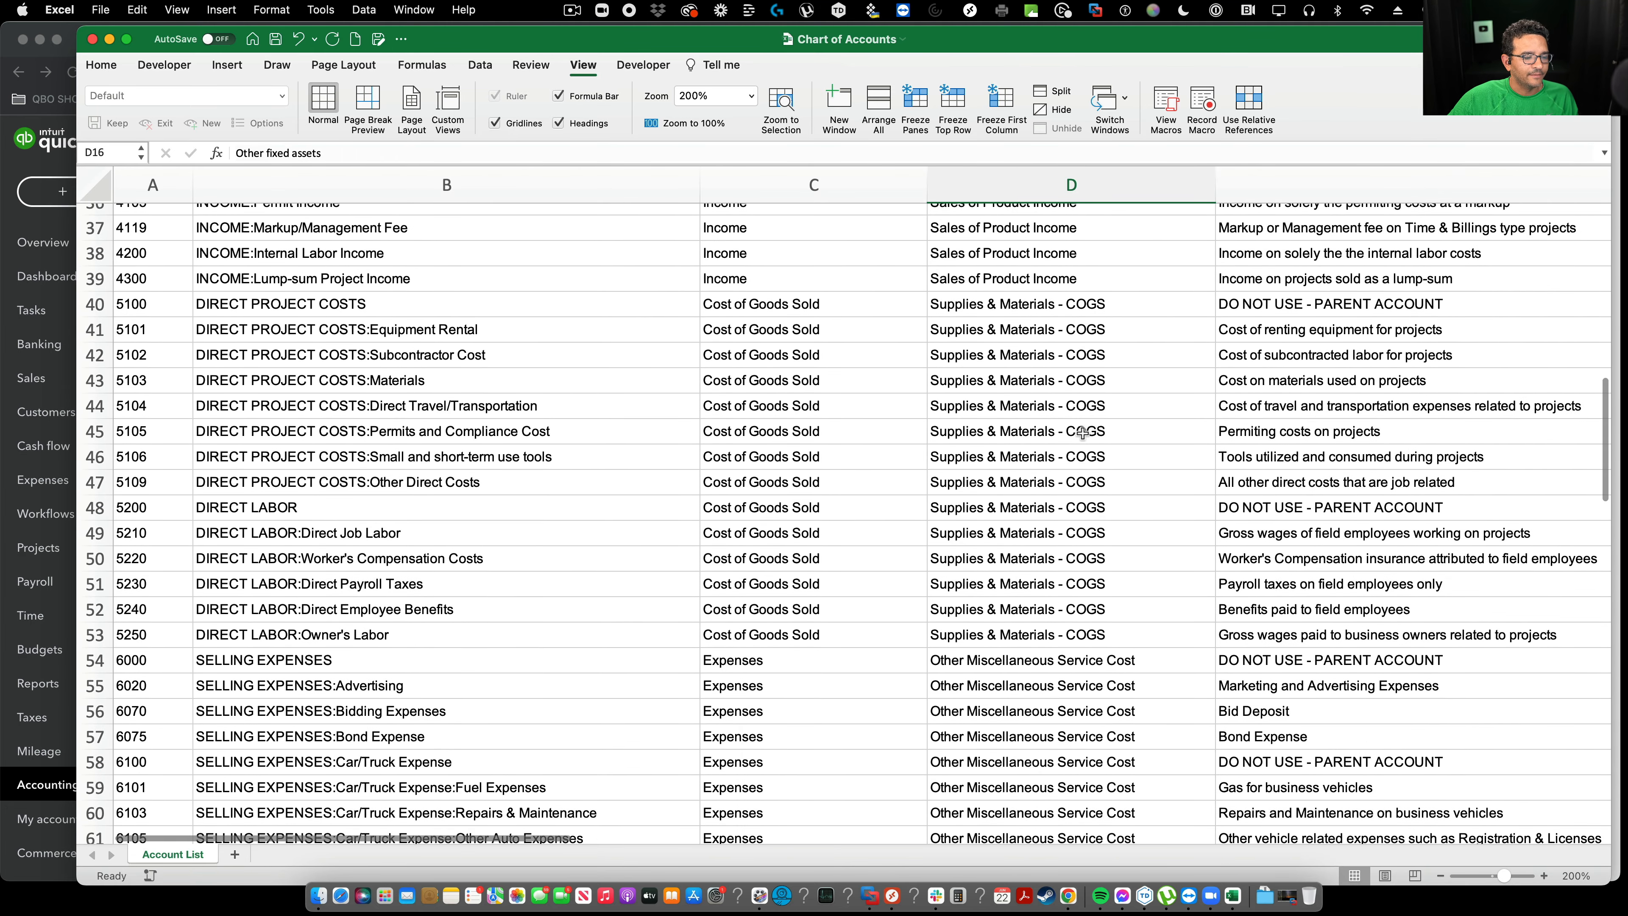
click(1082, 432)
scroll(1082, 432, down, 10)
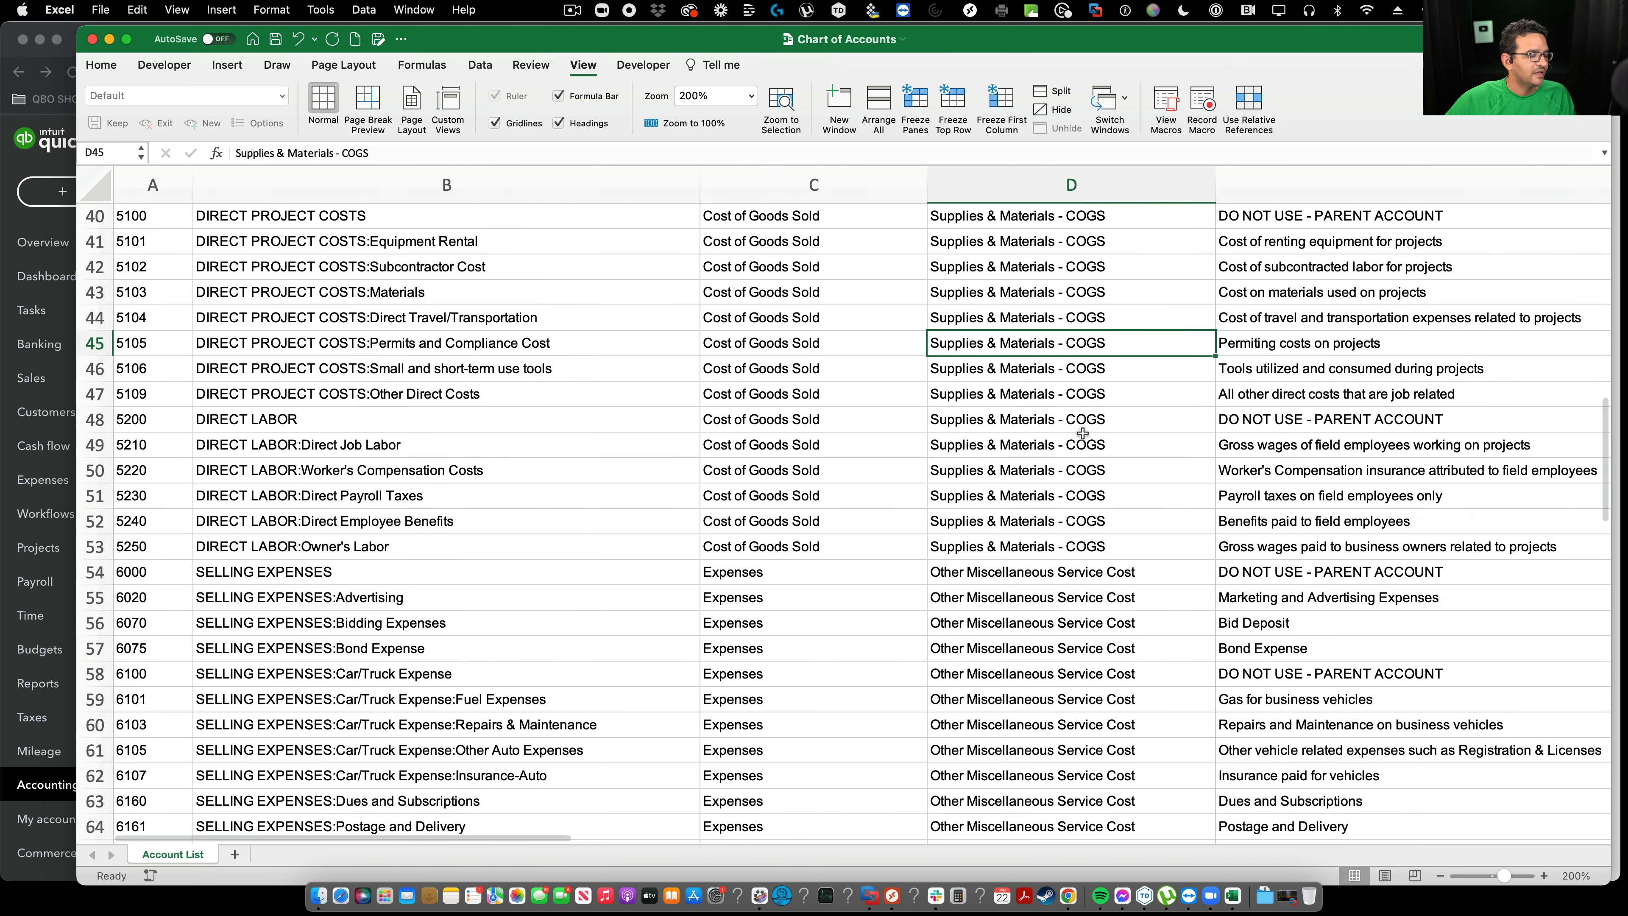
scroll(1043, 274, down, 6)
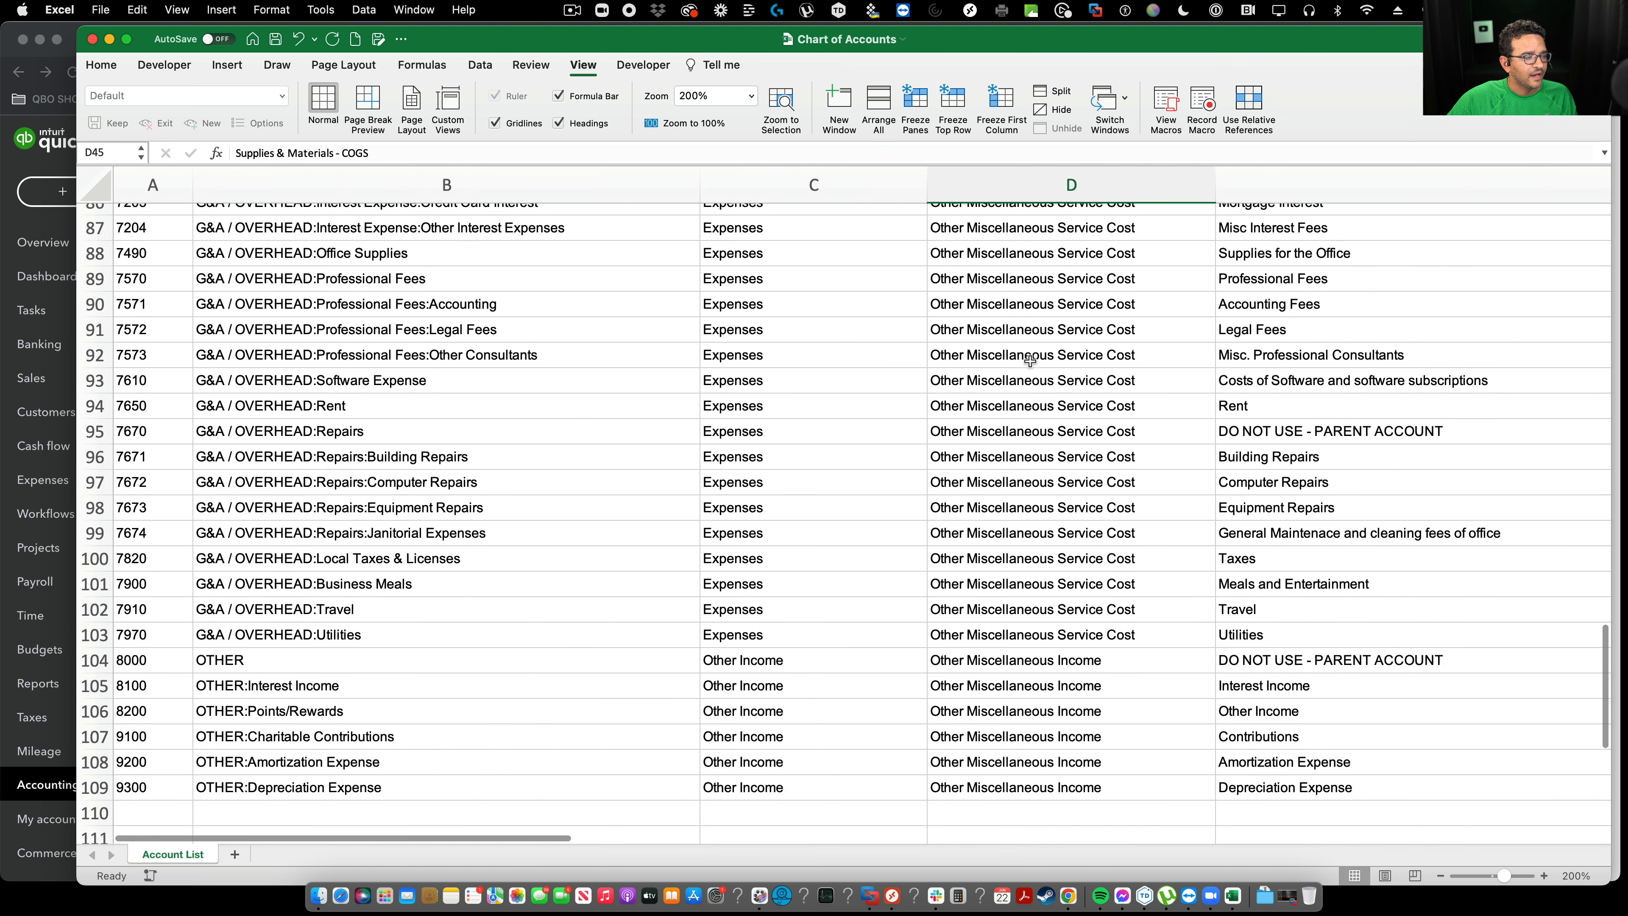
scroll(1029, 361, up, 14)
scroll(1029, 361, up, 15)
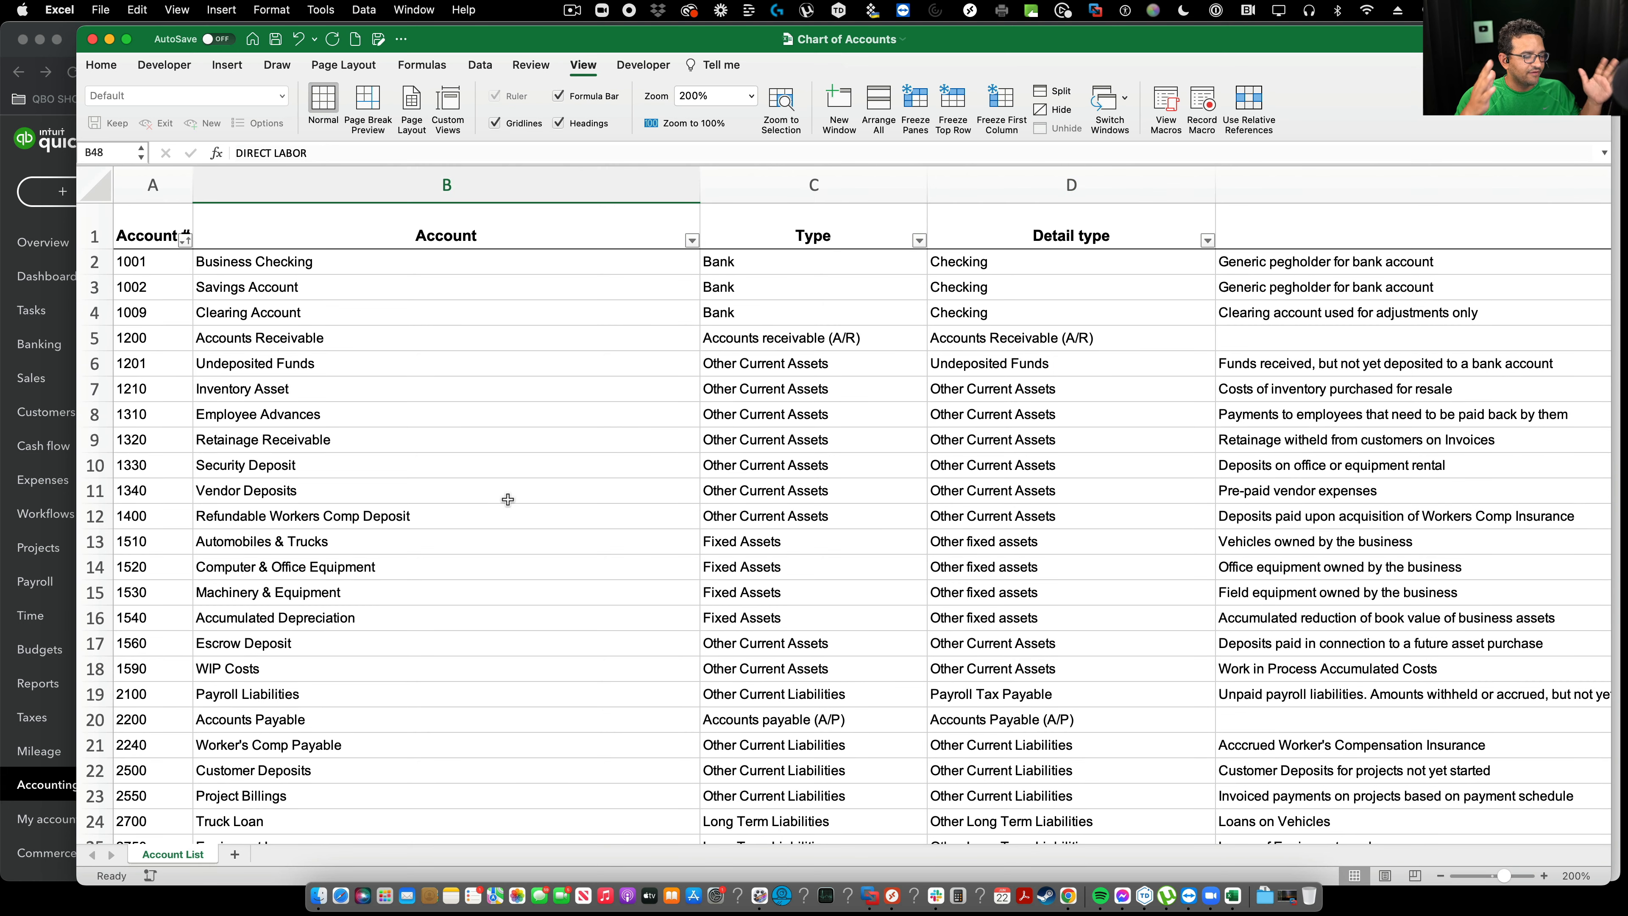
Review the Account, Type, Detail type and Account # columns again, and read through the account descriptions
drag(206, 185, 1124, 162)
click(1119, 183)
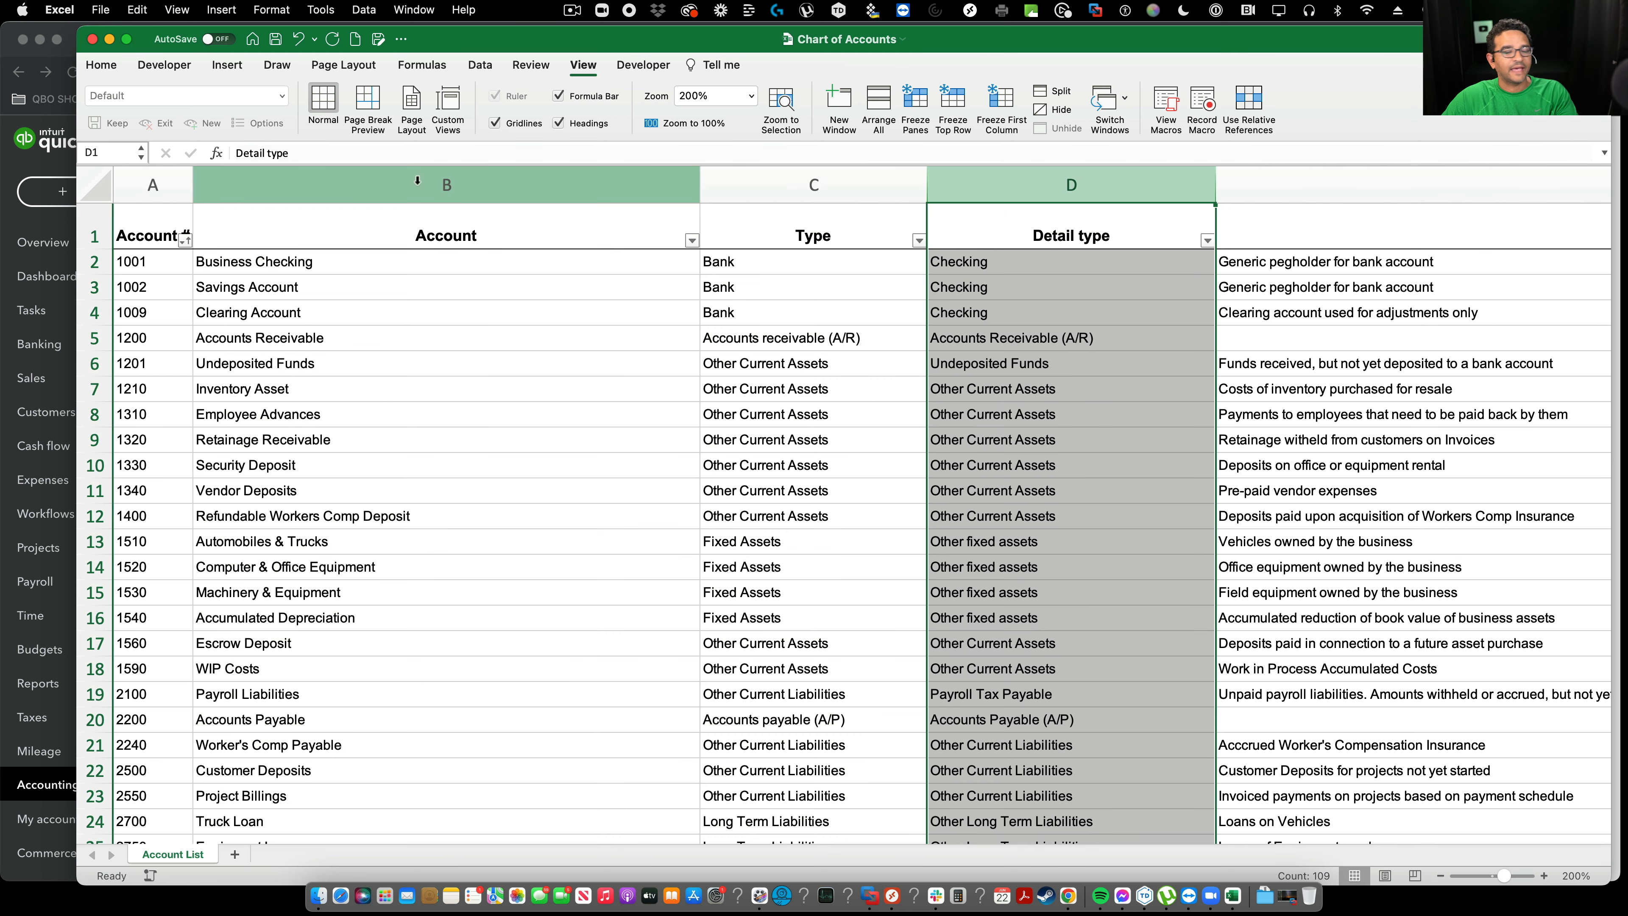
click(159, 184)
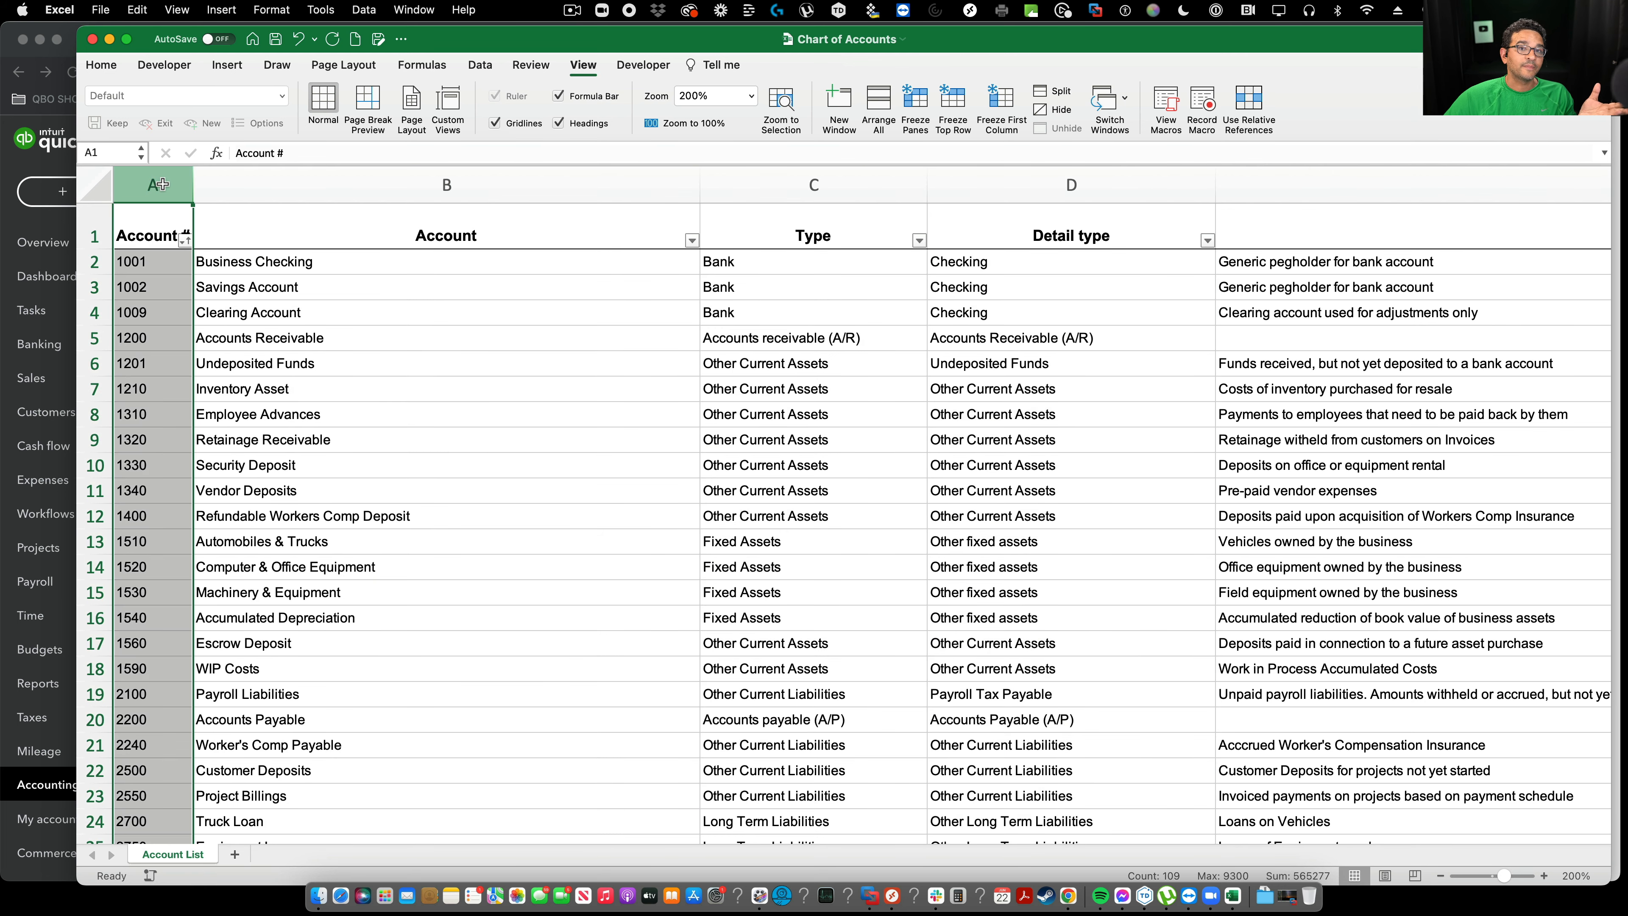
scroll(1031, 185, right, 5)
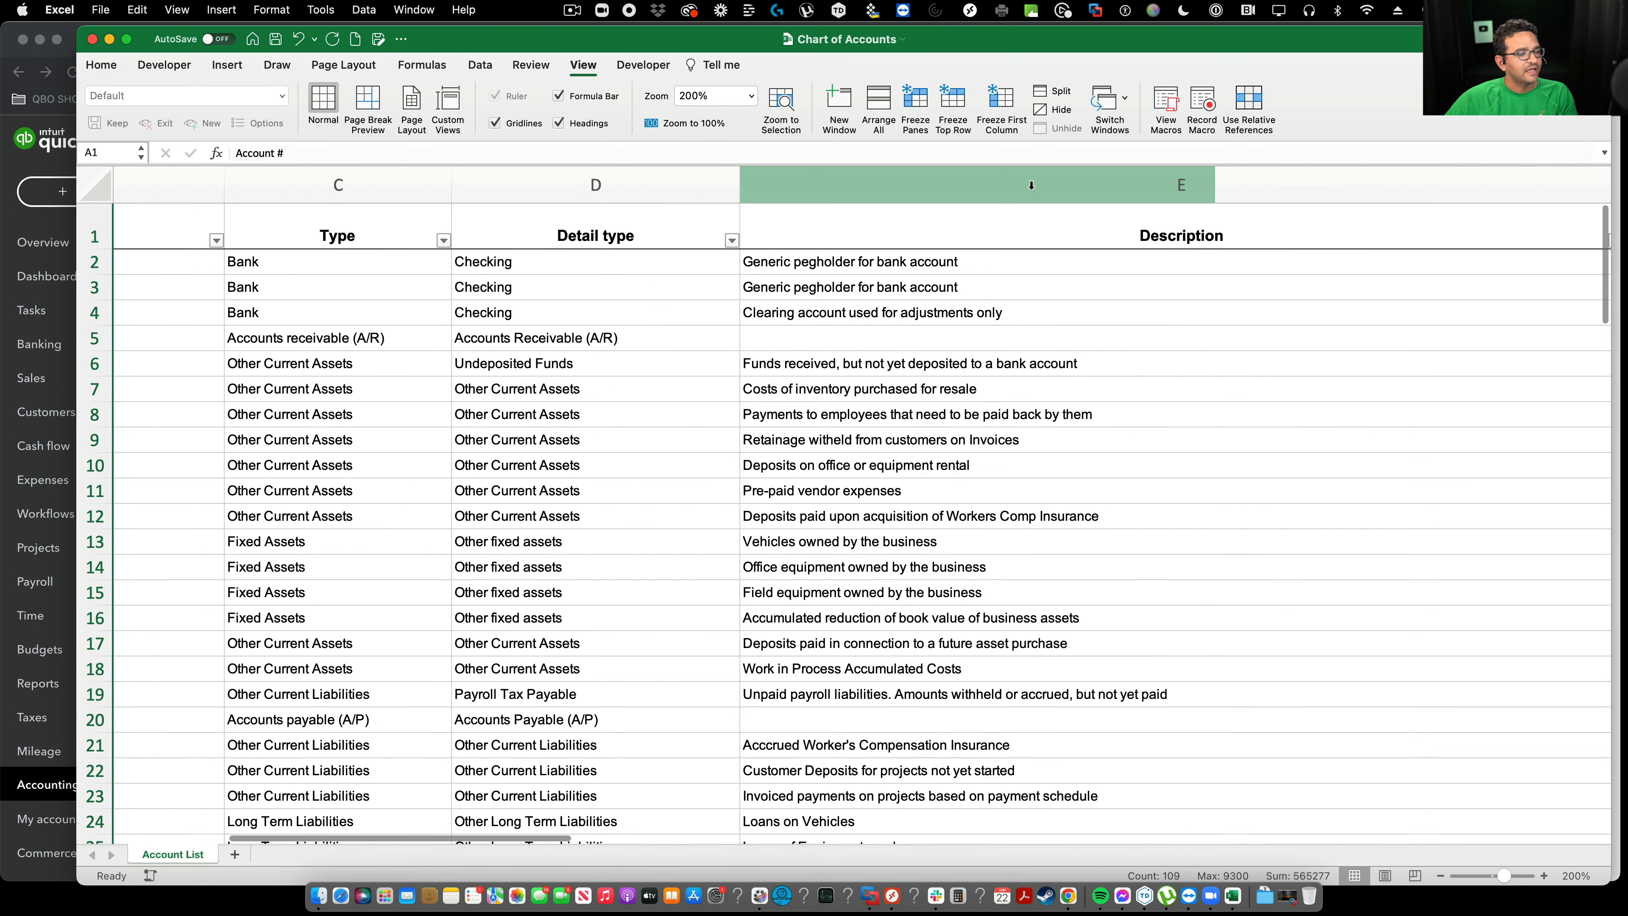
click(1031, 185)
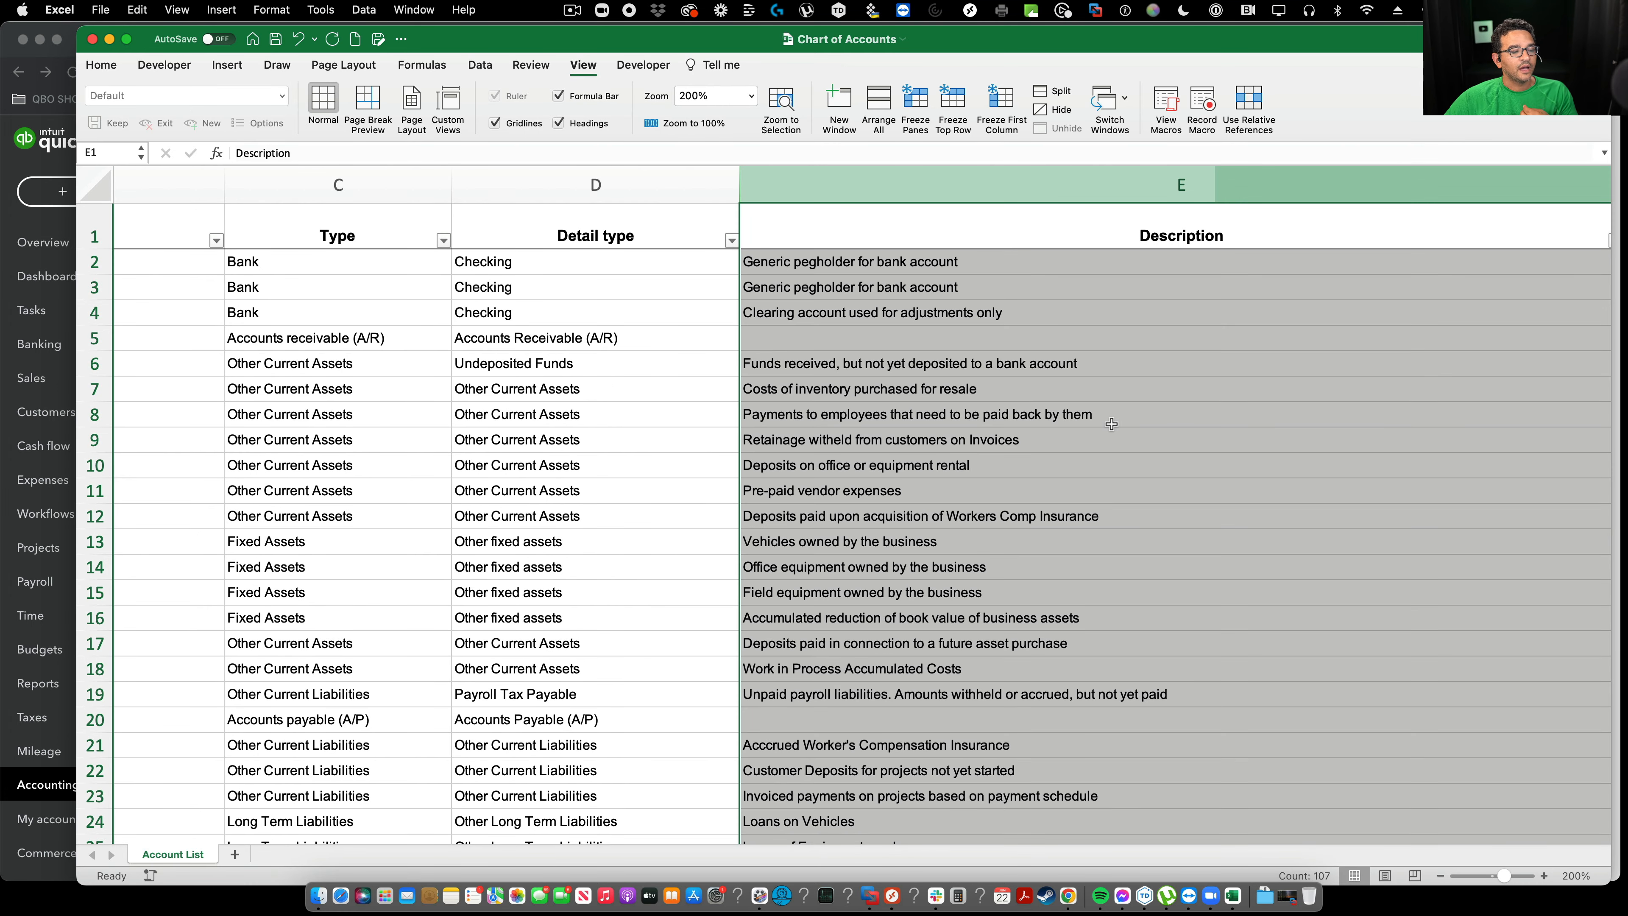
scroll(1111, 424, down, 20)
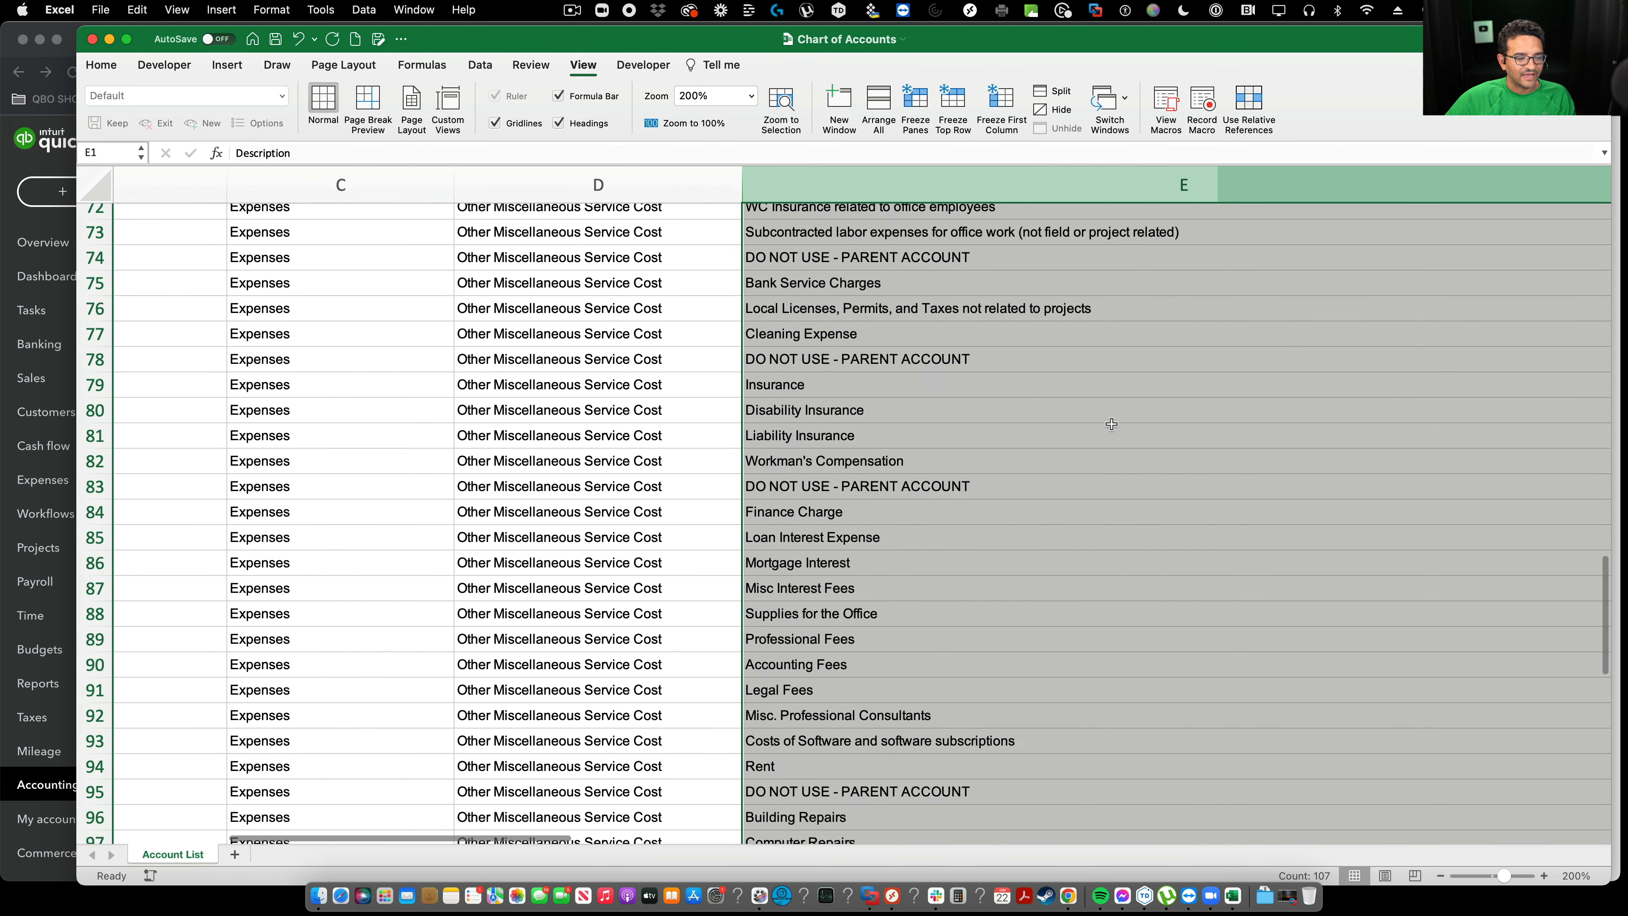
scroll(1111, 424, up, 20)
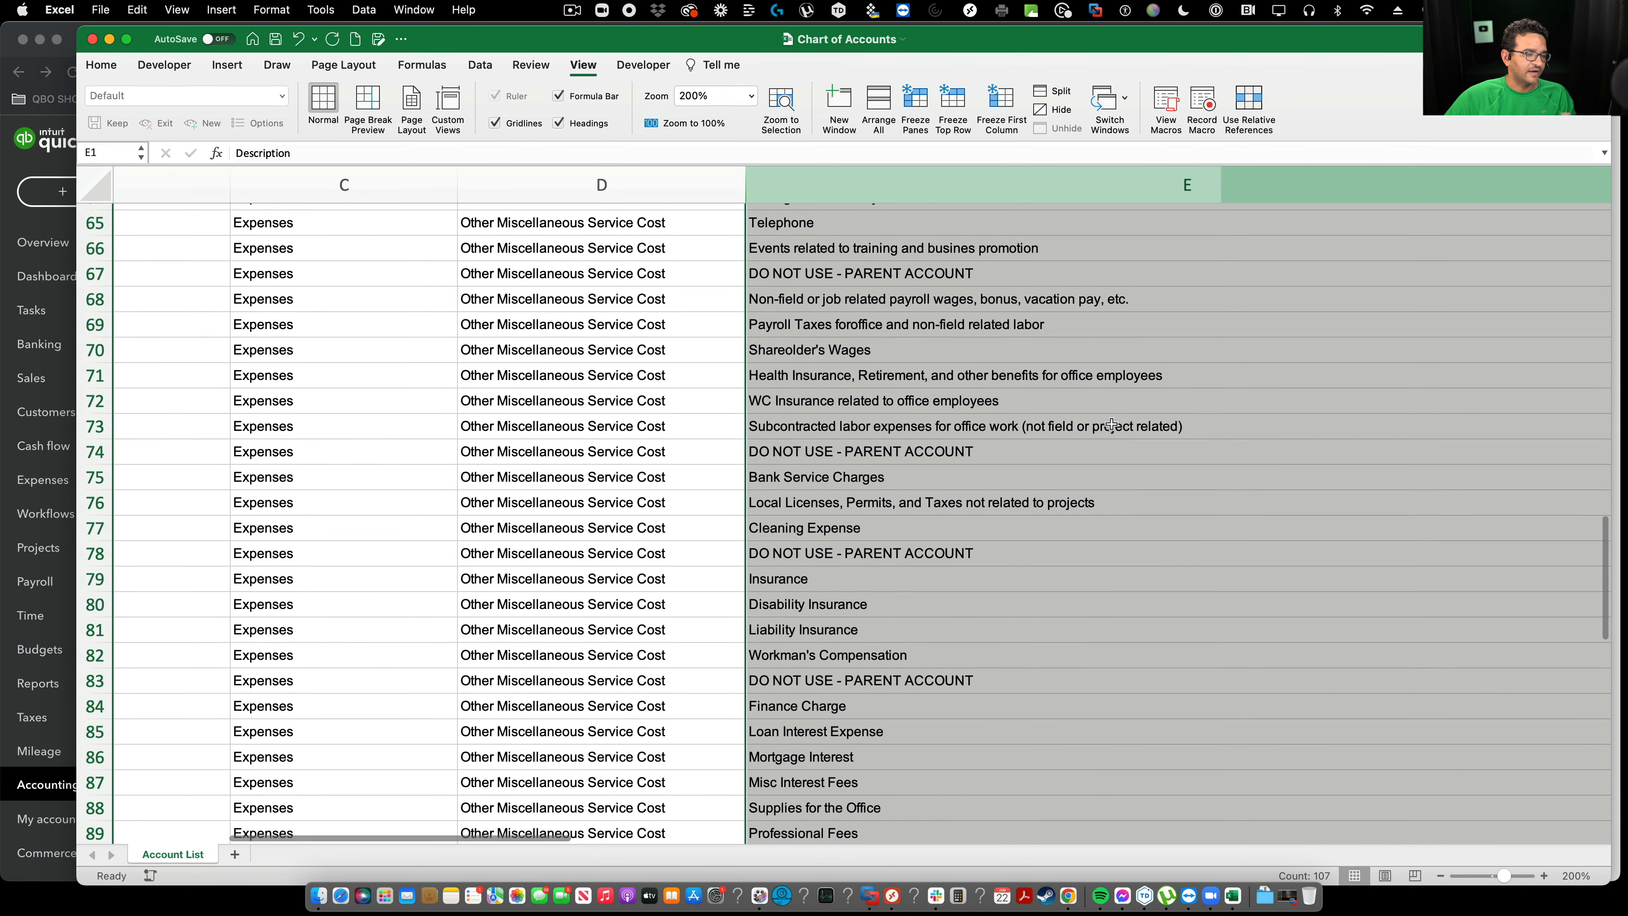
scroll(690, 389, left, 4)
scroll(690, 389, left, 2)
scroll(441, 441, right, 1)
click(440, 441)
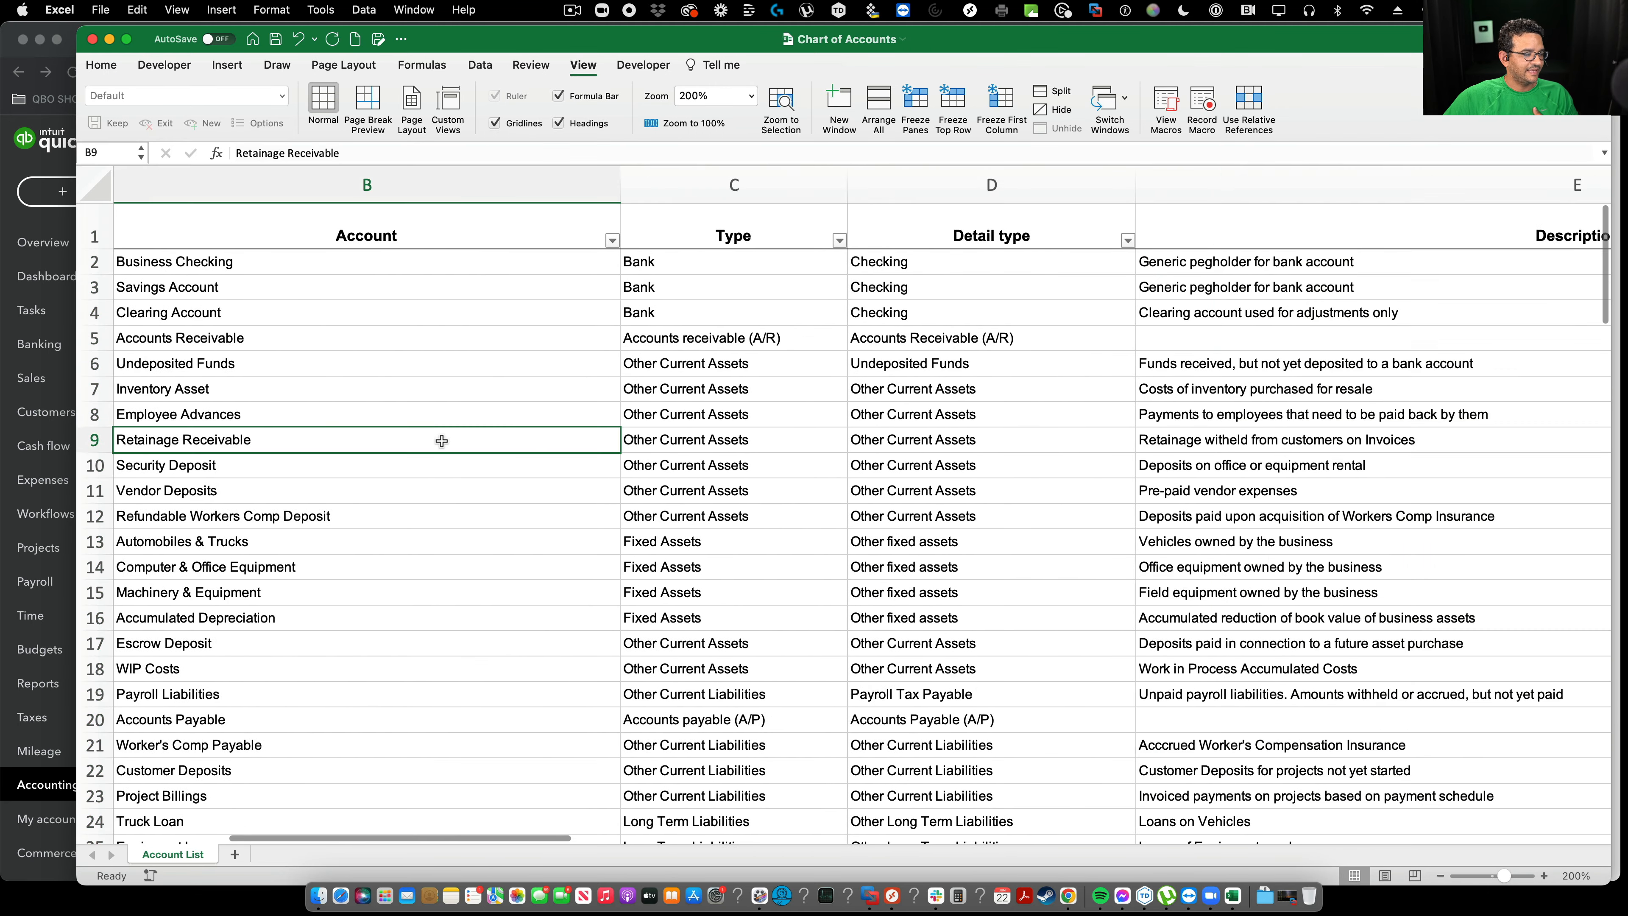
Close the construction workbook and open QBO Chart of Accounts - Personal as Equity.xlsx from the ALL OTHER INDUSTRIES kit's QUICKBOOKS ONLINE folder
click(92, 39)
click(494, 204)
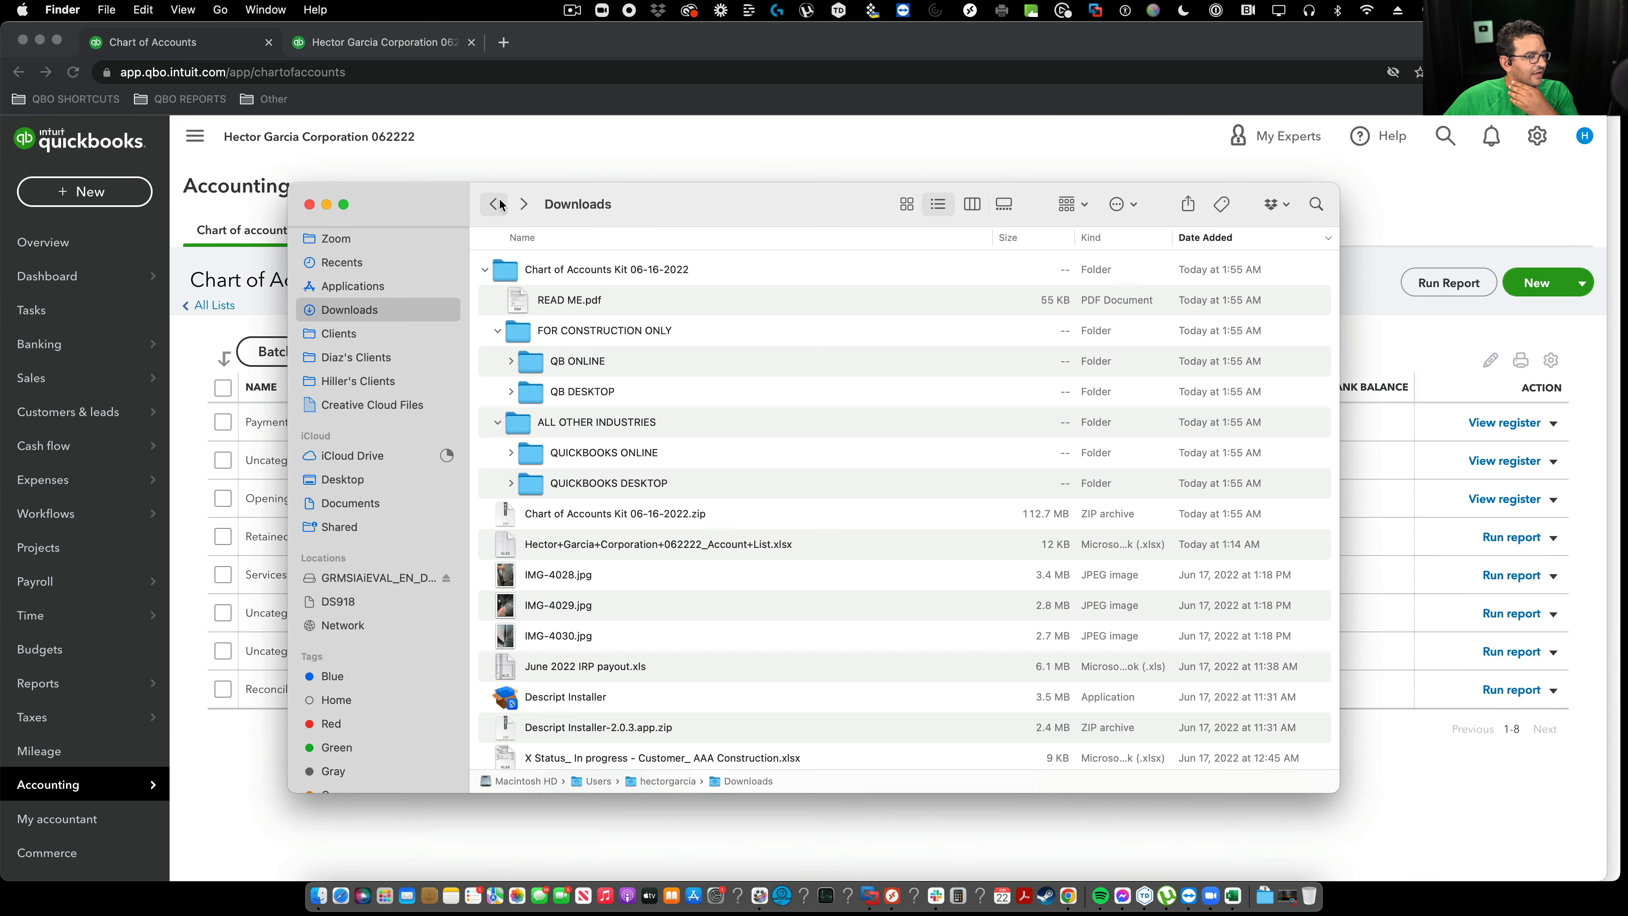
double_click(626, 454)
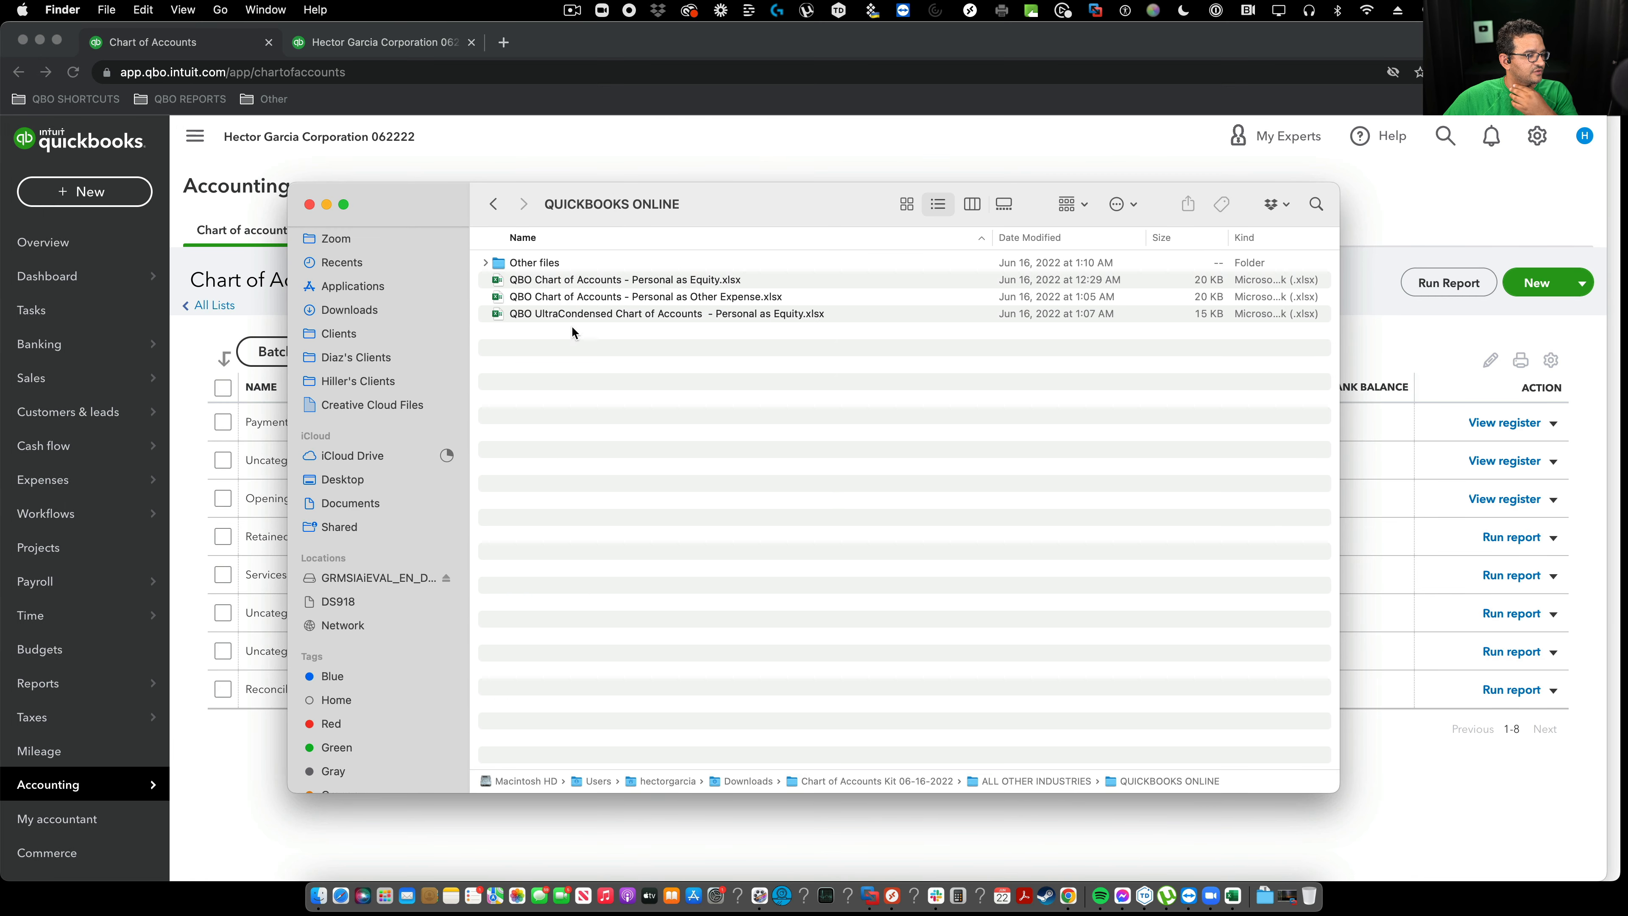
double_click(646, 286)
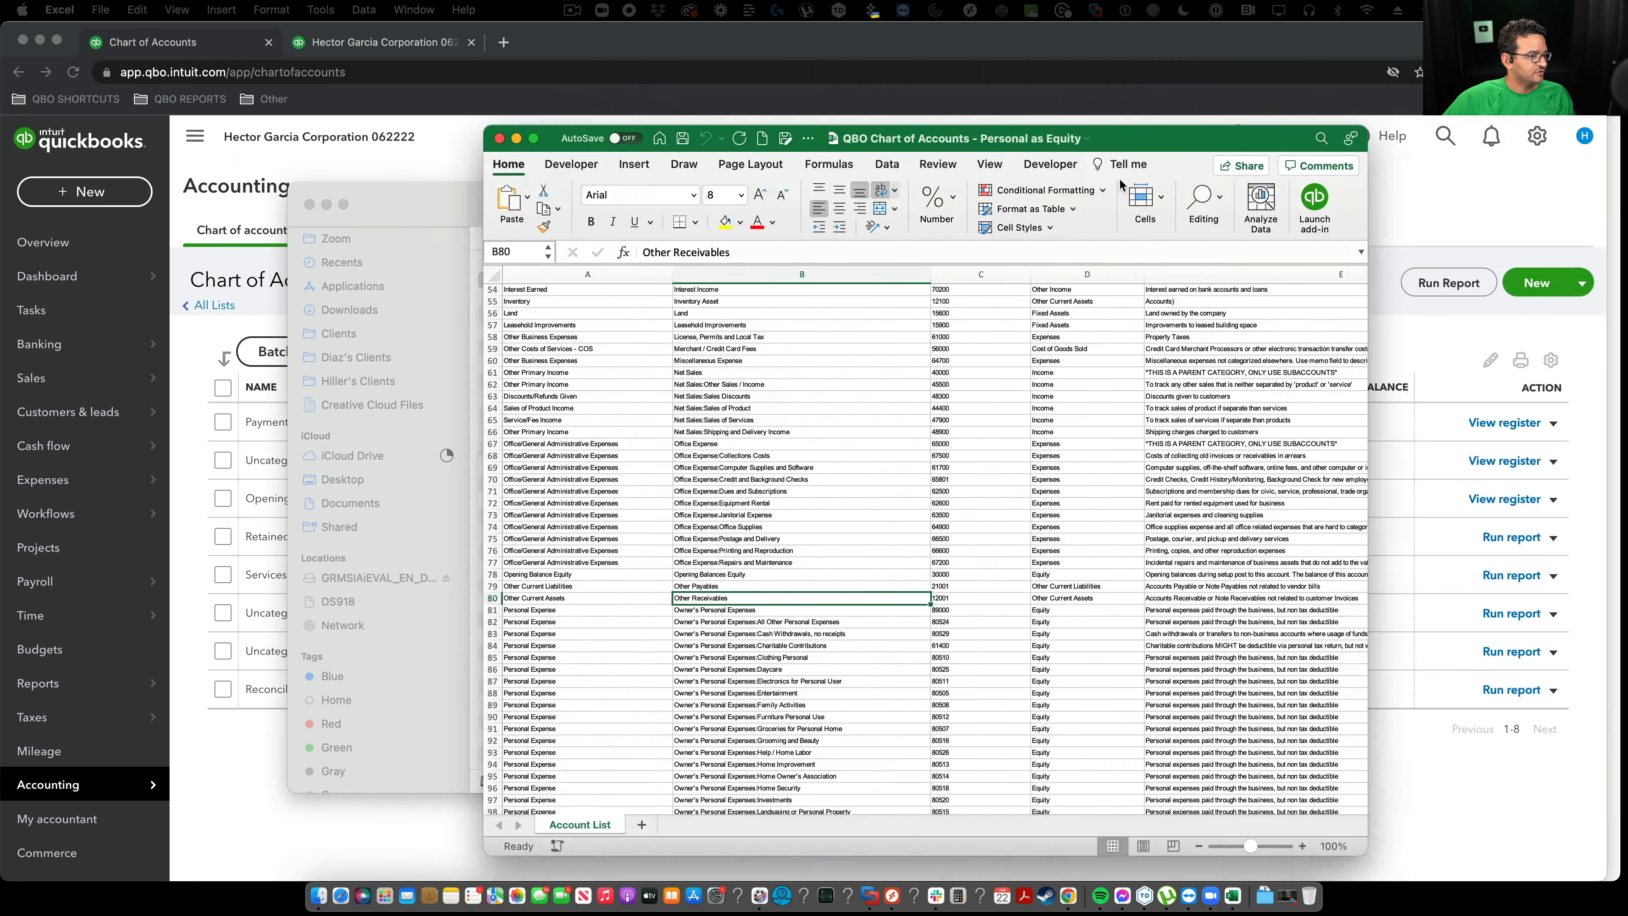
Set this workbook's zoom to 200% and widen its window to show the account columns from the first row
drag(1171, 147, 889, 93)
click(698, 125)
click(640, 156)
click(596, 176)
scroll(634, 513, up, 20)
drag(1074, 810, 1528, 813)
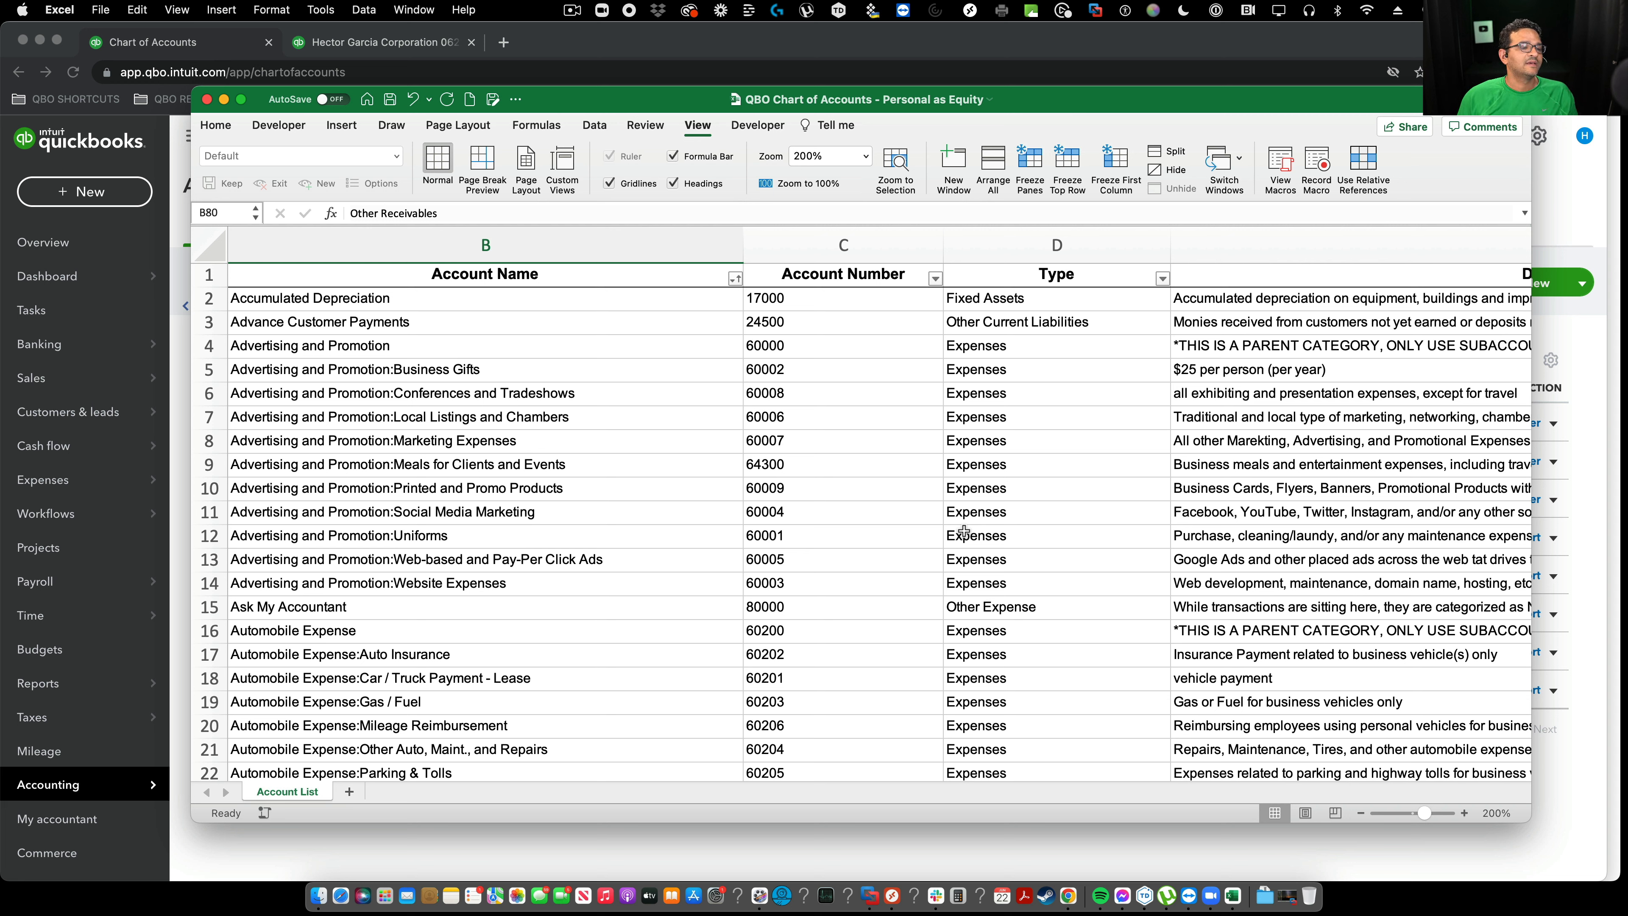
Switch to QuickBooks Online in Chrome and start an import of accounts from the Chart of Accounts page
click(1570, 218)
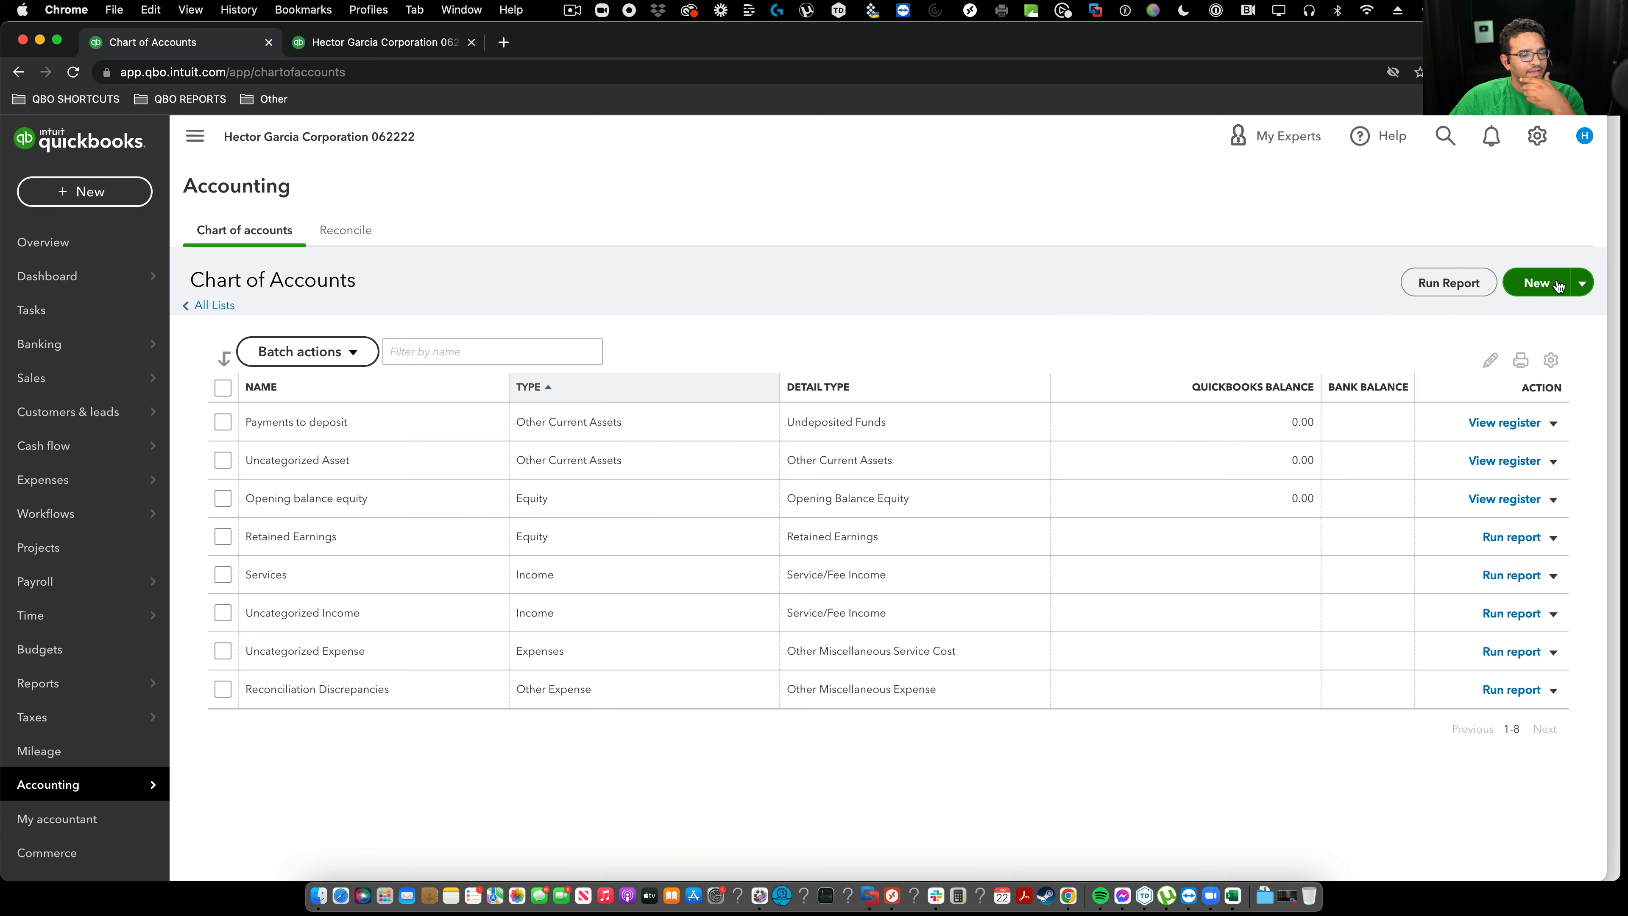
click(1556, 282)
key(Escape)
click(1571, 293)
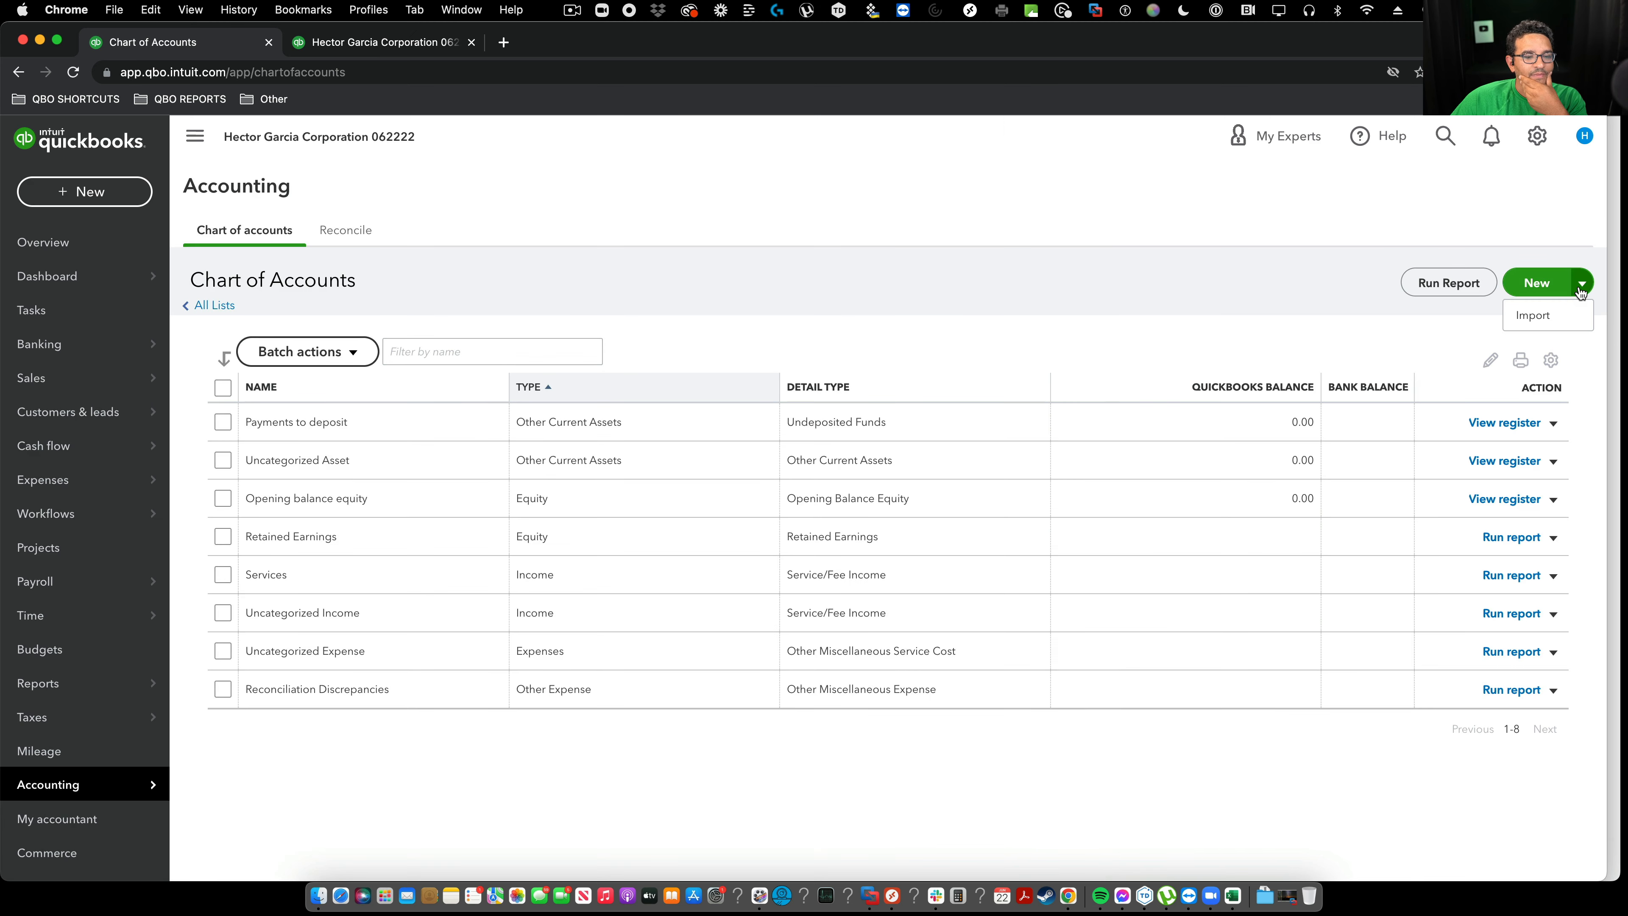
click(1551, 318)
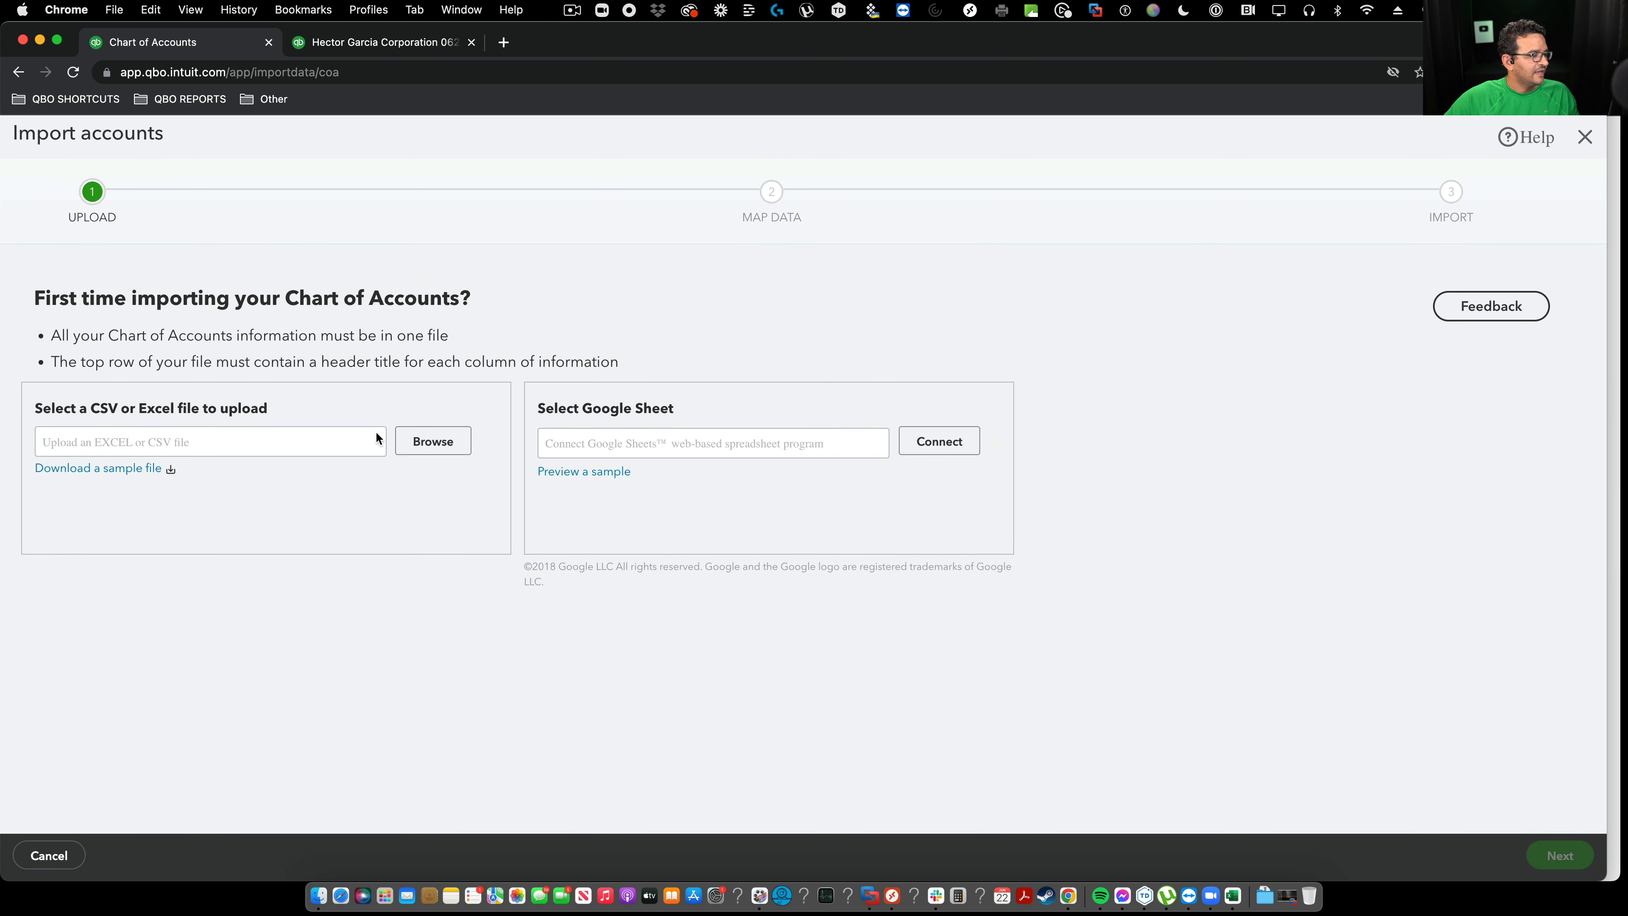
Select QBO Chart of Accounts - Personal as Equity.xlsx from the downloaded kit's ALL OTHER INDUSTRIES, QUICKBOOKS ONLINE folder as the file to upload
click(431, 443)
click(429, 440)
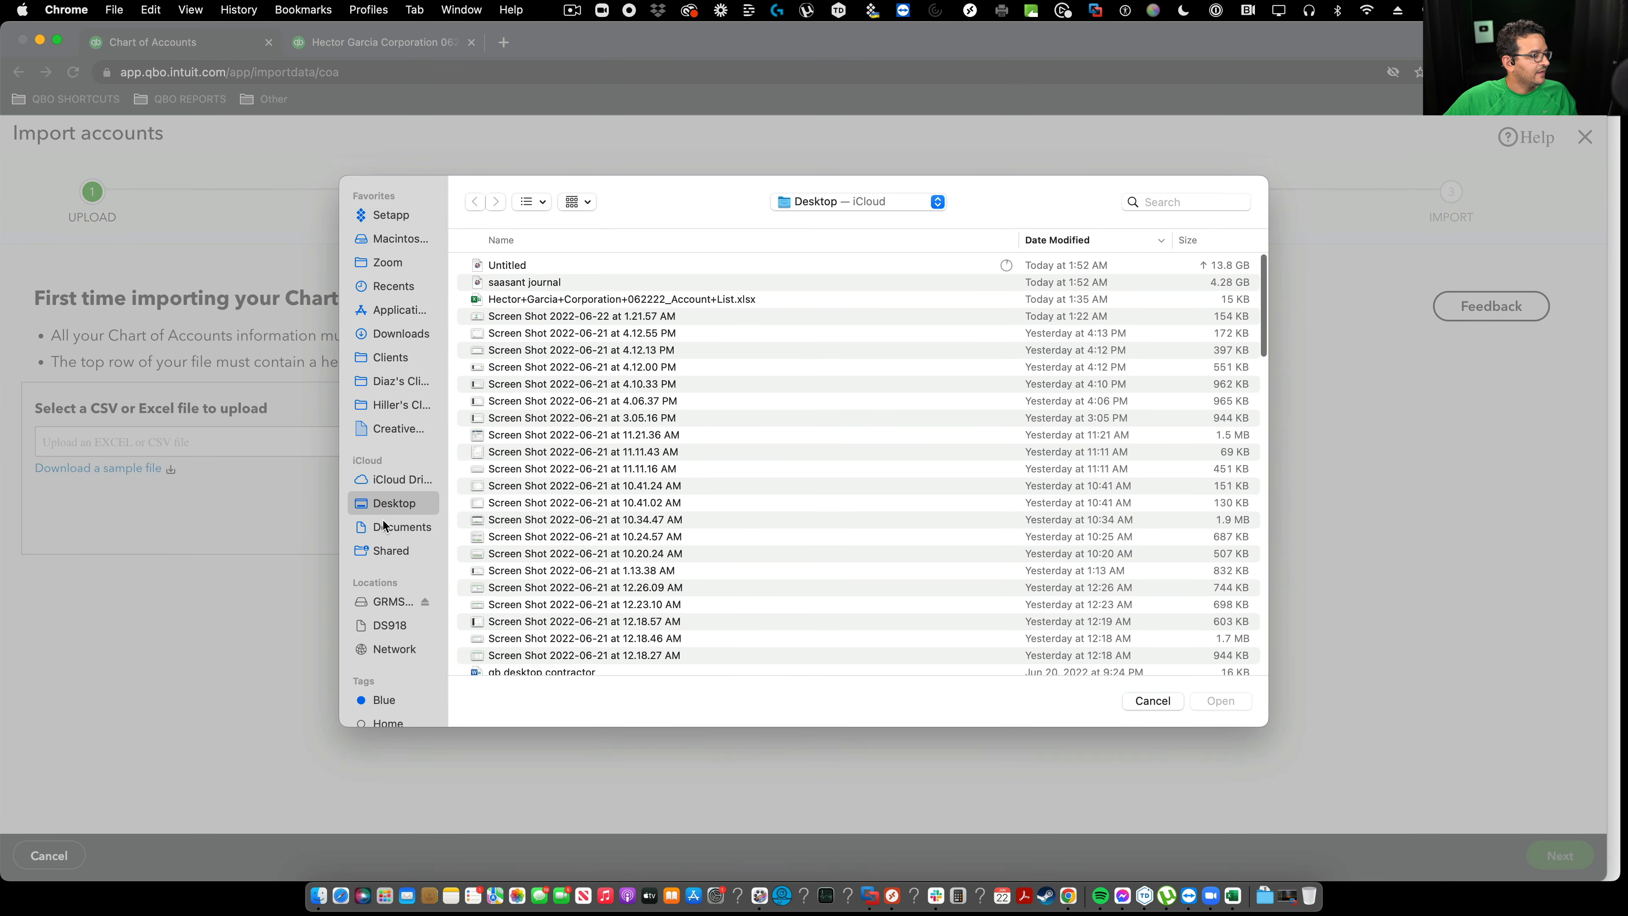
click(394, 335)
double_click(580, 267)
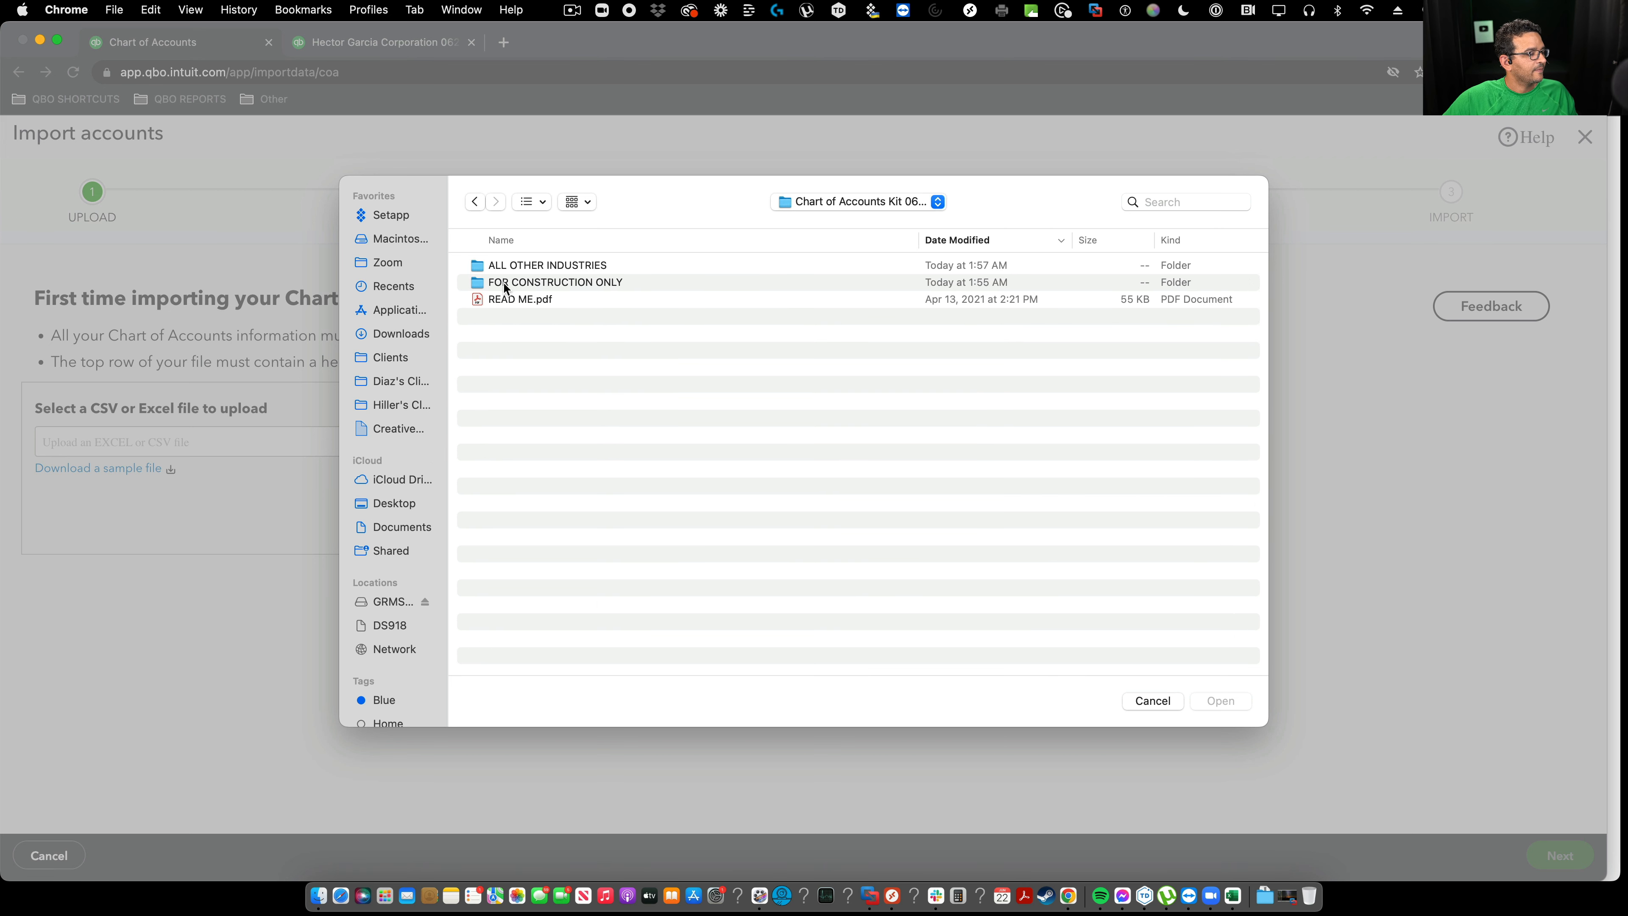
double_click(564, 266)
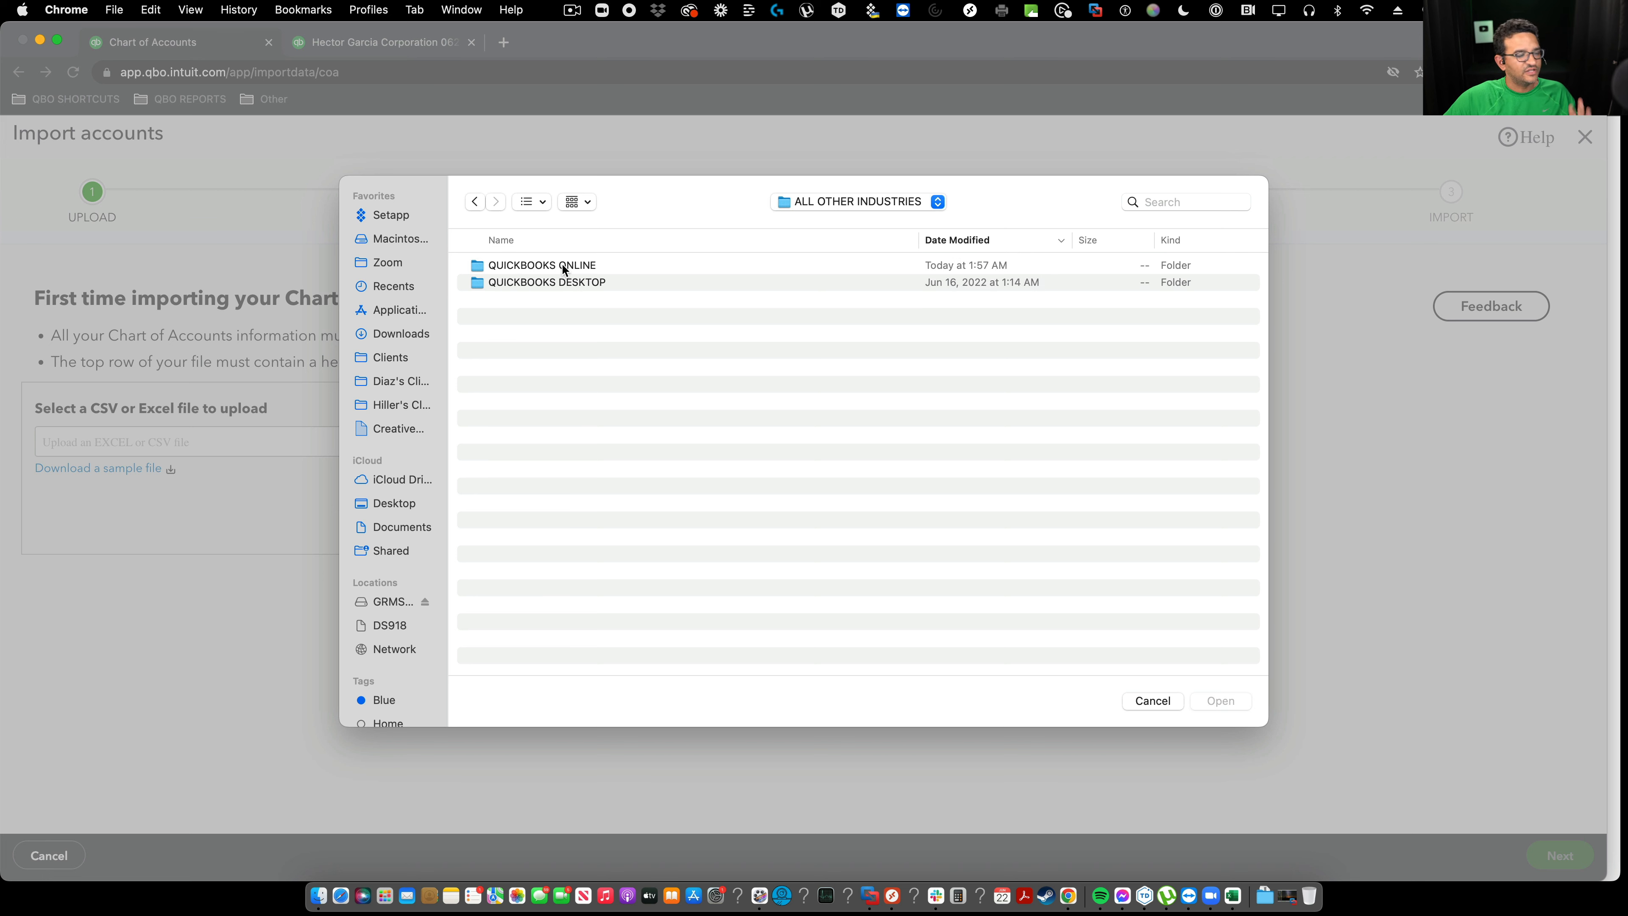
double_click(563, 267)
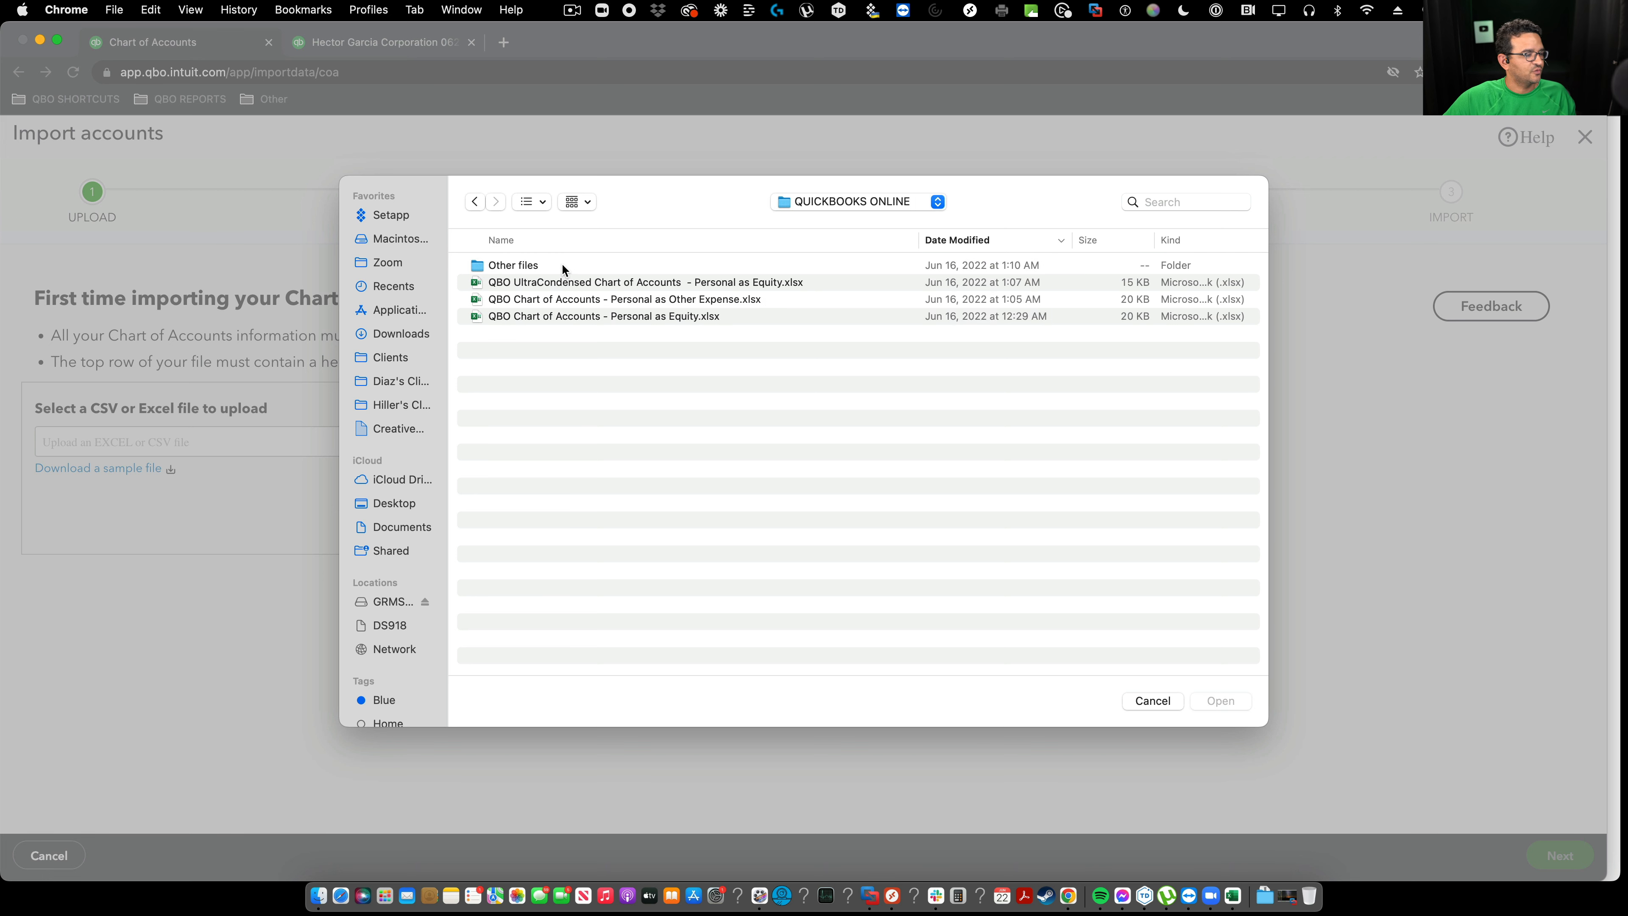
click(609, 300)
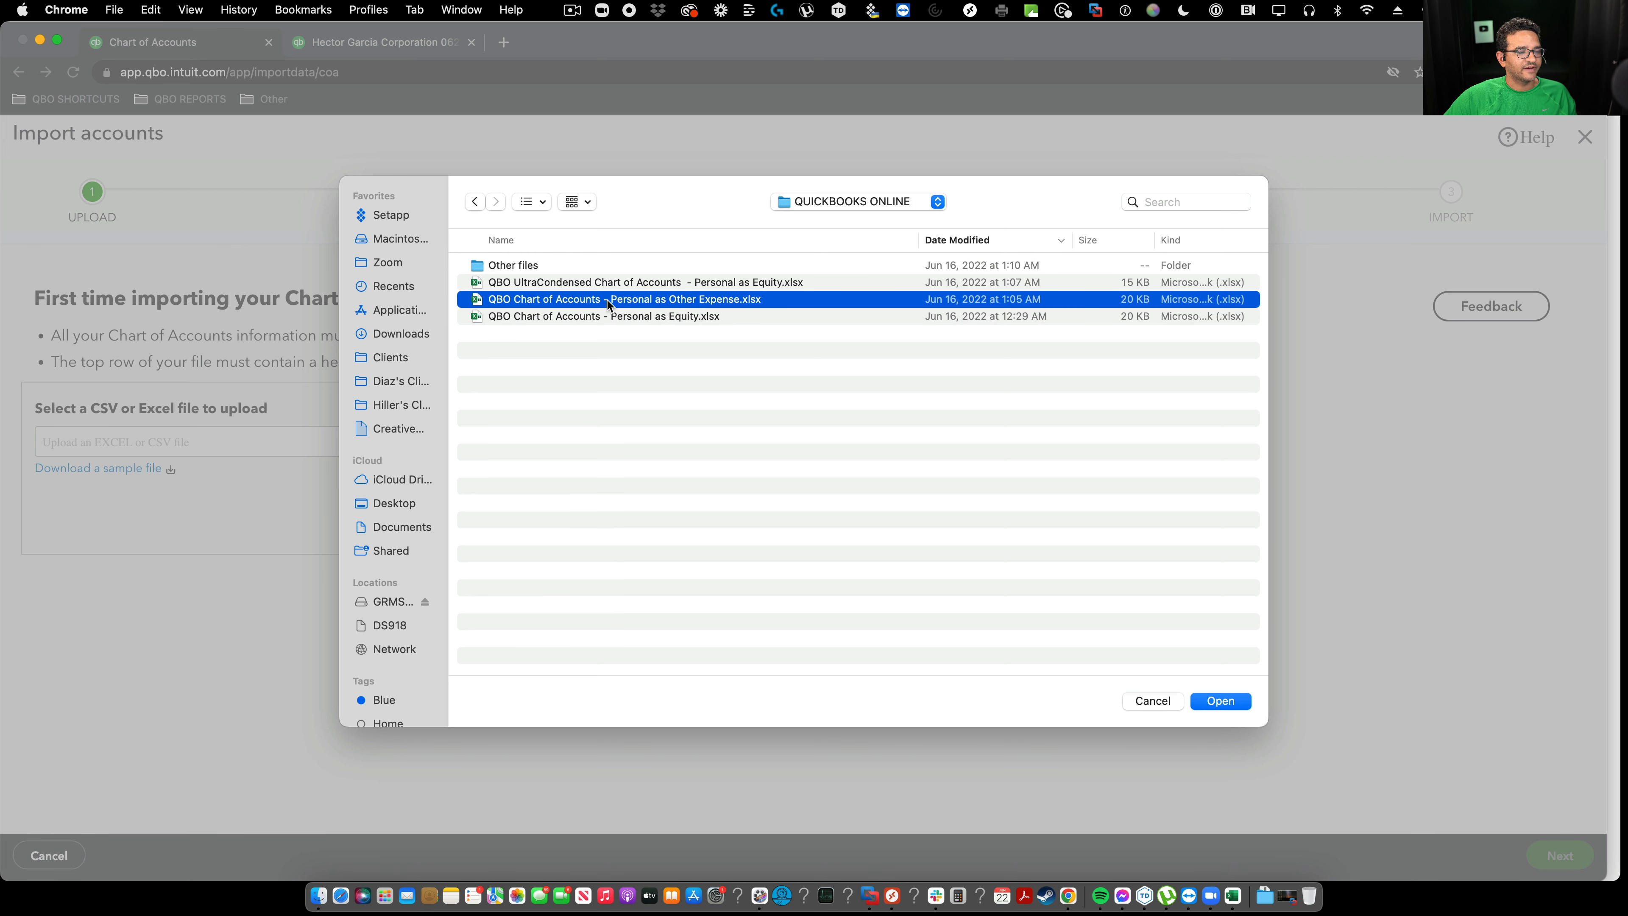
click(614, 318)
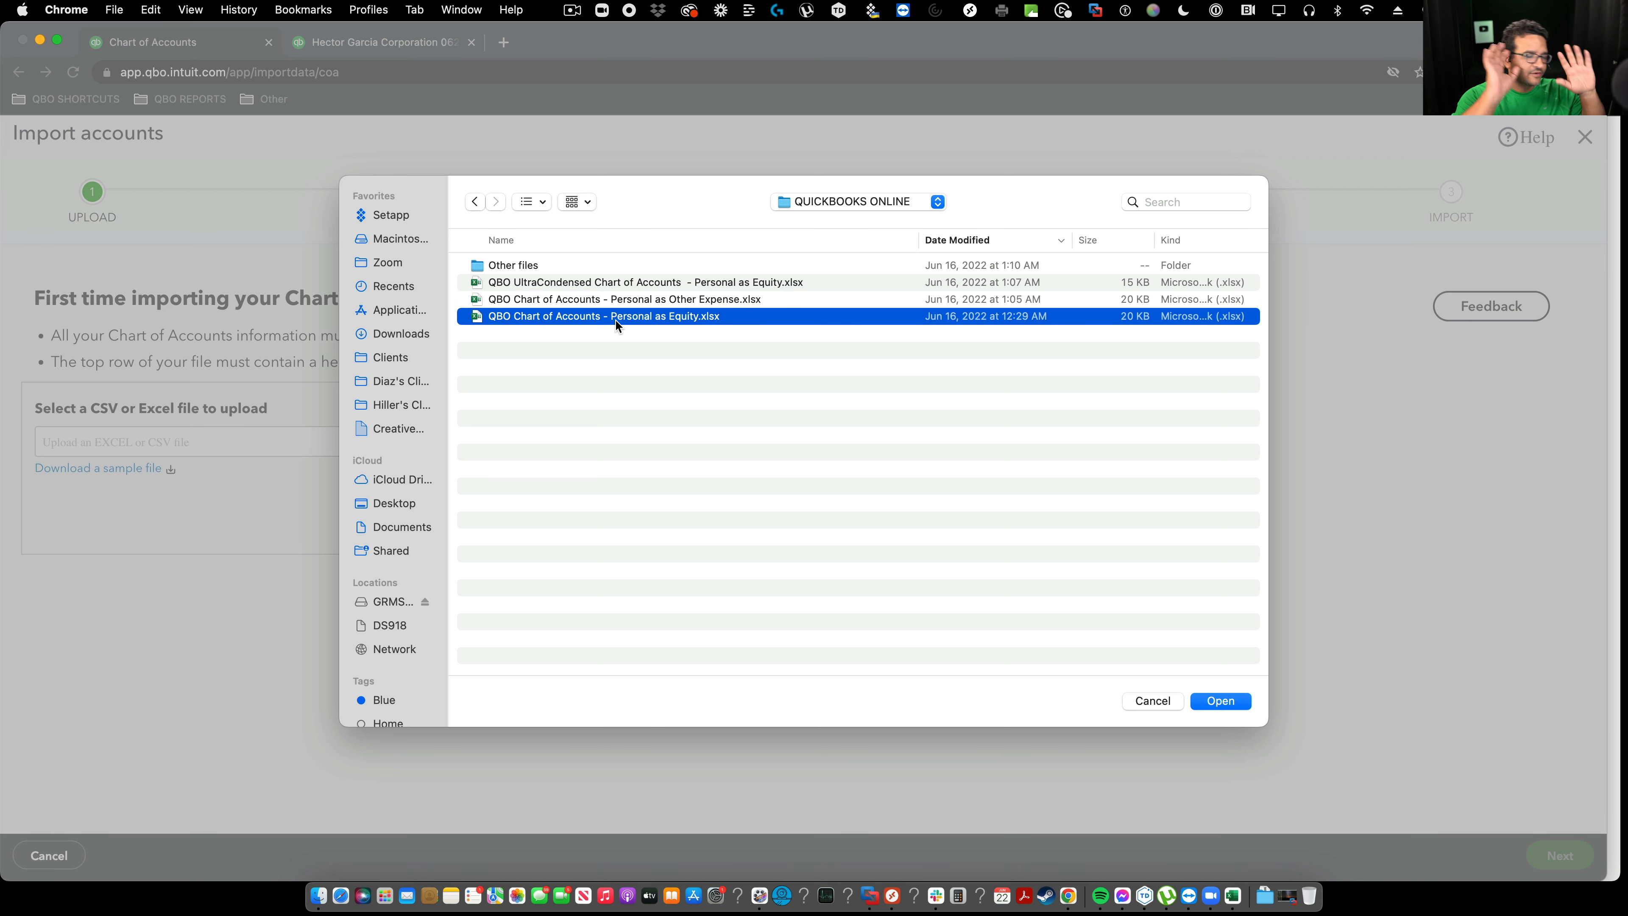
double_click(615, 317)
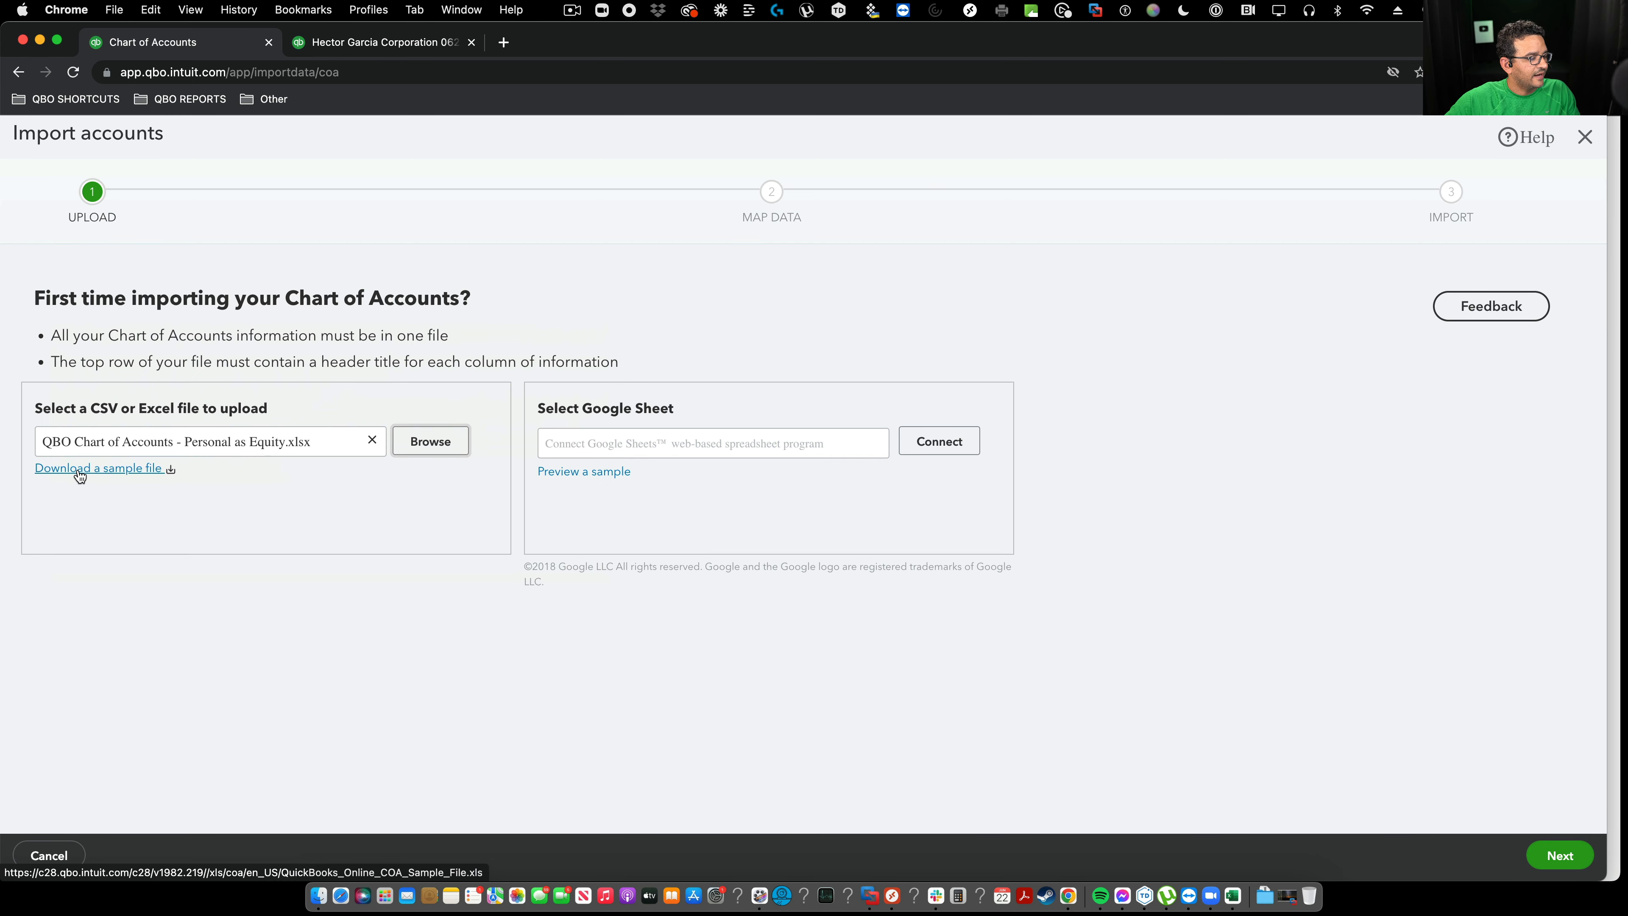
Download the sample import file, examine its Account Name, Type and Detail Type columns in Excel, and close it
click(88, 474)
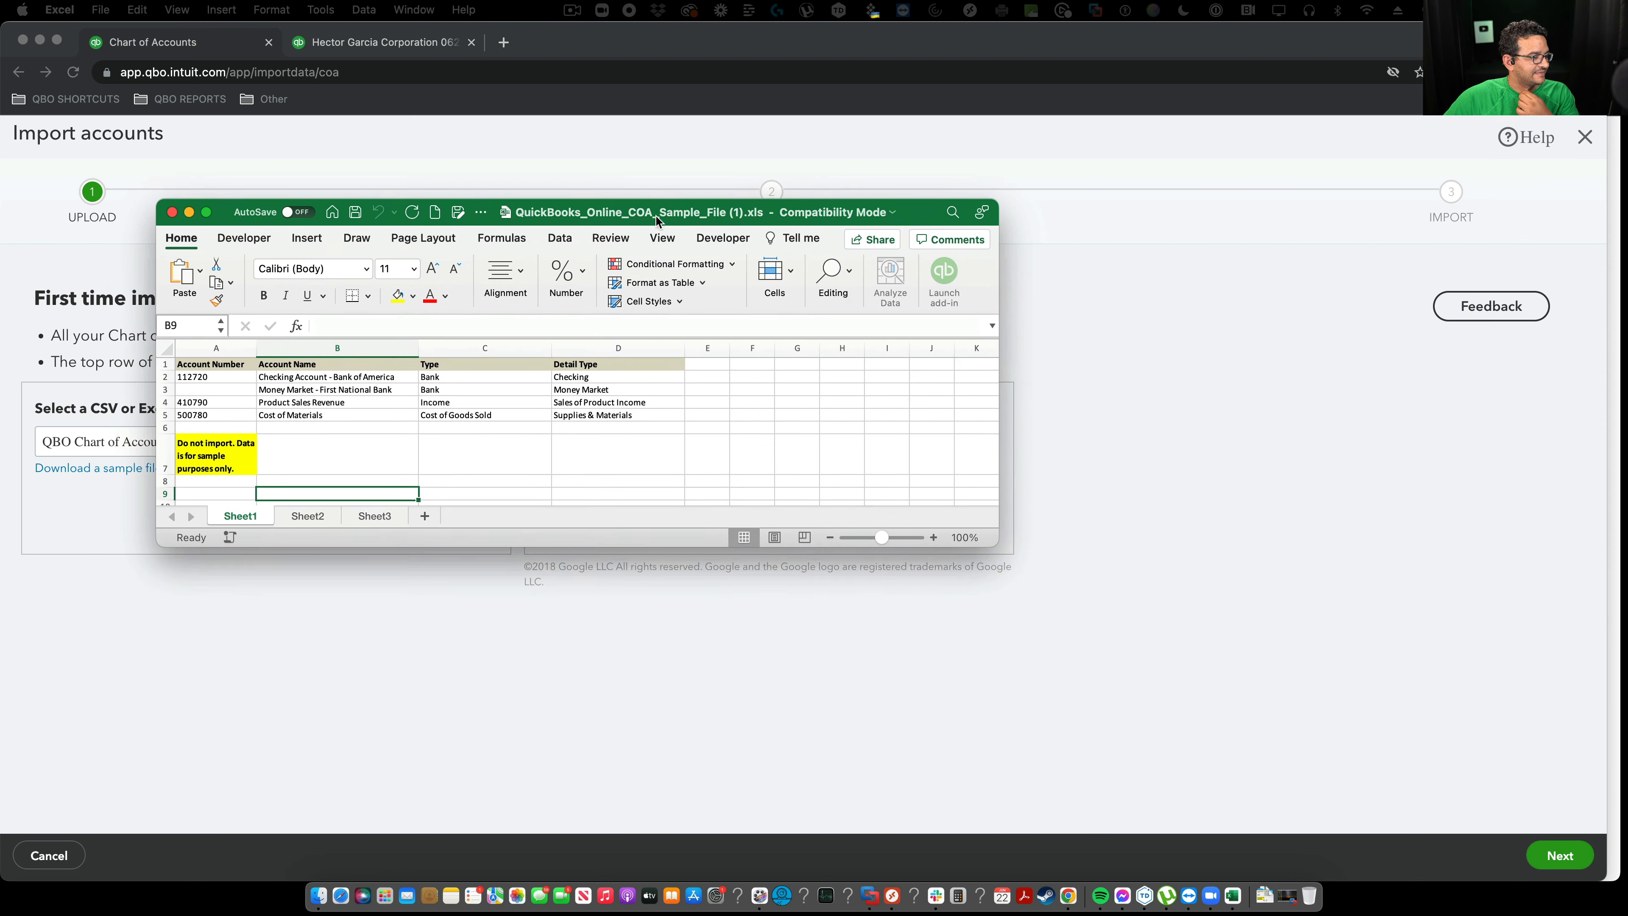
drag(657, 220, 640, 220)
click(323, 346)
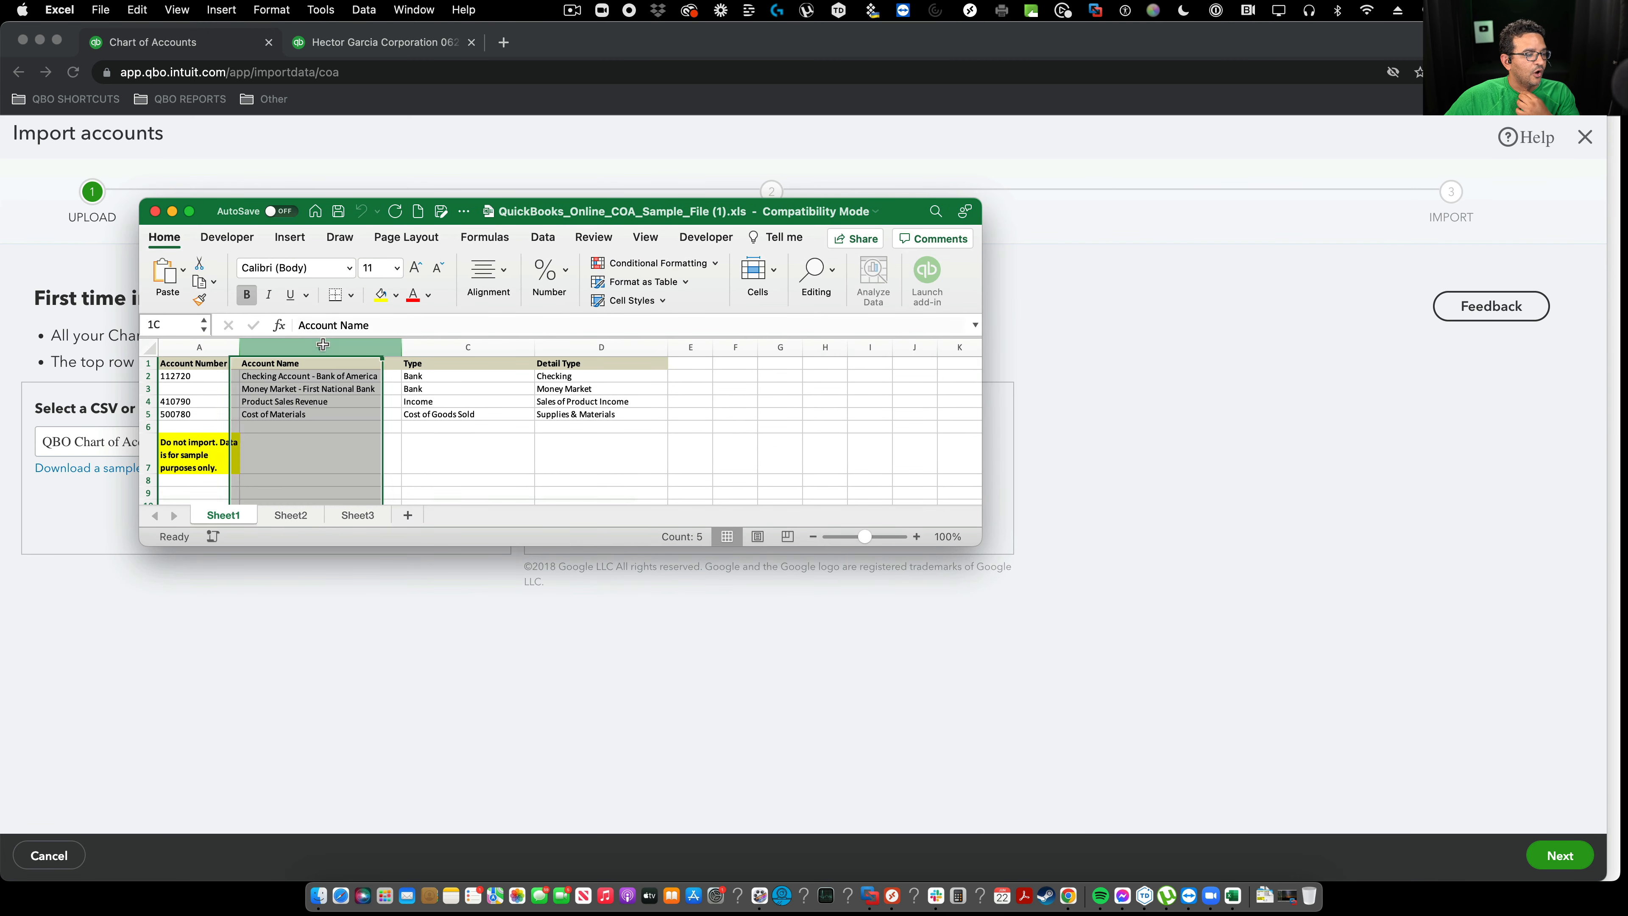
click(466, 346)
click(585, 346)
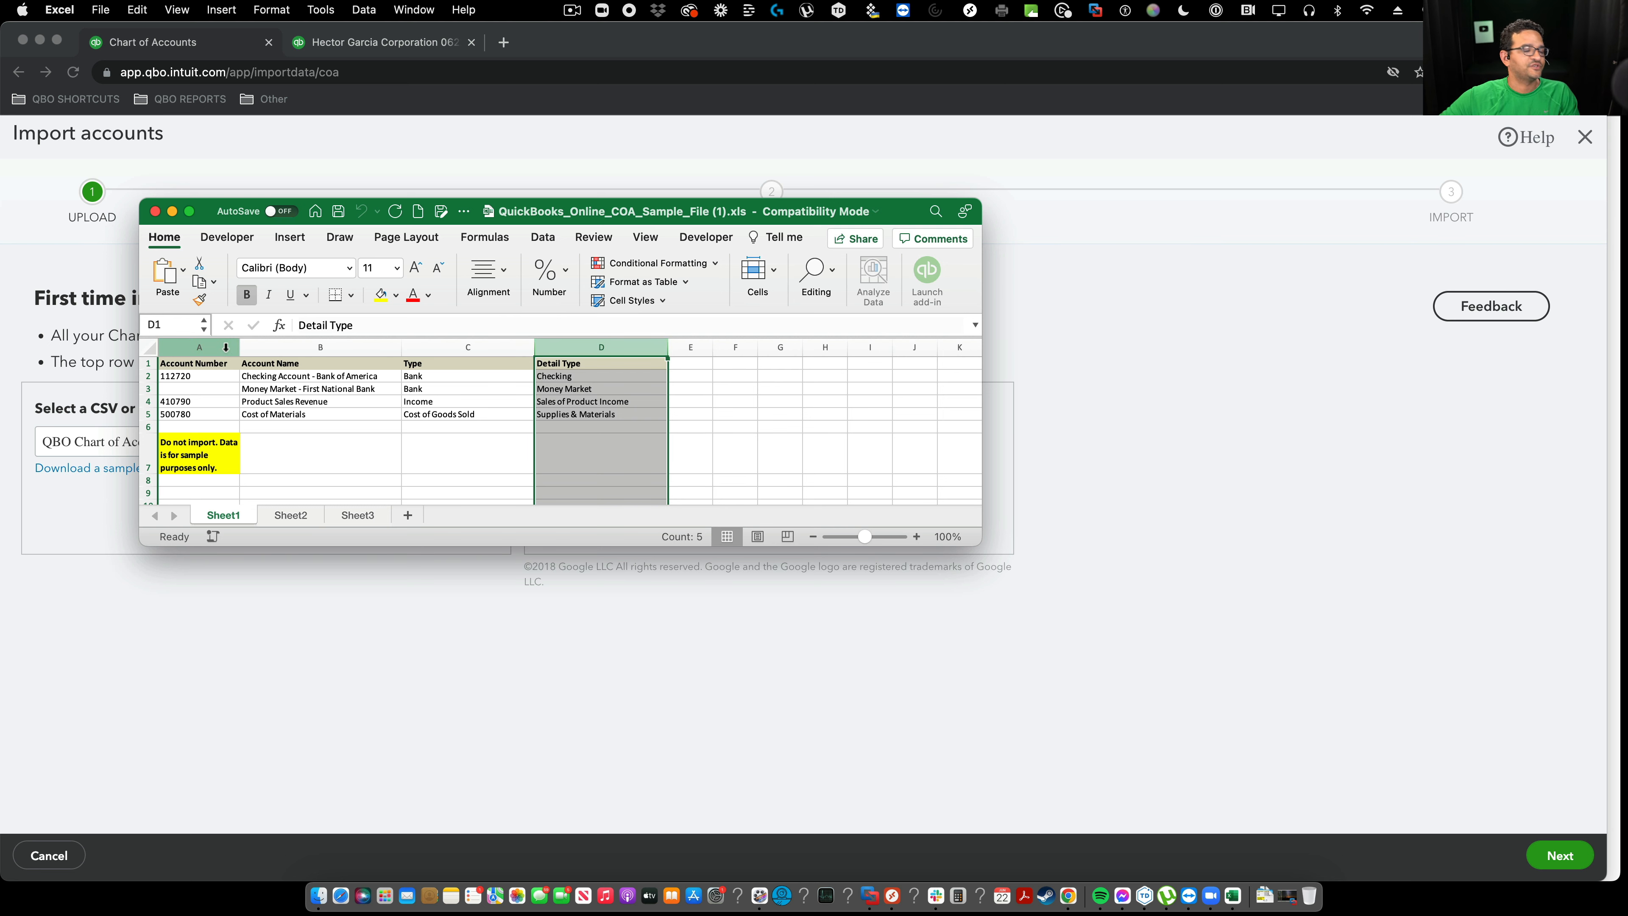
click(299, 426)
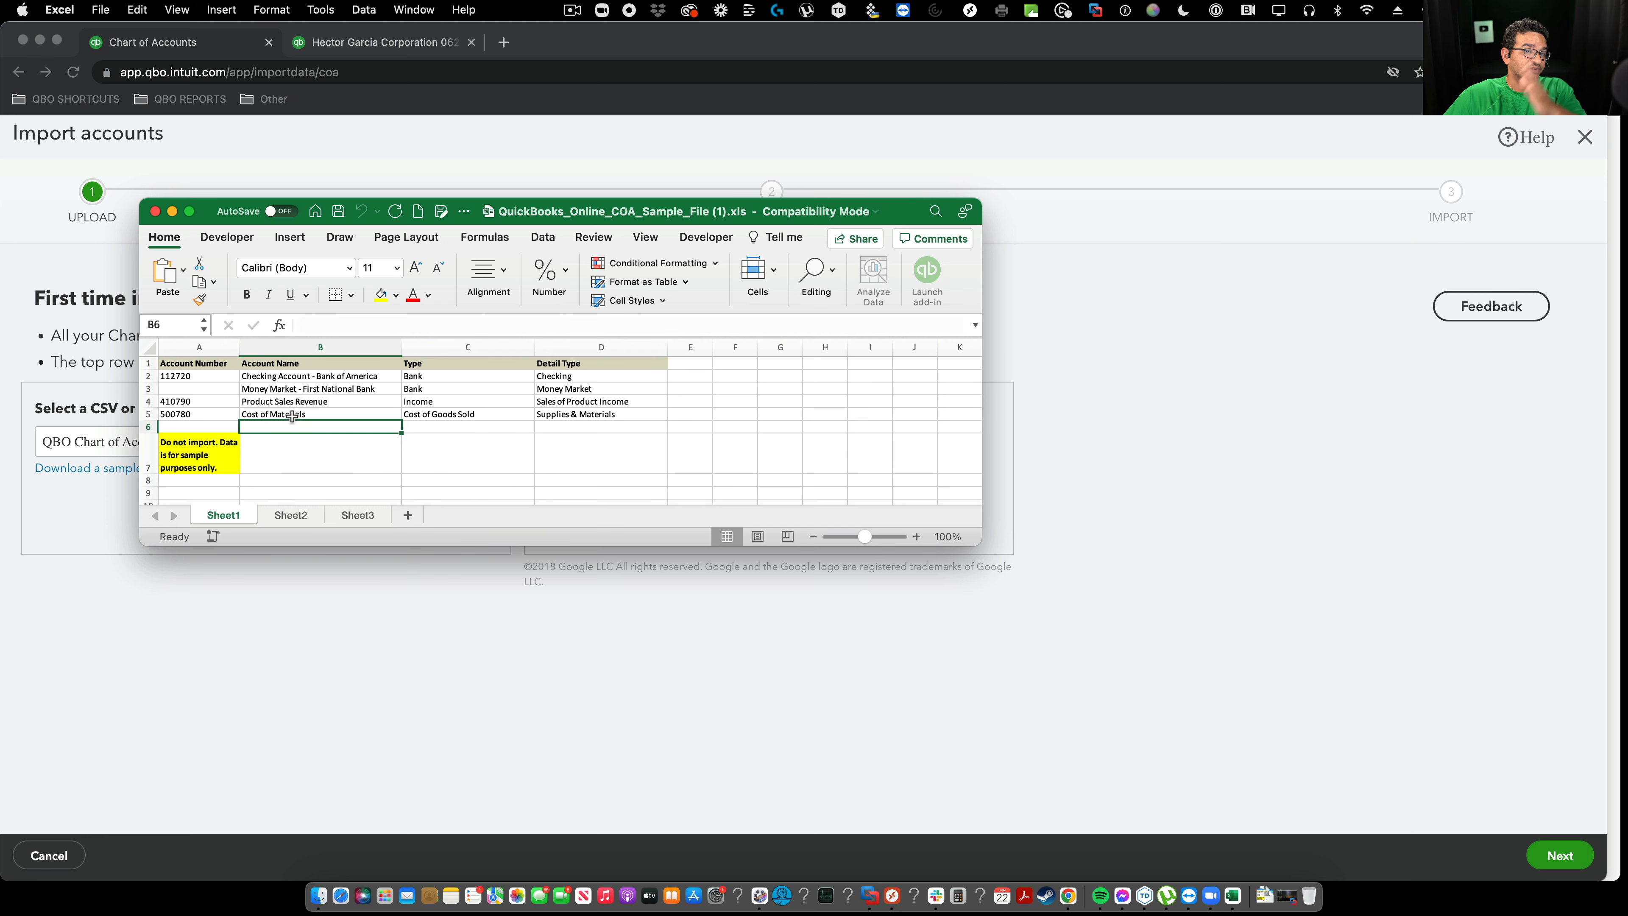
click(154, 211)
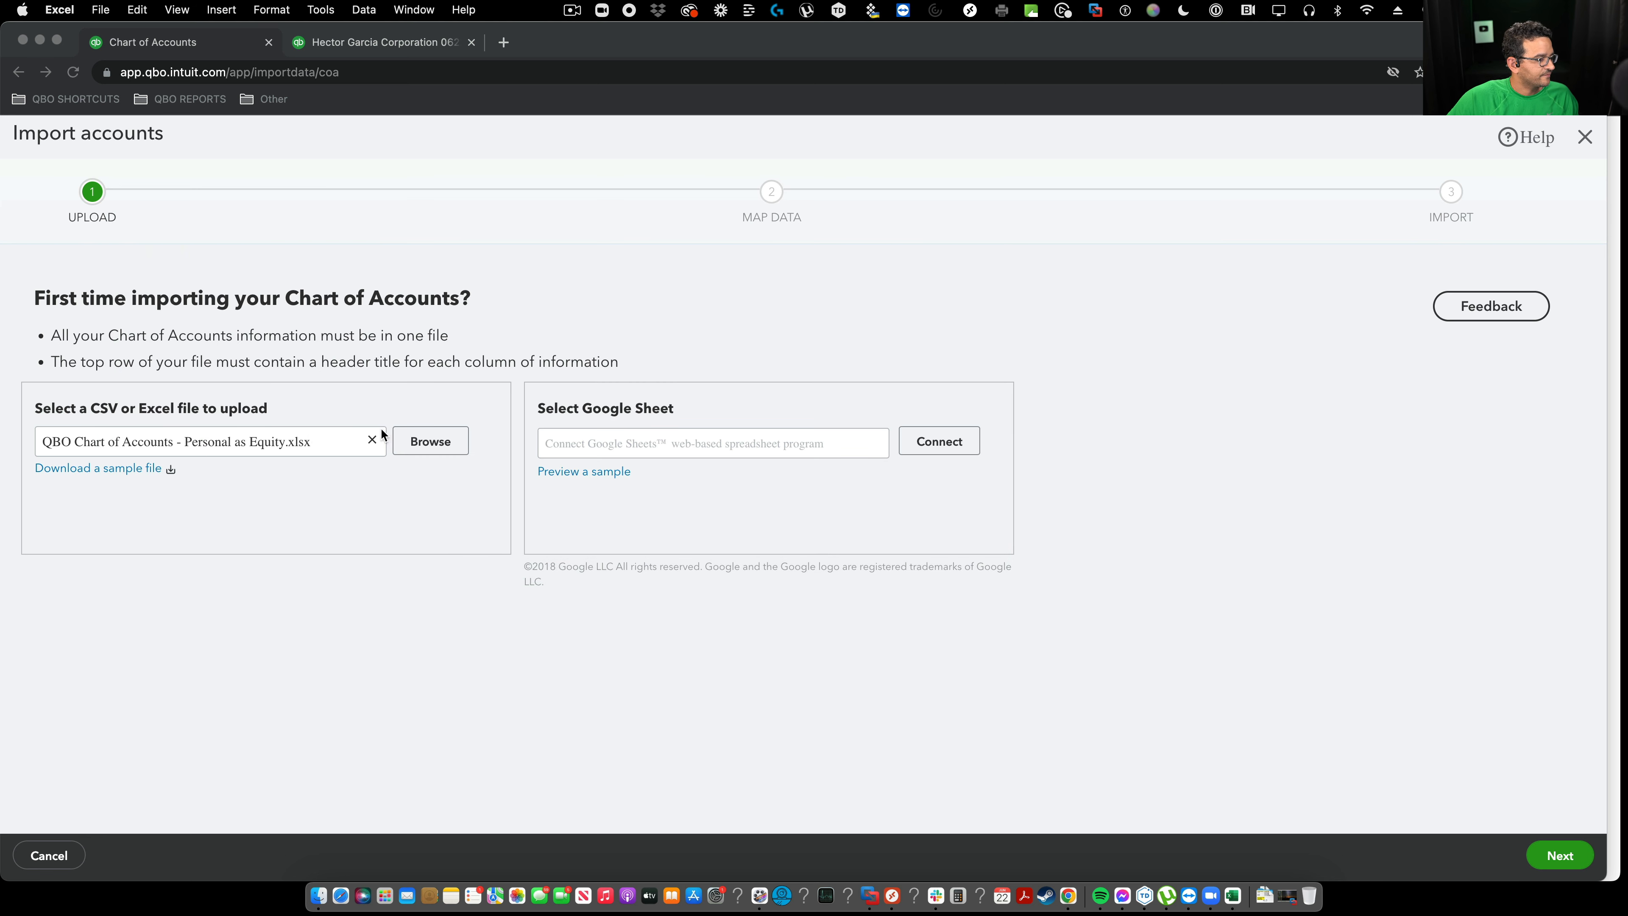
click(255, 493)
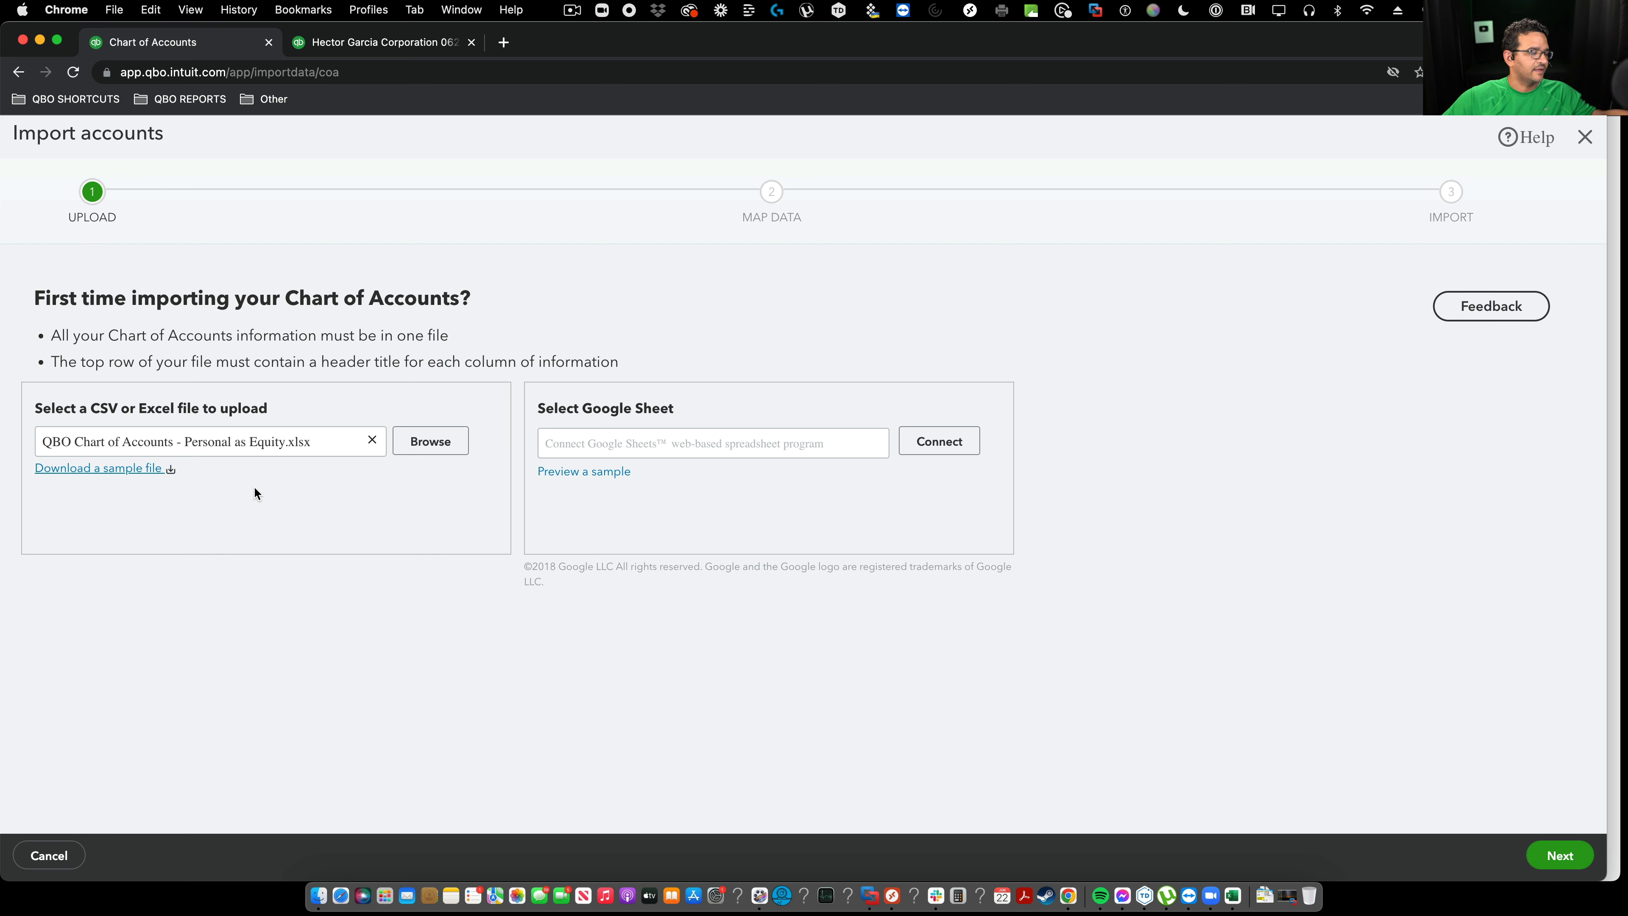
Continue to the field mapping and check the column matched to Detail Type
click(1564, 863)
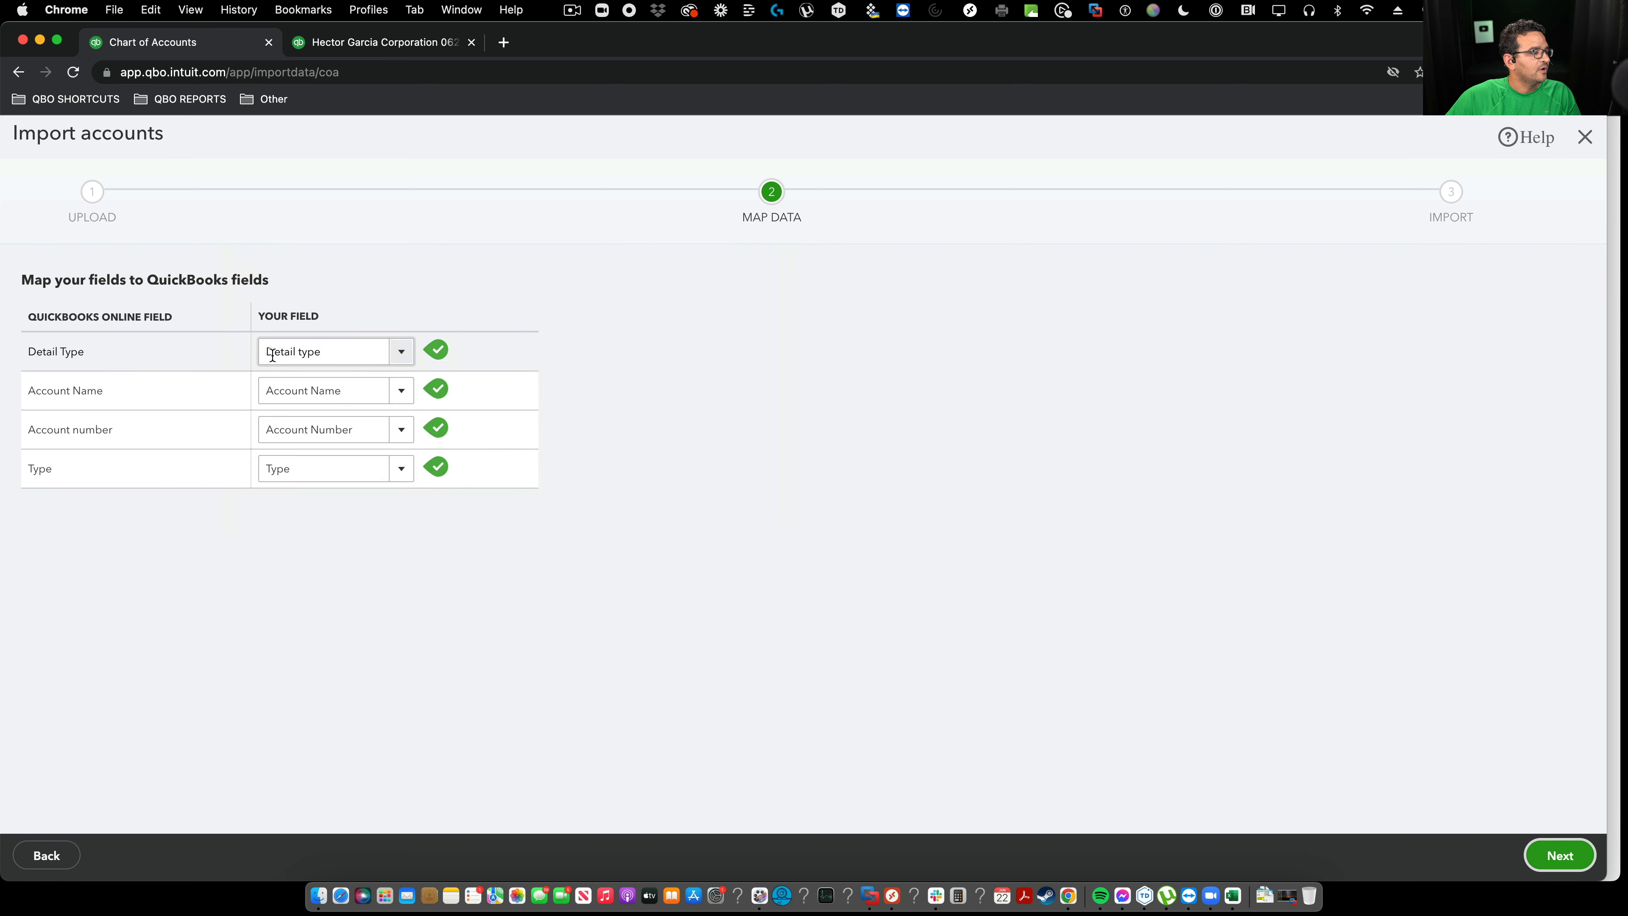
click(401, 357)
click(402, 356)
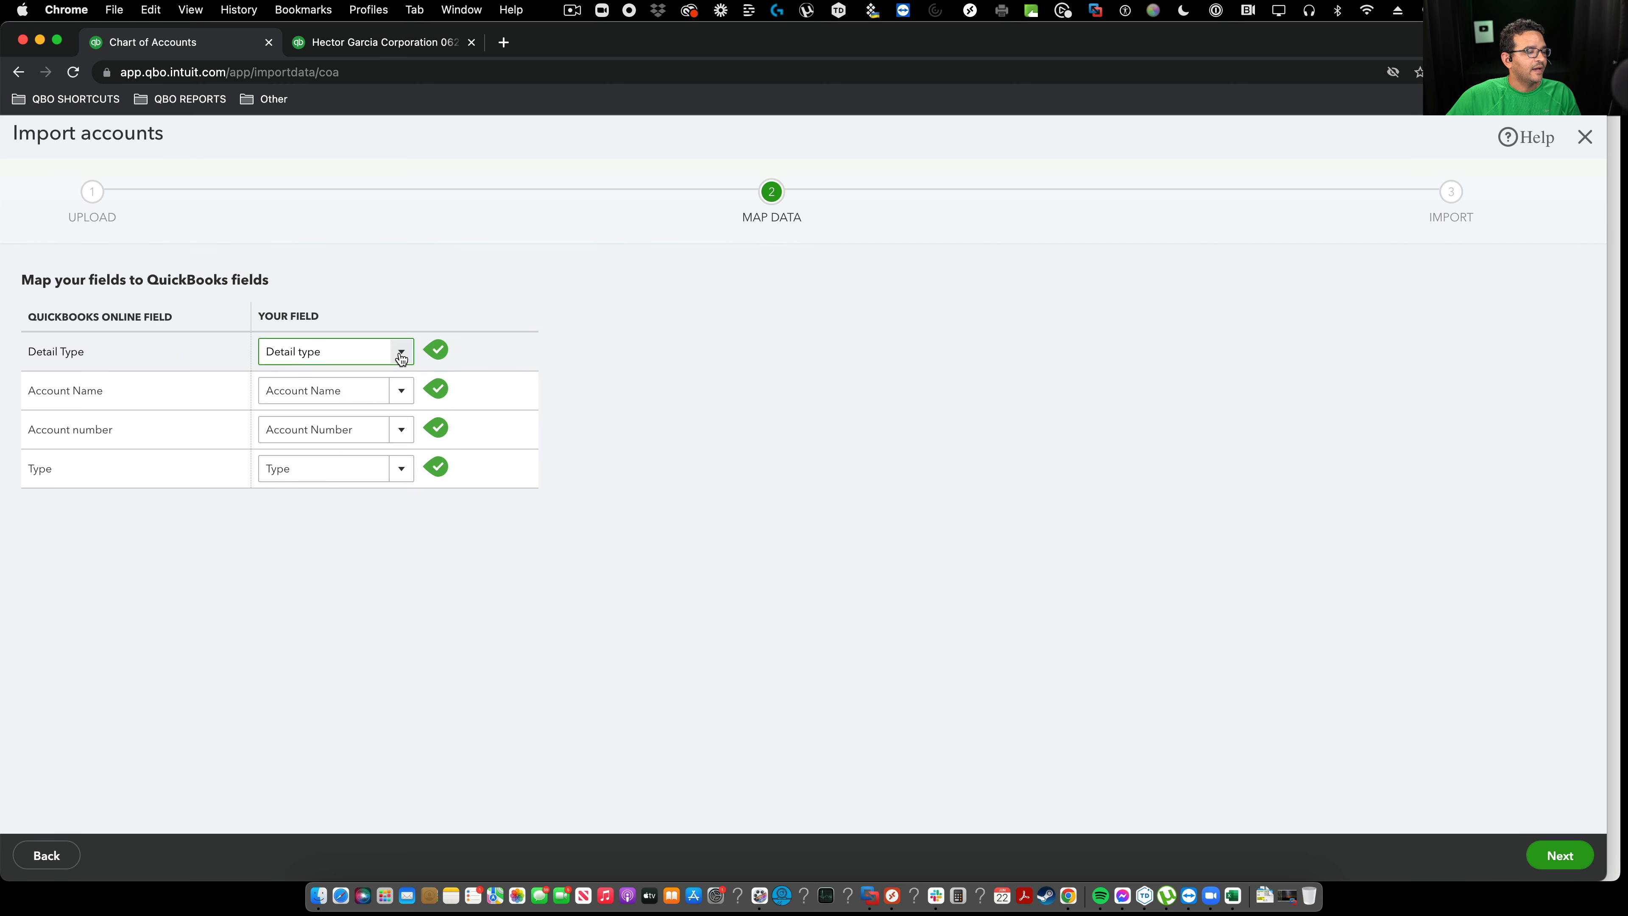
Open QBO Chart of Accounts - Personal as Equity.xlsx from Finder and check its Detail type, Account Name, Account Number and Type headers
click(322, 899)
double_click(559, 280)
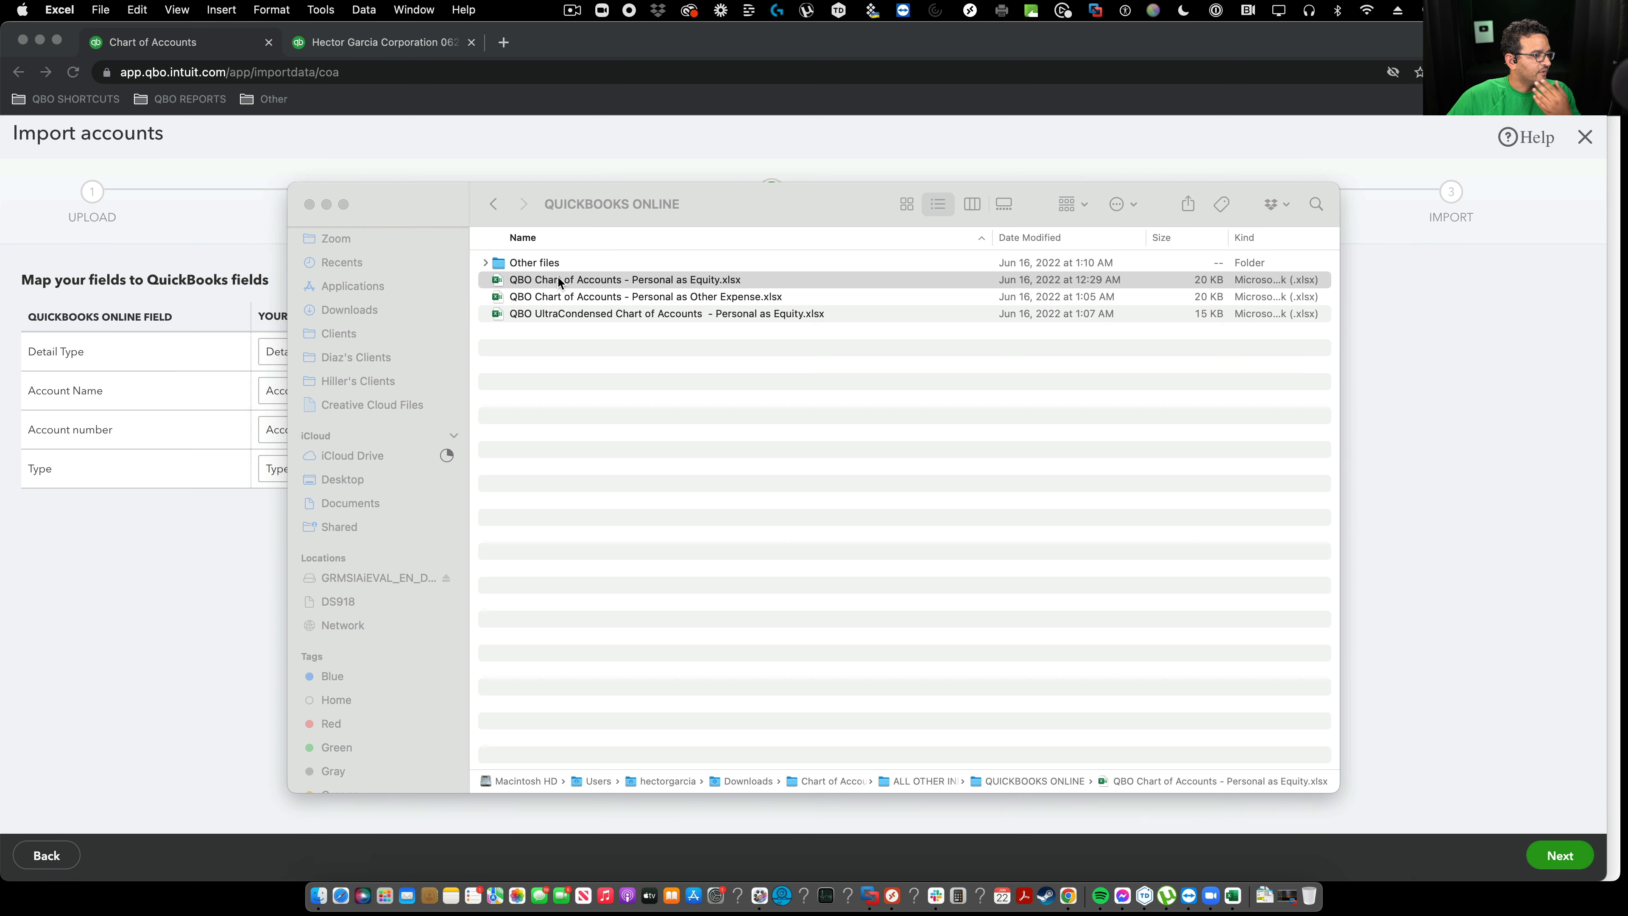
click(590, 232)
click(672, 235)
click(770, 233)
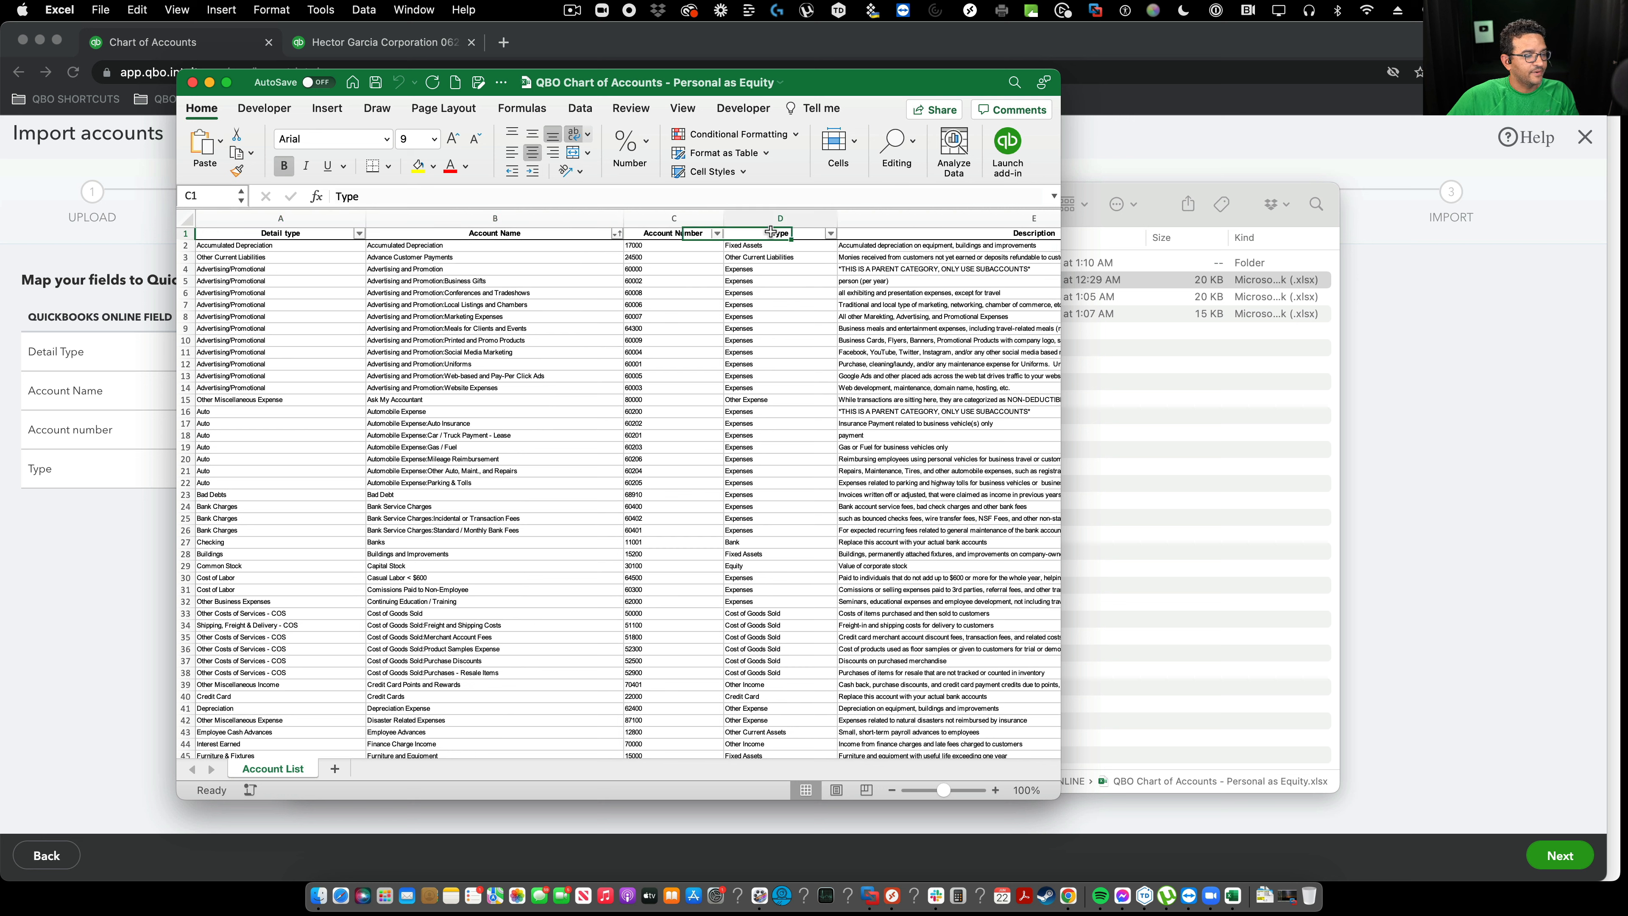
drag(770, 233, 238, 230)
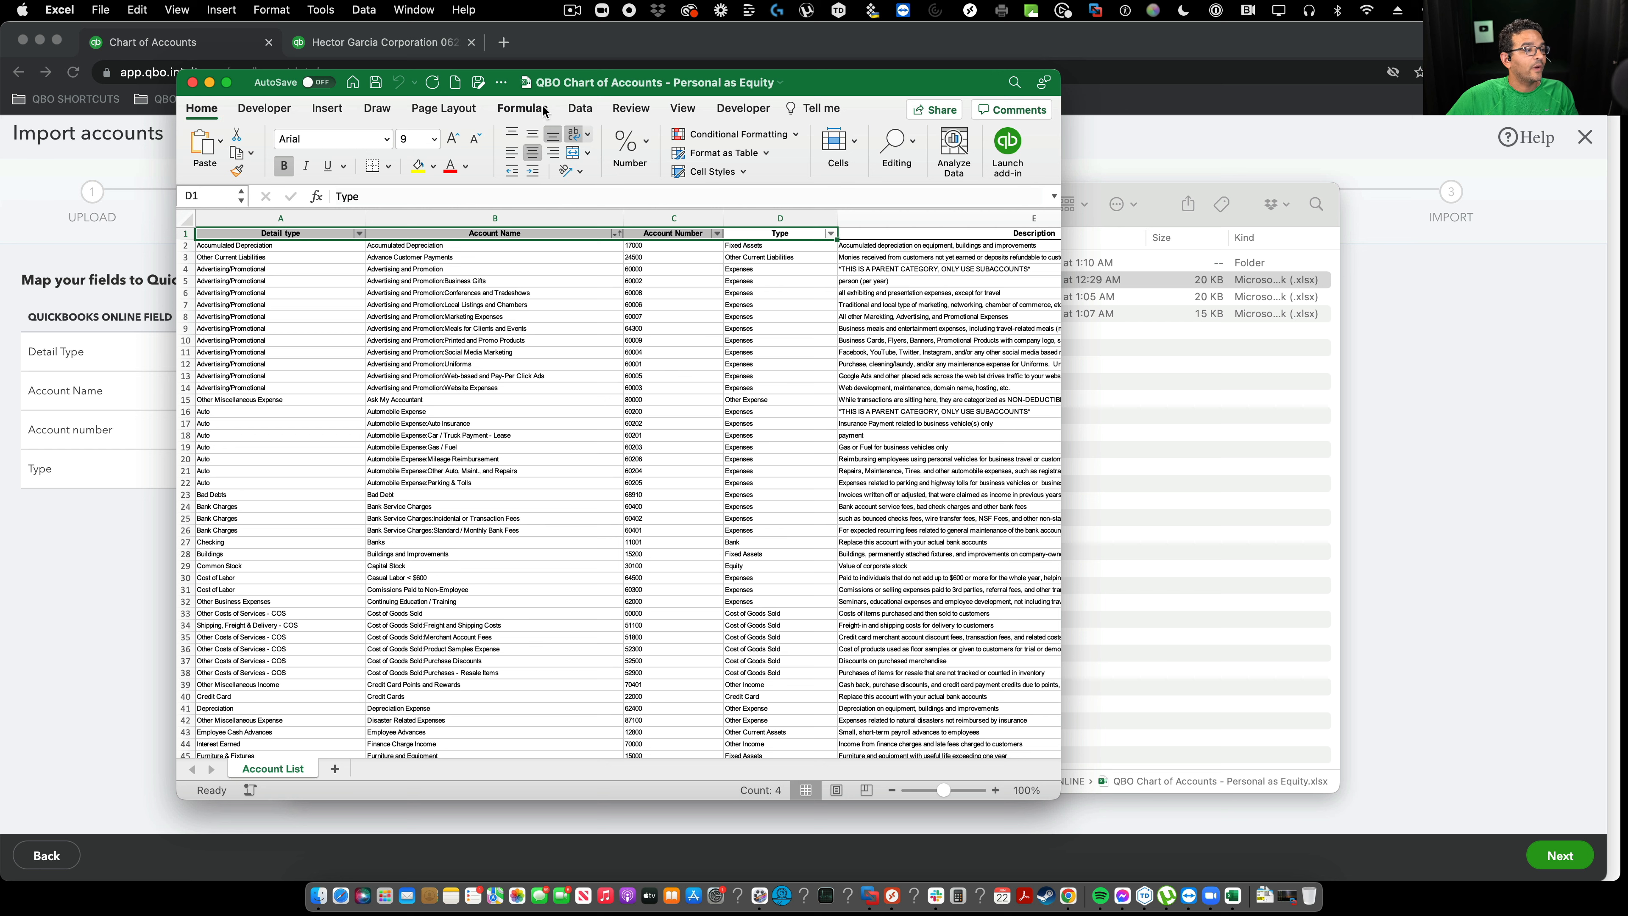
Zoom the workbook to 200%, compare its column headers with the mapping, and close it to return to the QuickBooks Online import
click(683, 108)
click(621, 138)
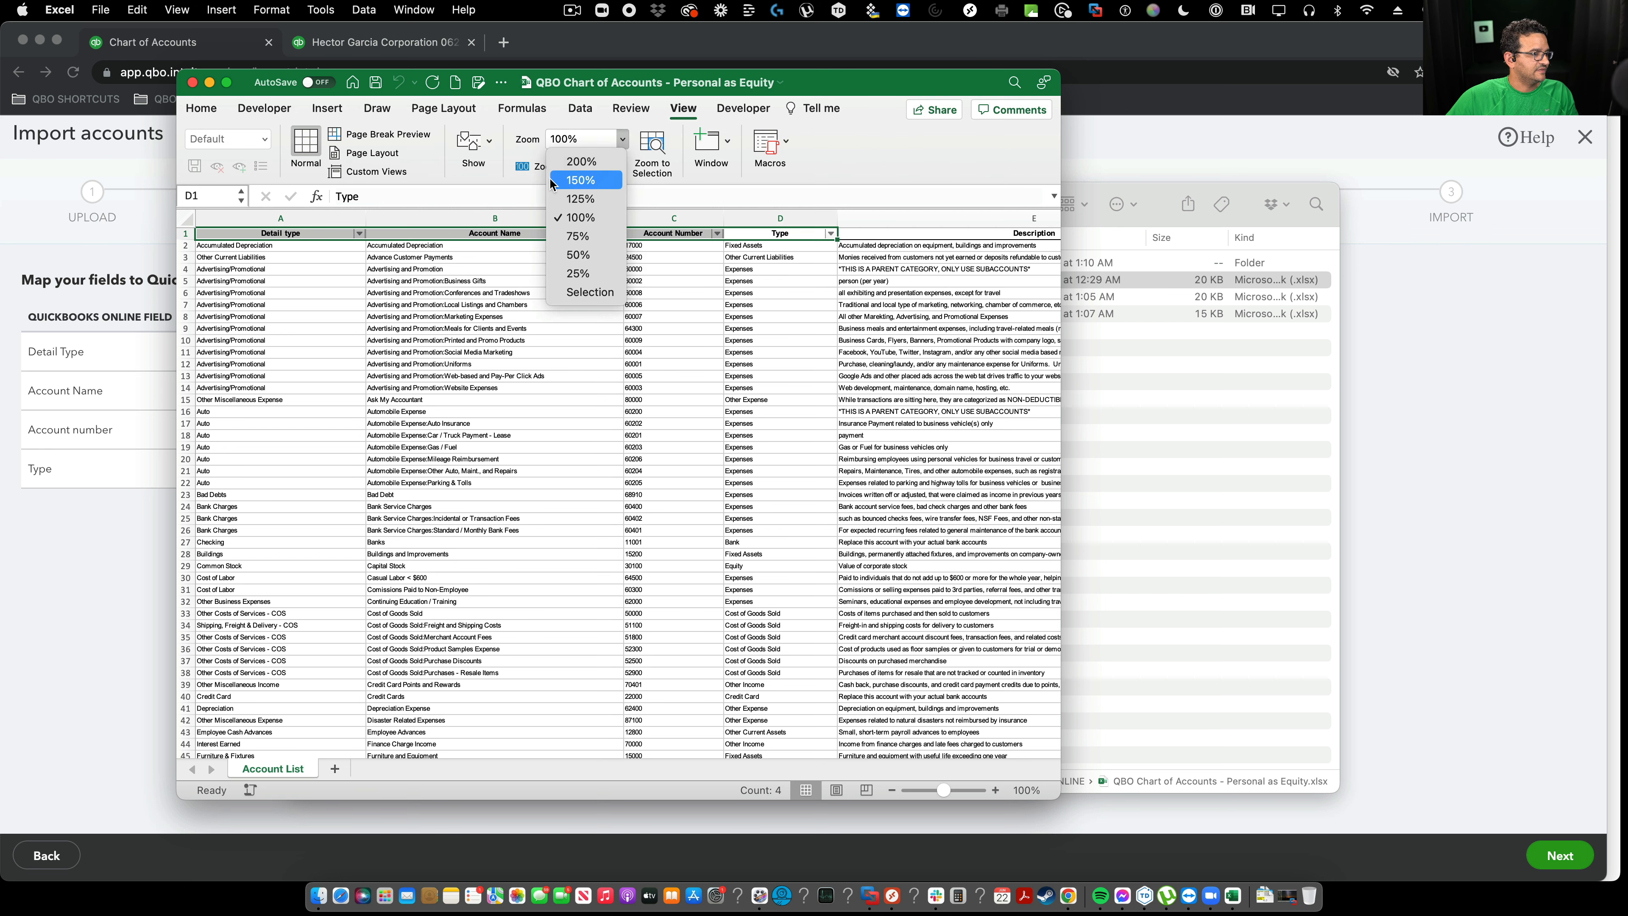
click(568, 163)
click(448, 258)
click(805, 254)
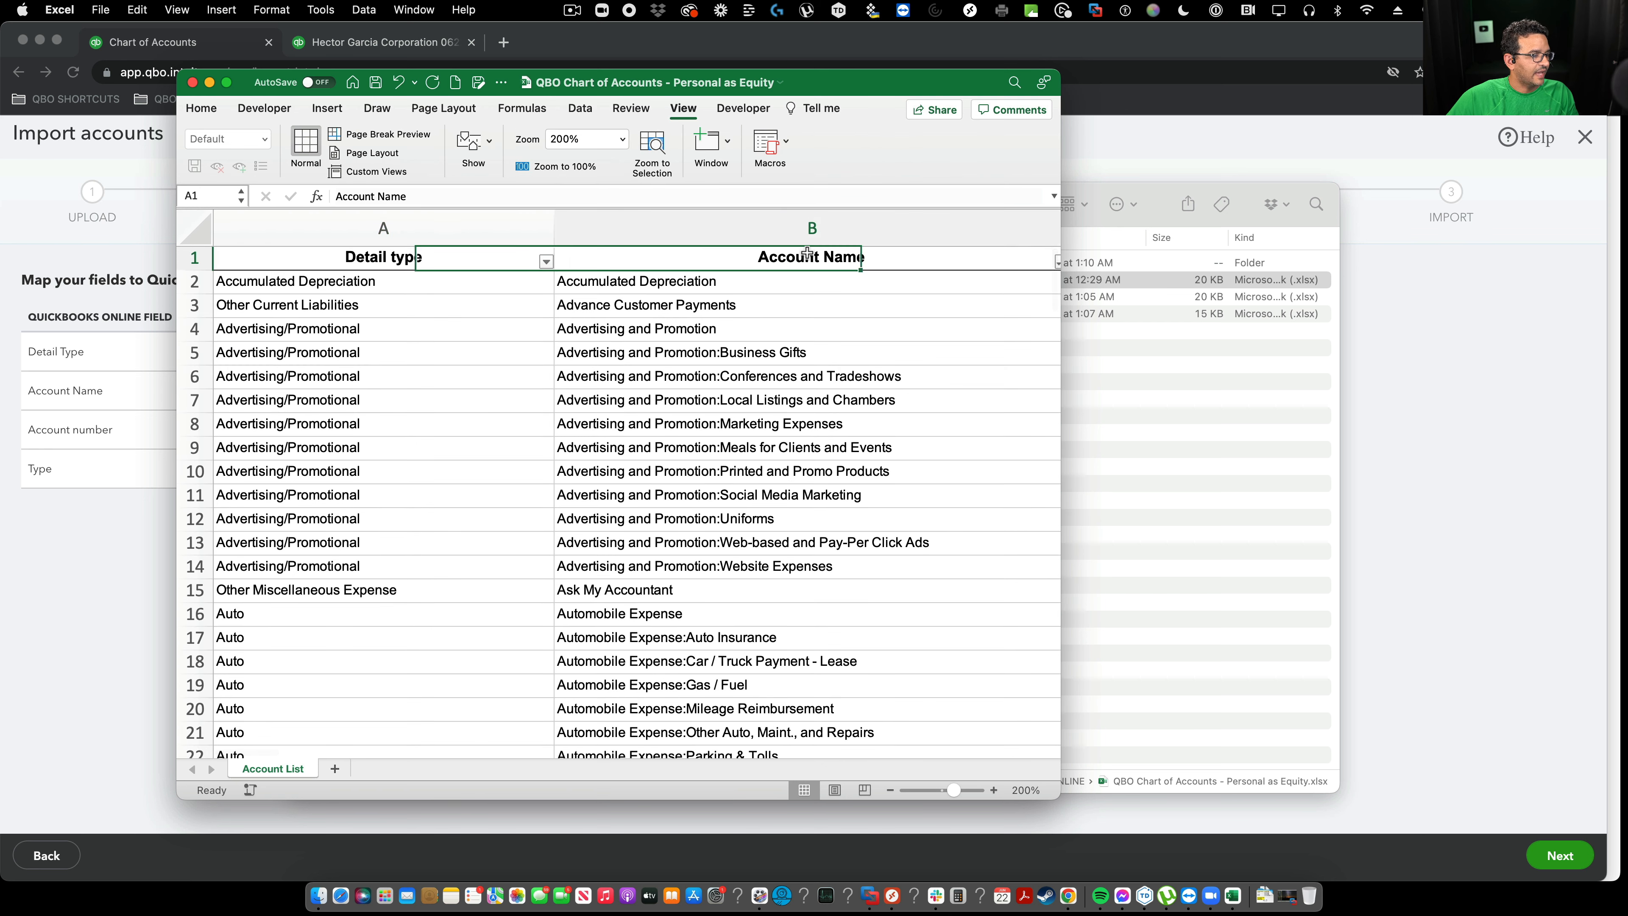
key(Right)
key(Right)
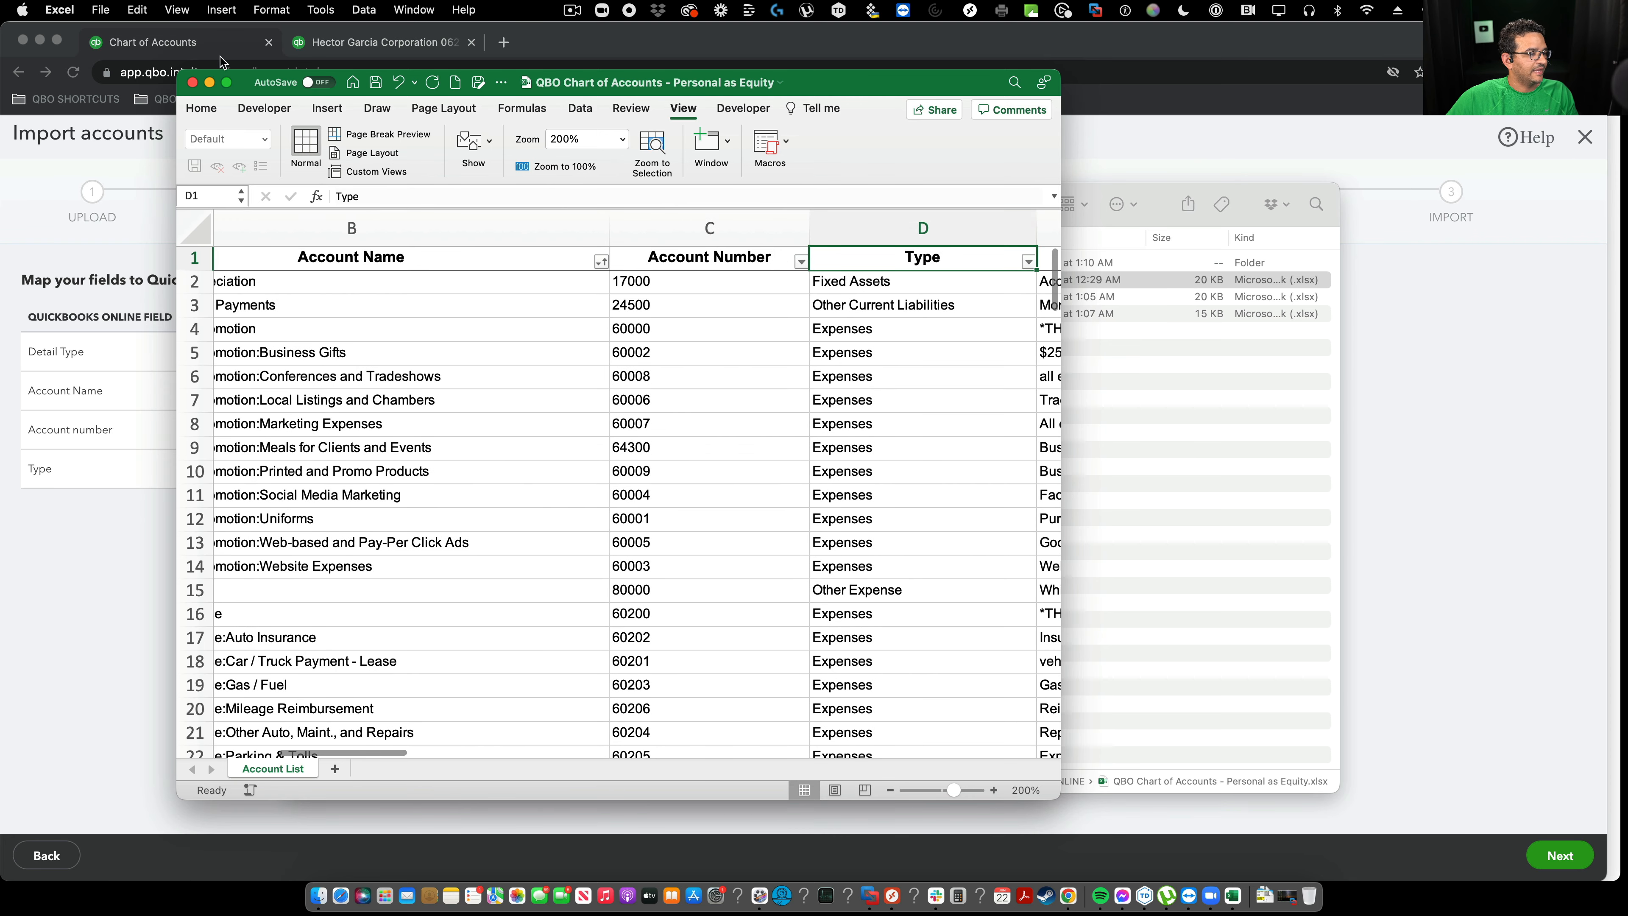
click(192, 82)
click(215, 537)
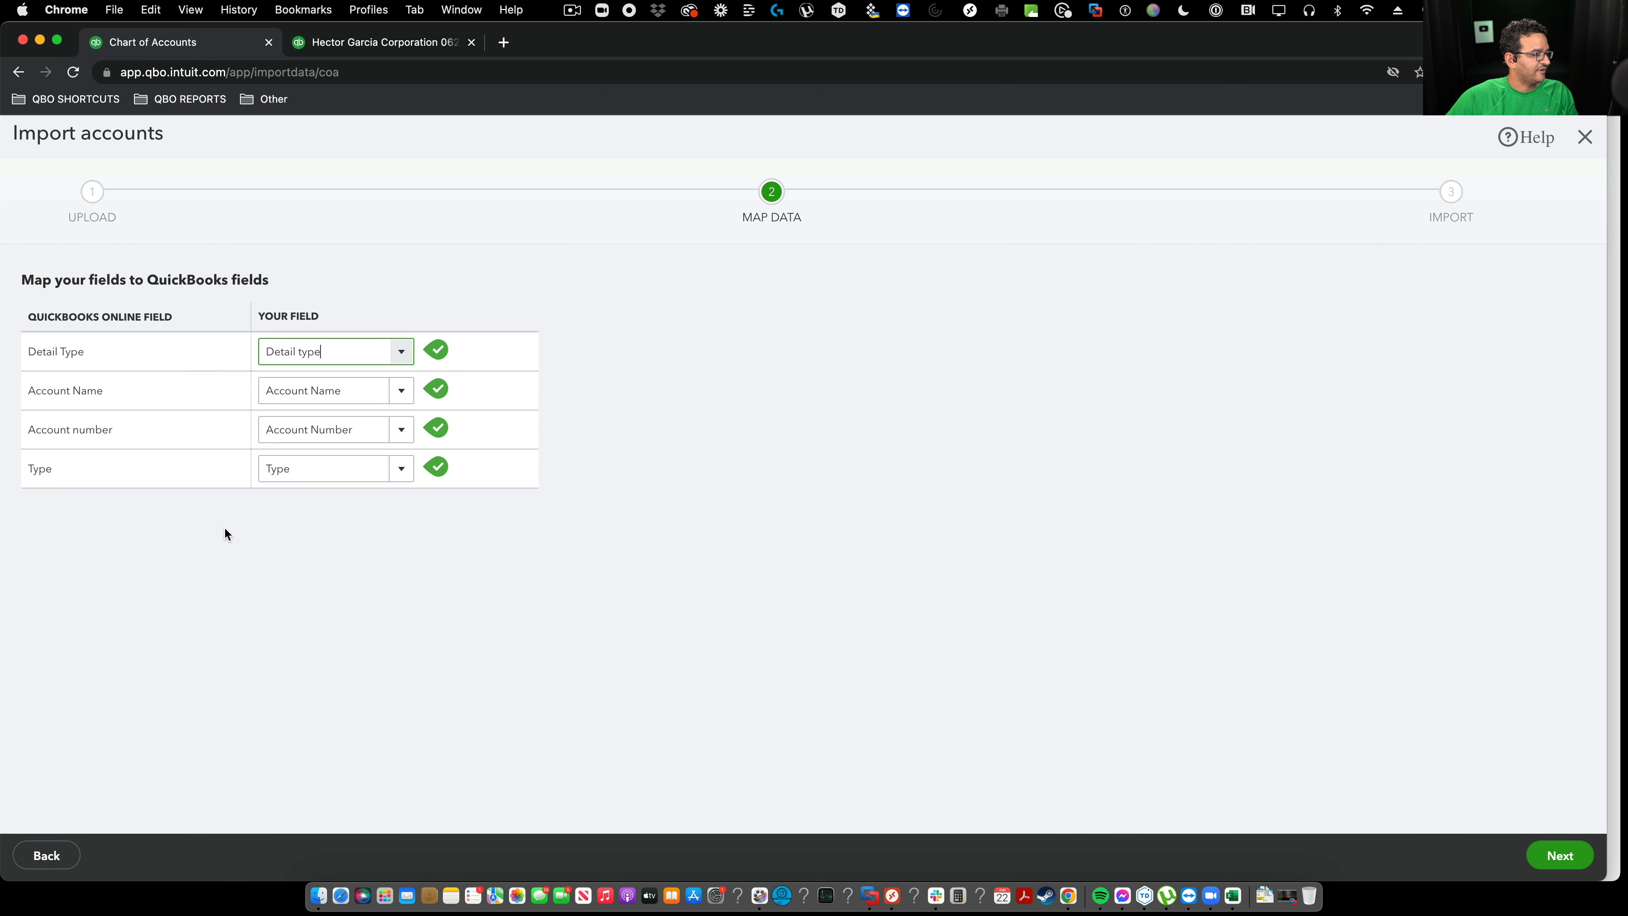
Look through the column choices for the Type field and set it back to Type
click(320, 468)
key(Down)
click(401, 468)
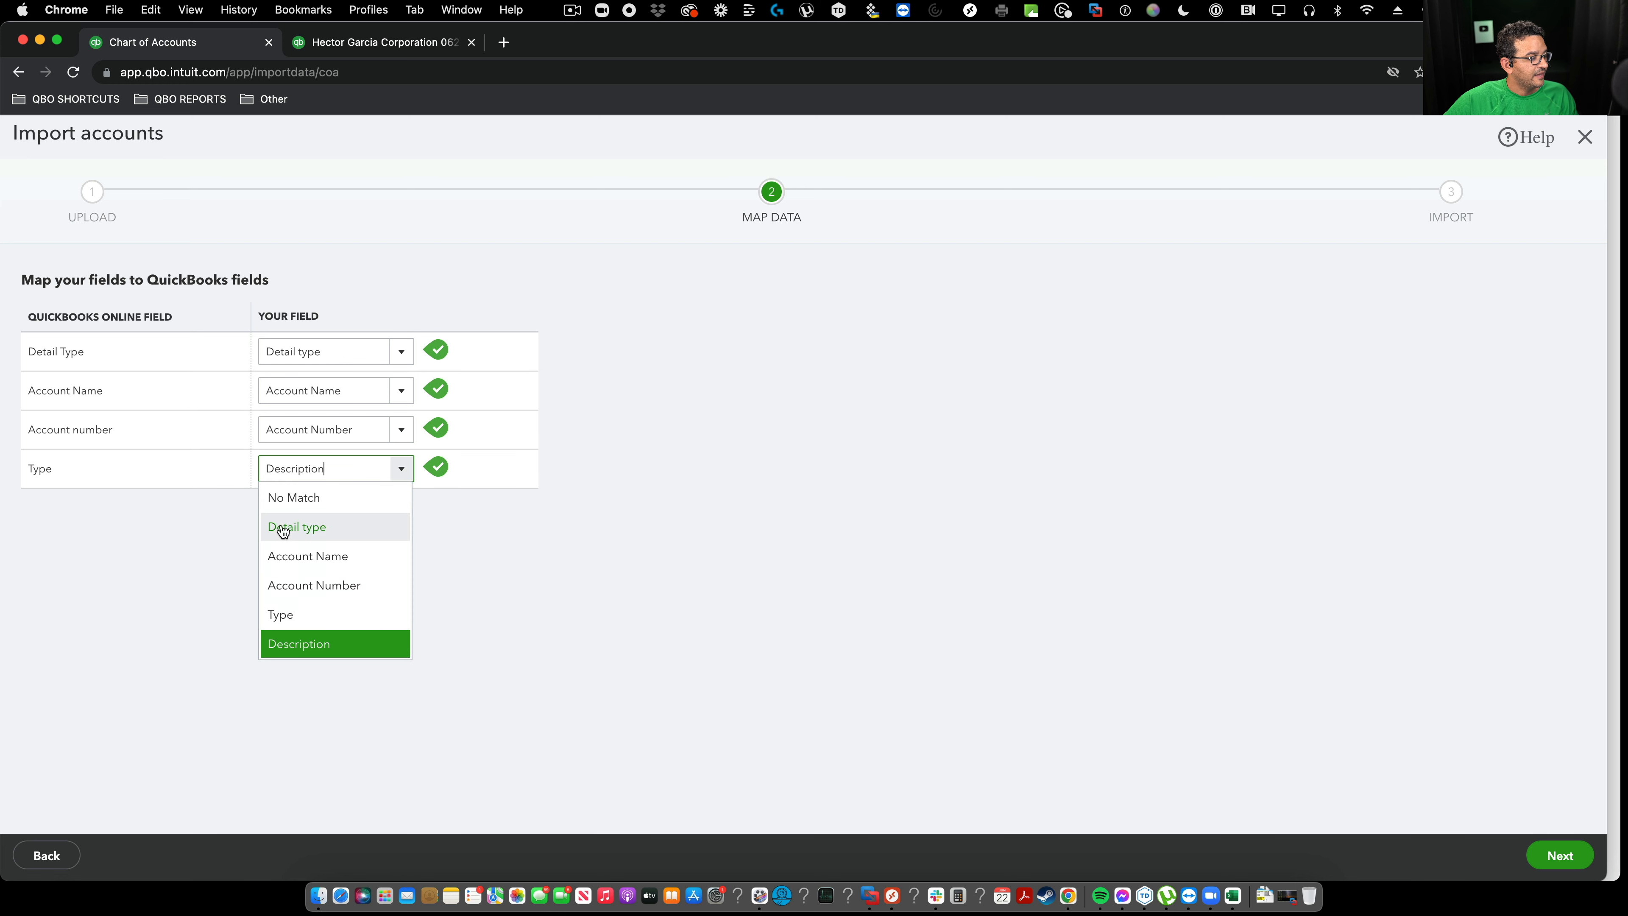
click(283, 615)
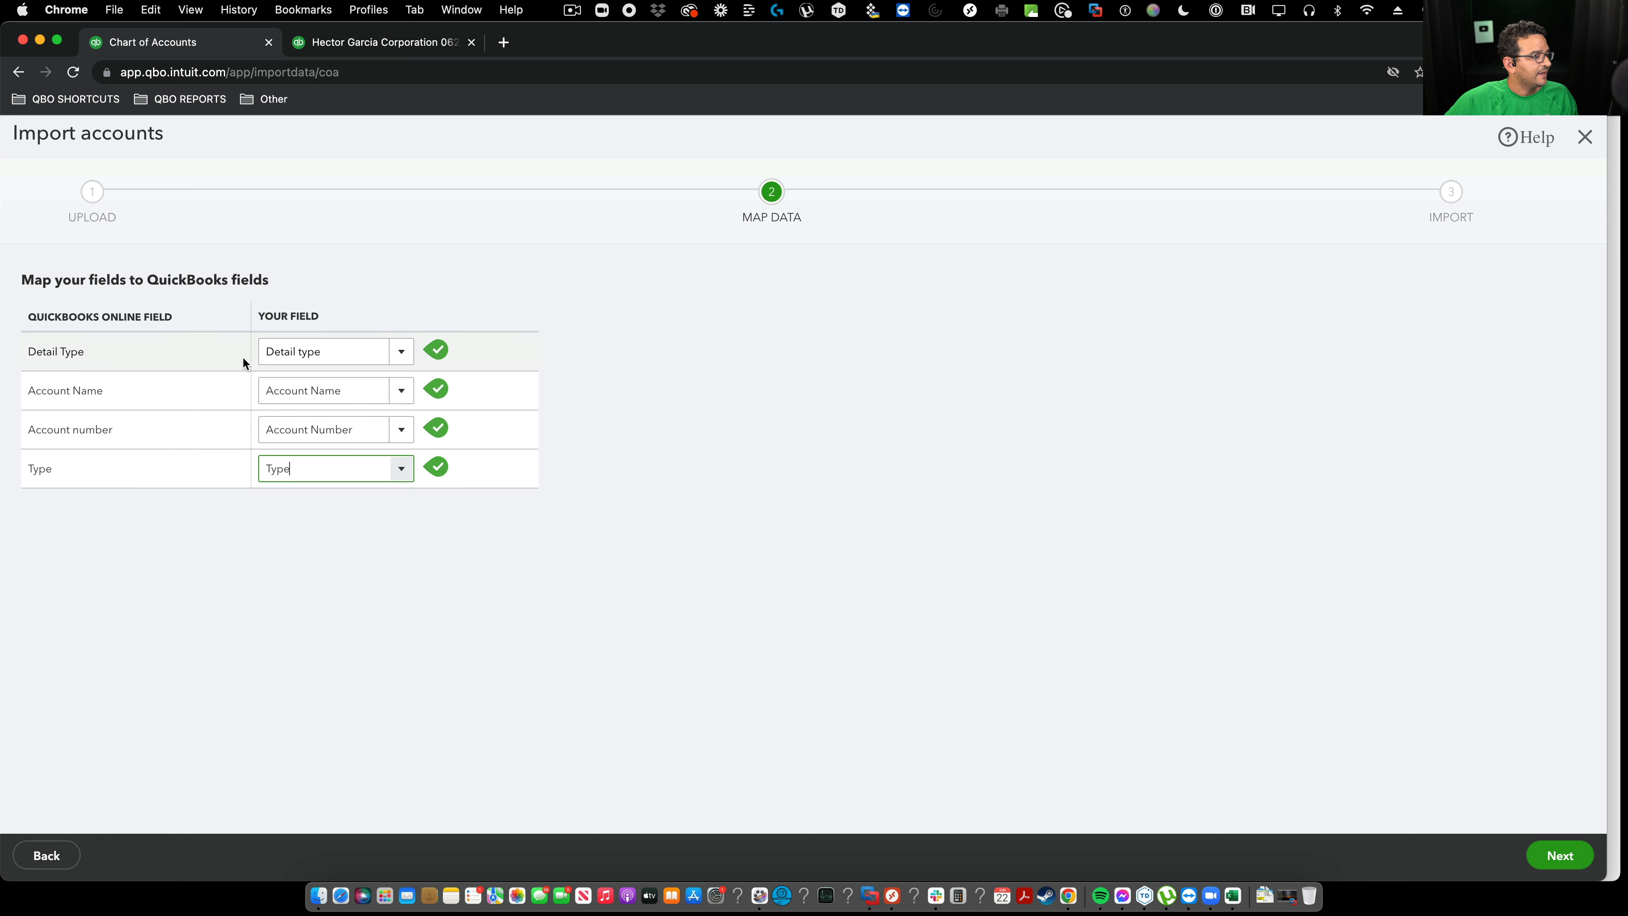
Review the accounts prepared from the file, import them all, and leave the importer without saving the remaining rows
click(1562, 857)
scroll(641, 443, down, 15)
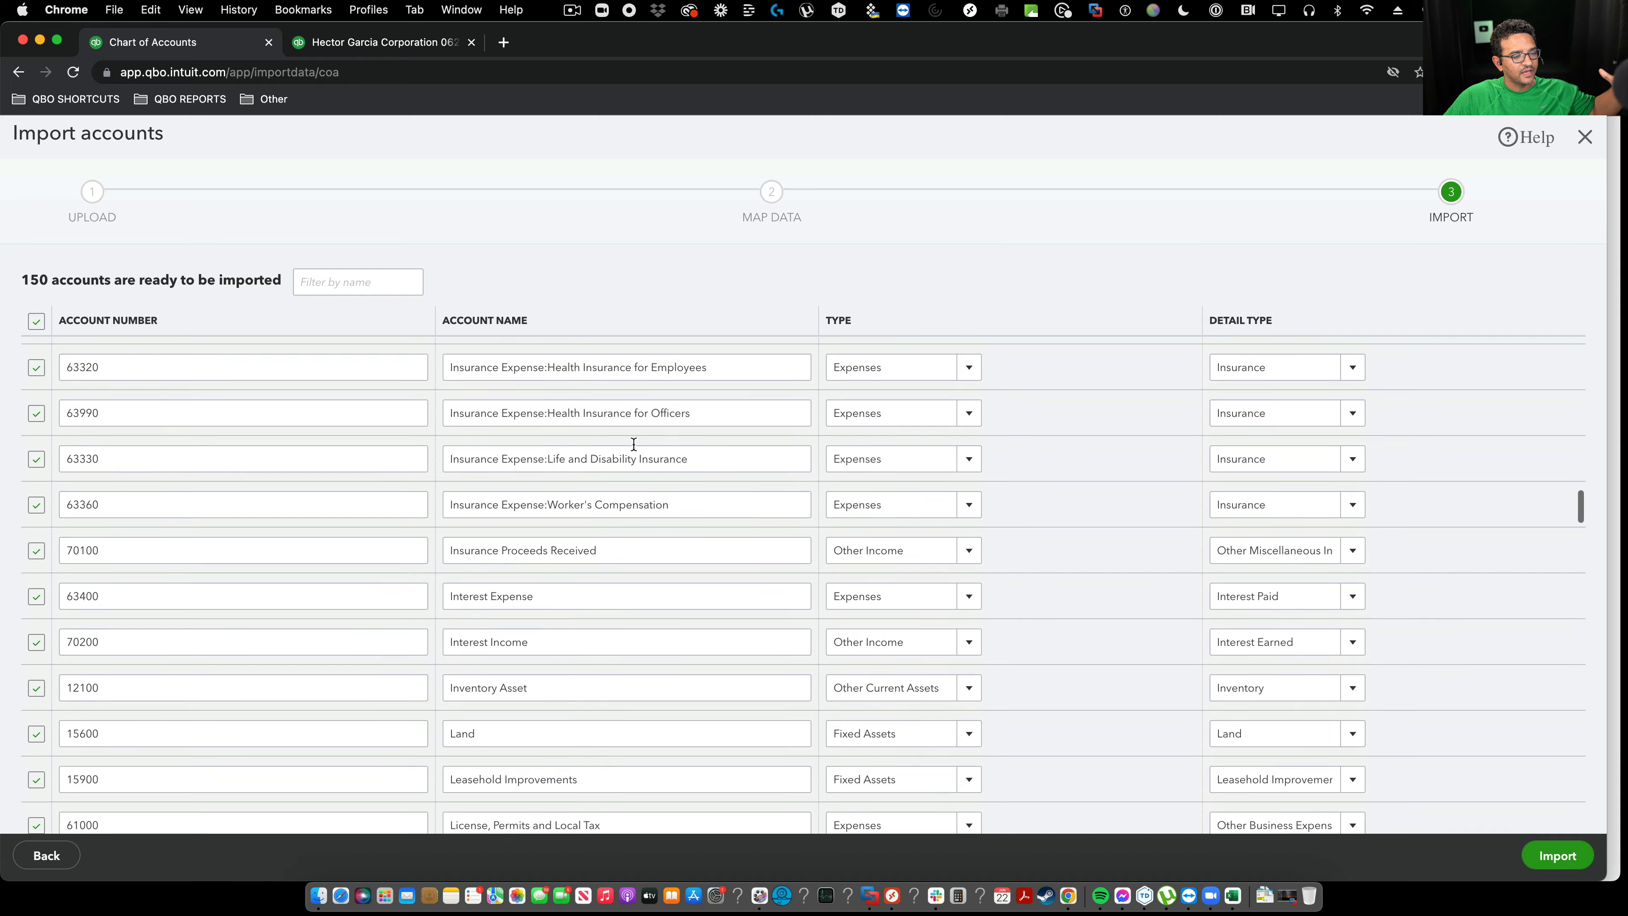
scroll(641, 442, up, 15)
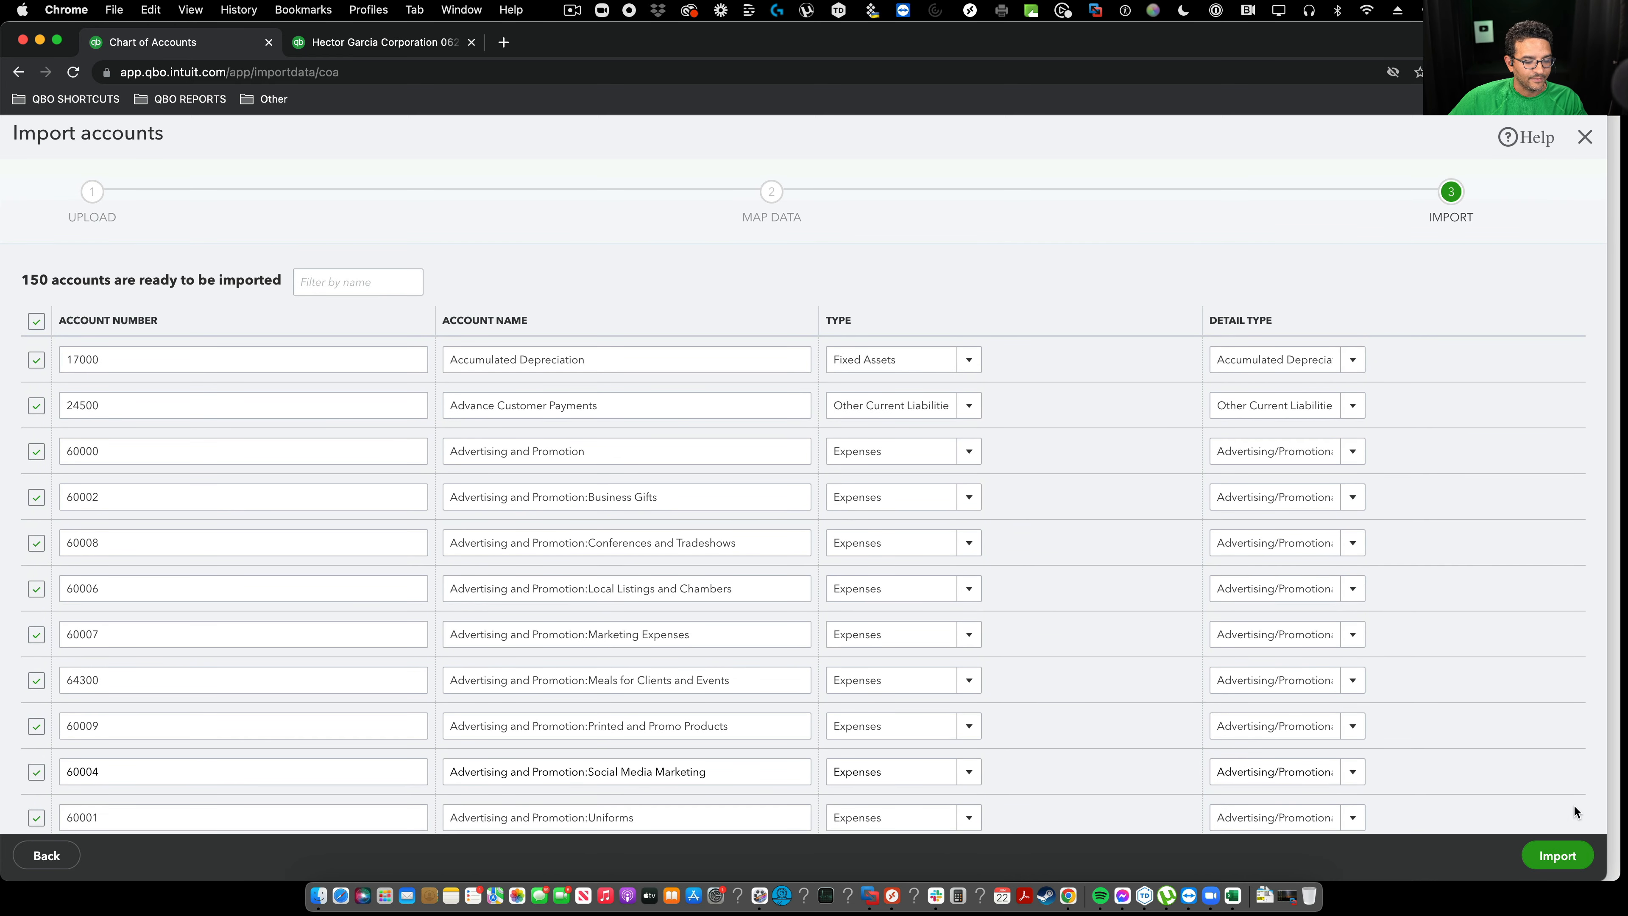
click(1570, 858)
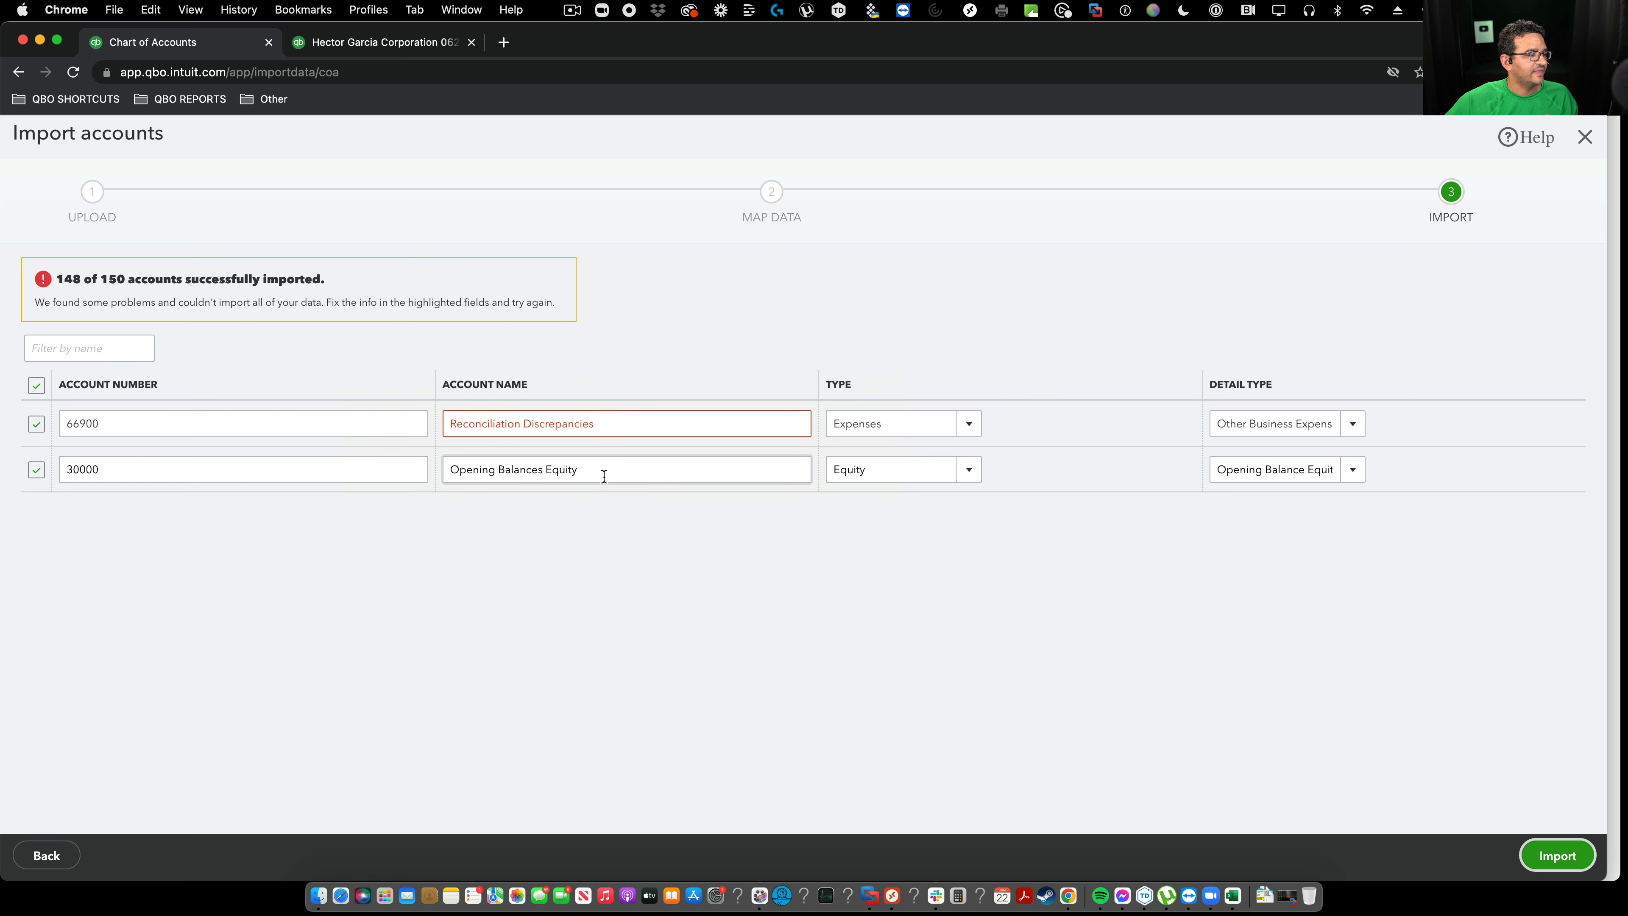
click(1581, 132)
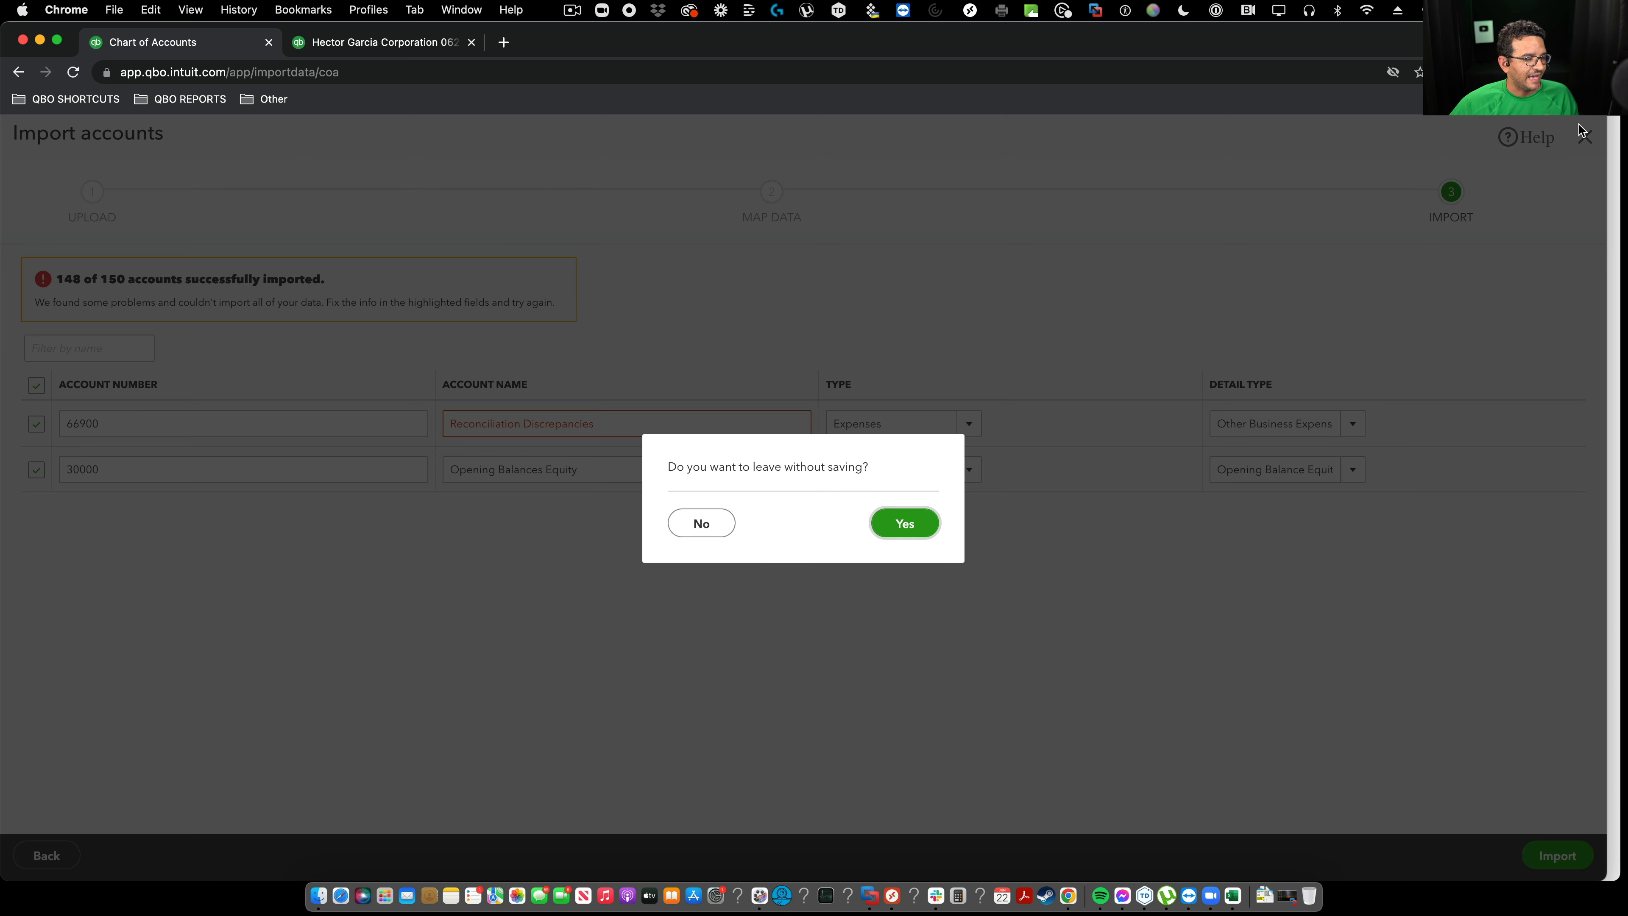
click(907, 523)
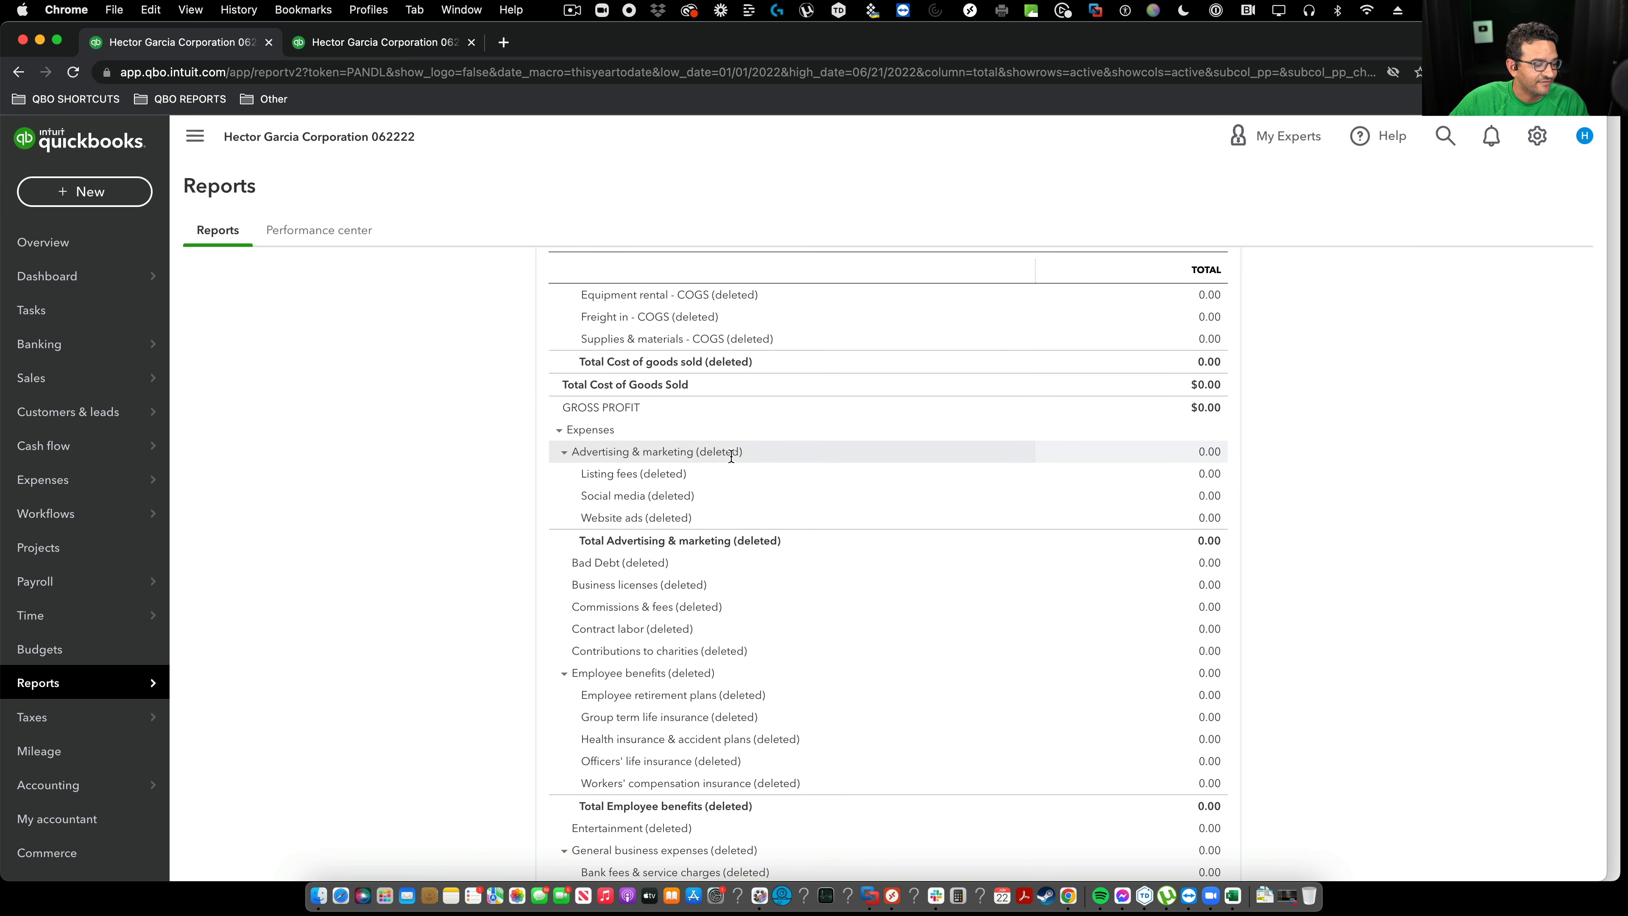
Review the Profit and Loss report's accounts, and rerun it for 12/31/2022 to 12/31/2022
scroll(868, 693, down, 1)
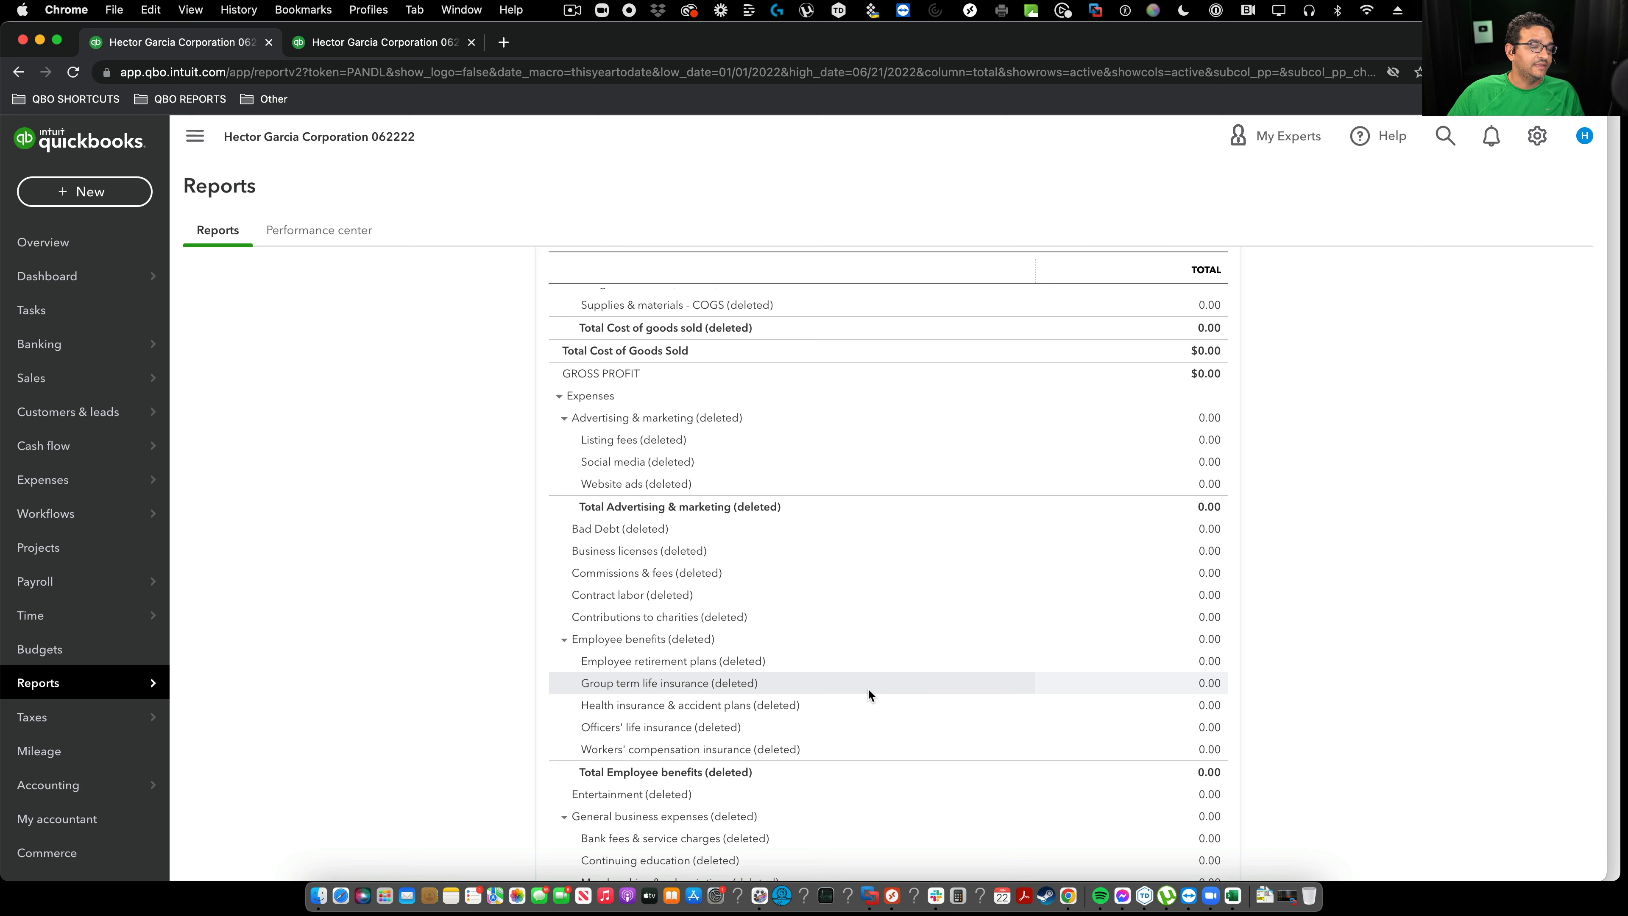
scroll(867, 688, down, 3)
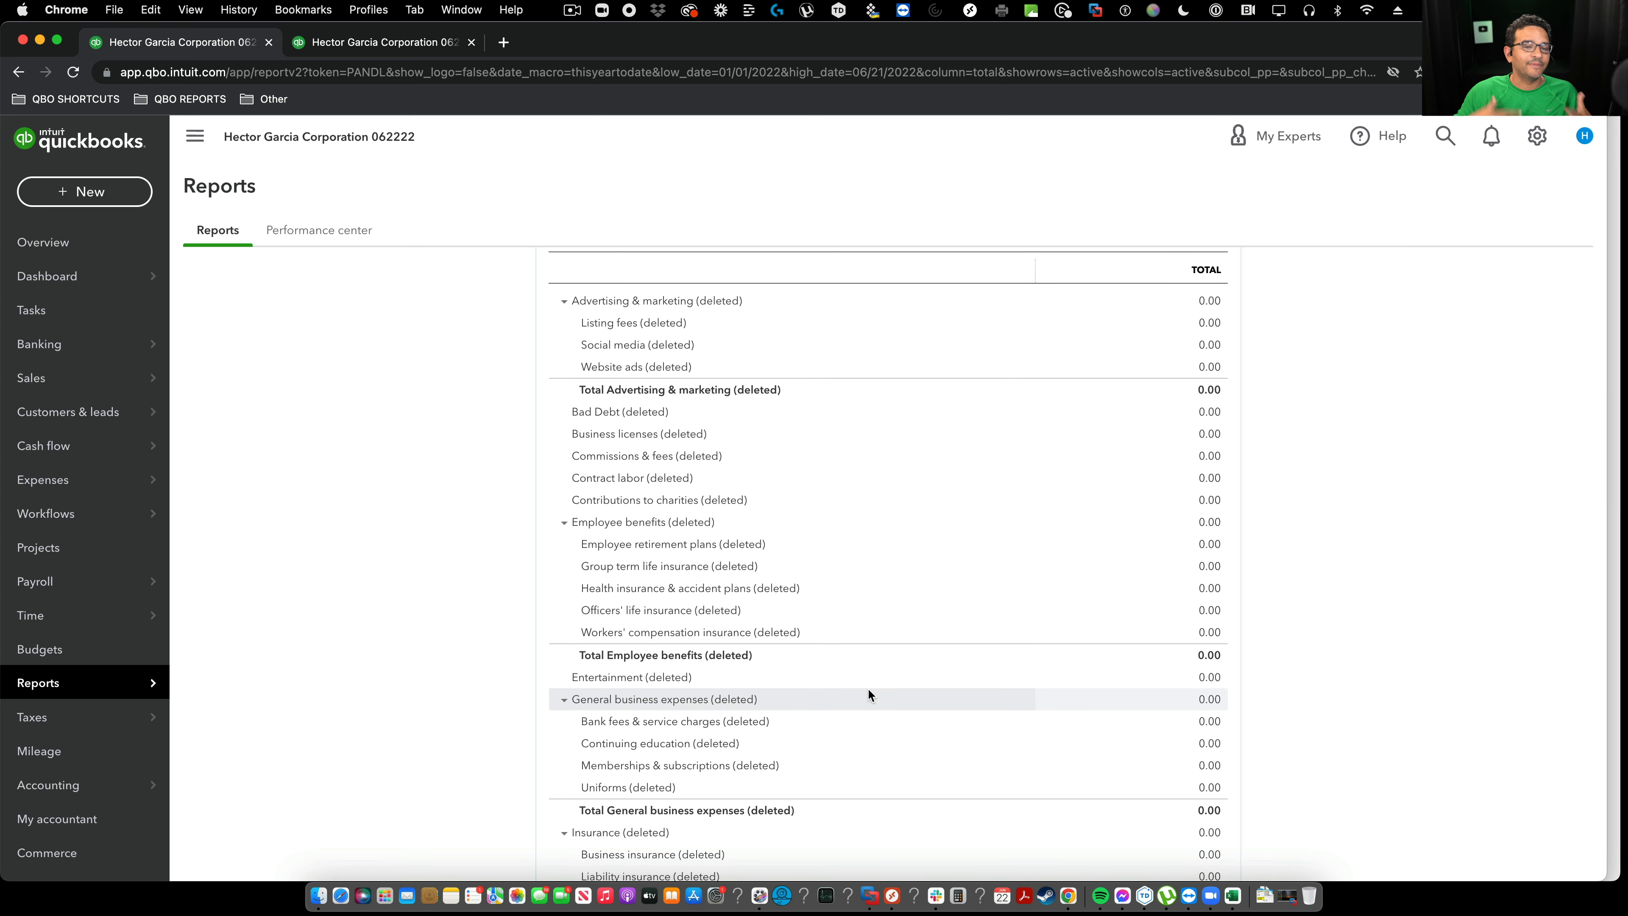
scroll(868, 689, up, 15)
click(457, 359)
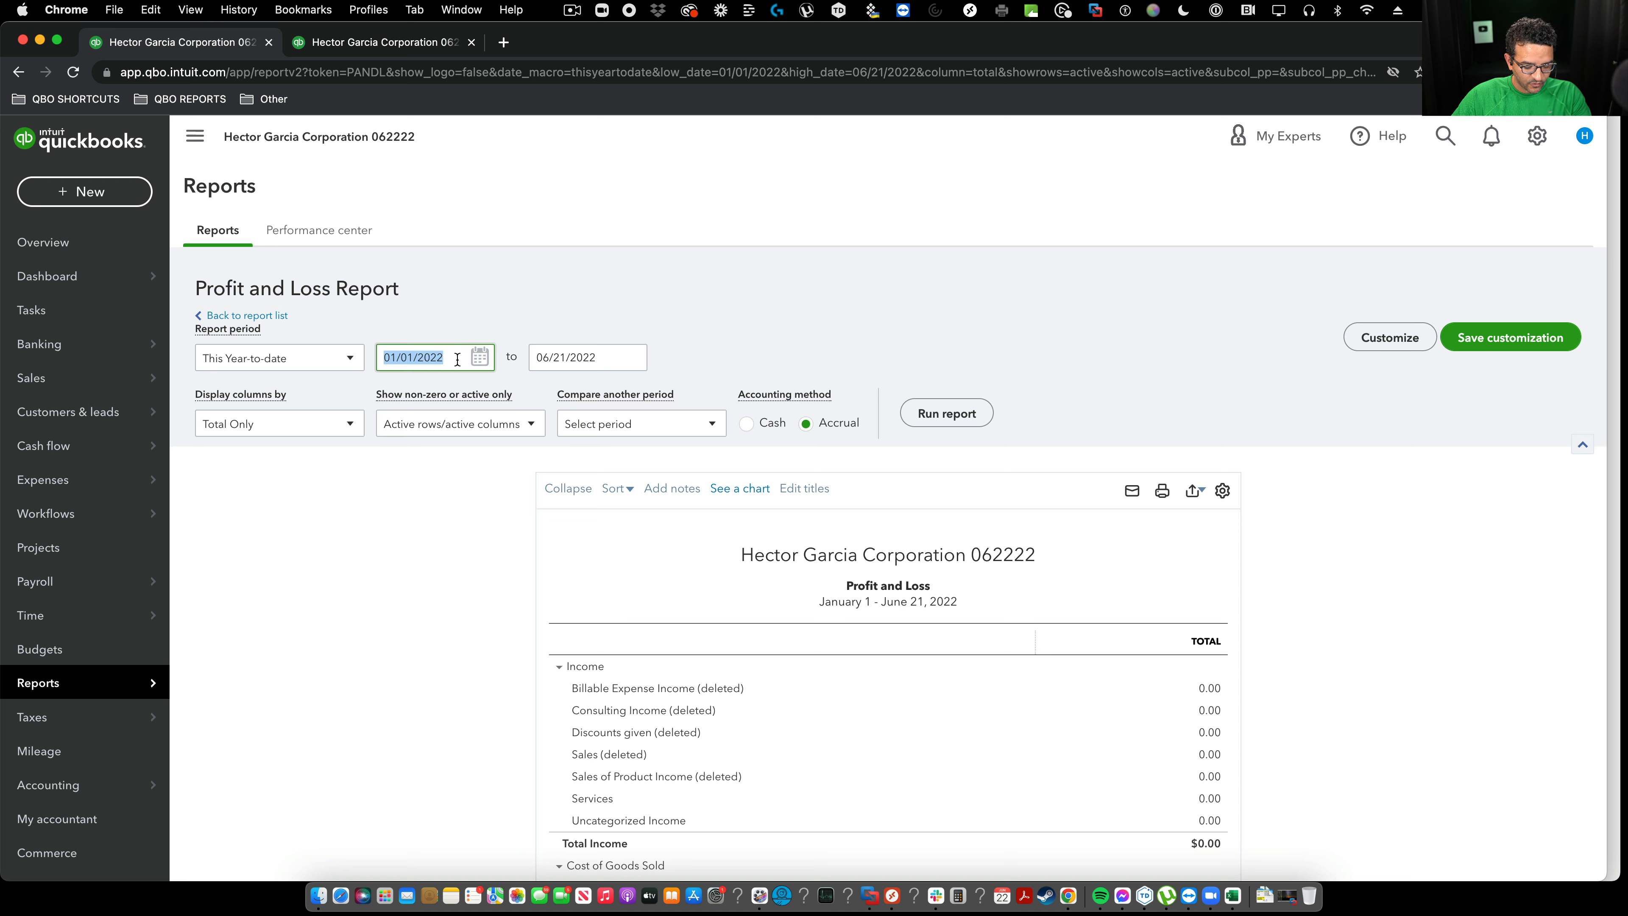
key(r)
key(Tab)
key(r)
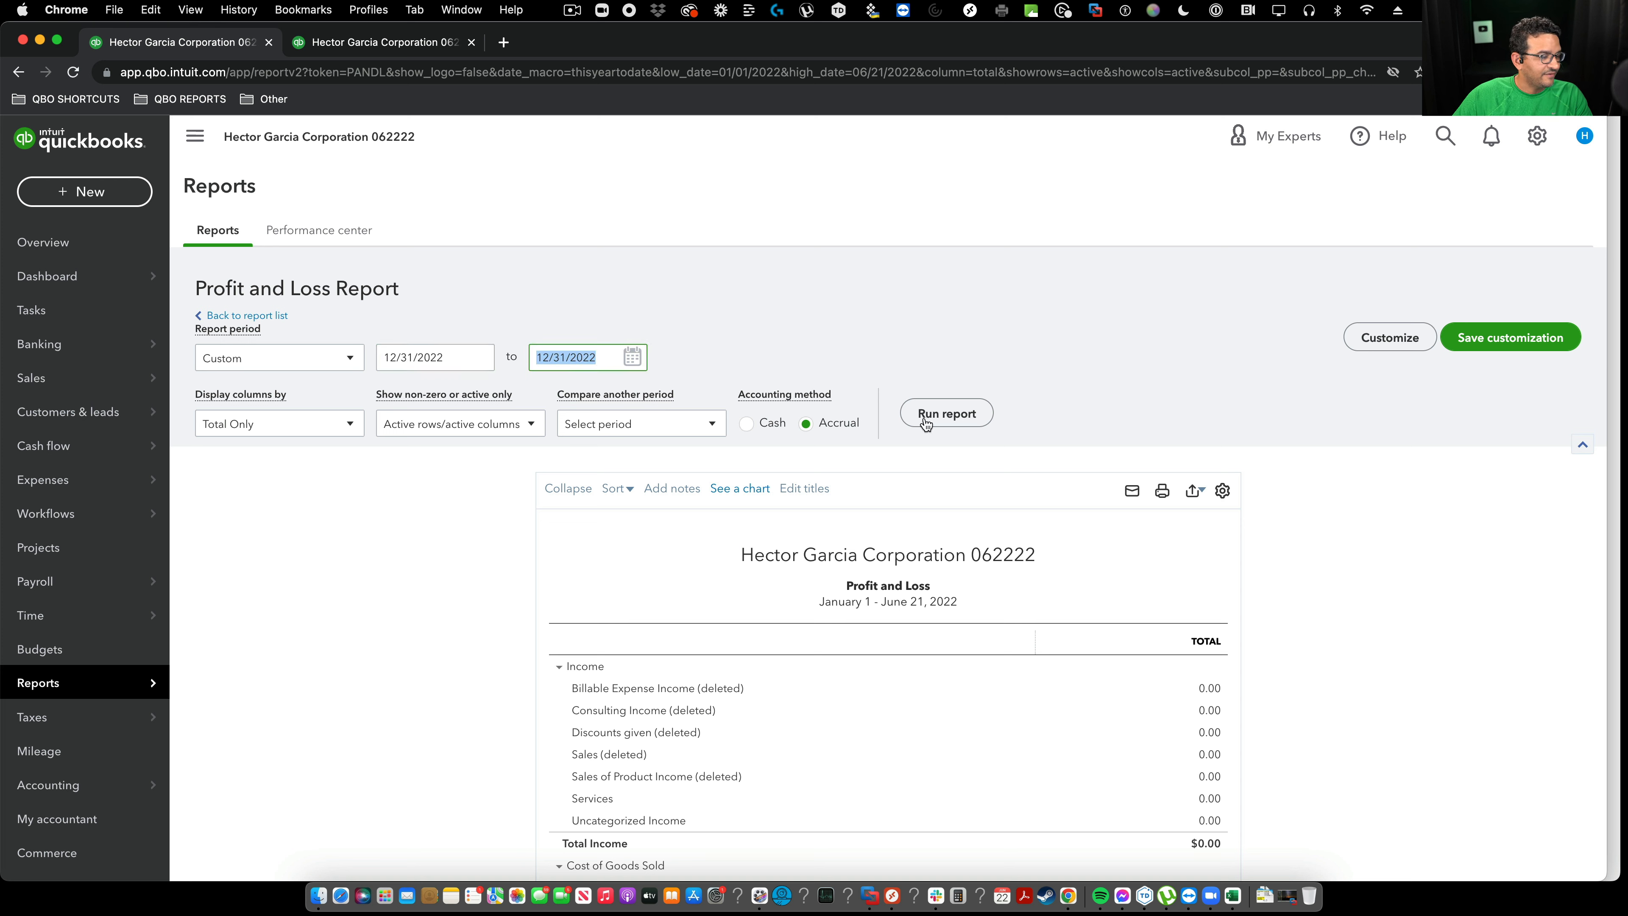
click(941, 423)
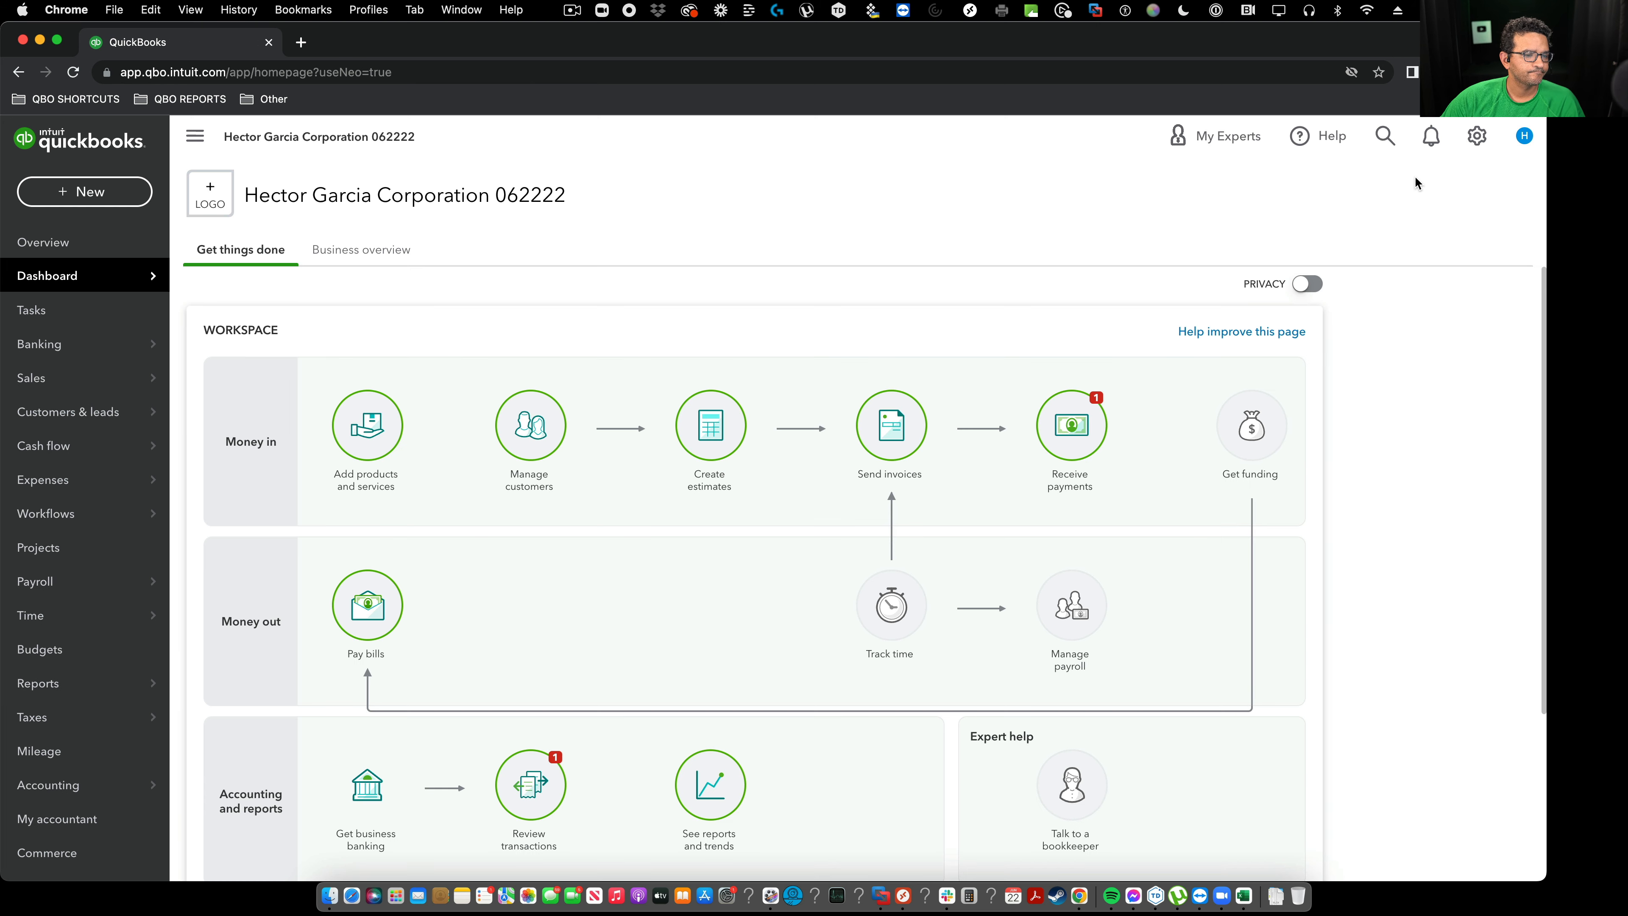
Open the company search, and check the sub-accounts of 50000 Cost of Goods Sold and 55000 Subcontractors in the Profit and Loss report
click(1385, 135)
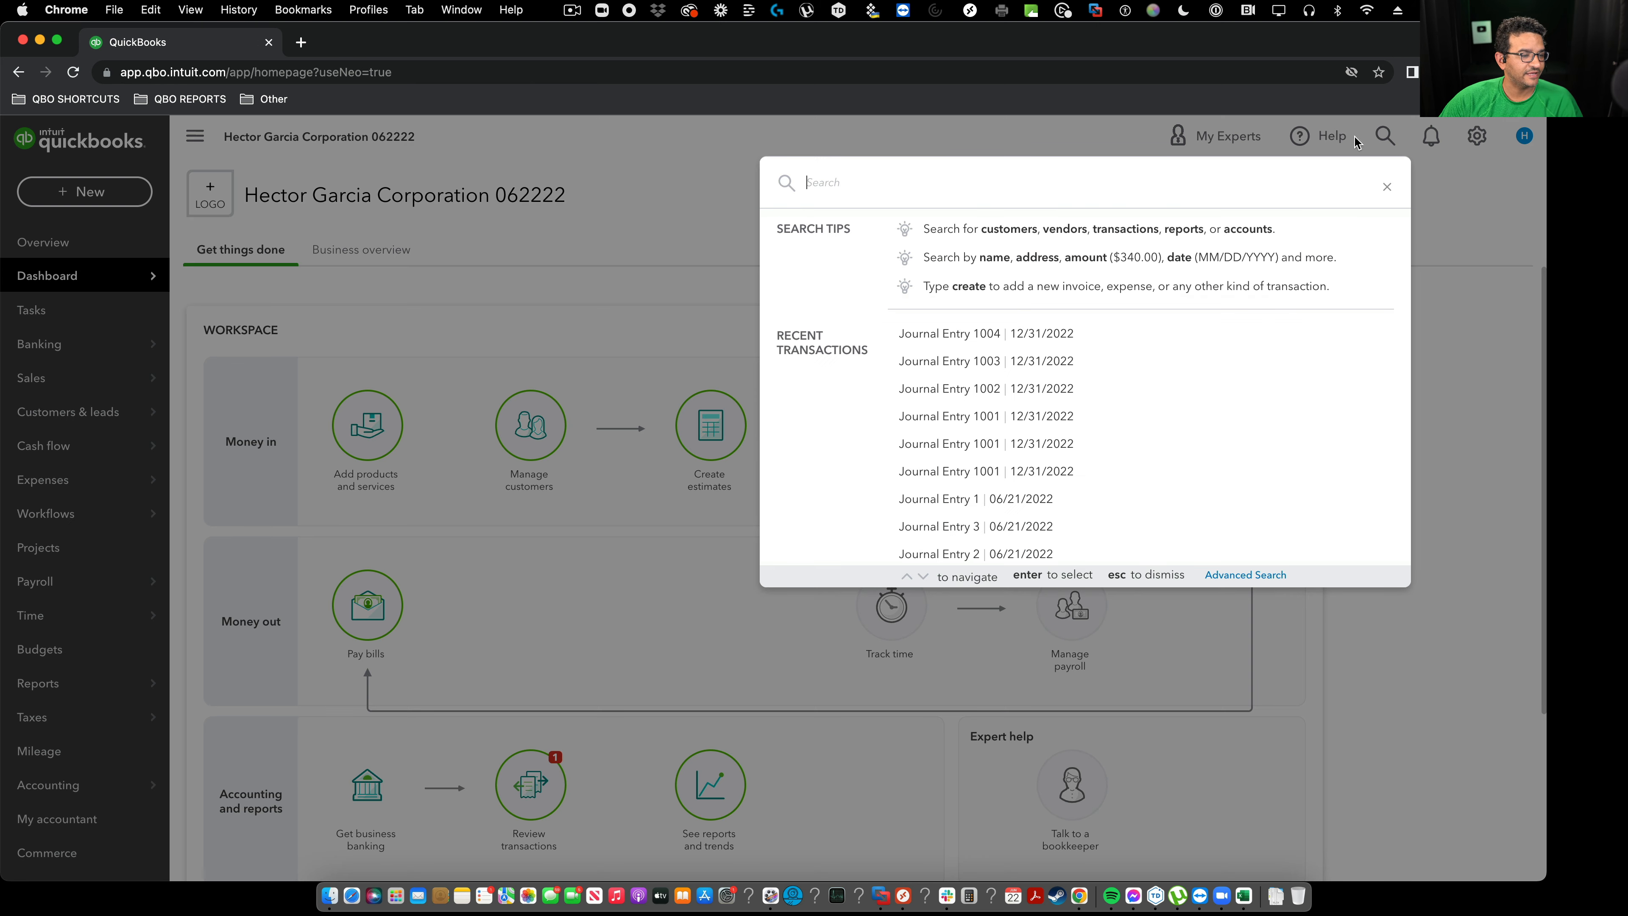
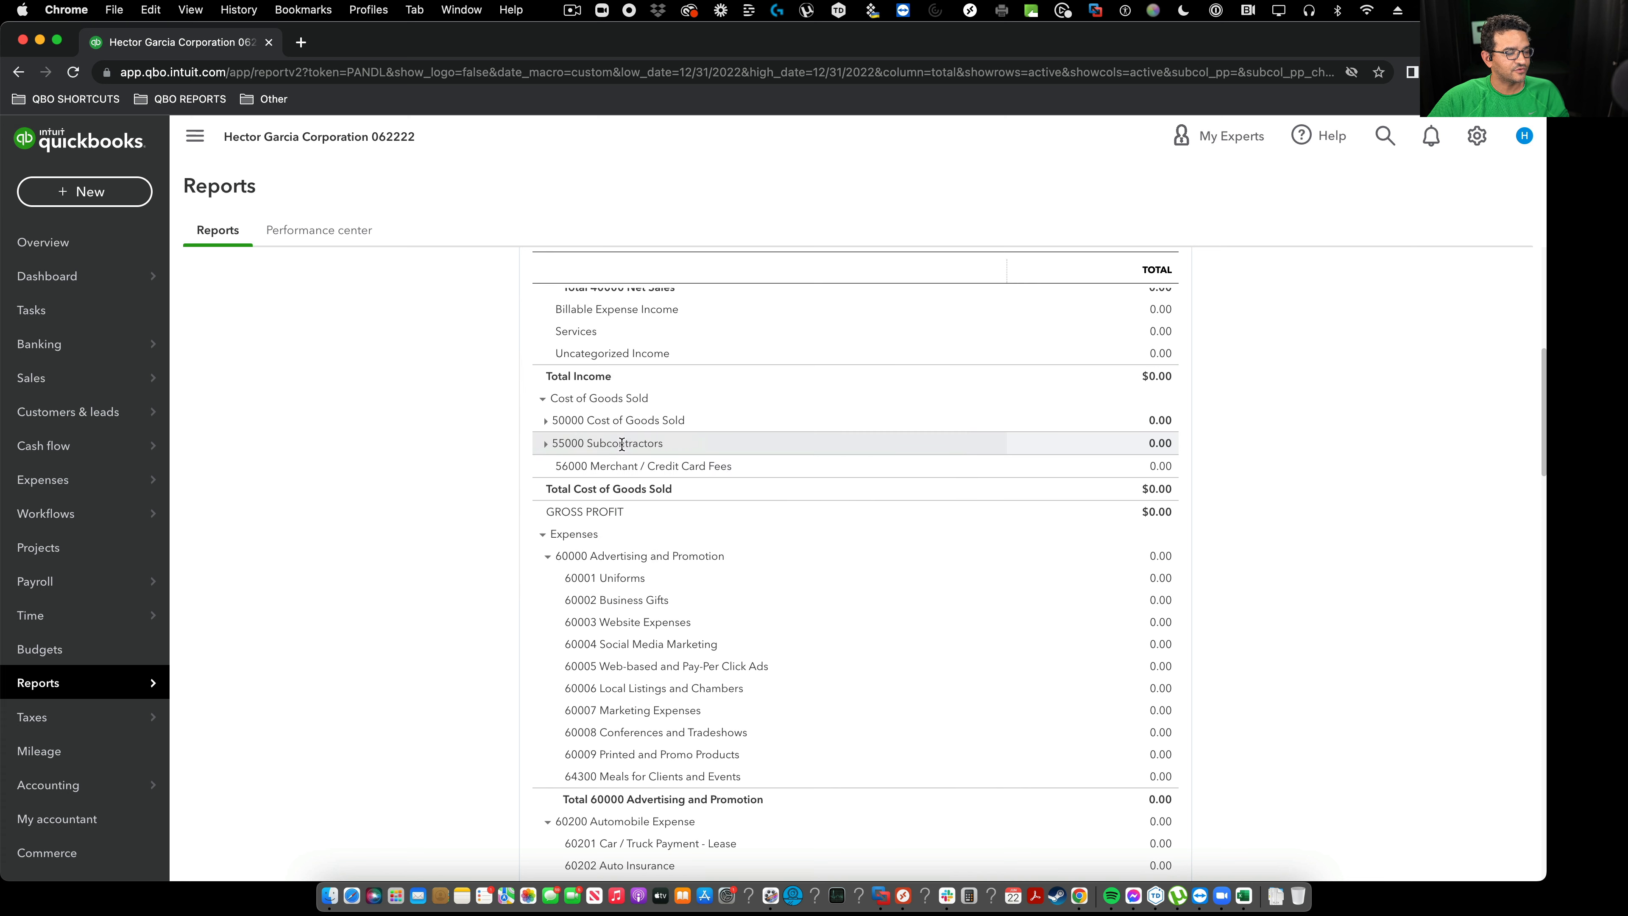
click(547, 443)
click(545, 421)
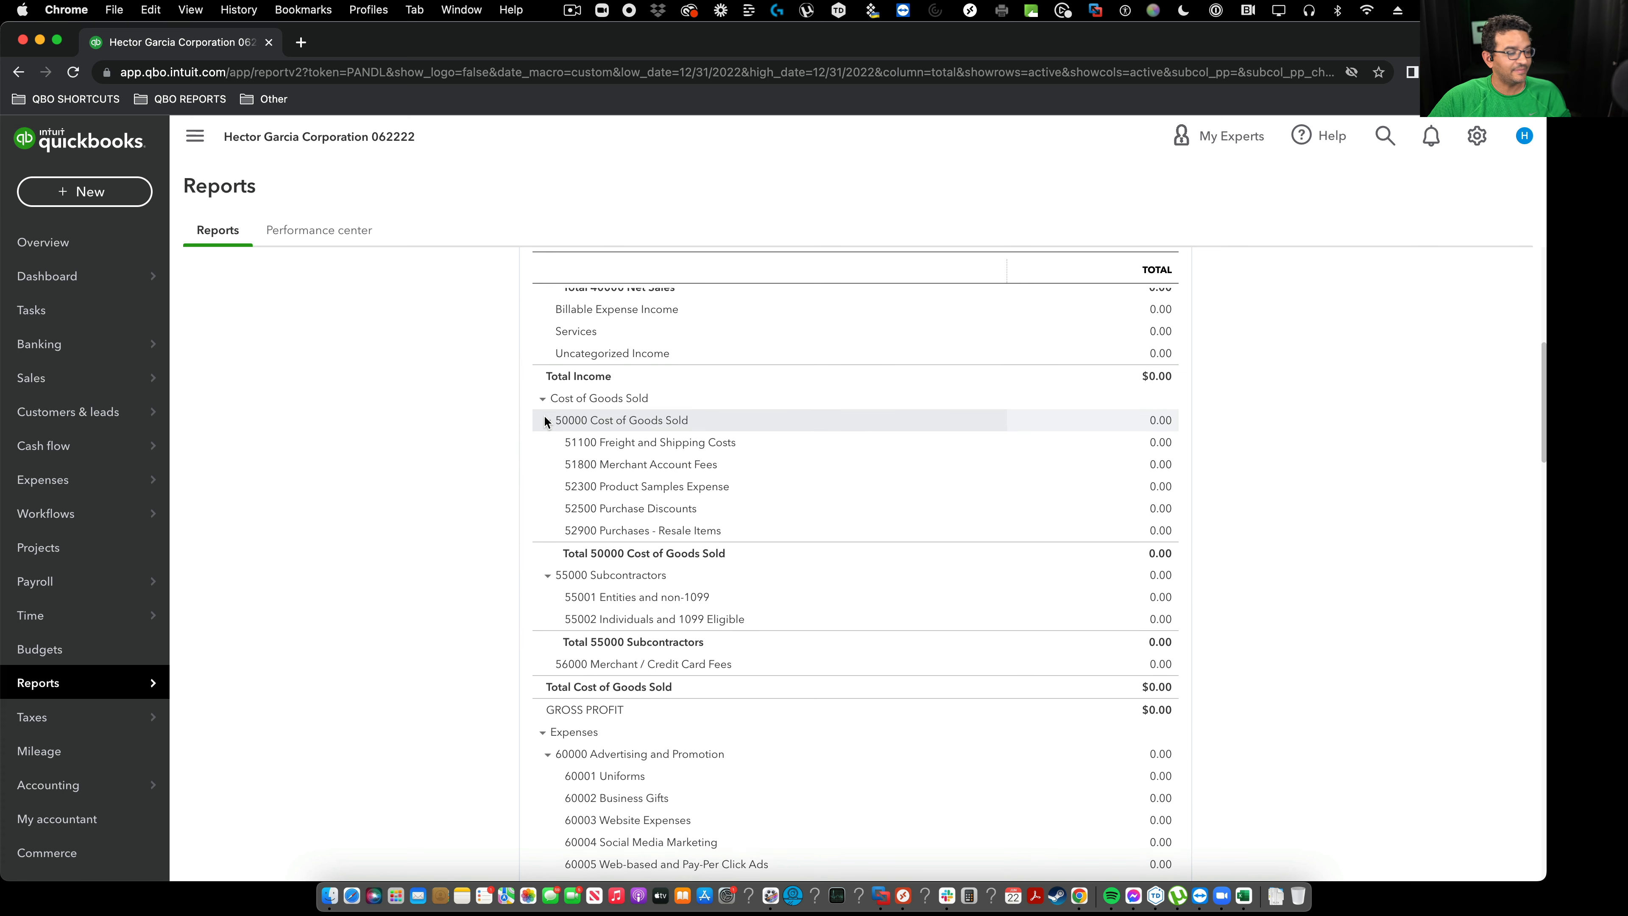
click(544, 420)
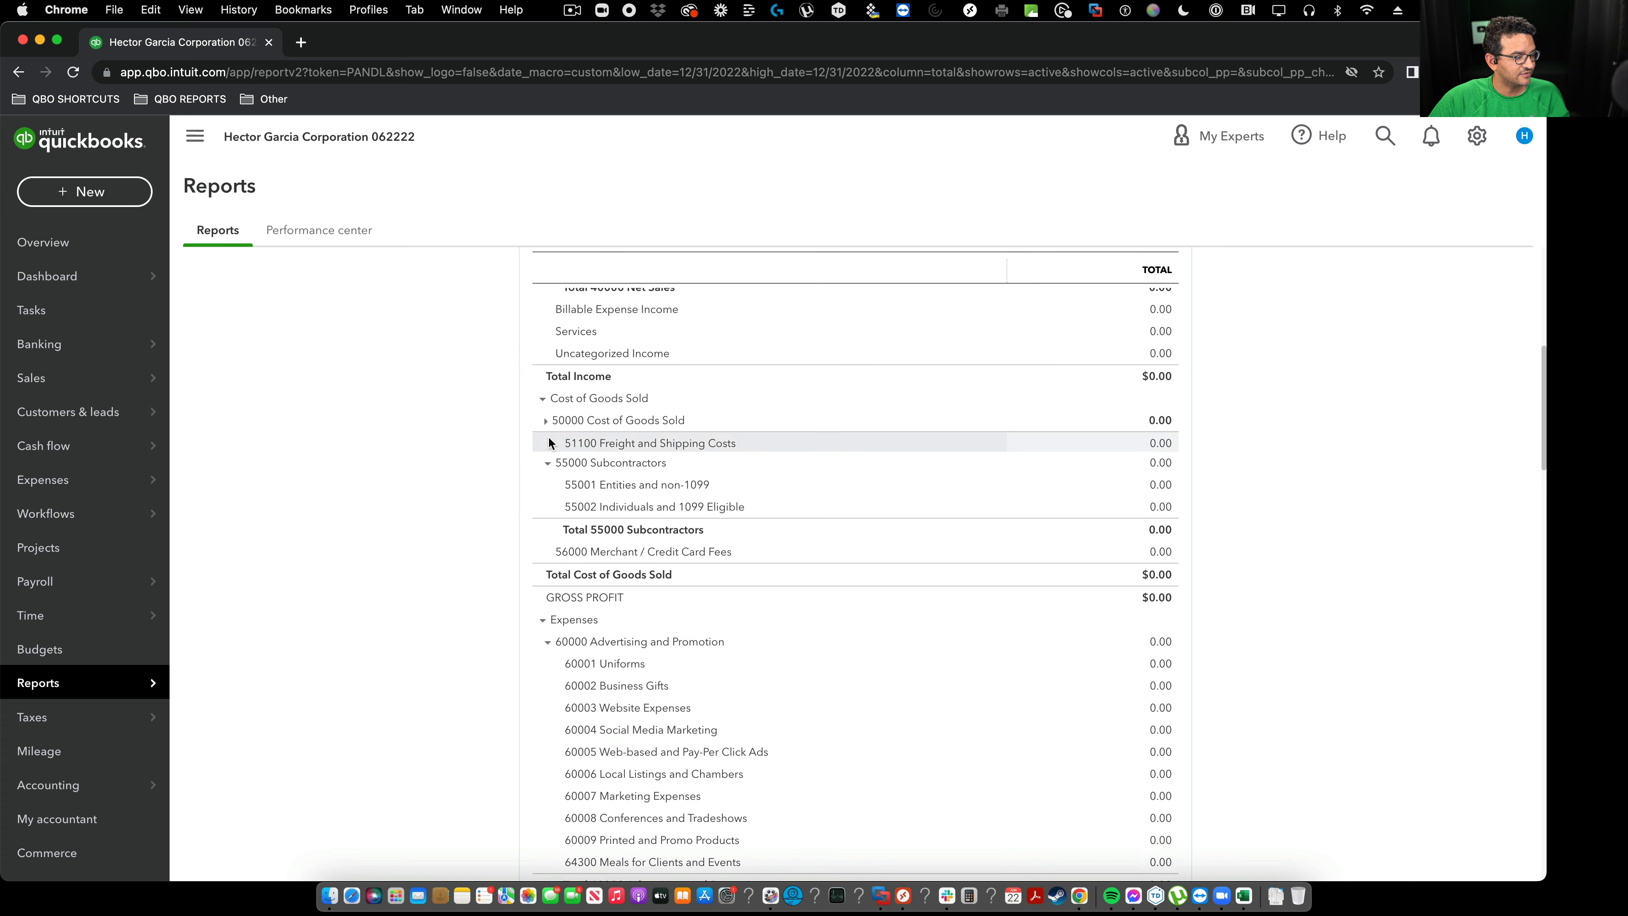
click(547, 443)
scroll(584, 460, down, 6)
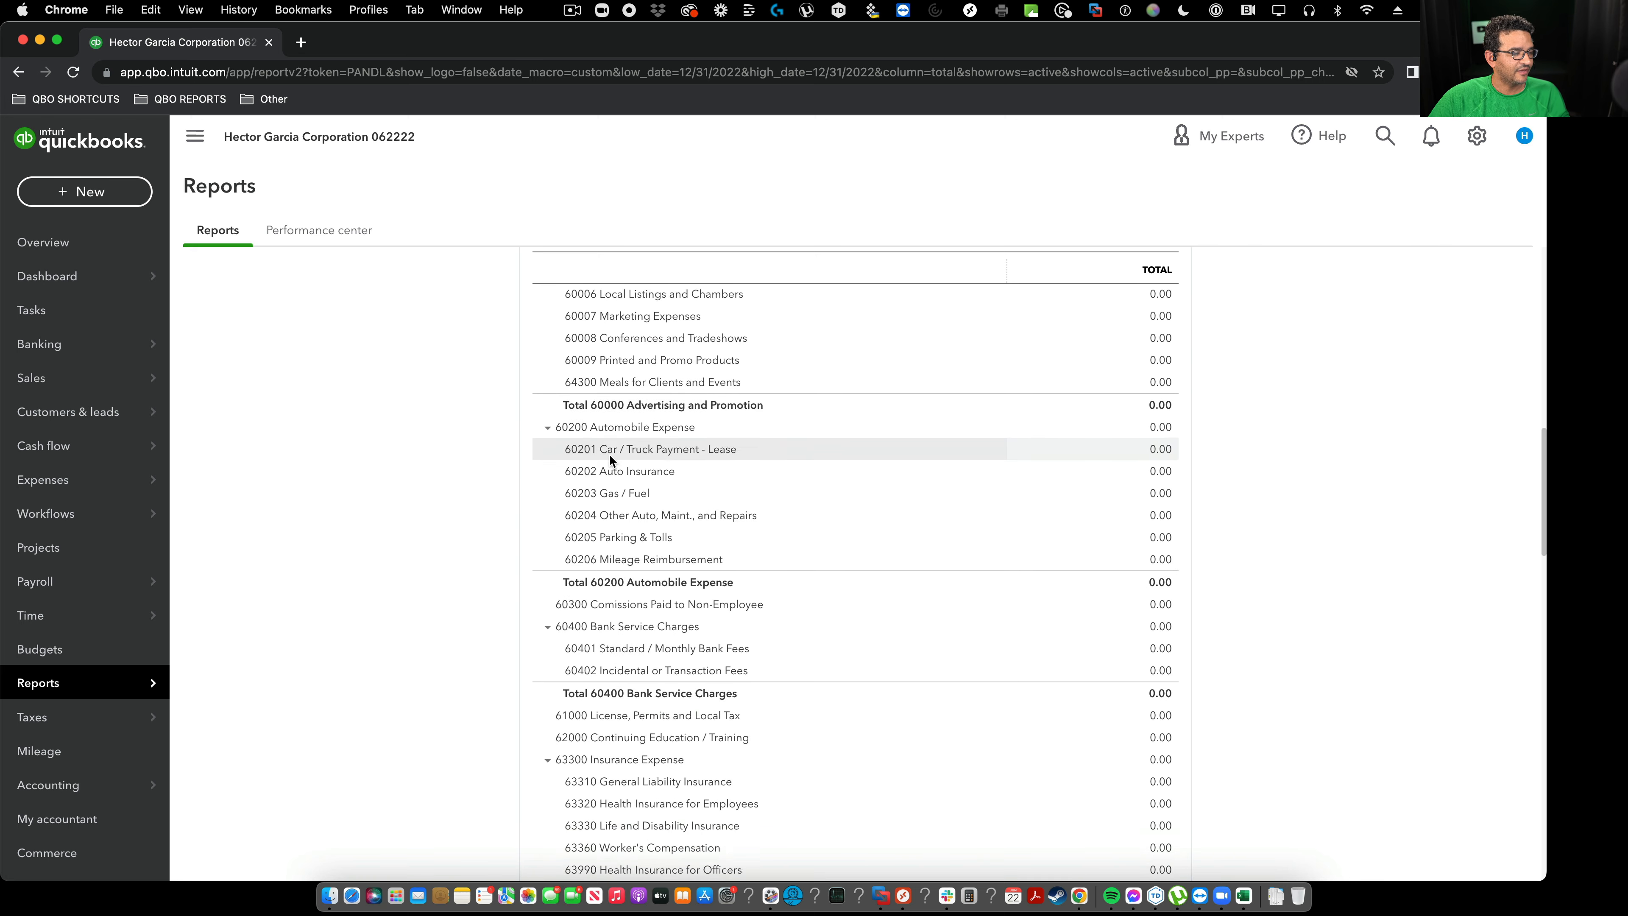
scroll(609, 453, up, 6)
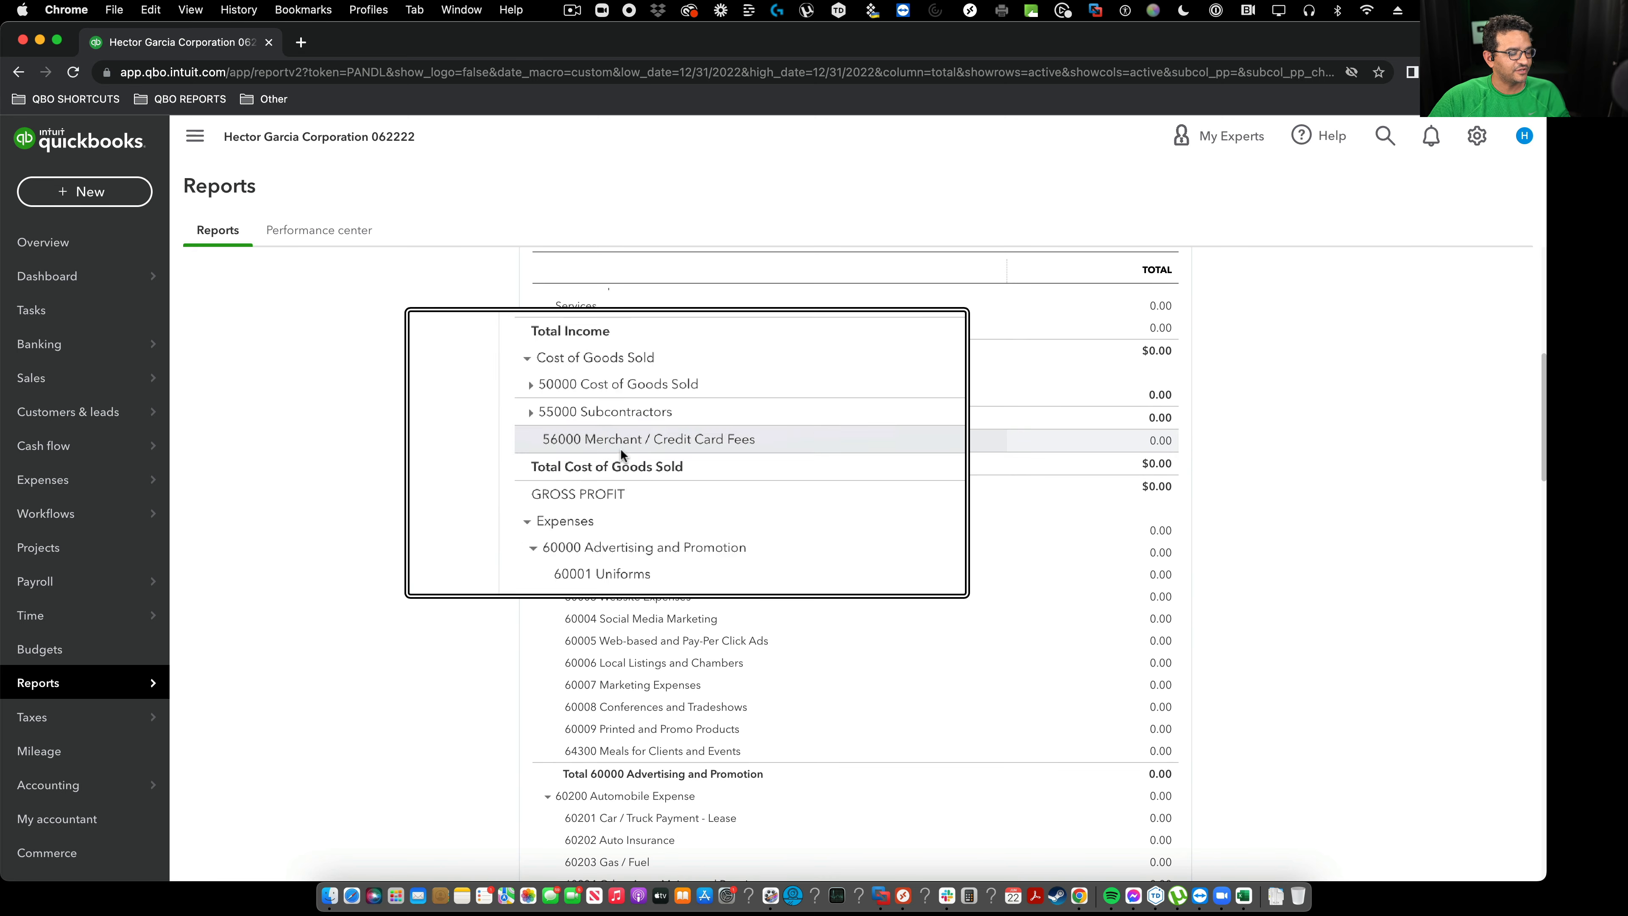
scroll(823, 531, down, 1)
scroll(823, 527, down, 1)
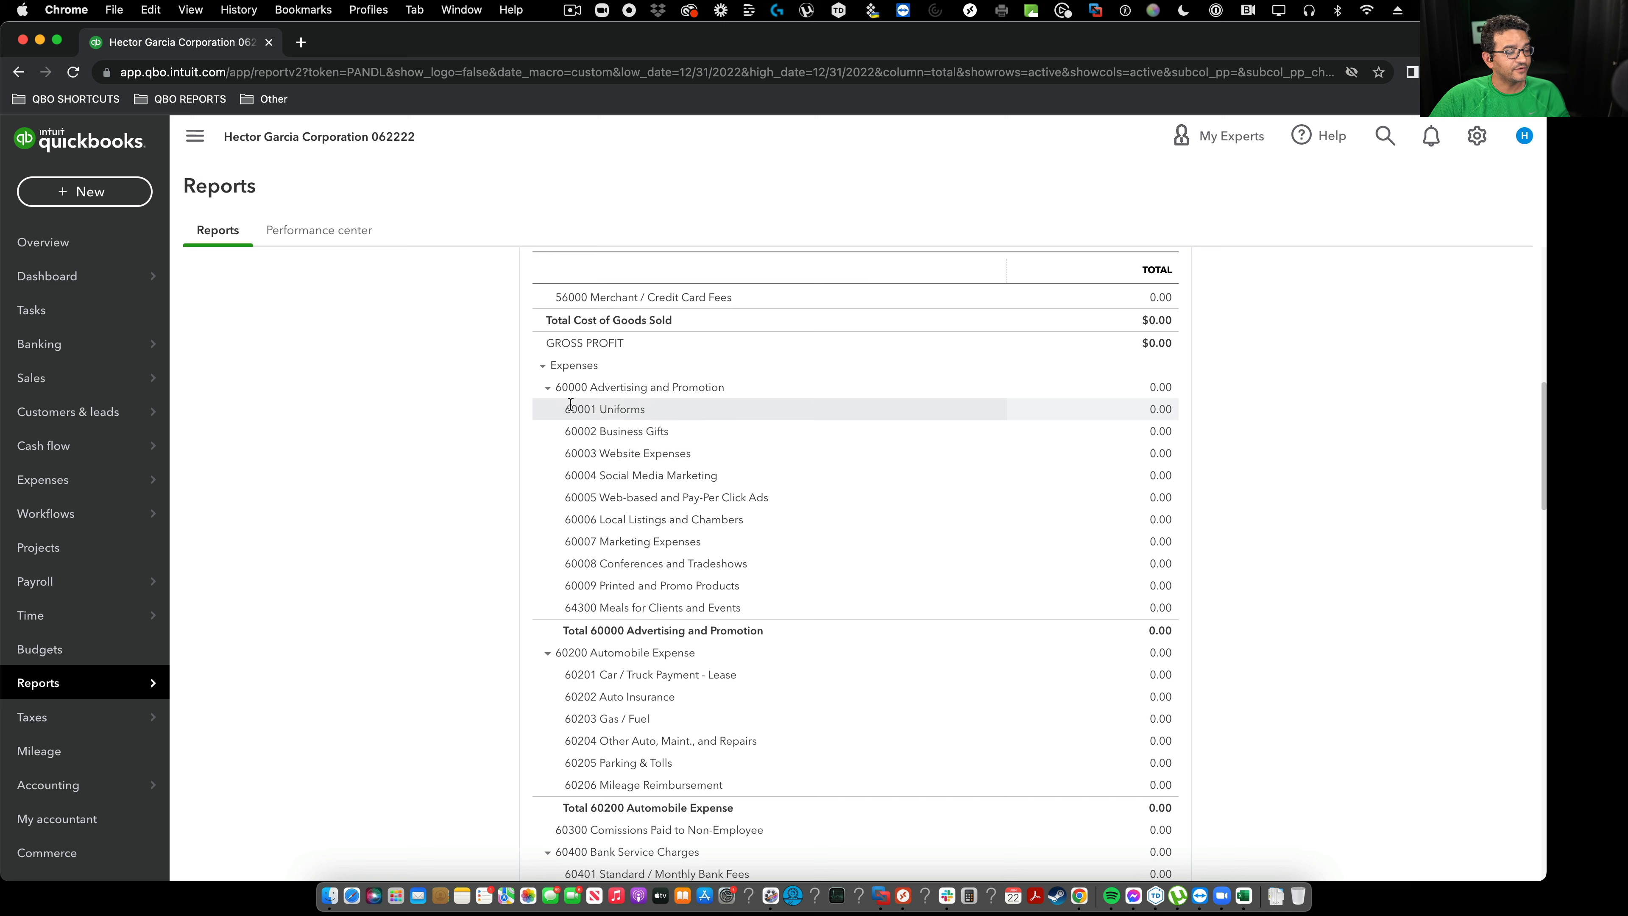
Collapse the Advertising, Automobile, Bank Service Charges, Insurance, Office, Payroll and Professional Fees expense groups in the Profit and Loss report
click(545, 388)
click(546, 411)
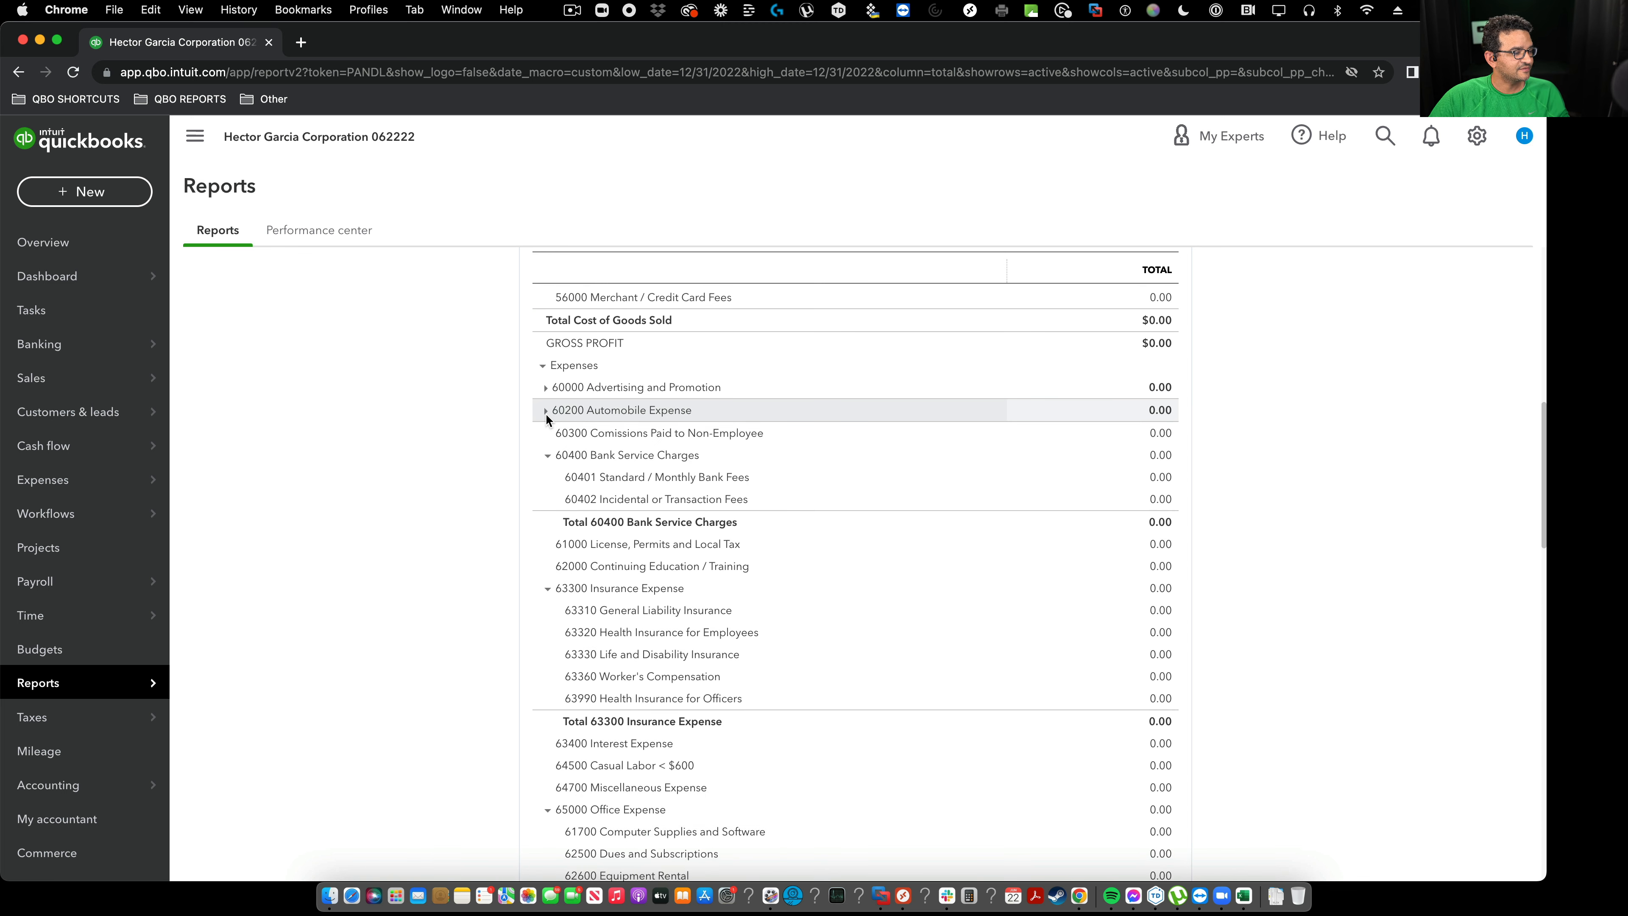
click(547, 454)
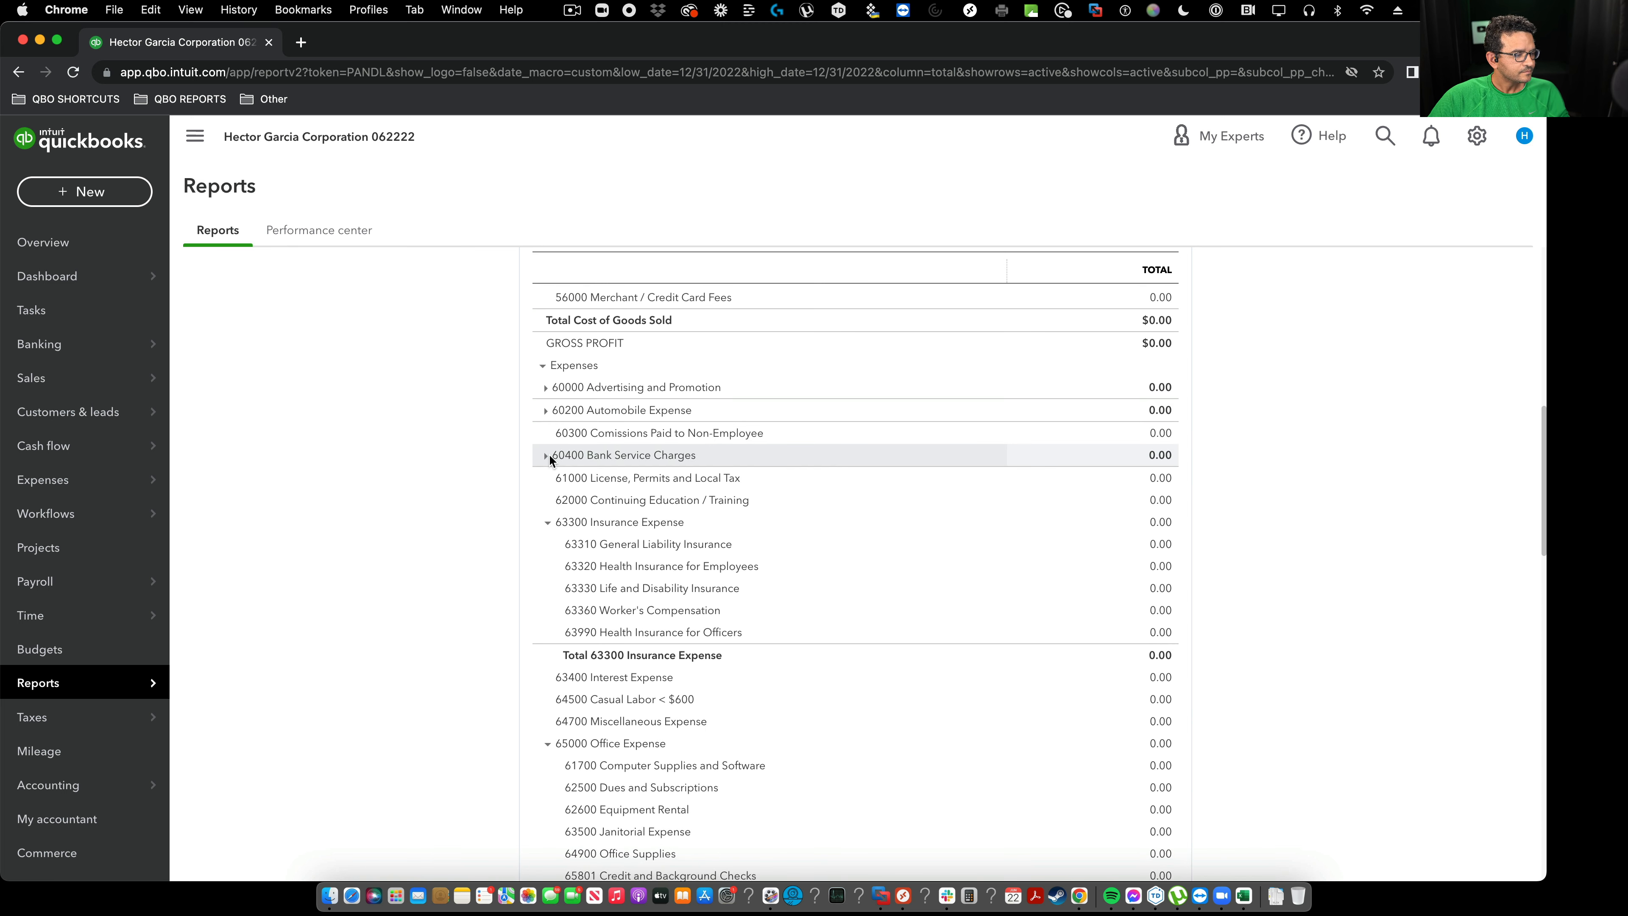
click(547, 522)
click(547, 613)
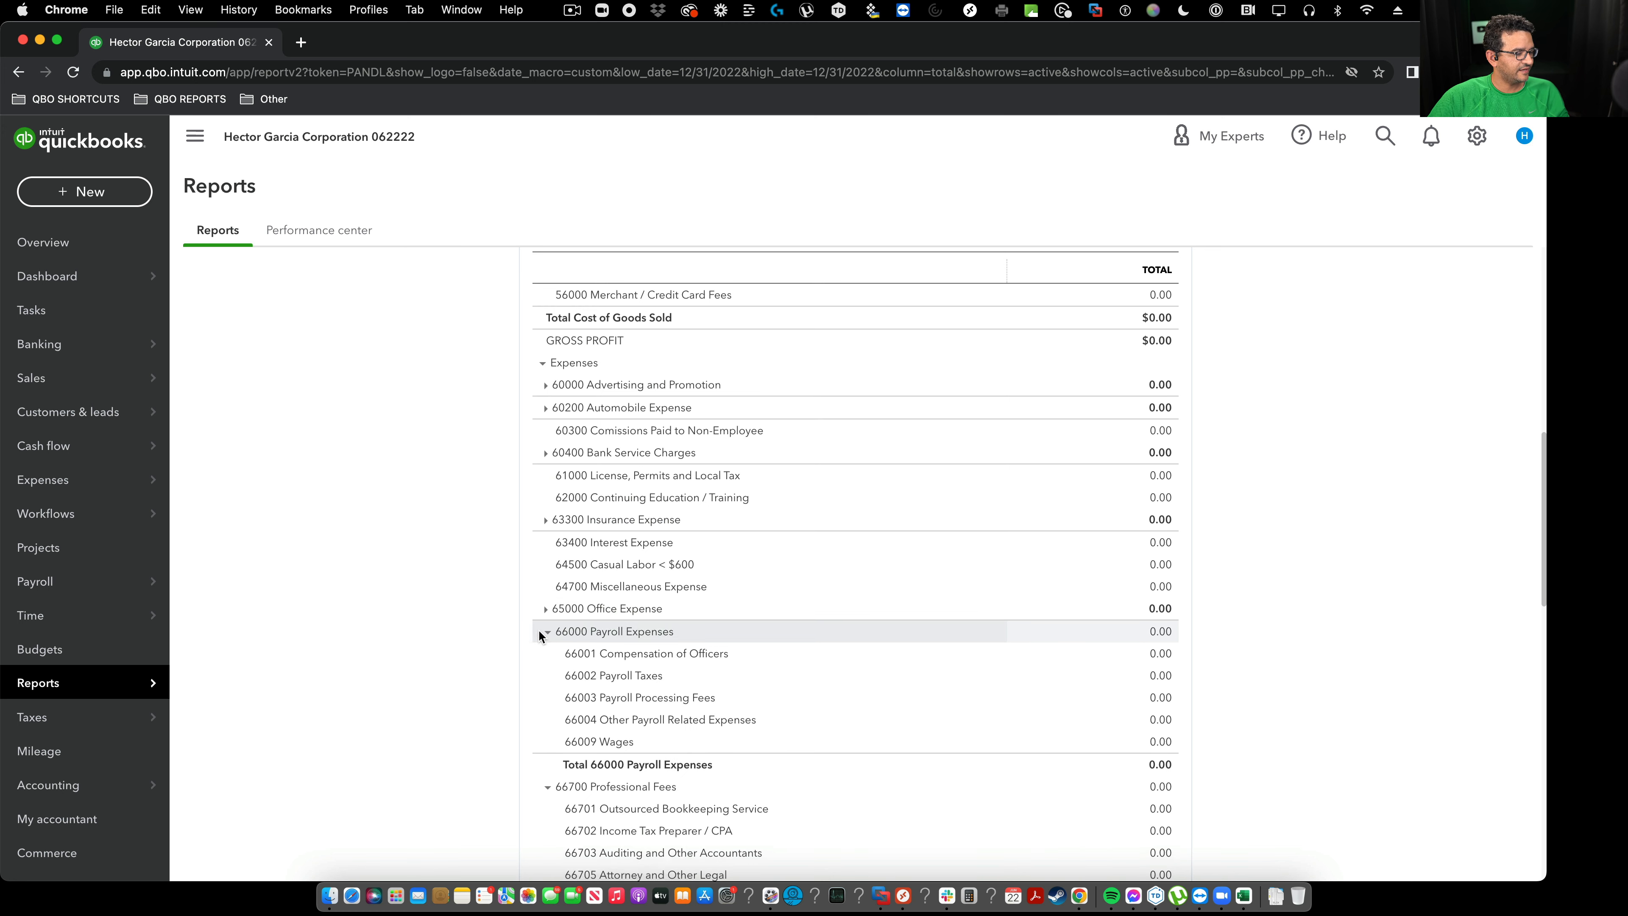
click(546, 633)
click(546, 657)
scroll(520, 538, down, 2)
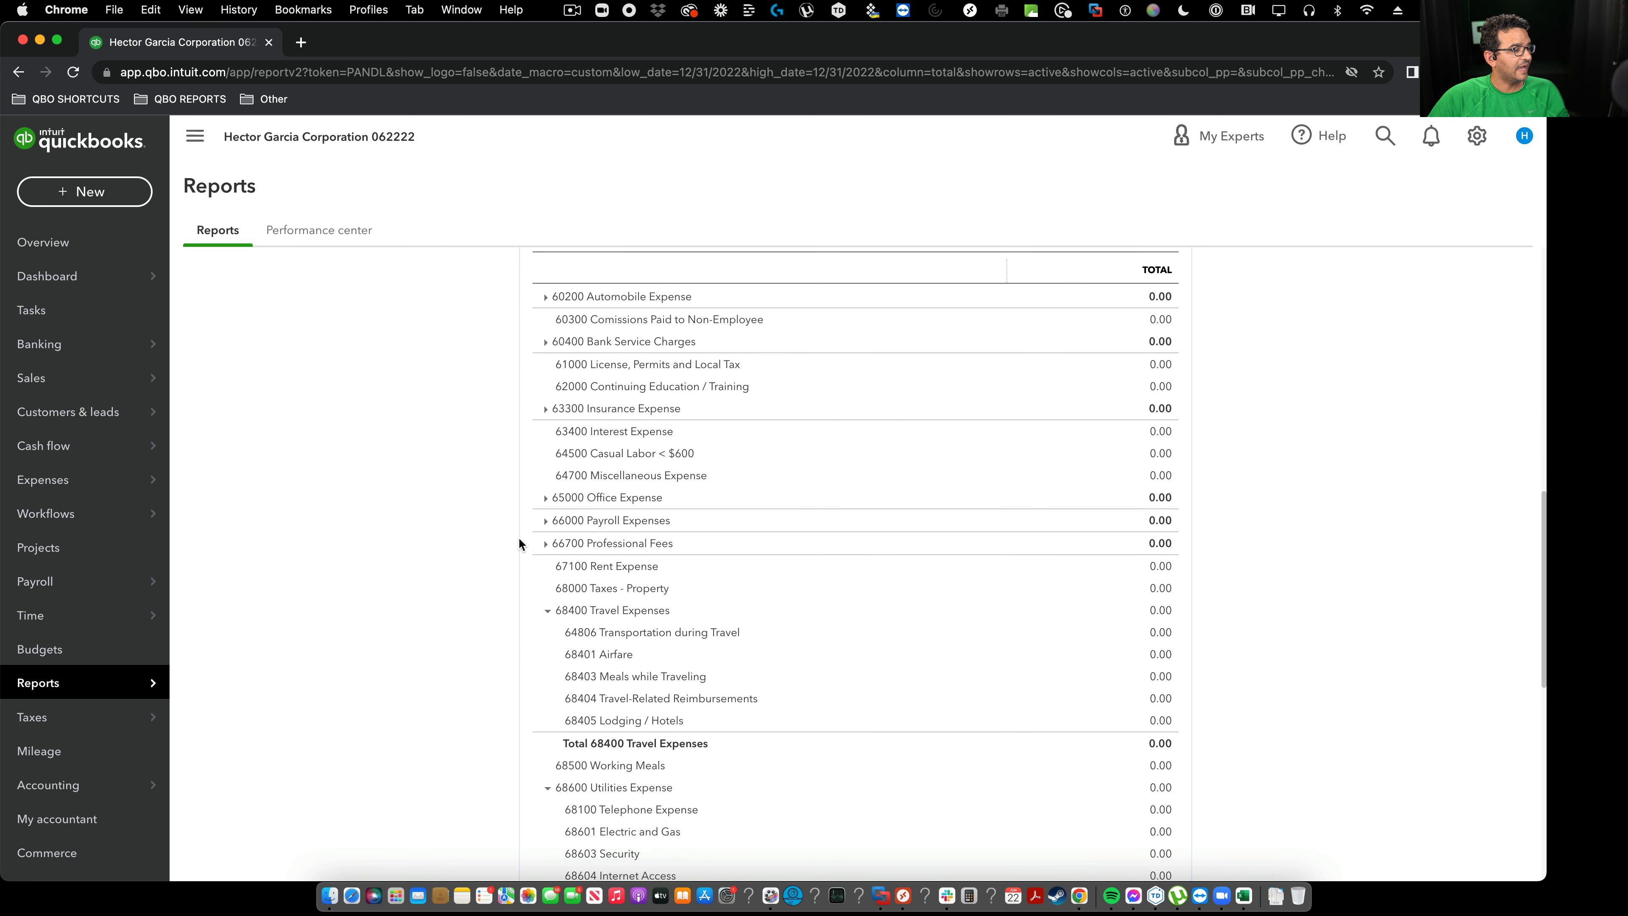
Collapse the whole Profit and Loss report to parent accounts, and review it from Expenses down to Net Income
scroll(520, 538, up, 10)
scroll(548, 491, down, 10)
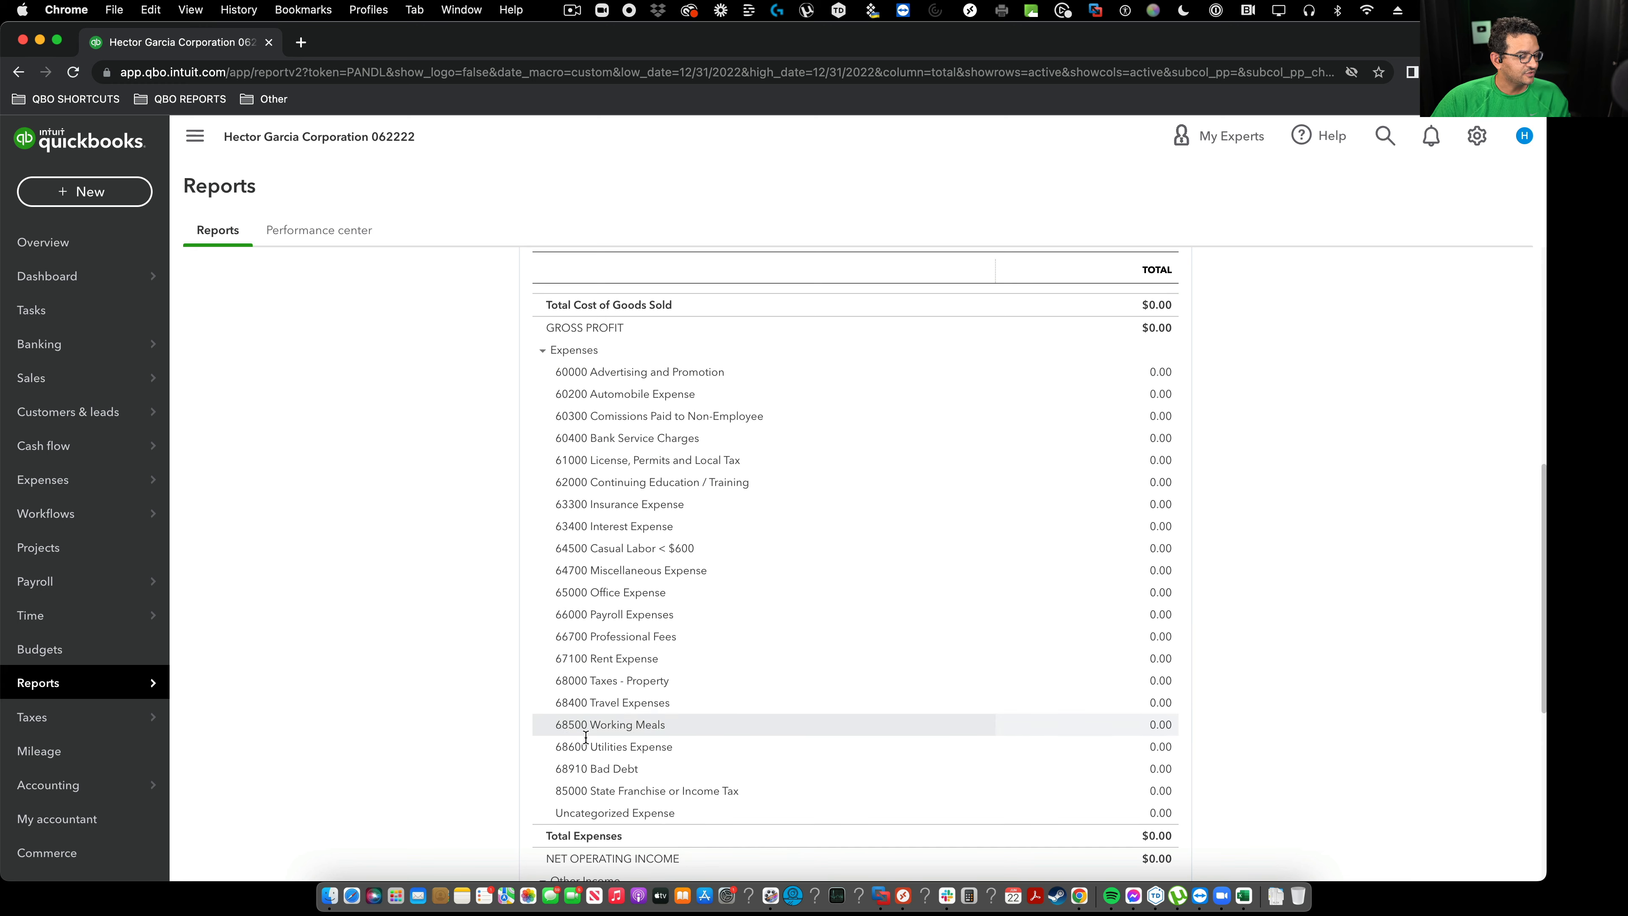
scroll(612, 786, down, 2)
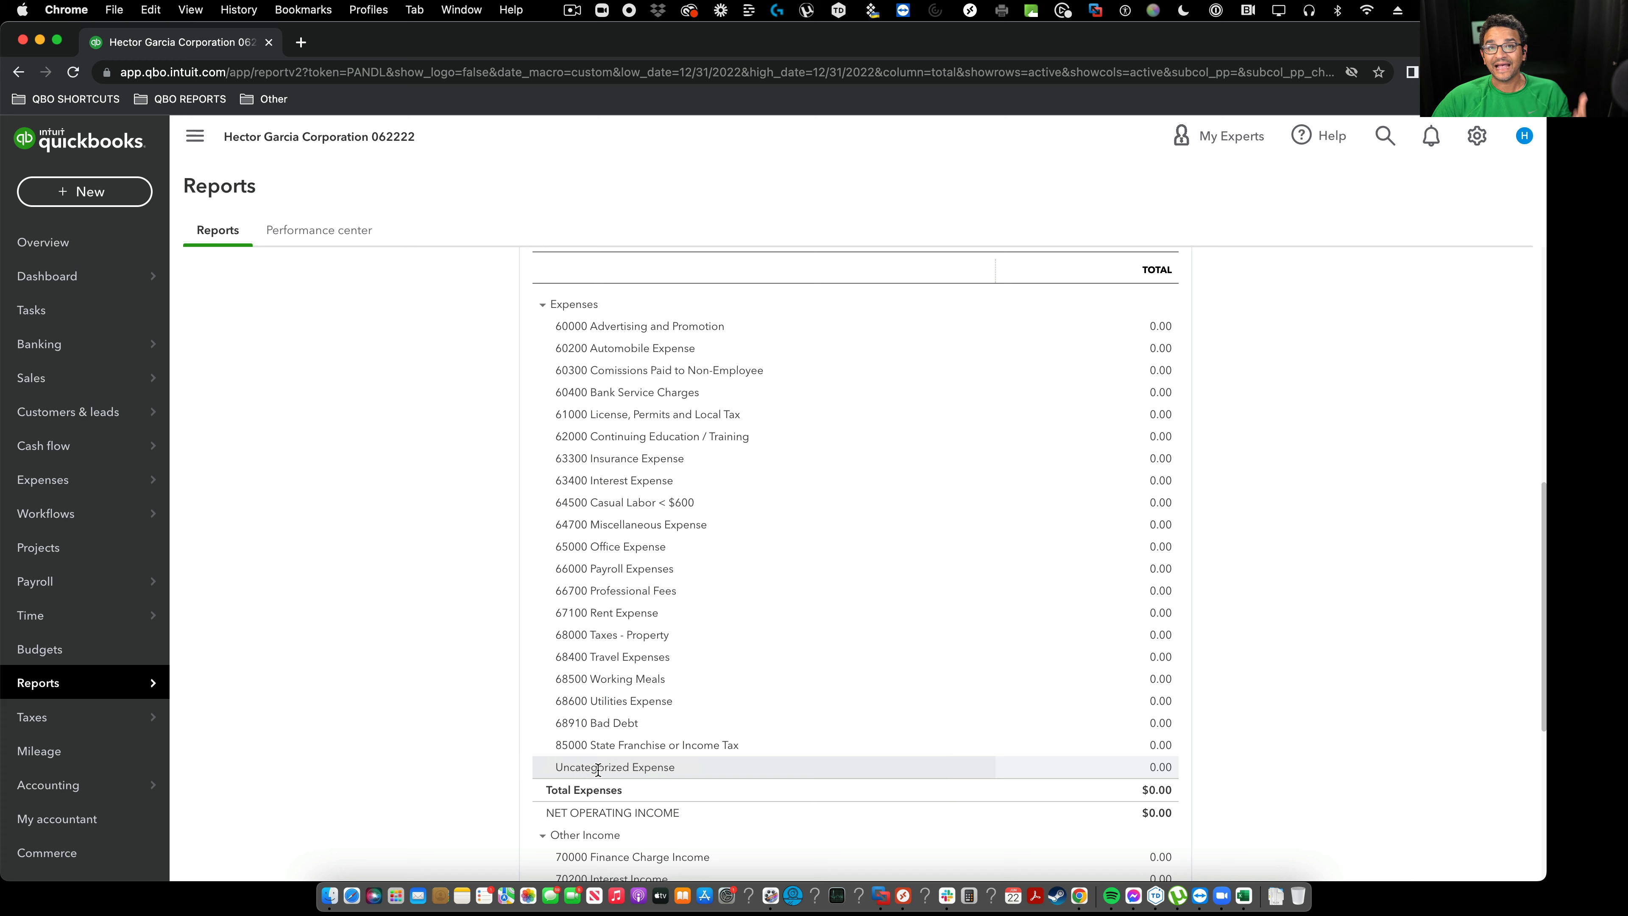
scroll(597, 769, down, 3)
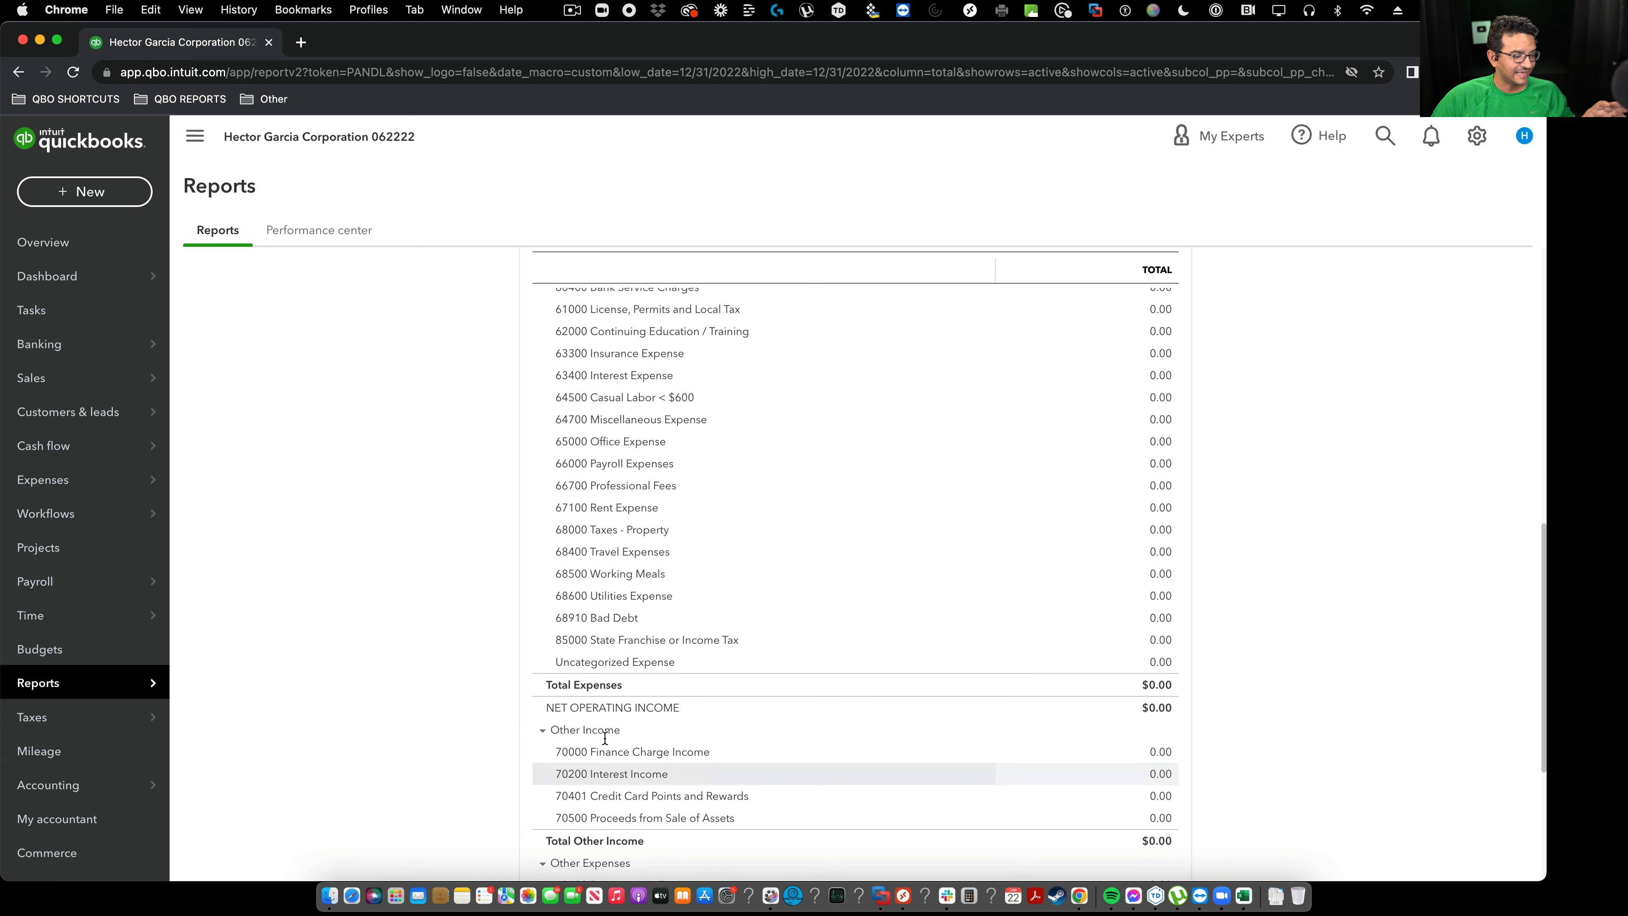
scroll(615, 670, down, 2)
scroll(615, 670, down, 3)
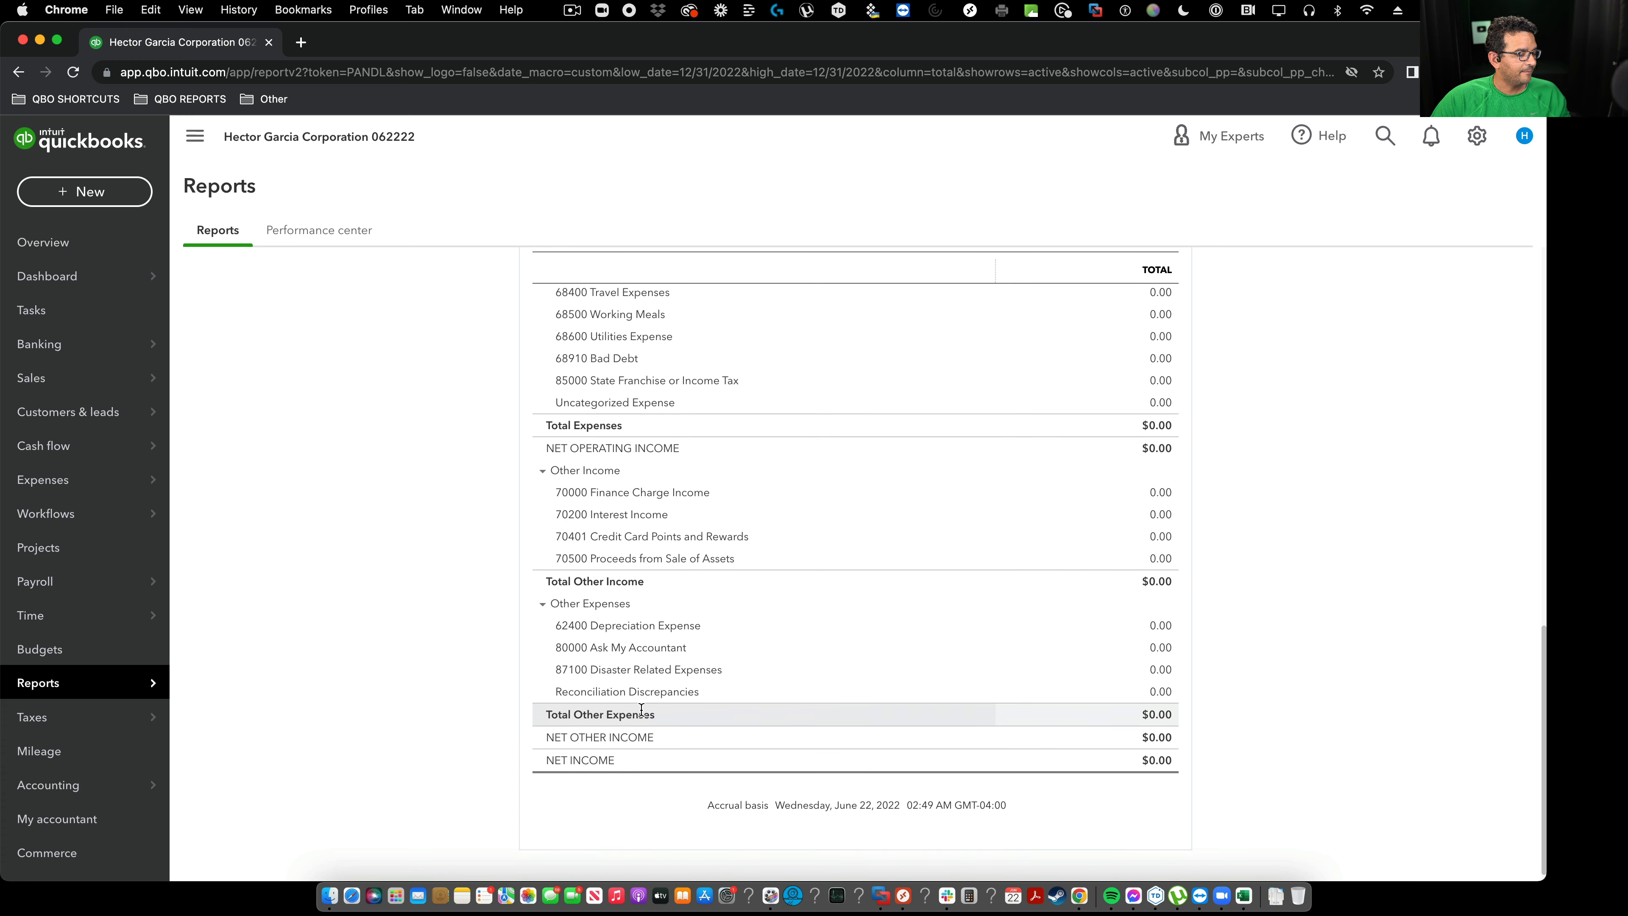
Collapse and re-expand the Other Income and Other Expenses sections, and examine the accounts listed in them
click(542, 603)
click(541, 565)
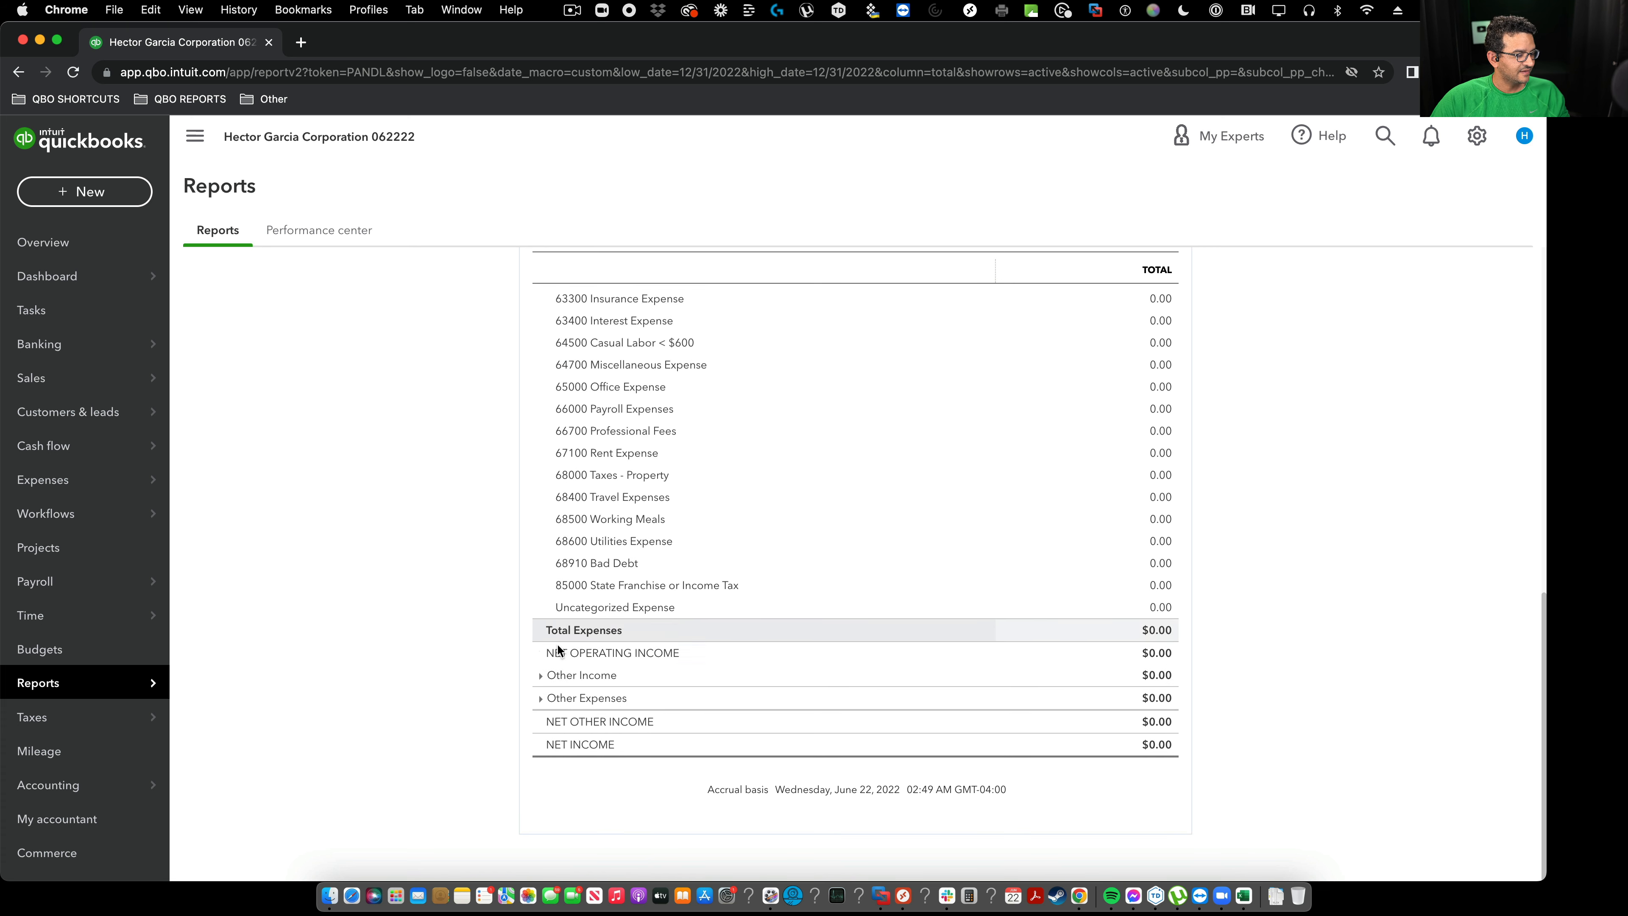
click(540, 674)
click(537, 805)
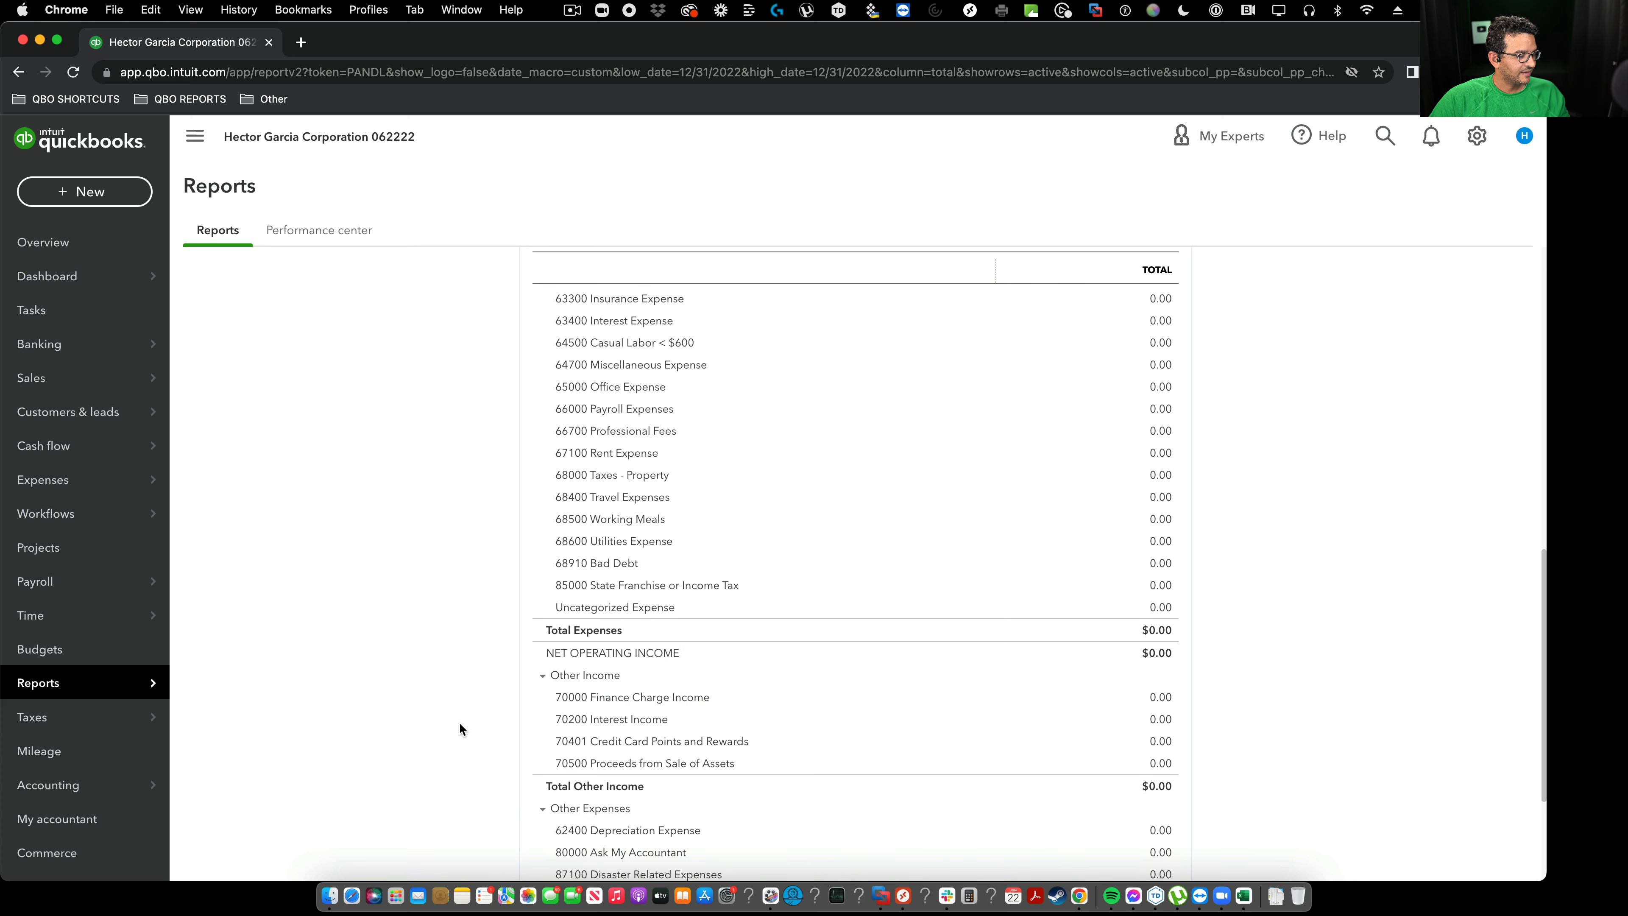
scroll(459, 721, down, 2)
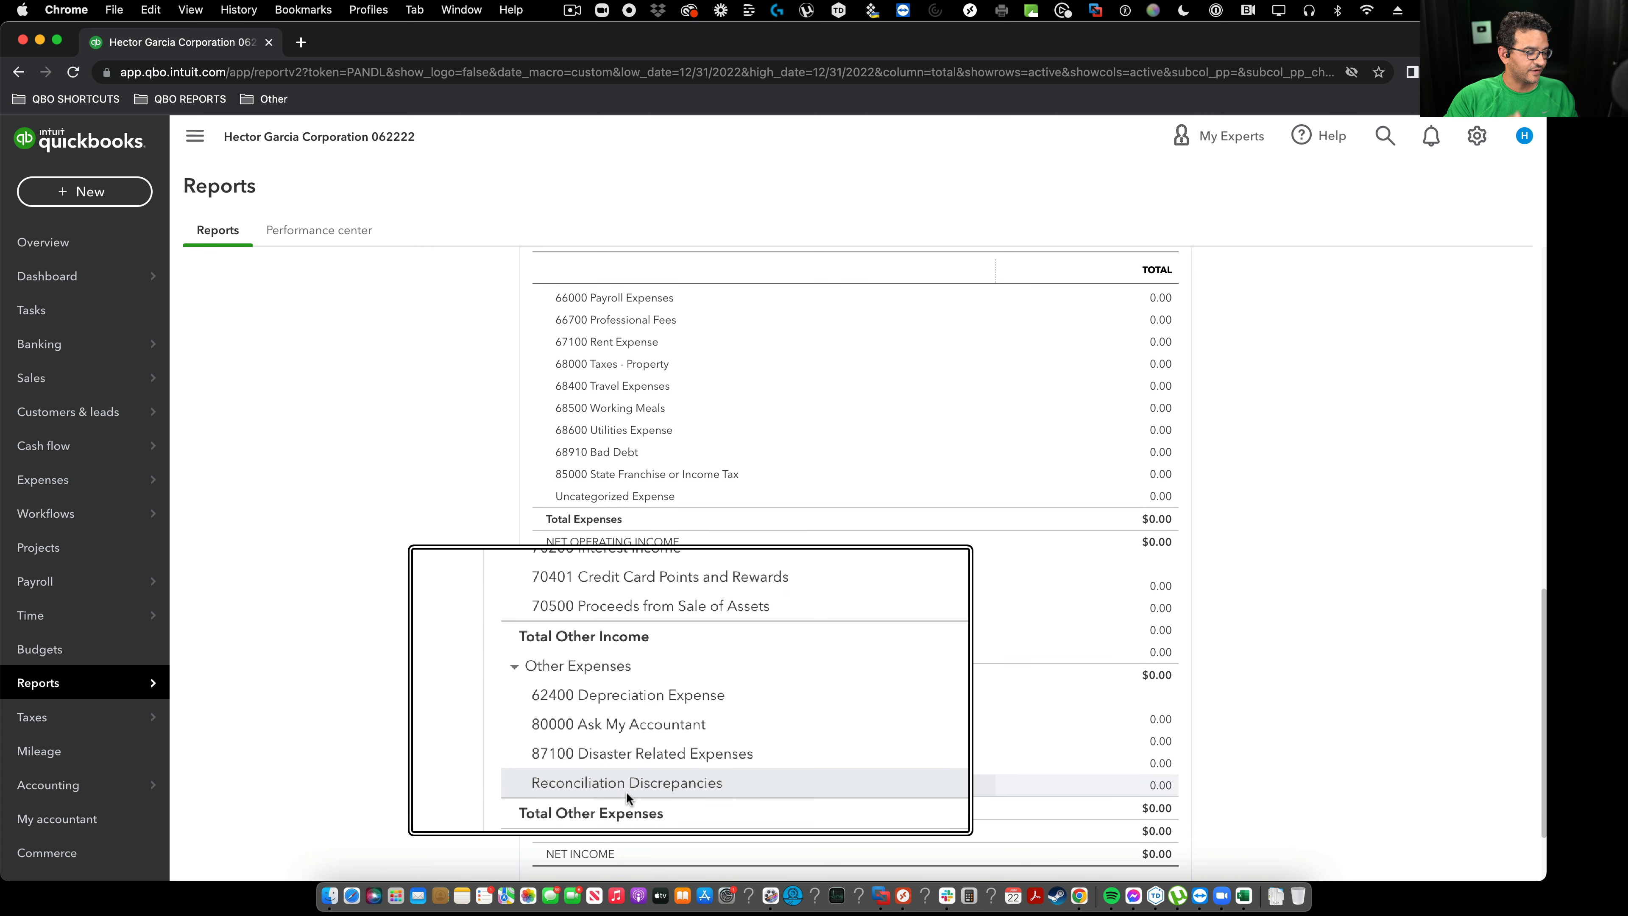
scroll(596, 530, up, 15)
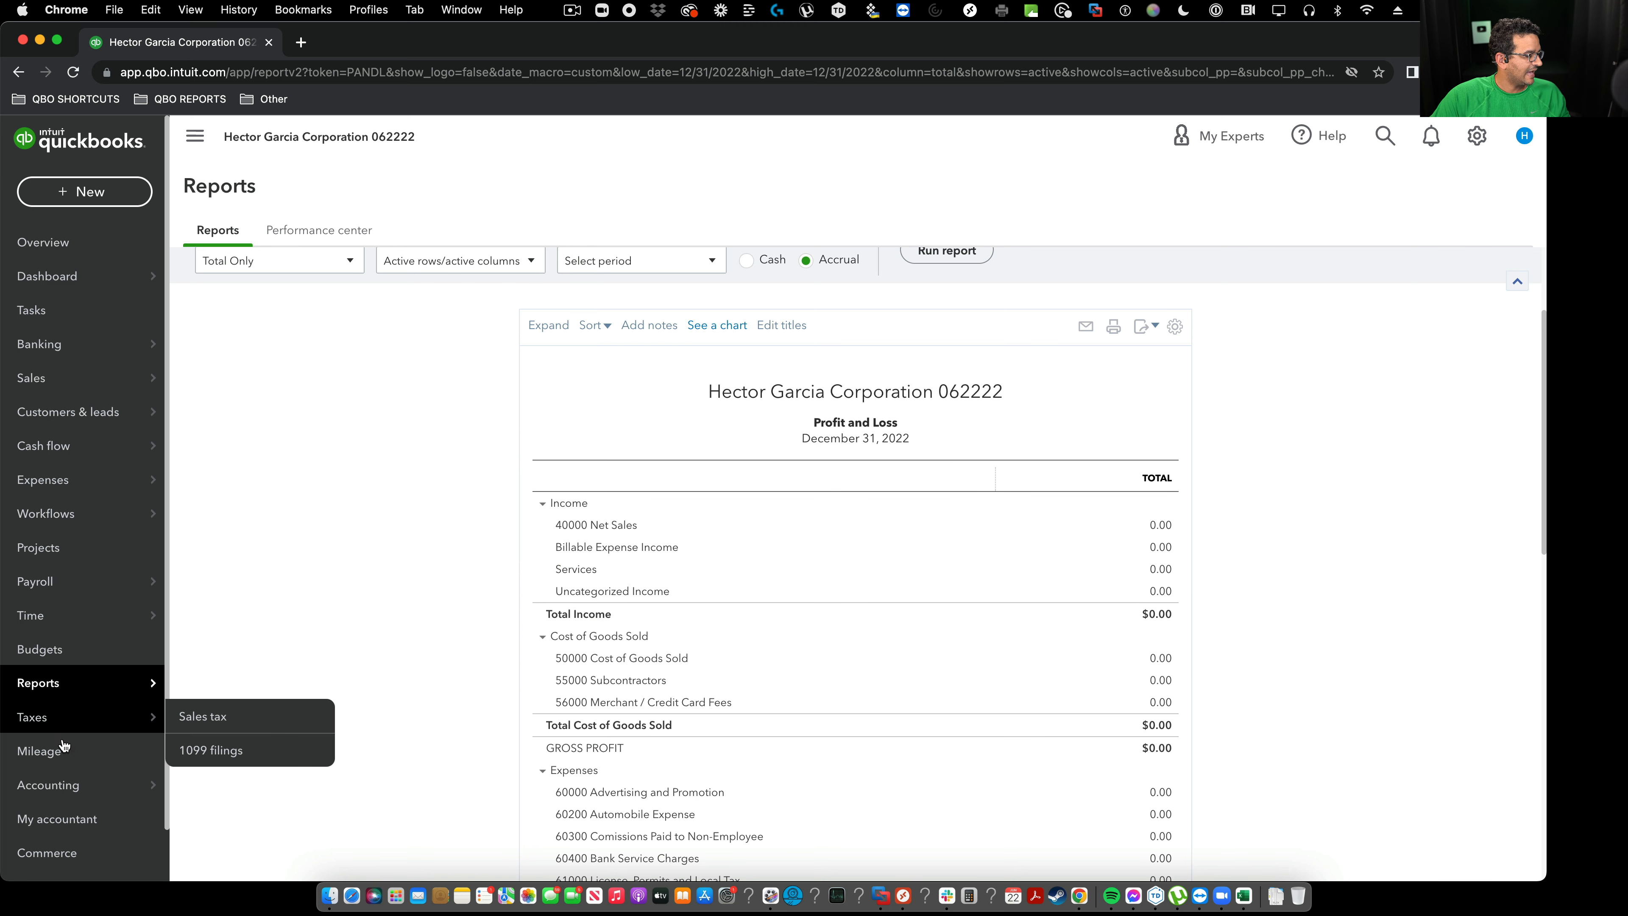
Open the chart of accounts and sort it by account number
mouse_move(64, 795)
click(205, 785)
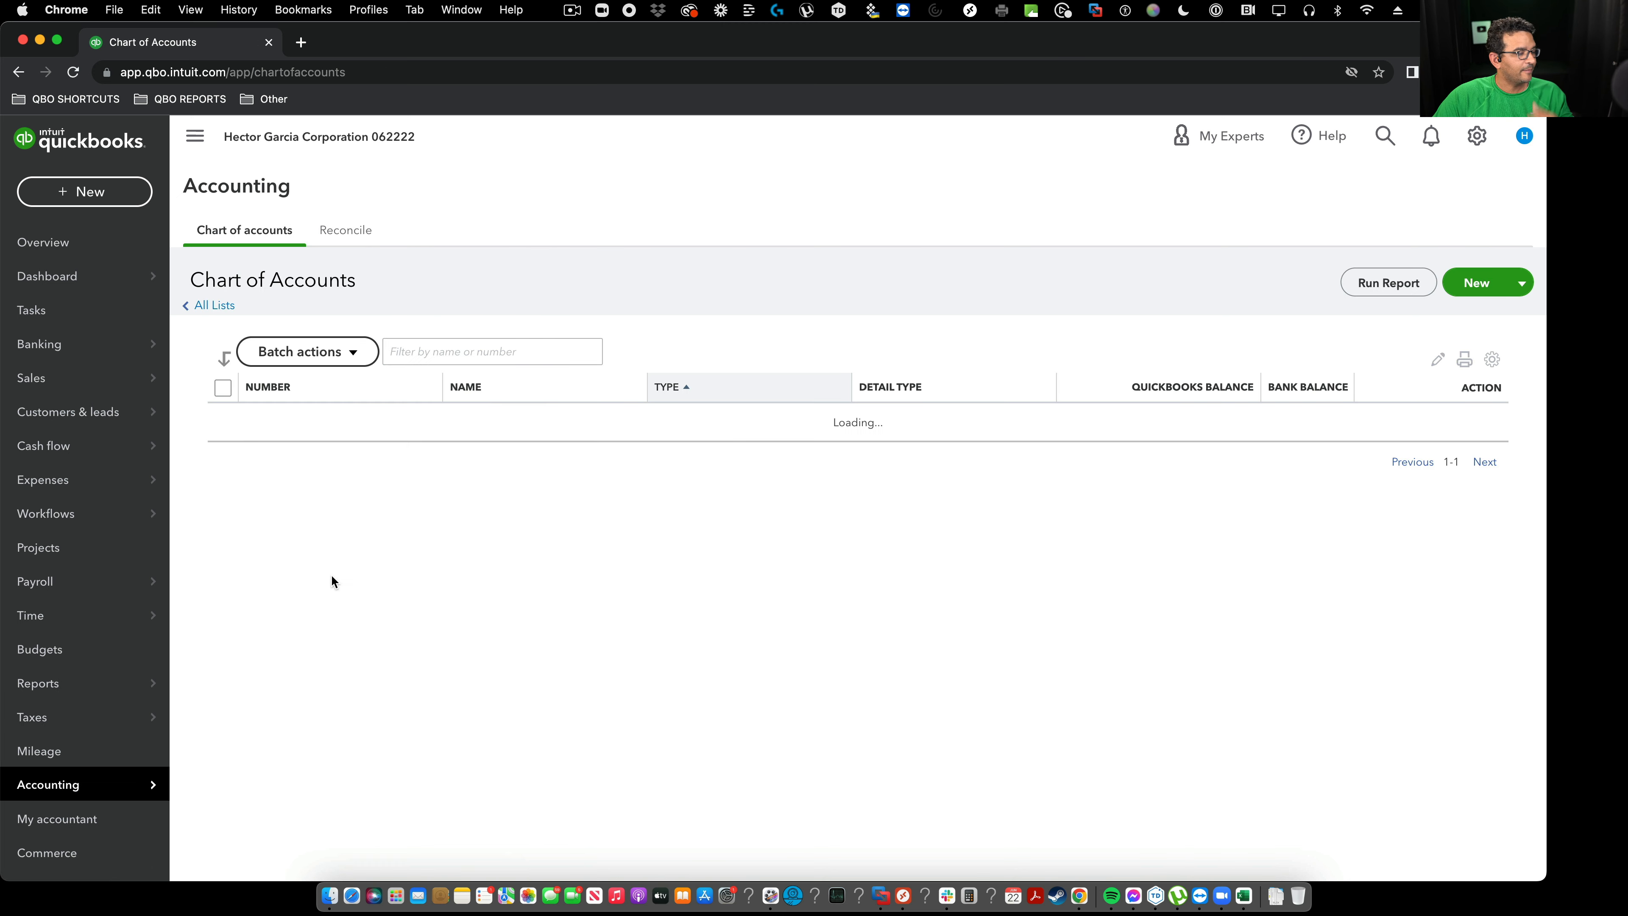
click(334, 388)
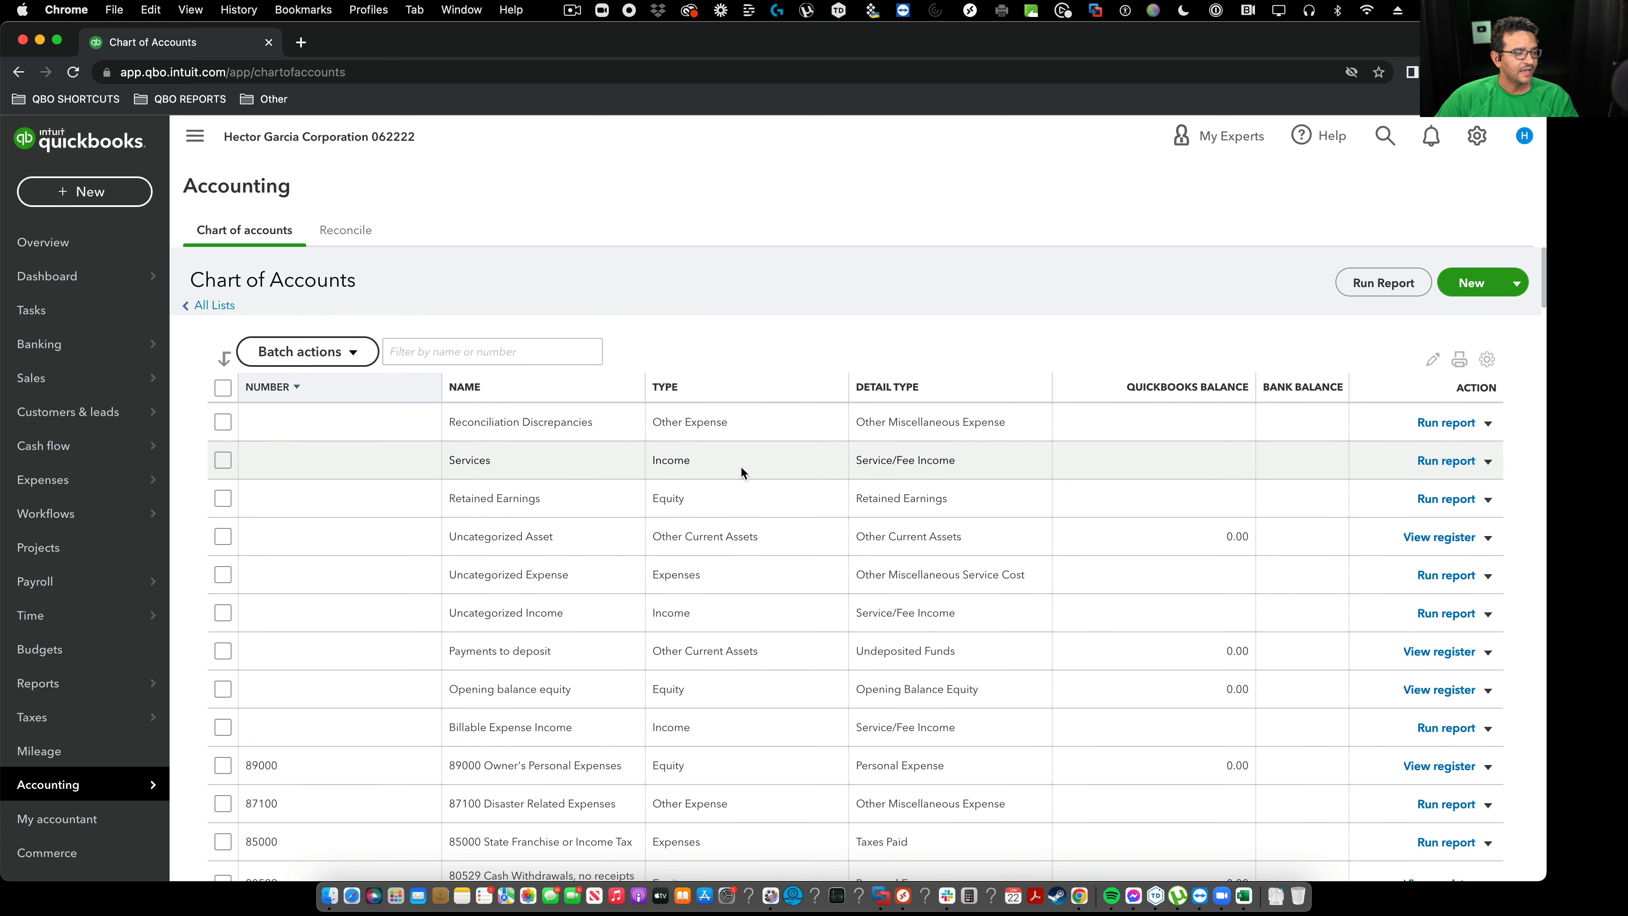
Edit the Services income account to be saved under 40000 Net Sales, and confirm the change
click(1486, 463)
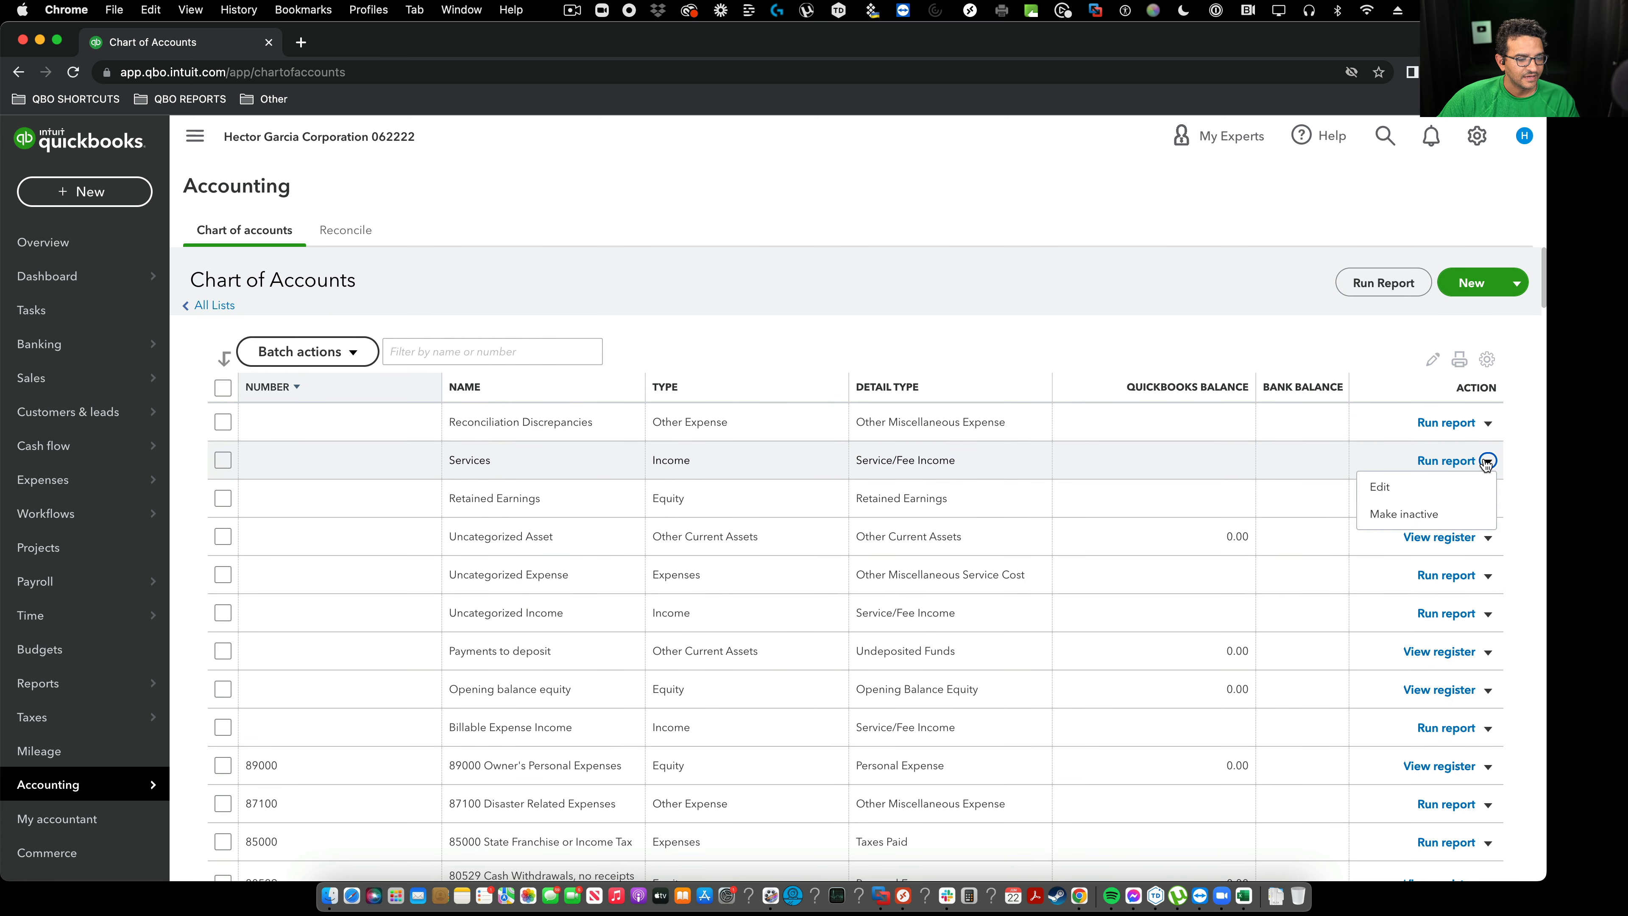
click(1385, 482)
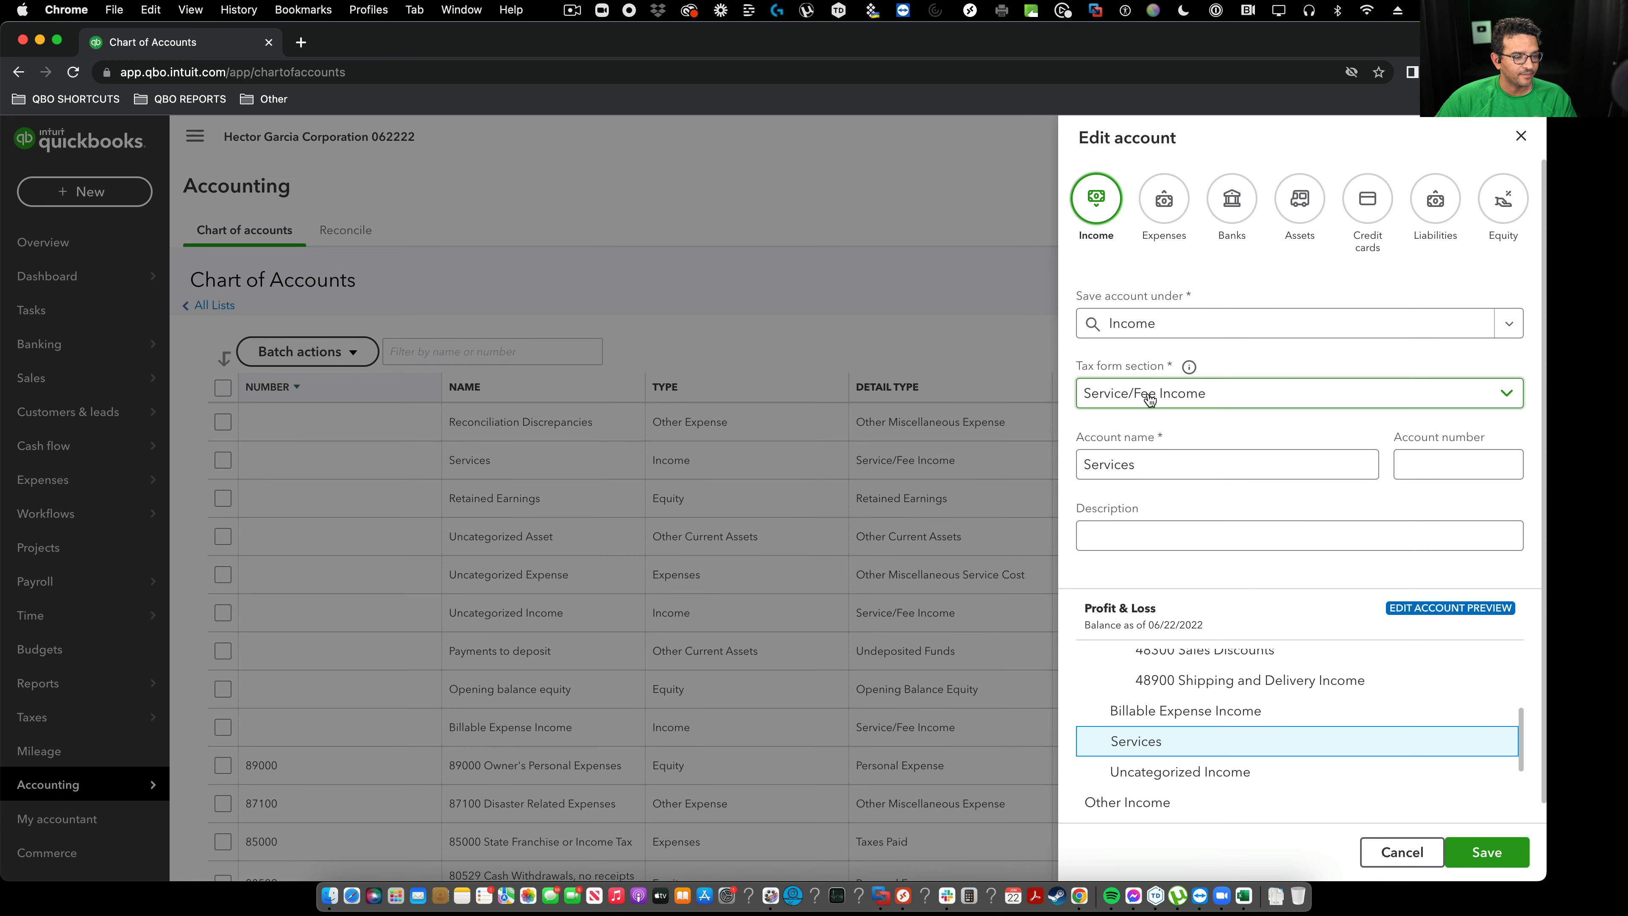
click(1128, 535)
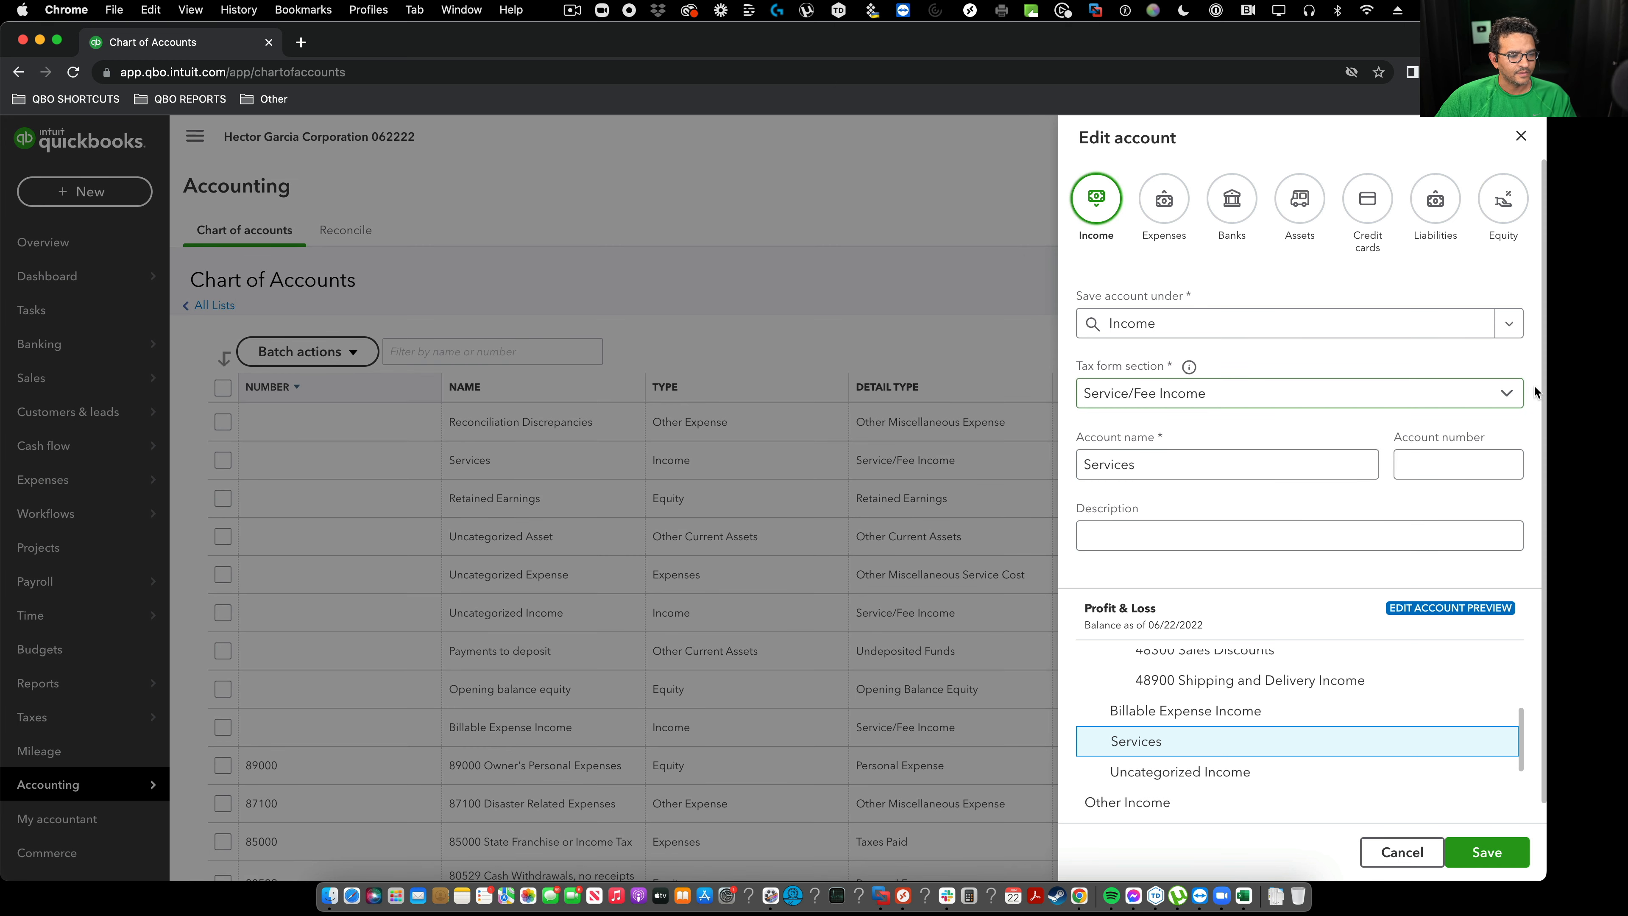
click(1476, 326)
click(1182, 422)
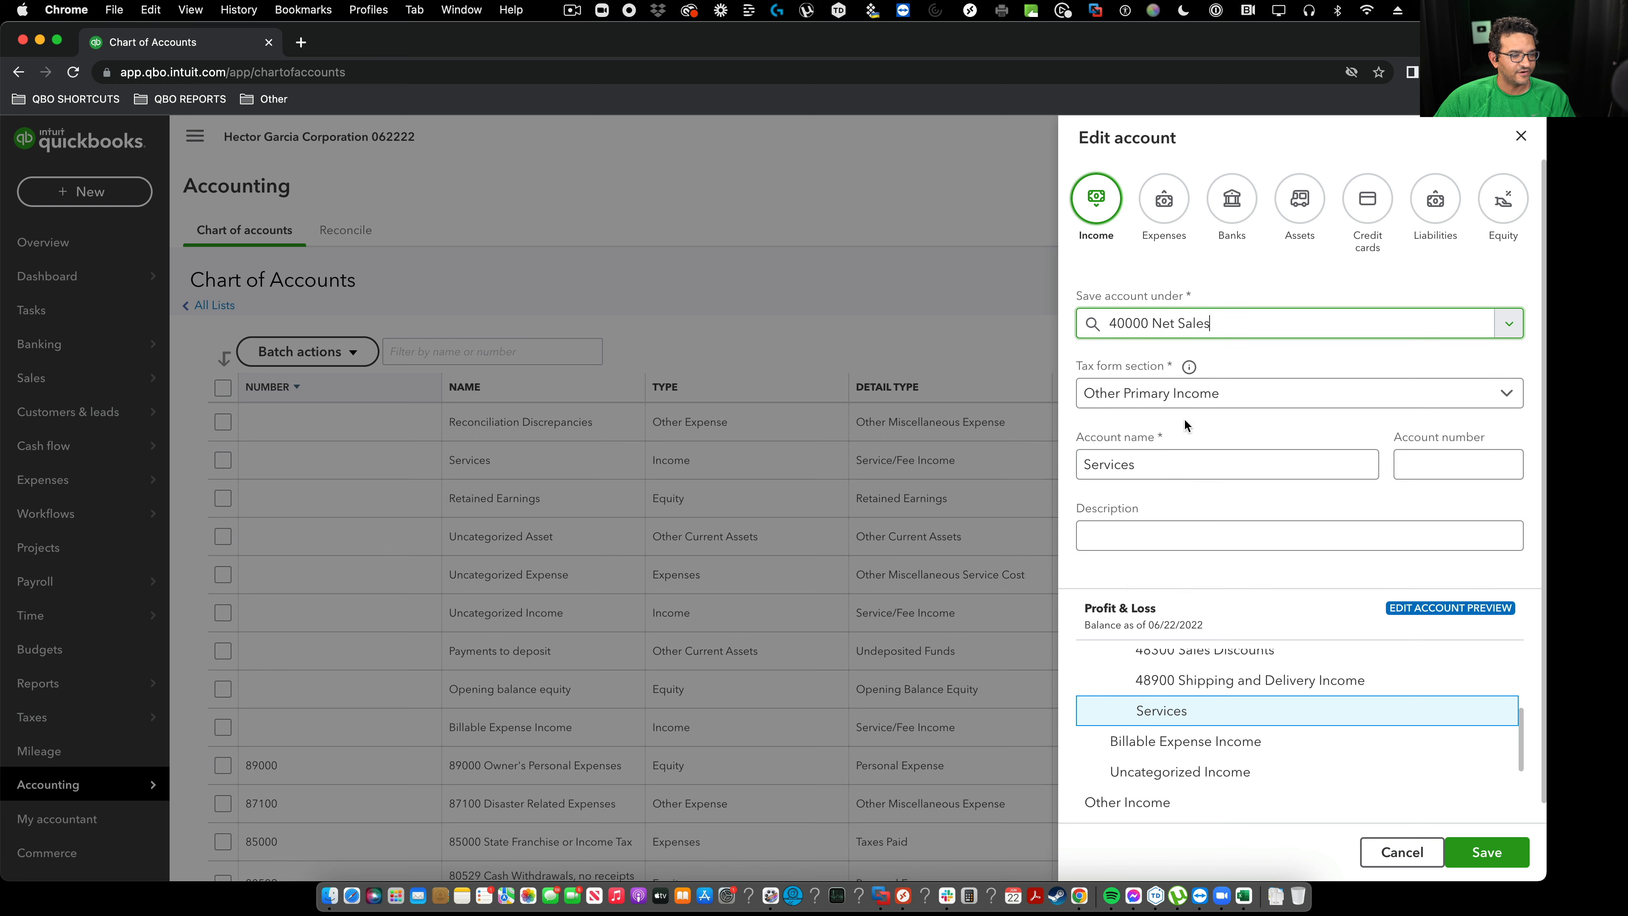
click(1486, 852)
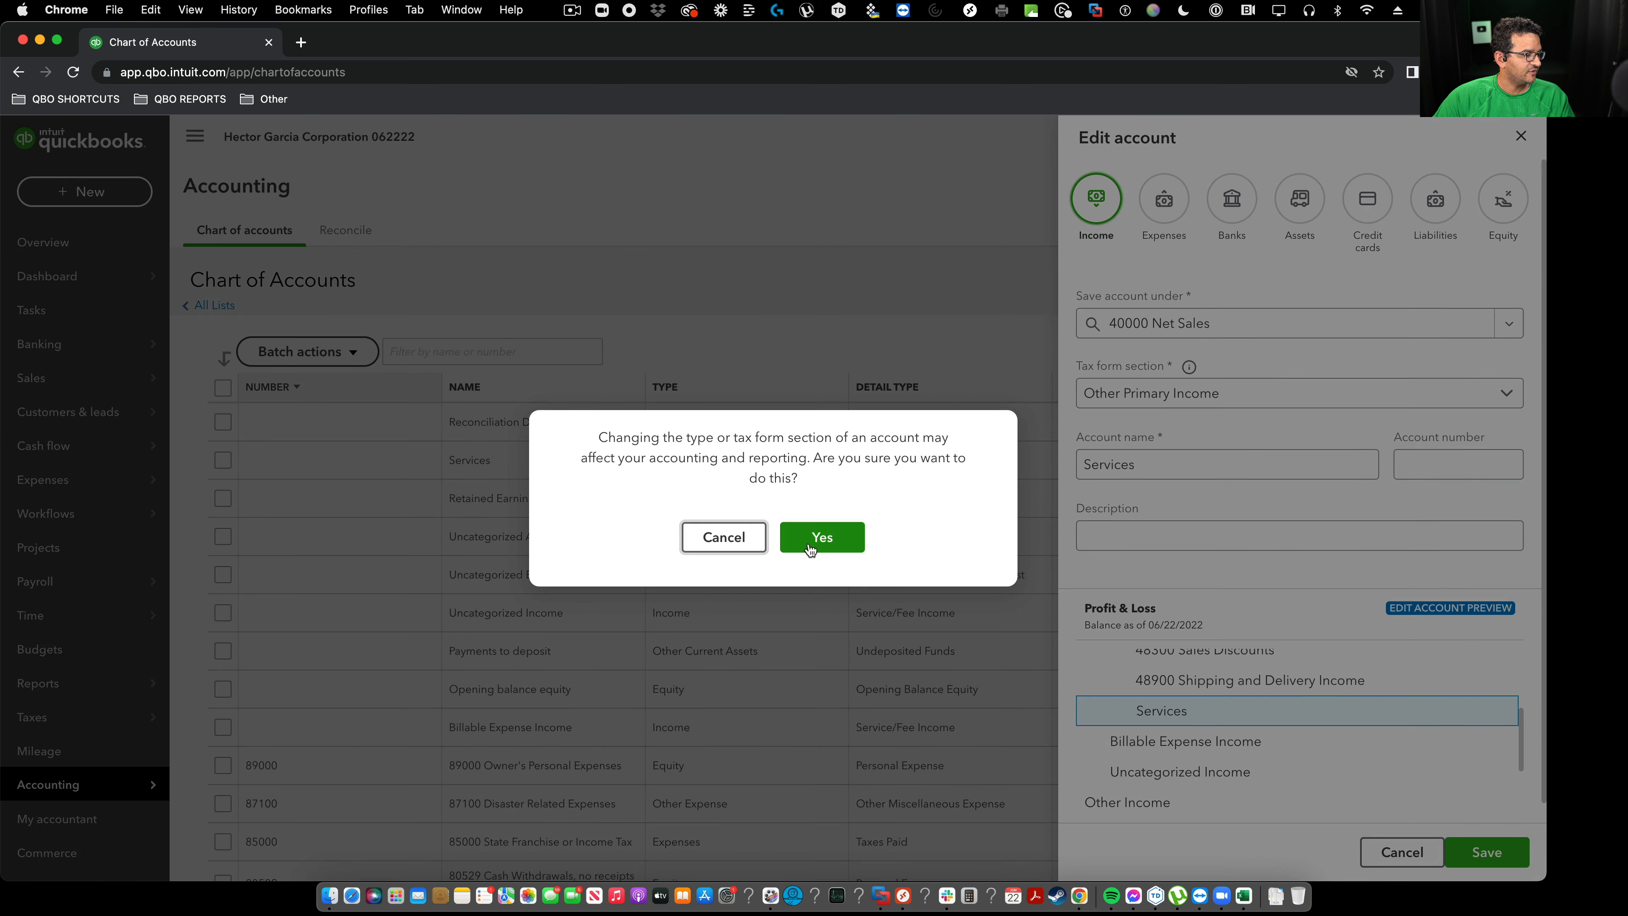
click(821, 540)
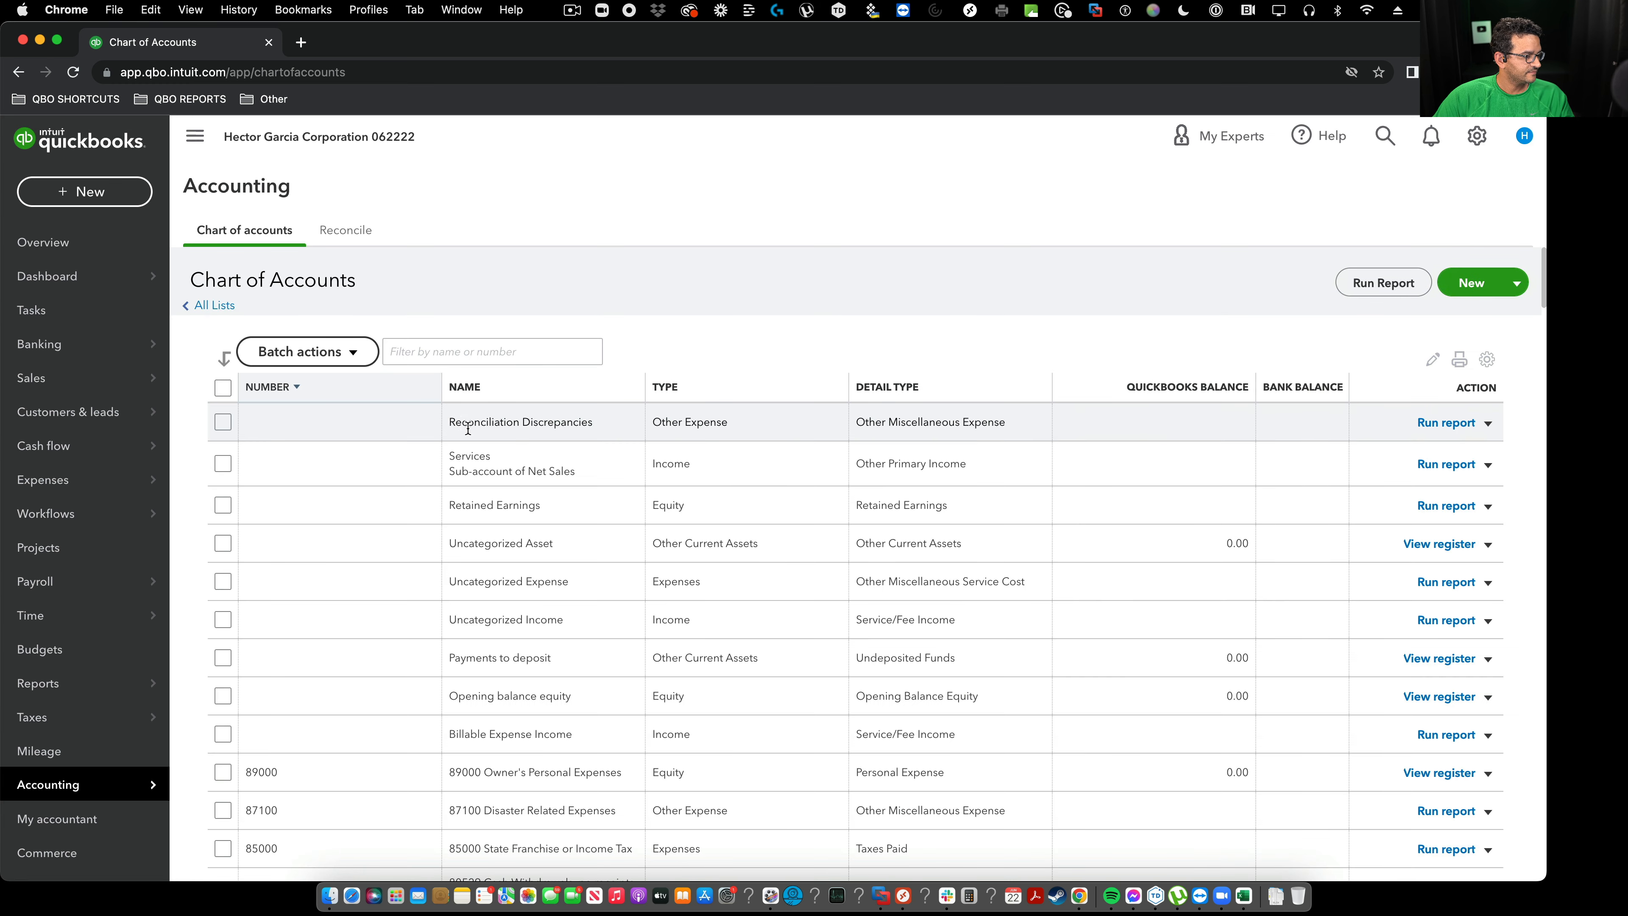
Reopen the Services account to check its parent account and tax form section, and close it without saving
click(1488, 465)
click(1433, 490)
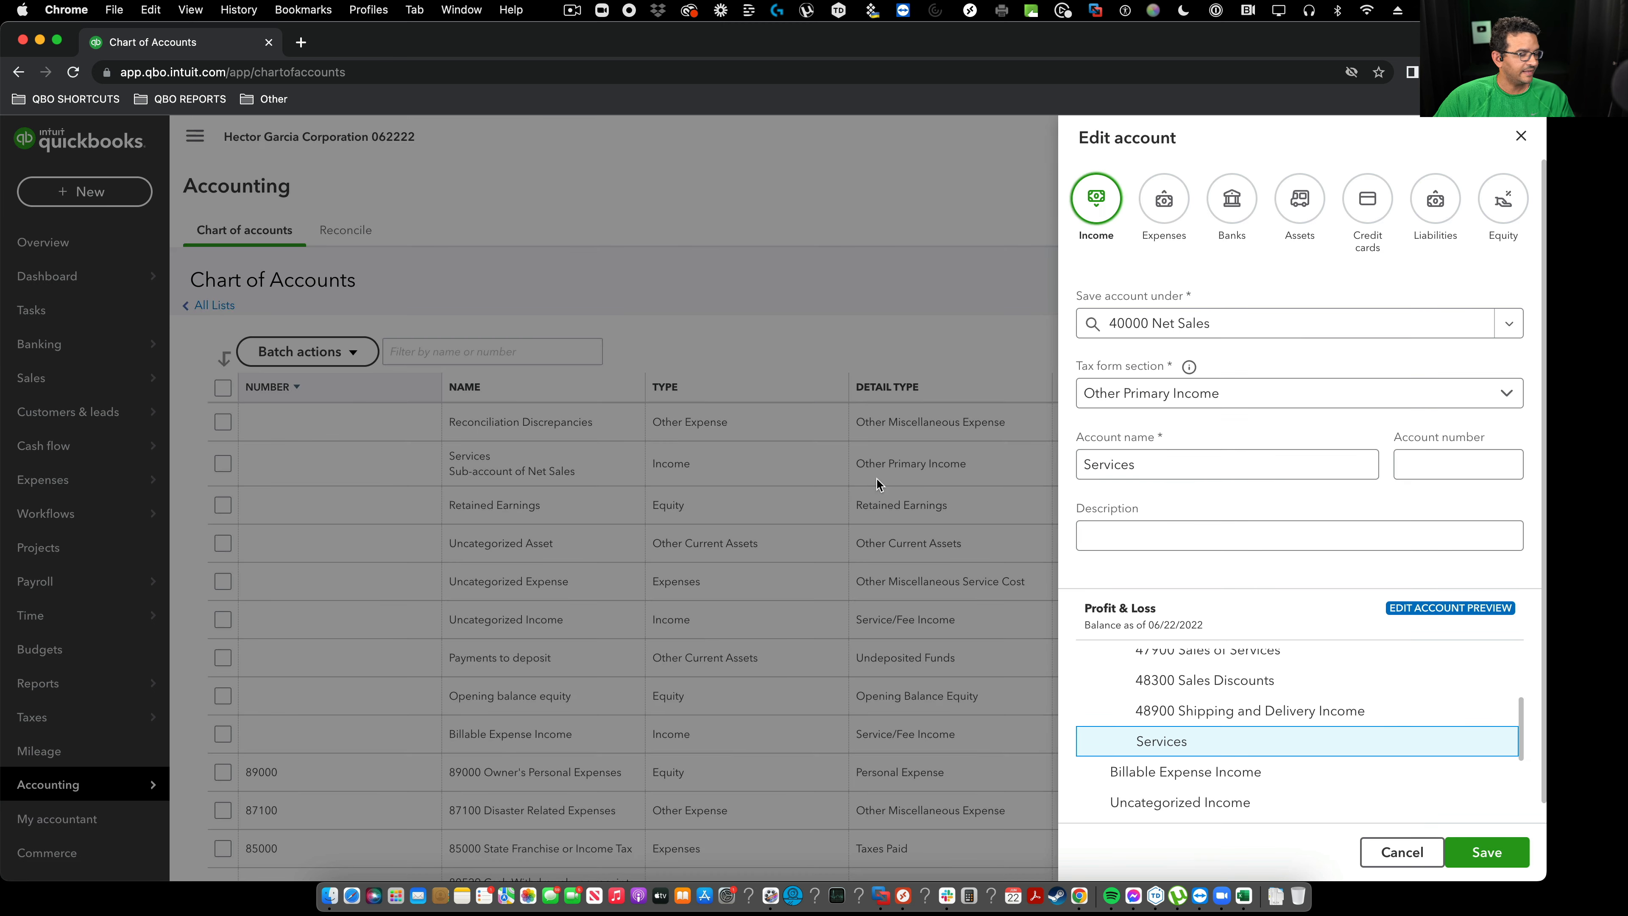
click(1402, 852)
Edit the Uncategorized Income account to be saved under 40000 Net Sales, and confirm the change
click(1488, 619)
click(1406, 645)
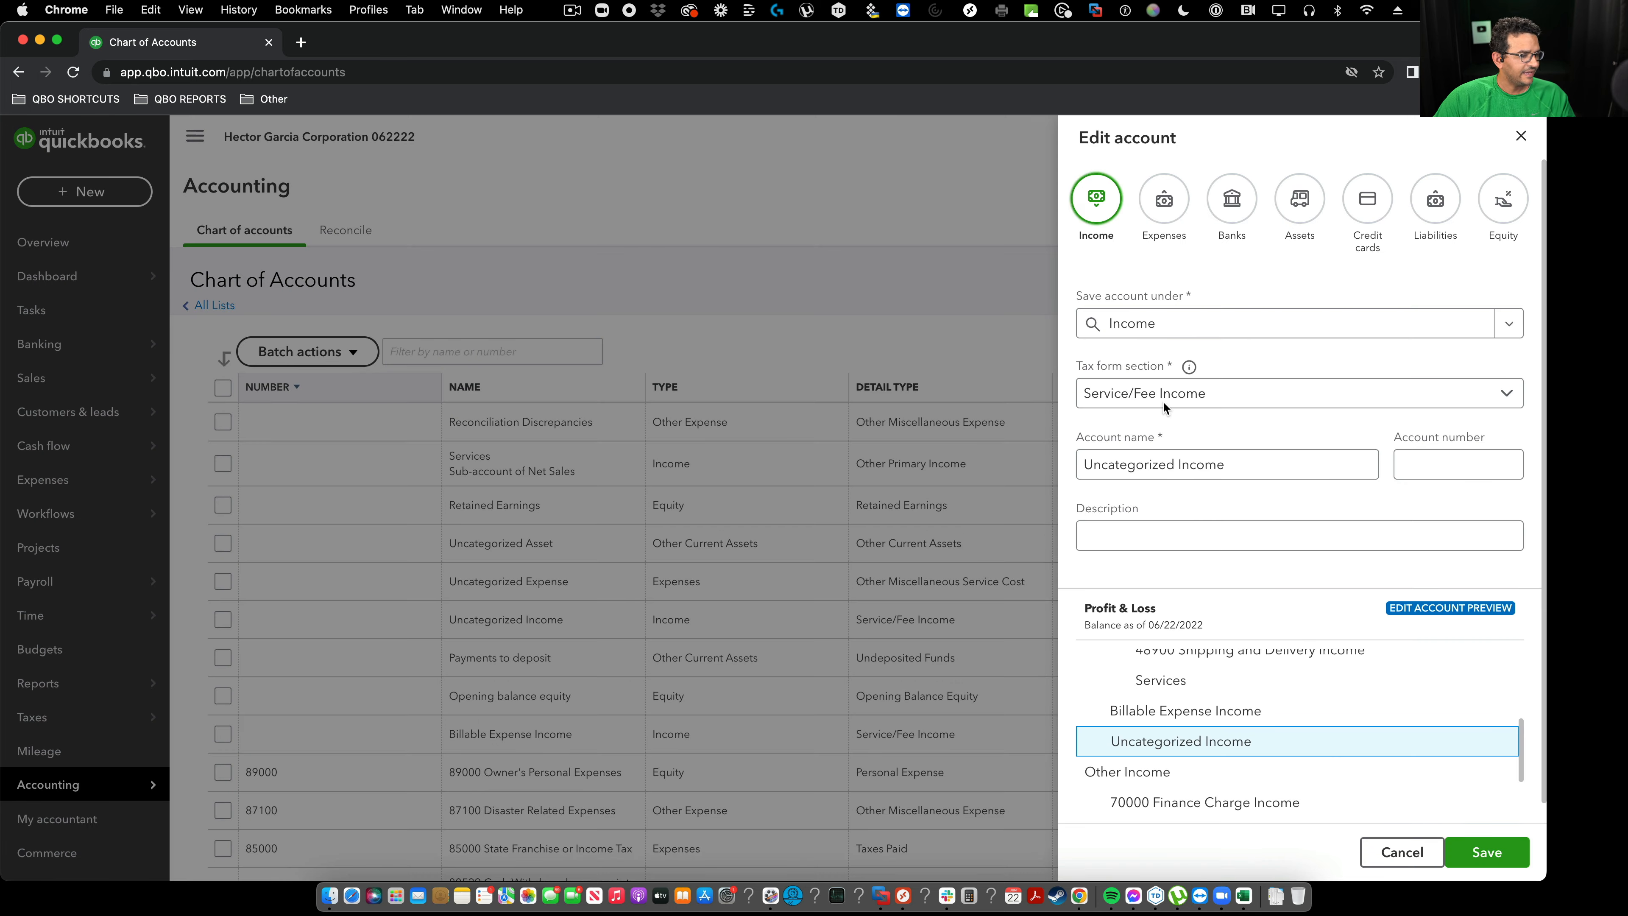
click(1509, 323)
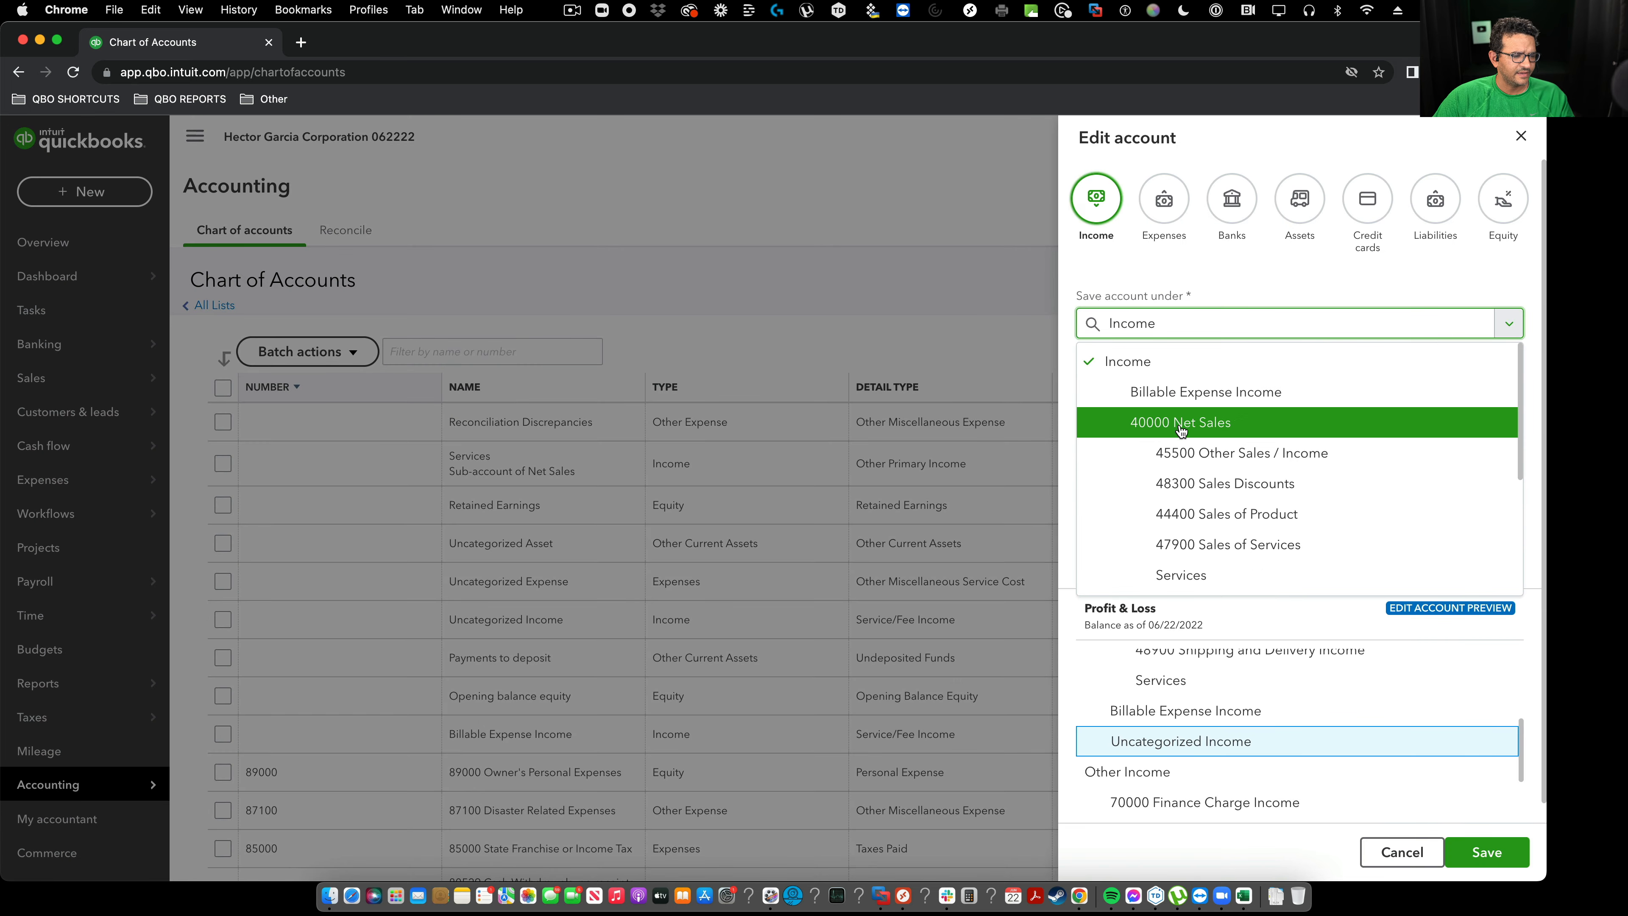
click(1474, 411)
click(1486, 852)
click(823, 537)
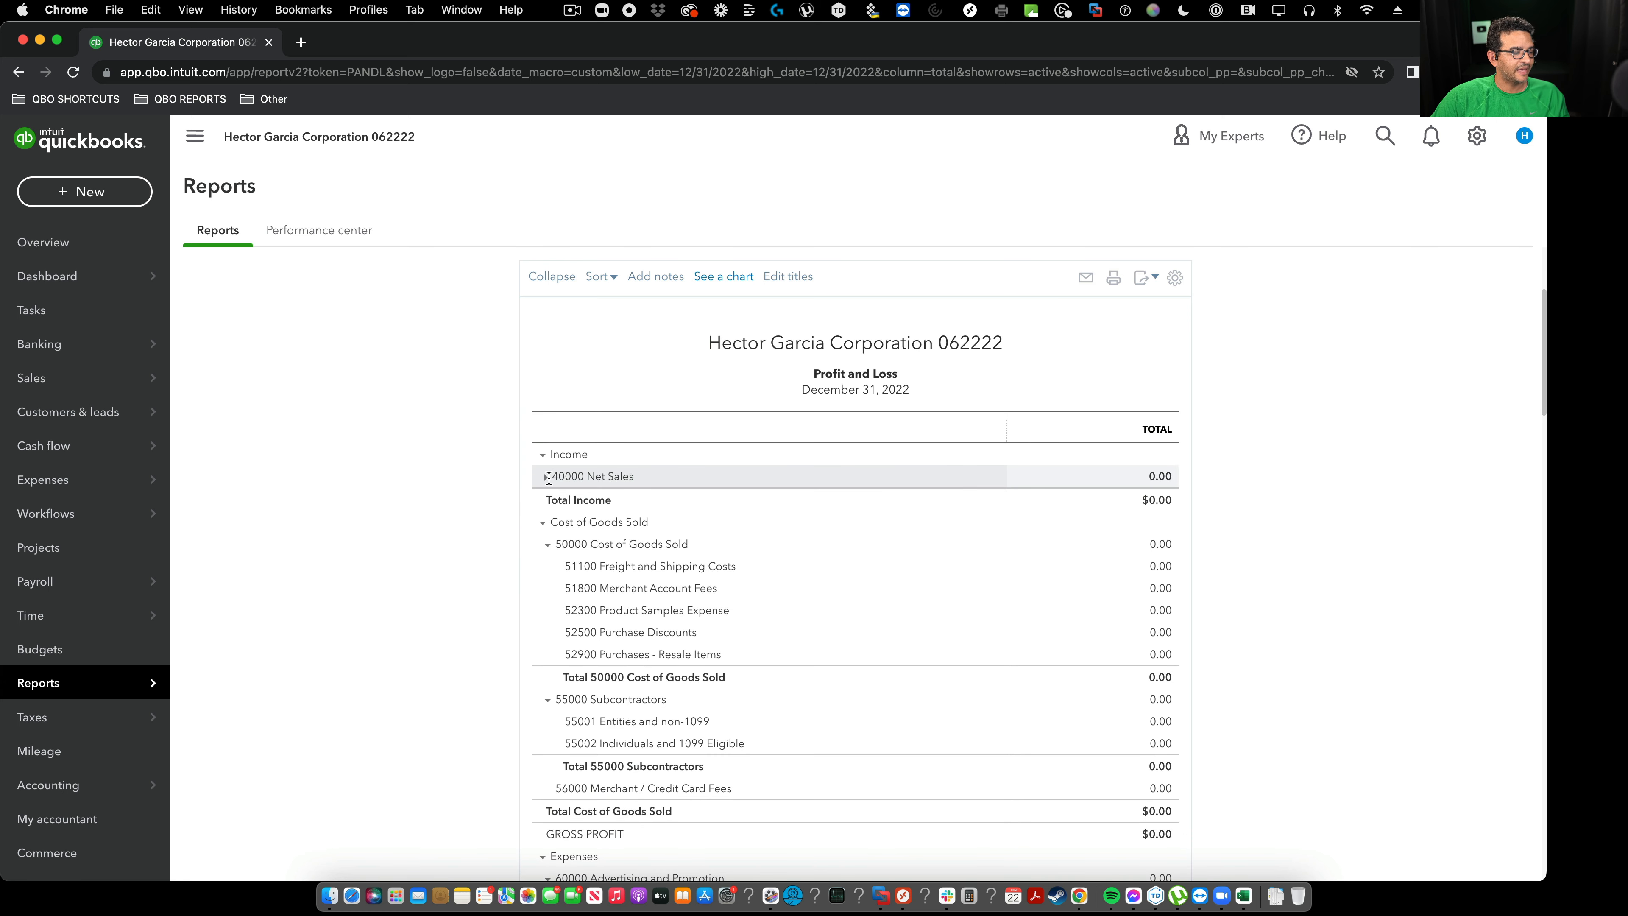
Check the sub-accounts under 40000 Net Sales in the Profit and Loss report, and collapse it to review the parent accounts
click(584, 482)
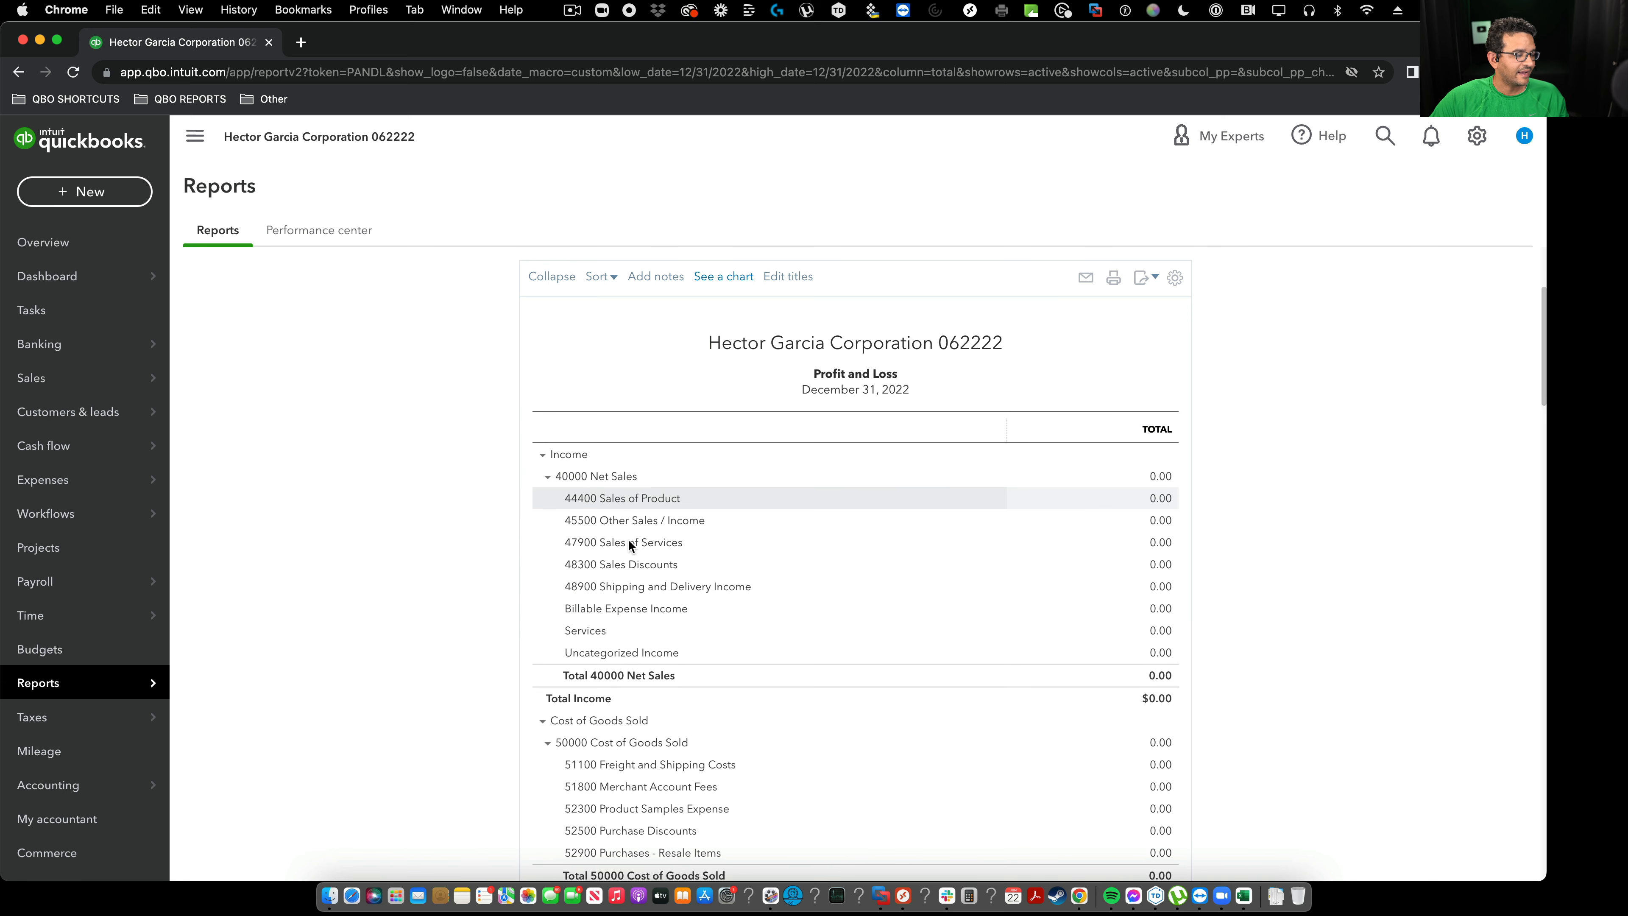
click(552, 476)
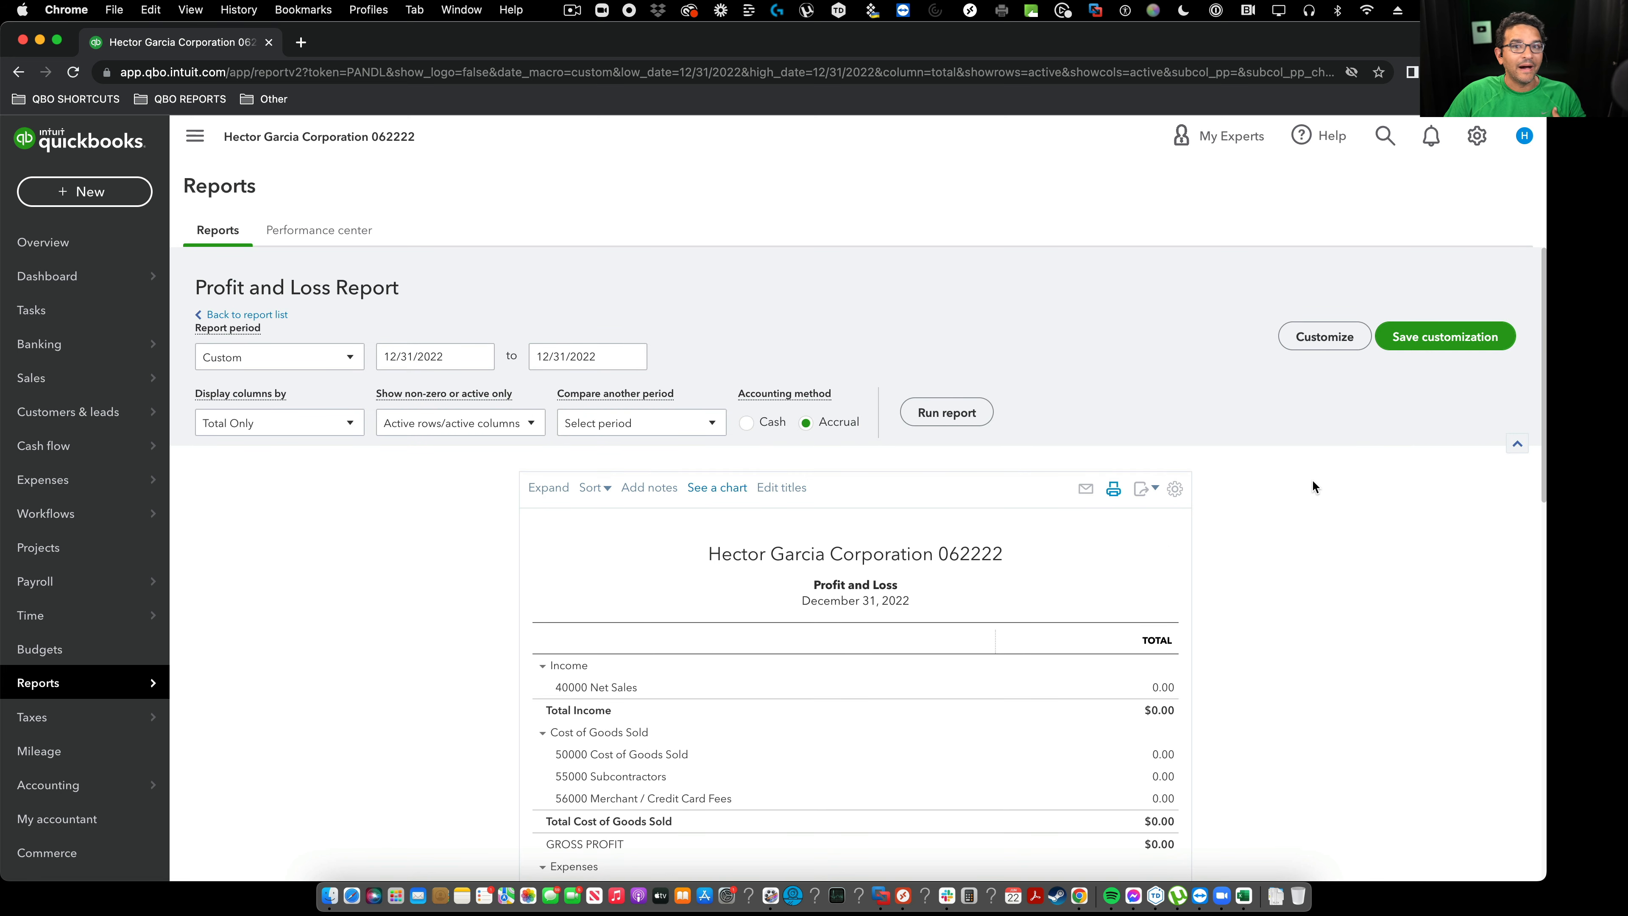
scroll(986, 667, down, 5)
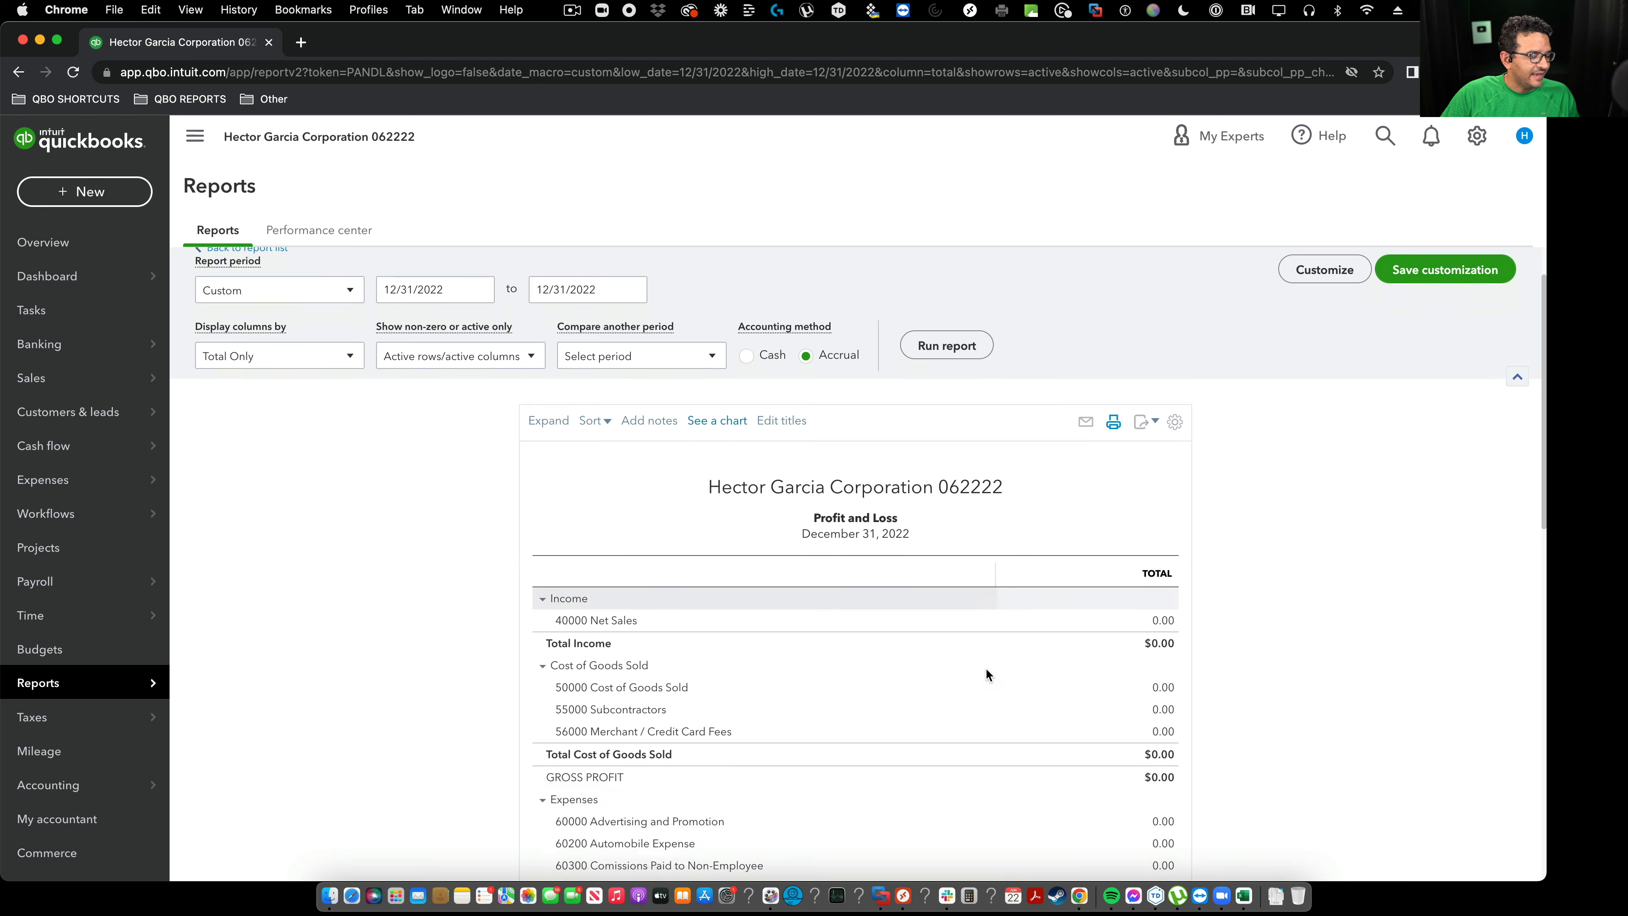
scroll(865, 656, down, 4)
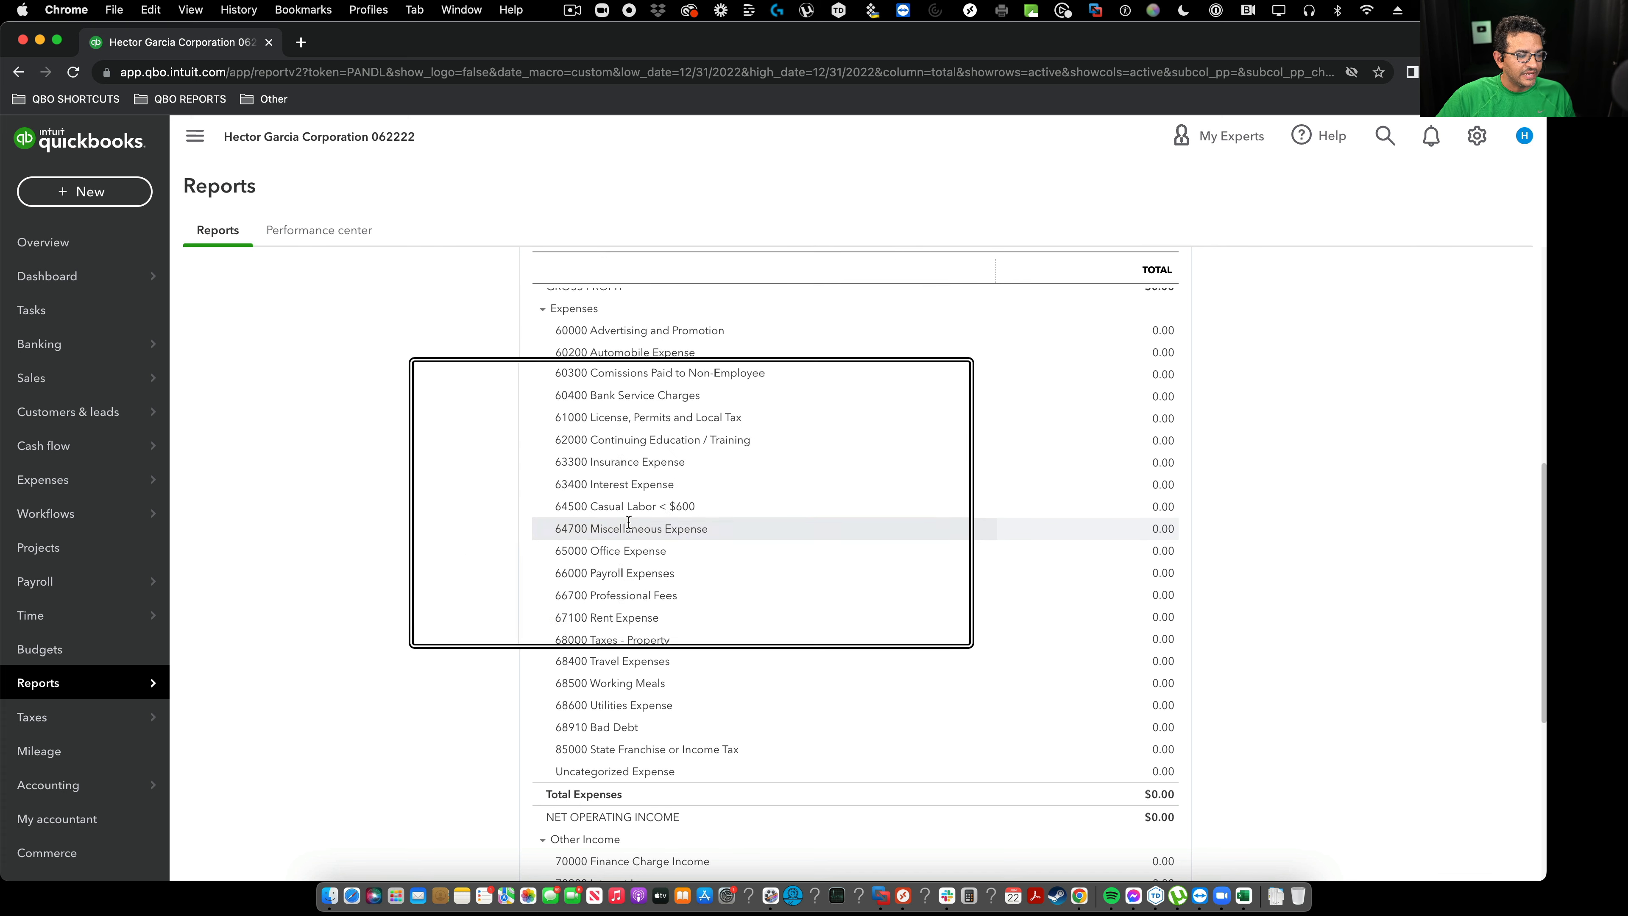
Expand the Profit and Loss report to review the sub-accounts under 40000 Net Sales, and collapse it back to parent accounts
scroll(680, 526, up, 4)
scroll(673, 467, up, 5)
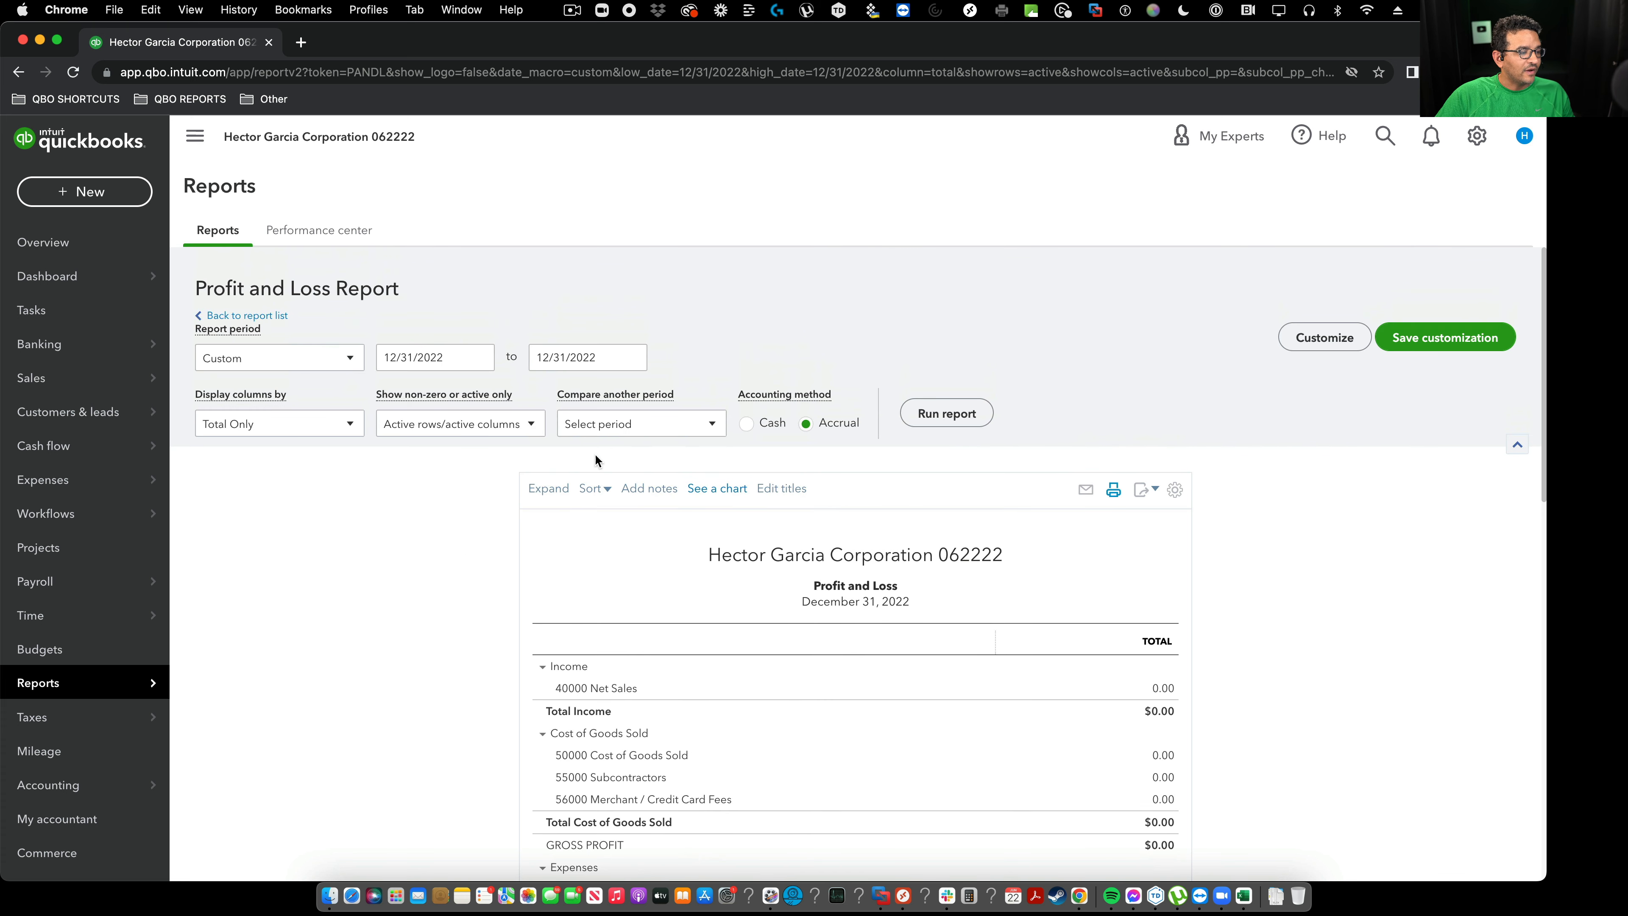
click(548, 494)
scroll(731, 633, down, 5)
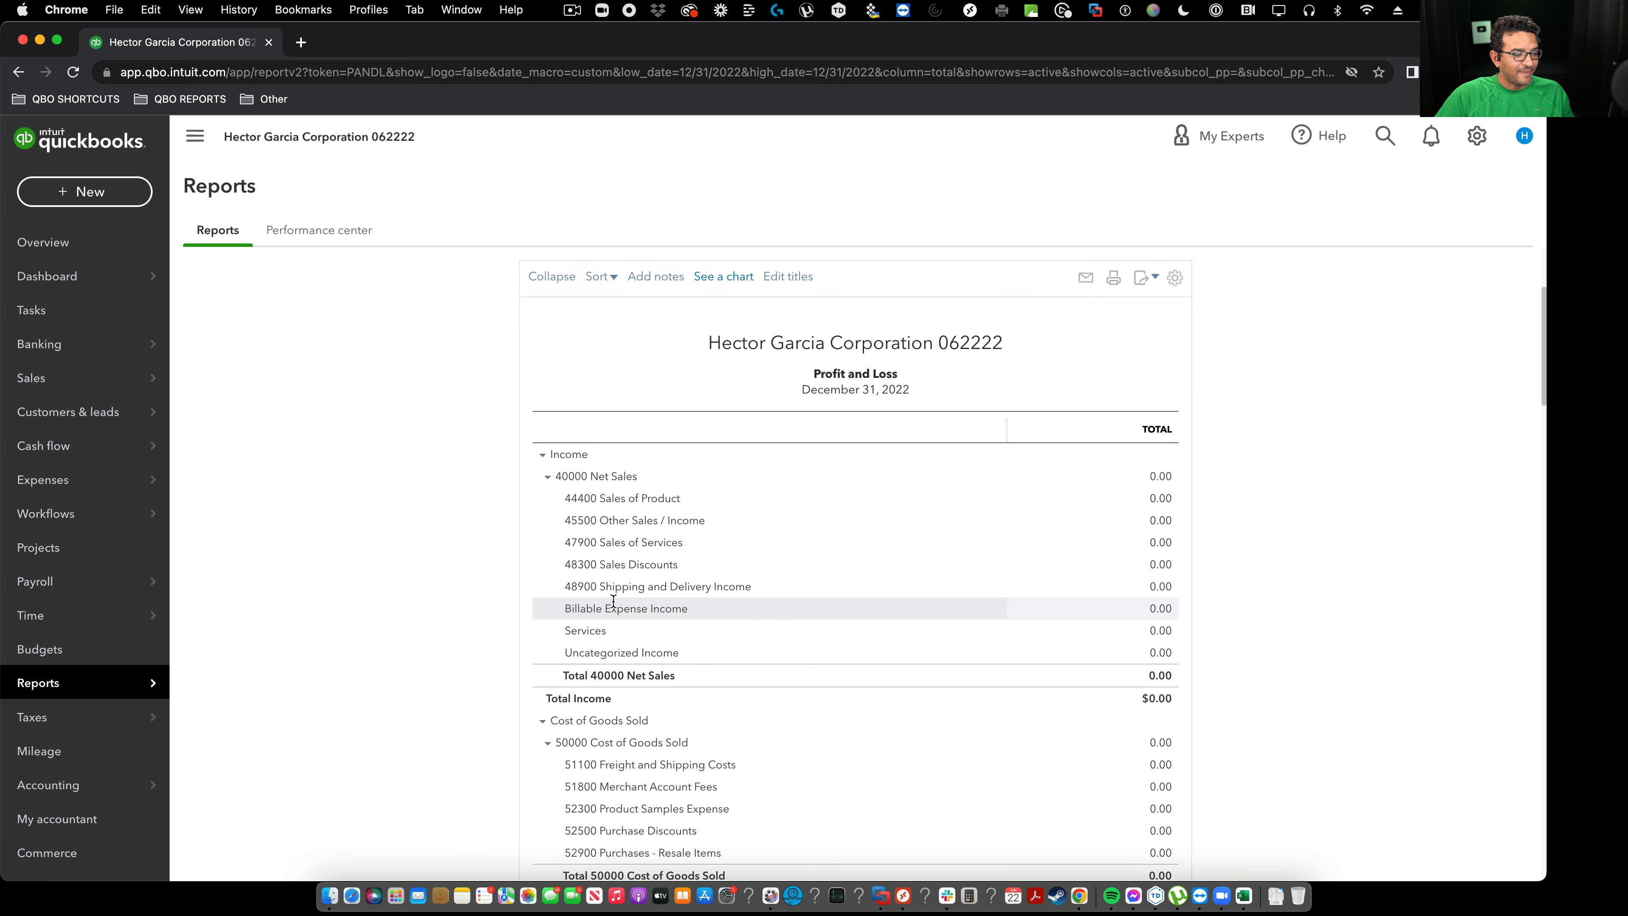
scroll(611, 522, up, 5)
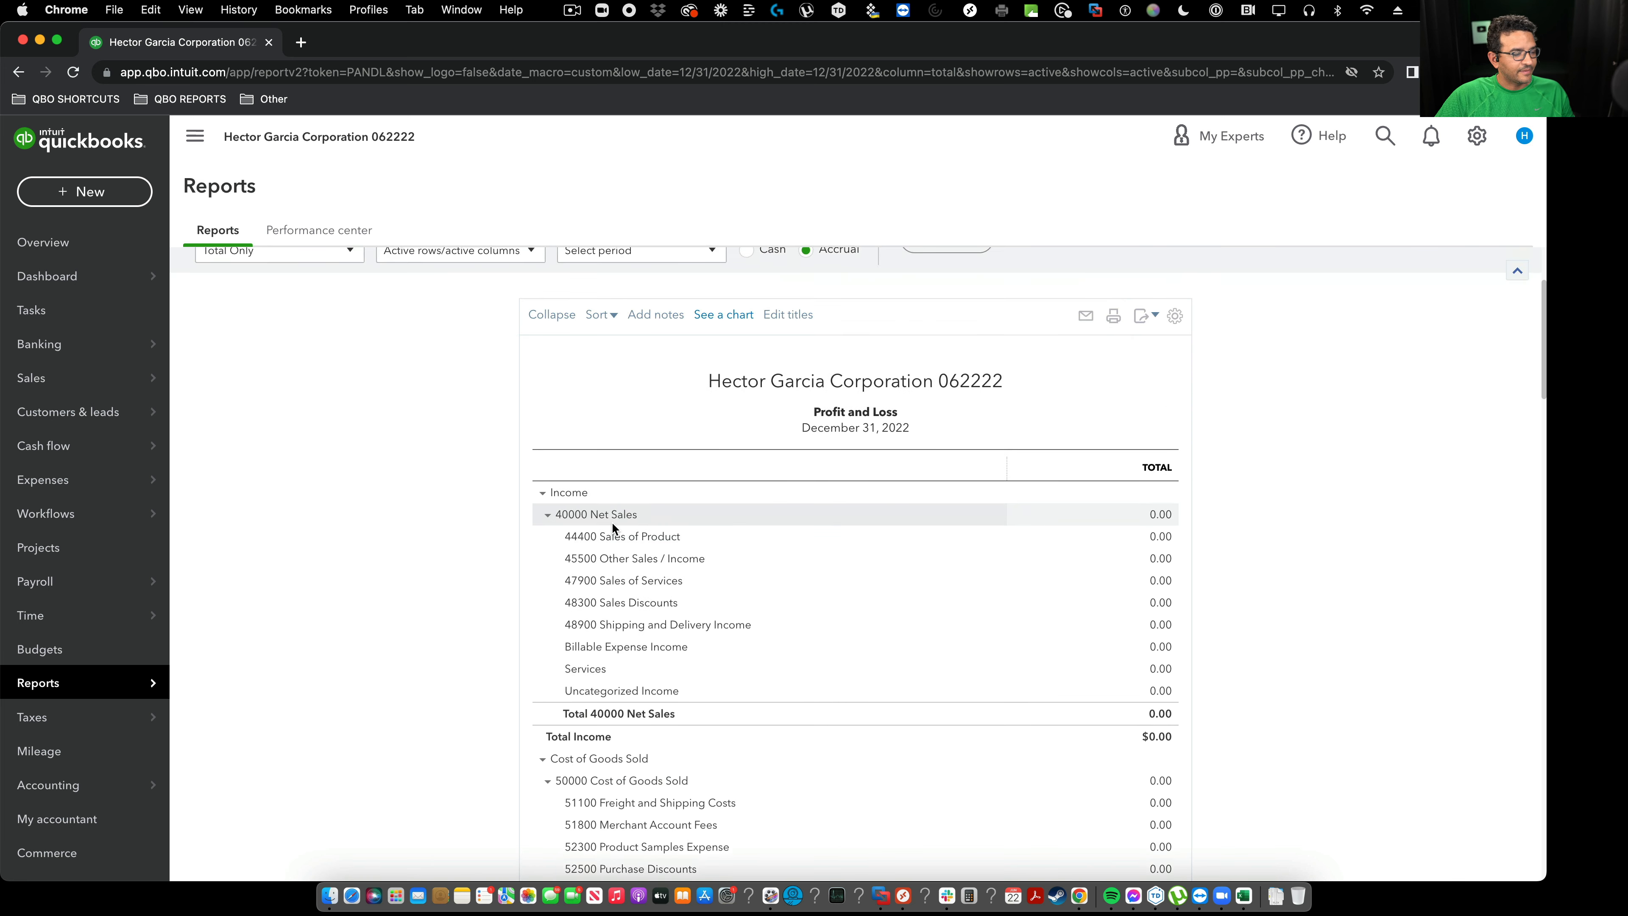
click(550, 490)
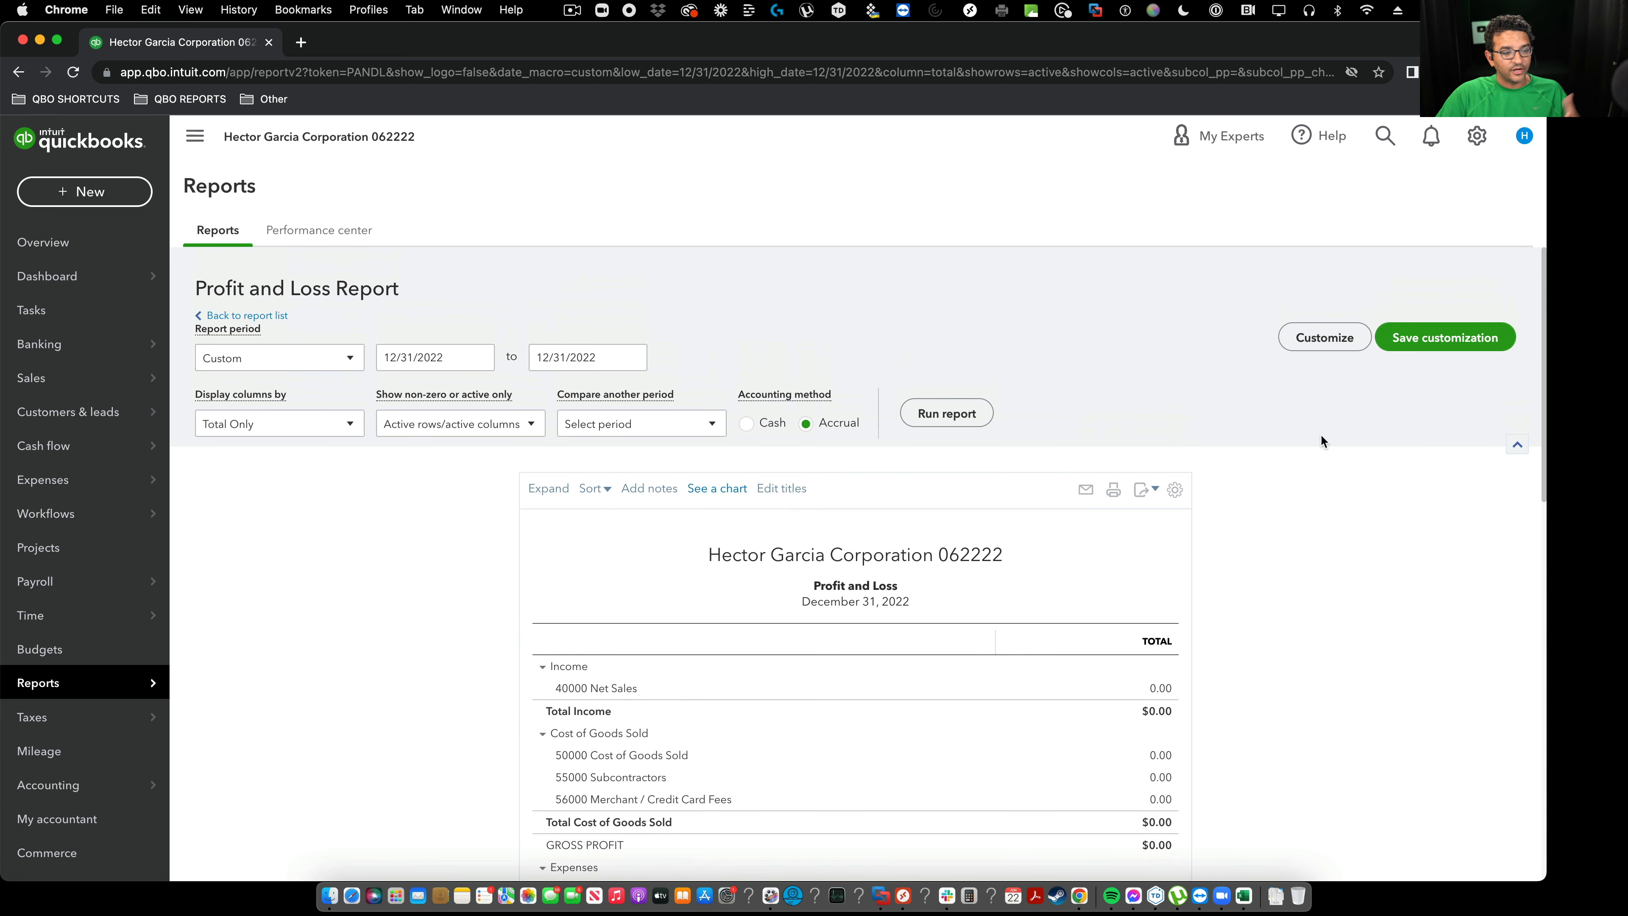
Preview the print layout of the collapsed Profit and Loss report through to Net Income, and close the preview
click(1145, 490)
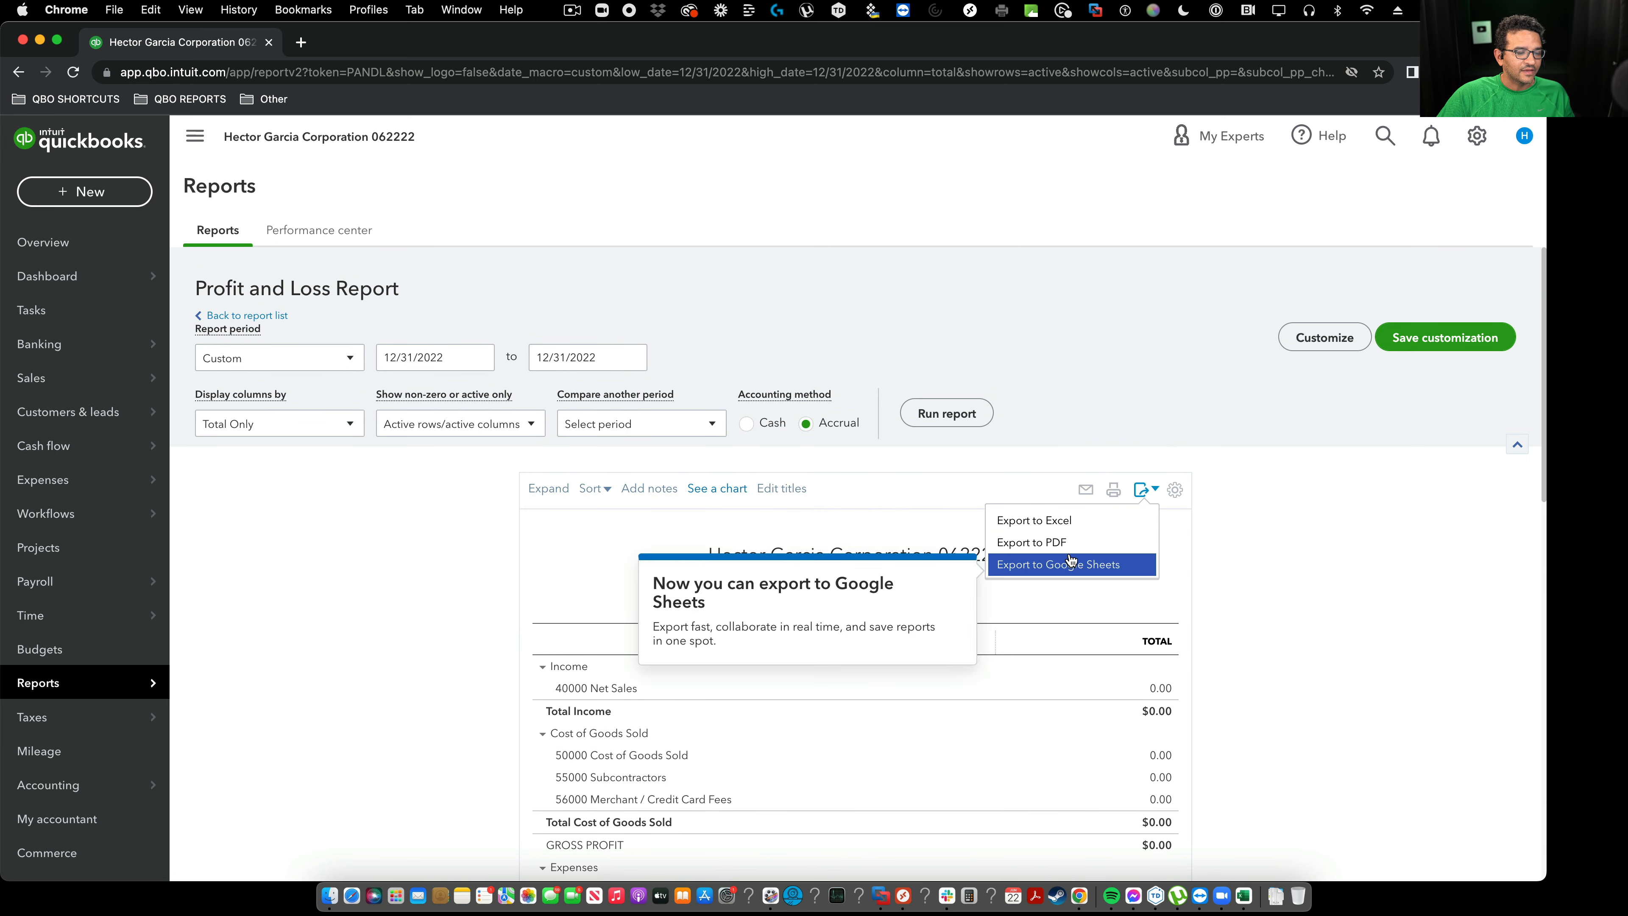
scroll(1117, 495, down, 1)
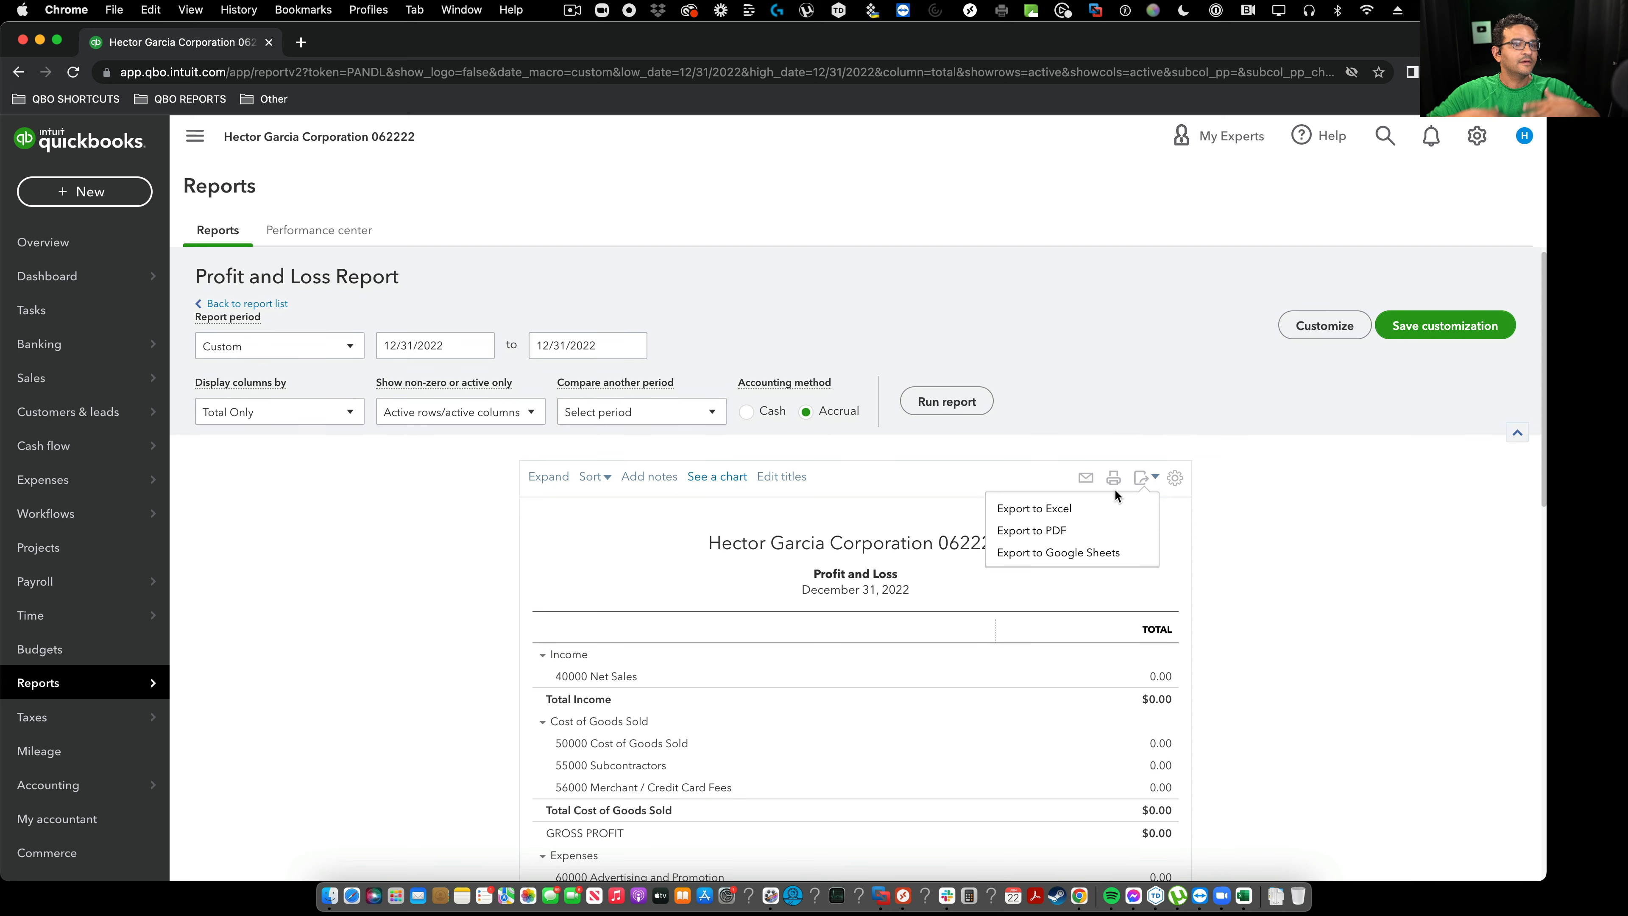
click(1114, 480)
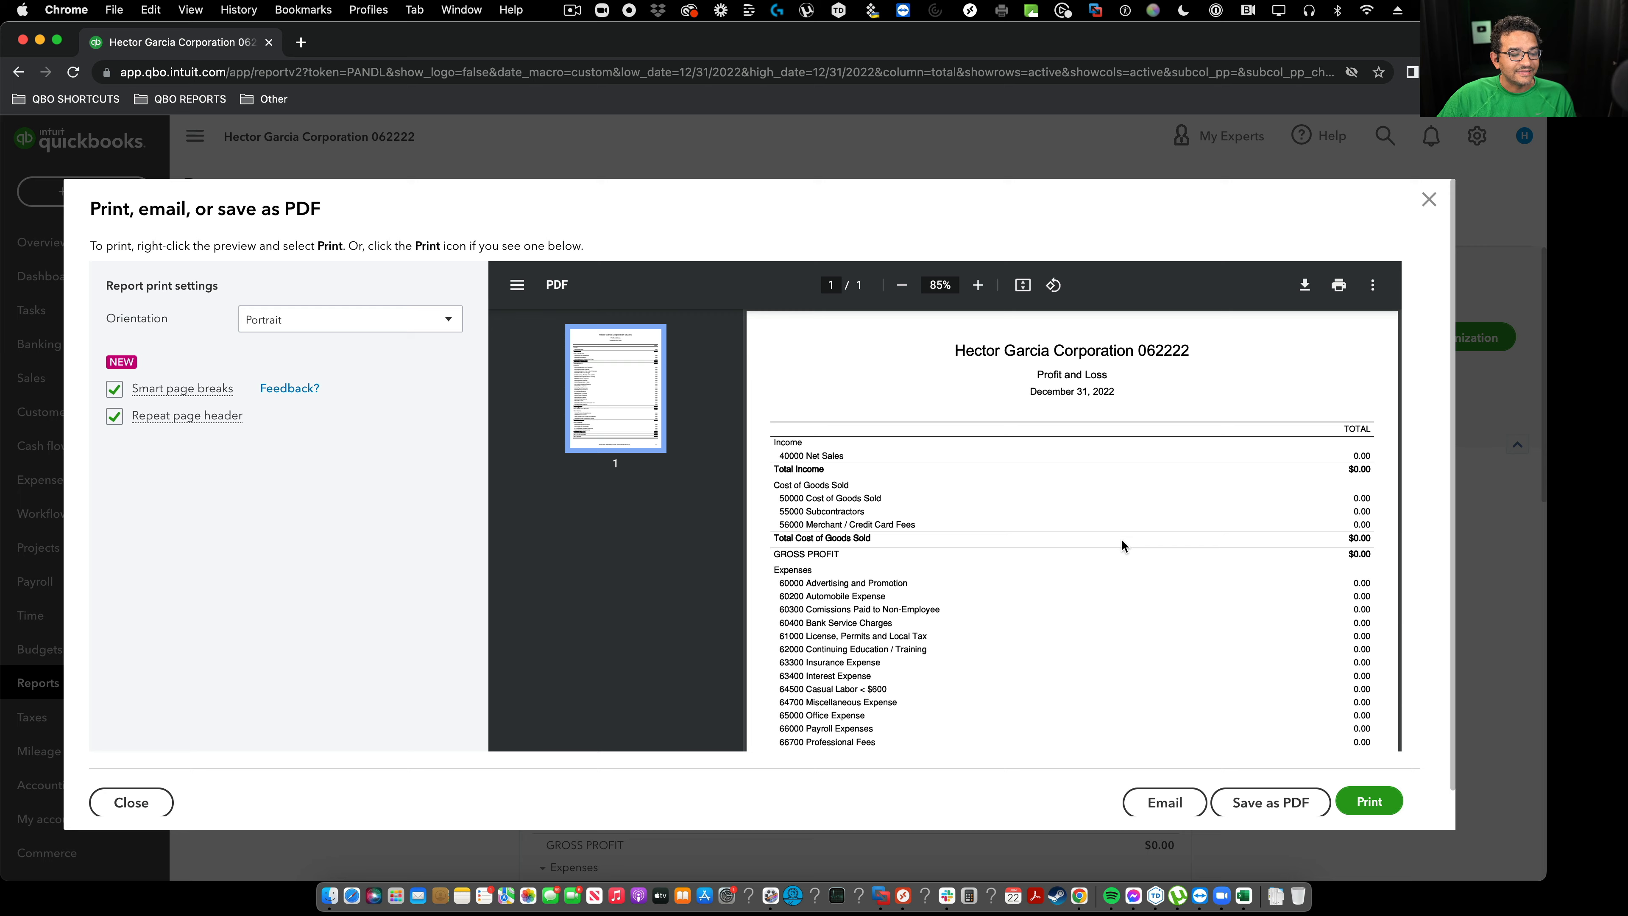
scroll(1122, 538, down, 10)
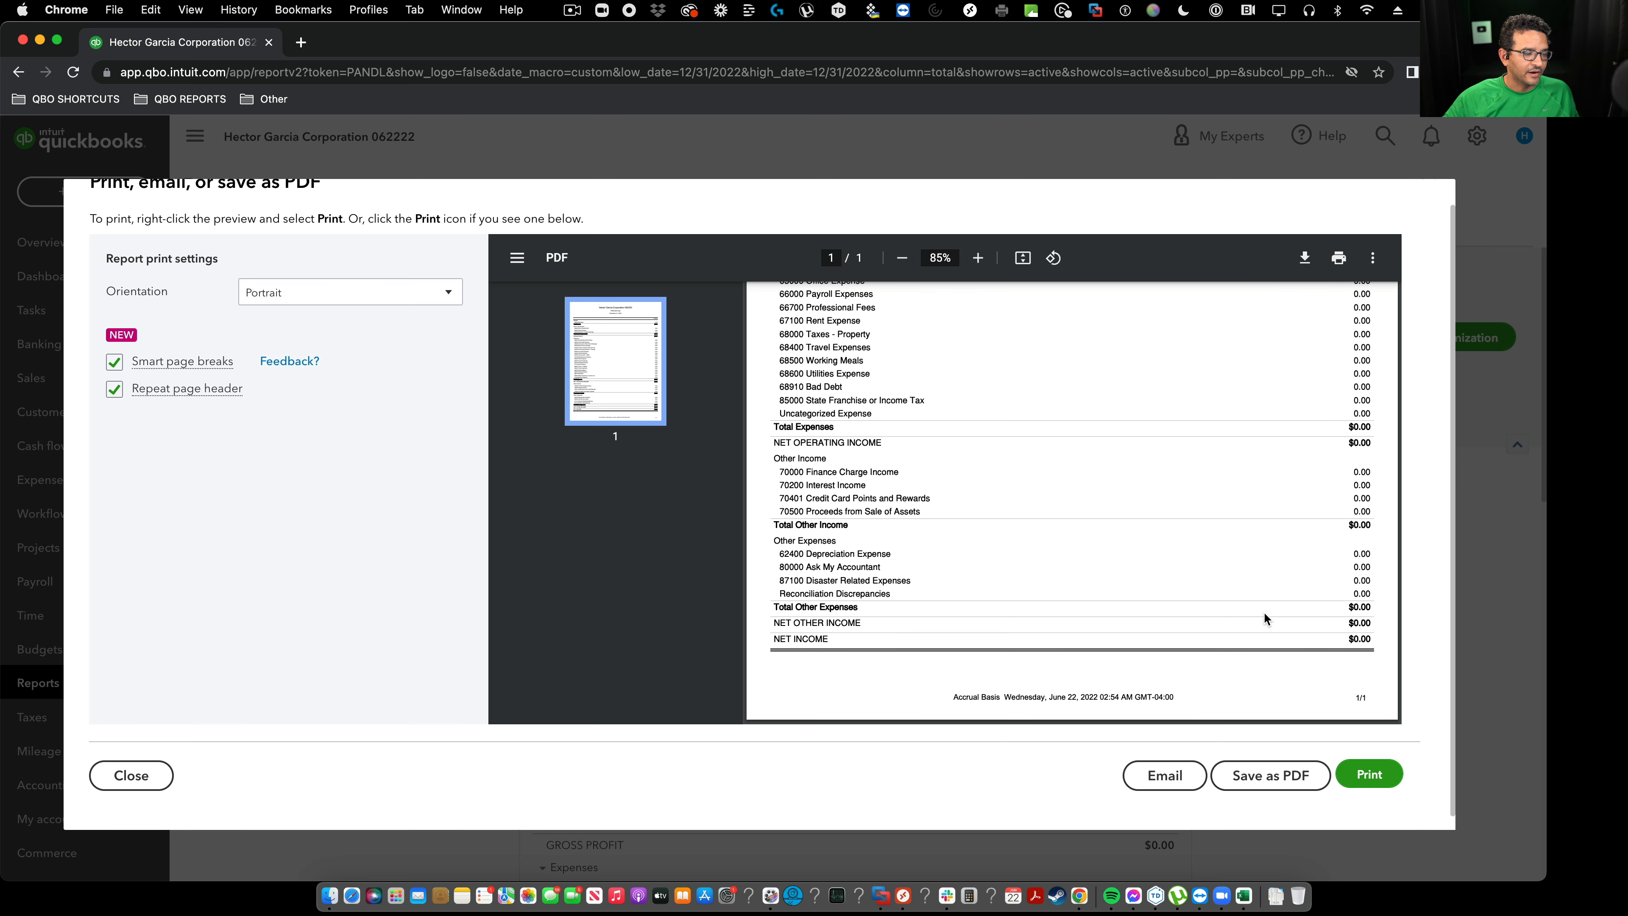
scroll(1192, 564, up, 10)
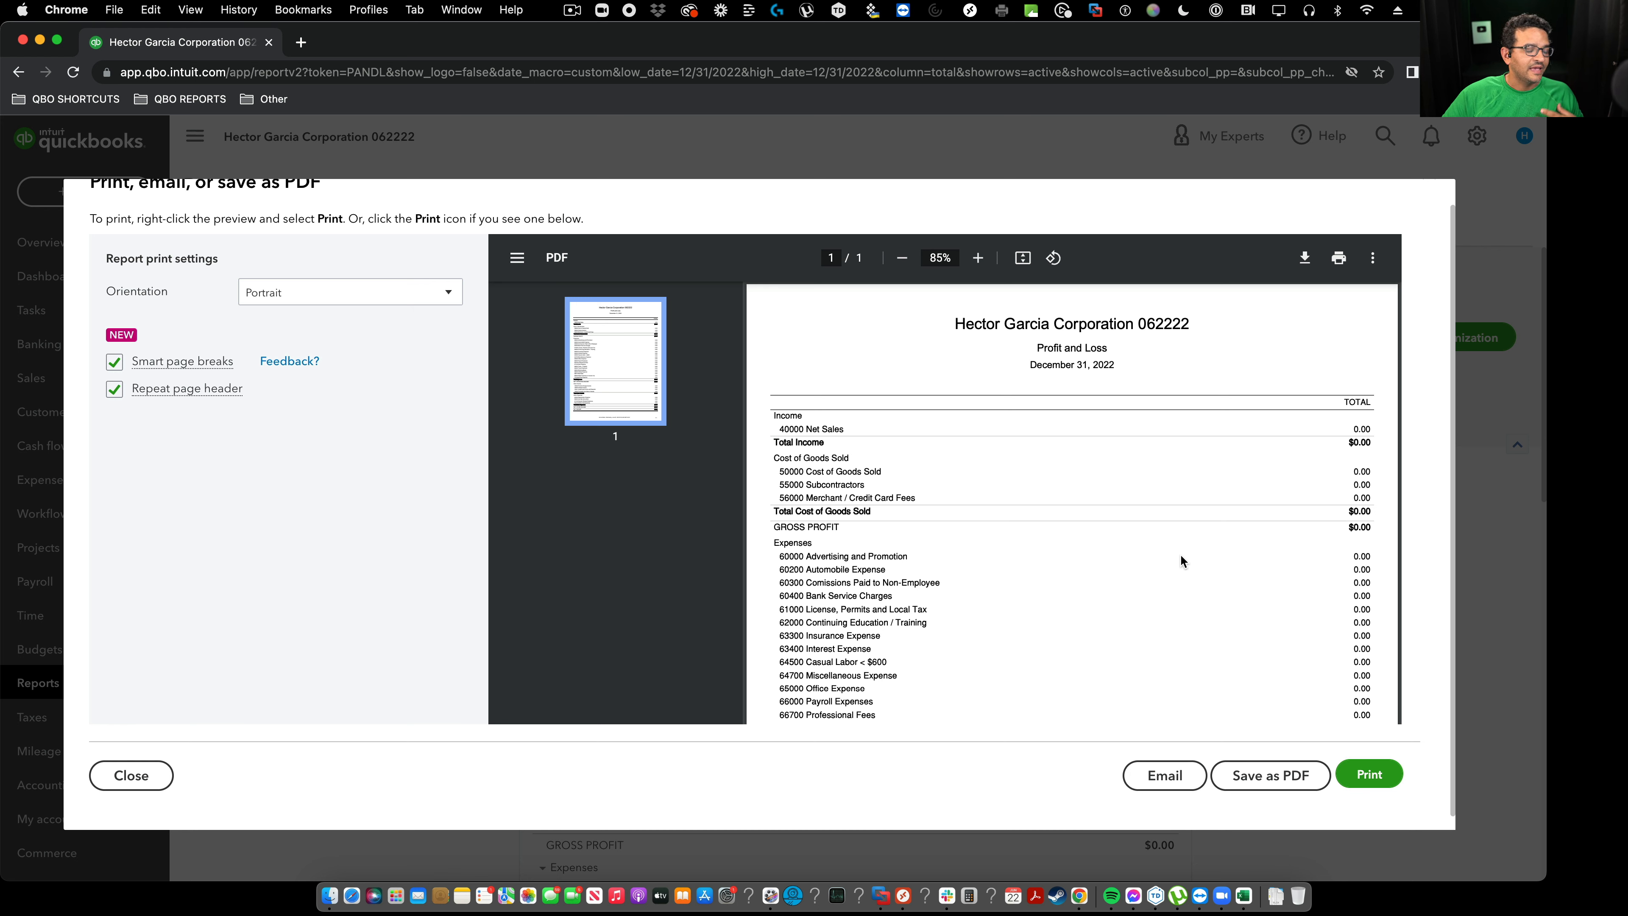
click(123, 772)
Expand the Profit and Loss report to show all sub-accounts, review its print preview for comparison, and close the preview
scroll(797, 673, down, 5)
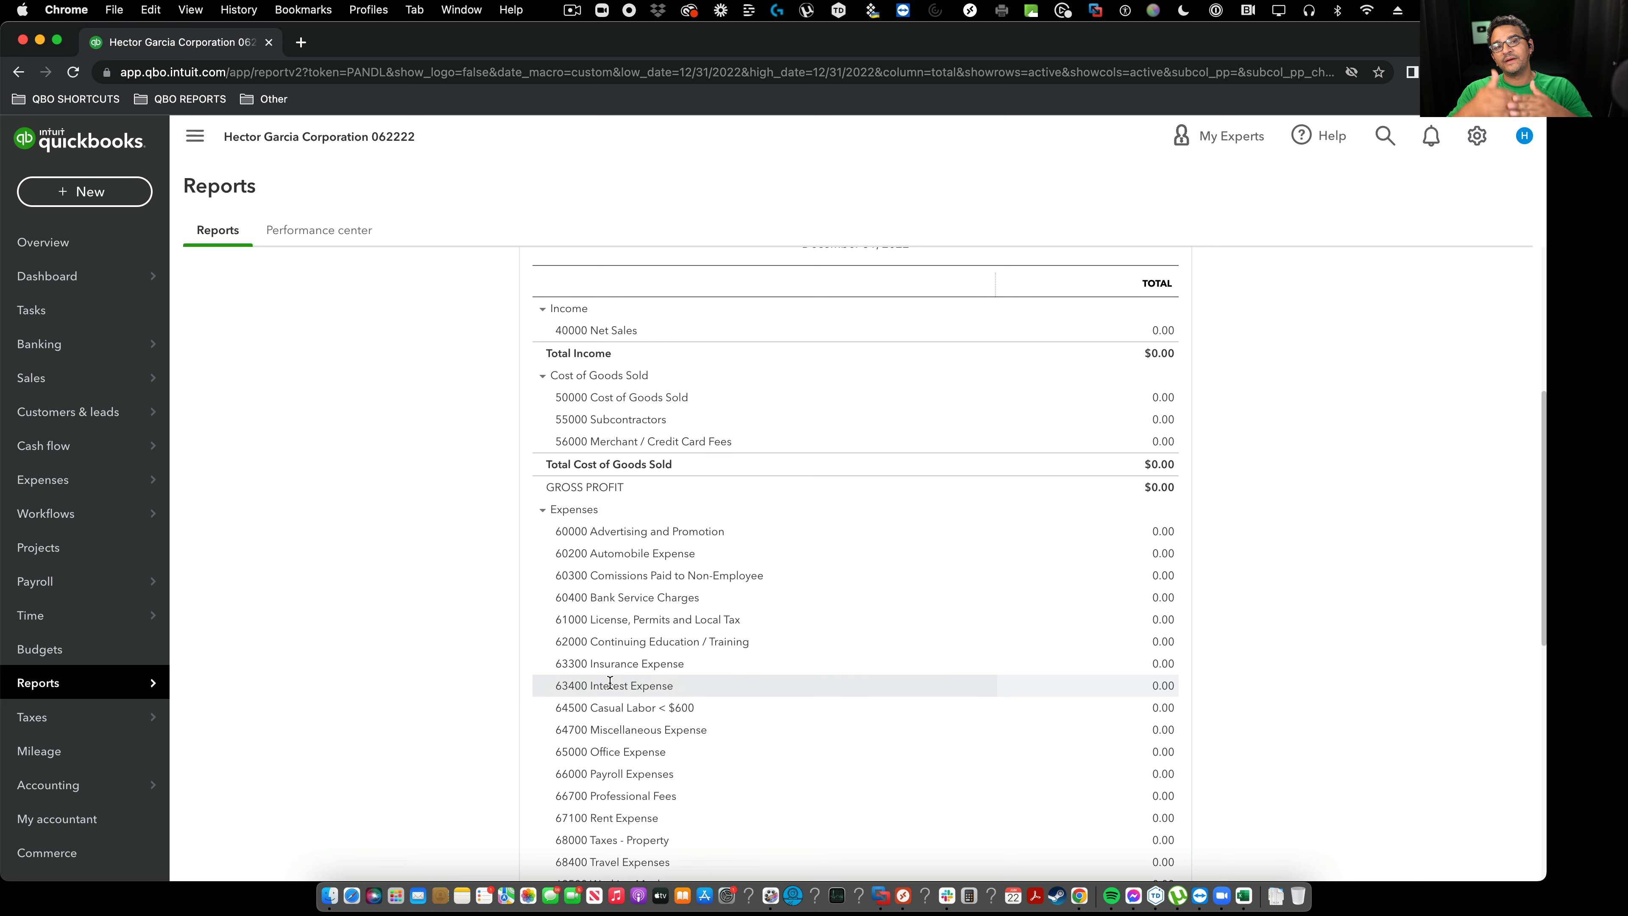
scroll(610, 682, up, 4)
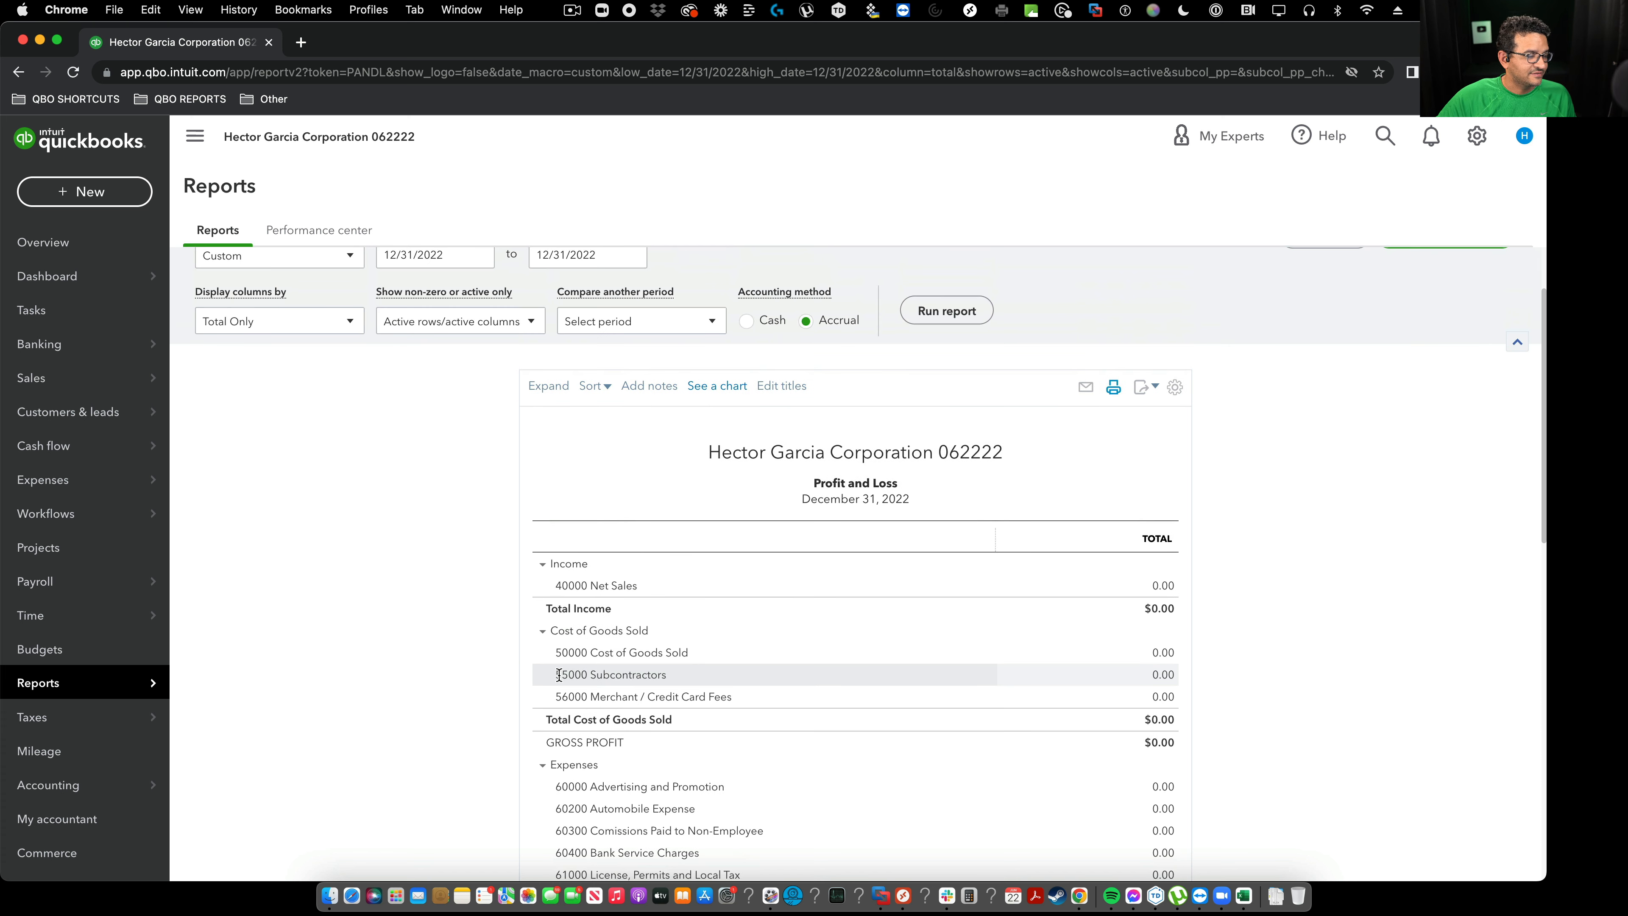
click(545, 386)
scroll(1188, 449, down, 2)
click(1114, 277)
scroll(1056, 435, down, 10)
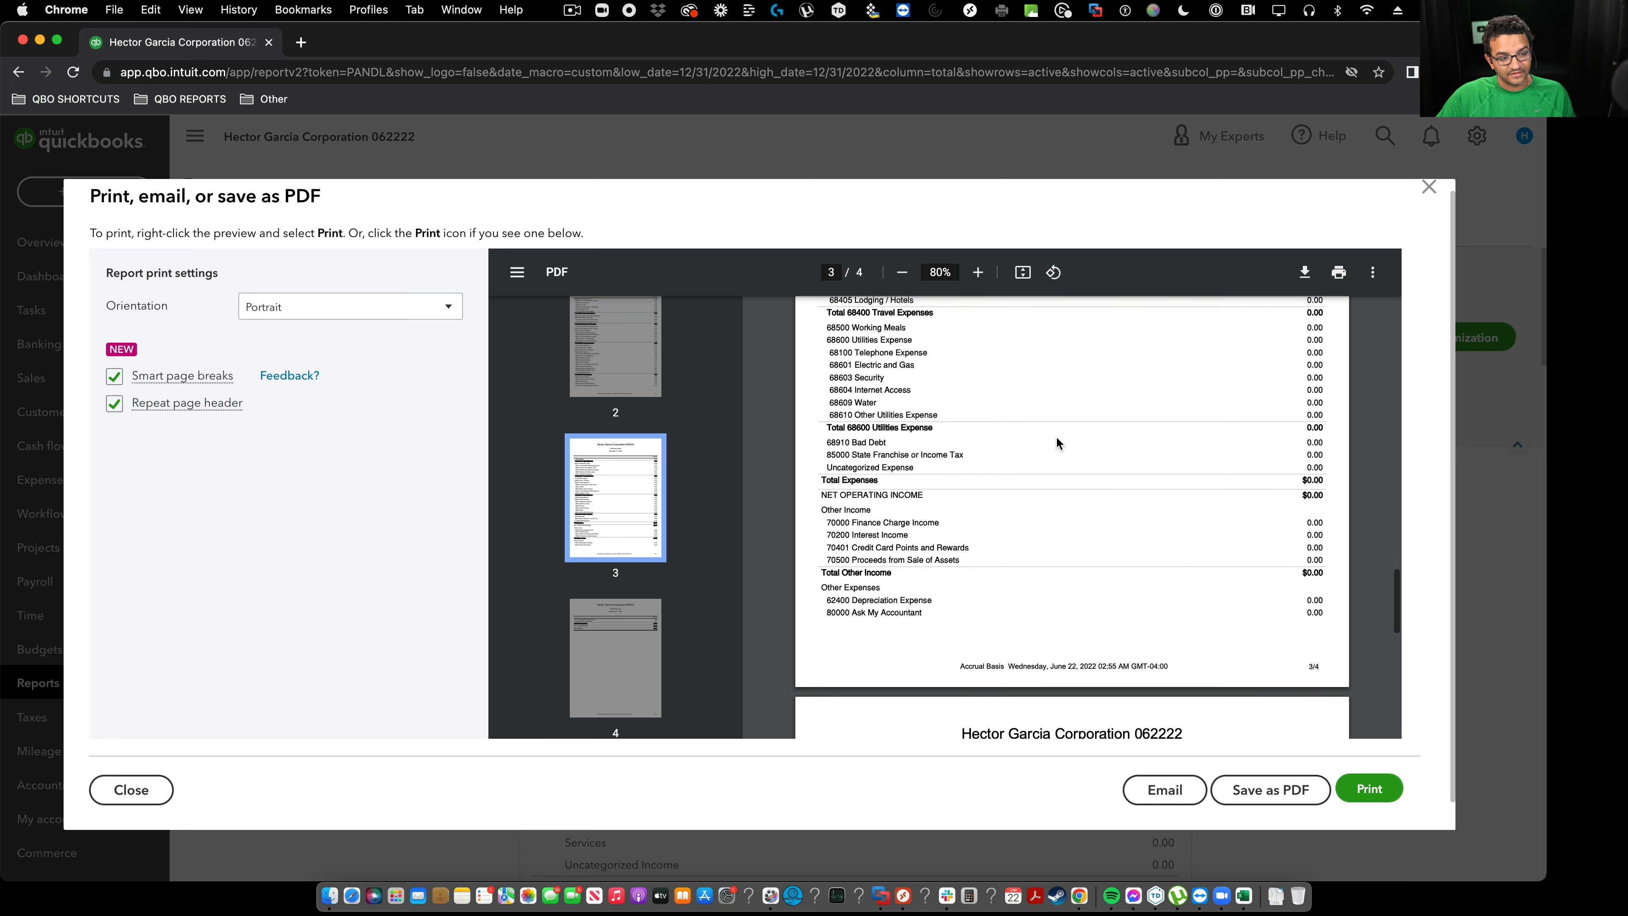
scroll(1056, 436, up, 15)
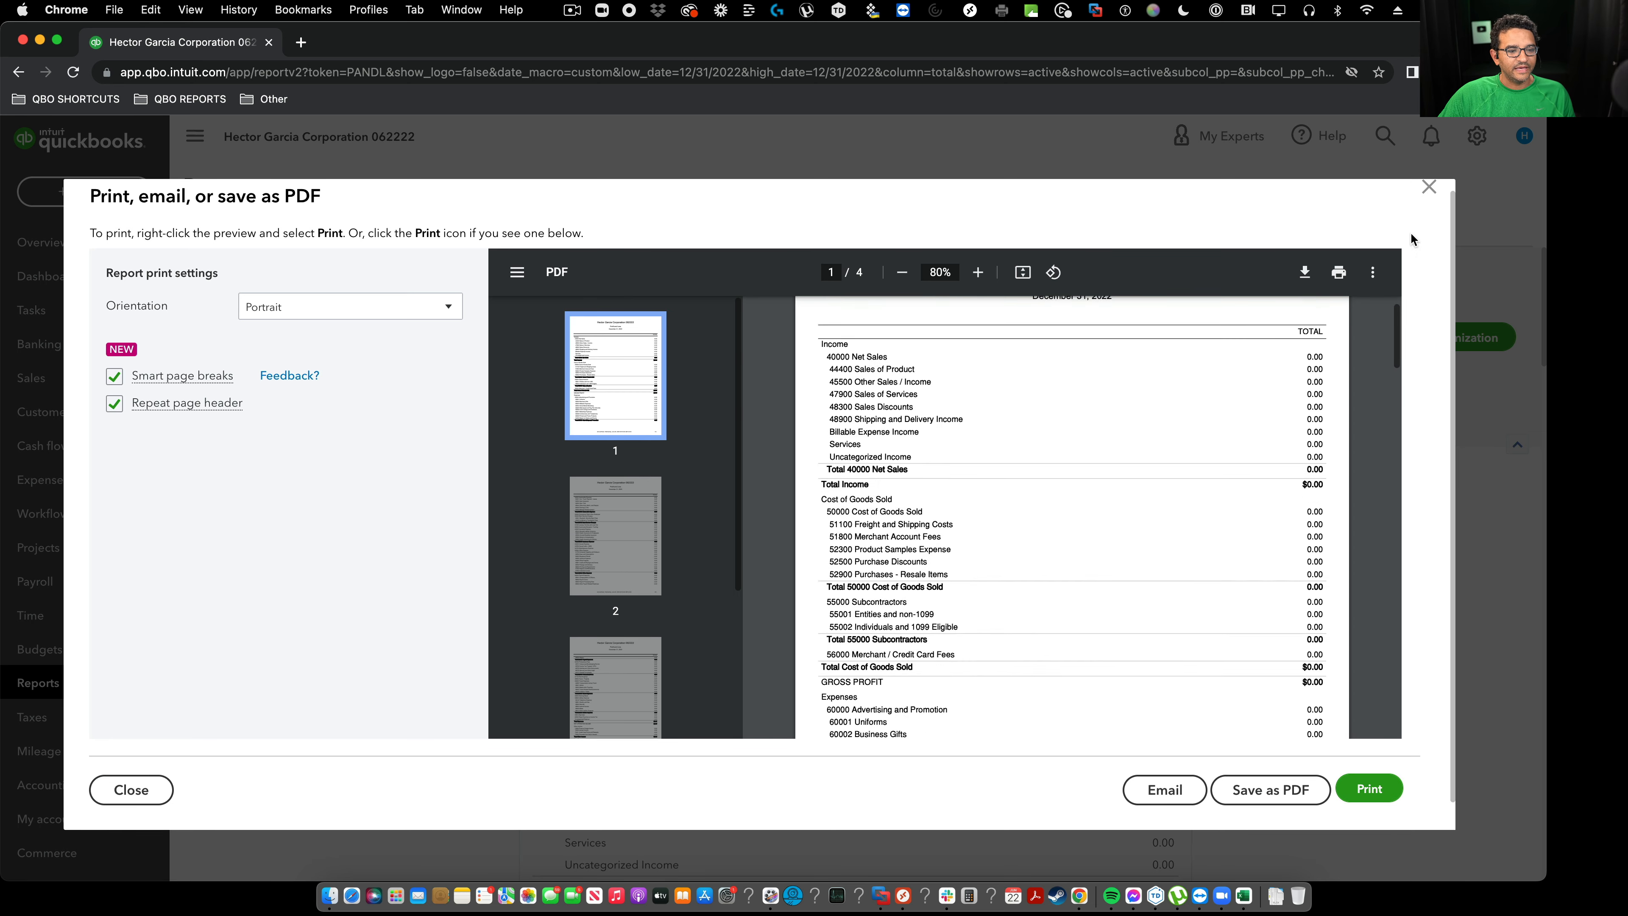
click(1428, 186)
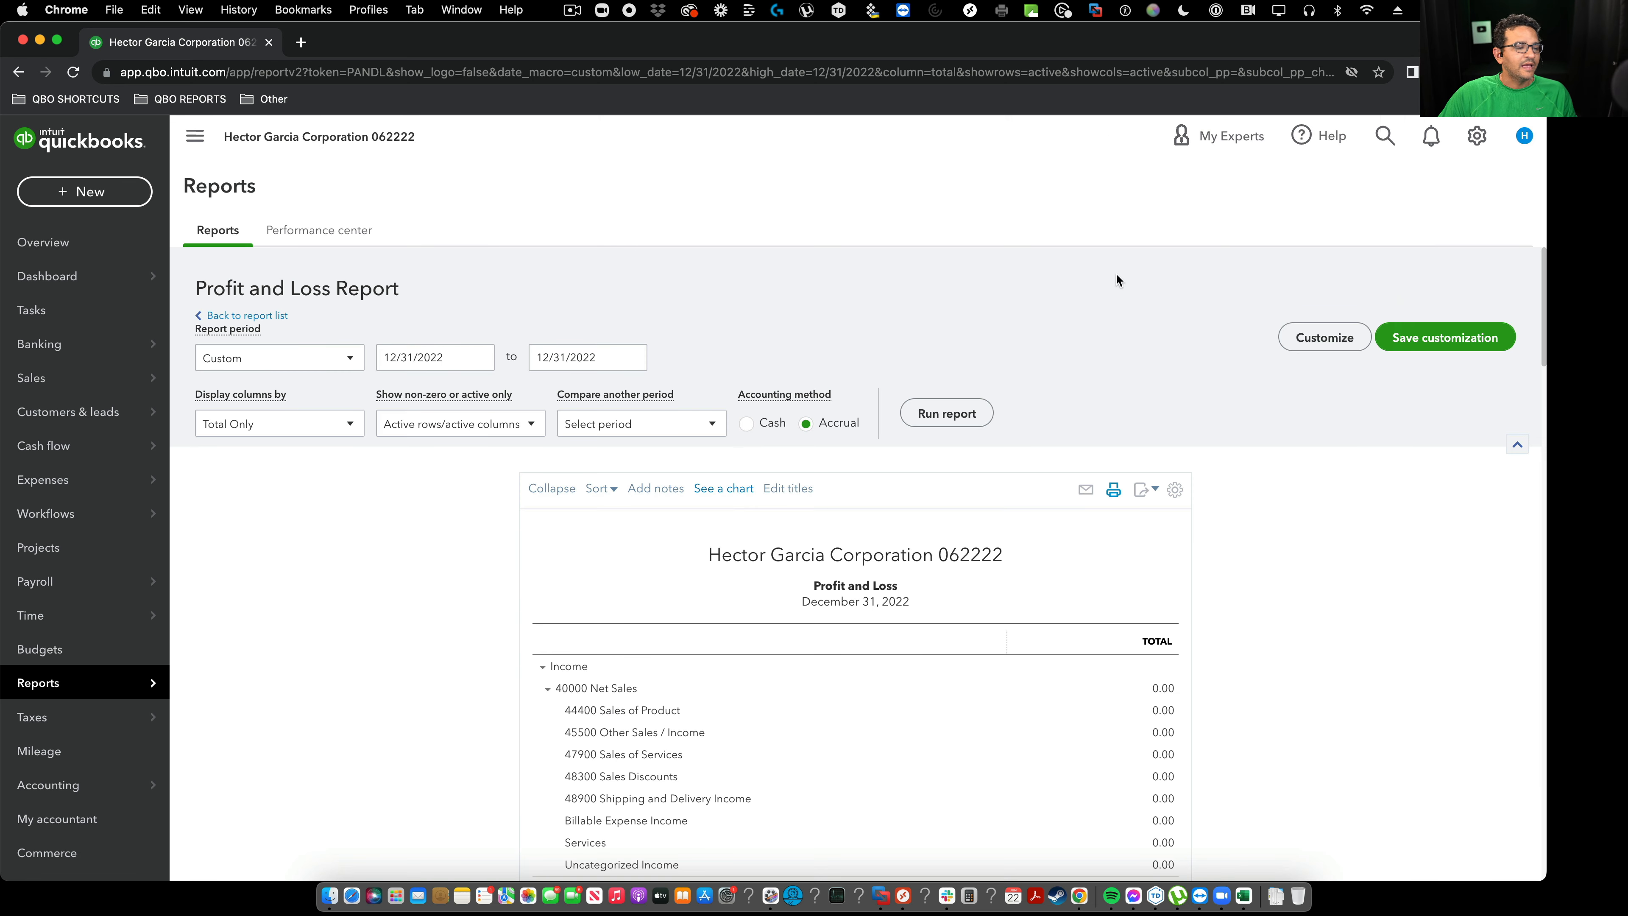
Collapse the Profit and Loss report and run it with columns by Months from 10/01/2022 to 12/31/2022
click(551, 488)
scroll(548, 495, down, 3)
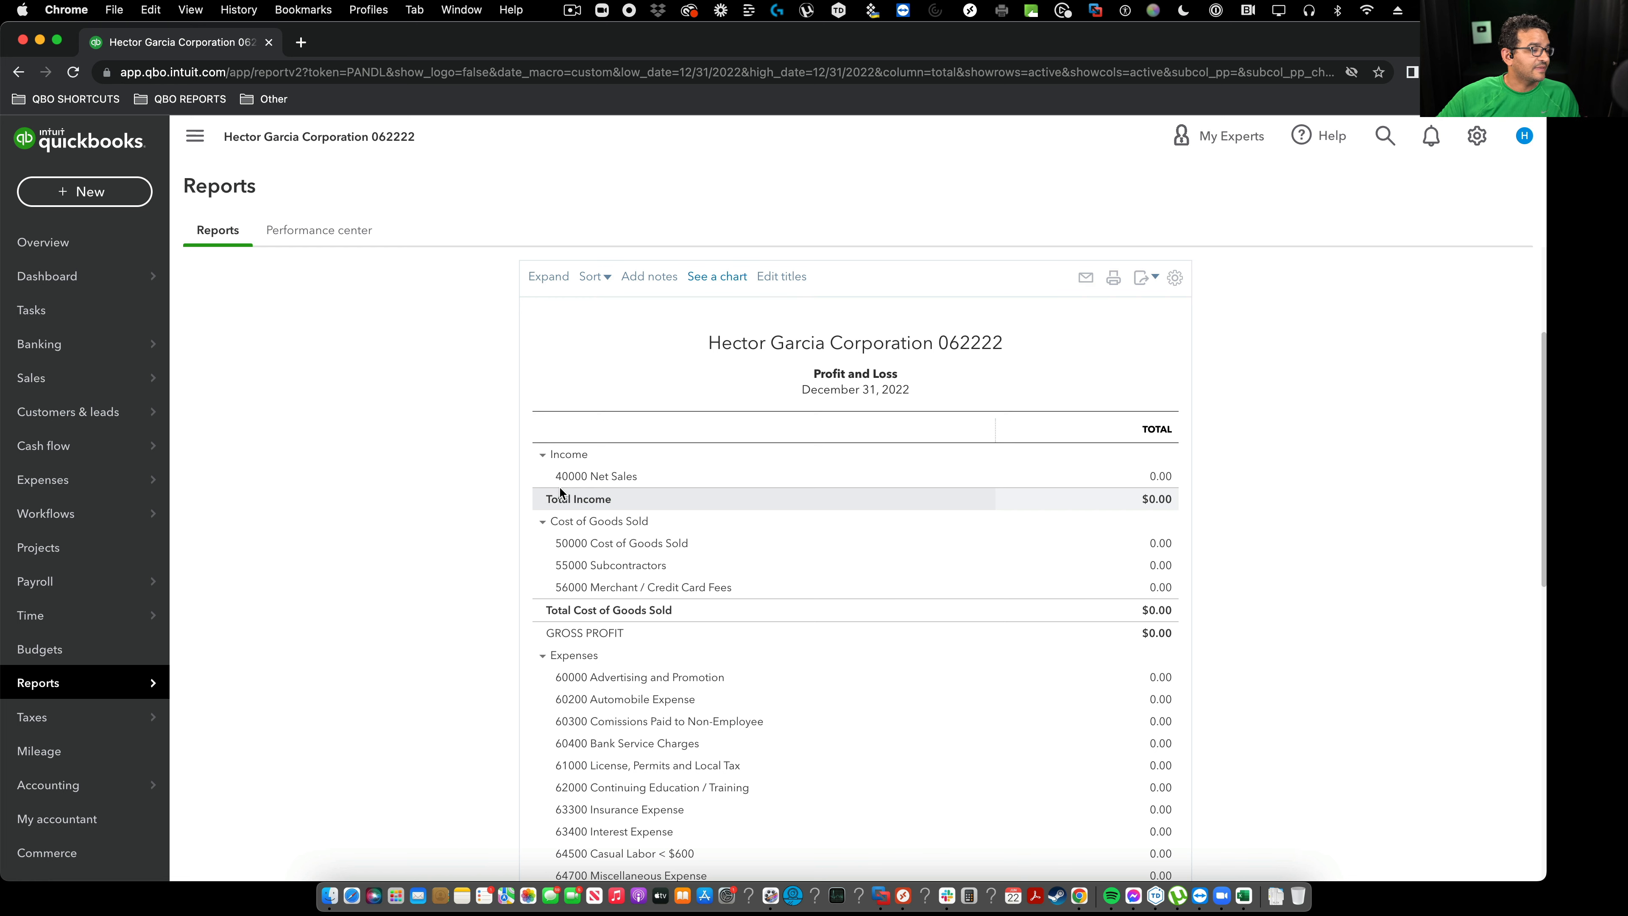
click(279, 423)
click(327, 531)
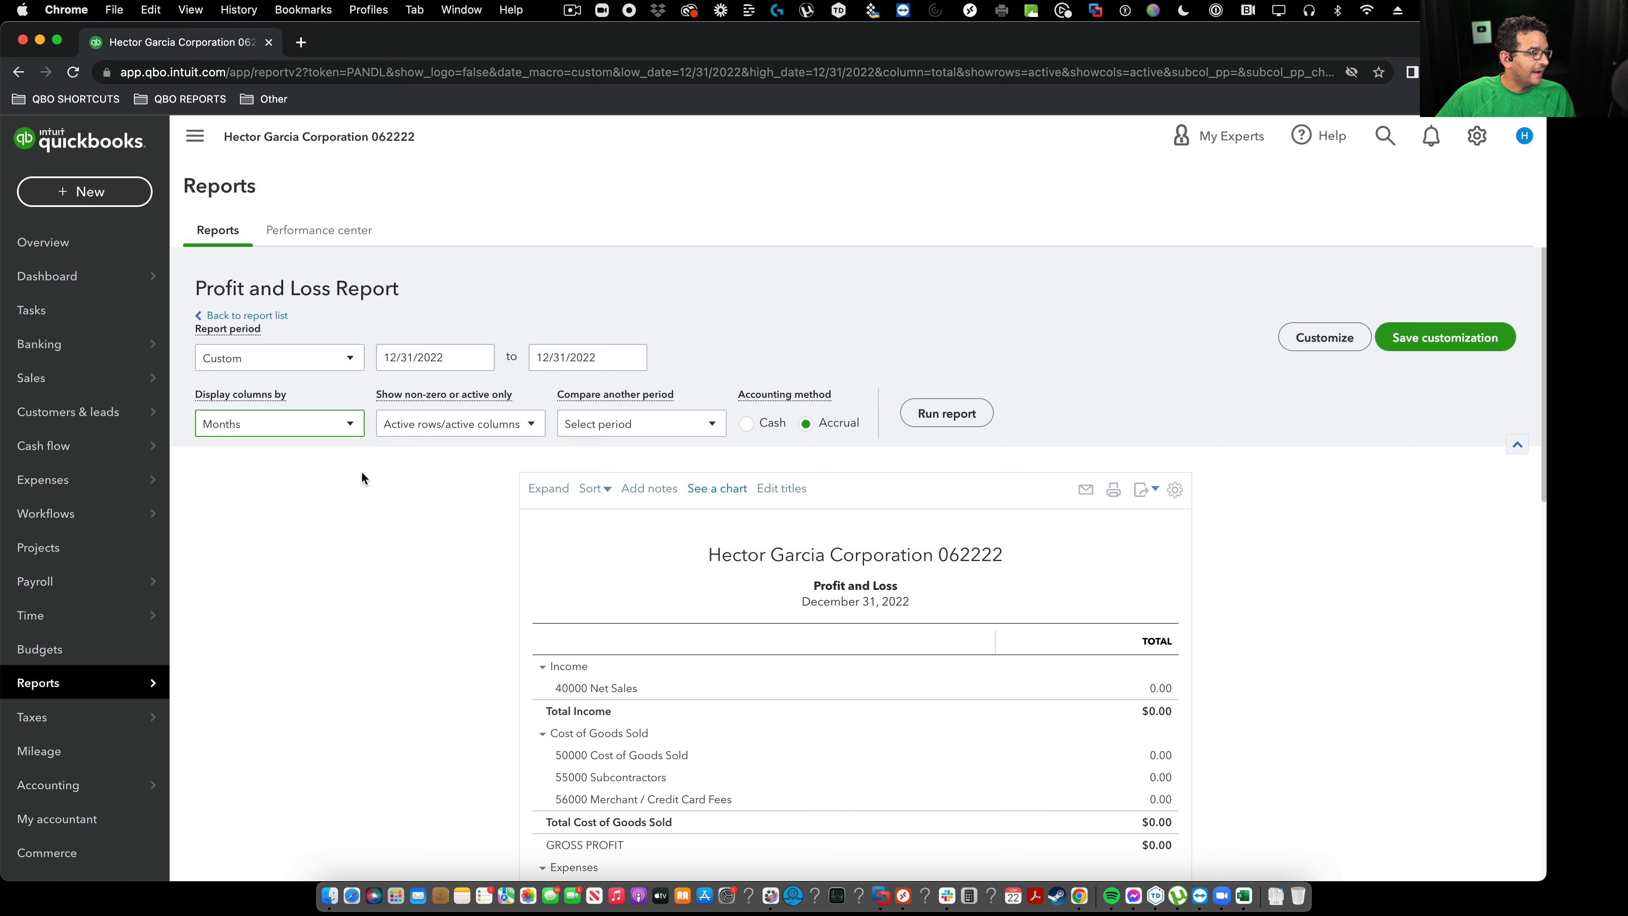
triple_click(429, 357)
text(10/01/2022)
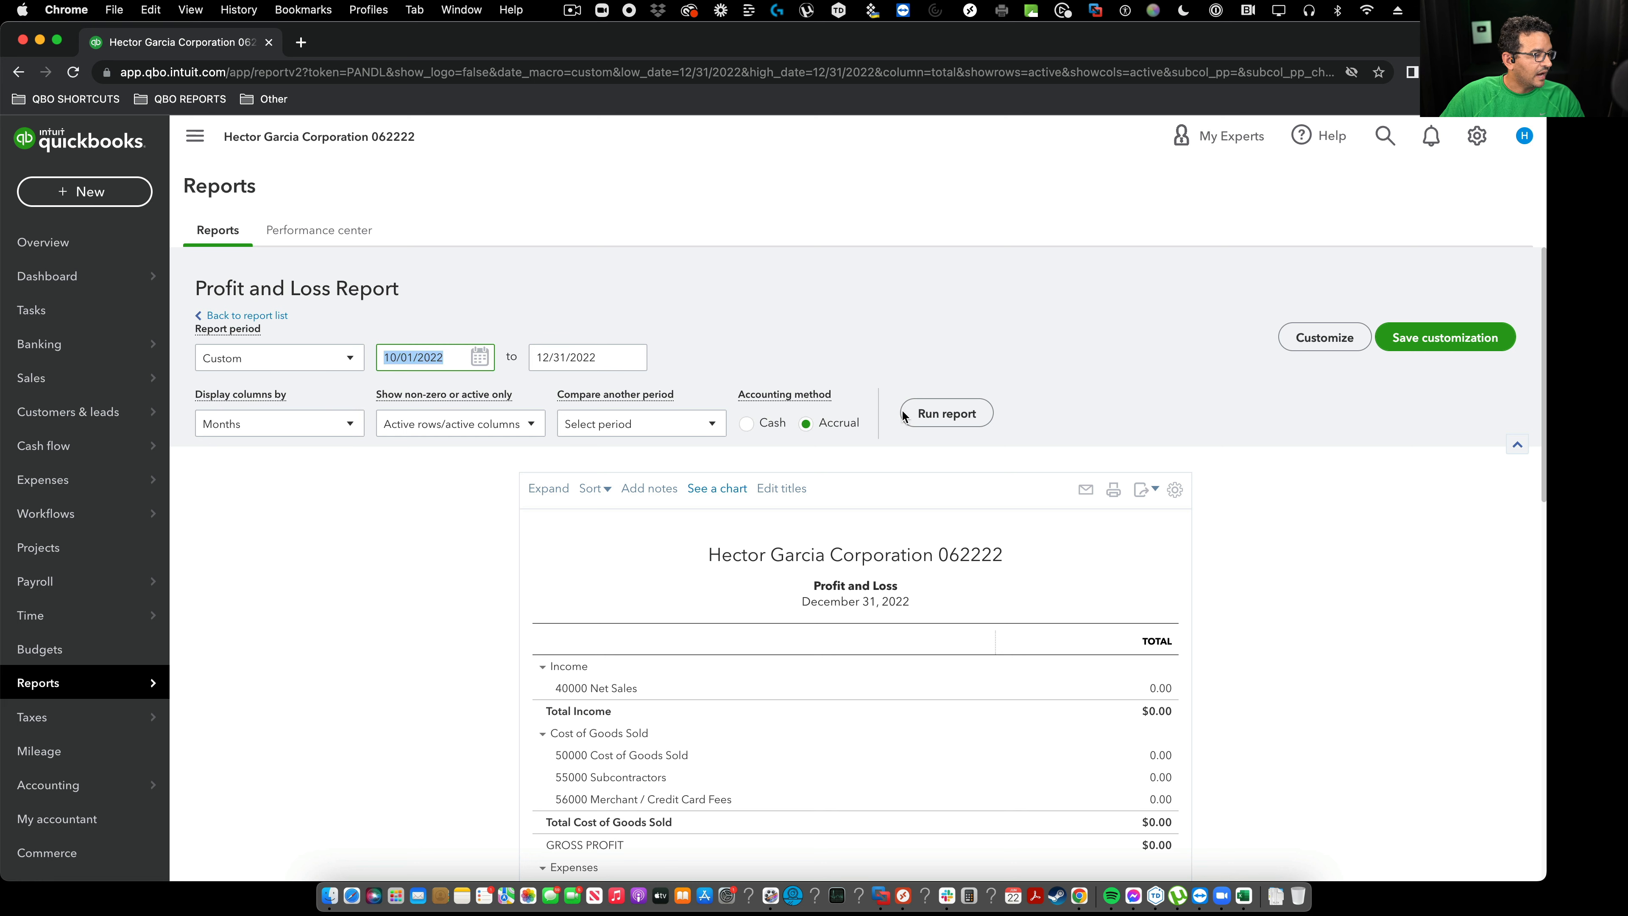
click(954, 415)
scroll(955, 417, down, 2)
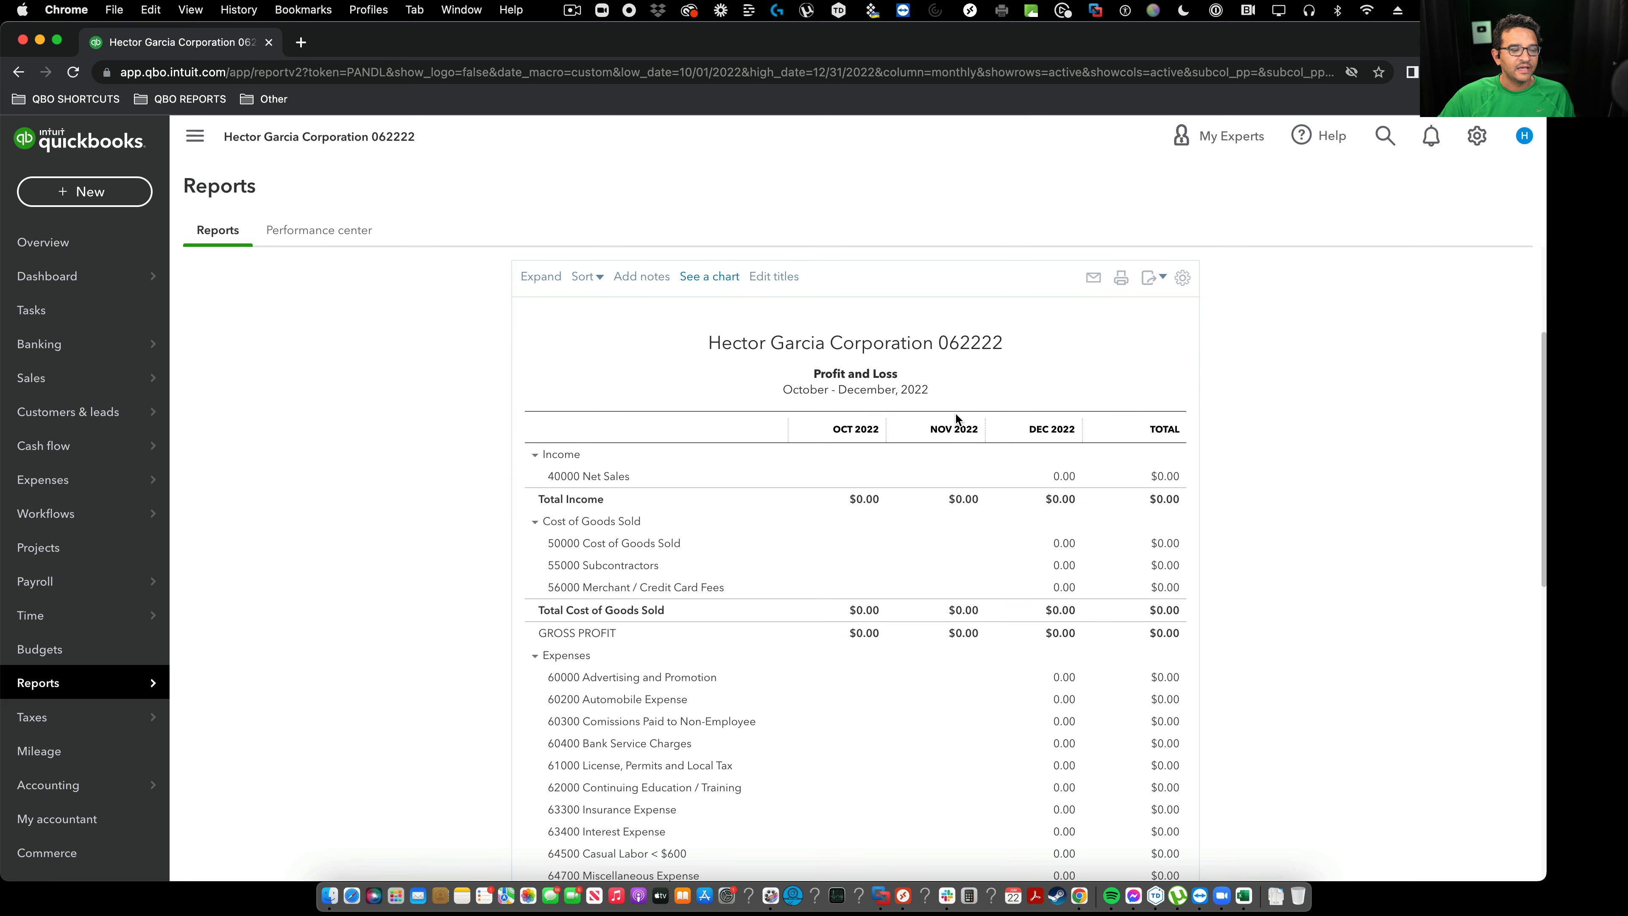
Check the export options and print preview of the October to December monthly report, and close the preview
click(1152, 399)
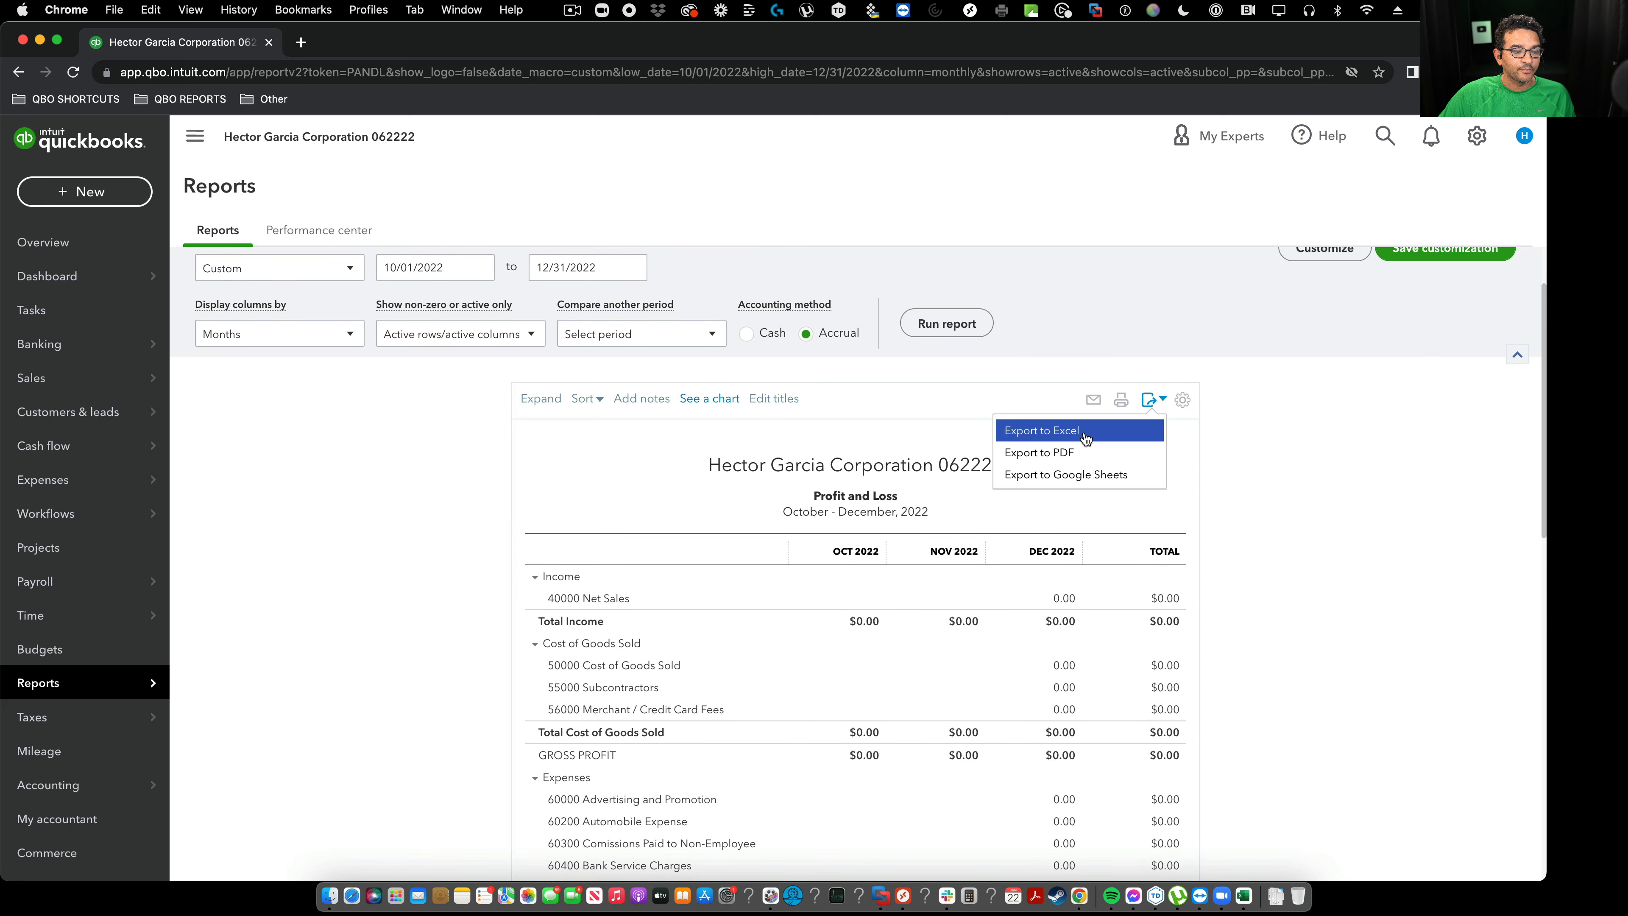
click(1121, 399)
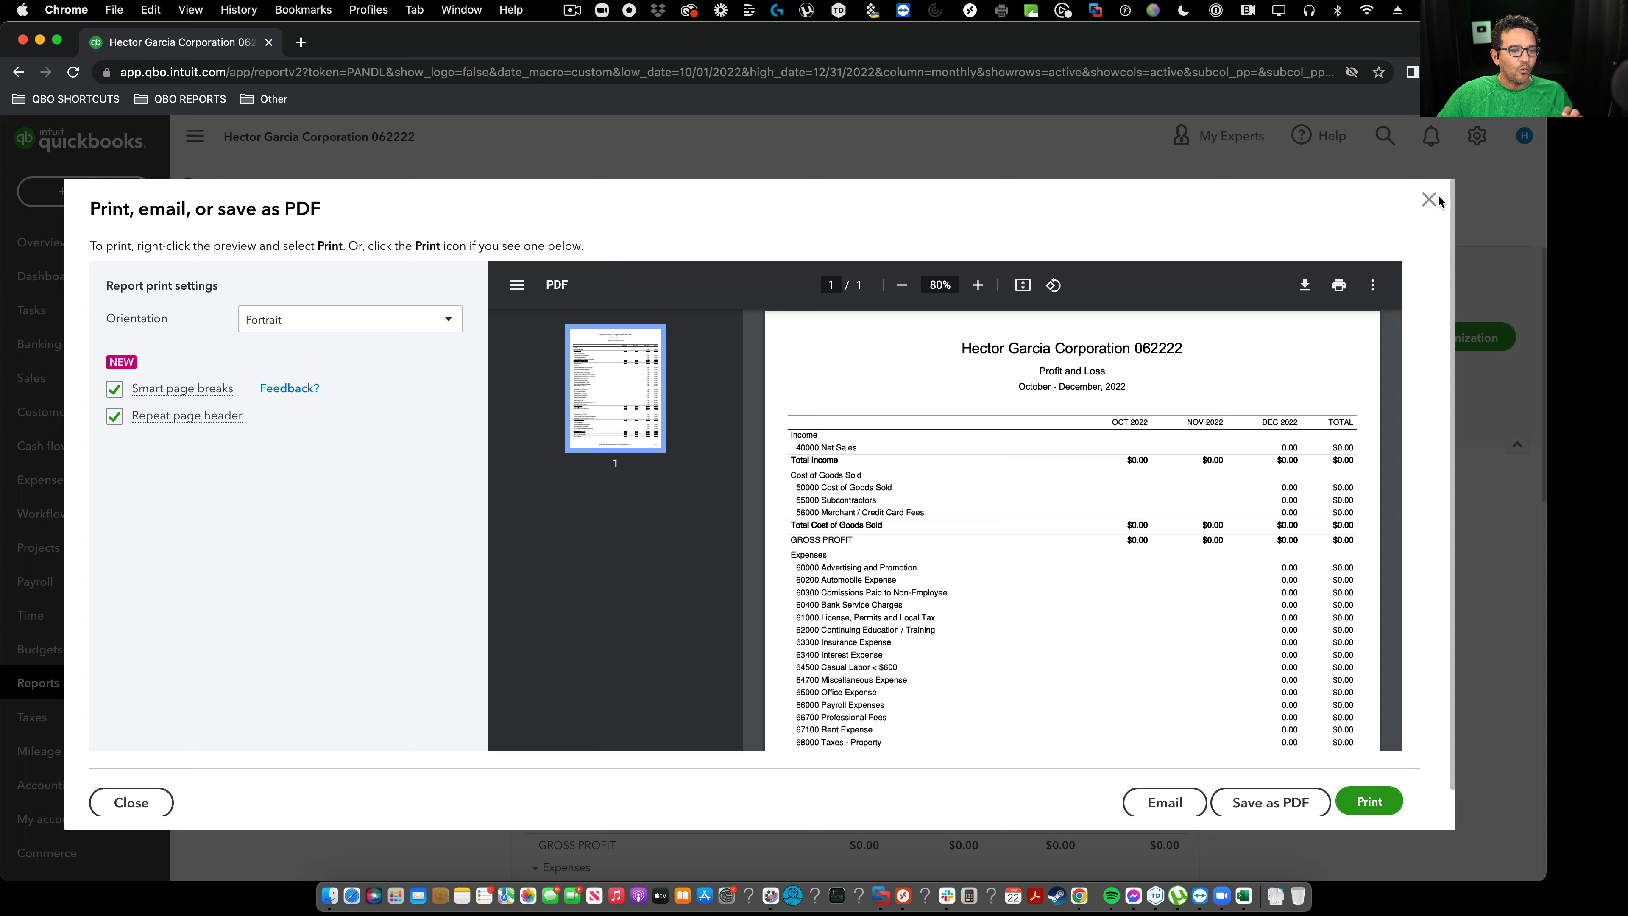
key(Escape)
Set the report's start date to 07/01/2022 and rerun the monthly Profit and Loss
click(454, 357)
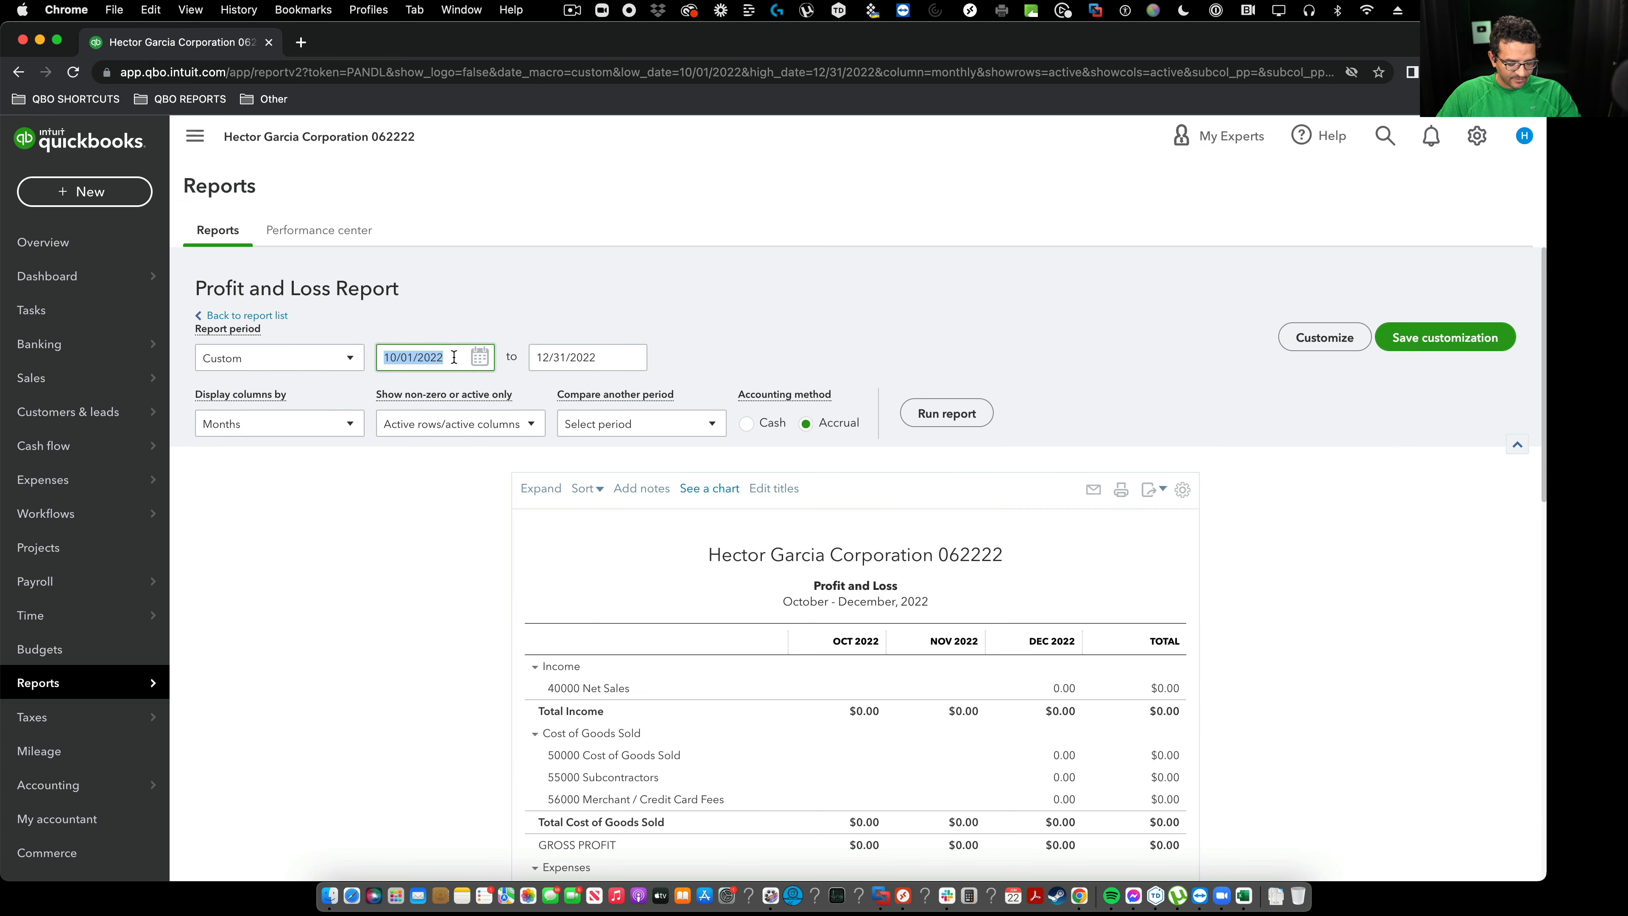
text(07/01/2022)
key(Tab)
key(shift+Tab)
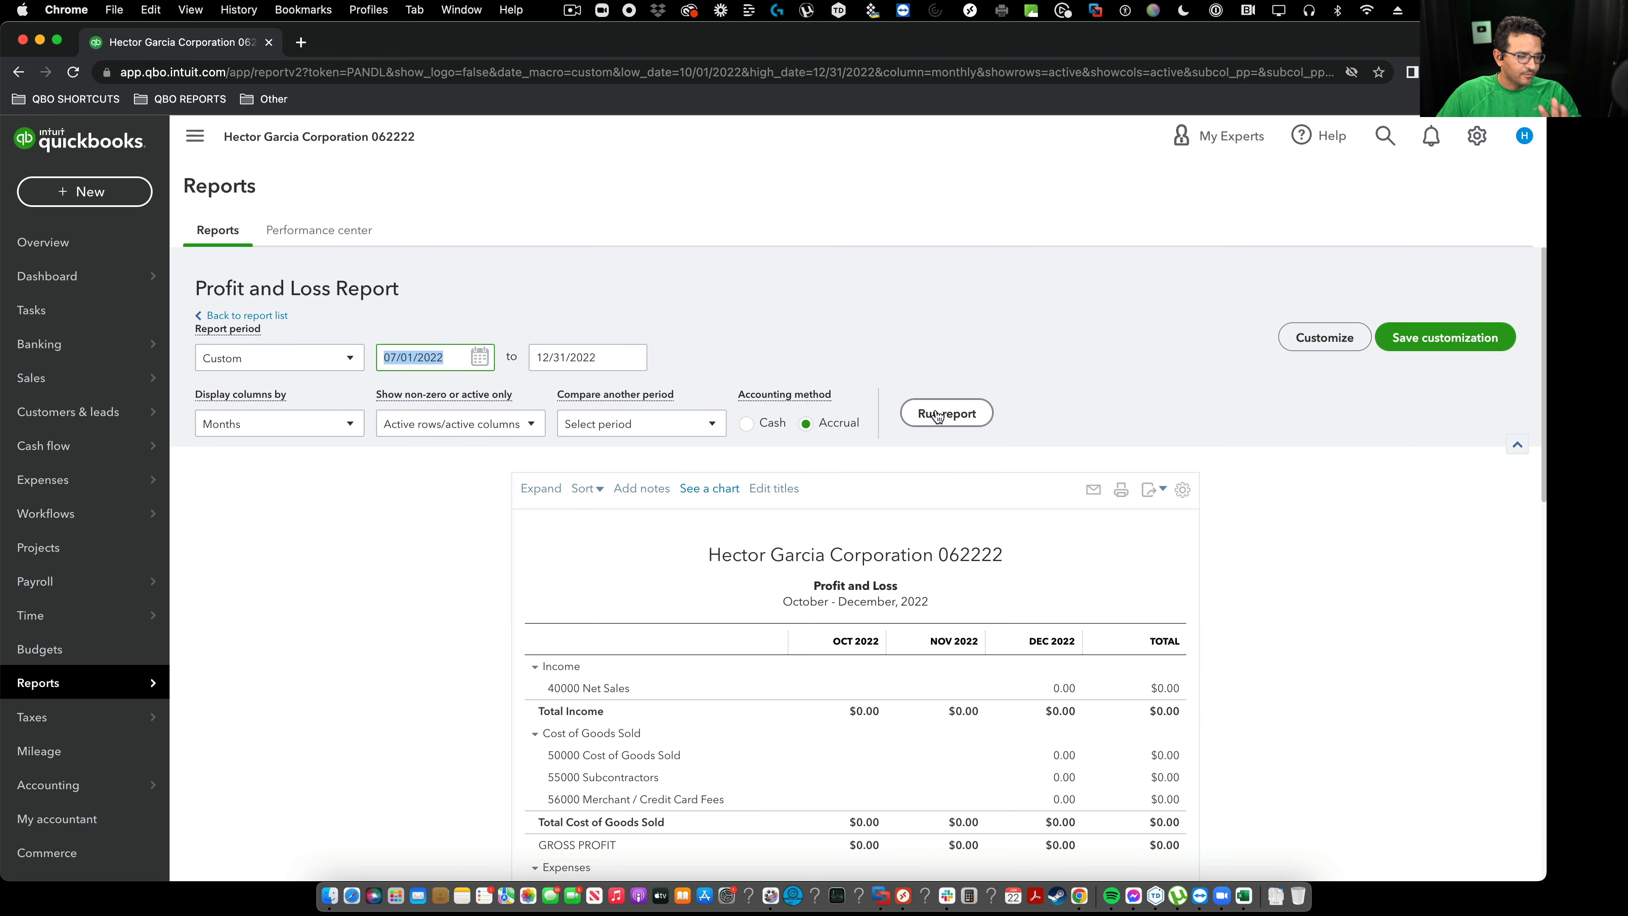
click(937, 414)
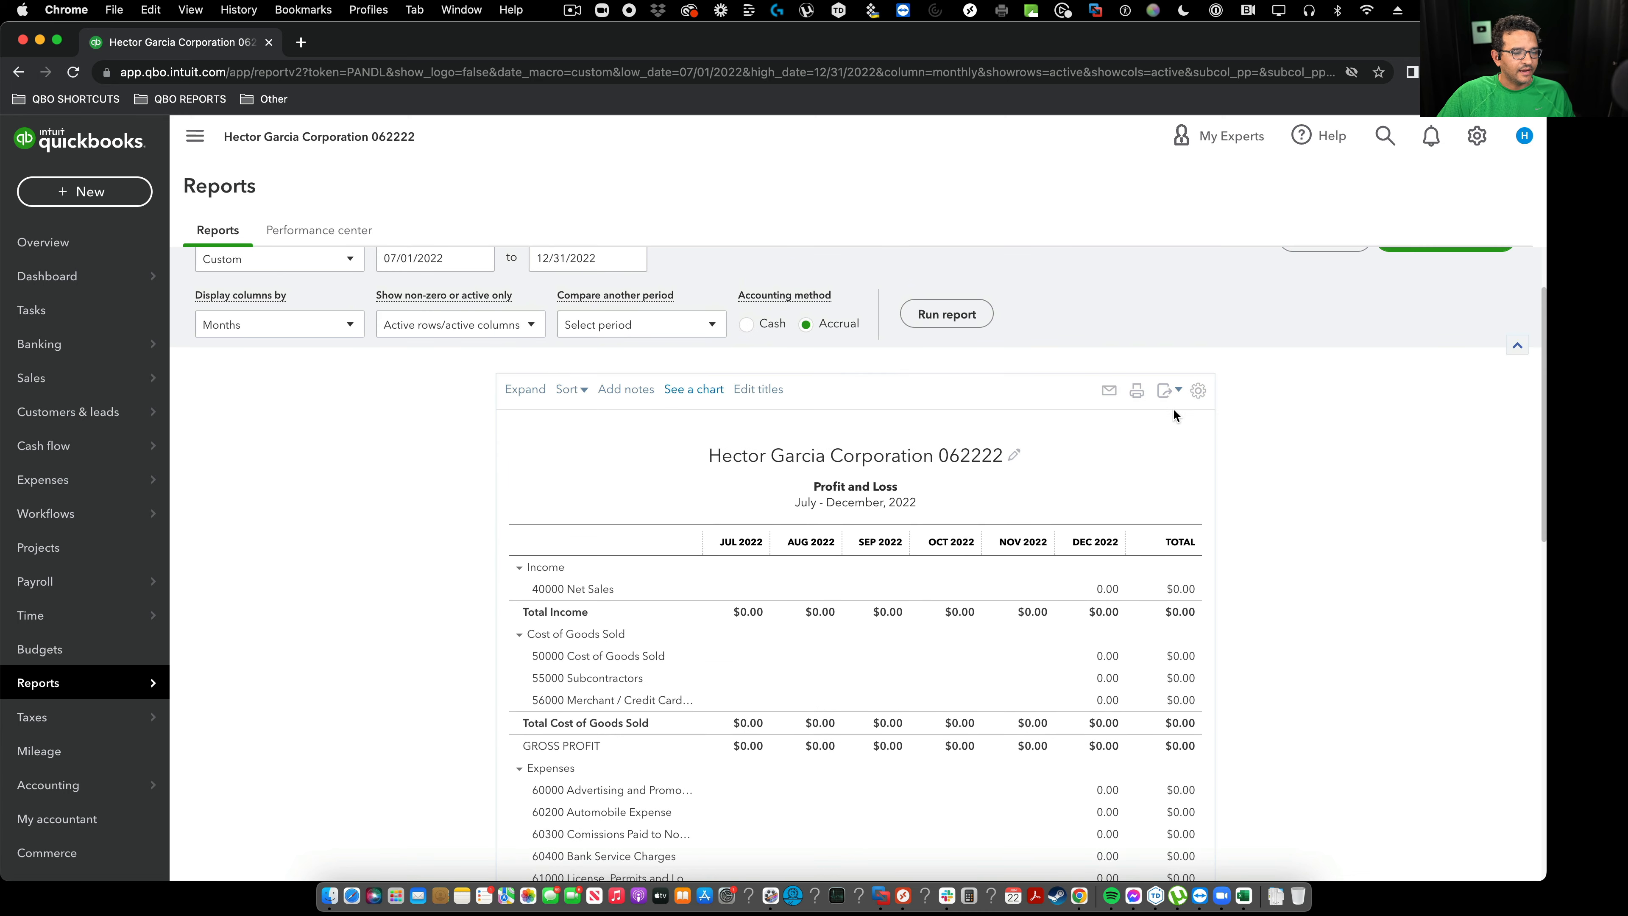
Check the export options and print preview of the six-month July to December report, and close the preview
click(1170, 393)
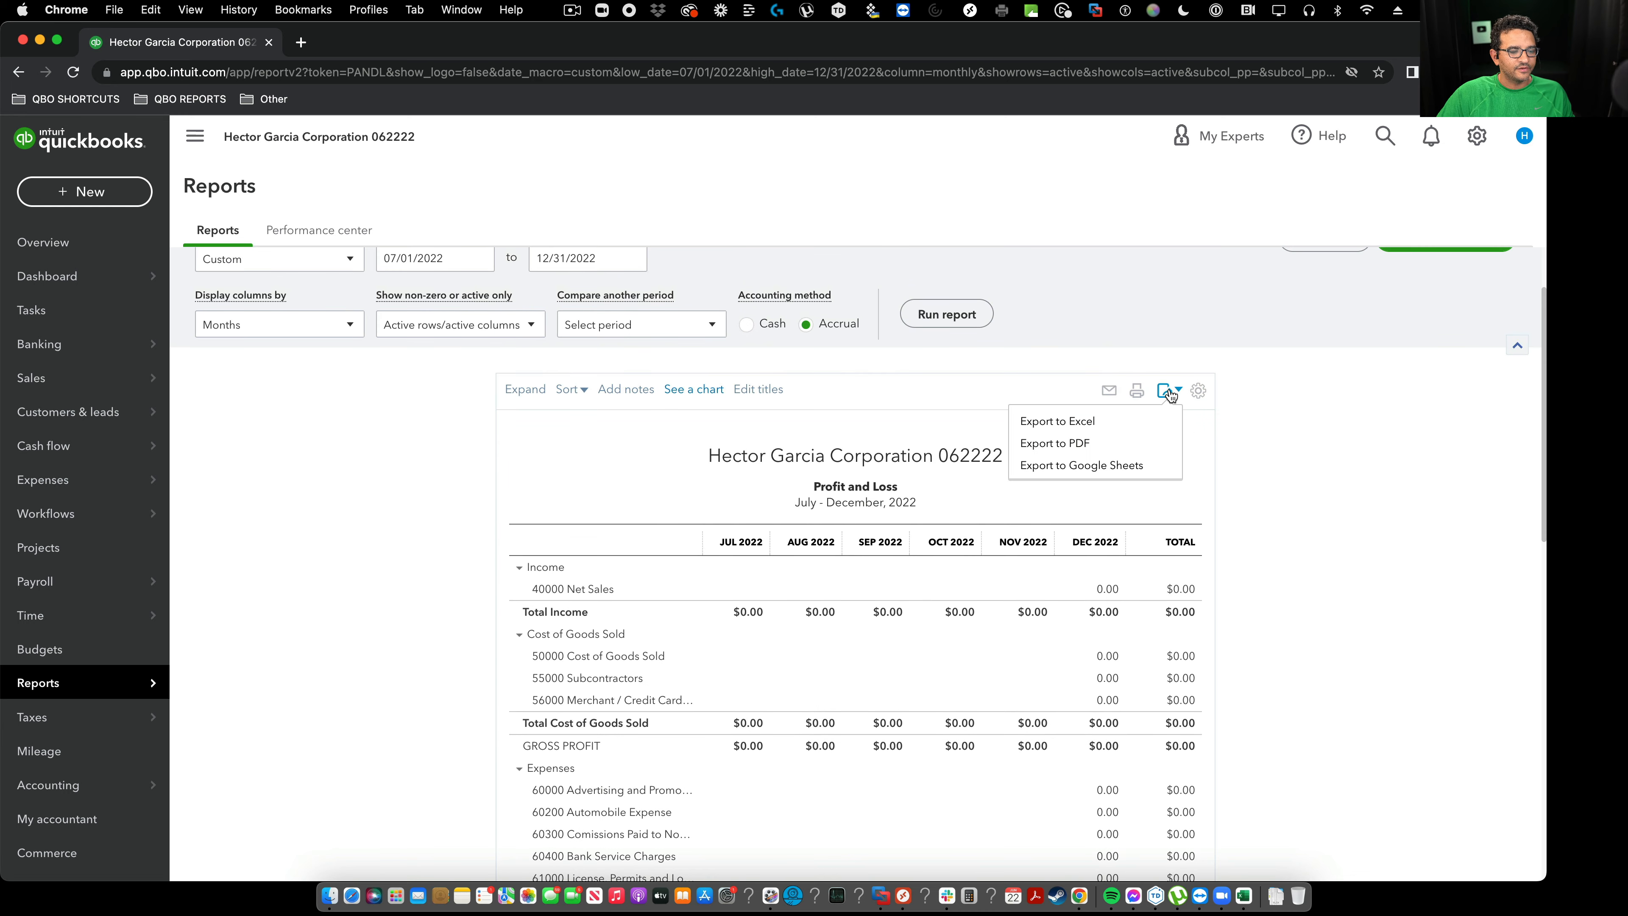
click(1136, 391)
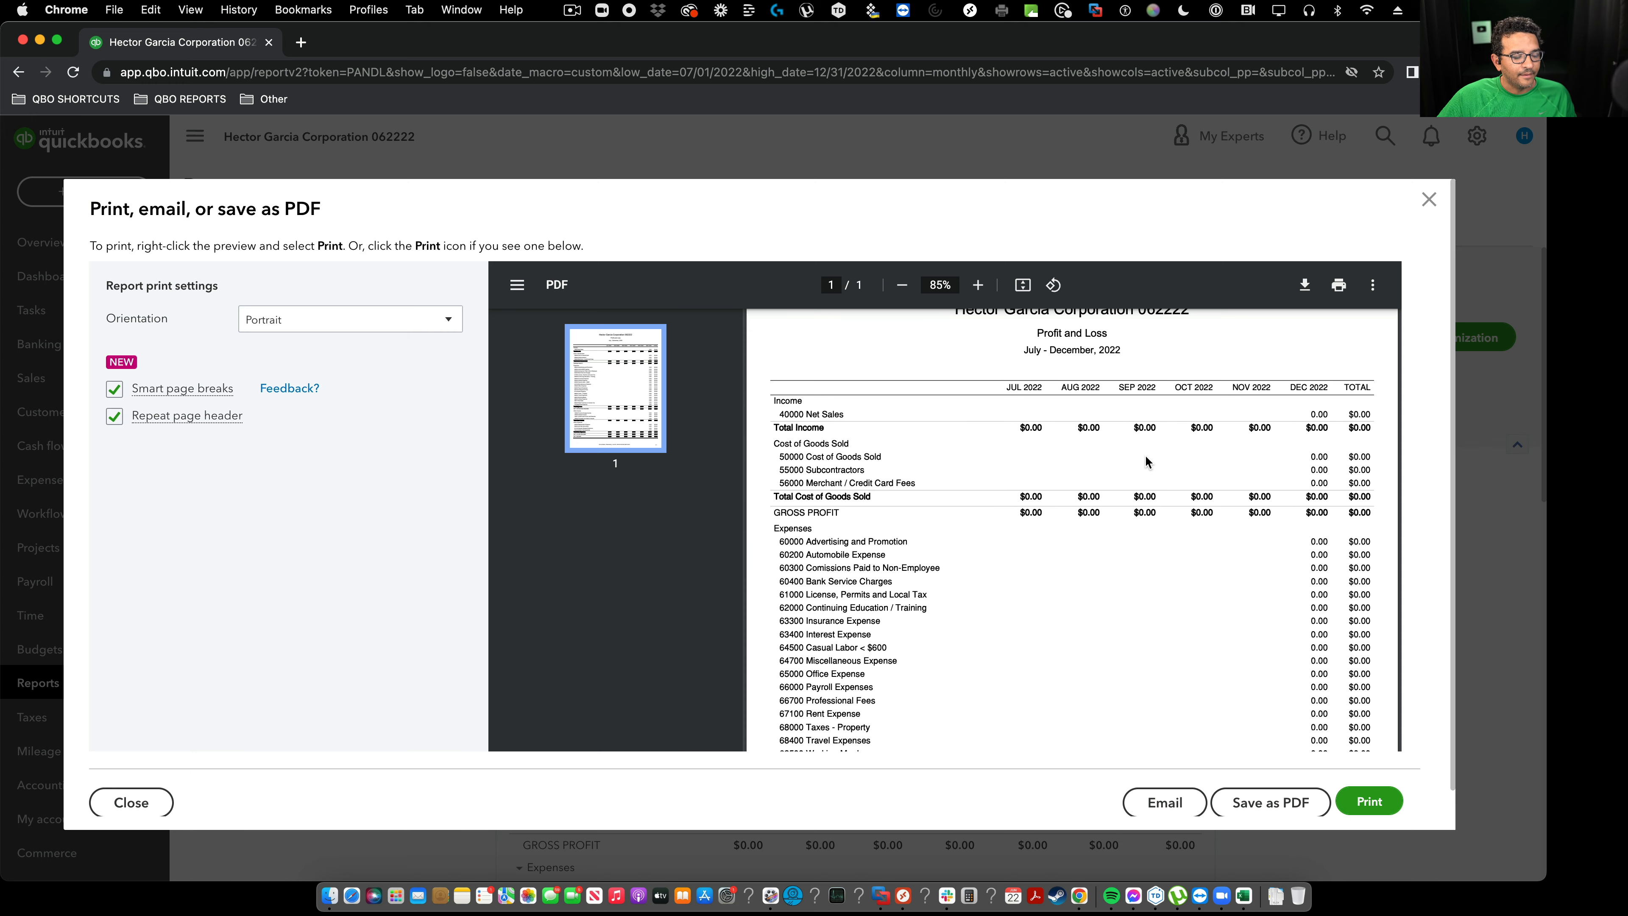
scroll(1145, 457, down, 10)
scroll(1146, 456, up, 10)
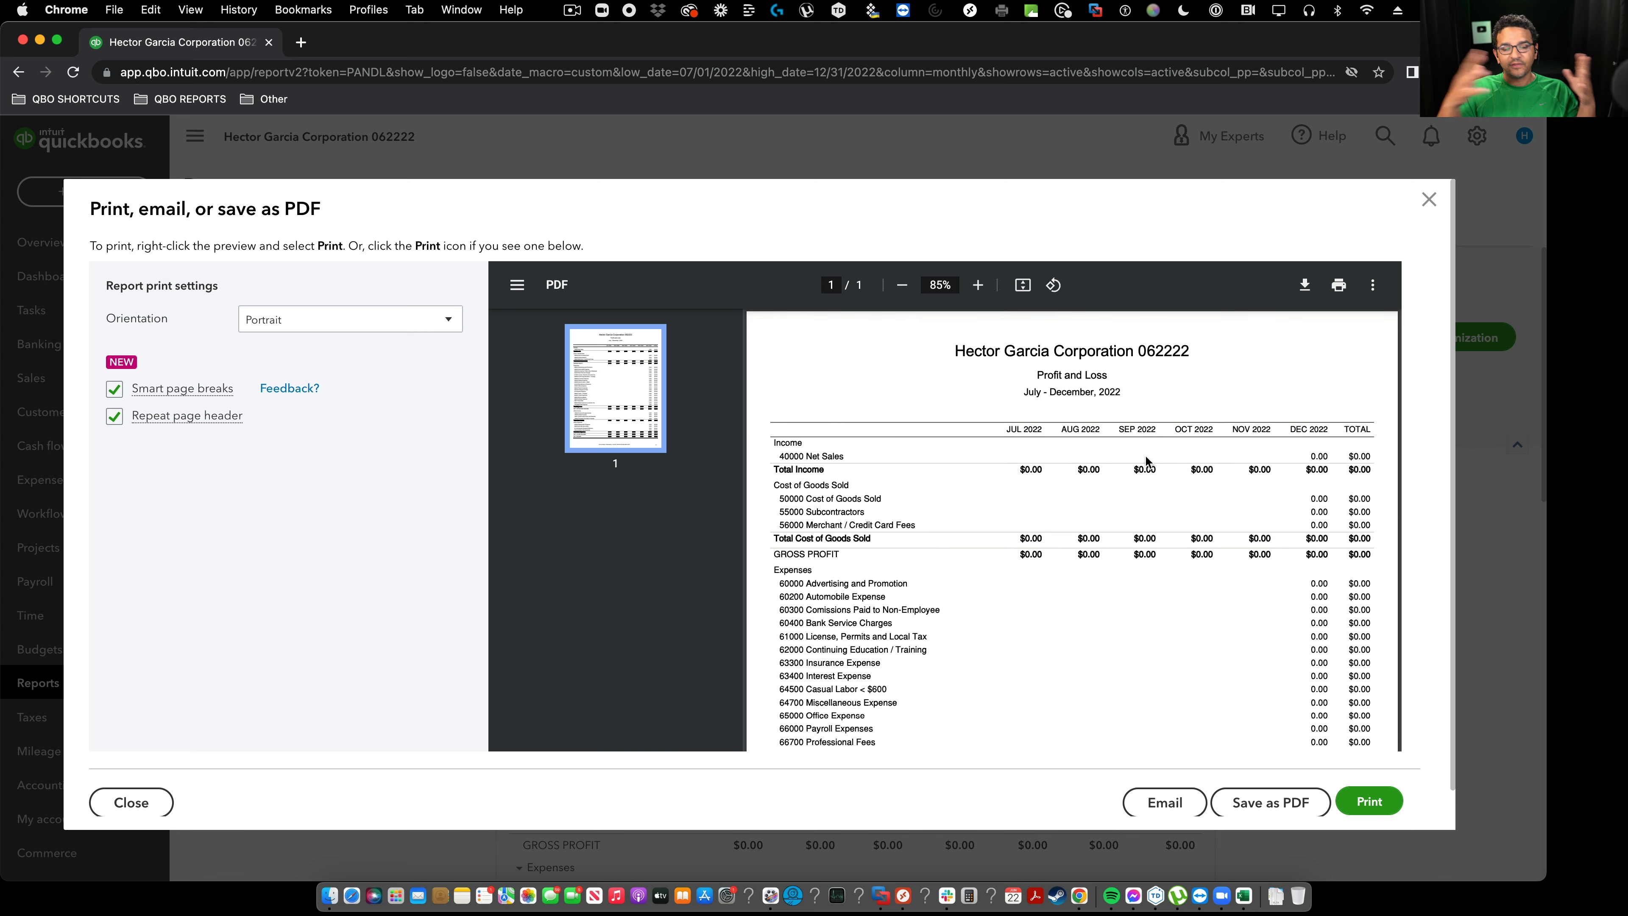
click(1428, 199)
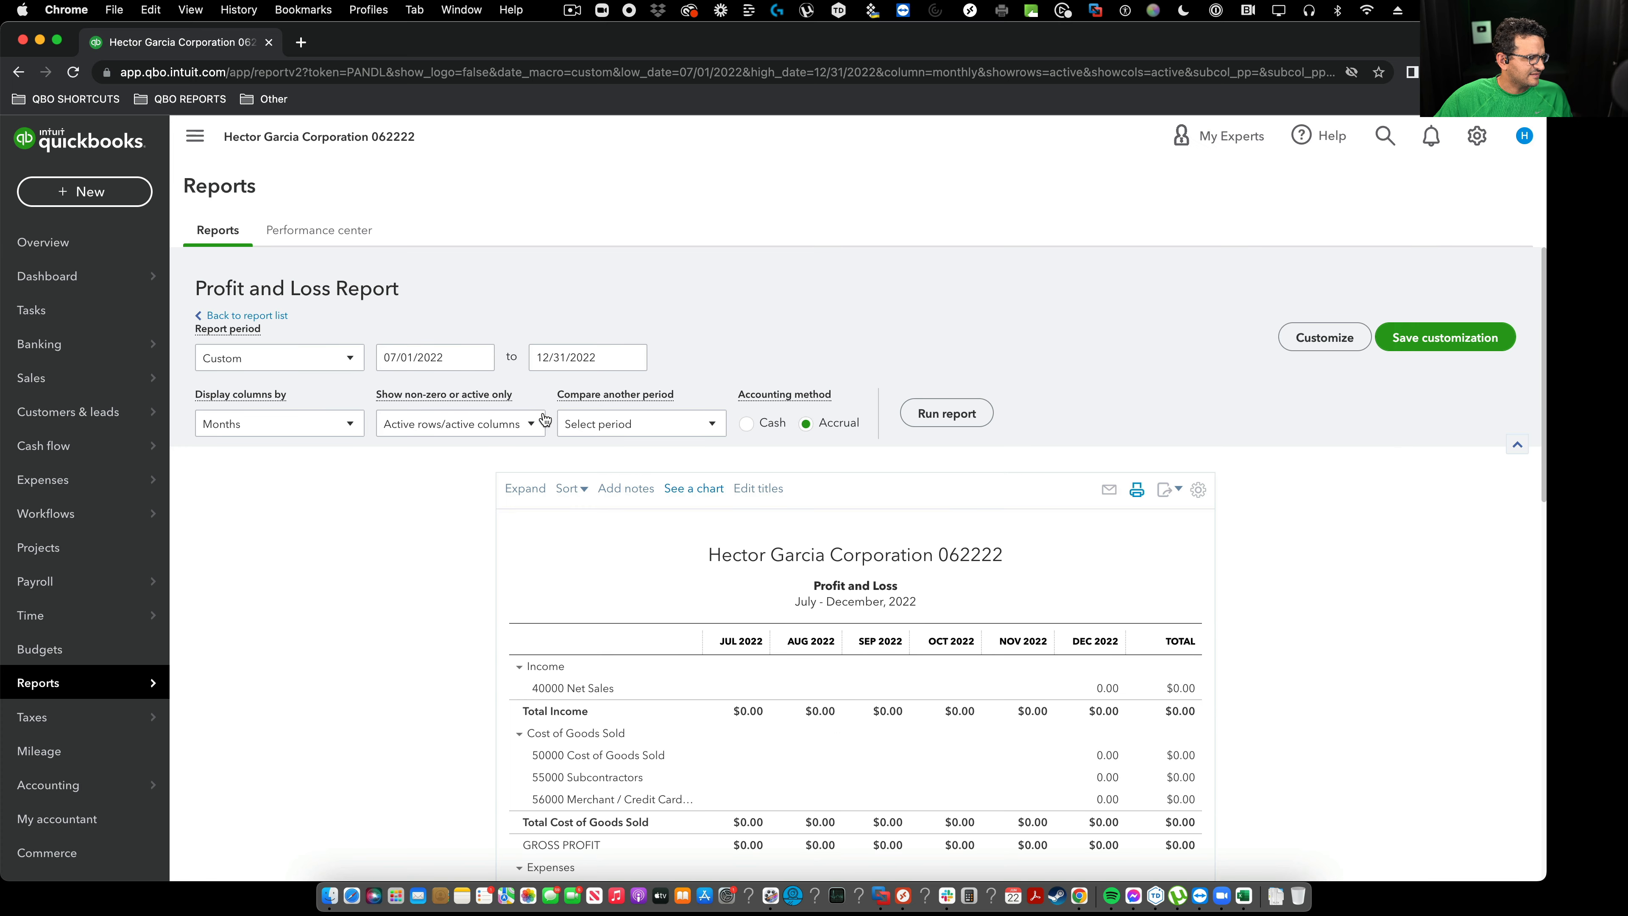
Set the report's start date to 01/01/2022 and rerun the monthly Profit and Loss for the full year
triple_click(442, 353)
text(01/01/2022)
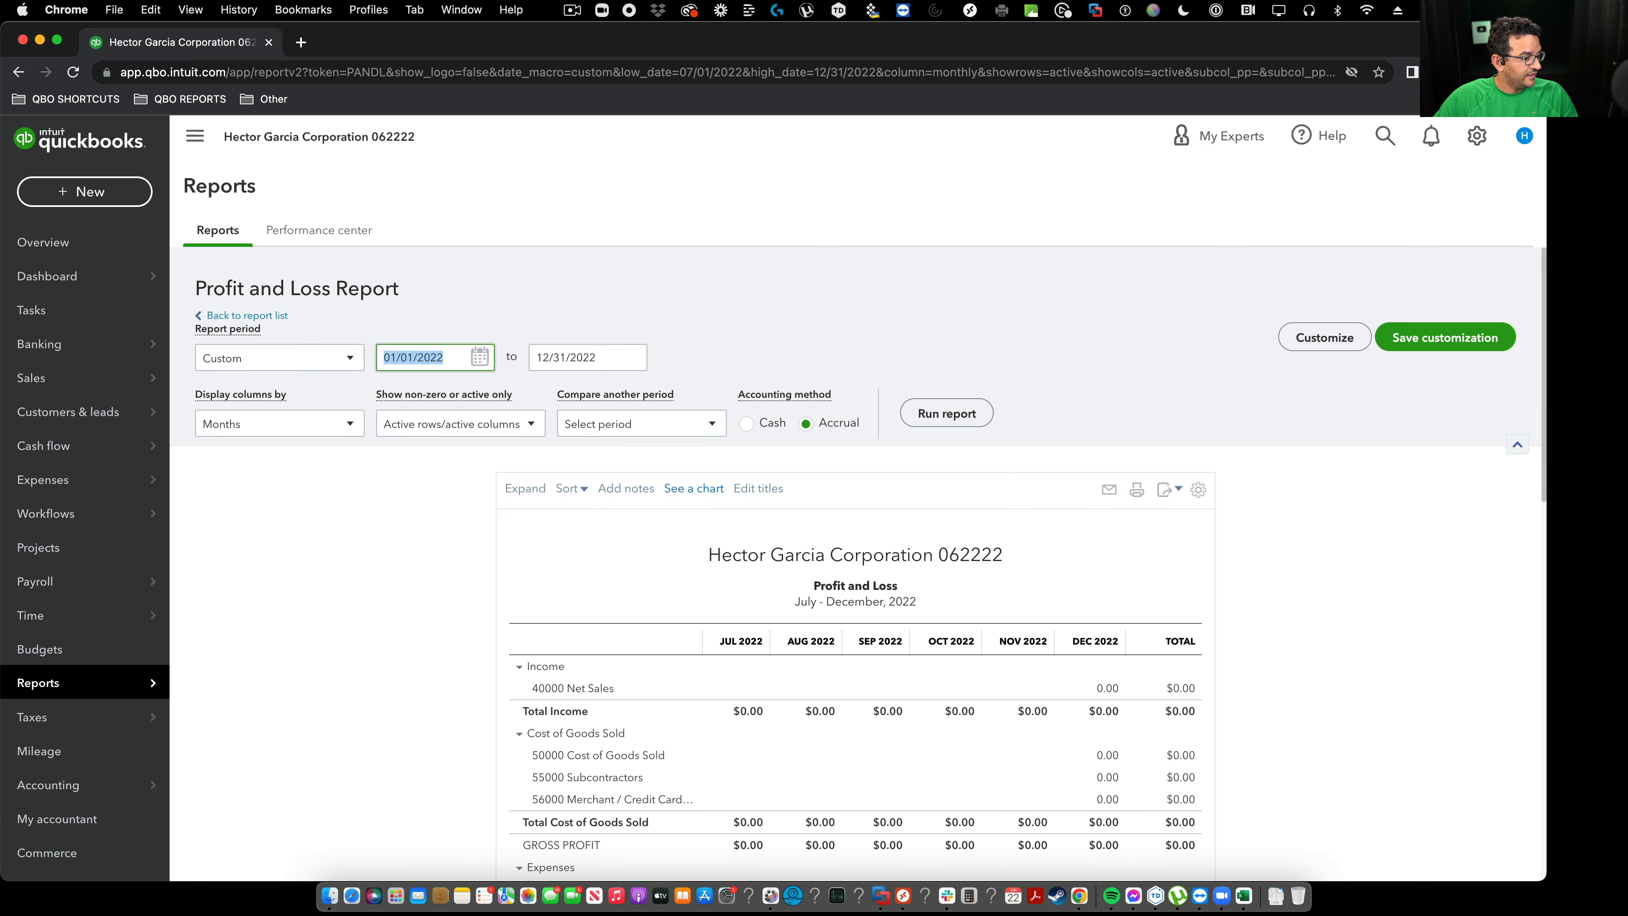
click(942, 414)
Review the print preview of the full-year monthly report, including the rows for deleted accounts, and close the preview
click(1340, 276)
scroll(869, 321, down, 2)
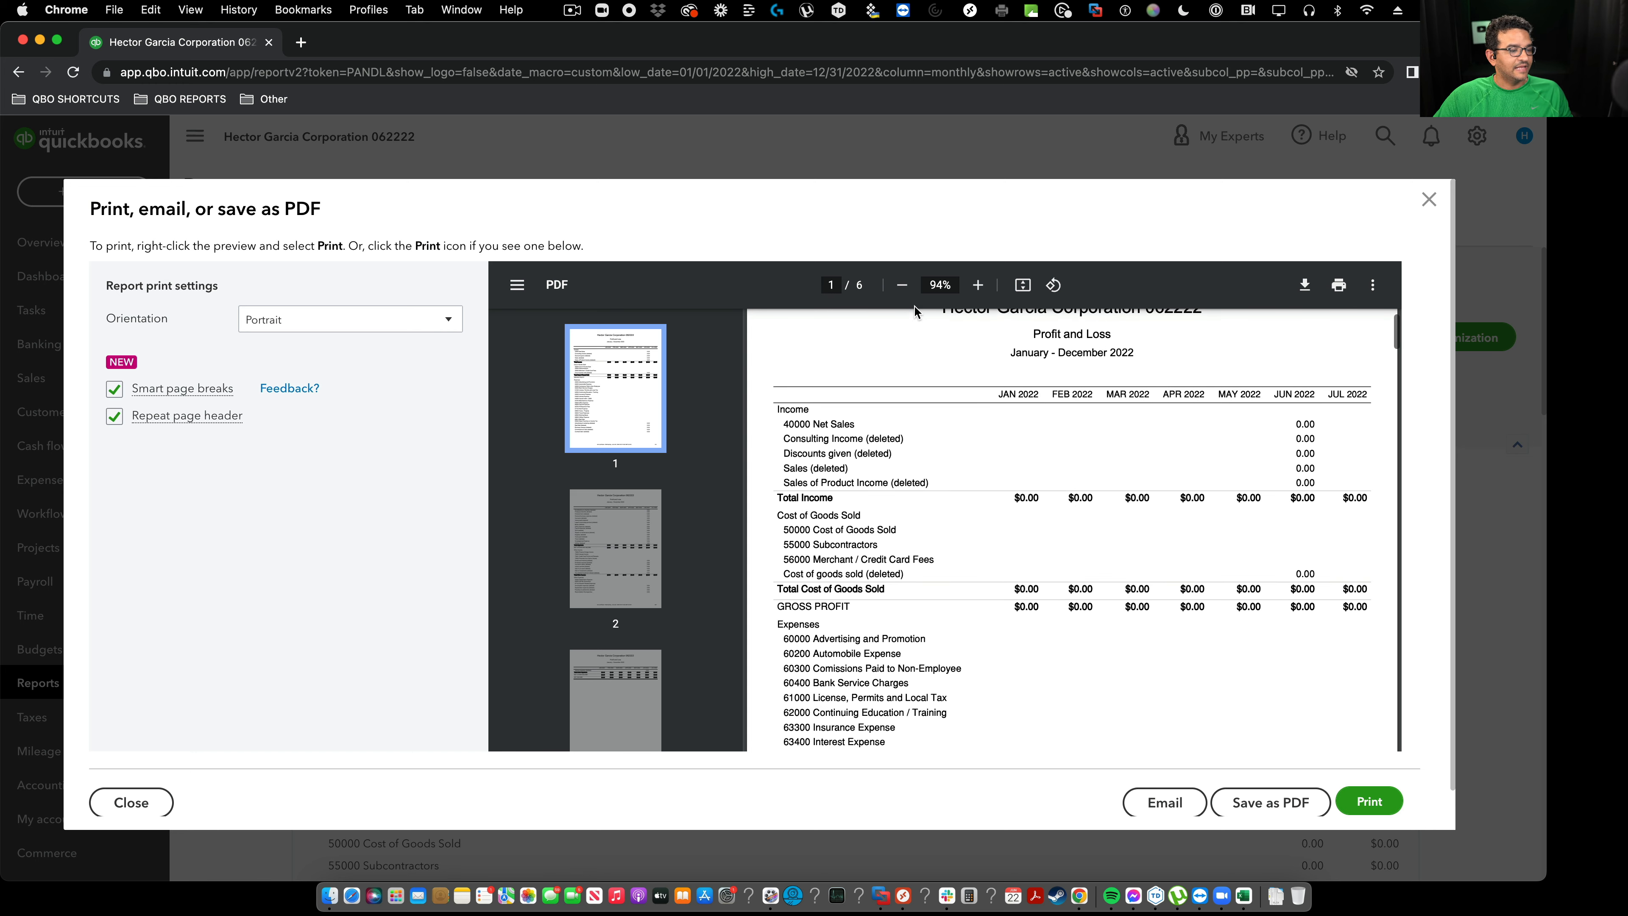
scroll(983, 379, down, 15)
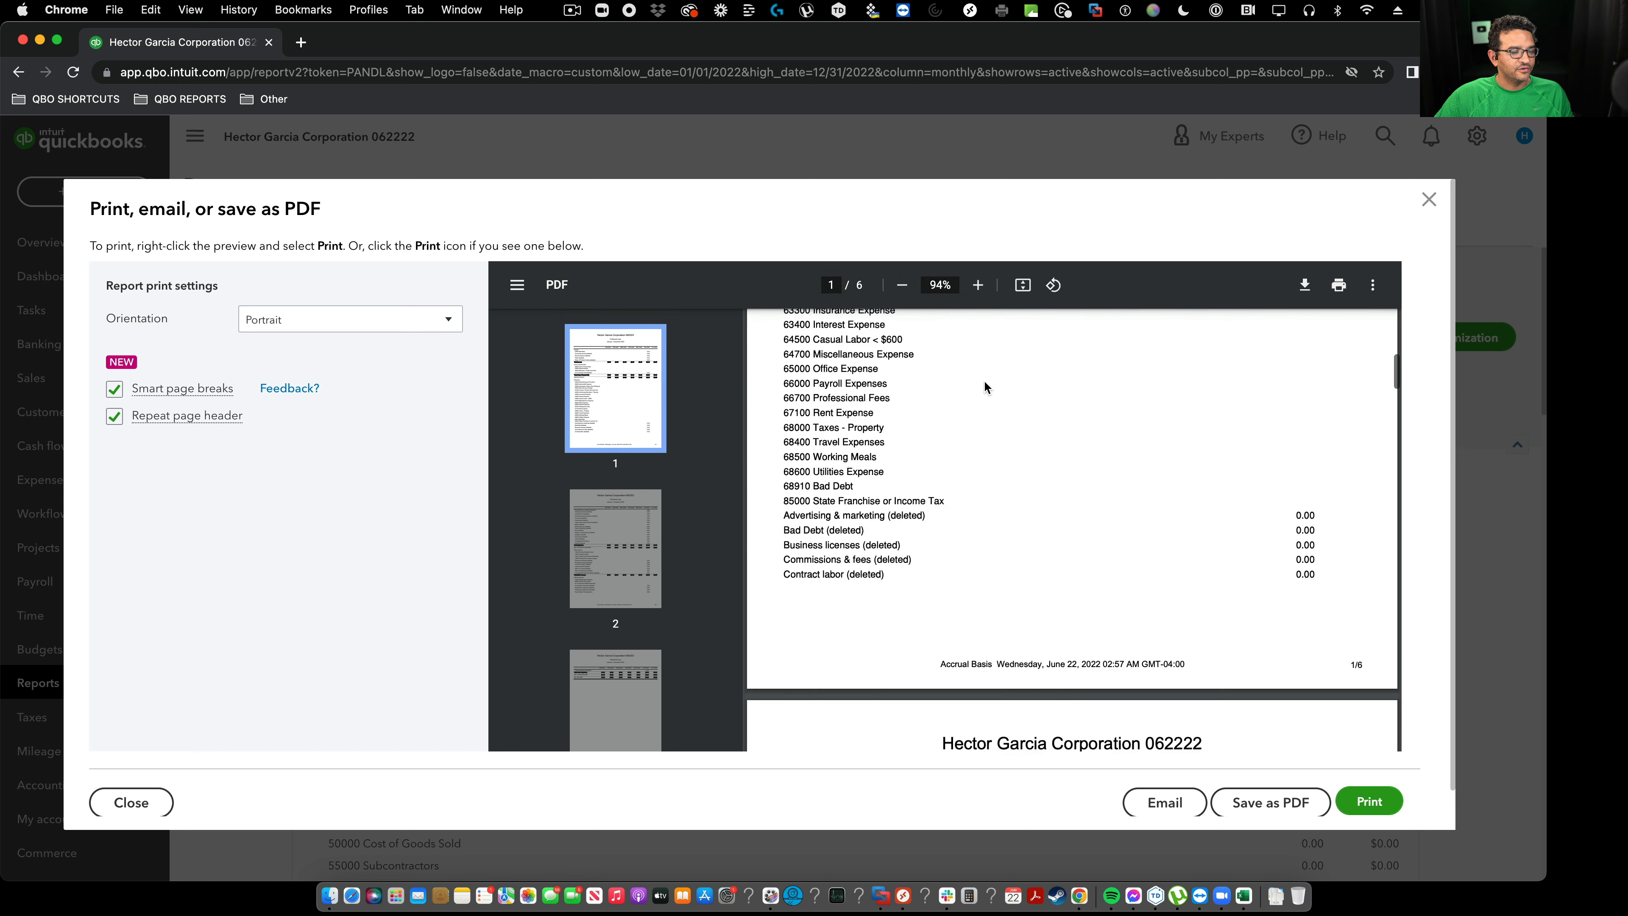
scroll(985, 382, down, 5)
scroll(984, 380, up, 20)
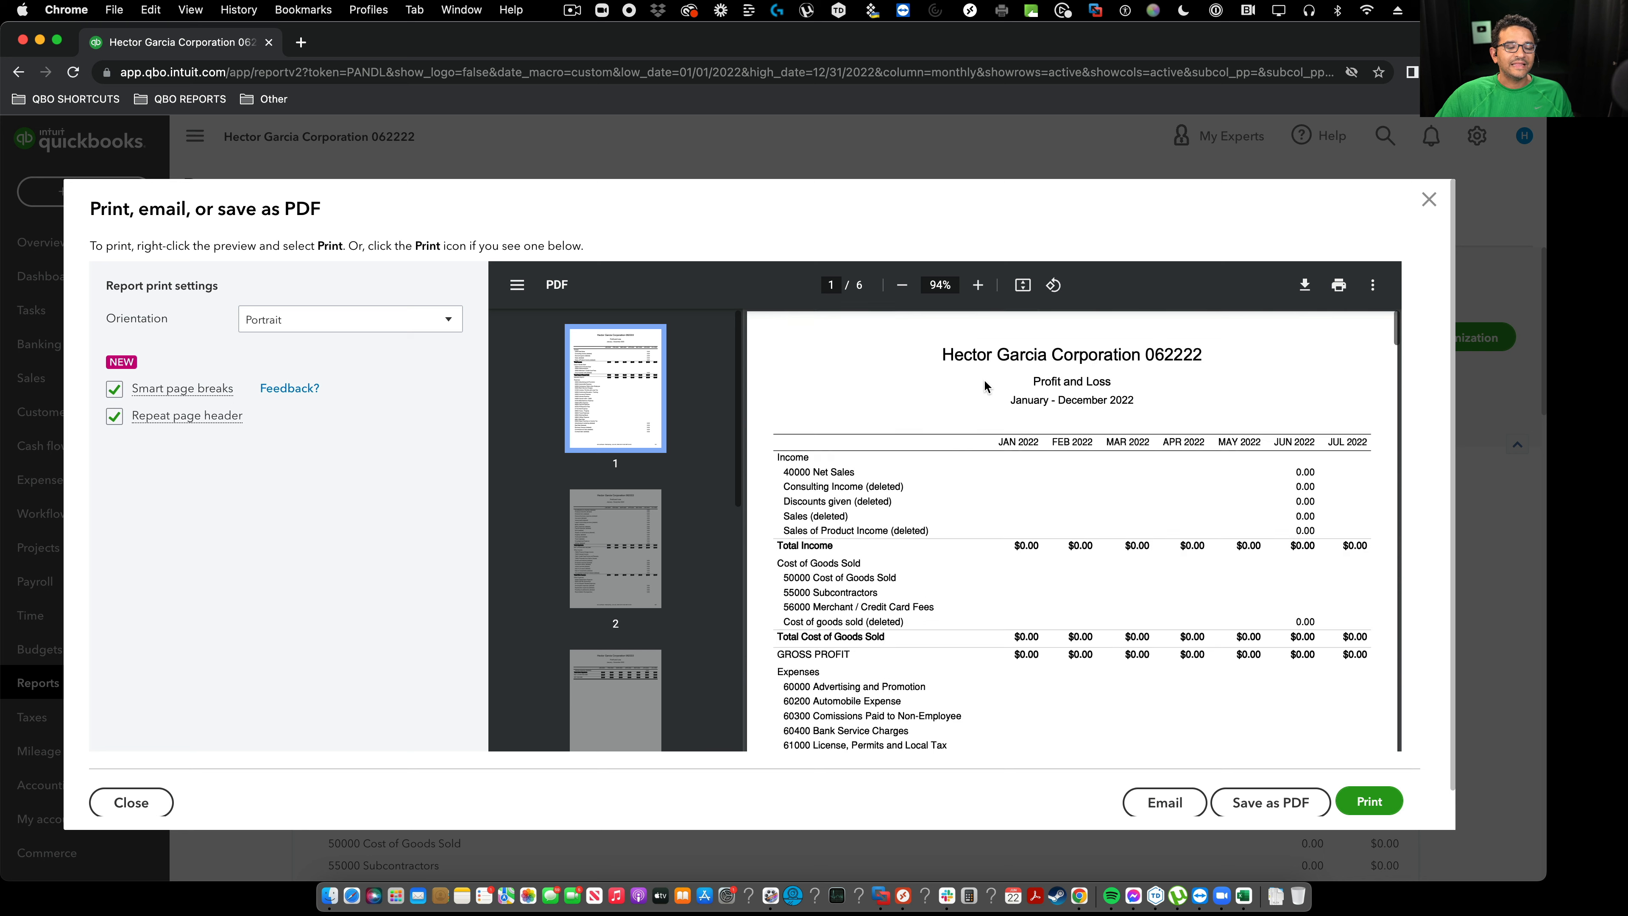
click(1428, 200)
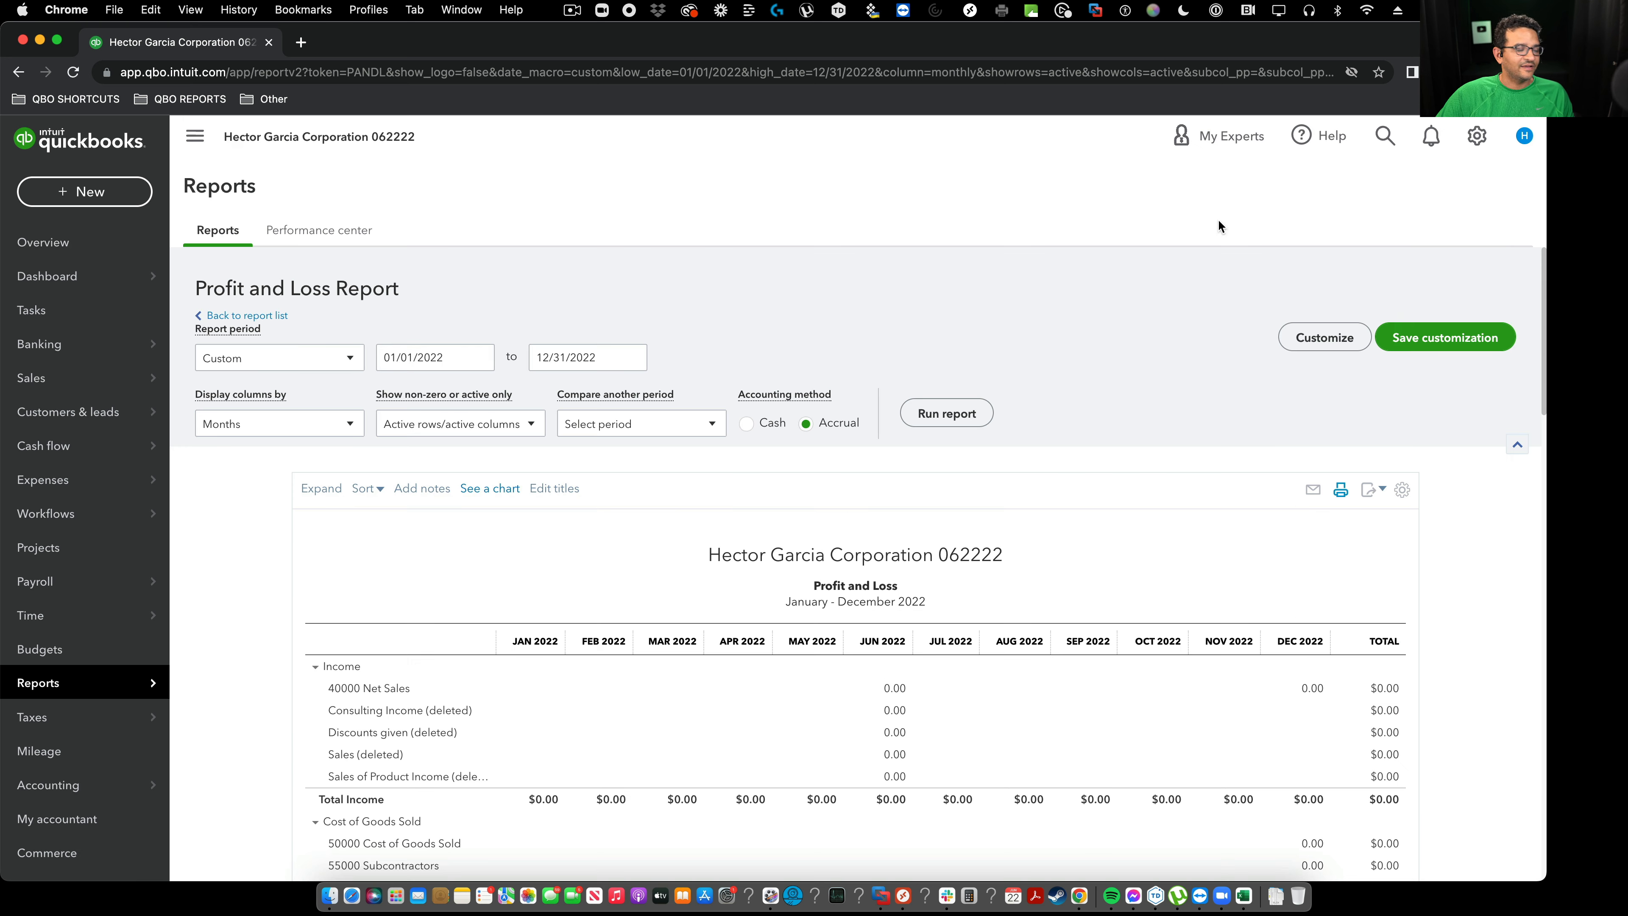
Move the report's start date from today's date forward to 07/01/2022, past the deleted accounts' activity, and rerun the report
triple_click(436, 357)
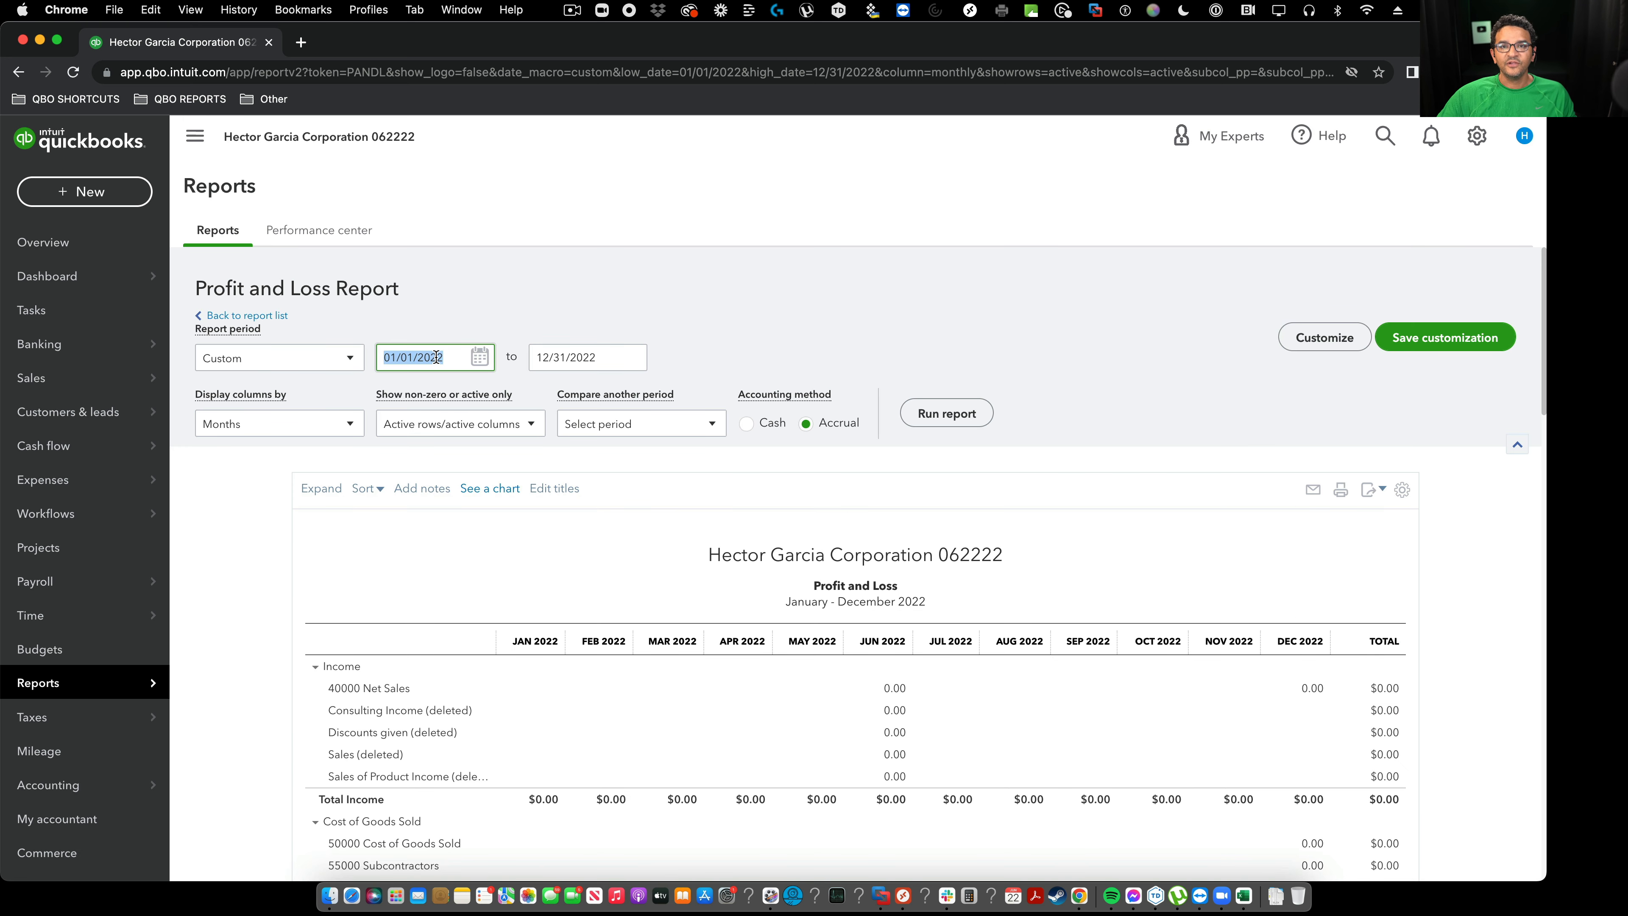
key(t)
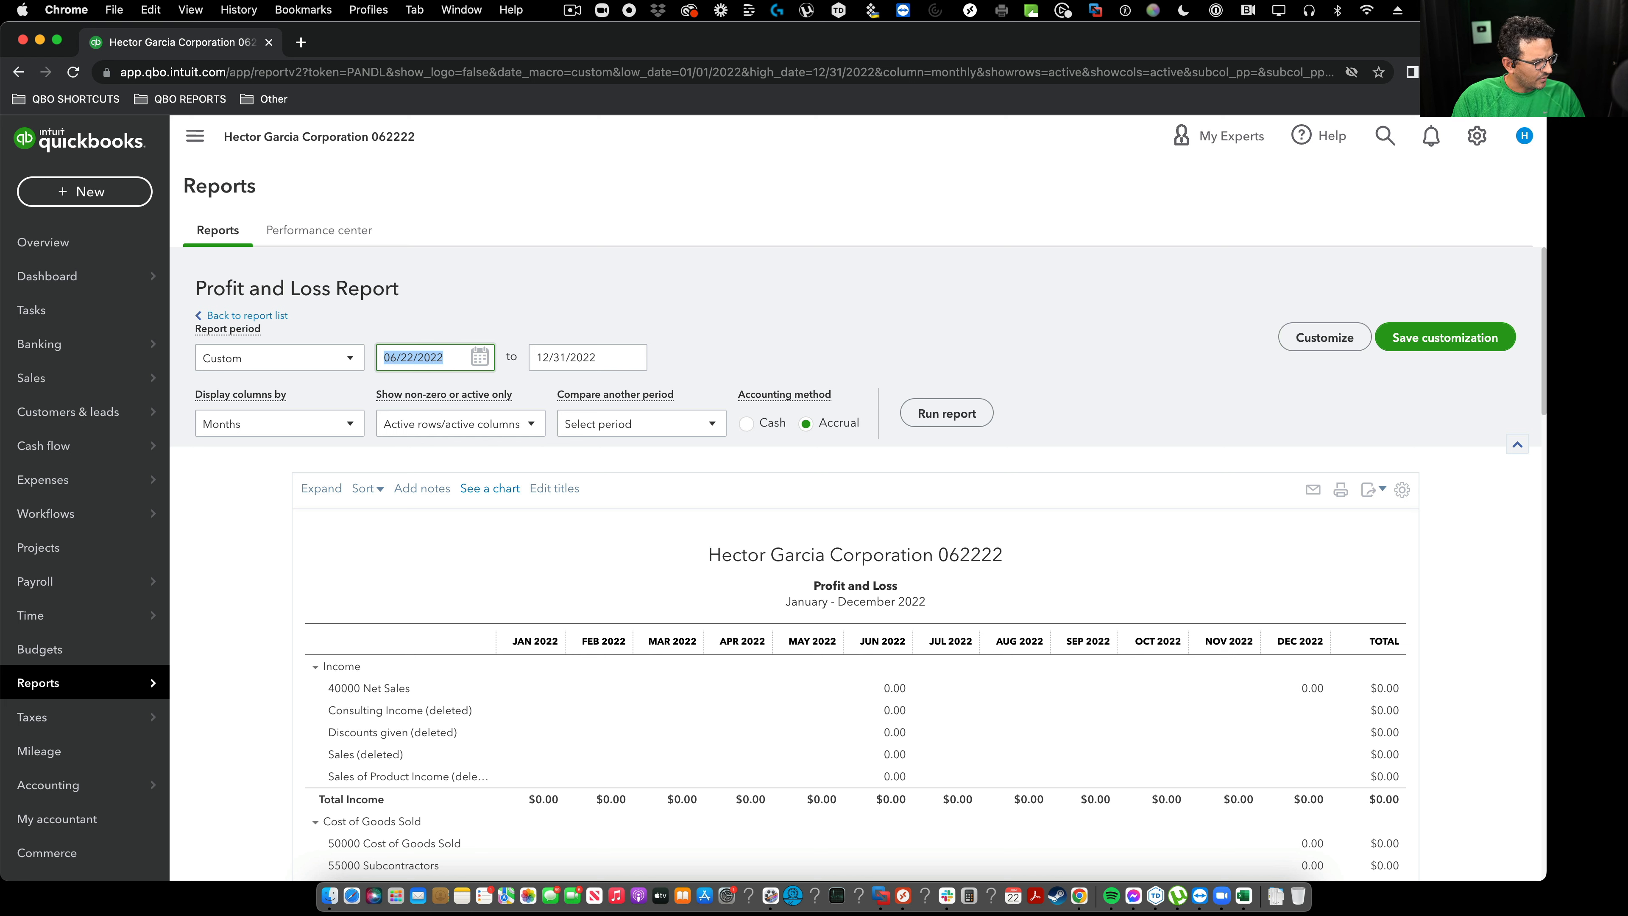
key(plus)
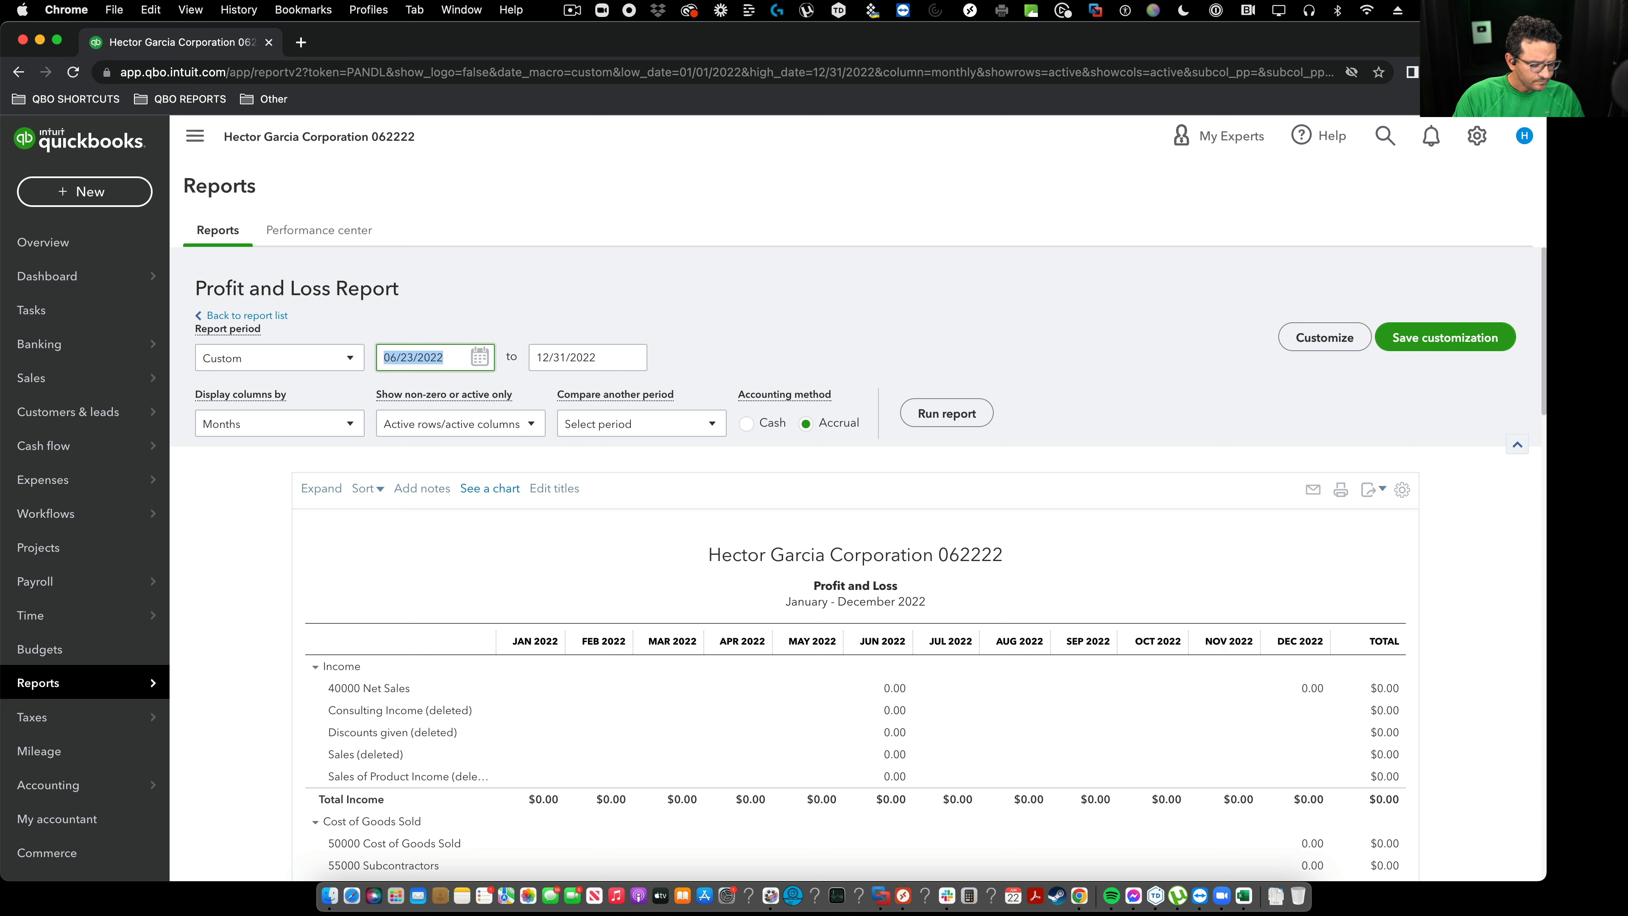
key(plus)
key(plus)
key(plus)
key(plus)
key(plus)
key(plus)
key(plus)
key(plus)
click(945, 413)
Review the rerun July to December report's print preview to check that no deleted accounts are listed, and close it
click(1340, 490)
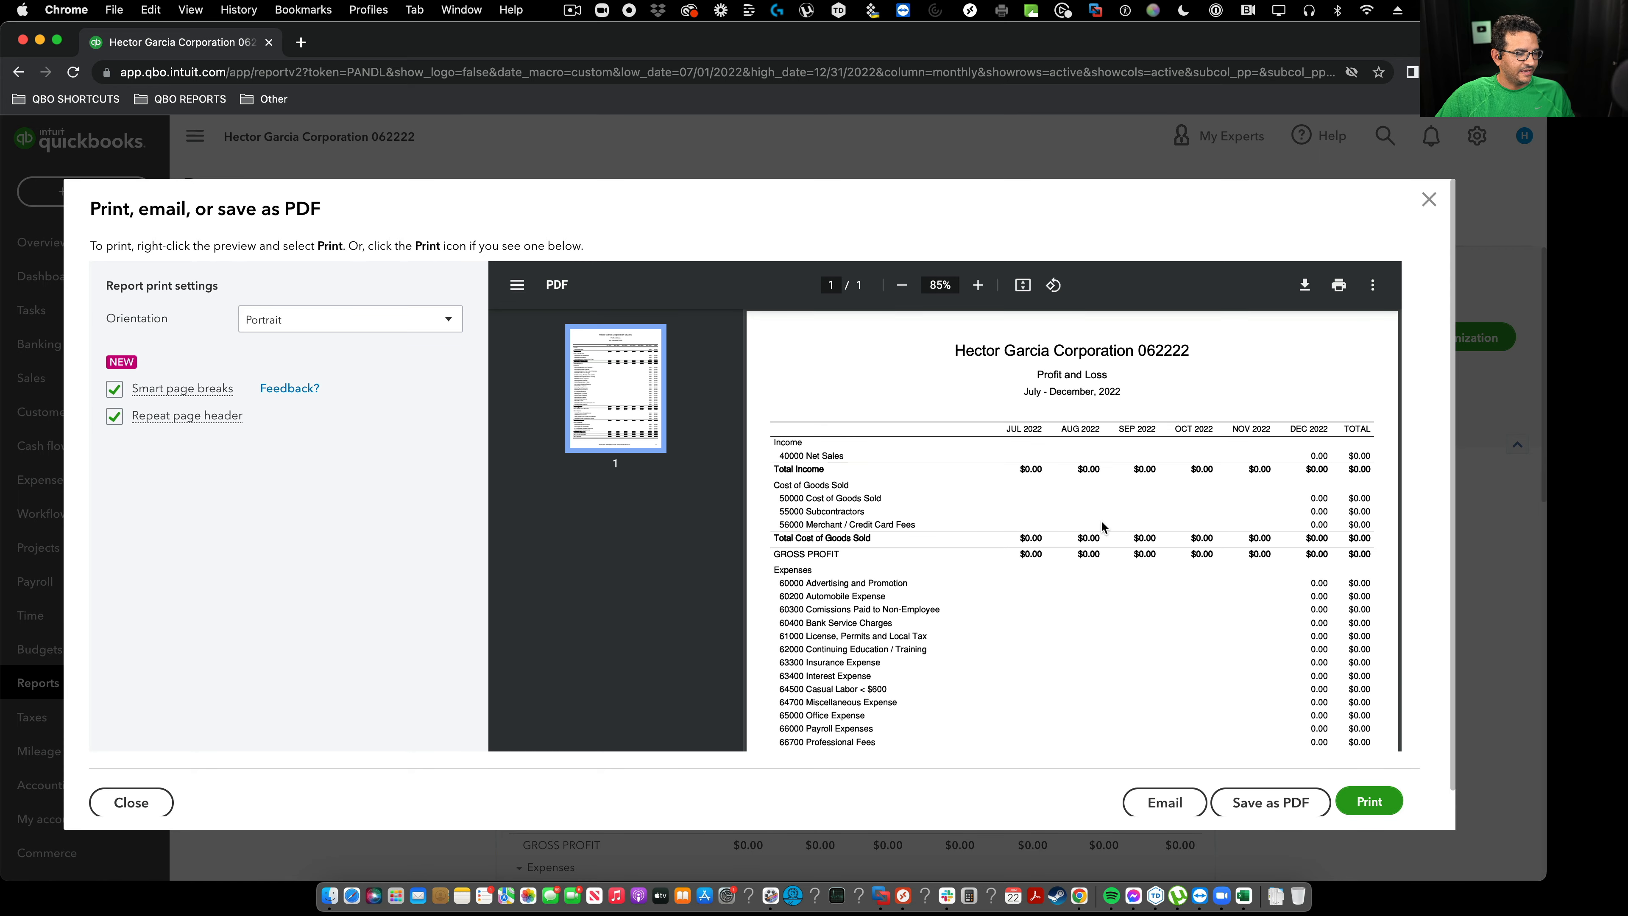
scroll(1219, 516, down, 6)
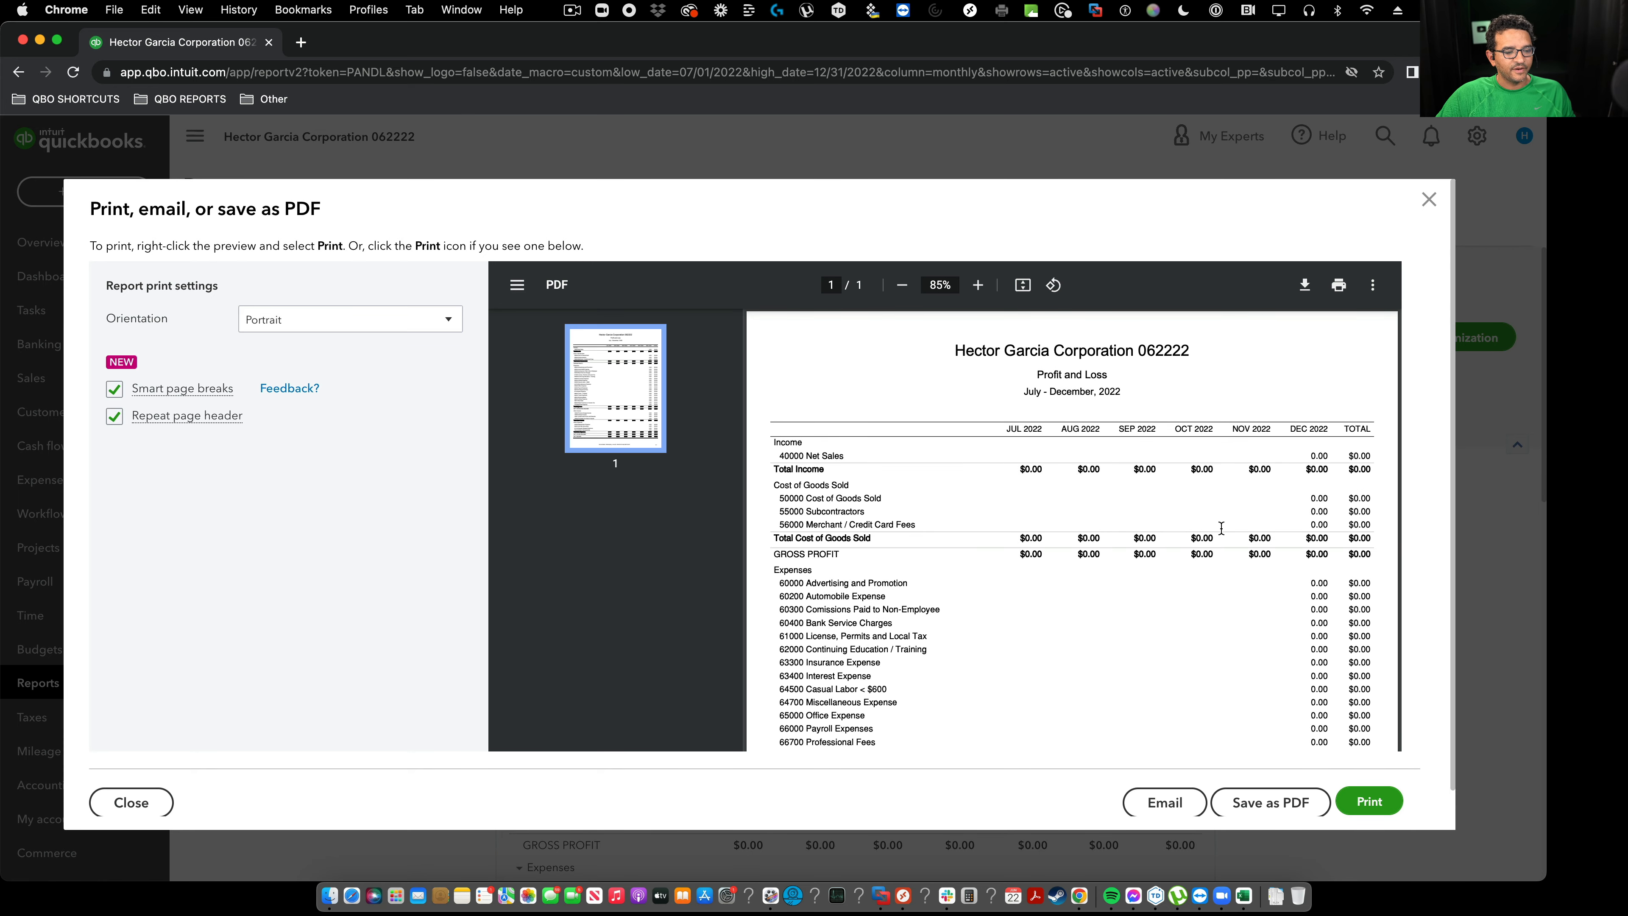
scroll(1231, 543, down, 1)
scroll(1264, 583, up, 8)
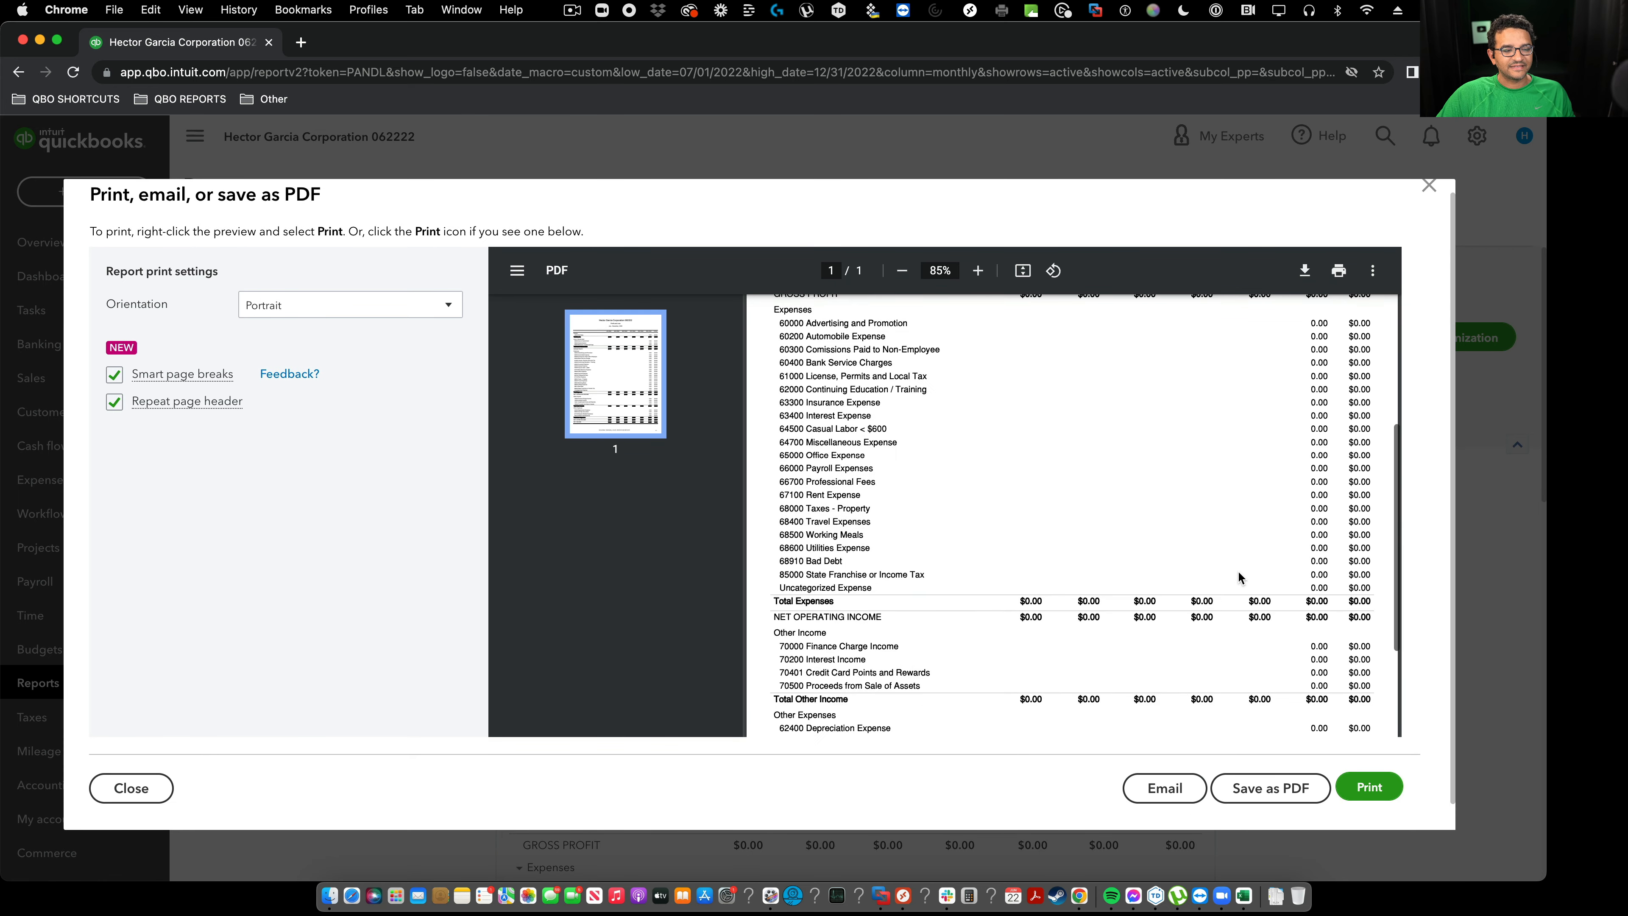
click(1429, 187)
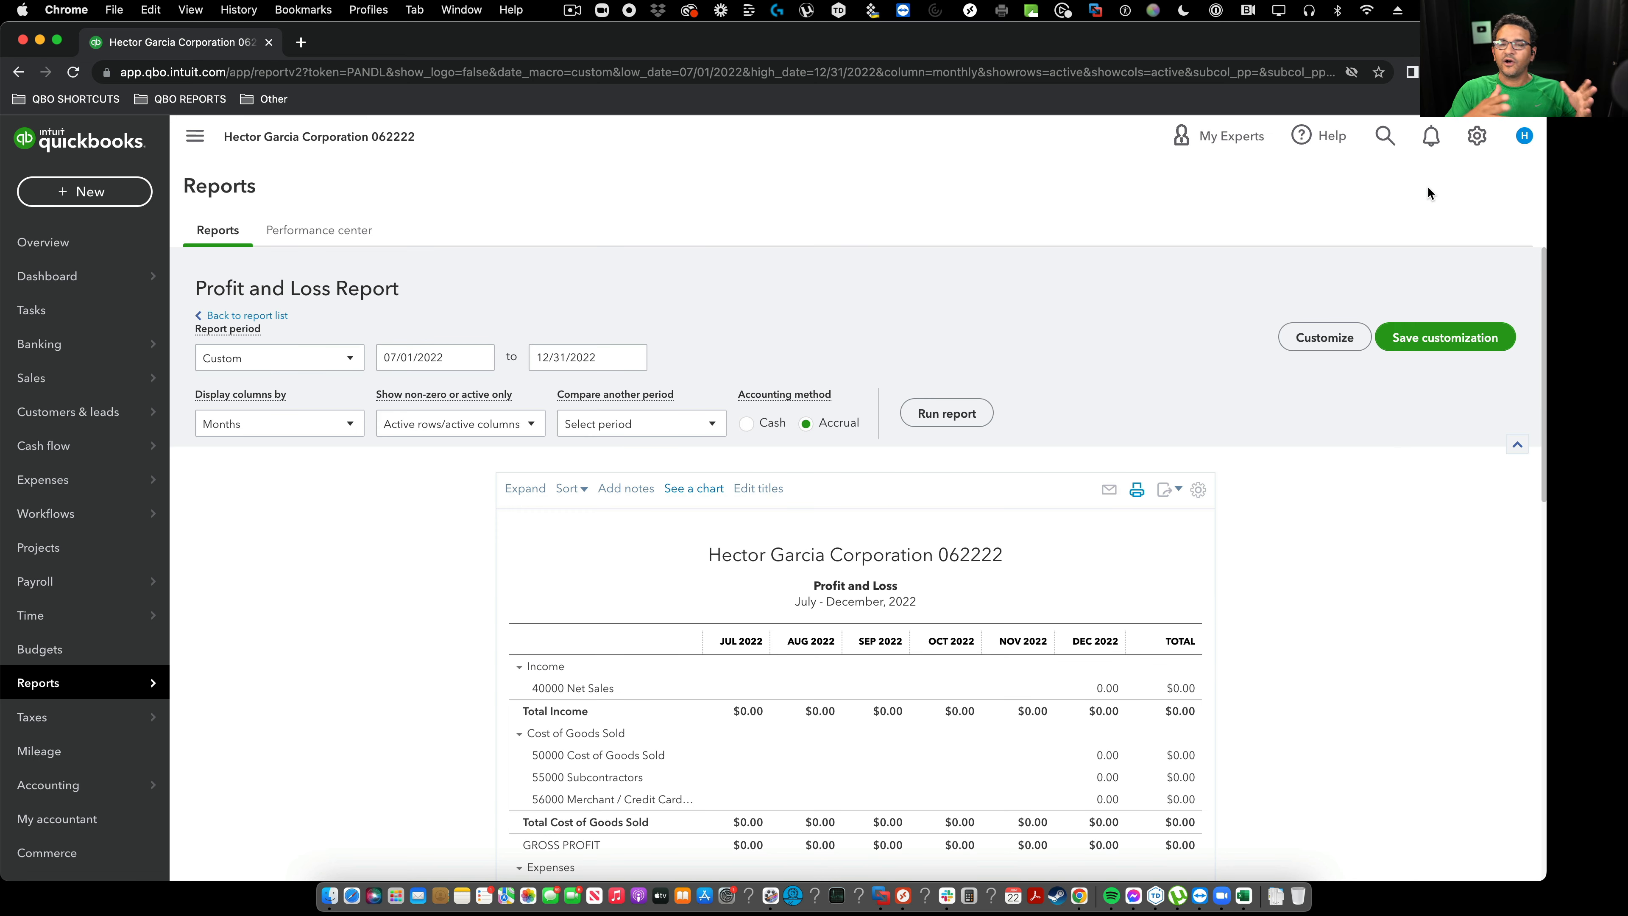